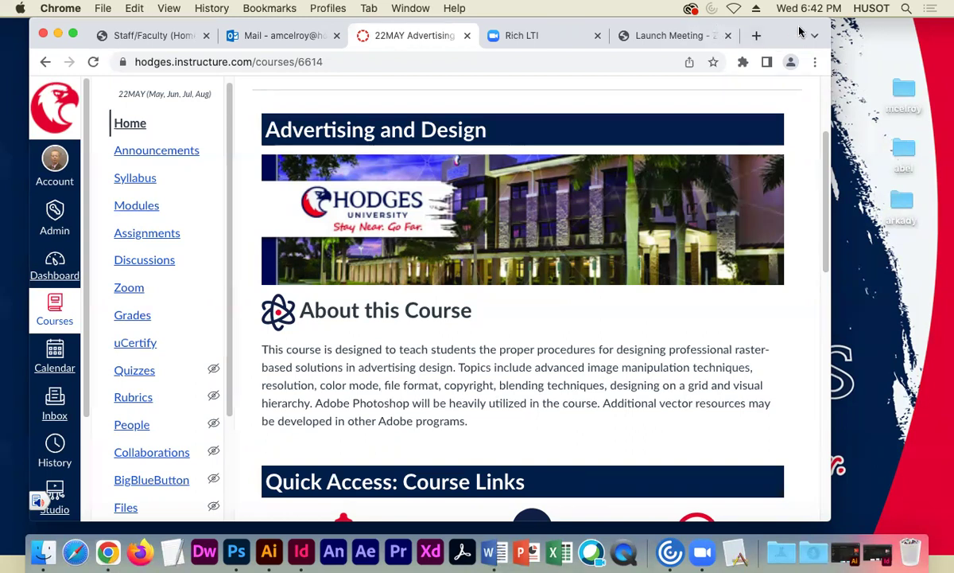
pyautogui.moveTo(792, 30); pyautogui.dragTo(794, 28)
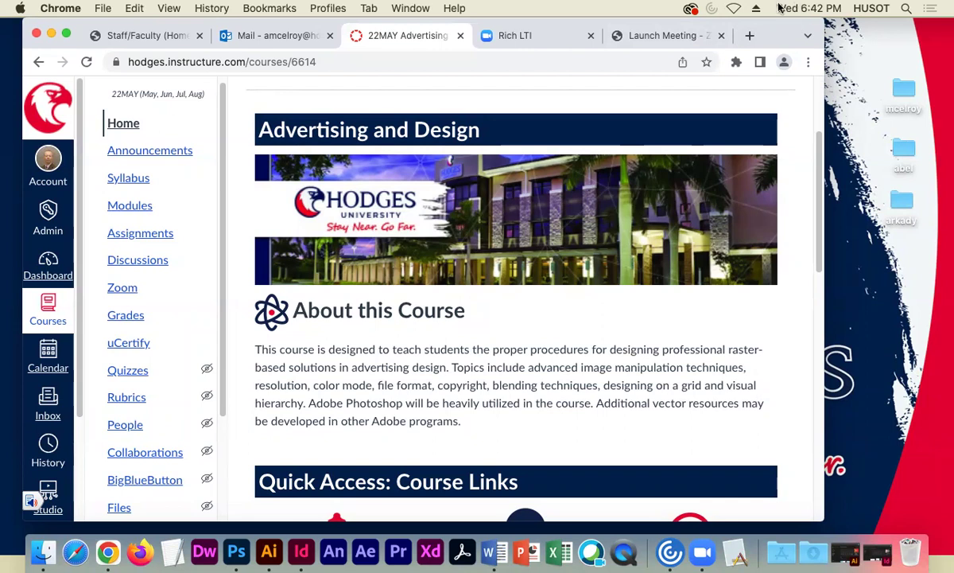
pyautogui.moveTo(780, 40); pyautogui.dragTo(757, 35)
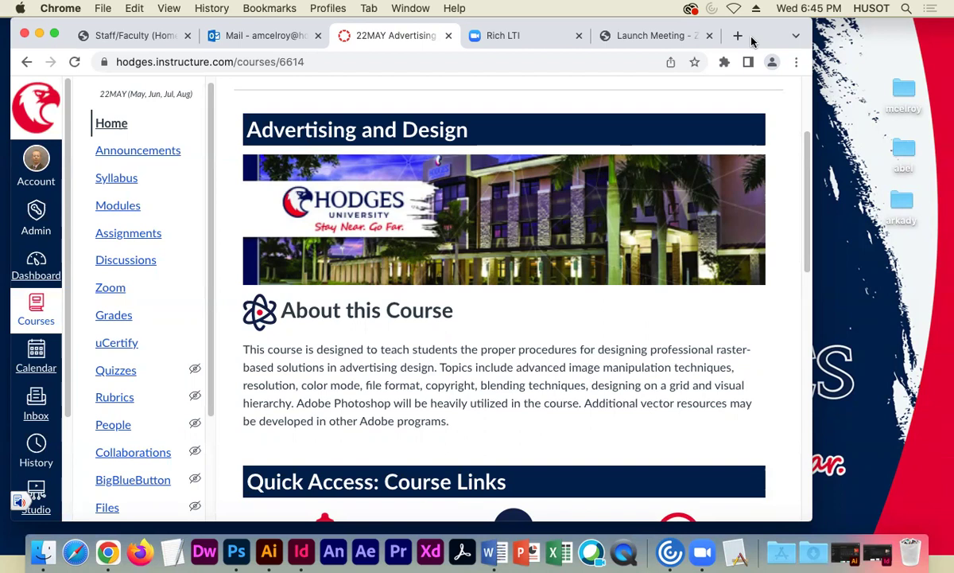
pyautogui.moveTo(752, 41); pyautogui.dragTo(748, 41)
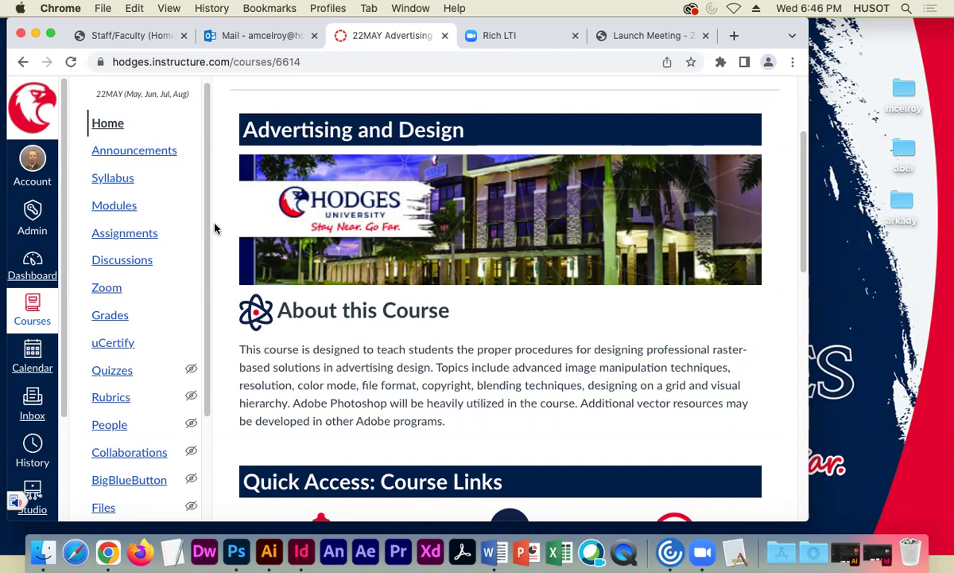
# - Open the "Photoshop Inspiration!" post from the course's announcements
pyautogui.scroll(1, 214, 228)
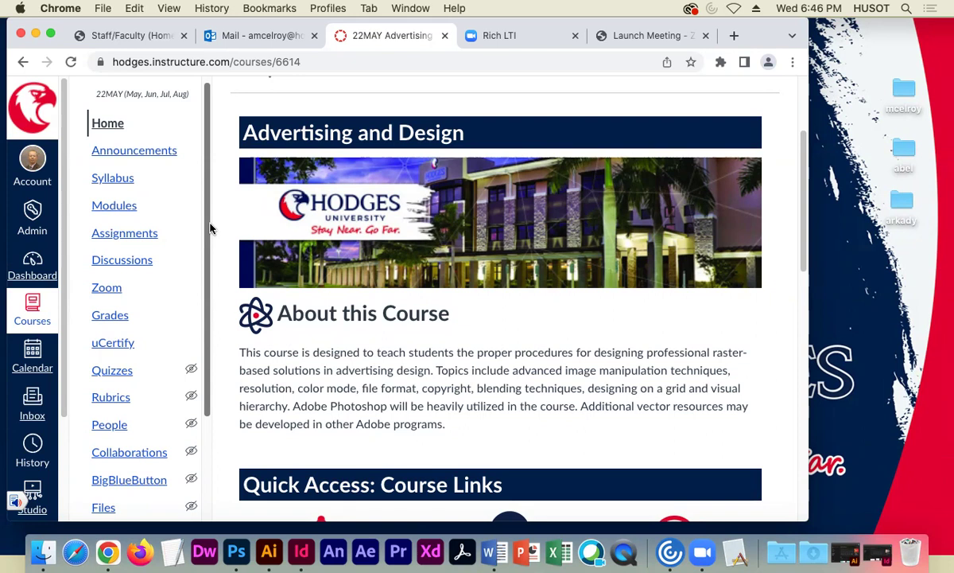
pyautogui.click(145, 151)
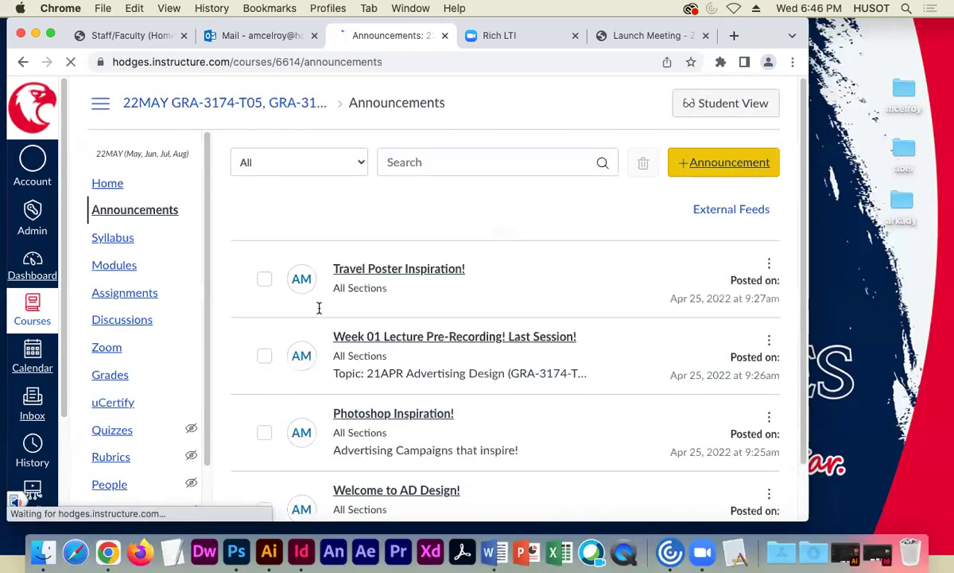
pyautogui.scroll(-2, 272, 315)
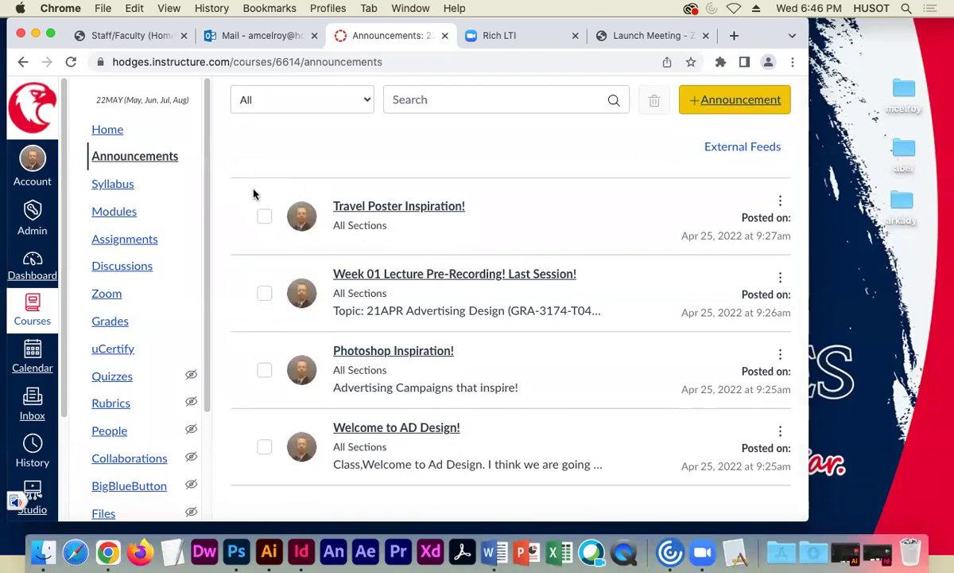
pyautogui.click(395, 350)
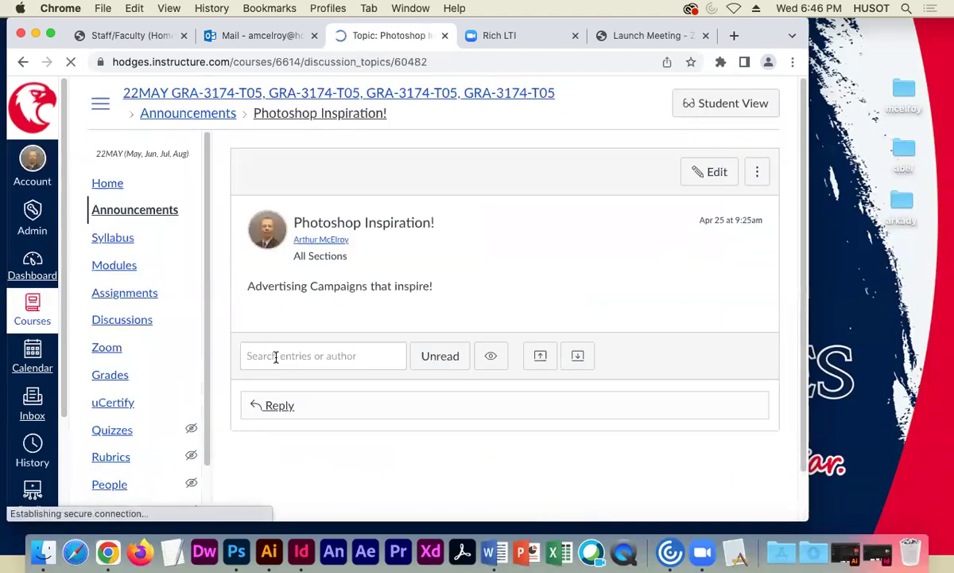
# - Look through the advertising campaign images in the "Photoshop Inspiration!" announcement
pyautogui.scroll(-5, 394, 351)
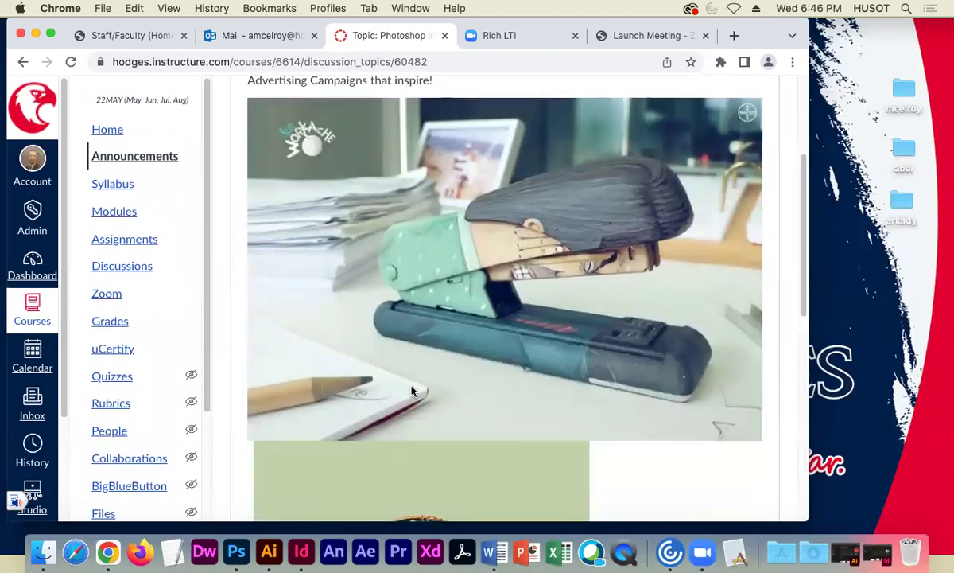
pyautogui.scroll(-5, 412, 390)
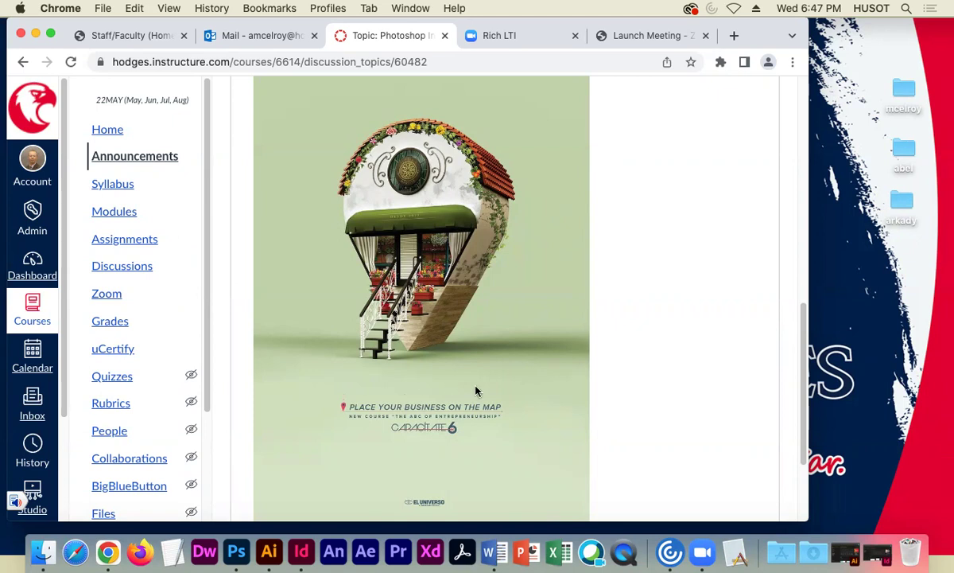
pyautogui.scroll(1, 472, 386)
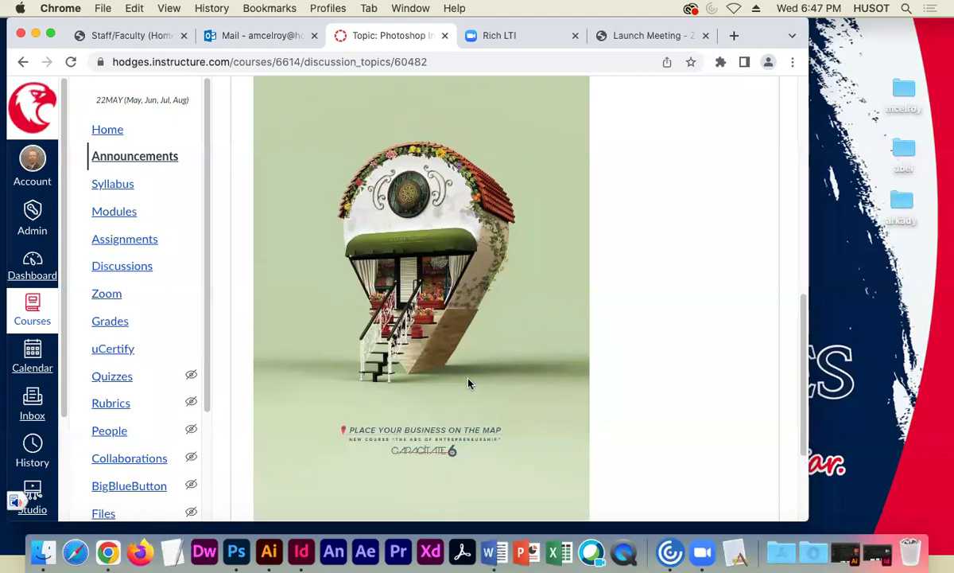
pyautogui.scroll(1, 469, 384)
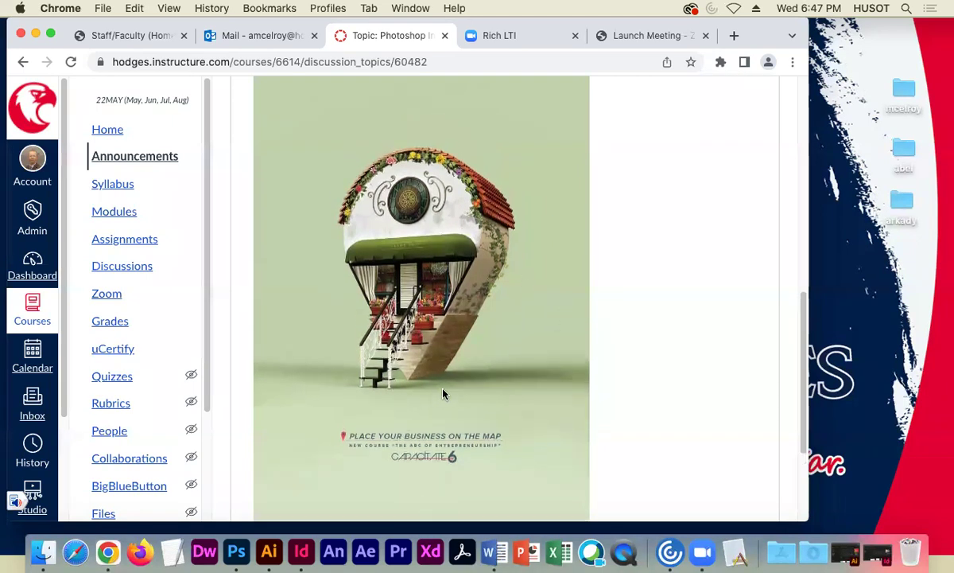
pyautogui.scroll(-3, 443, 393)
pyautogui.scroll(10, 496, 368)
pyautogui.scroll(4, 524, 297)
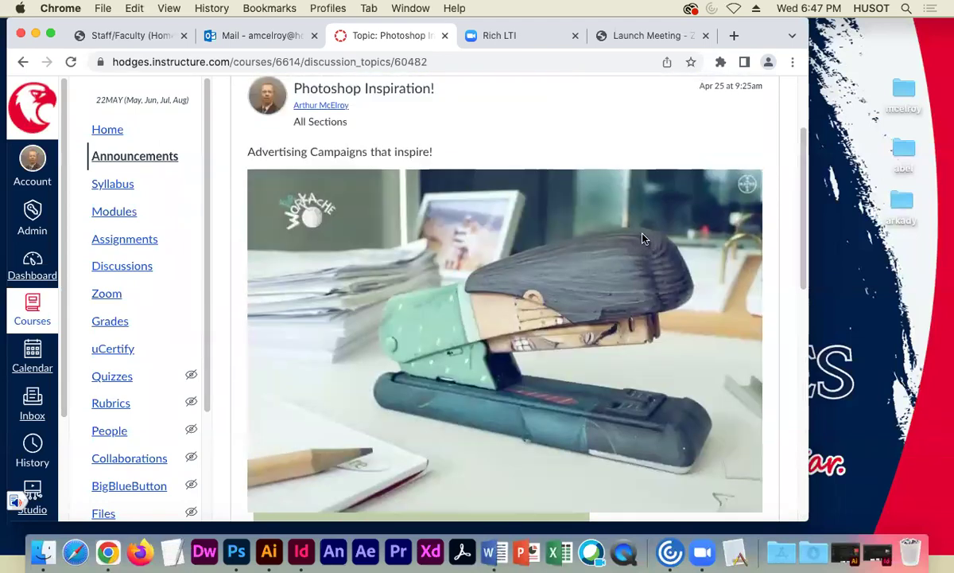
pyautogui.scroll(4, 271, 256)
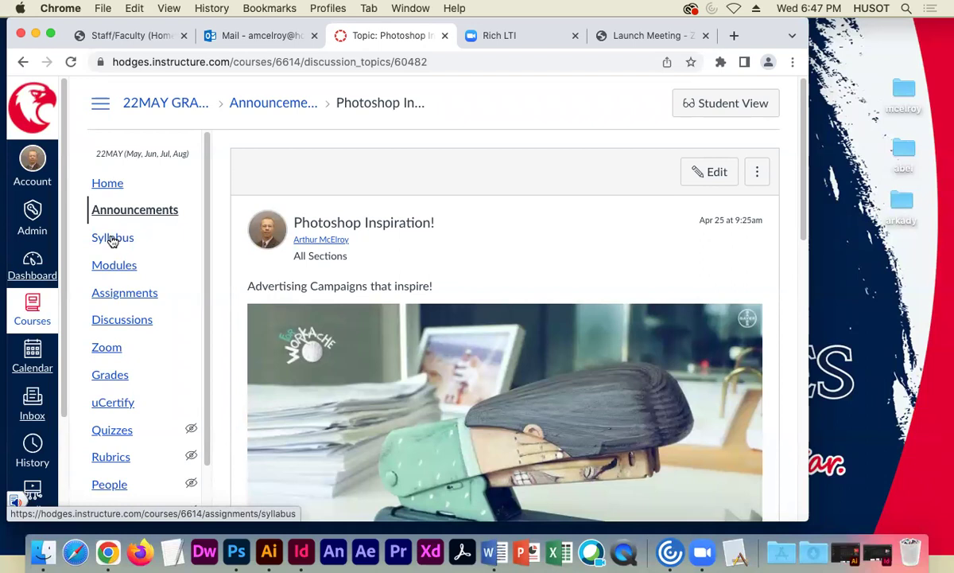
# - Return to the full list of course announcements and review the posted entries, including the Week 01 lecture pre-recording
pyautogui.click(153, 210)
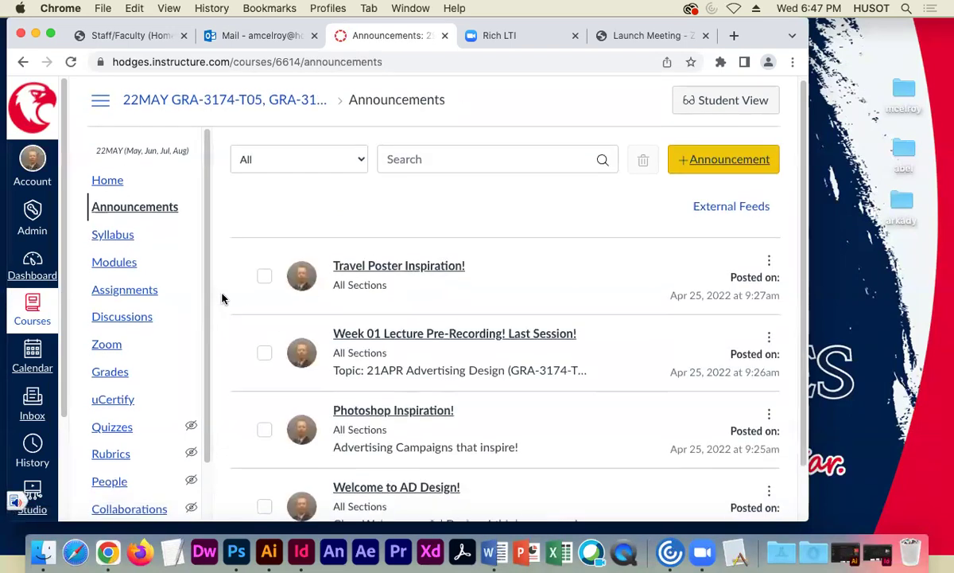
pyautogui.scroll(-3, 222, 294)
pyautogui.scroll(-1, 232, 286)
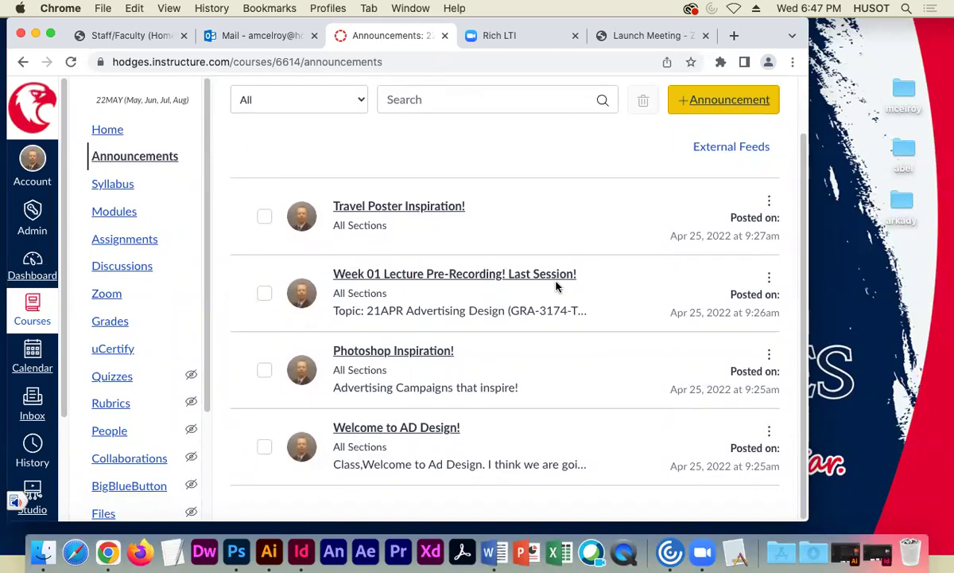
pyautogui.scroll(2, 751, 214)
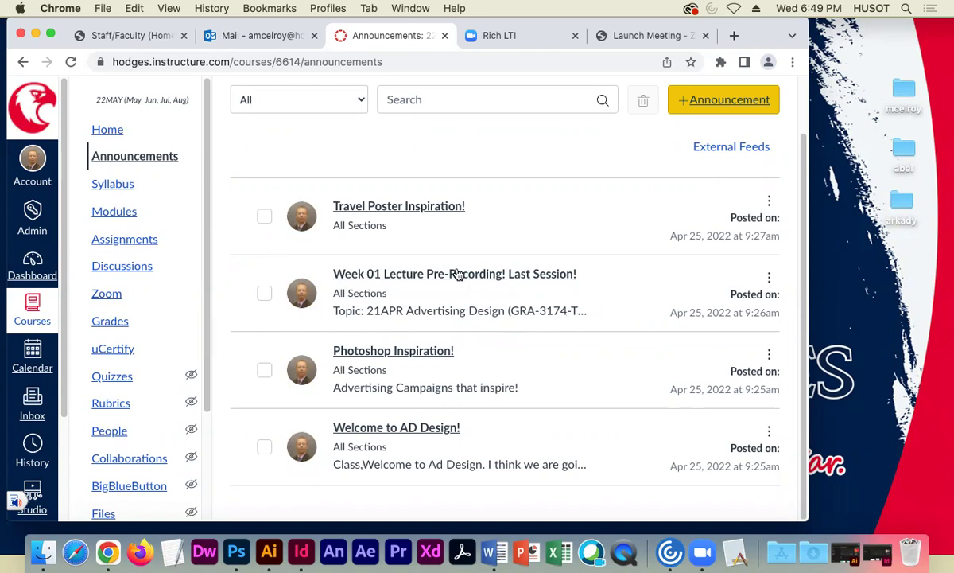
pyautogui.doubleClick(391, 311)
pyautogui.click(421, 312)
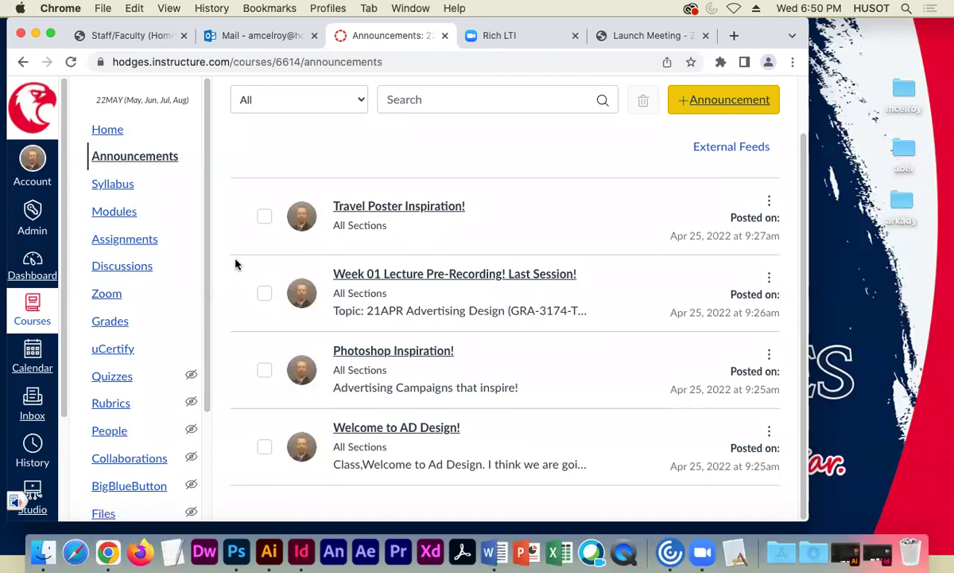
# - Open the course modules and look through the Canvas overview and "Welcome: Start Here!" sections down to Module 1
pyautogui.click(114, 212)
pyautogui.scroll(-2, 549, 317)
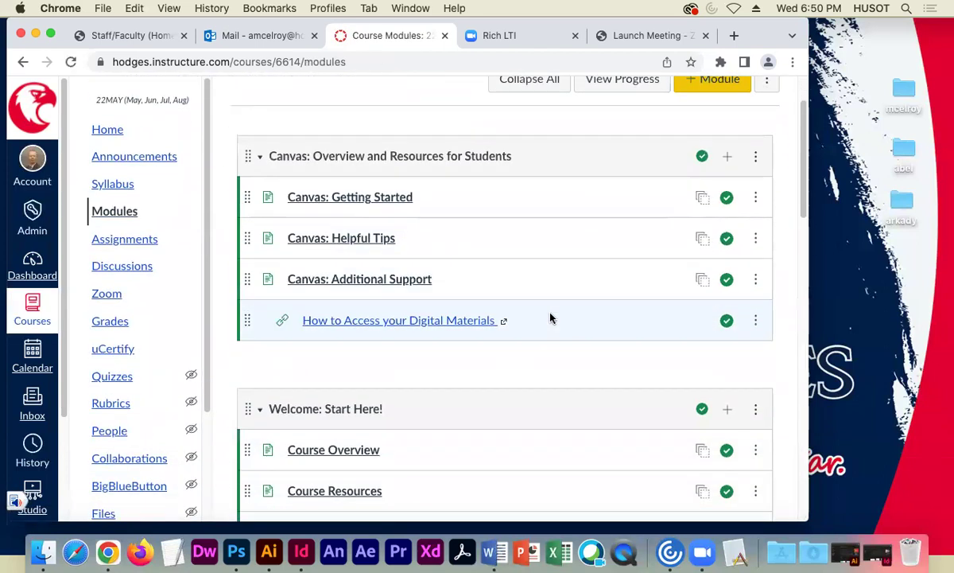
pyautogui.scroll(-5, 551, 318)
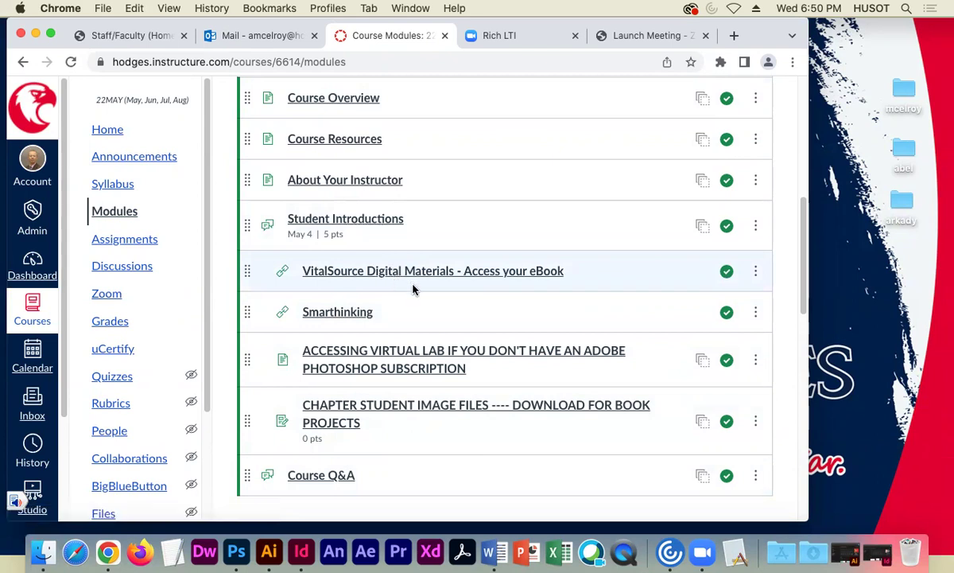
pyautogui.scroll(1, 409, 289)
pyautogui.scroll(-5, 410, 288)
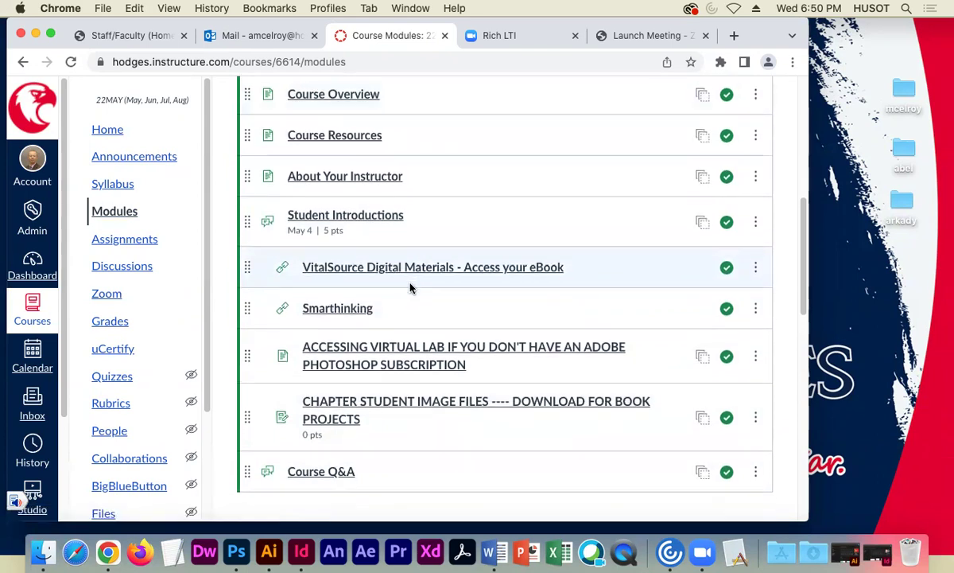
pyautogui.scroll(-1, 461, 296)
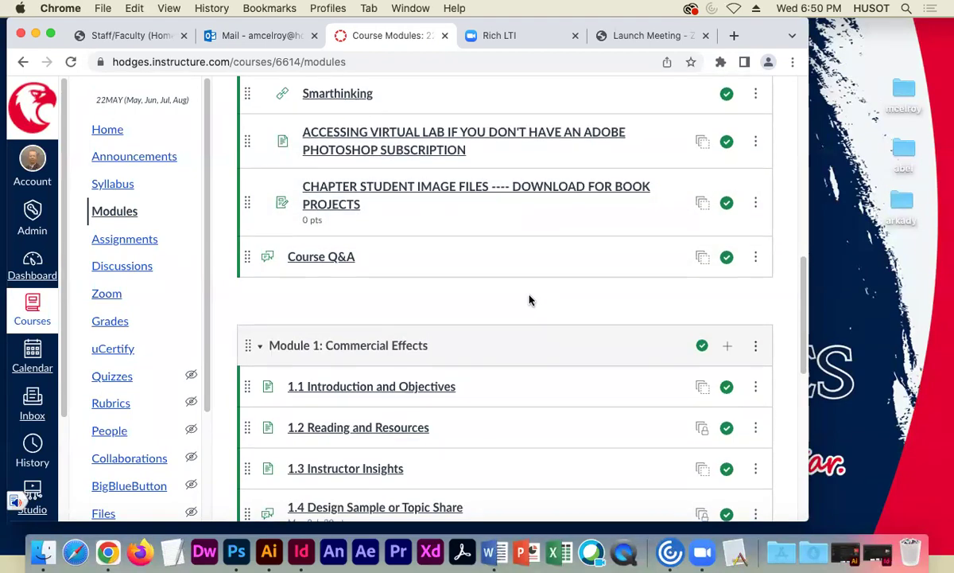
pyautogui.scroll(-5, 528, 300)
pyautogui.scroll(-1, 528, 296)
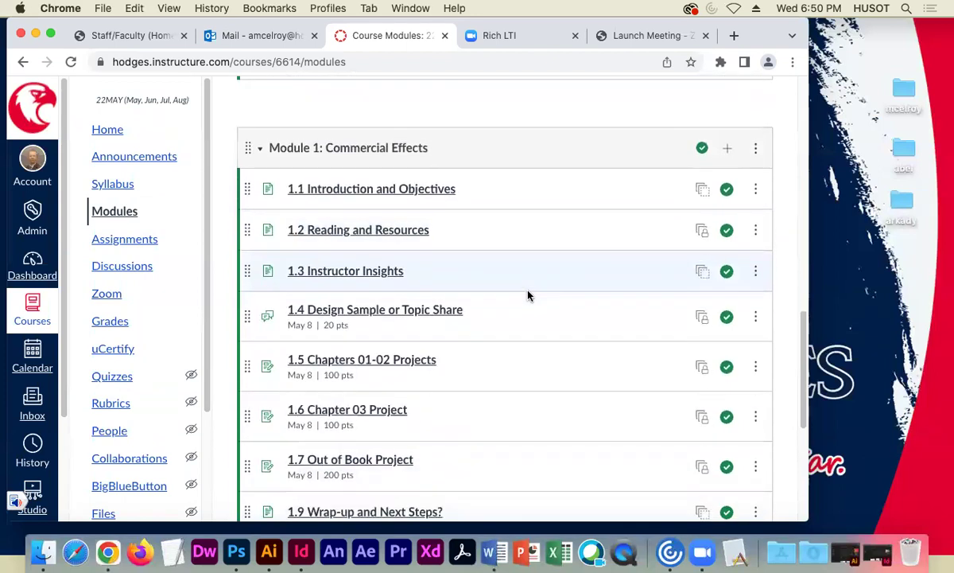
# - Examine the readings, discussion and projects with their due dates and points in "Module 1: Commercial Effects"
pyautogui.moveTo(808, 271)
pyautogui.mouseDown()
pyautogui.moveTo(844, 269)
pyautogui.moveTo(817, 275)
pyautogui.mouseUp()
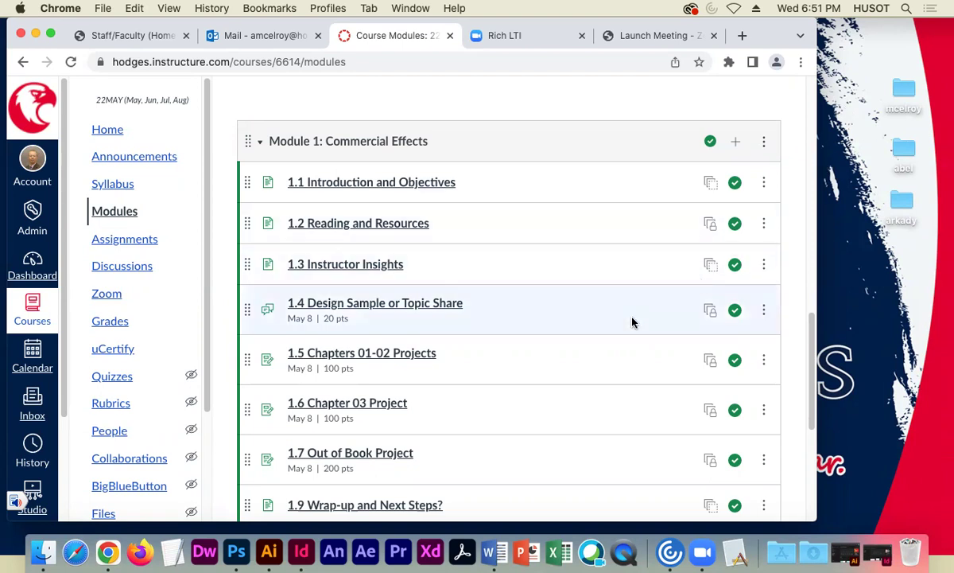
pyautogui.scroll(-1, 788, 346)
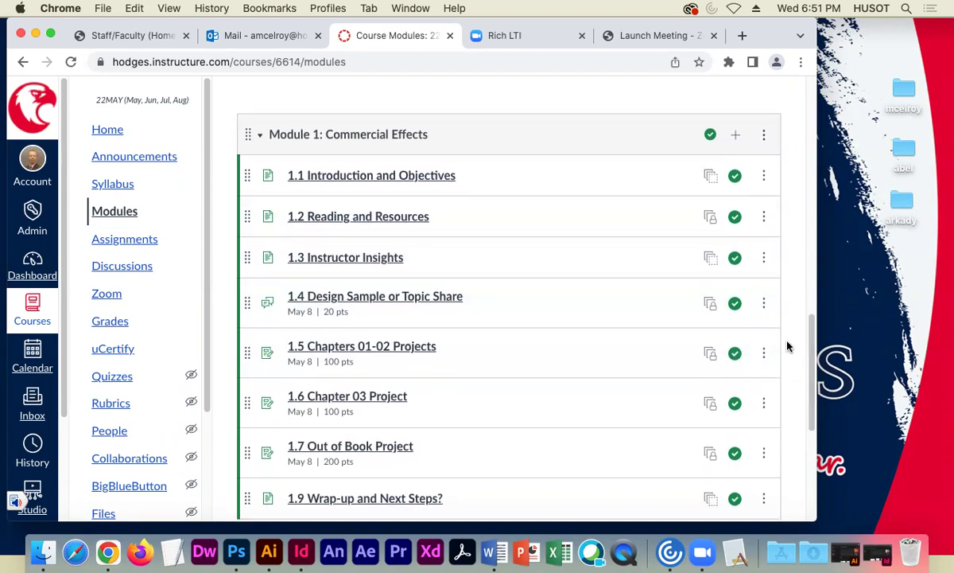
pyautogui.scroll(-1, 786, 347)
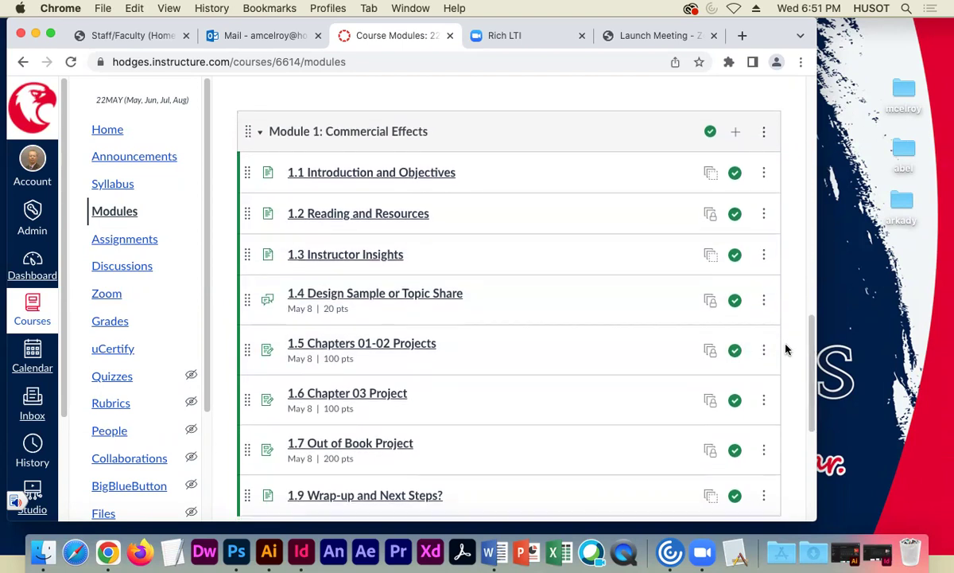
pyautogui.scroll(-1, 784, 348)
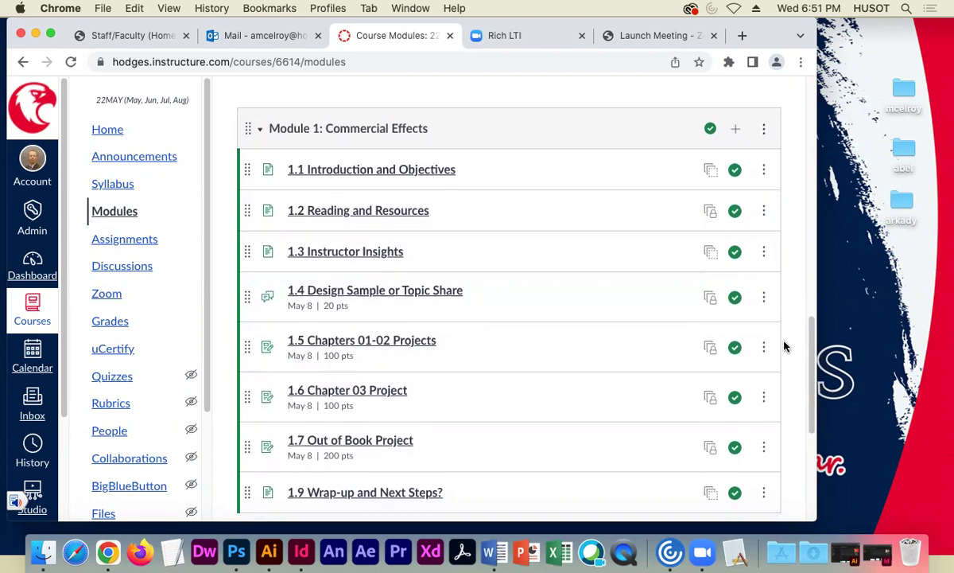
pyautogui.scroll(-1, 784, 346)
pyautogui.scroll(-2, 785, 347)
pyautogui.click(735, 338)
pyautogui.click(735, 338)
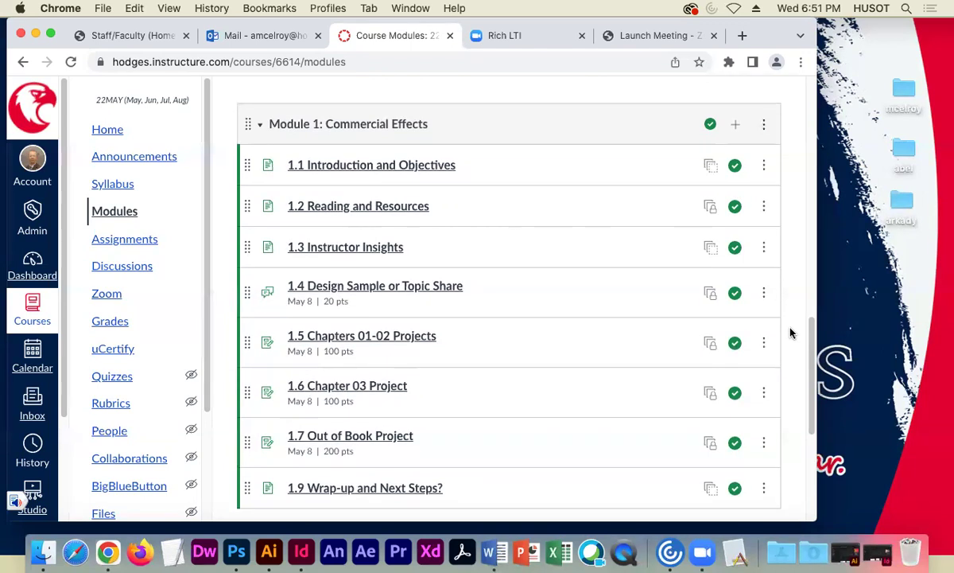
pyautogui.scroll(-1, 791, 334)
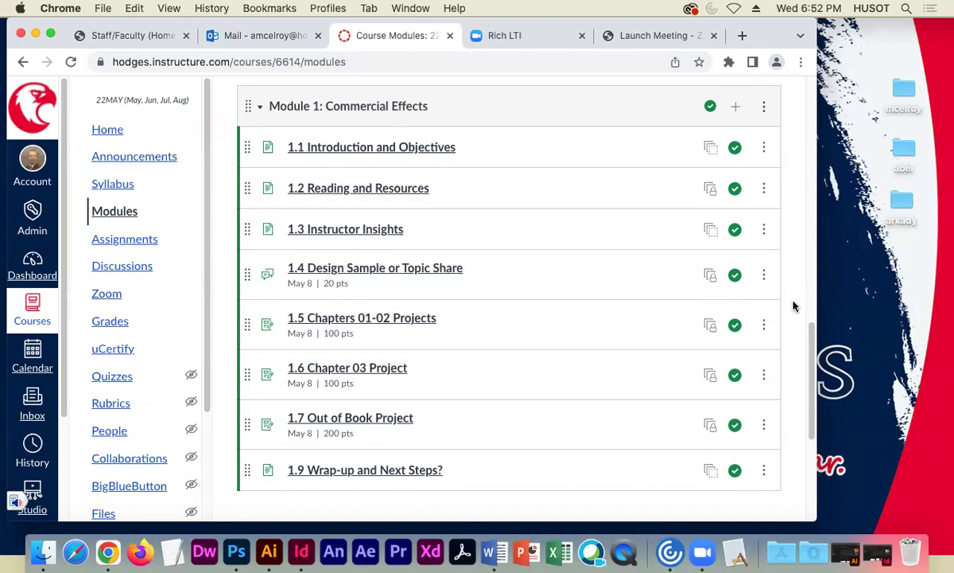
pyautogui.scroll(-1, 777, 321)
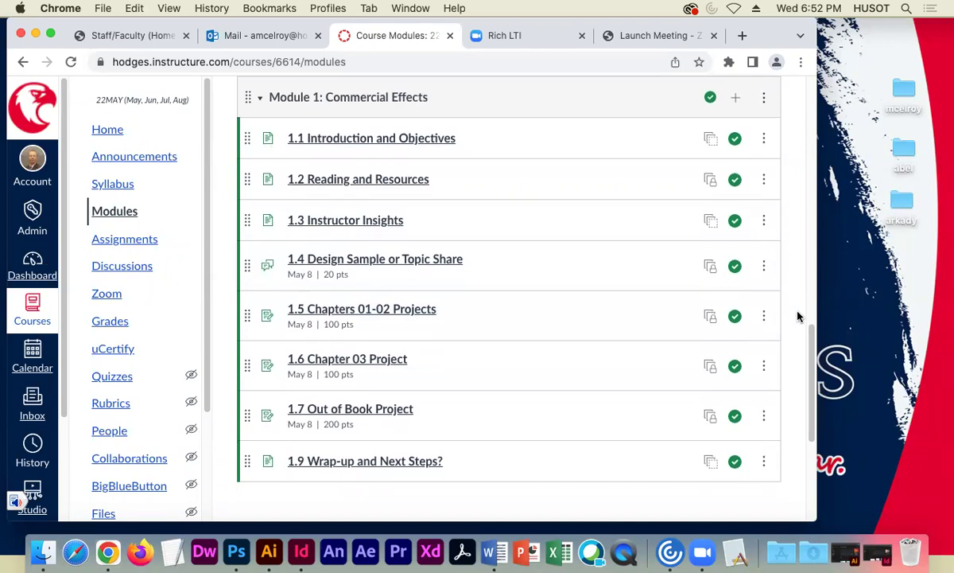
pyautogui.scroll(-1, 790, 316)
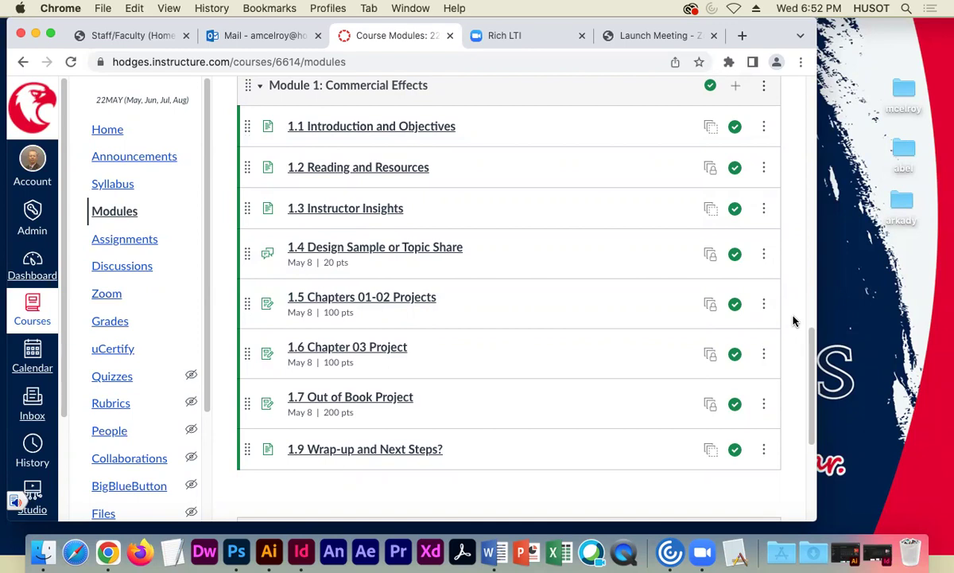
pyautogui.scroll(-1, 793, 322)
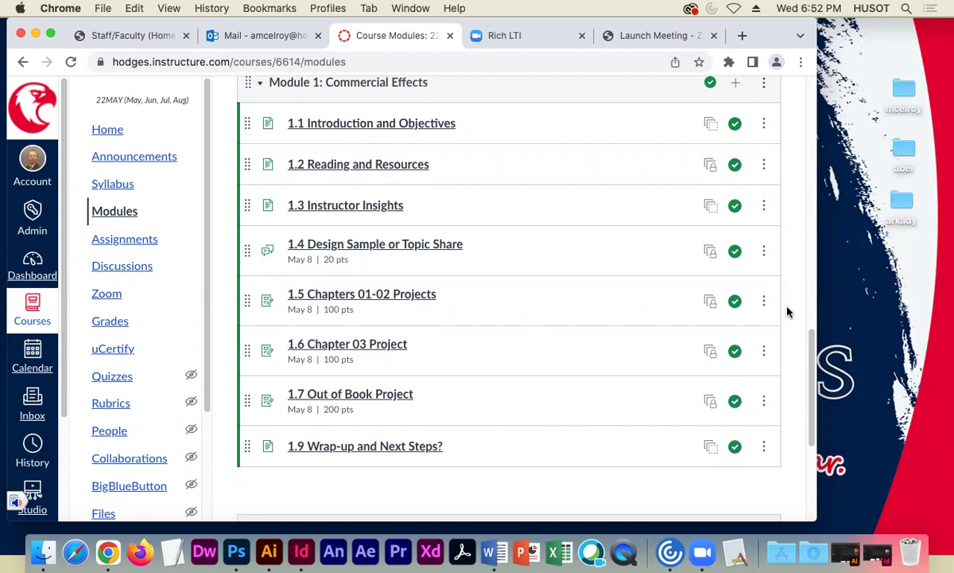
pyautogui.scroll(-1, 787, 312)
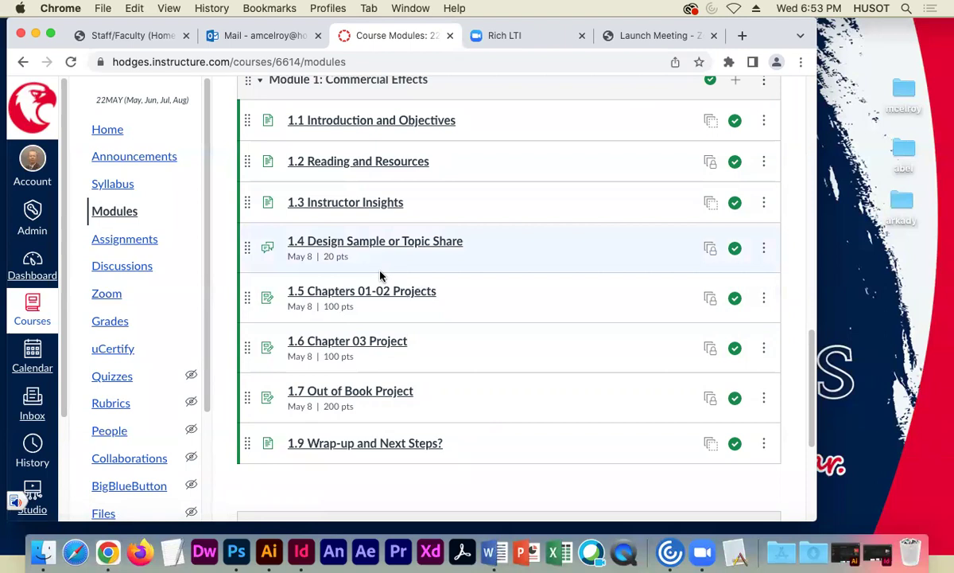
pyautogui.moveTo(804, 384)
pyautogui.mouseDown()
pyautogui.moveTo(808, 362)
pyautogui.moveTo(808, 369)
pyautogui.mouseUp()
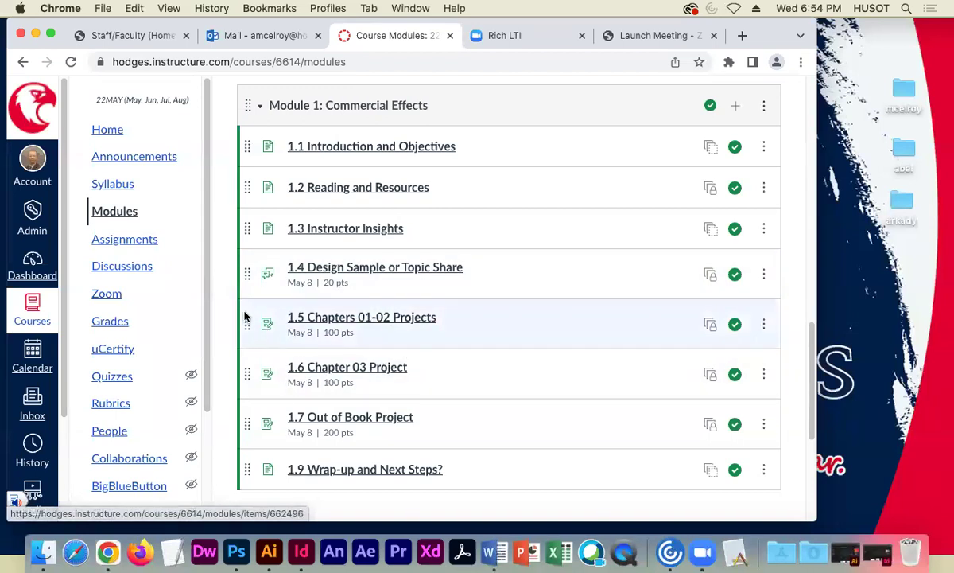
pyautogui.scroll(-1, 229, 326)
pyautogui.scroll(-1, 229, 326)
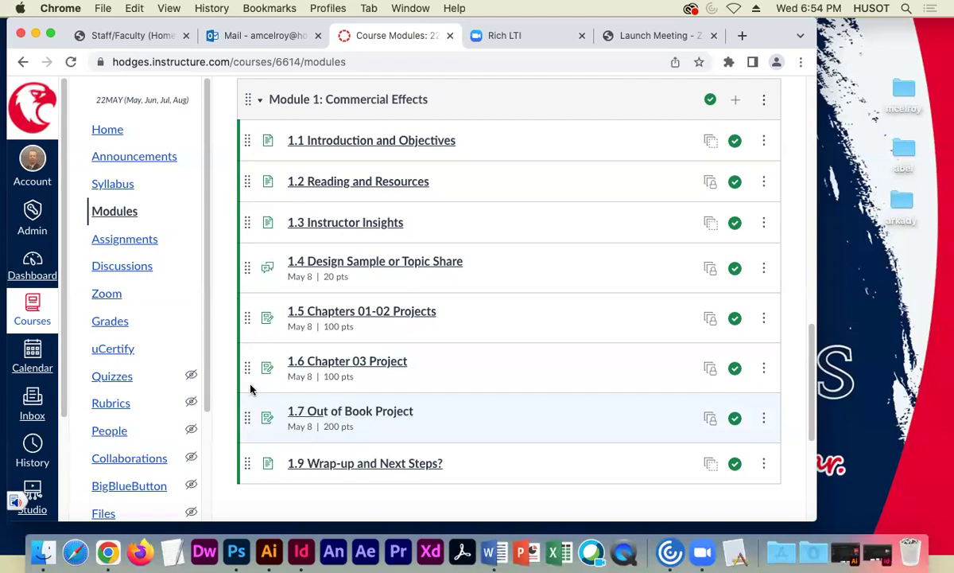
pyautogui.scroll(-2, 224, 355)
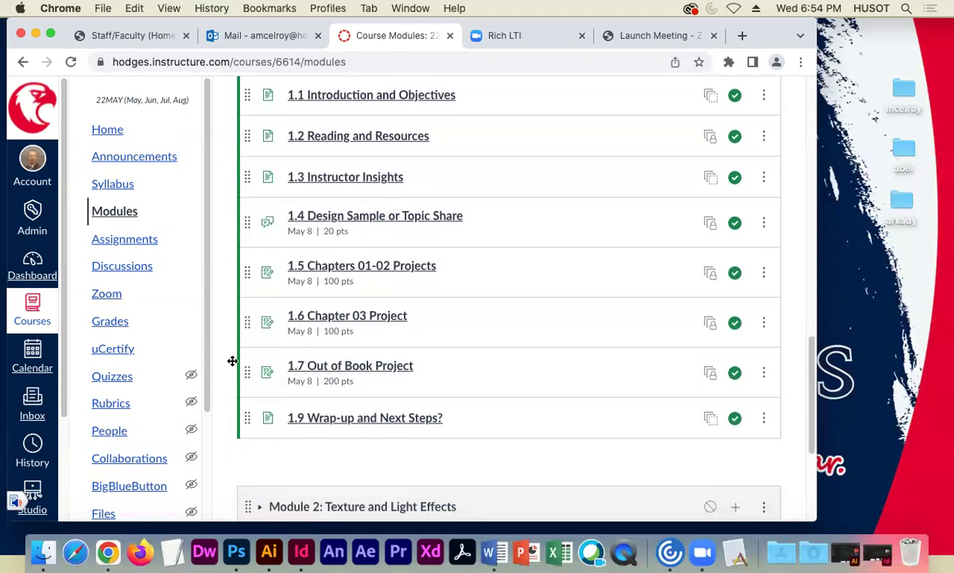
pyautogui.scroll(2, 229, 355)
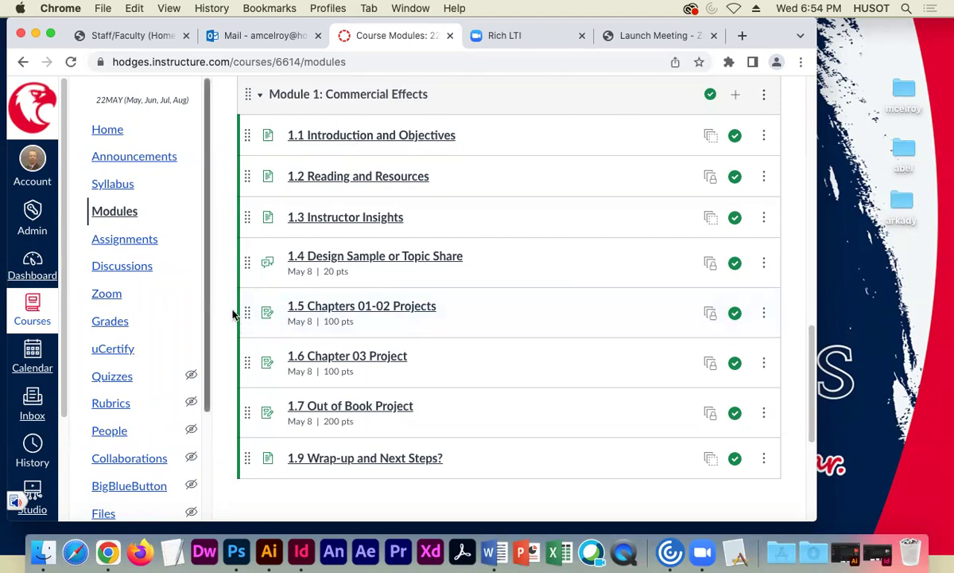
pyautogui.scroll(-1, 216, 274)
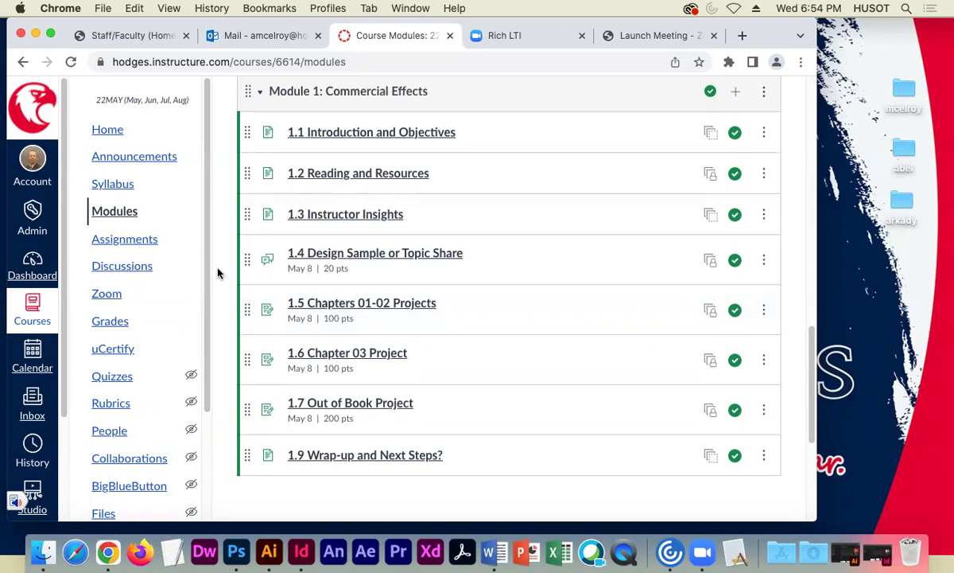
pyautogui.scroll(1, 218, 274)
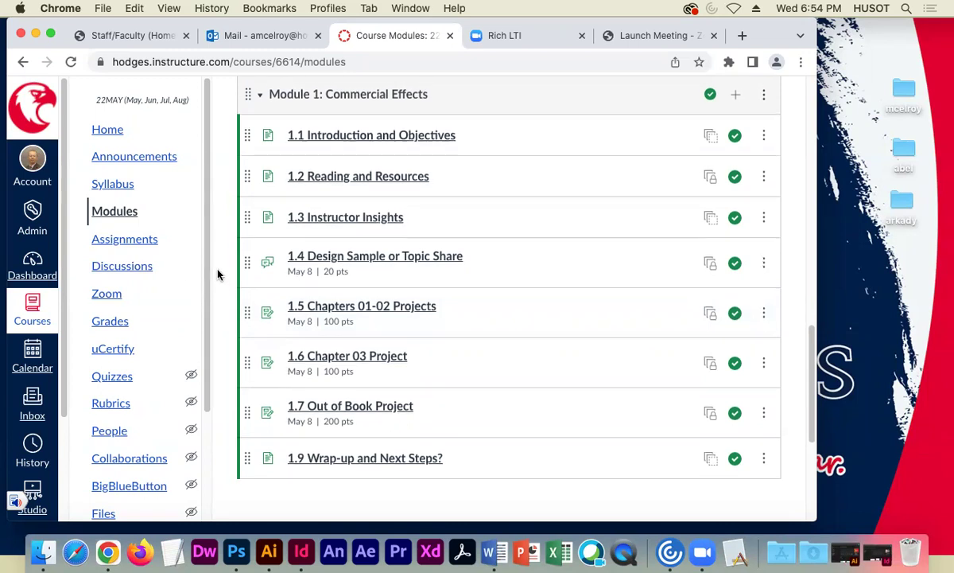
pyautogui.scroll(1, 226, 264)
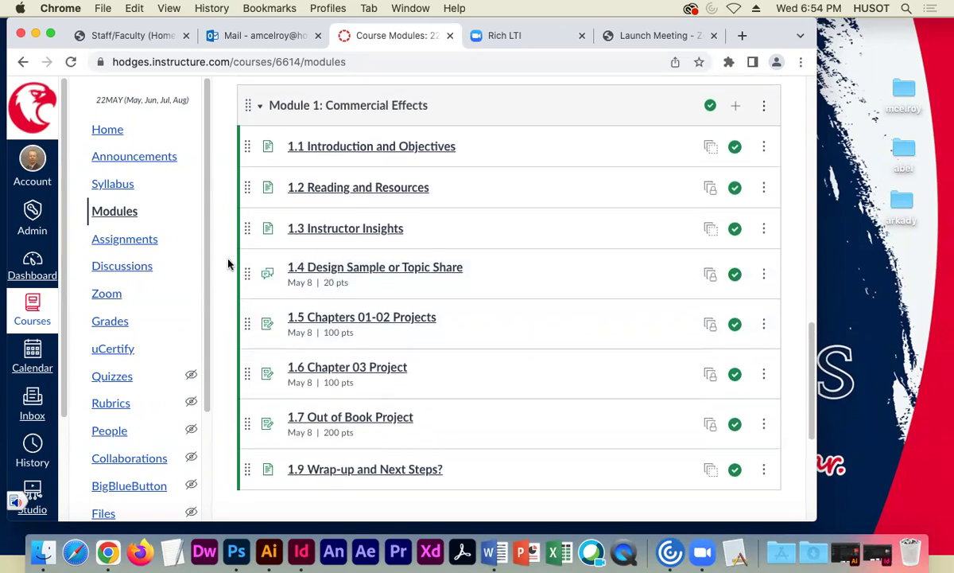
pyautogui.scroll(-1, 224, 263)
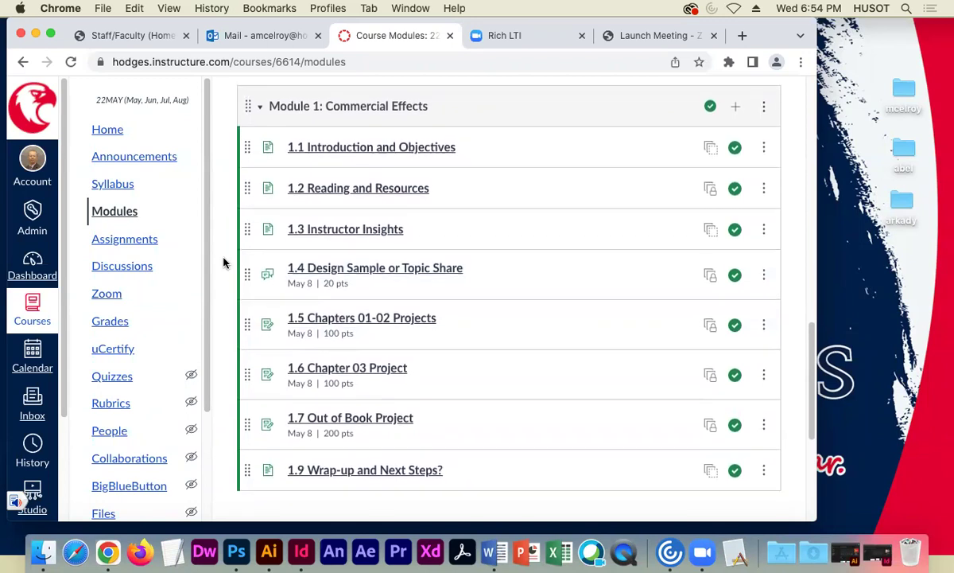
pyautogui.scroll(1, 223, 263)
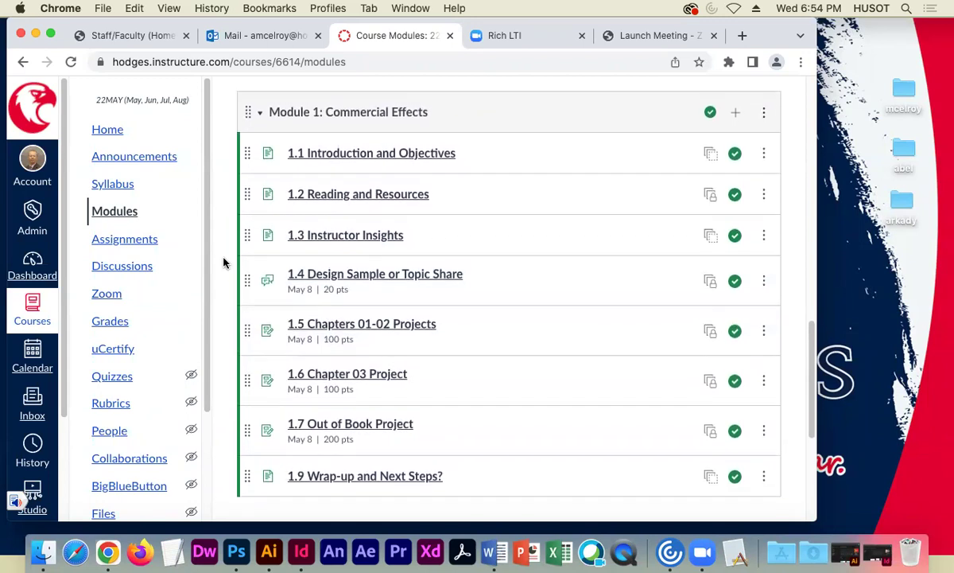
pyautogui.scroll(-1, 219, 266)
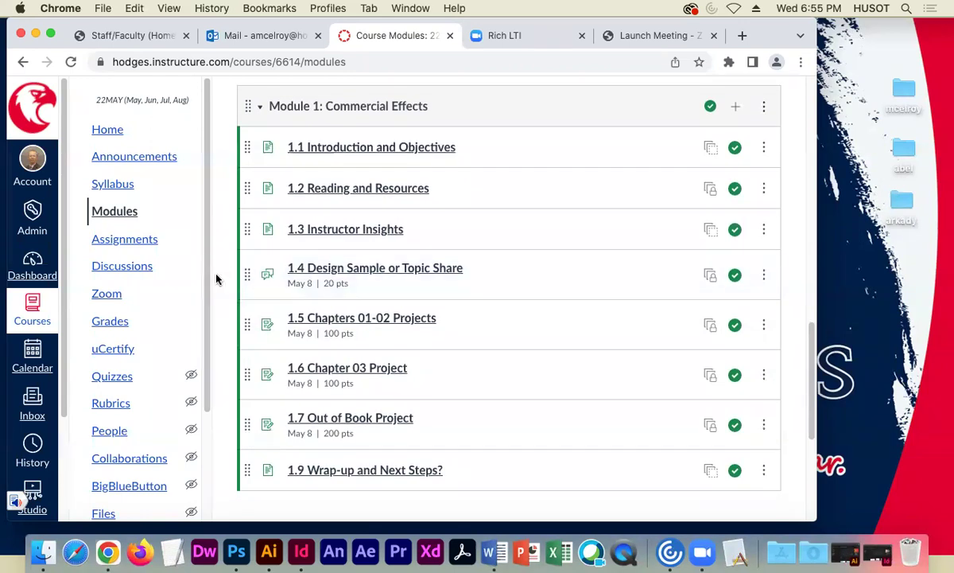
pyautogui.scroll(-3, 216, 276)
pyautogui.scroll(3, 226, 271)
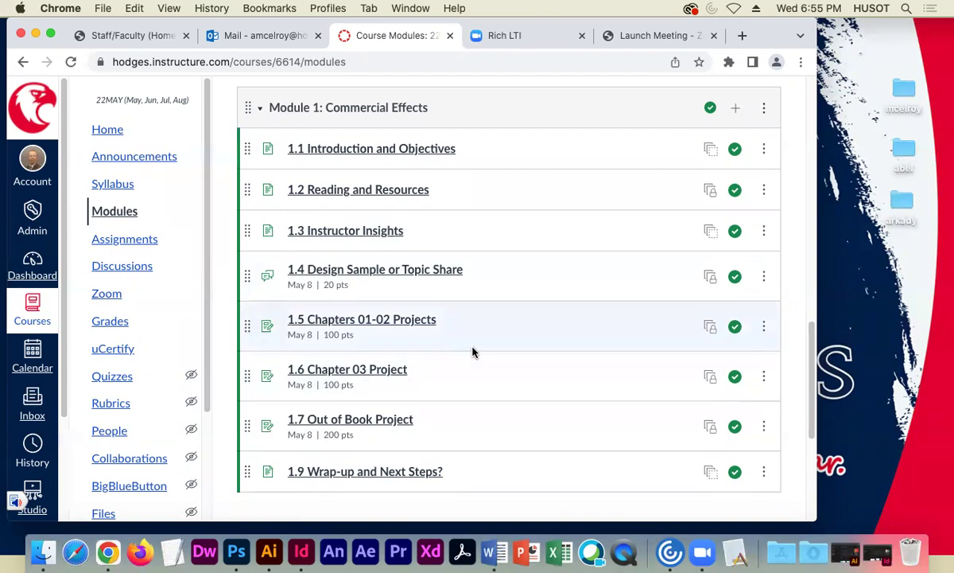
pyautogui.scroll(1, 484, 345)
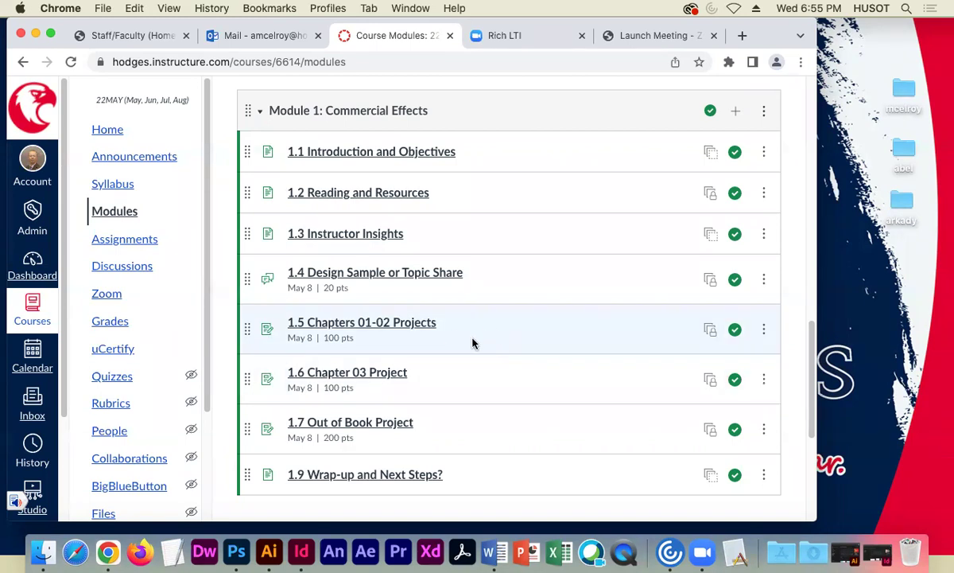
pyautogui.scroll(-2, 473, 338)
# - Look up the chapter student image files entry in "Welcome: Start Here!" and return to Module 1
pyautogui.scroll(10, 473, 337)
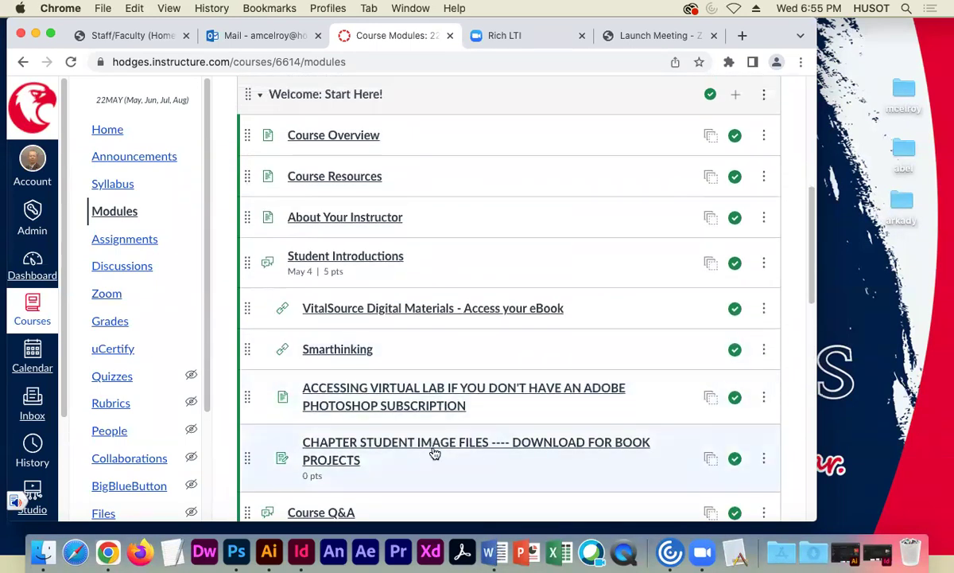
pyautogui.scroll(-5, 453, 450)
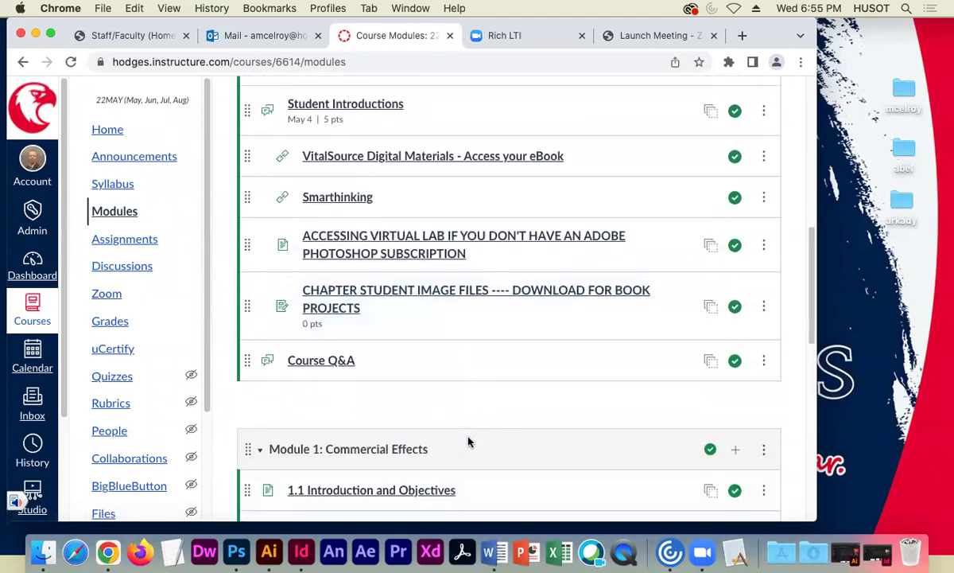
pyautogui.scroll(-7, 465, 442)
pyautogui.scroll(-1, 487, 431)
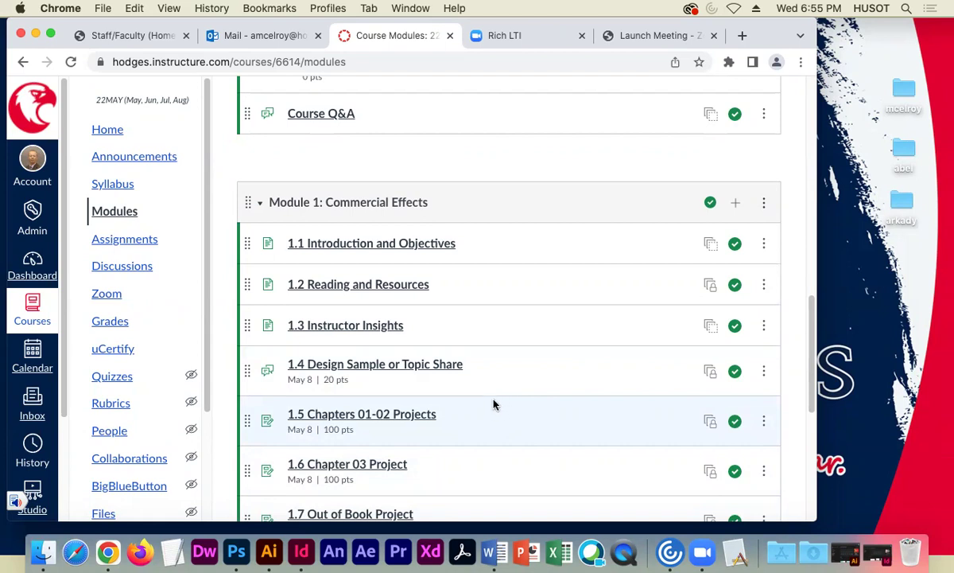
# - Review the 1.5 Chapters 01-02, 1.6 Chapter 03 and 1.7 Out of Book project entries in Module 1
pyautogui.scroll(-3, 493, 407)
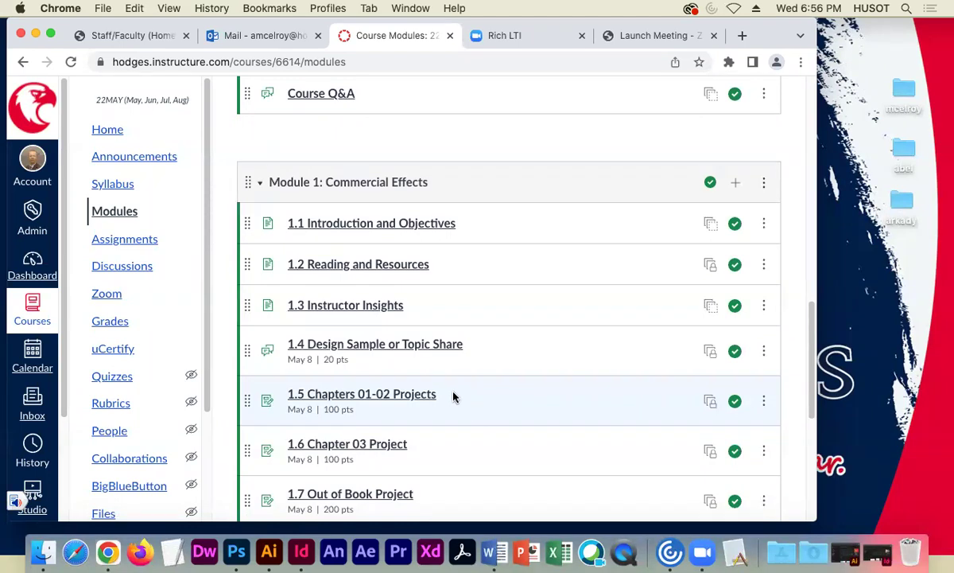
pyautogui.scroll(-1, 453, 396)
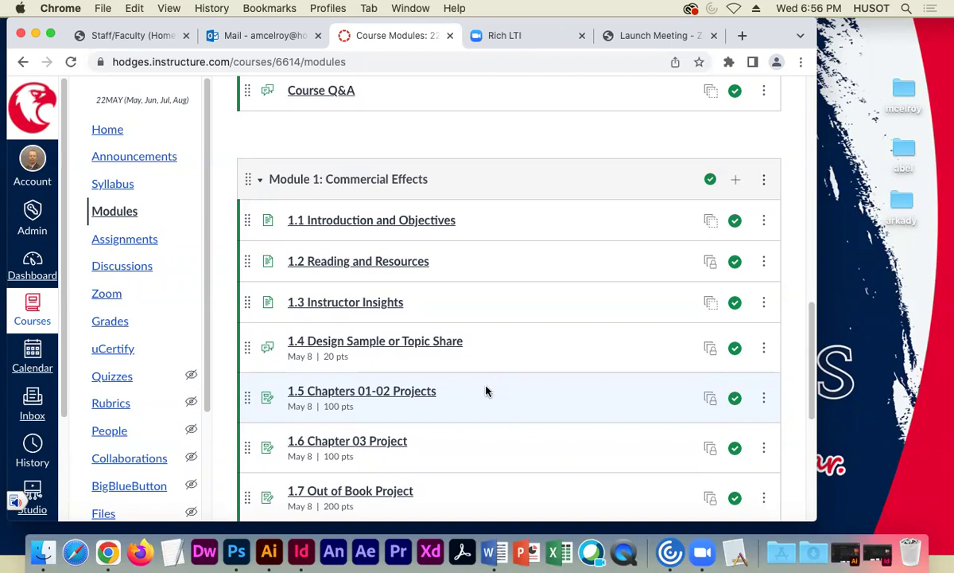
pyautogui.scroll(-2, 489, 393)
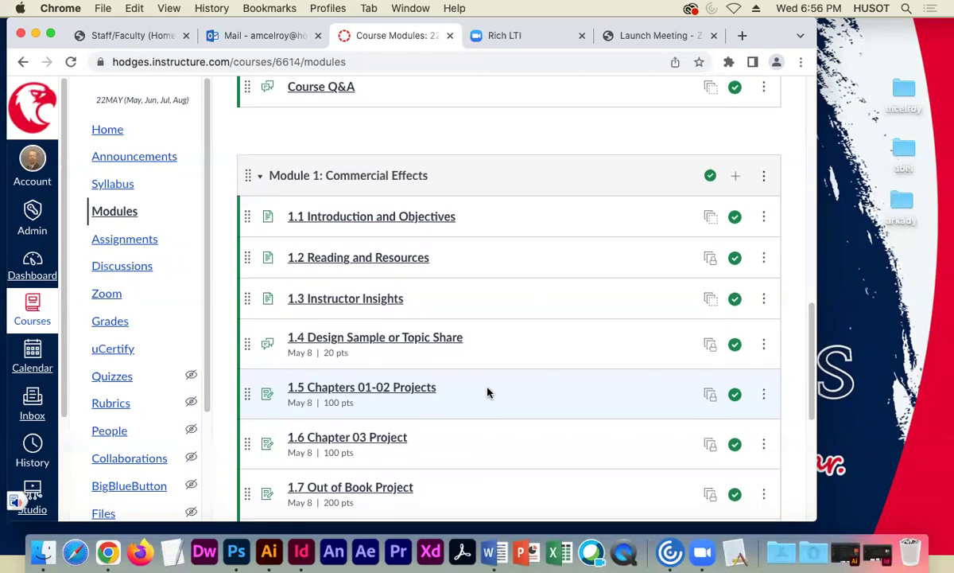
pyautogui.scroll(-1, 487, 391)
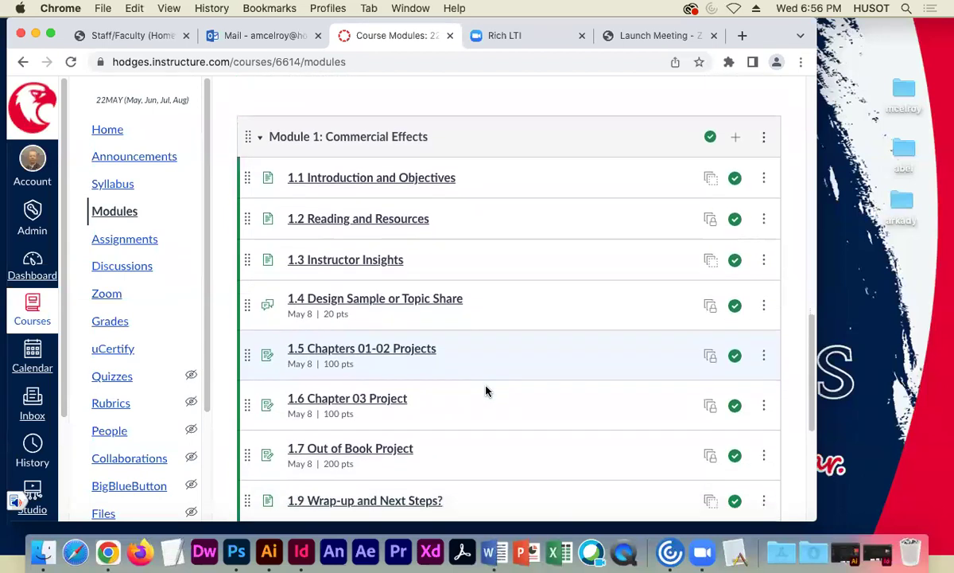
pyautogui.scroll(-1, 486, 391)
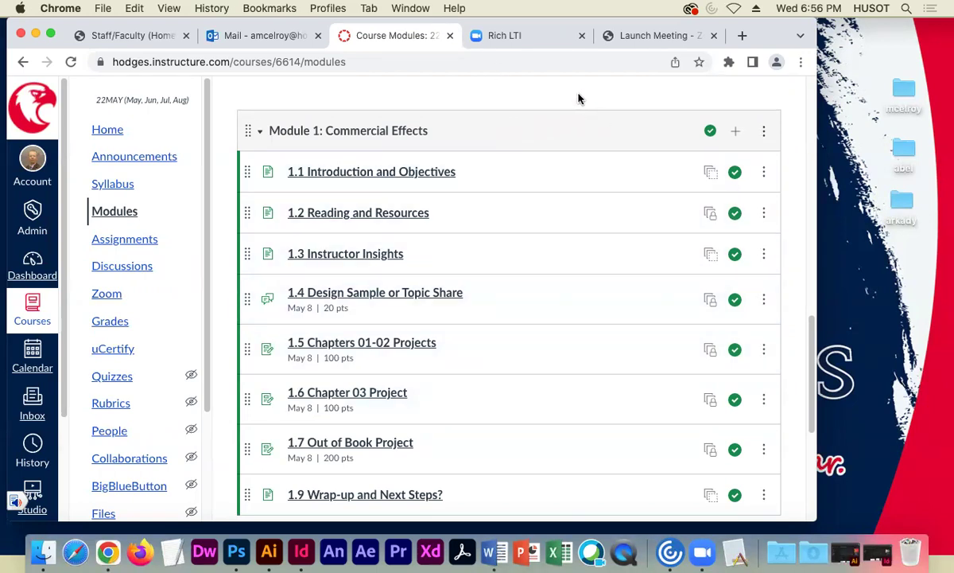
pyautogui.moveTo(746, 28); pyautogui.dragTo(827, 22)
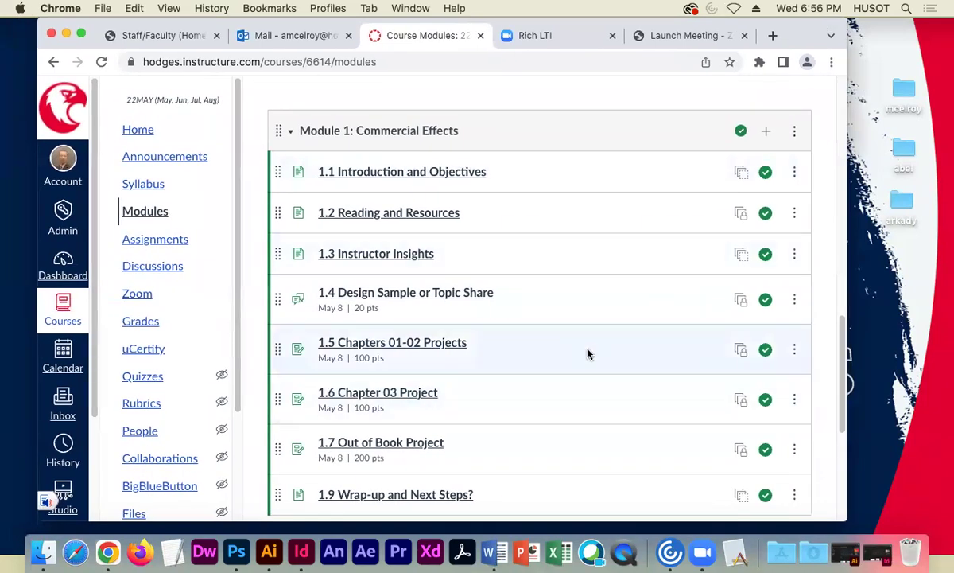
pyautogui.scroll(-1, 585, 356)
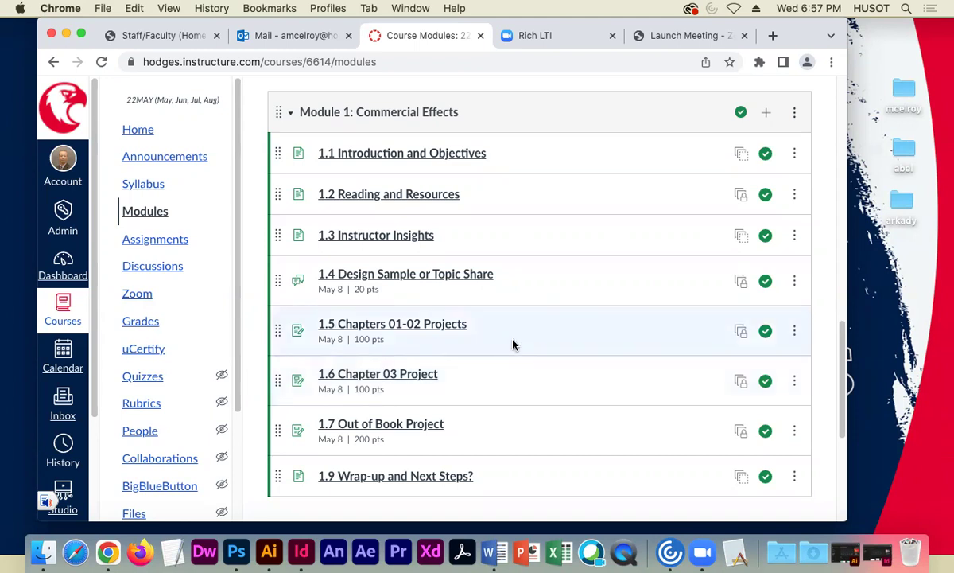
pyautogui.scroll(-1, 517, 370)
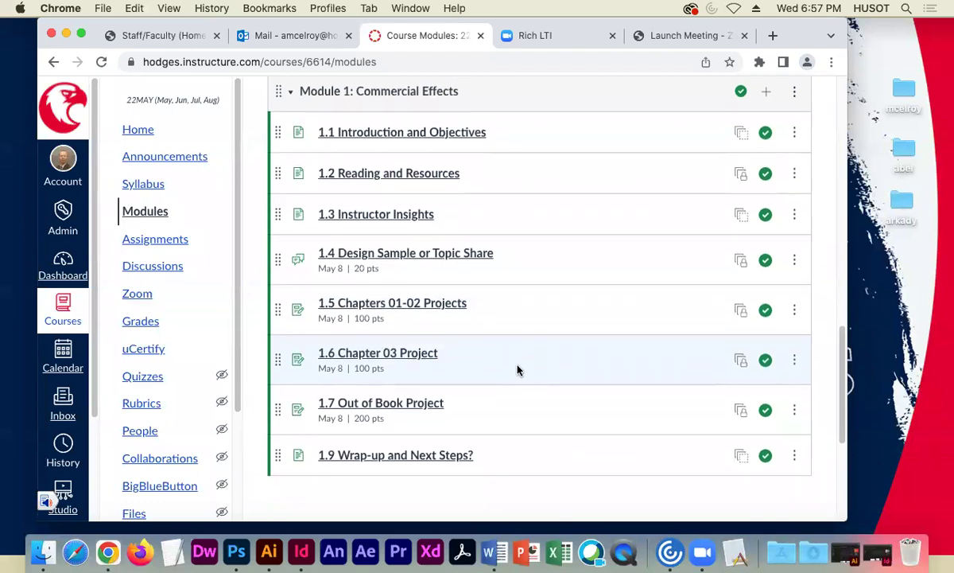
pyautogui.scroll(-2, 516, 369)
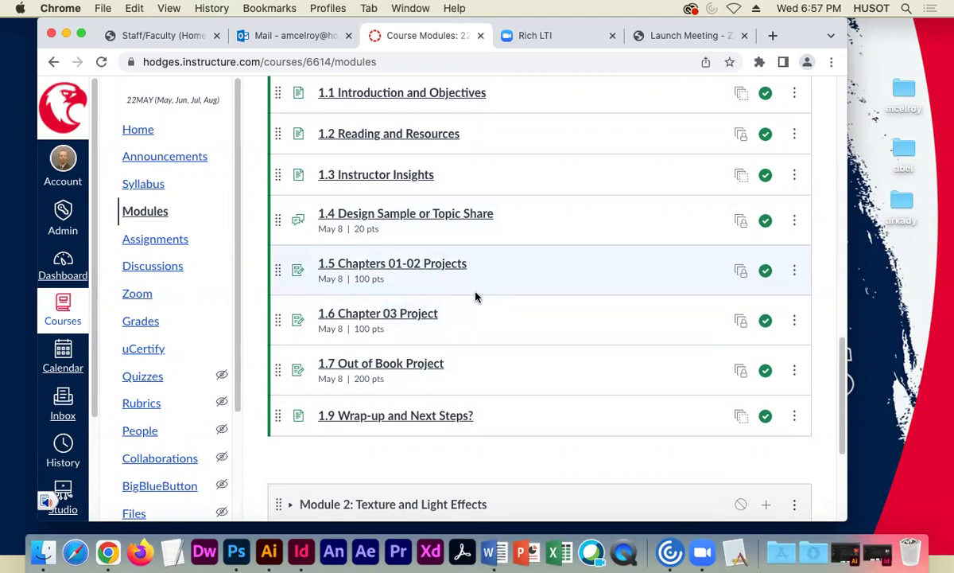
# - Open the "1.7 Out of Book Project" assignment and read its travel poster task, description and guidelines
pyautogui.click(405, 365)
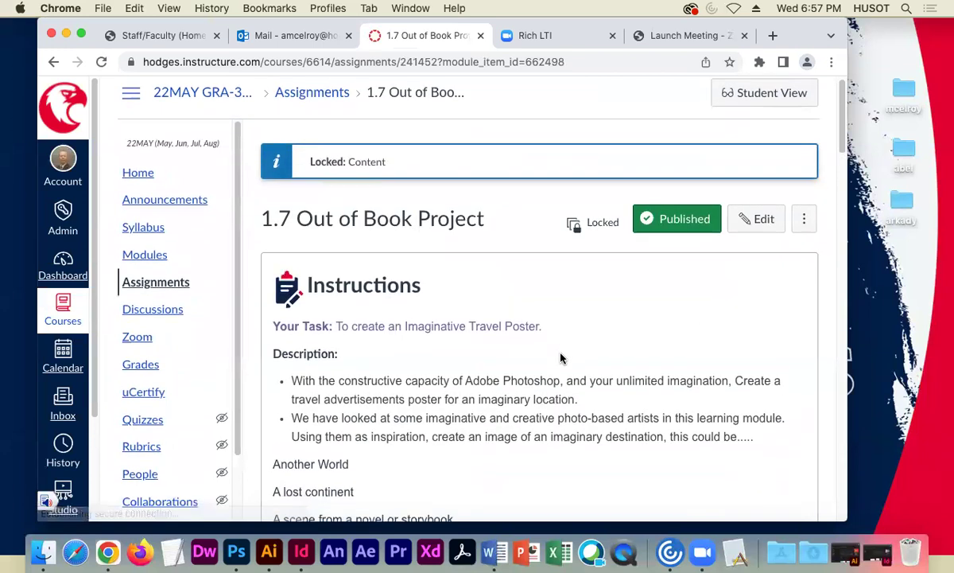
pyautogui.scroll(-5, 560, 358)
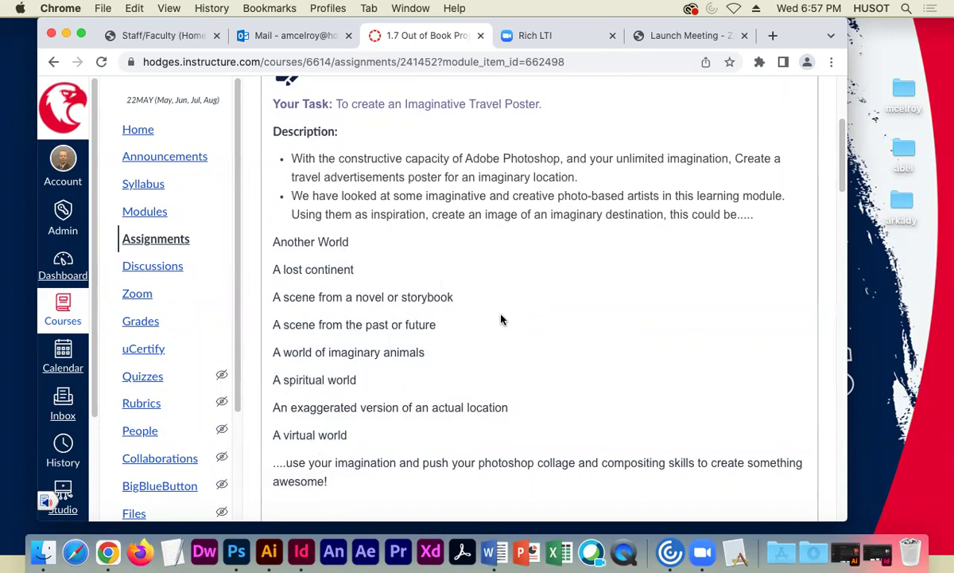
pyautogui.scroll(-3, 509, 323)
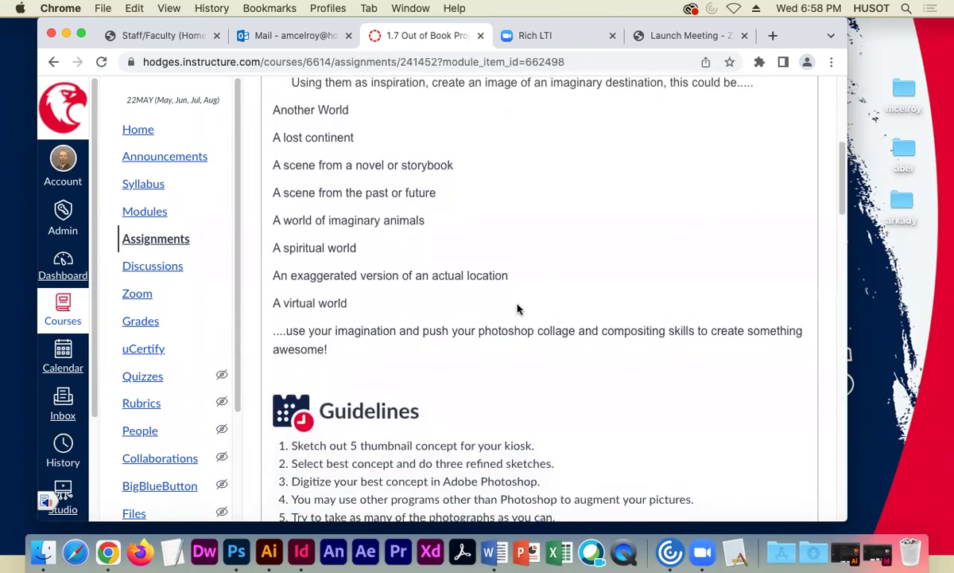
pyautogui.scroll(-1, 517, 306)
pyautogui.scroll(5, 517, 304)
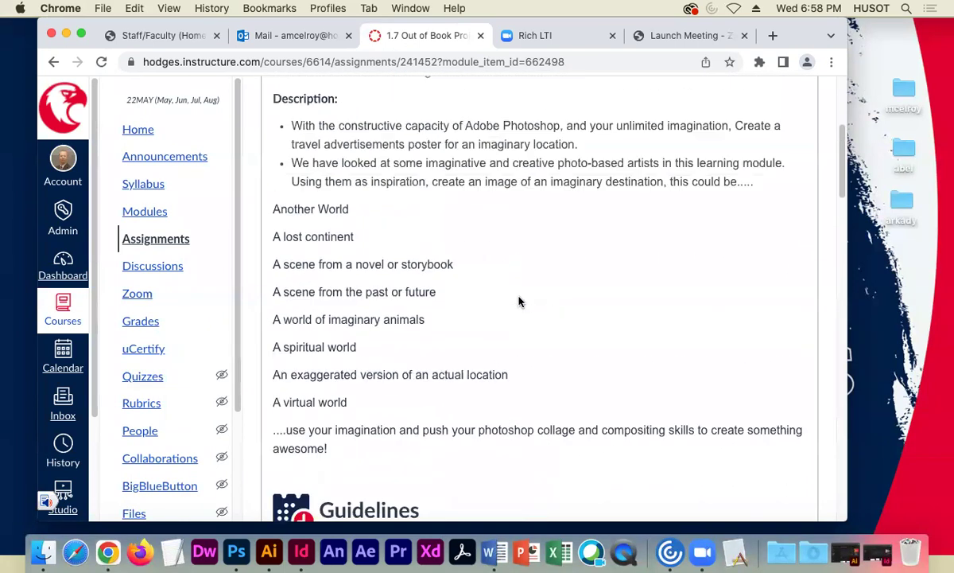
pyautogui.scroll(-2, 469, 290)
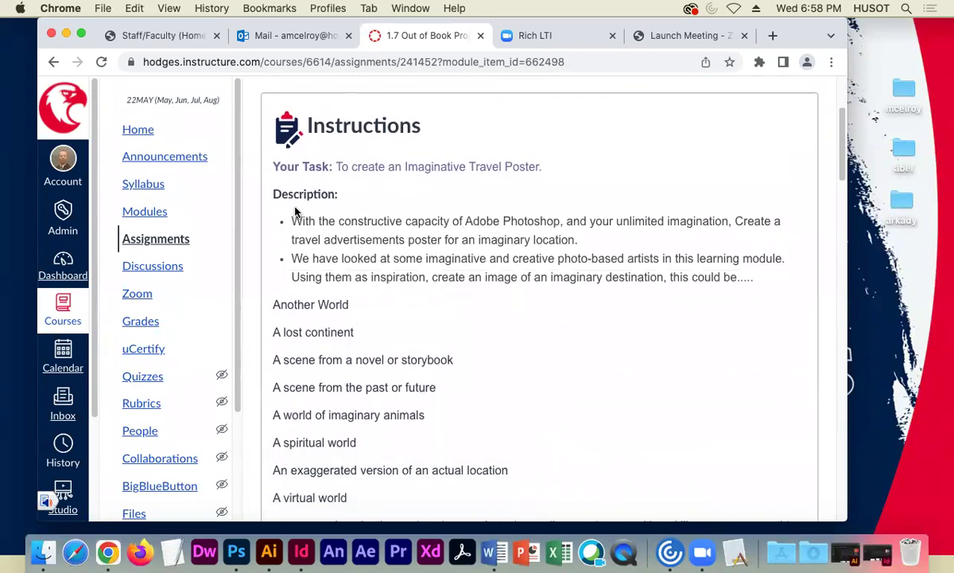
pyautogui.scroll(1, 303, 219)
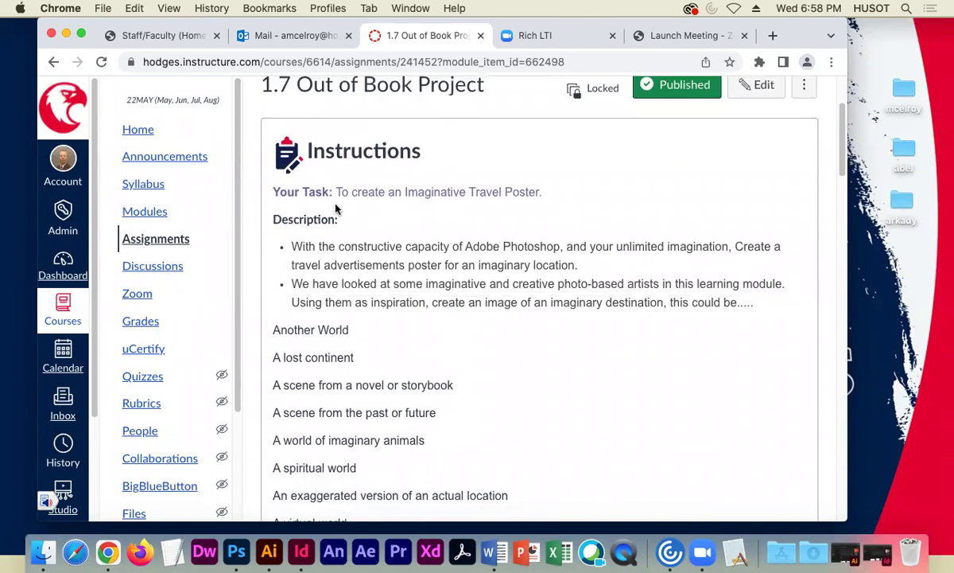
# - Open pexels.com in a new browser window and search its free stock photos for "mountain"
pyautogui.click(67, 35)
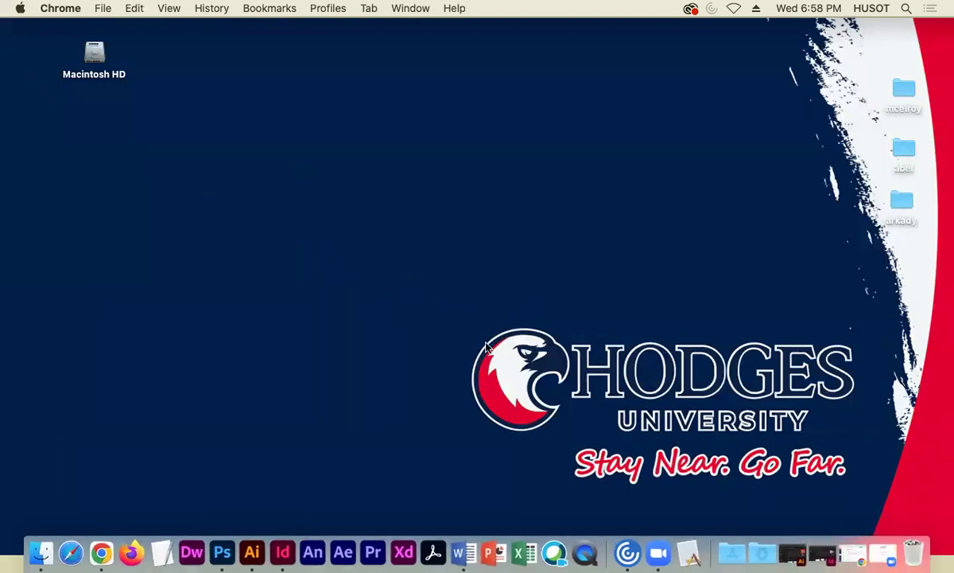
pyautogui.click(101, 551)
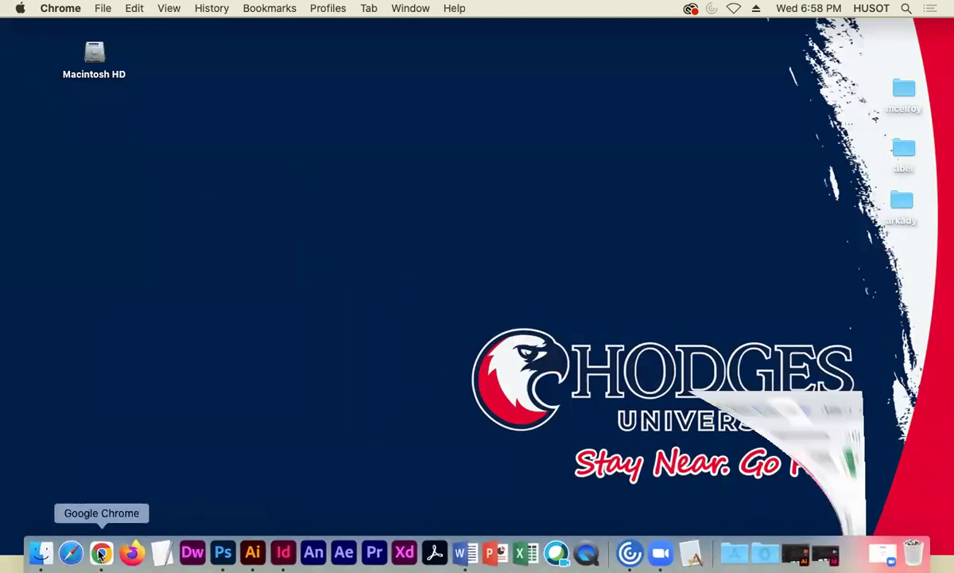
pyautogui.click(104, 8)
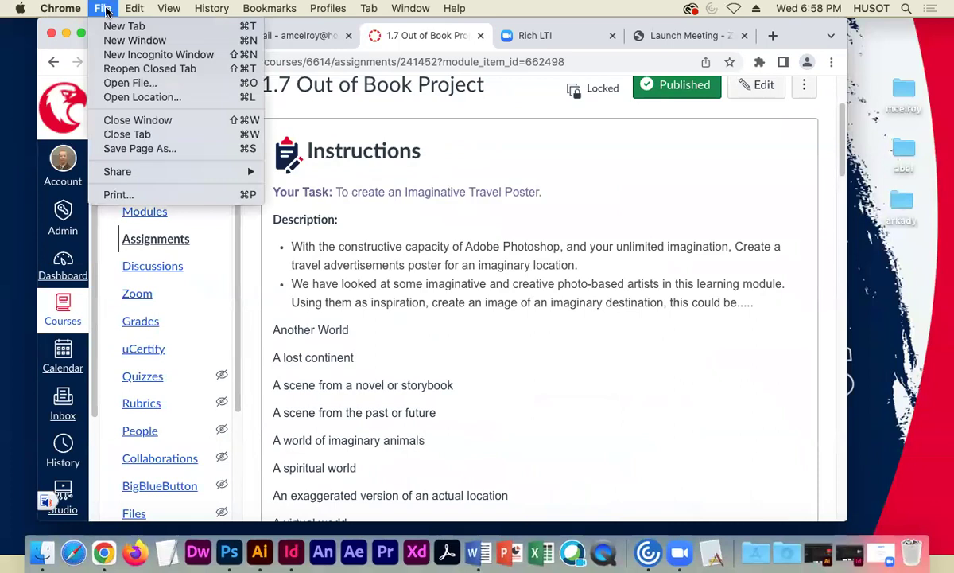
pyautogui.click(124, 39)
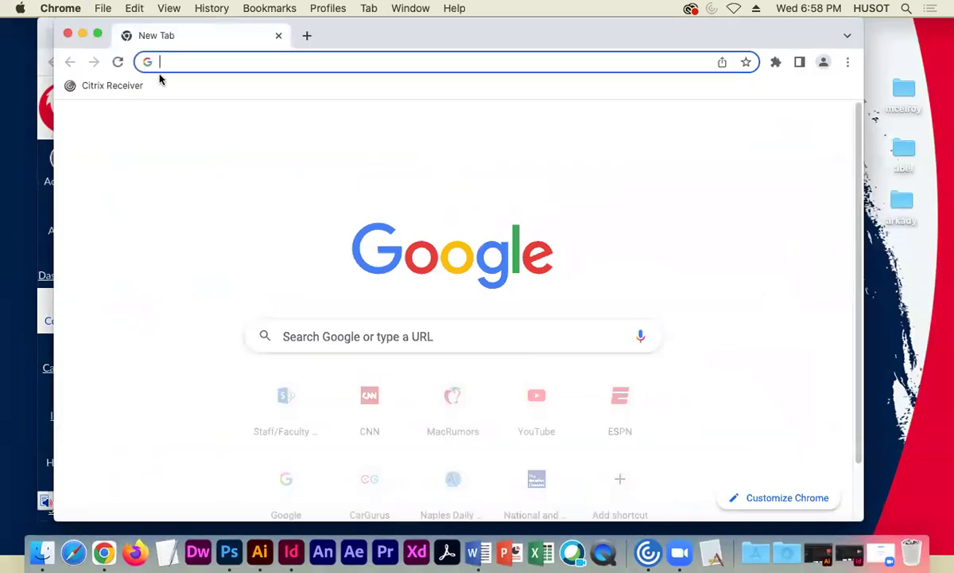
pyautogui.moveTo(104, 26); pyautogui.dragTo(156, 39)
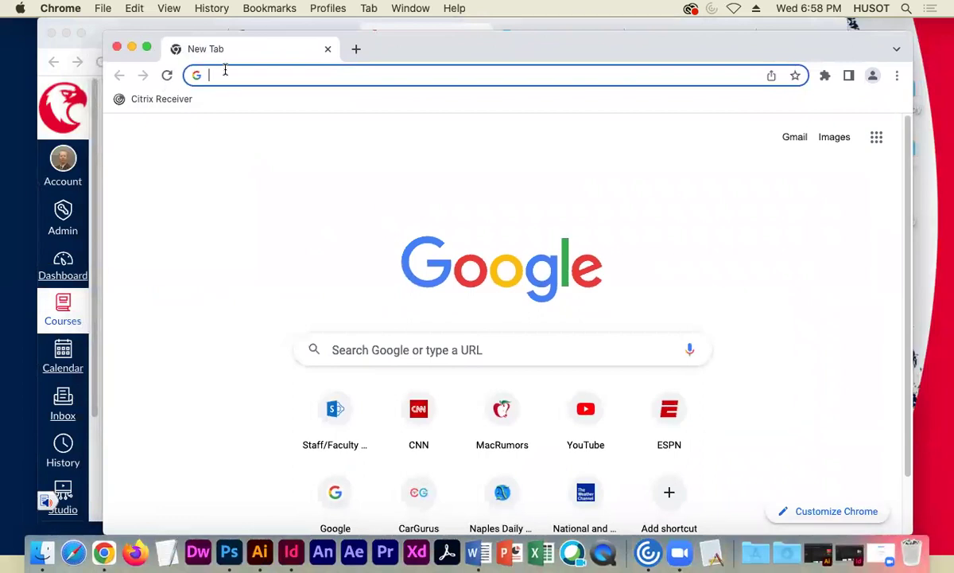
pyautogui.write('pexels.co')
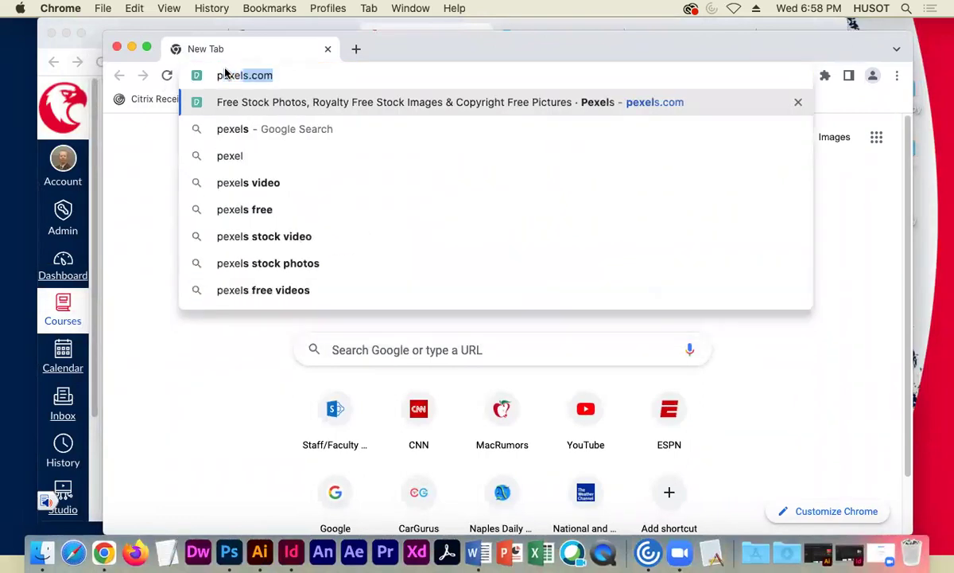
pyautogui.write('m')
pyautogui.press('Return')
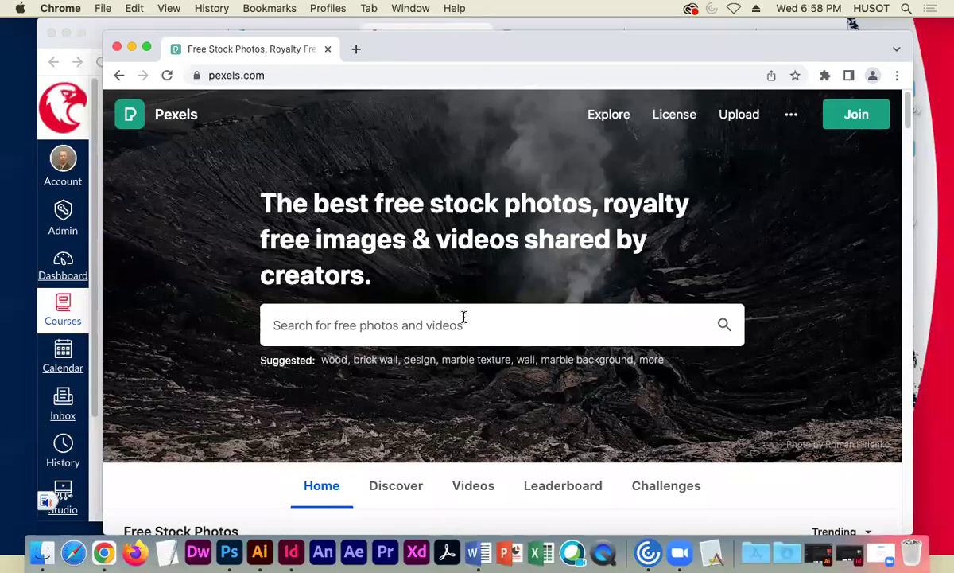
pyautogui.write('mountain')
pyautogui.press('Return')
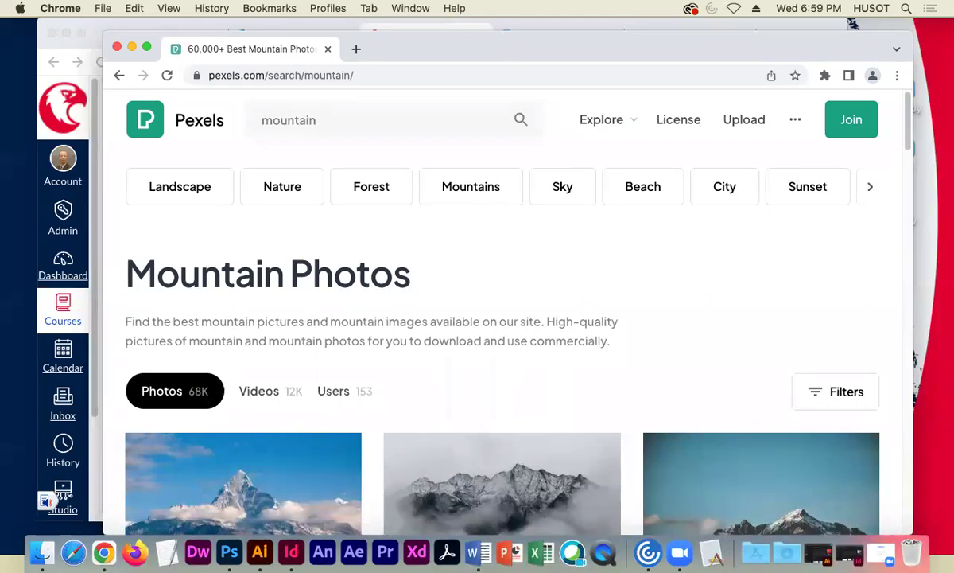
# - Browse the mountain photo results on Pexels for an image suited to the travel poster
pyautogui.moveTo(668, 42); pyautogui.dragTo(652, 48)
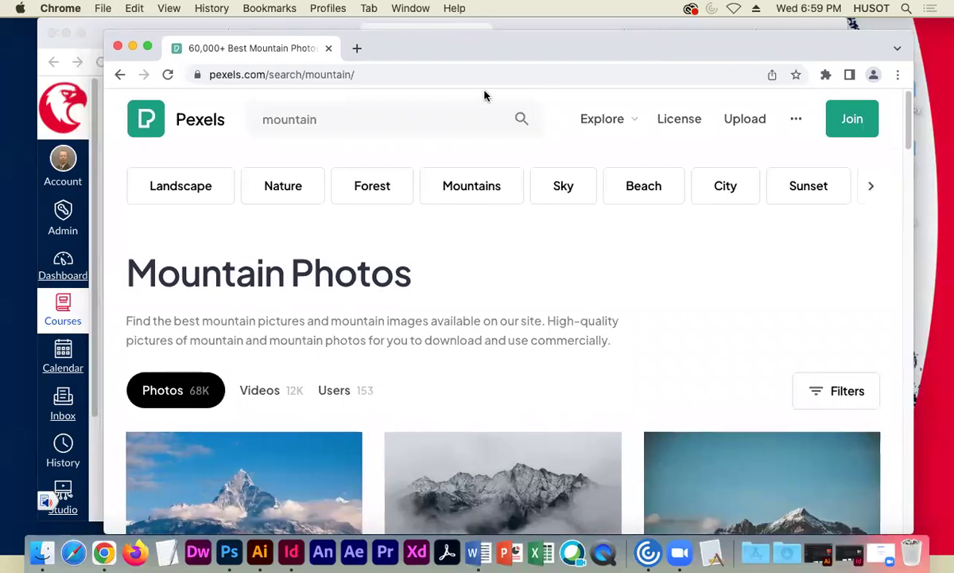
pyautogui.scroll(-5, 411, 278)
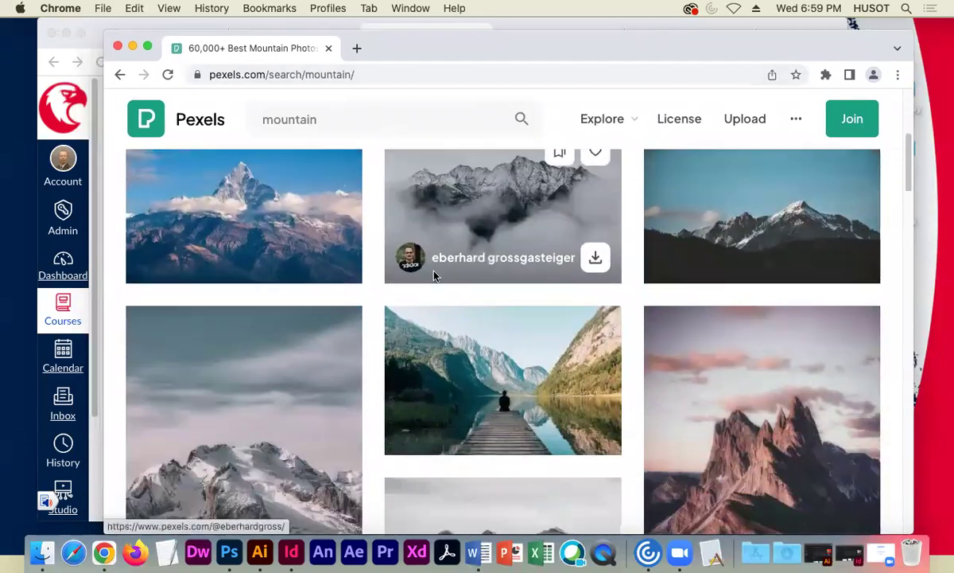
pyautogui.scroll(3, 284, 329)
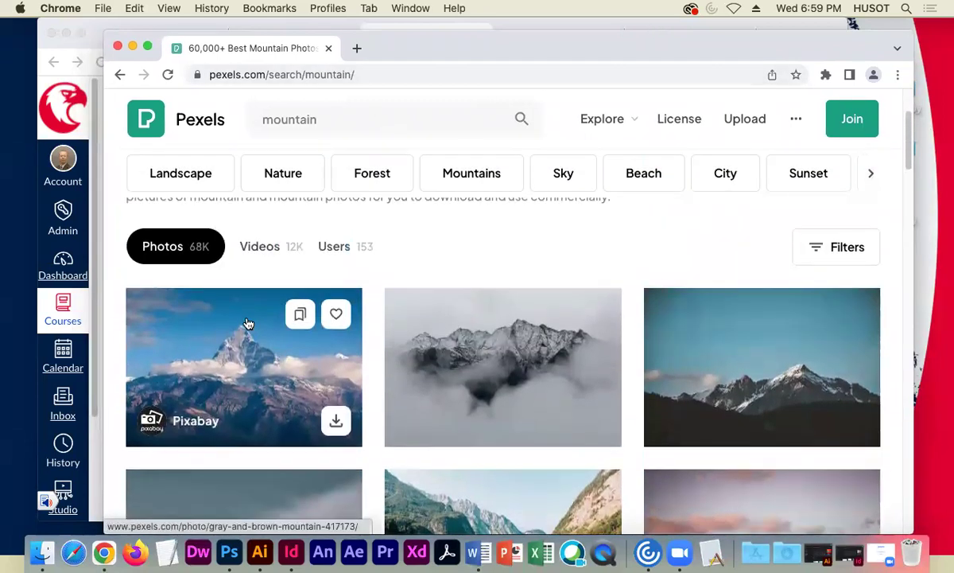
pyautogui.scroll(-2, 189, 334)
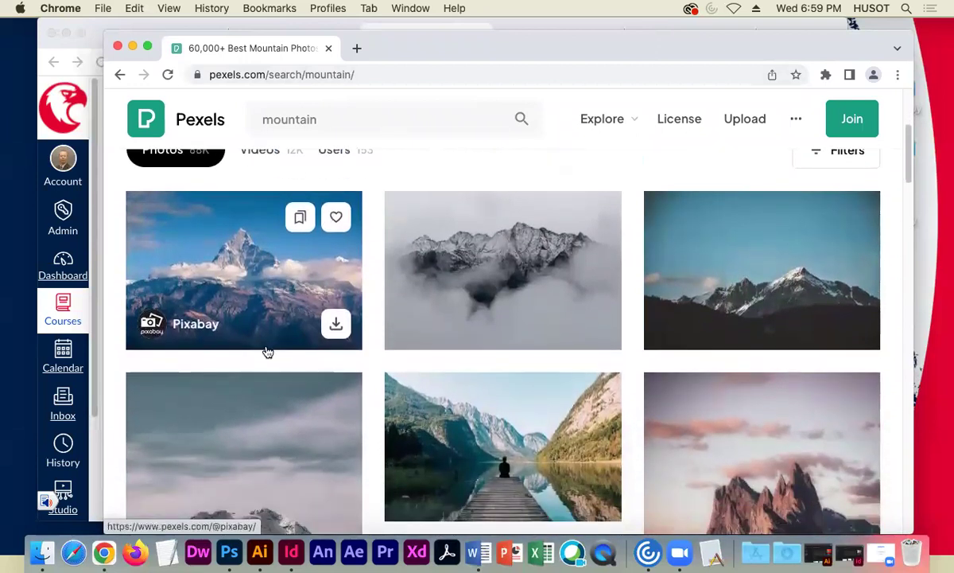
pyautogui.scroll(-2, 328, 304)
pyautogui.scroll(-5, 331, 307)
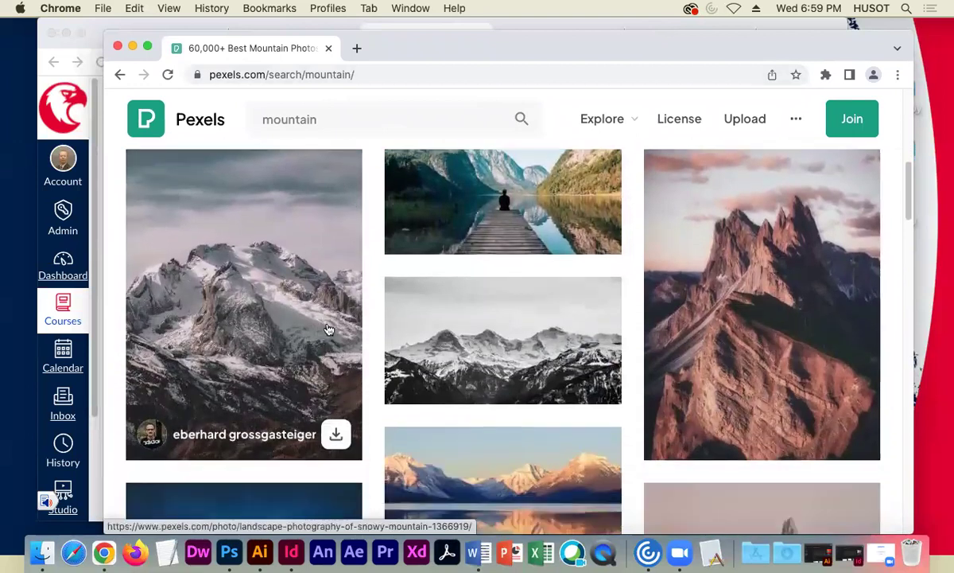
pyautogui.scroll(-2, 351, 294)
pyautogui.scroll(4, 506, 377)
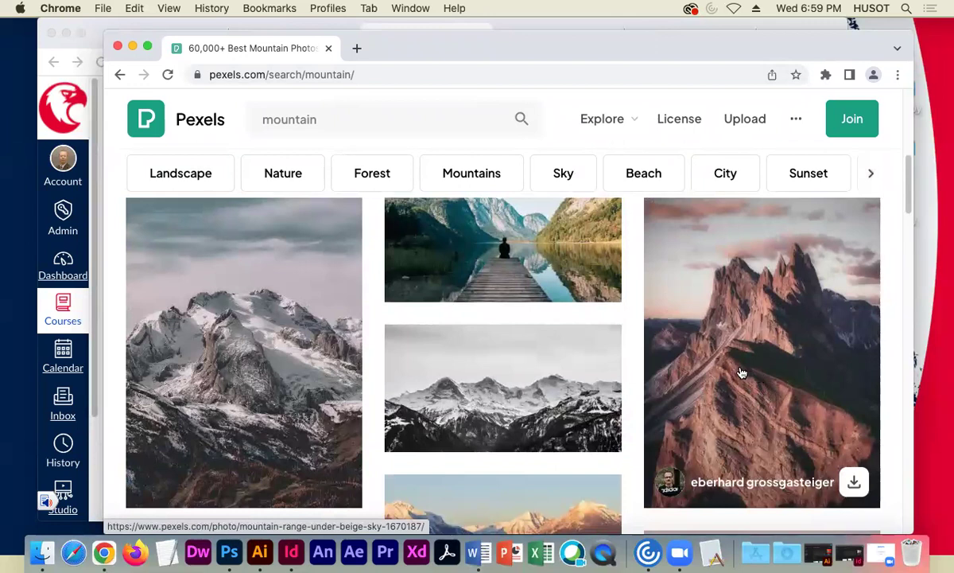
# - Open the "Mountain Range Under Beige Sky" photo from the results and review its detail page
pyautogui.moveTo(618, 49); pyautogui.dragTo(576, 21)
pyautogui.click(646, 295)
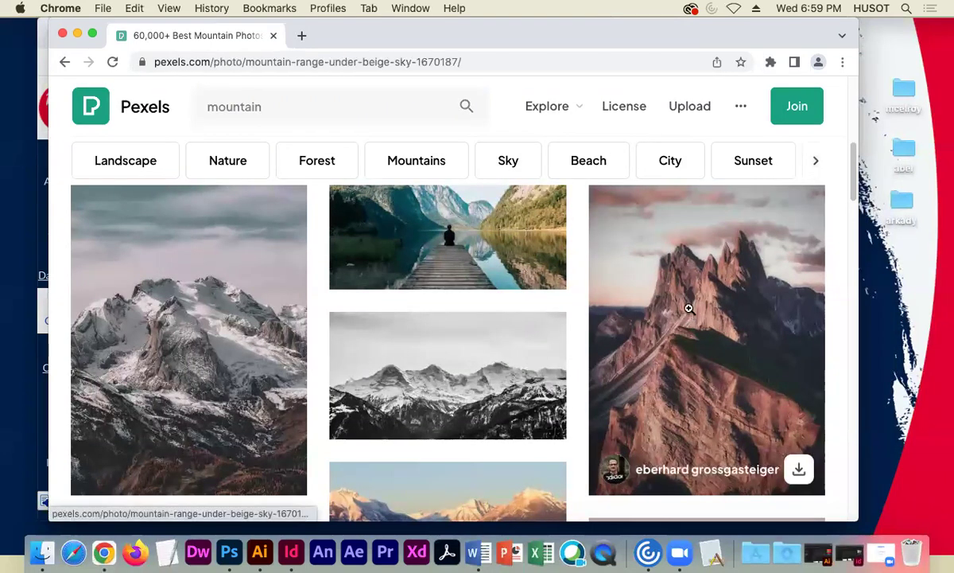
pyautogui.scroll(-5, 231, 322)
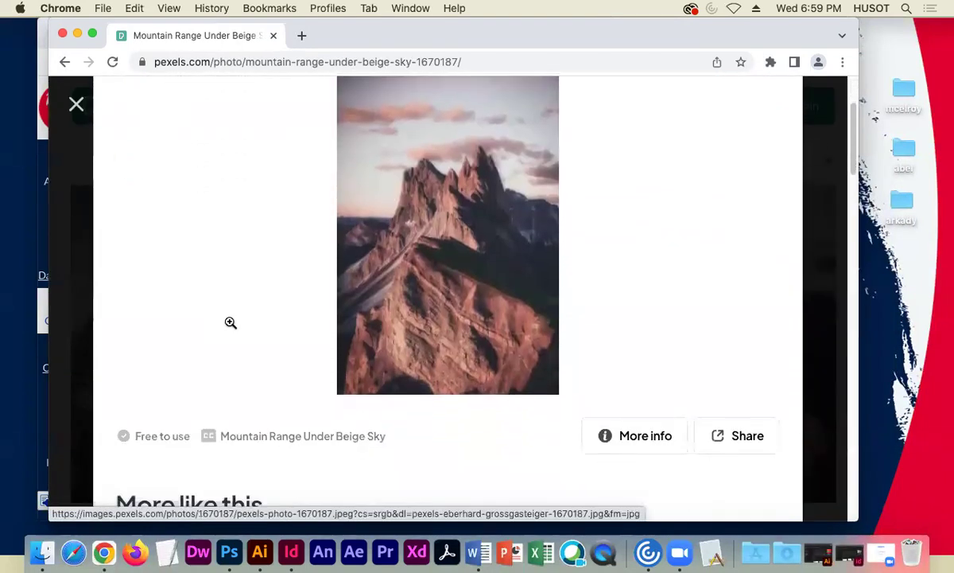
pyautogui.scroll(-3, 232, 323)
pyautogui.scroll(8, 232, 323)
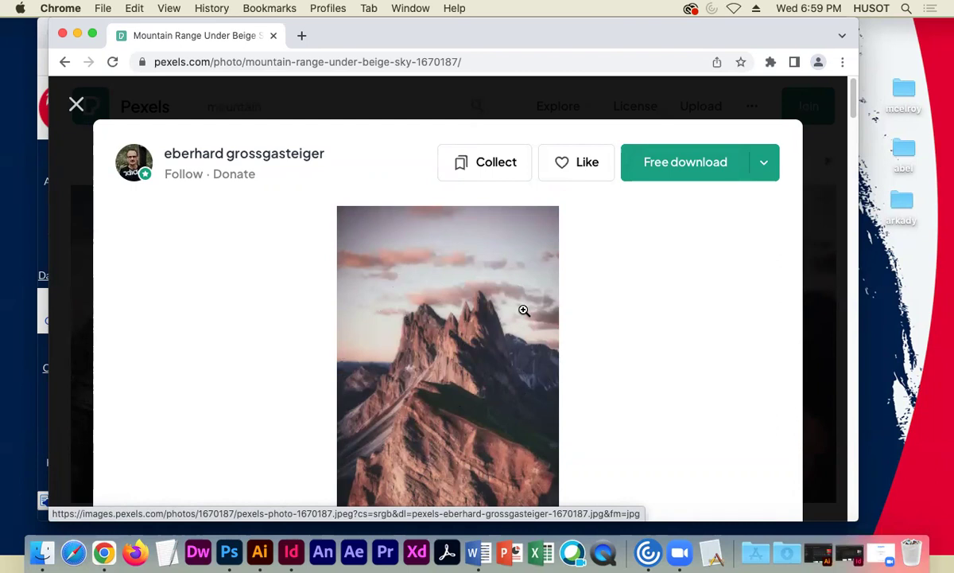
pyautogui.scroll(-2, 511, 326)
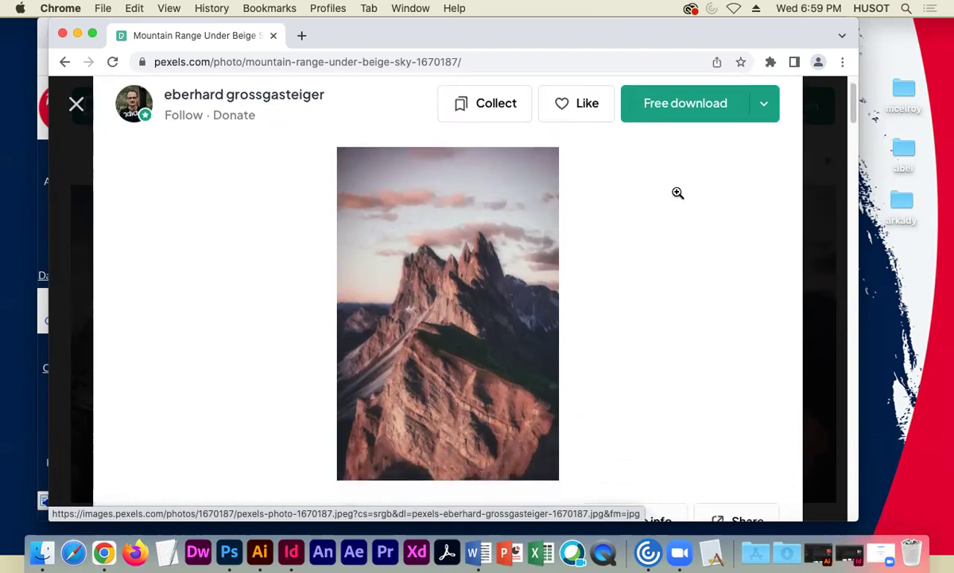
# - Download the mountain range photo for free, put the file on the desktop and dismiss the donation pop-up
pyautogui.click(672, 106)
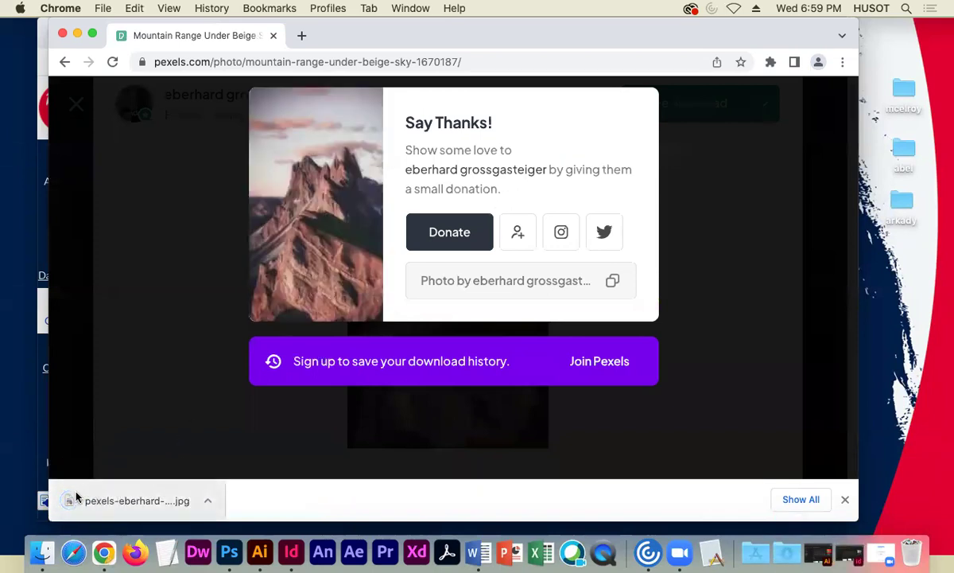
pyautogui.moveTo(68, 505); pyautogui.dragTo(909, 364)
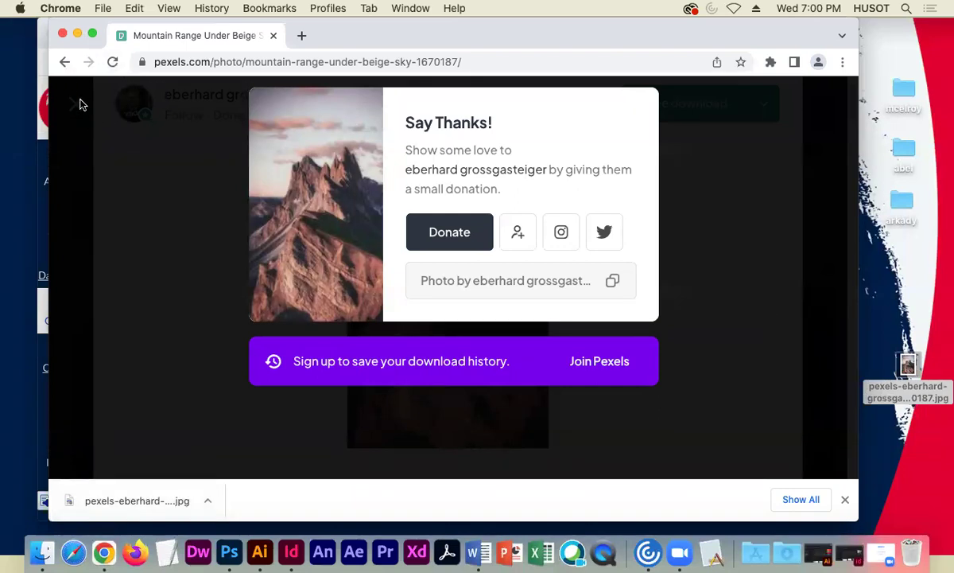
pyautogui.click(108, 146)
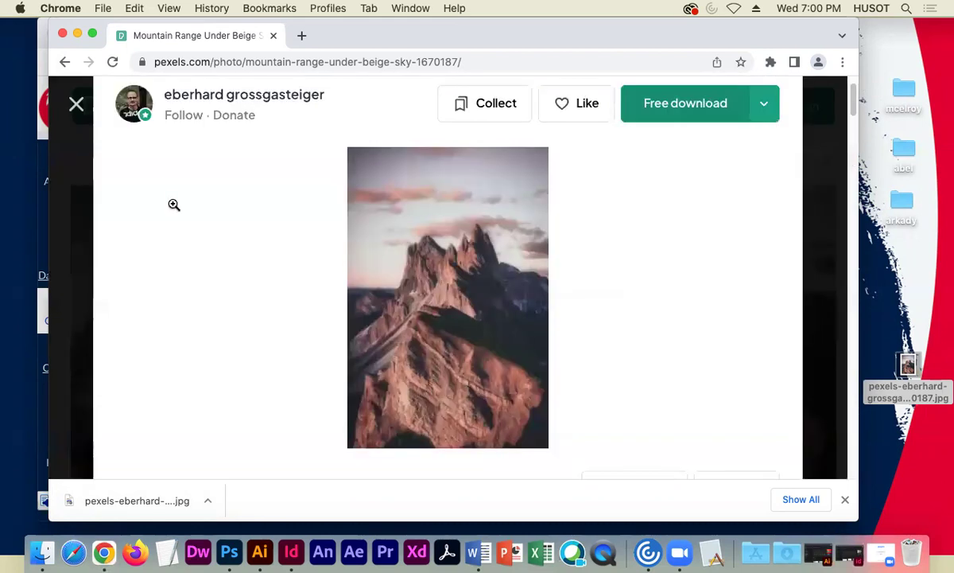
# - Minimize the Pexels window, create a new desktop folder, and position it and the downloaded photo clear of the Canvas window
pyautogui.click(78, 37)
pyautogui.rightClick(866, 282)
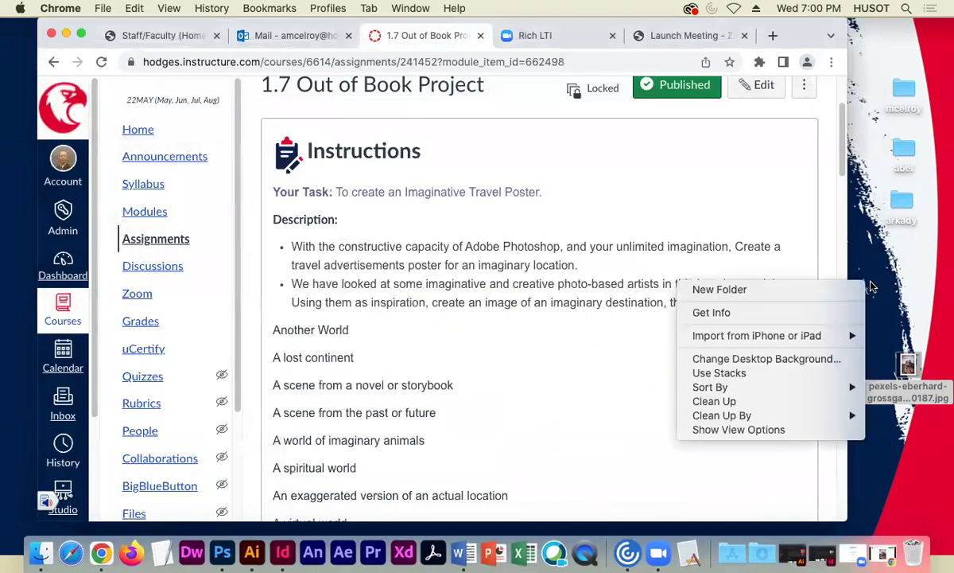
pyautogui.click(748, 290)
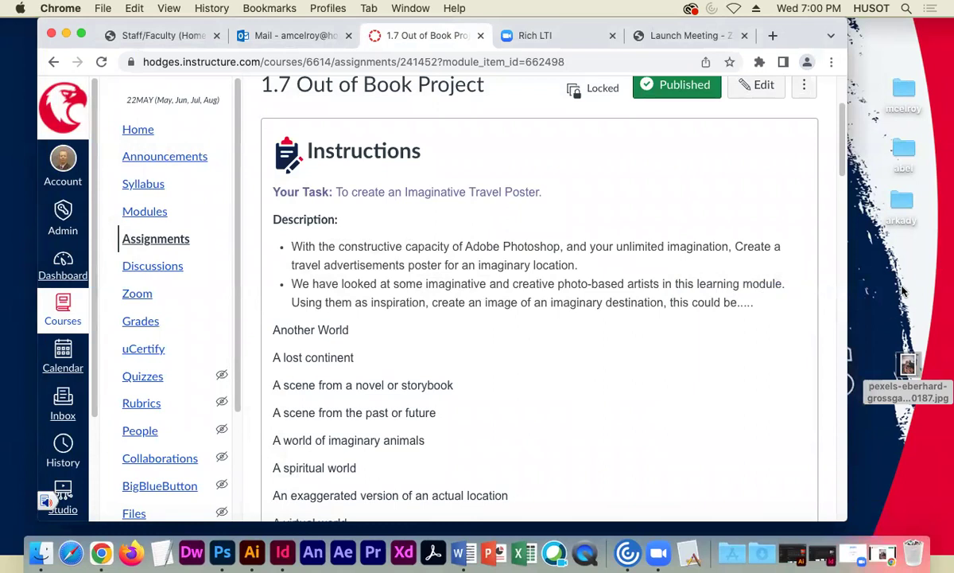
pyautogui.moveTo(764, 40); pyautogui.dragTo(634, 66)
pyautogui.moveTo(907, 368); pyautogui.dragTo(805, 277)
pyautogui.moveTo(868, 290); pyautogui.dragTo(889, 345)
pyautogui.click(820, 357)
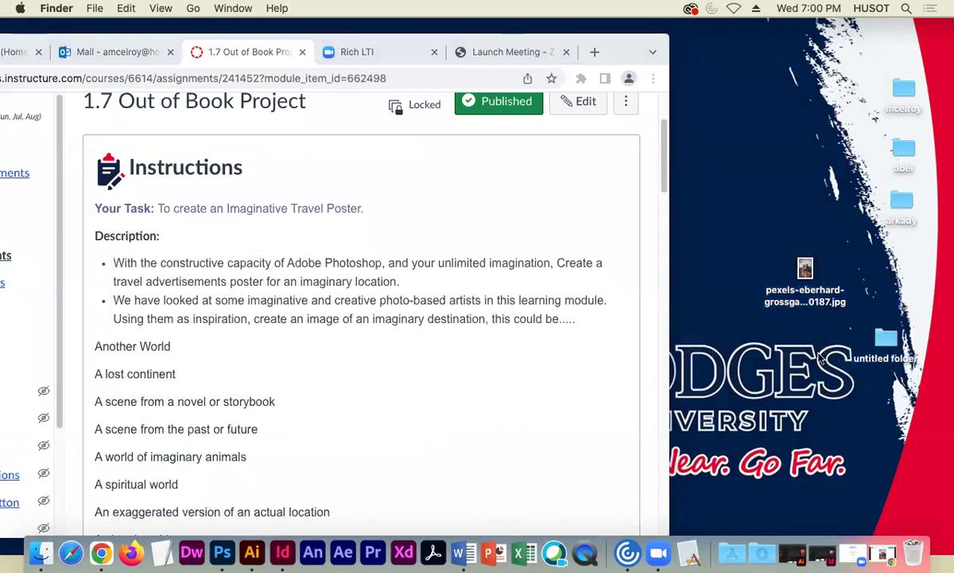
# - Rename the new desktop folder addesign and move the downloaded mountain photo into it
pyautogui.click(878, 362)
pyautogui.click(875, 361)
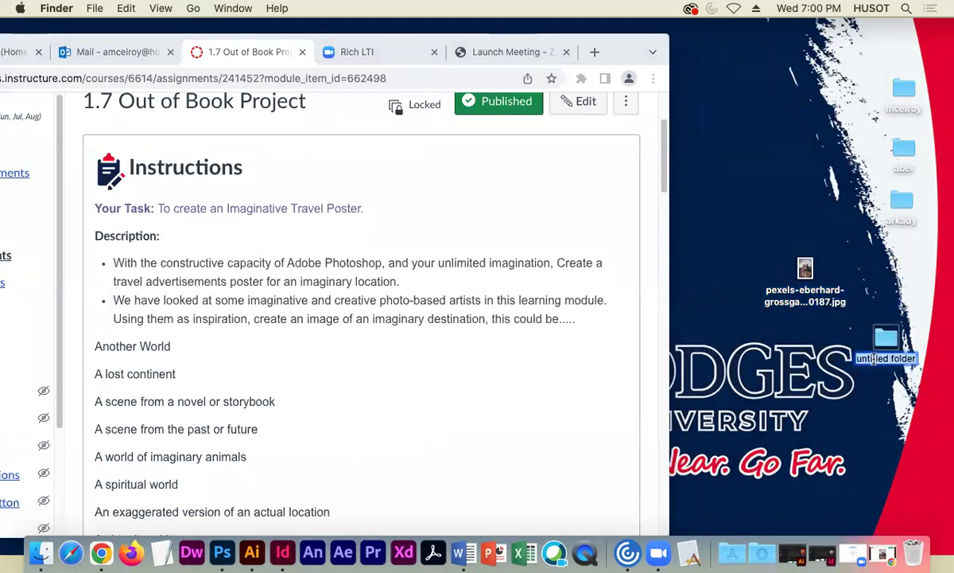
pyautogui.write('ade')
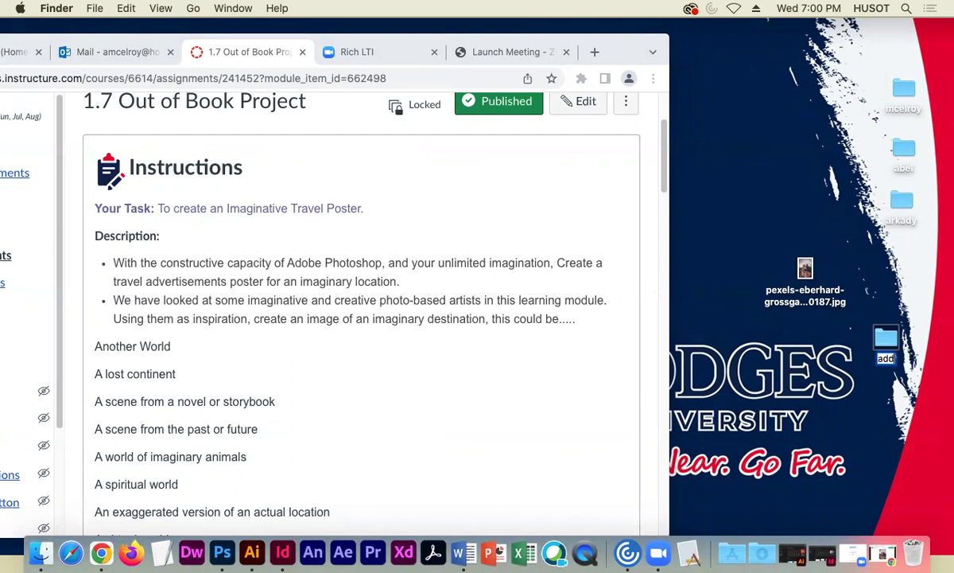
pyautogui.write('esign')
pyautogui.click(743, 352)
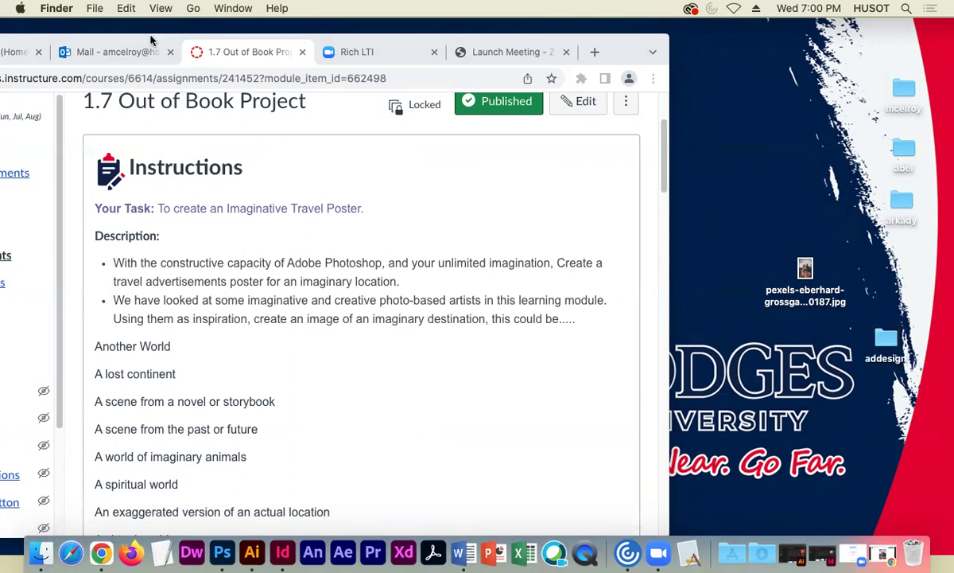
pyautogui.moveTo(807, 270); pyautogui.dragTo(886, 342)
pyautogui.moveTo(140, 48); pyautogui.dragTo(300, 21)
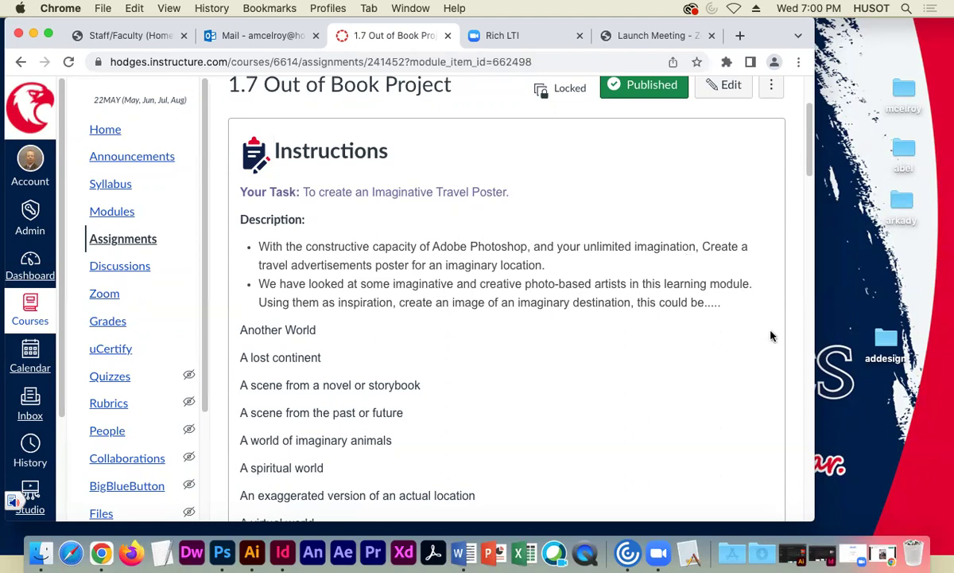
# - Open the mountain photo from the addesign folder in Photoshop and enlarge the application window to the screen width
pyautogui.doubleClick(884, 340)
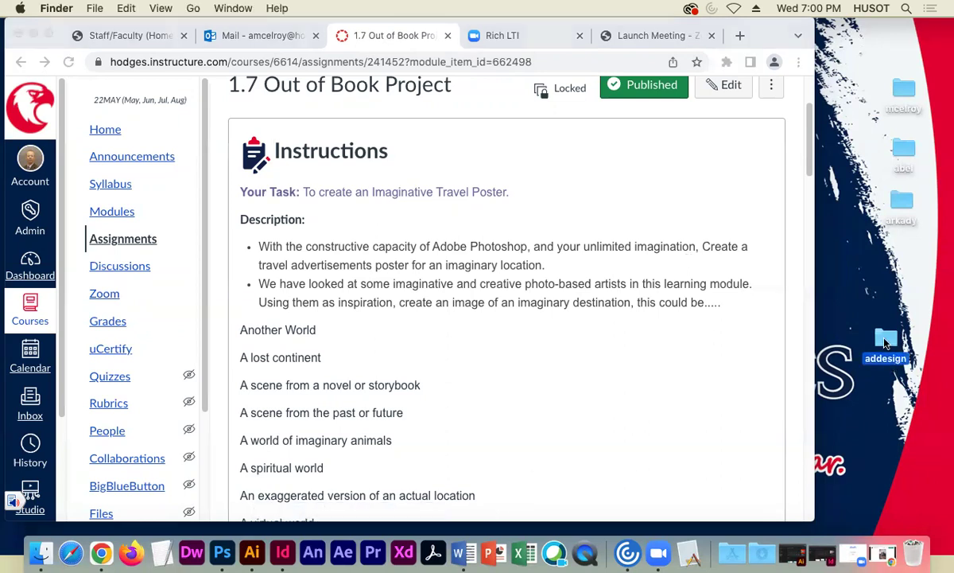
pyautogui.moveTo(328, 141); pyautogui.dragTo(214, 555)
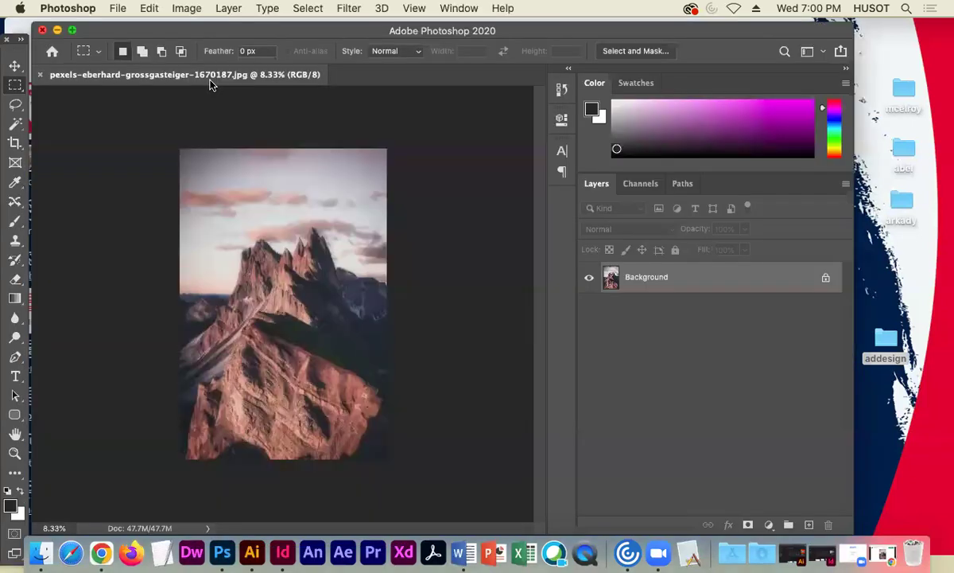
pyautogui.moveTo(145, 30); pyautogui.dragTo(142, 13)
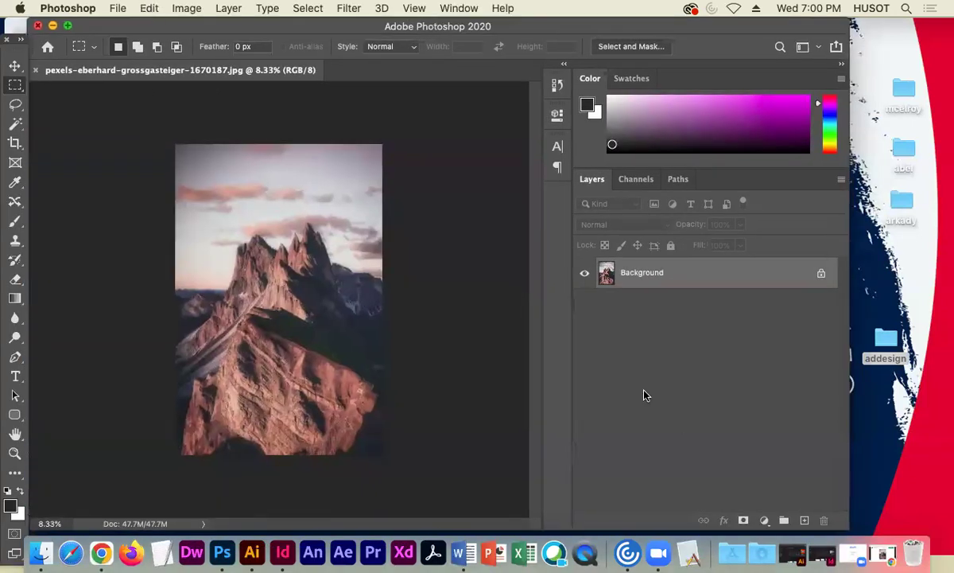
pyautogui.doubleClick(849, 387)
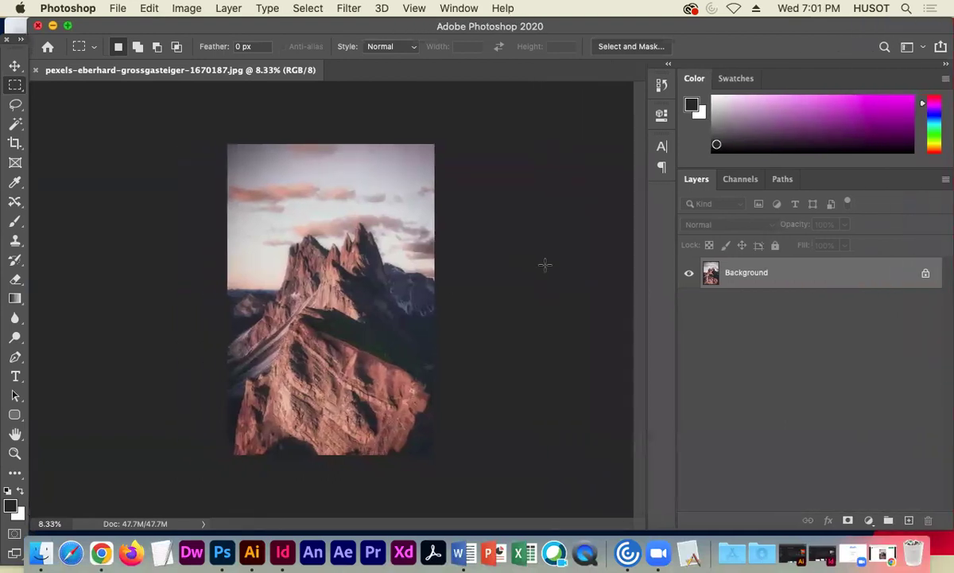
# - Inspect the mountain photo's detail at up to 100% magnification and return to the full image view at 8.33%
pyautogui.press('super+plus')
pyautogui.press('super+plus')
pyautogui.press('super+plus')
pyautogui.press('super+plus')
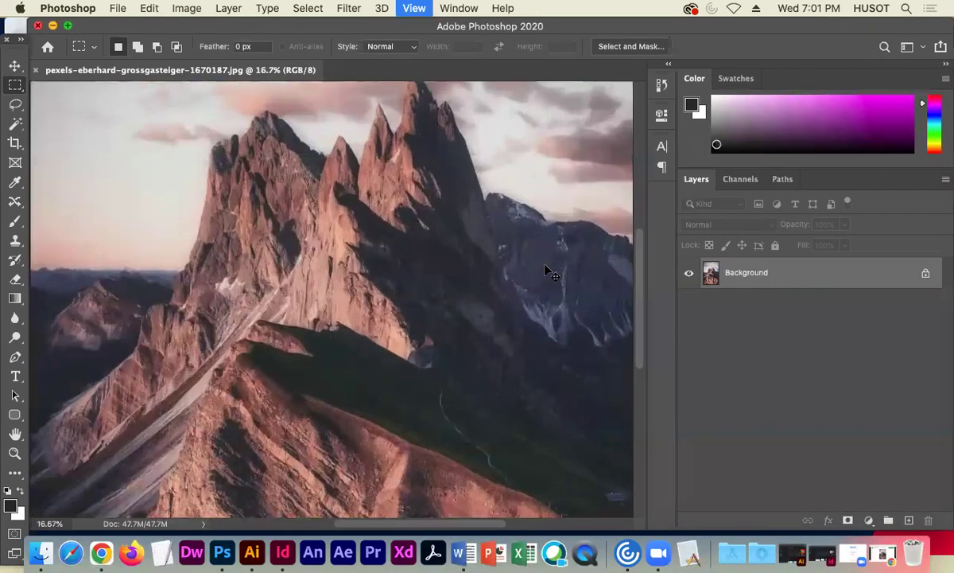
pyautogui.press('super+plus')
pyautogui.press('super+plus')
pyautogui.press('super+plus')
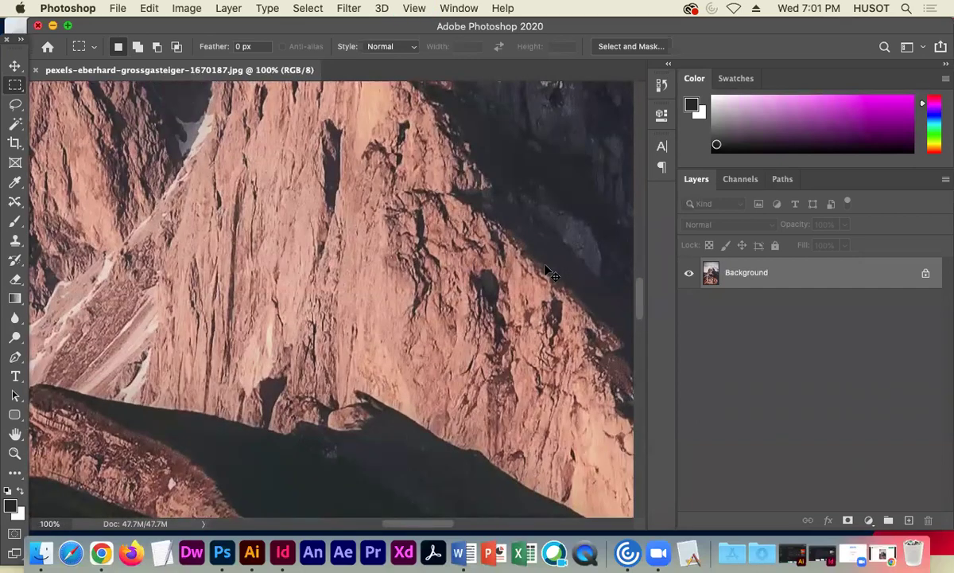
pyautogui.press('super+minus')
pyautogui.press('super+minus')
pyautogui.press('super+minus')
pyautogui.press('super+minus')
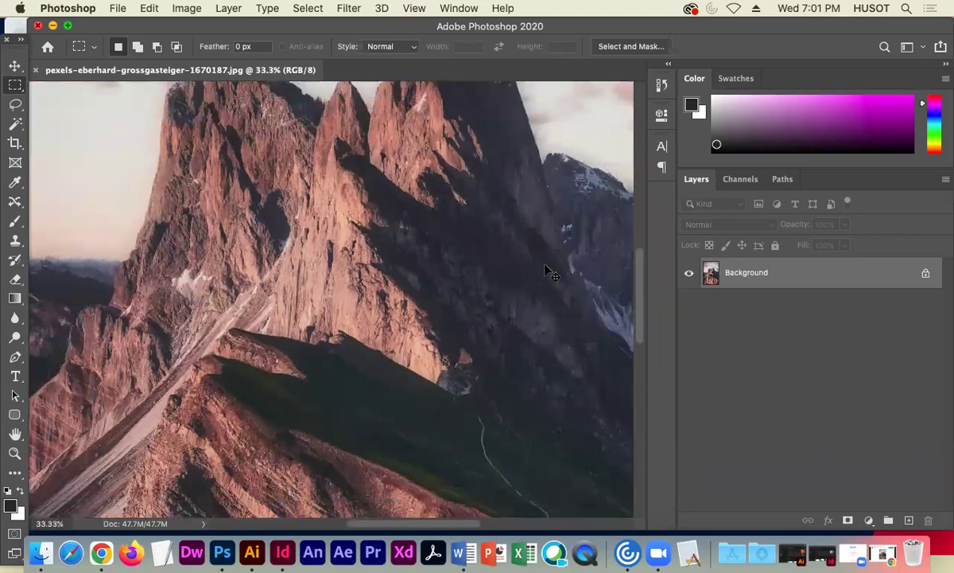
pyautogui.press('super+minus')
pyautogui.press('super+minus')
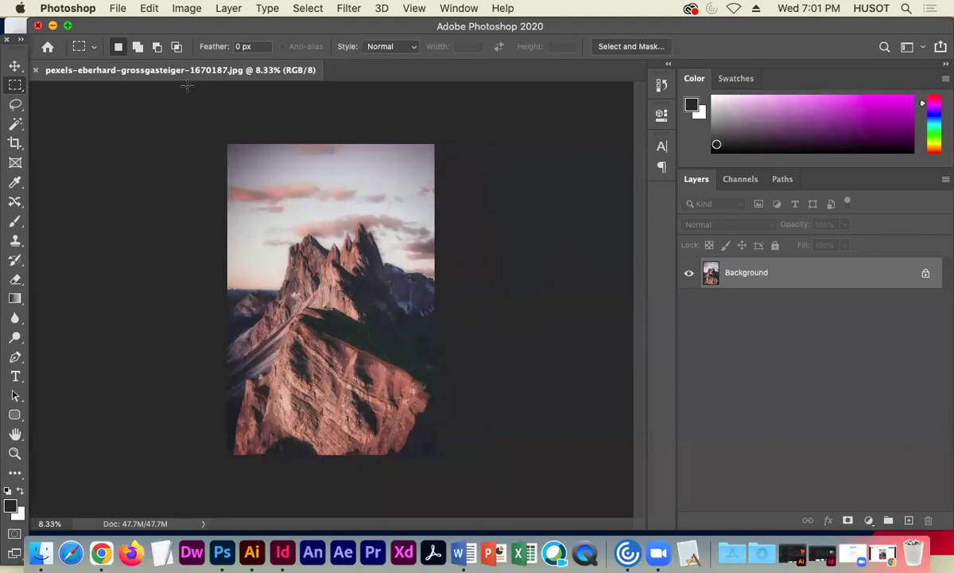
# - Try to move the locked Background layer with the Move tool and decline converting it to a normal layer
pyautogui.rightClick(803, 276)
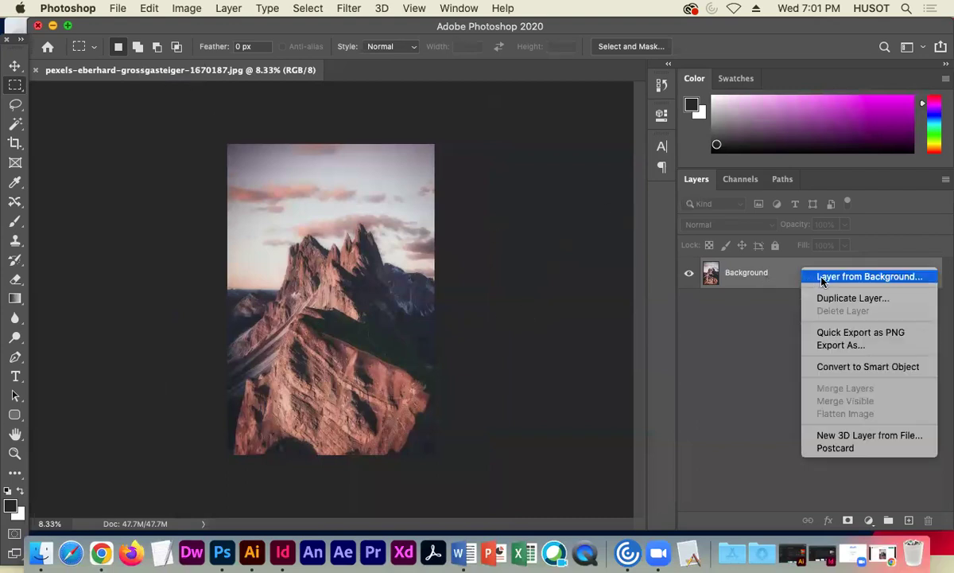
pyautogui.click(767, 317)
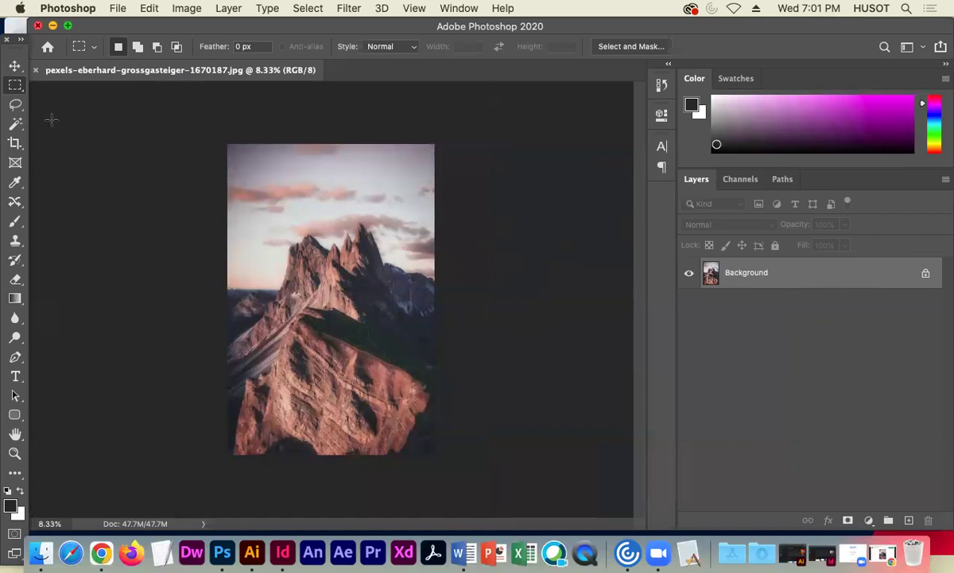
pyautogui.click(14, 66)
pyautogui.click(292, 244)
pyautogui.click(433, 251)
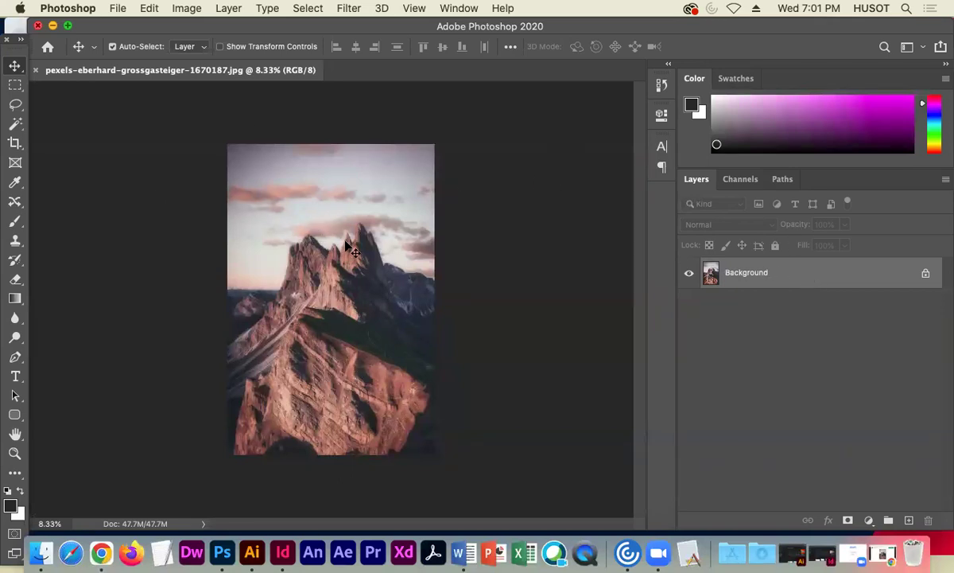
pyautogui.moveTo(323, 244); pyautogui.dragTo(300, 220)
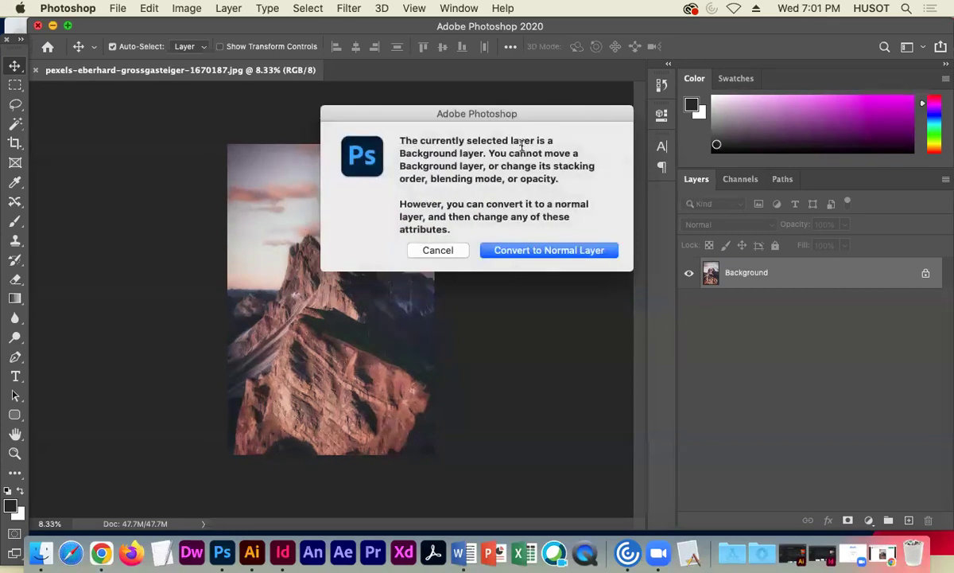
pyautogui.click(428, 252)
# - Convert the locked Background layer into a normal layer named mountains
pyautogui.rightClick(821, 273)
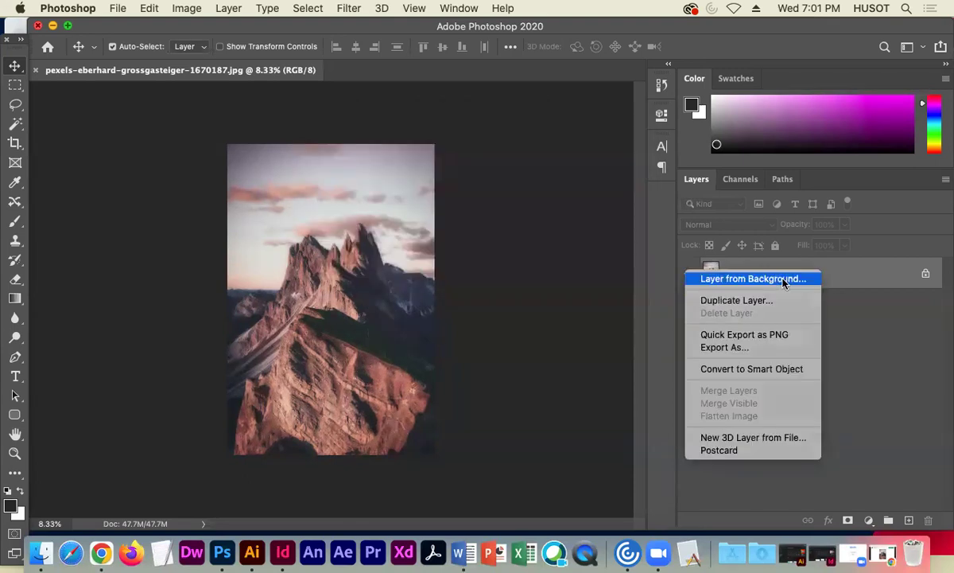
pyautogui.click(783, 279)
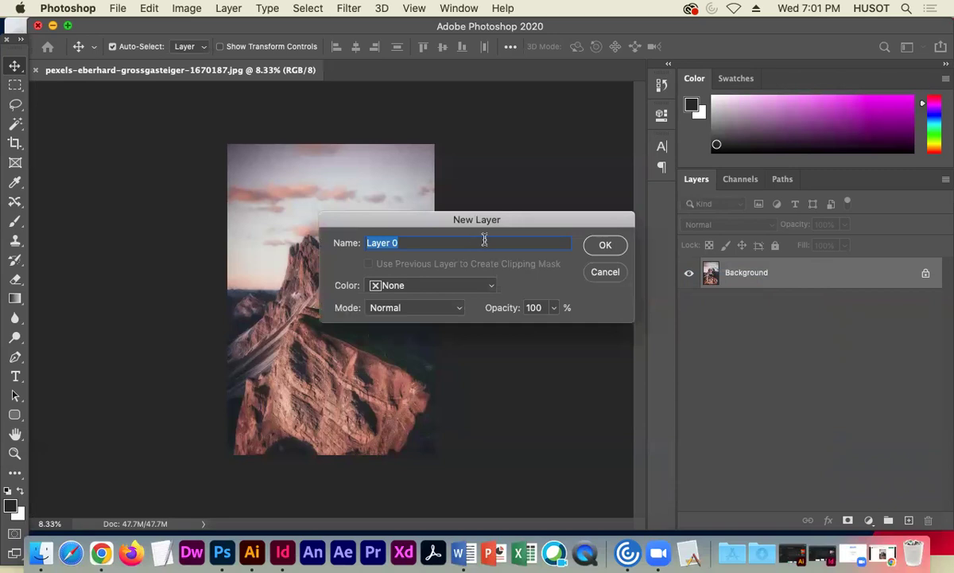
pyautogui.write('mountains')
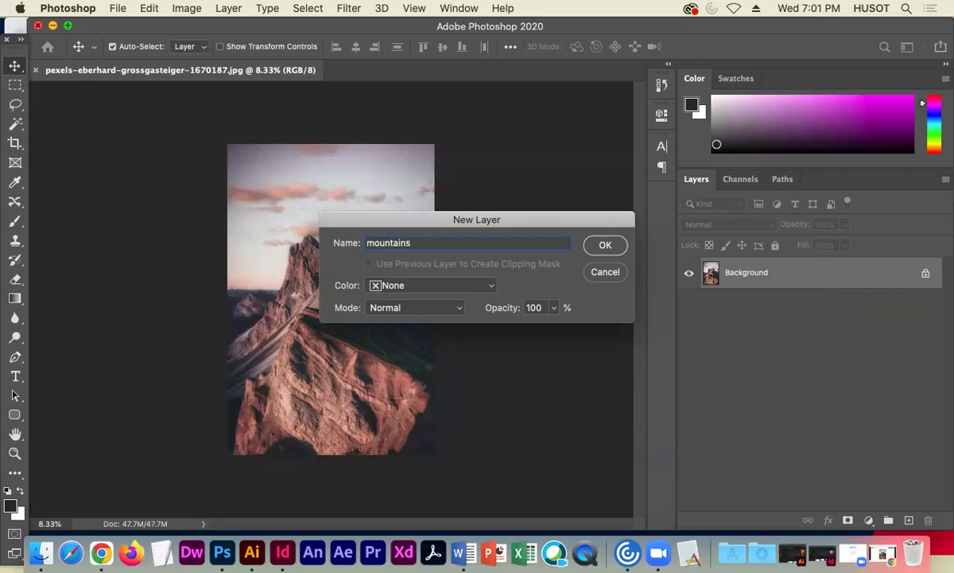
pyautogui.click(605, 244)
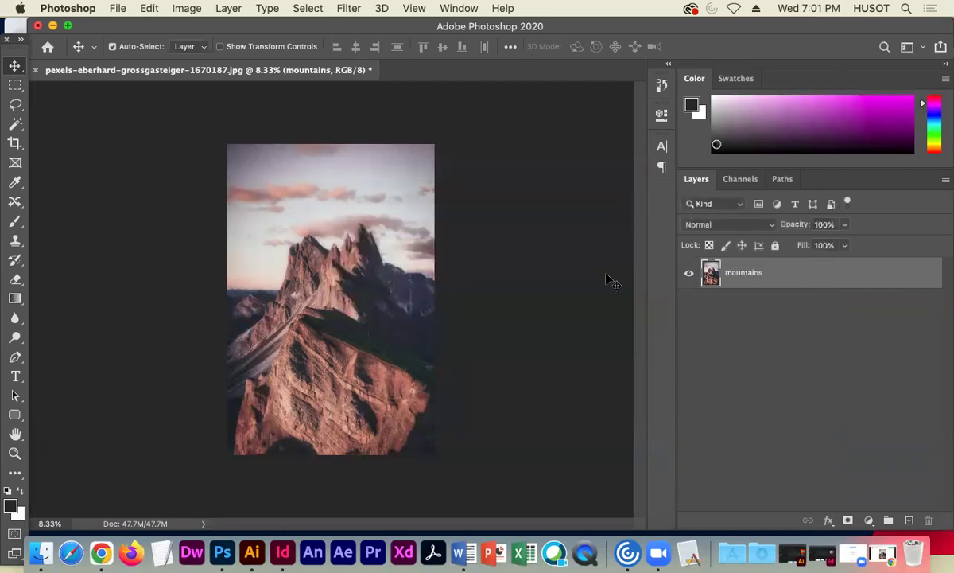
# - Try moving the mountains layer sideways on the canvas, undo the move and deselect the layer
pyautogui.moveTo(258, 280); pyautogui.dragTo(382, 296)
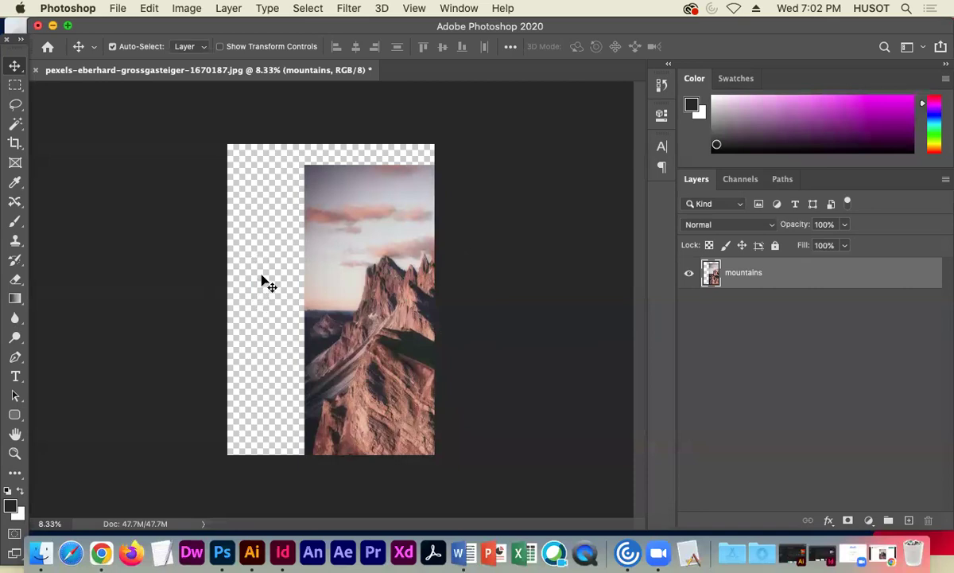
pyautogui.press('super+z')
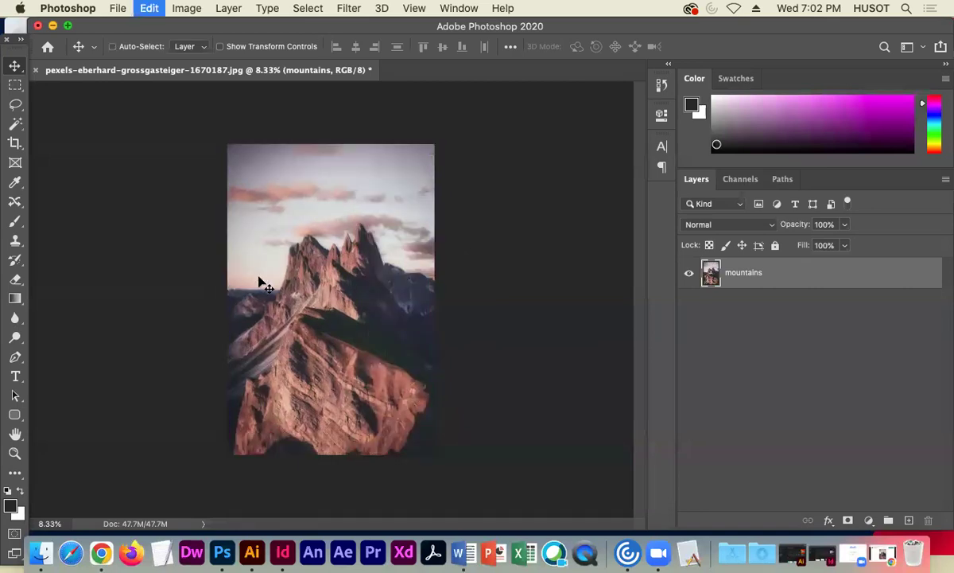
pyautogui.click(484, 272)
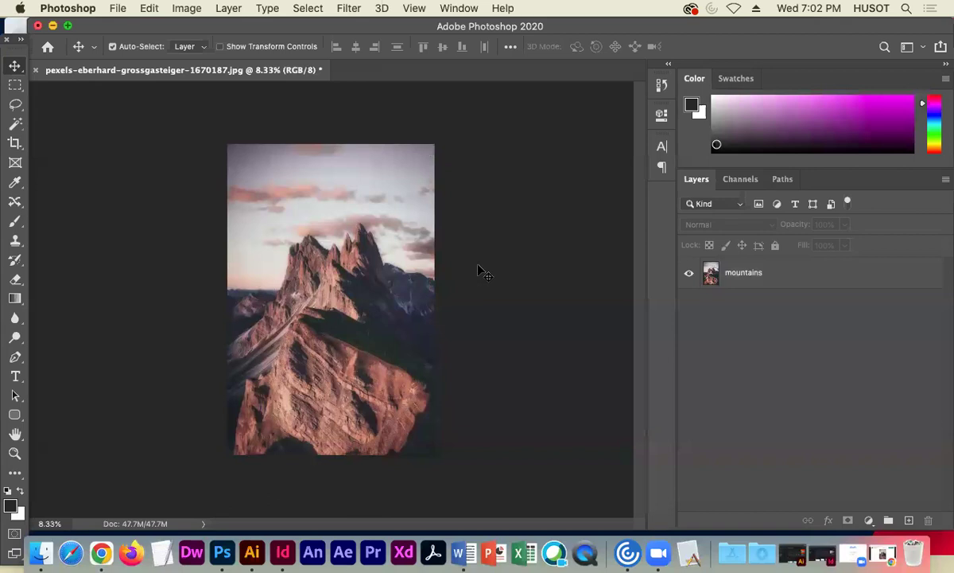
# - Lock the whole mountains layer and unlock it again
pyautogui.click(798, 275)
pyautogui.click(775, 245)
pyautogui.click(775, 245)
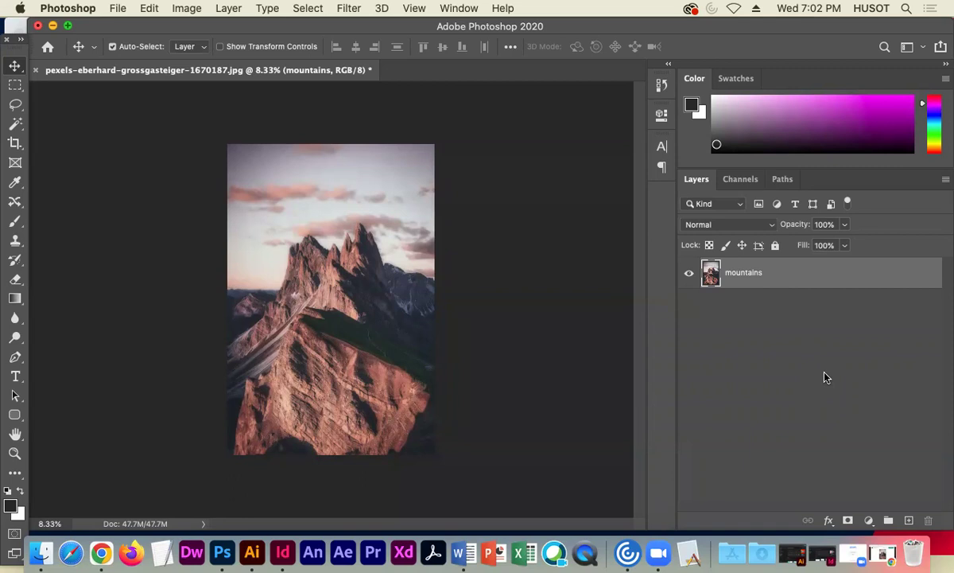
# - Create a blank 8.5 x 11 inch Letter document at 300 ppi and close it to return to the mountain photo
pyautogui.click(118, 9)
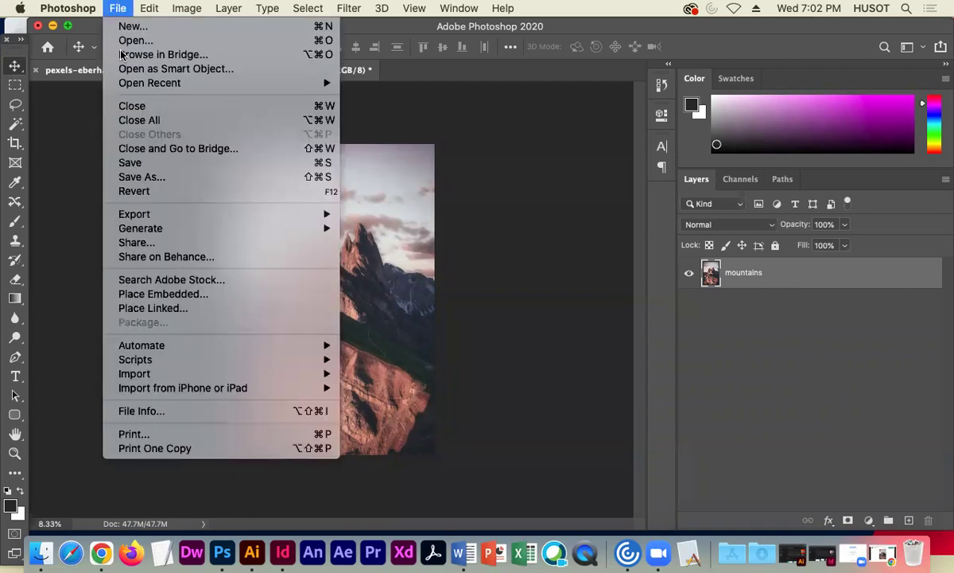
pyautogui.click(132, 25)
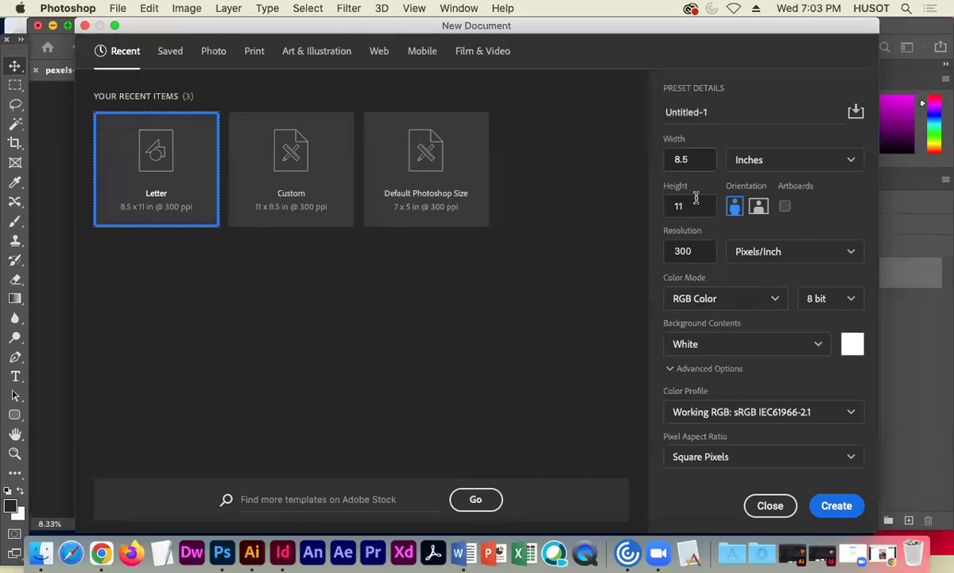
pyautogui.click(838, 505)
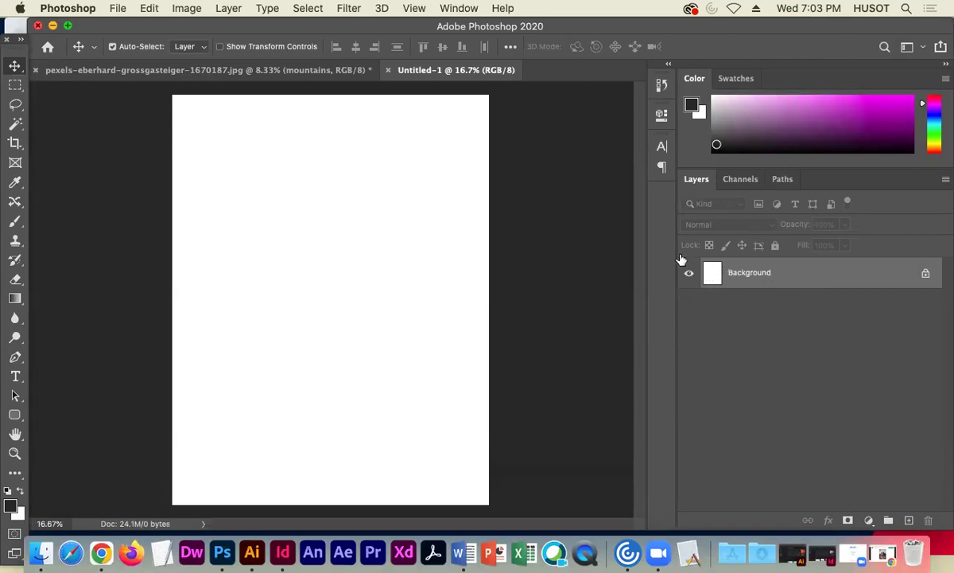
pyautogui.click(388, 70)
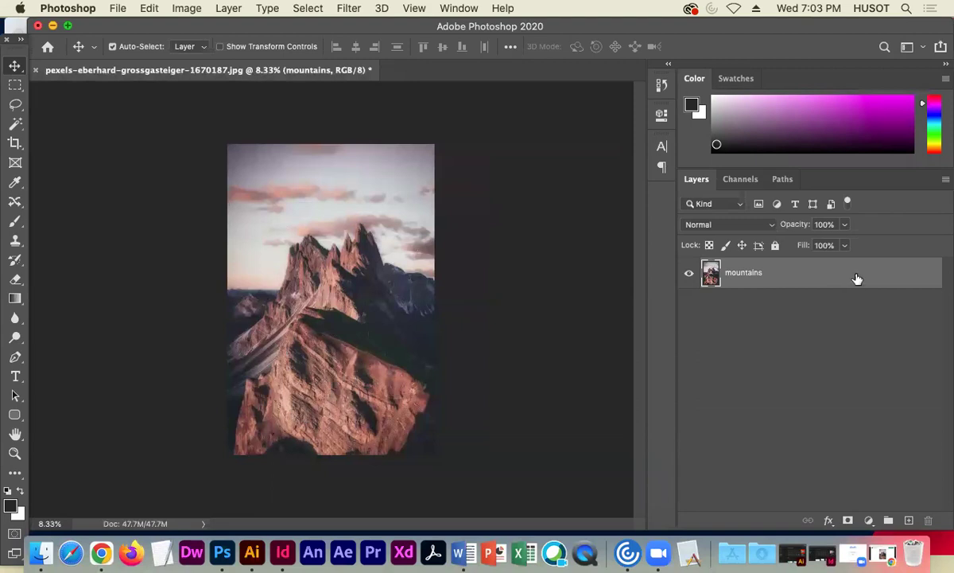
pyautogui.click(160, 141)
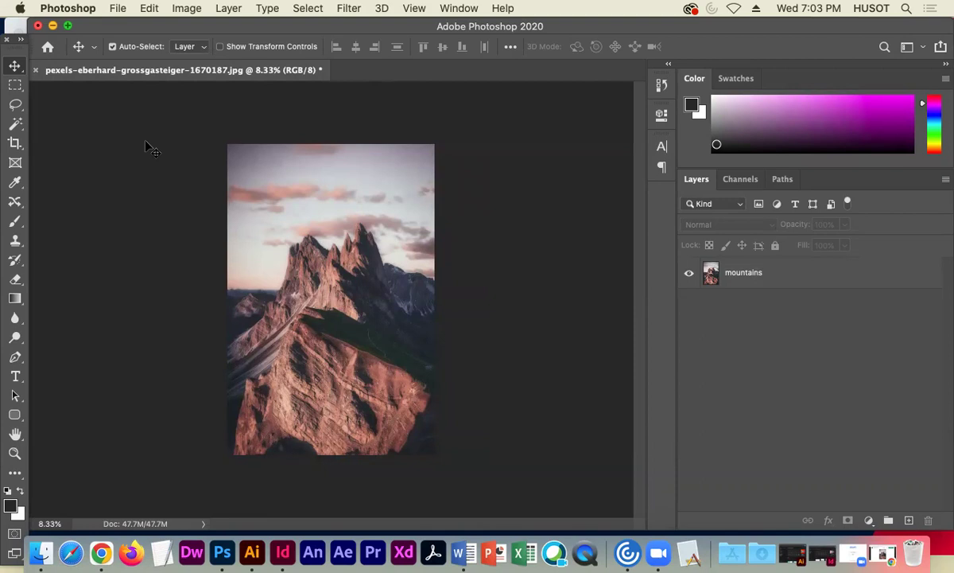
# - Create a blank 11 x 17 inch Tabloid print document at 300 ppi, compare it with the mountain photo and close it
pyautogui.click(118, 9)
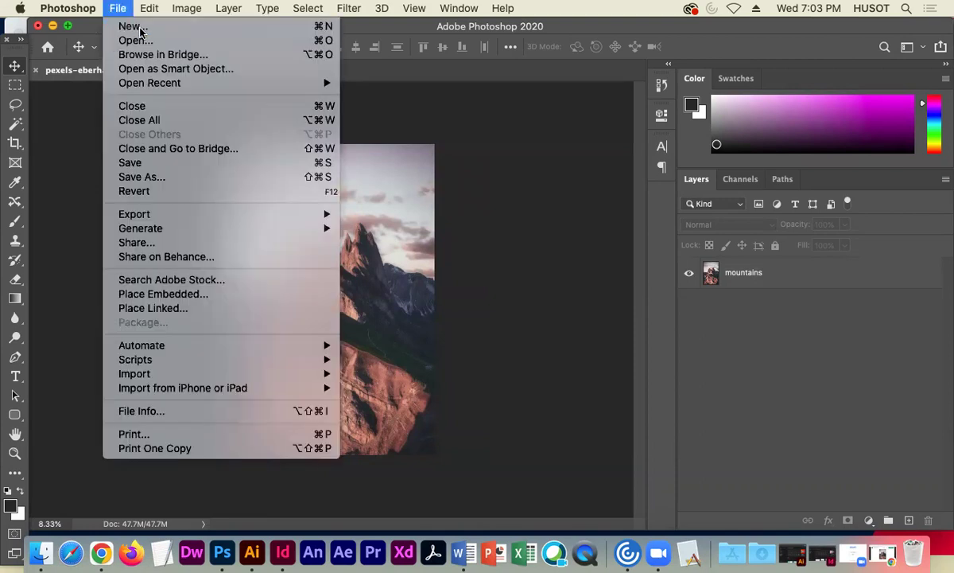
pyautogui.click(129, 26)
pyautogui.click(255, 57)
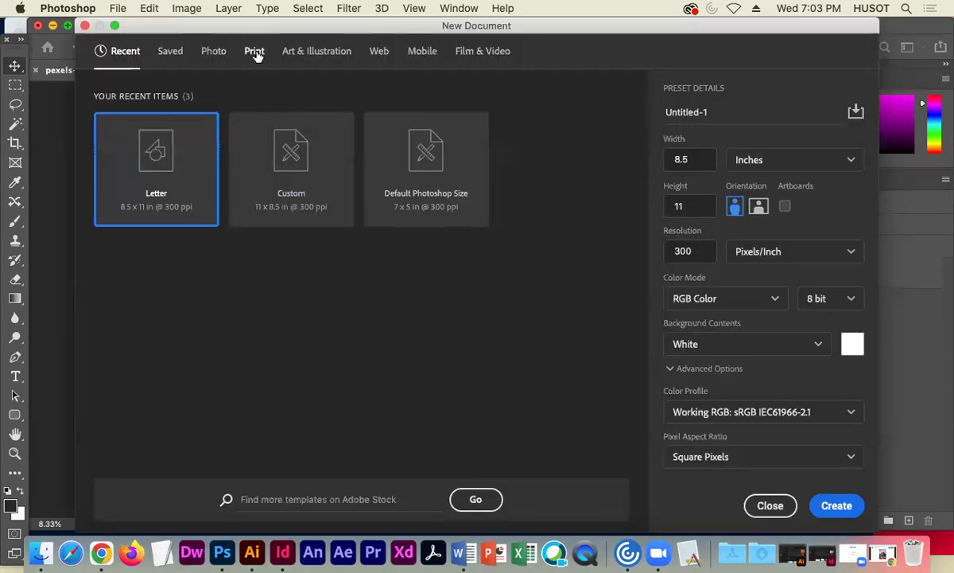
pyautogui.click(412, 155)
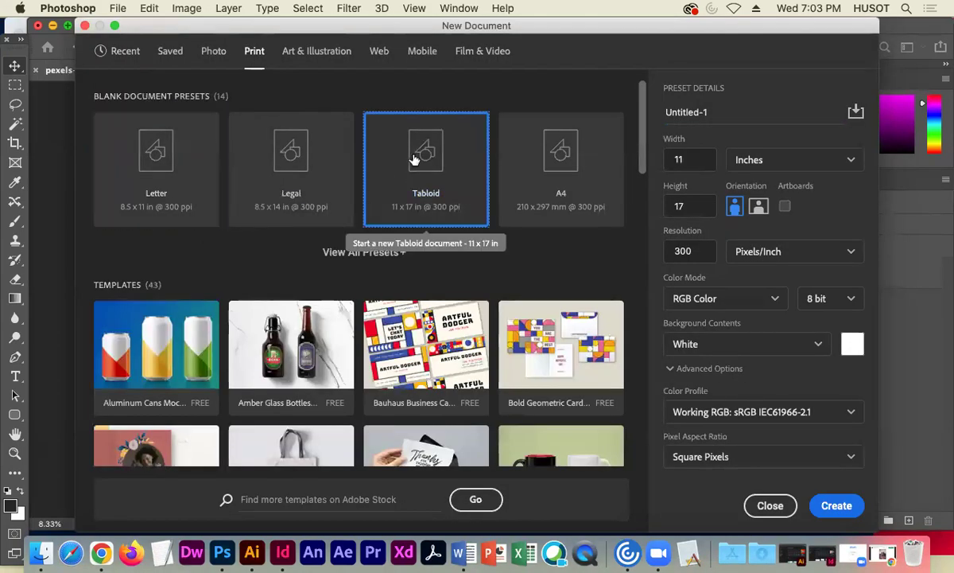
pyautogui.click(827, 505)
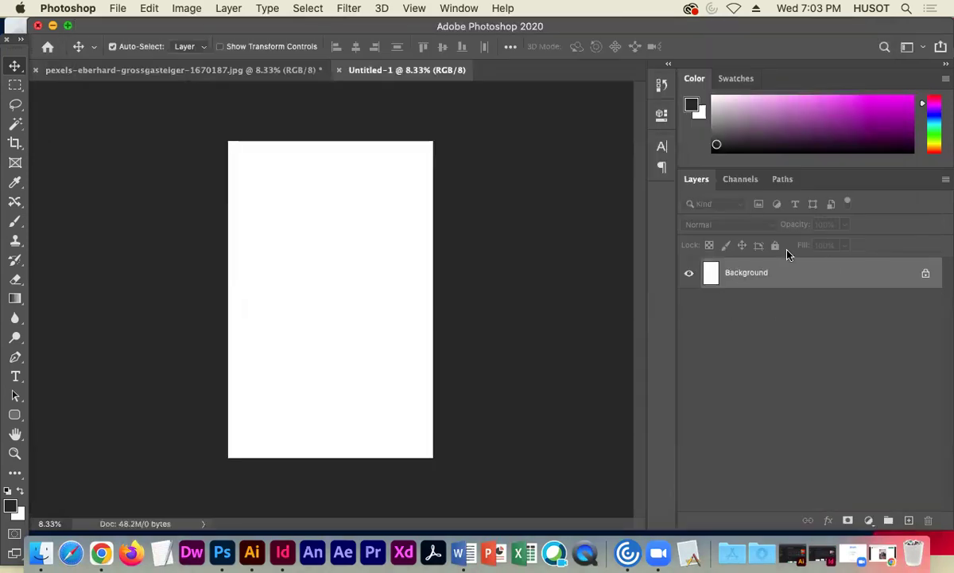
pyautogui.click(277, 74)
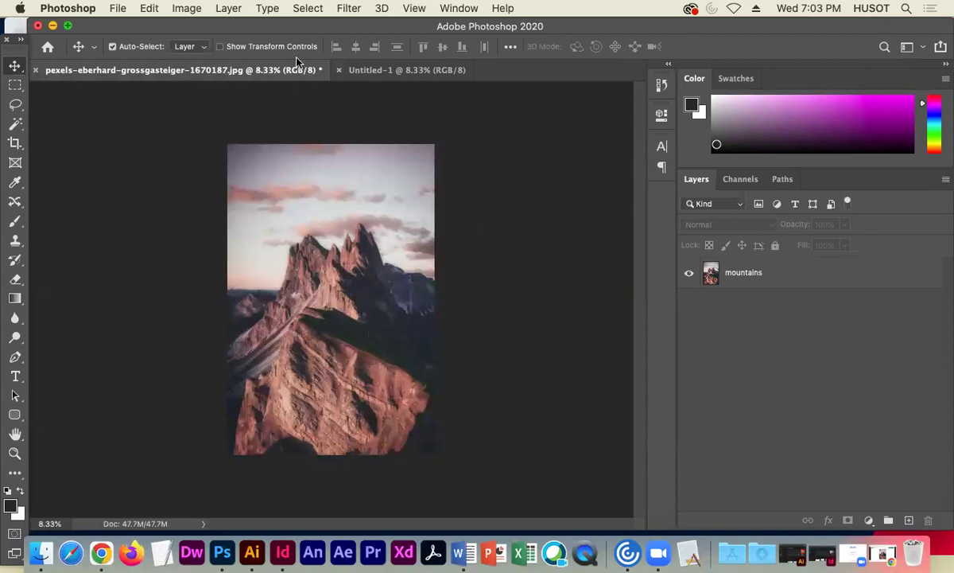
pyautogui.click(358, 70)
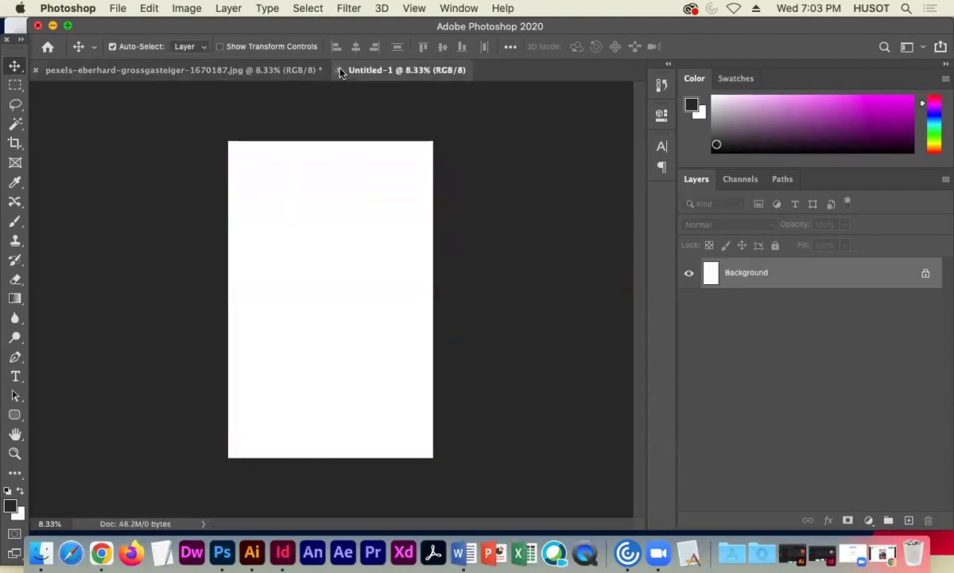
pyautogui.click(339, 70)
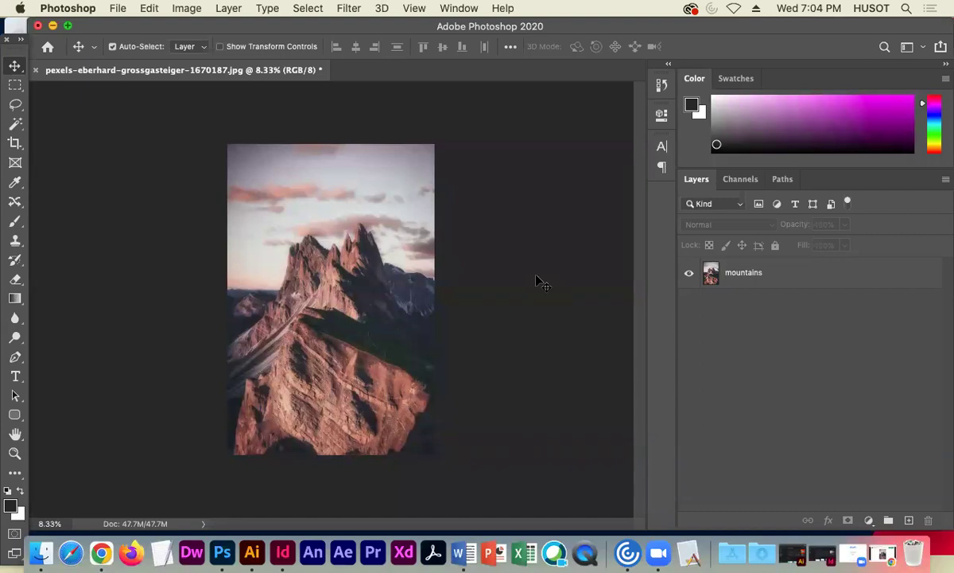
# - Hide the mountains layer to reveal the transparent canvas and show the layer again
pyautogui.click(689, 272)
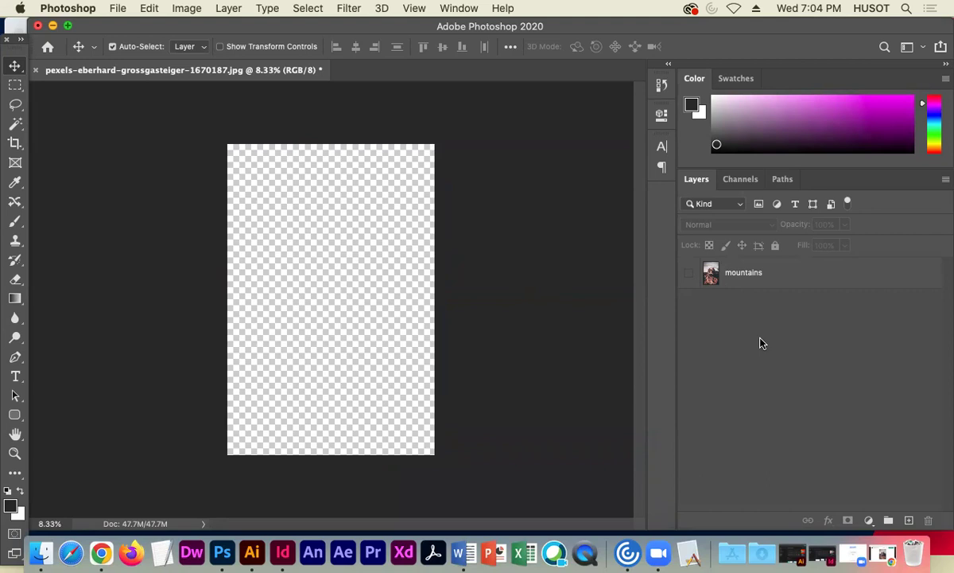
pyautogui.click(690, 273)
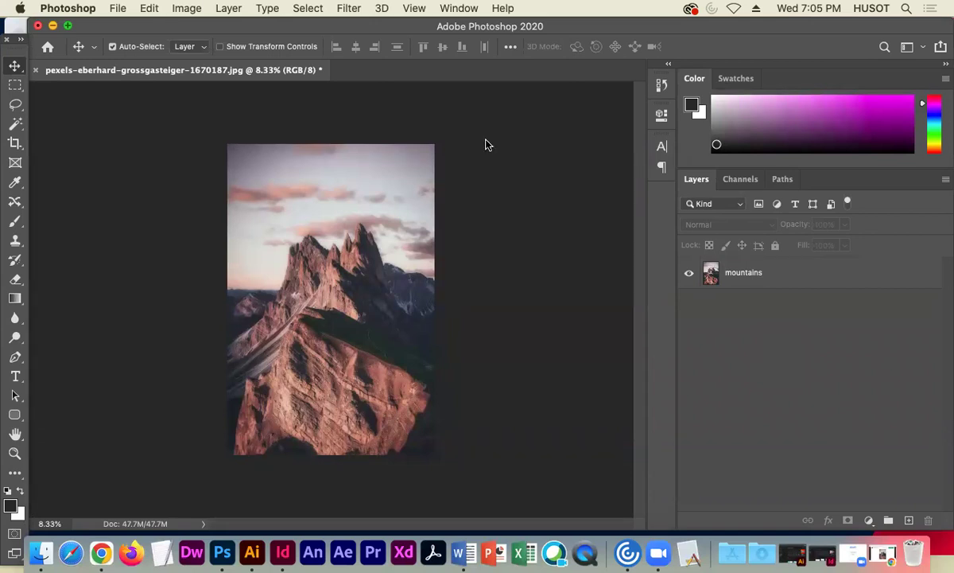
# - Examine the photo's color mode options and look over the available image, edit and selection commands
pyautogui.click(187, 8)
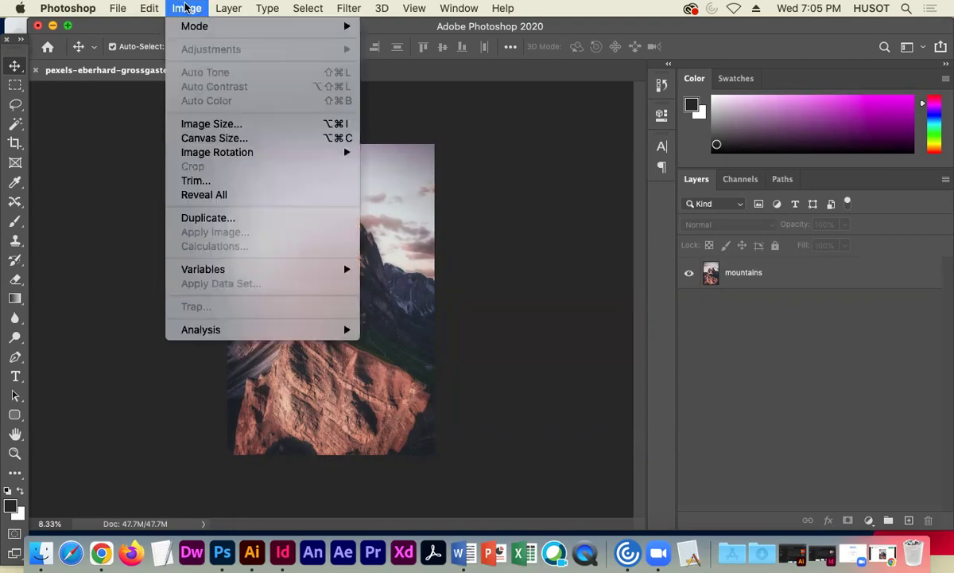
pyautogui.moveTo(212, 30)
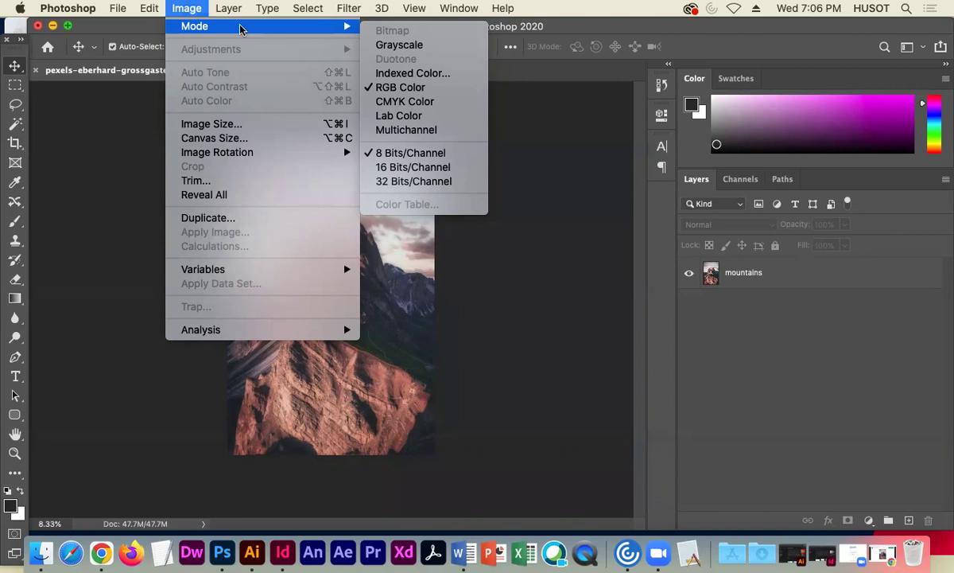
pyautogui.click(182, 11)
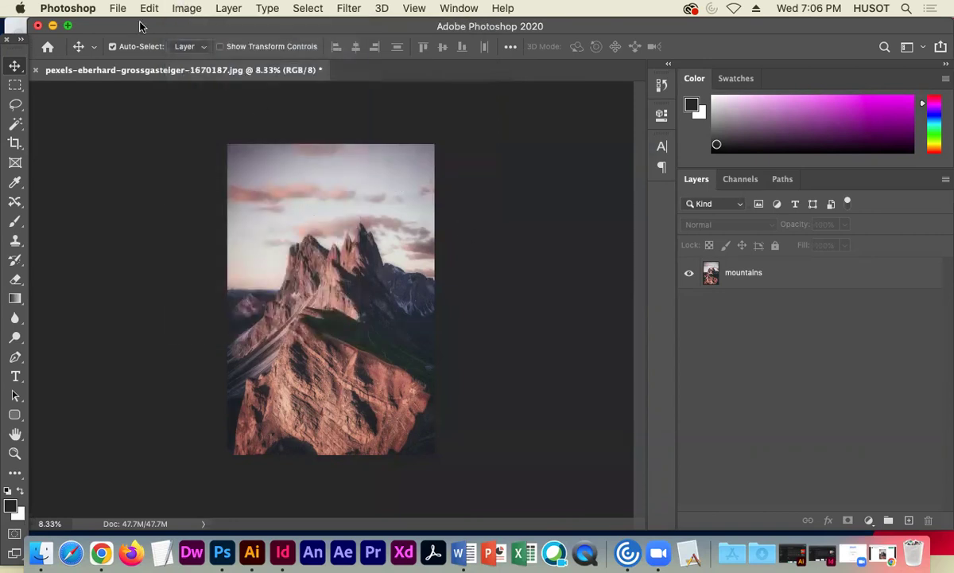
pyautogui.click(186, 9)
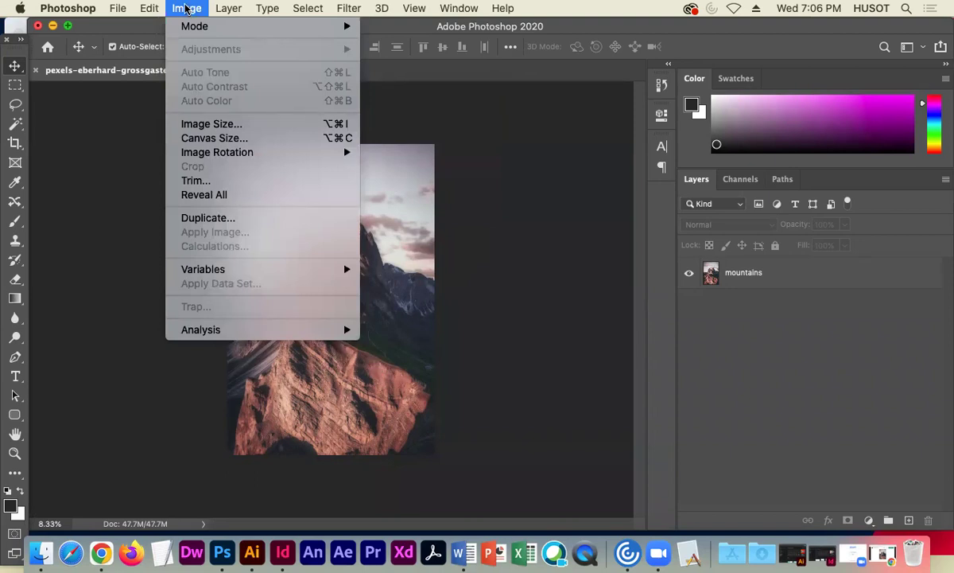
pyautogui.moveTo(146, 9)
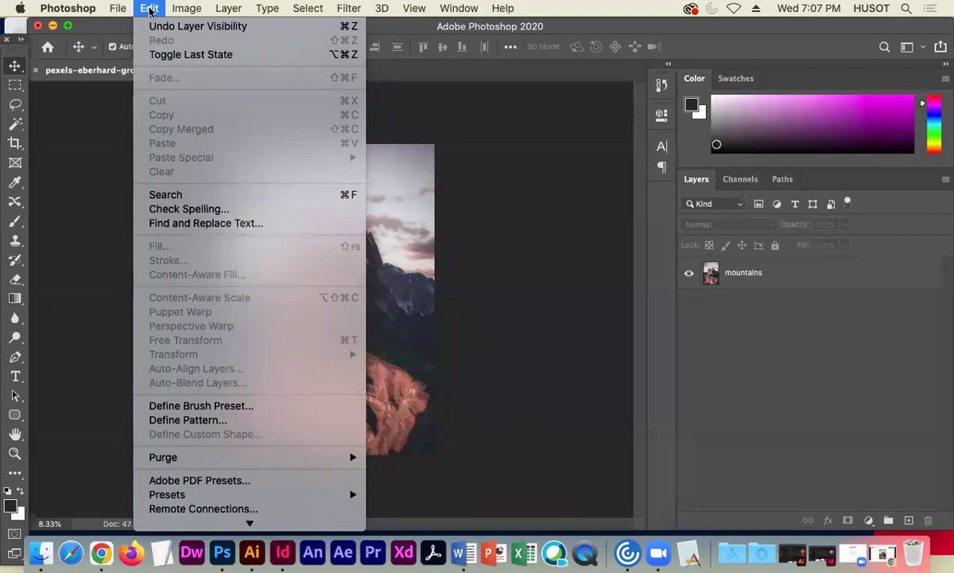
pyautogui.moveTo(187, 8)
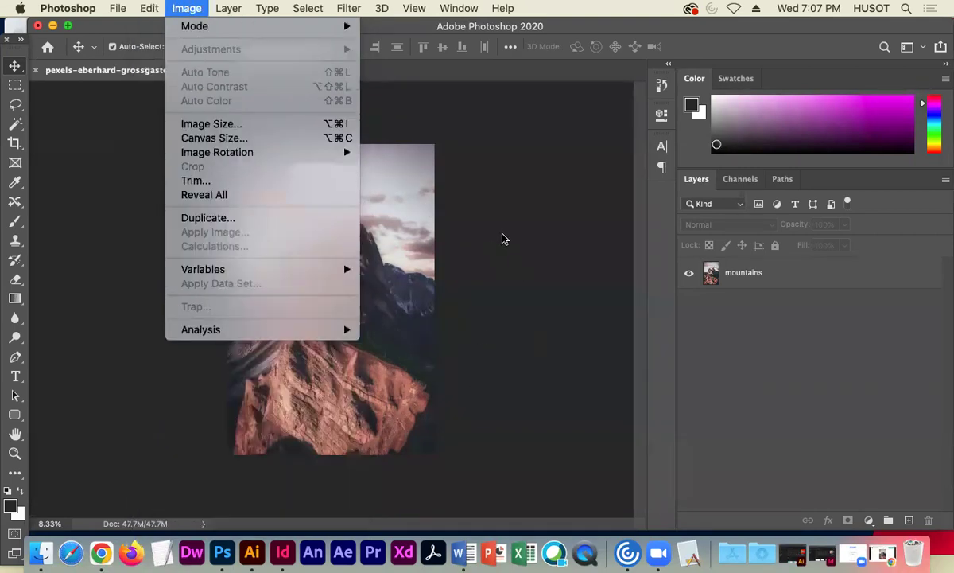
pyautogui.moveTo(340, 9)
pyautogui.moveTo(306, 16)
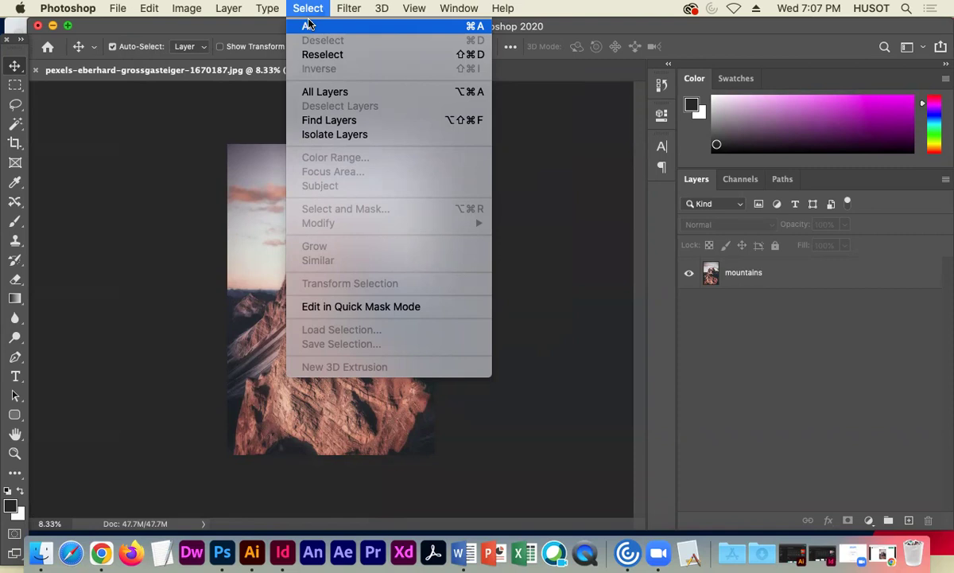
pyautogui.click(172, 116)
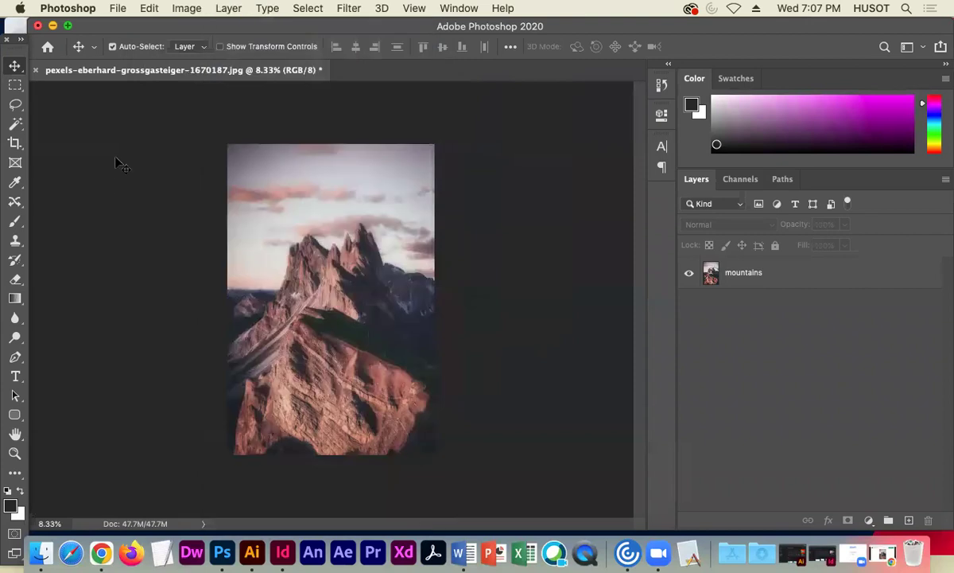
# - Duplicate the mountains layer into a new document, keeping mountains as the layer name
pyautogui.rightClick(790, 276)
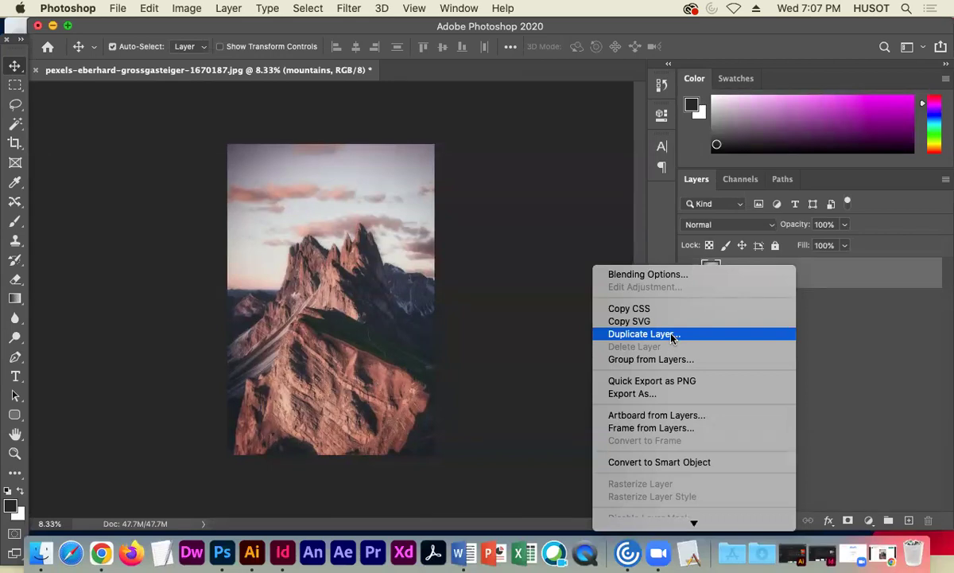
pyautogui.click(668, 334)
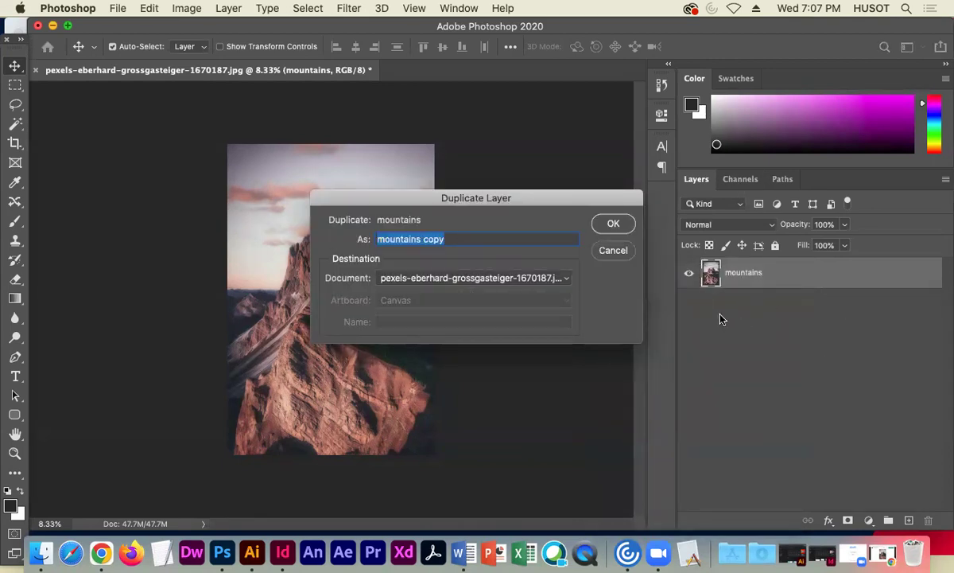
pyautogui.click(474, 284)
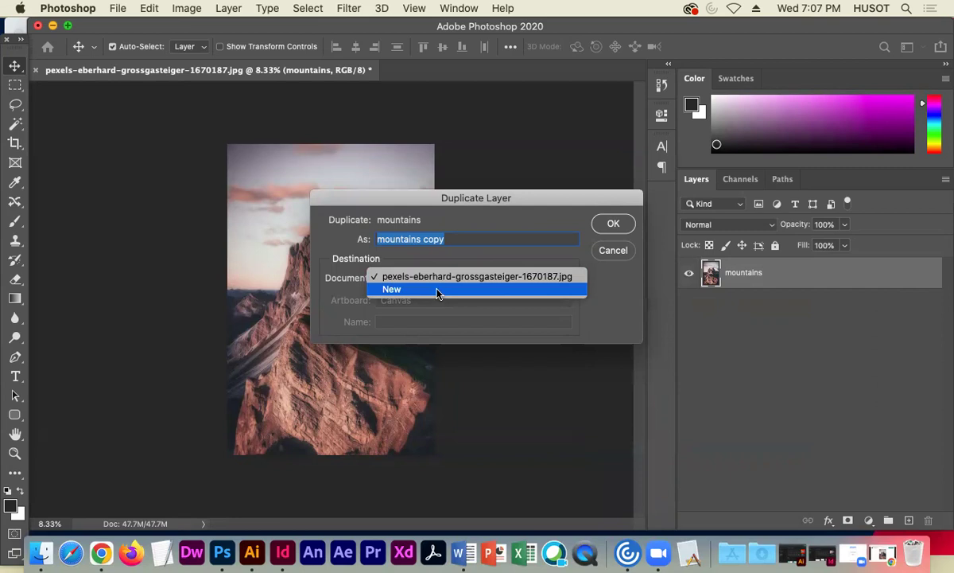
pyautogui.click(437, 292)
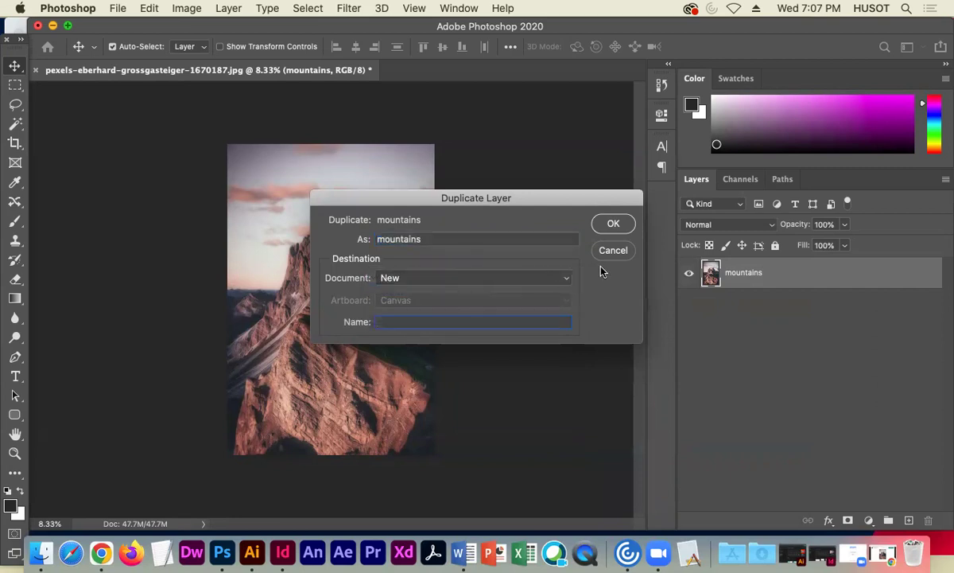
pyautogui.click(606, 221)
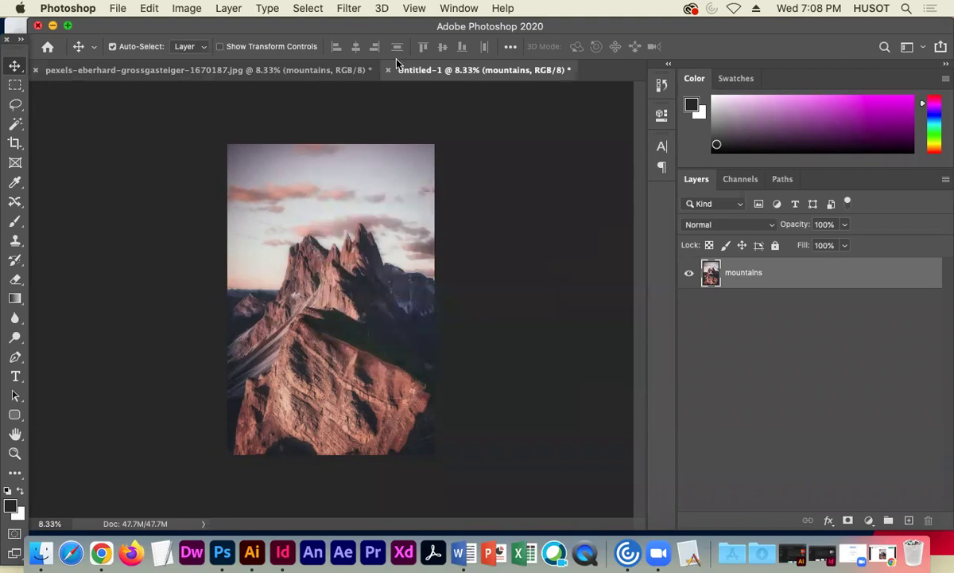
# - Convert the duplicated mountains document to Grayscale mode, discarding its color information
pyautogui.moveTo(497, 73); pyautogui.dragTo(334, 82)
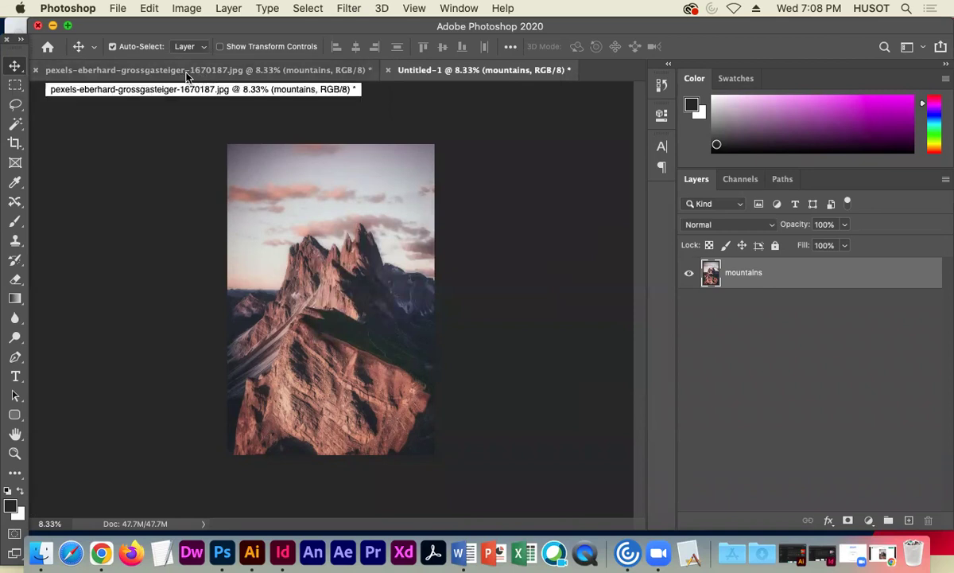
pyautogui.click(185, 8)
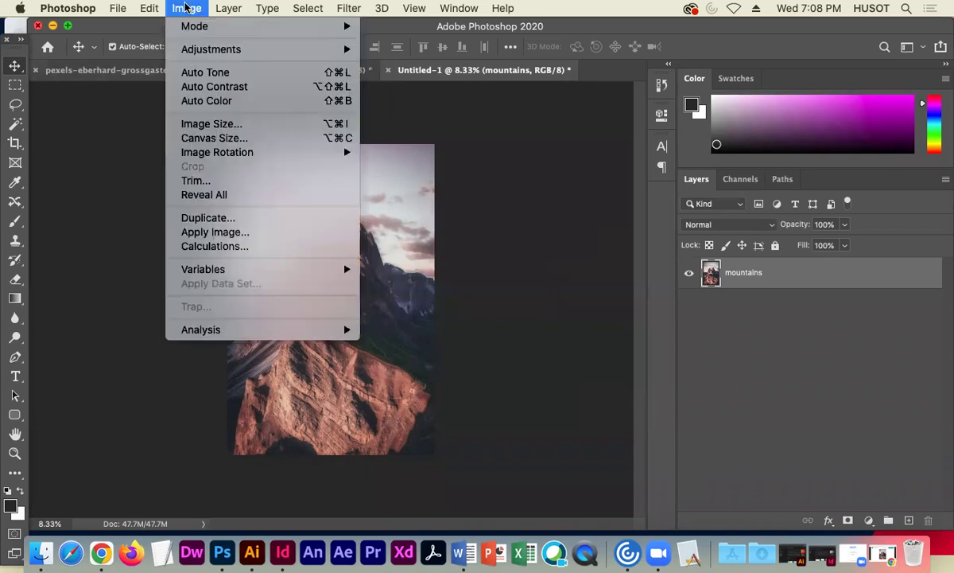
pyautogui.moveTo(222, 51)
pyautogui.moveTo(213, 30)
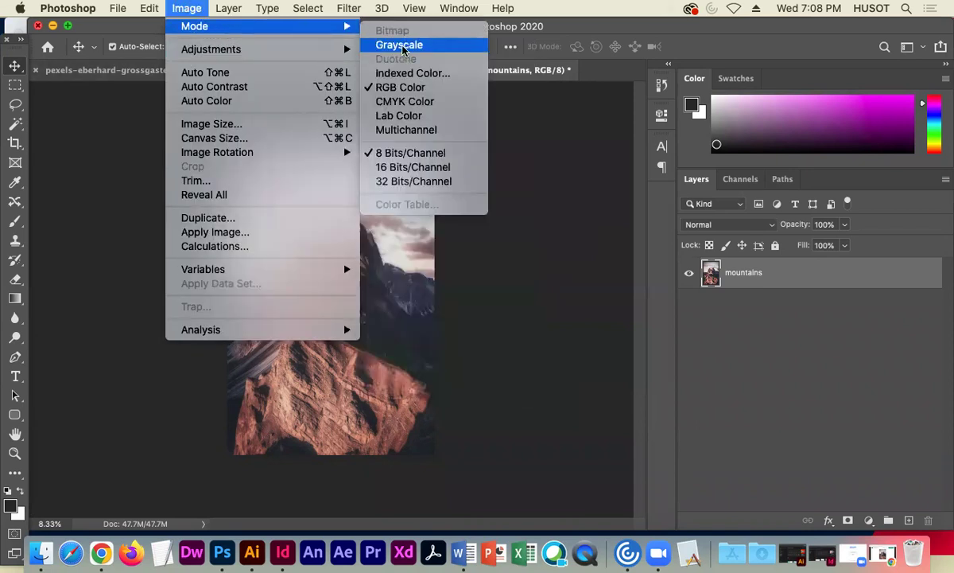
pyautogui.click(402, 46)
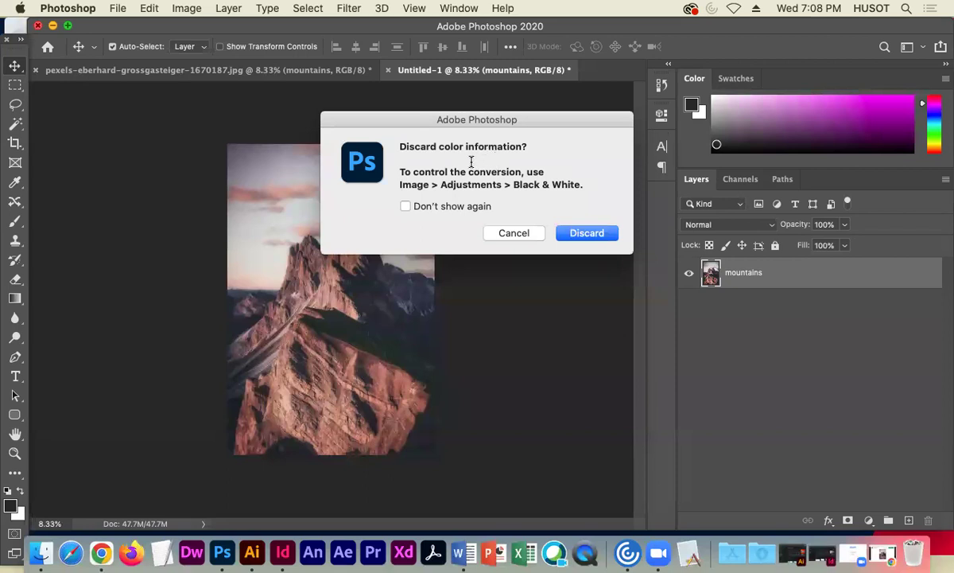
pyautogui.click(578, 239)
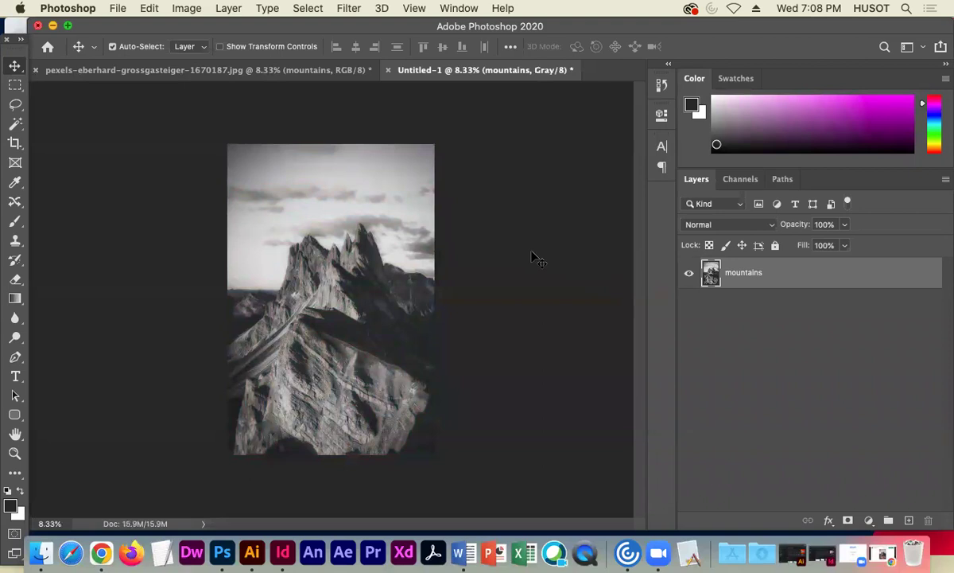
# - Inspect the grayscale mountains closely at up to 300% magnification, zoom back out and compare them with the original color photo
pyautogui.press('super+equal')
pyautogui.press('super+equal')
pyautogui.press('super+equal')
pyautogui.press('super+equal')
pyautogui.press('super+equal')
pyautogui.press('super+equal')
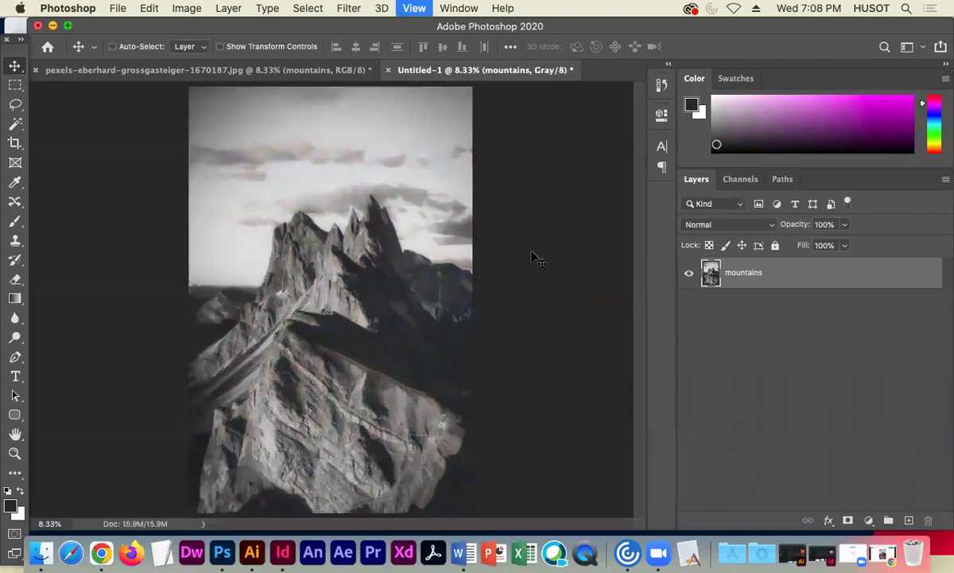
pyautogui.press('super+equal')
pyautogui.press('super+equal')
pyautogui.press('super+equal')
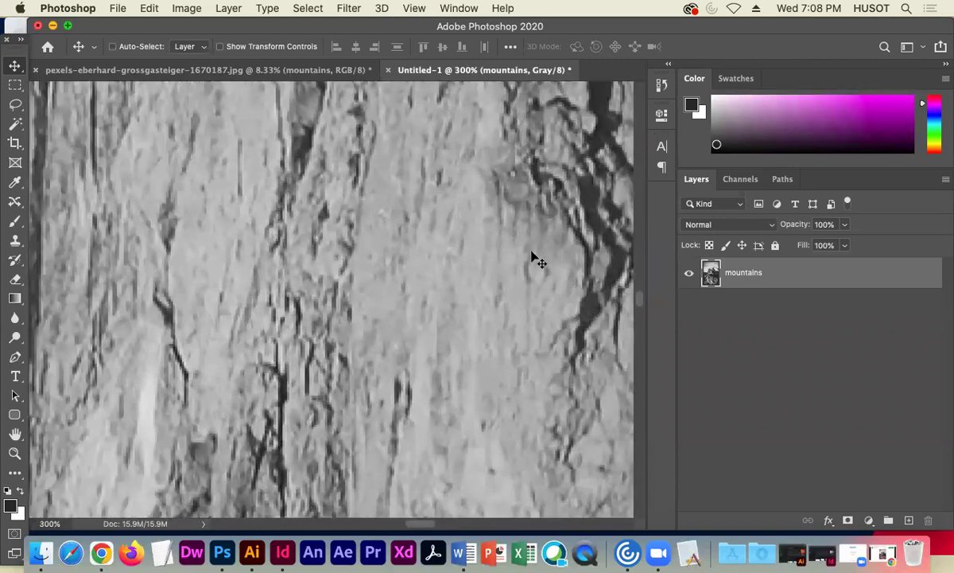
pyautogui.press('super+minus')
pyautogui.press('super+minus')
pyautogui.press('super+minus')
pyautogui.press('super+minus')
pyautogui.press('super+minus')
pyautogui.press('super+minus')
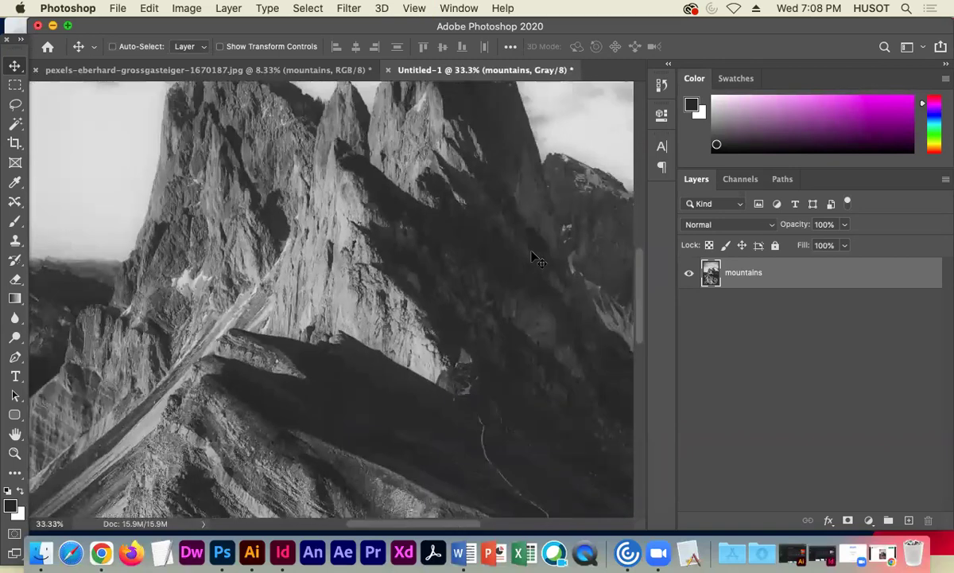
pyautogui.press('super+minus')
pyautogui.press('super+minus')
pyautogui.press('super+minus')
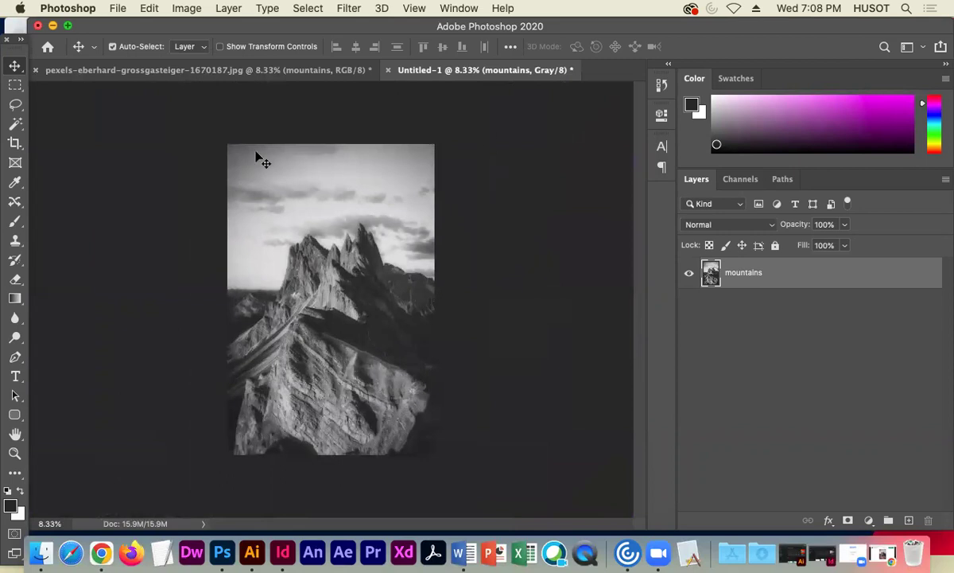
pyautogui.click(225, 71)
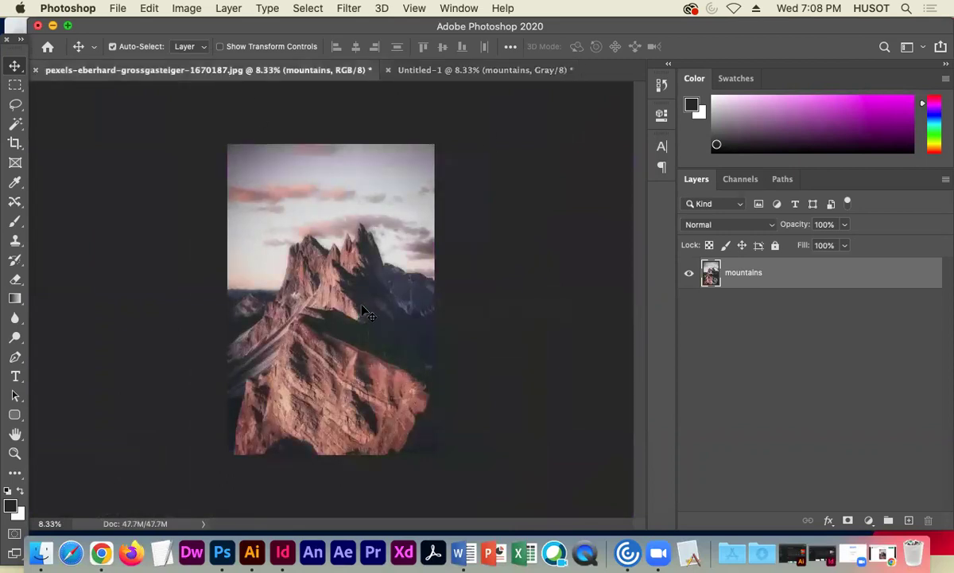
# - Duplicate the grayscale mountains layer from Untitled-1 into the original color photo document, keeping mountains as its name
pyautogui.click(507, 72)
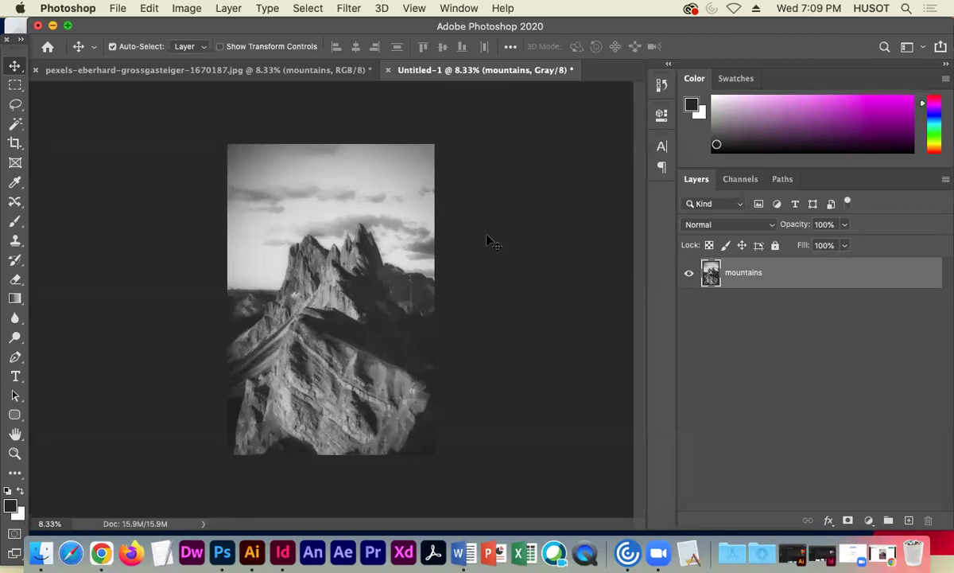
pyautogui.rightClick(816, 277)
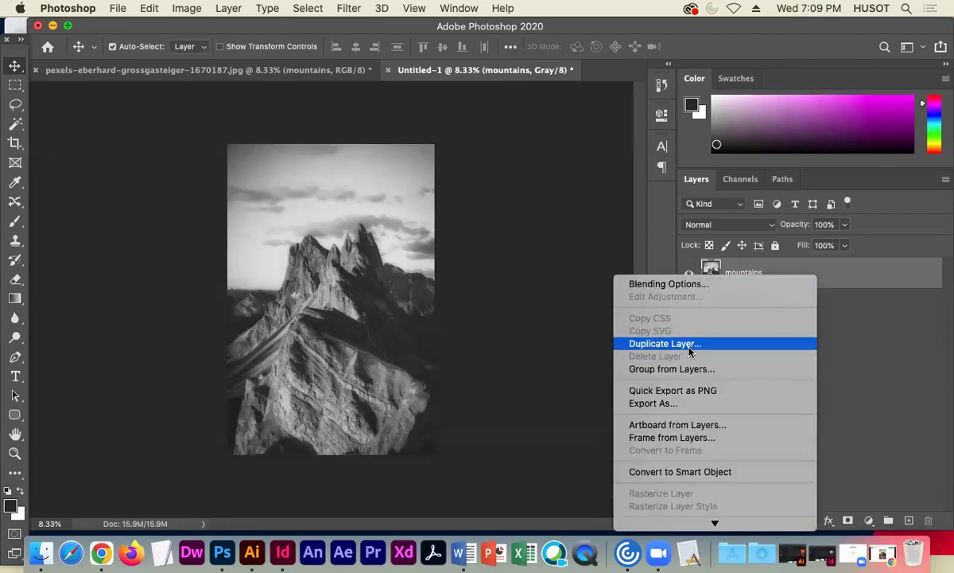
pyautogui.click(664, 343)
pyautogui.click(462, 279)
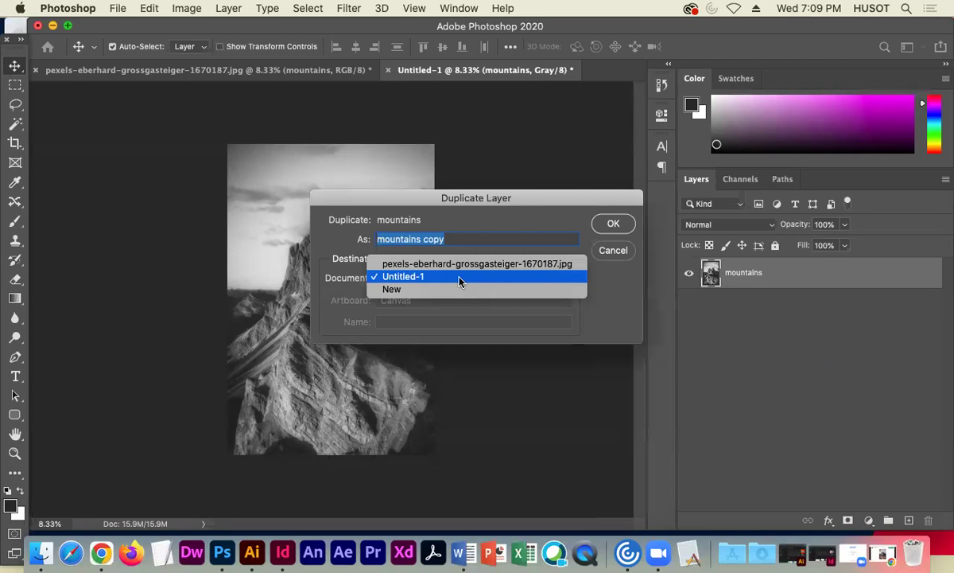
pyautogui.click(453, 264)
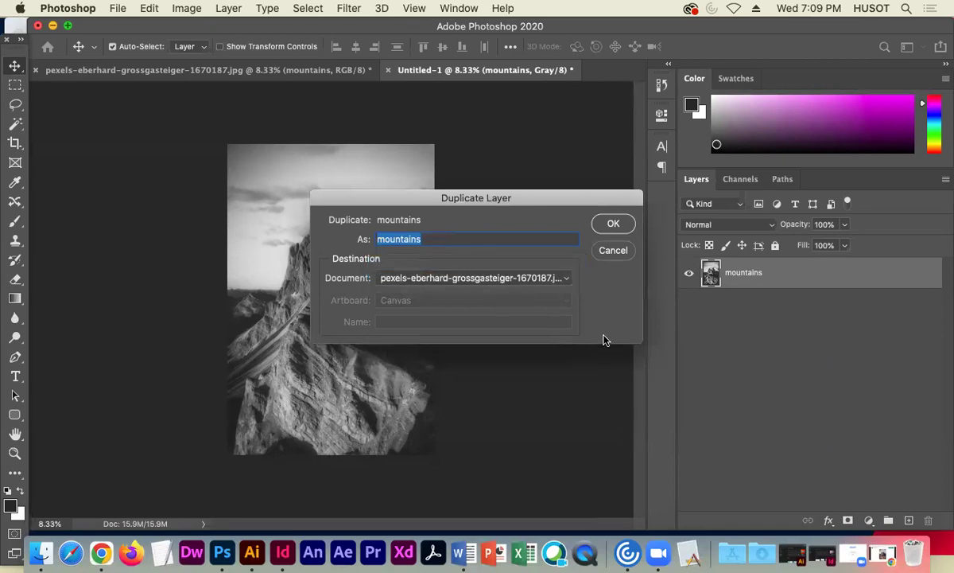
pyautogui.click(613, 225)
# - In the original photo document, repeatedly hide and show the grayscale mountains layer to compare it with the color layer beneath
pyautogui.click(292, 68)
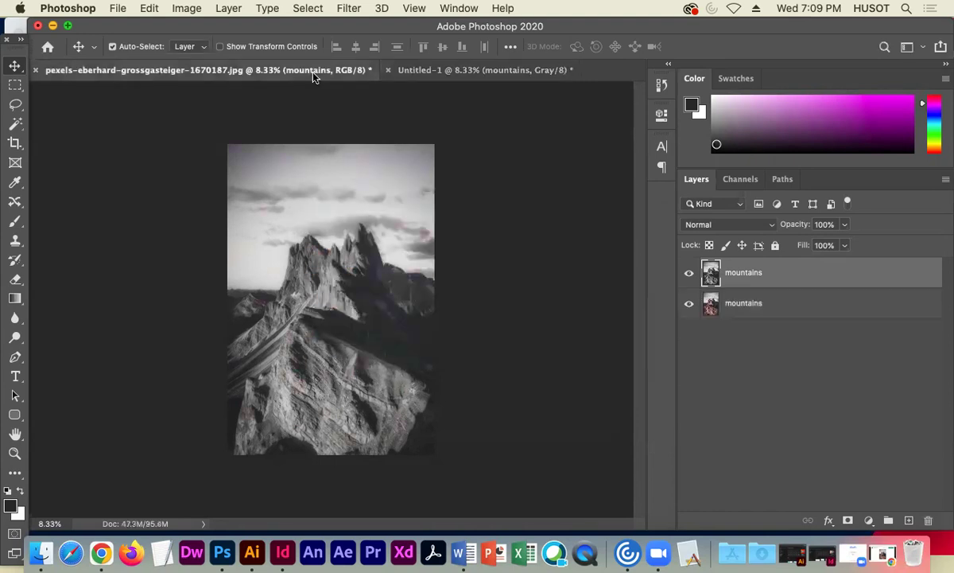
pyautogui.click(690, 276)
pyautogui.click(690, 276)
pyautogui.click(690, 276)
pyautogui.click(689, 276)
pyautogui.click(690, 276)
pyautogui.click(689, 276)
pyautogui.click(689, 275)
pyautogui.click(689, 273)
pyautogui.click(688, 274)
pyautogui.click(483, 72)
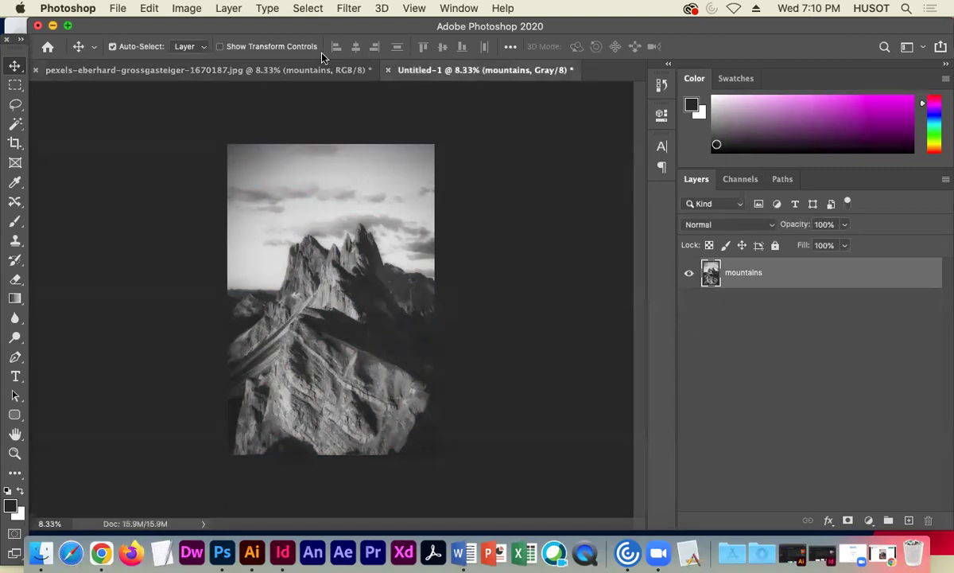
pyautogui.click(280, 70)
pyautogui.click(687, 275)
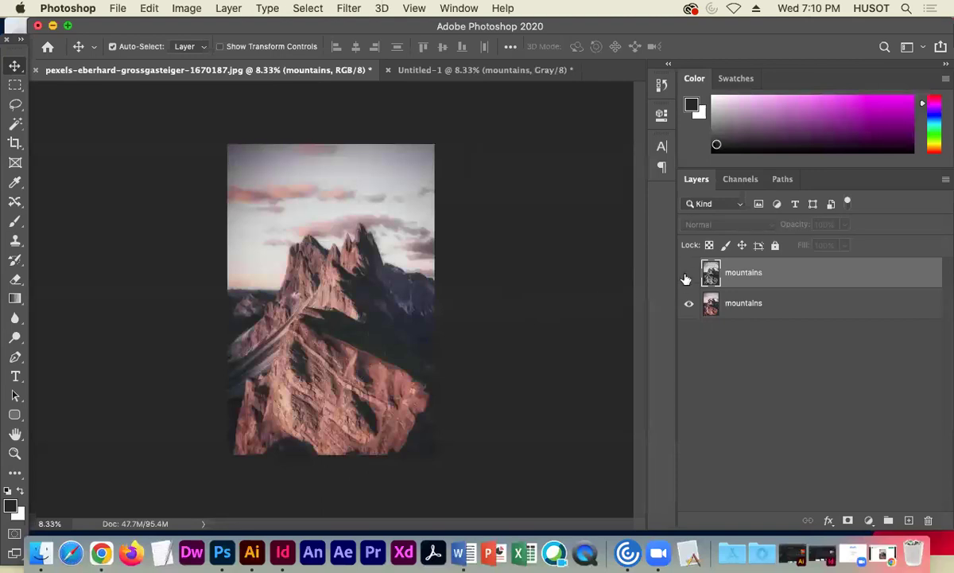
pyautogui.click(687, 275)
pyautogui.click(687, 275)
pyautogui.click(687, 275)
pyautogui.click(688, 276)
pyautogui.click(688, 275)
pyautogui.click(688, 276)
pyautogui.click(688, 276)
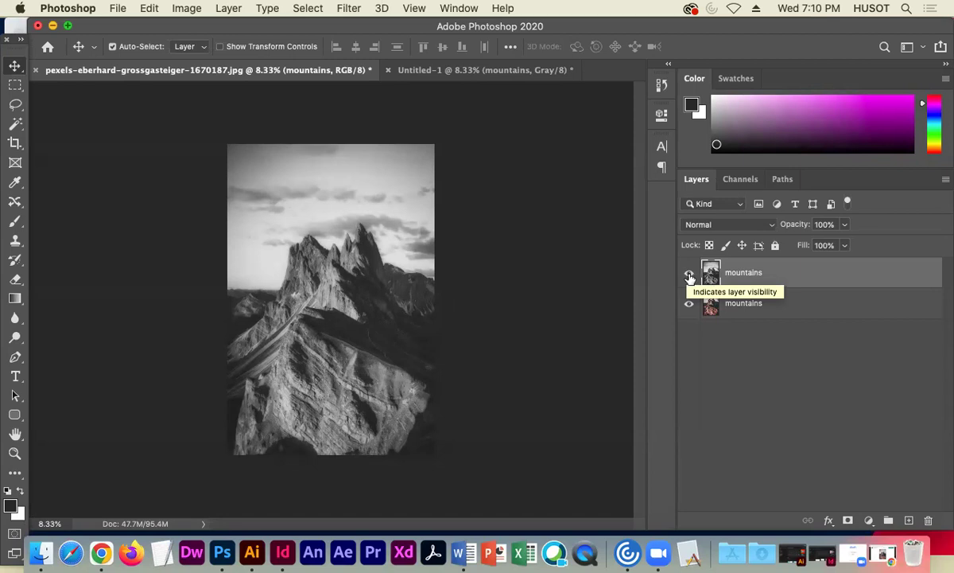
pyautogui.click(688, 276)
pyautogui.click(689, 276)
pyautogui.click(689, 276)
pyautogui.click(689, 277)
pyautogui.click(688, 278)
pyautogui.click(688, 277)
pyautogui.click(689, 276)
pyautogui.click(689, 277)
pyautogui.click(689, 277)
pyautogui.click(688, 276)
pyautogui.click(688, 277)
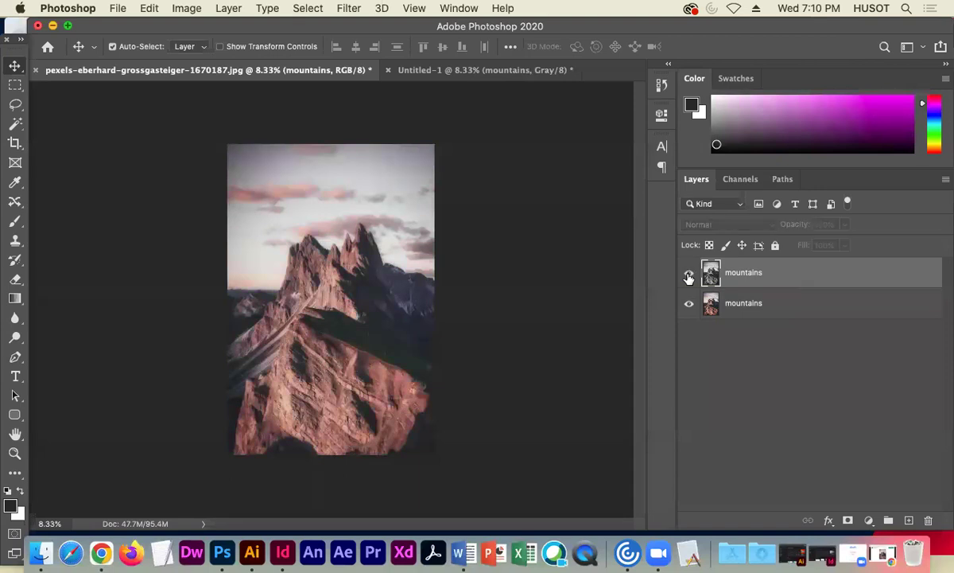
pyautogui.click(688, 277)
pyautogui.click(689, 277)
pyautogui.click(689, 277)
pyautogui.click(689, 276)
pyautogui.click(689, 277)
# - Check the color mode of Untitled-1 and duplicate its grayscale mountains layer into the original photo document again
pyautogui.click(466, 73)
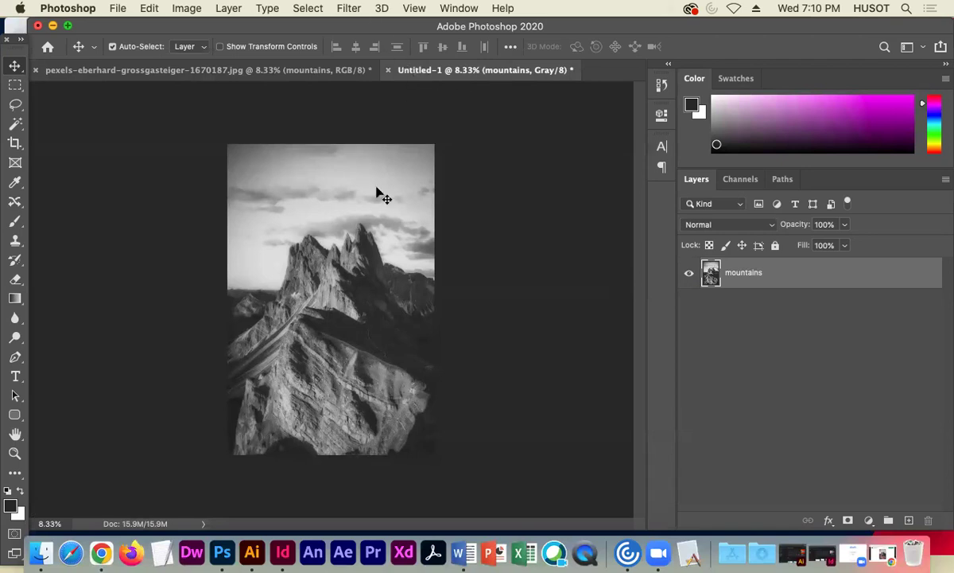
pyautogui.click(180, 9)
pyautogui.moveTo(216, 30)
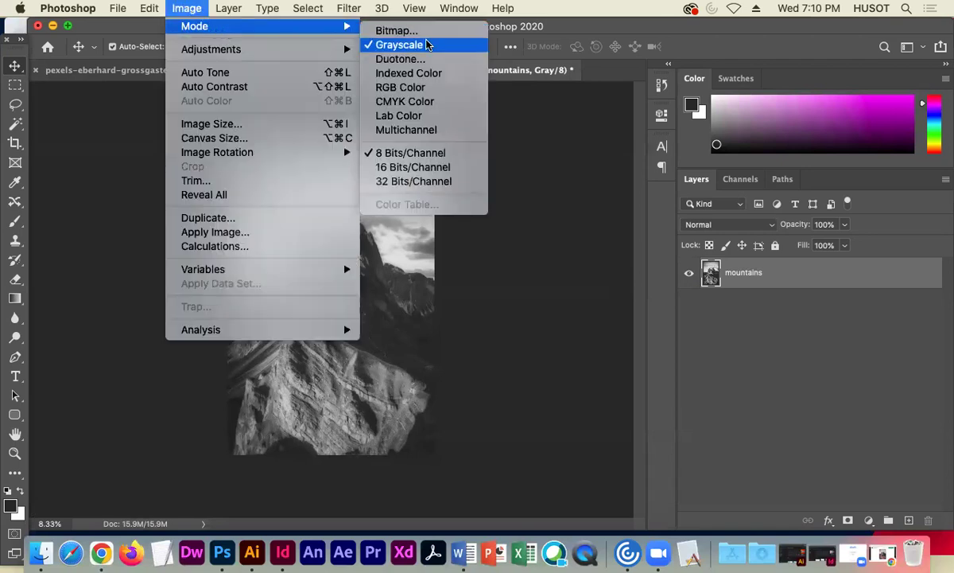
pyautogui.click(798, 285)
pyautogui.rightClick(791, 273)
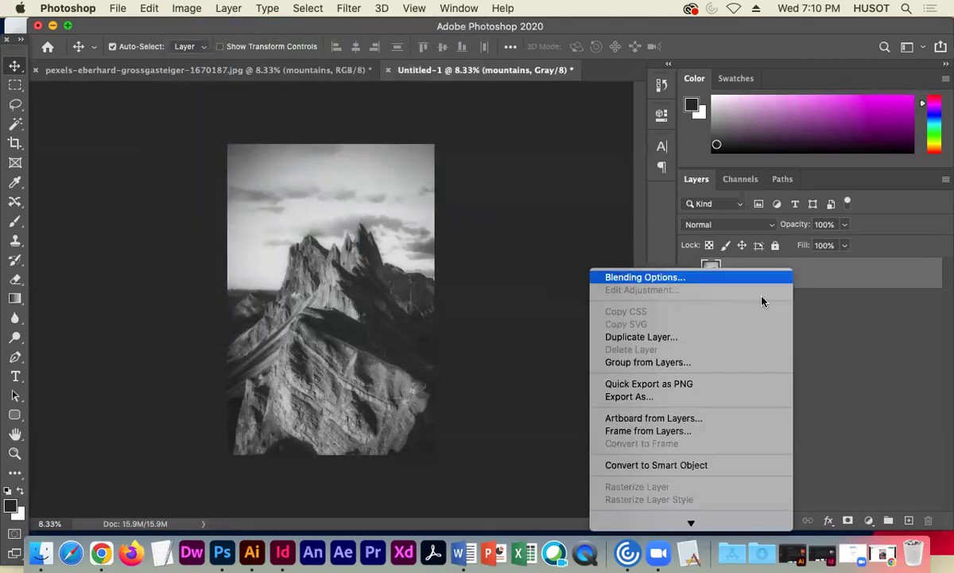
pyautogui.click(670, 337)
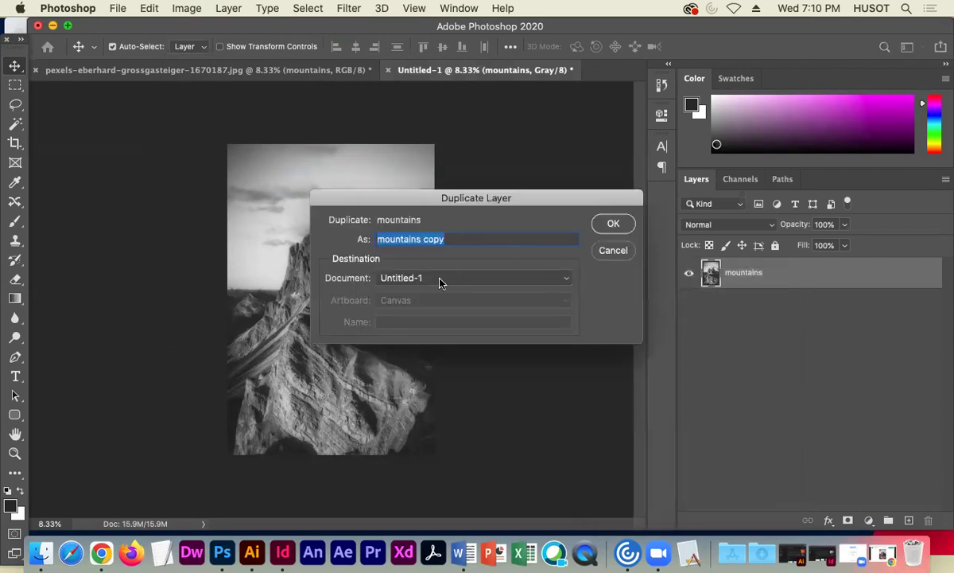
pyautogui.click(441, 280)
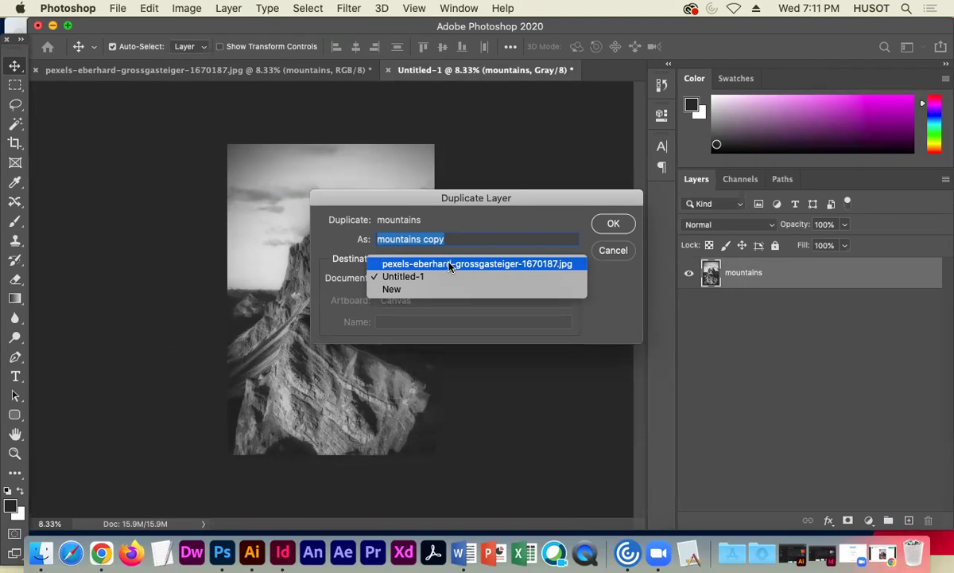
pyautogui.click(450, 265)
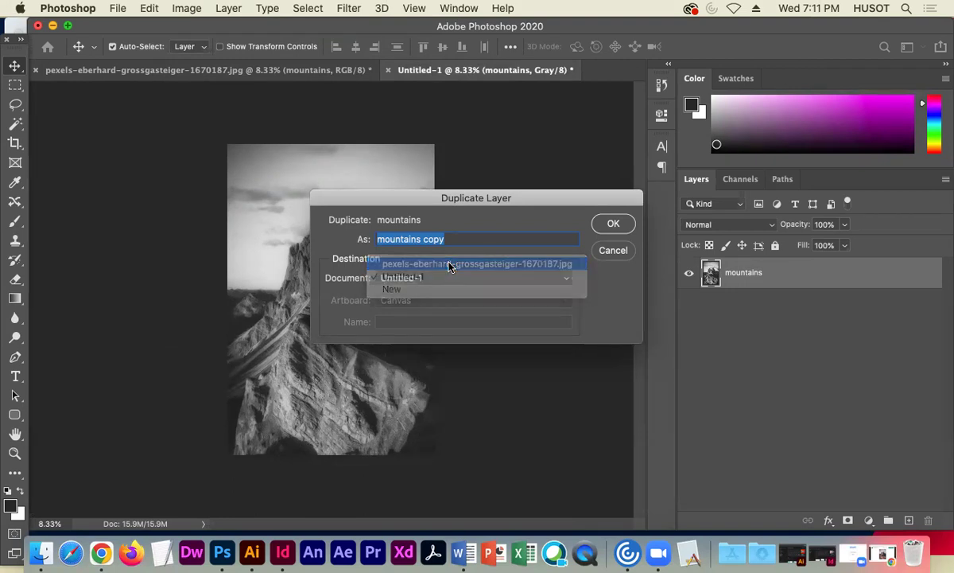
pyautogui.click(613, 225)
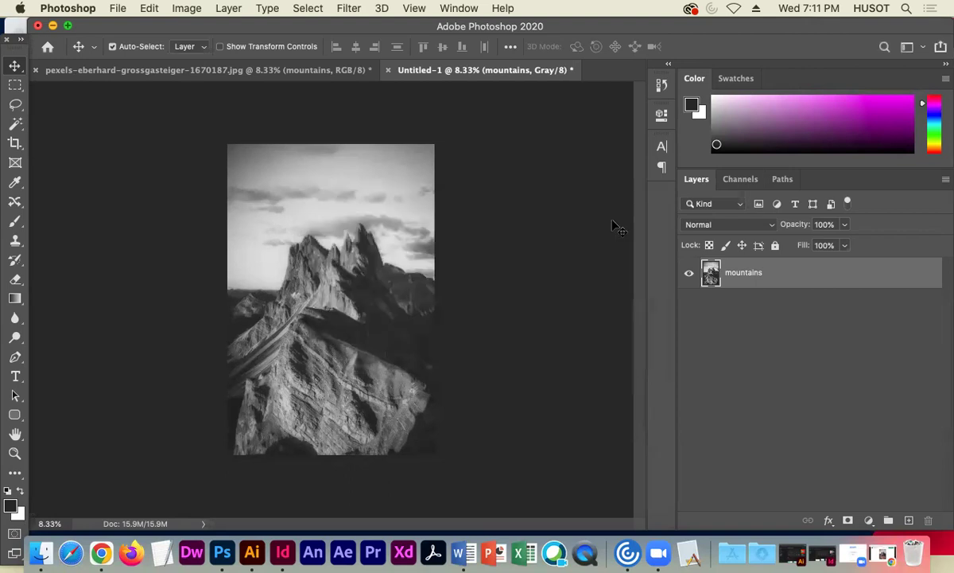
# - Return to the original photo document and toggle the visibility of the uppermost grayscale mountains layer, leaving it shown
pyautogui.click(293, 72)
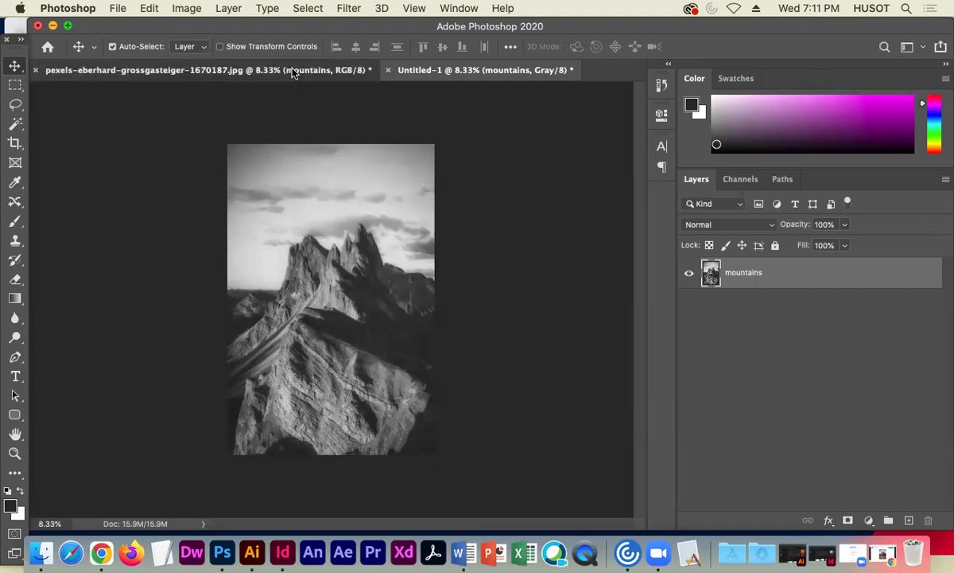
pyautogui.click(689, 273)
pyautogui.click(689, 272)
pyautogui.click(689, 273)
pyautogui.click(689, 273)
pyautogui.click(689, 273)
pyautogui.click(688, 273)
pyautogui.click(689, 272)
pyautogui.click(688, 273)
pyautogui.click(688, 273)
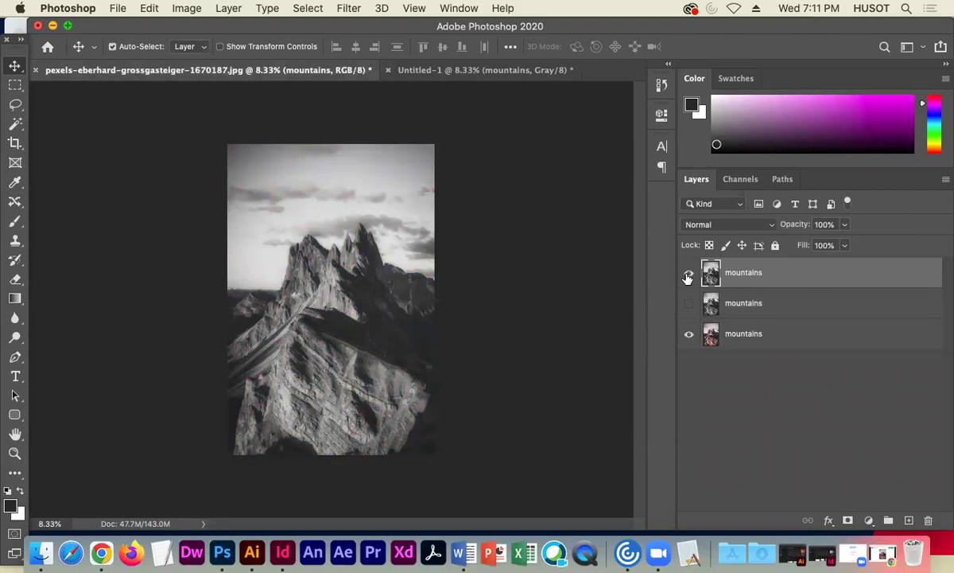
pyautogui.click(689, 274)
pyautogui.click(688, 274)
# - Delete the hidden extra grayscale mountains layer between the other two mountains layers
pyautogui.click(798, 309)
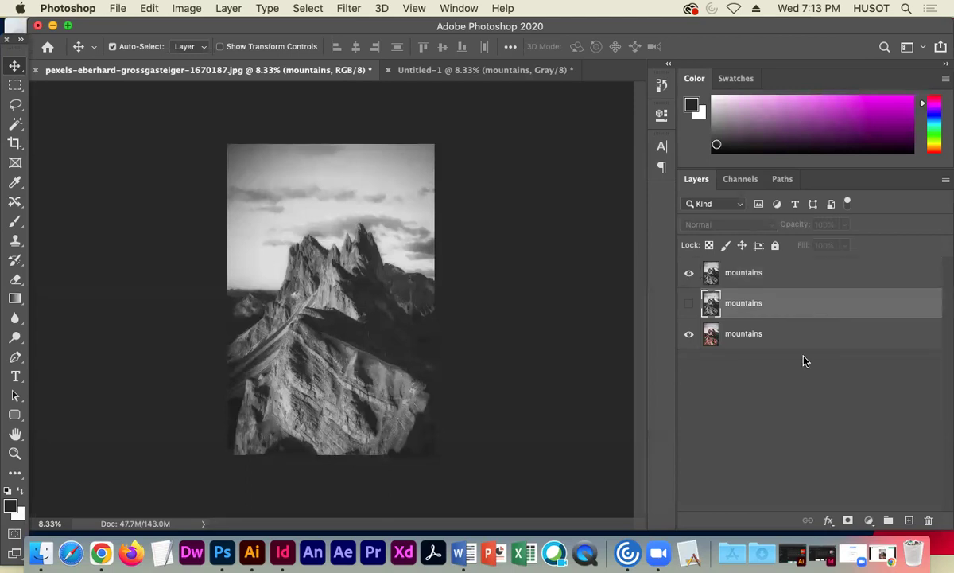
pyautogui.click(929, 521)
pyautogui.click(602, 211)
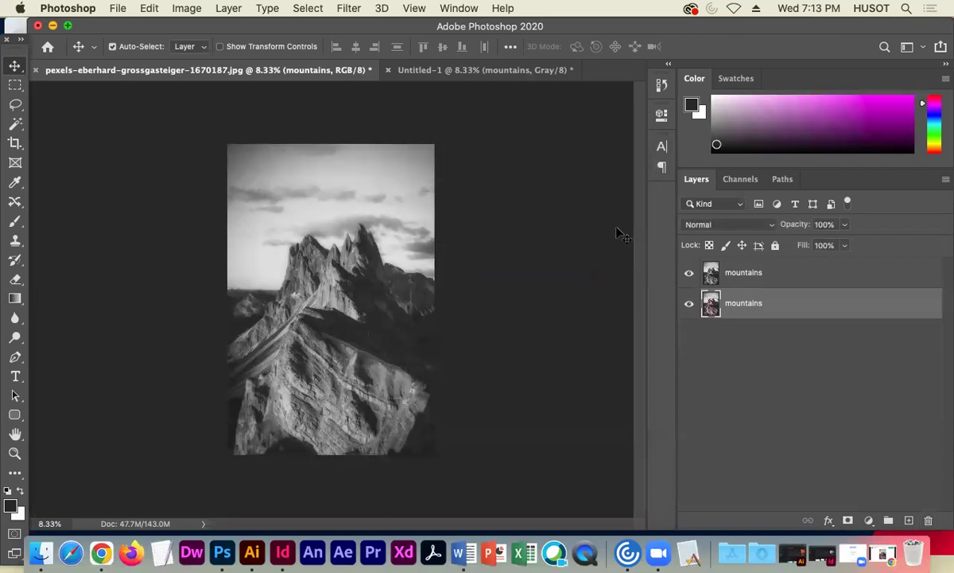
# - Rename the color layer mountains_rgb and the grayscale layer above it mountains_bw
pyautogui.doubleClick(753, 307)
pyautogui.click(765, 303)
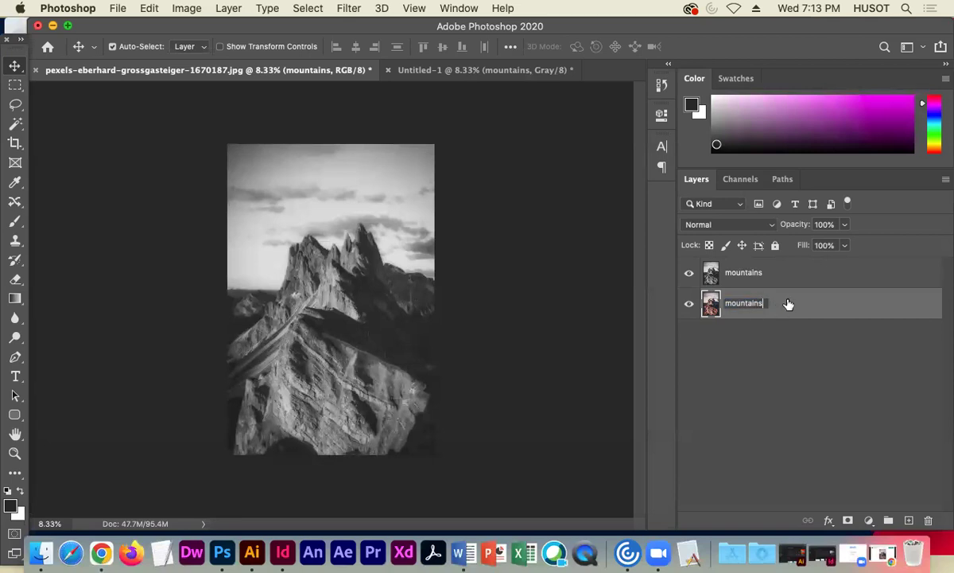
pyautogui.write('_rgb')
pyautogui.click(751, 275)
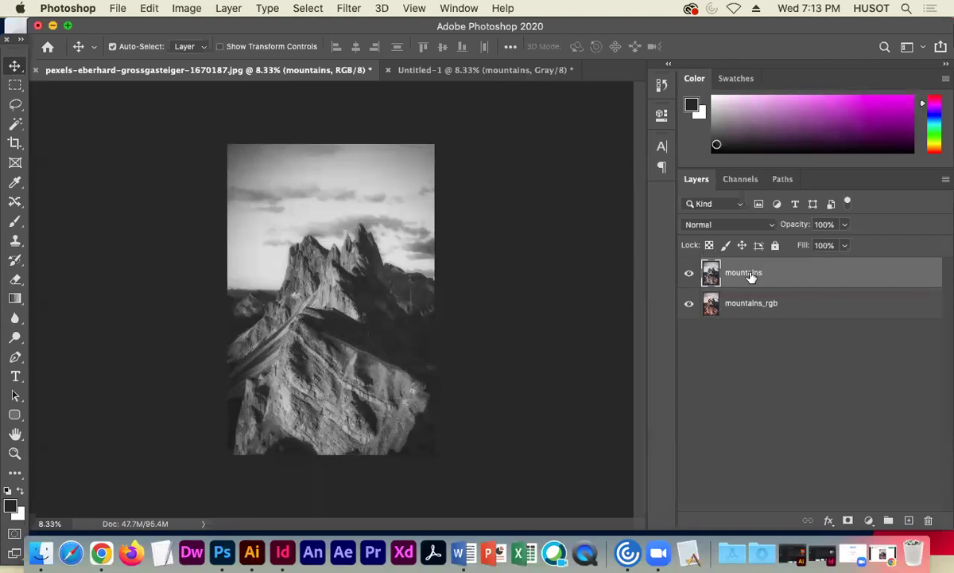
pyautogui.doubleClick(750, 274)
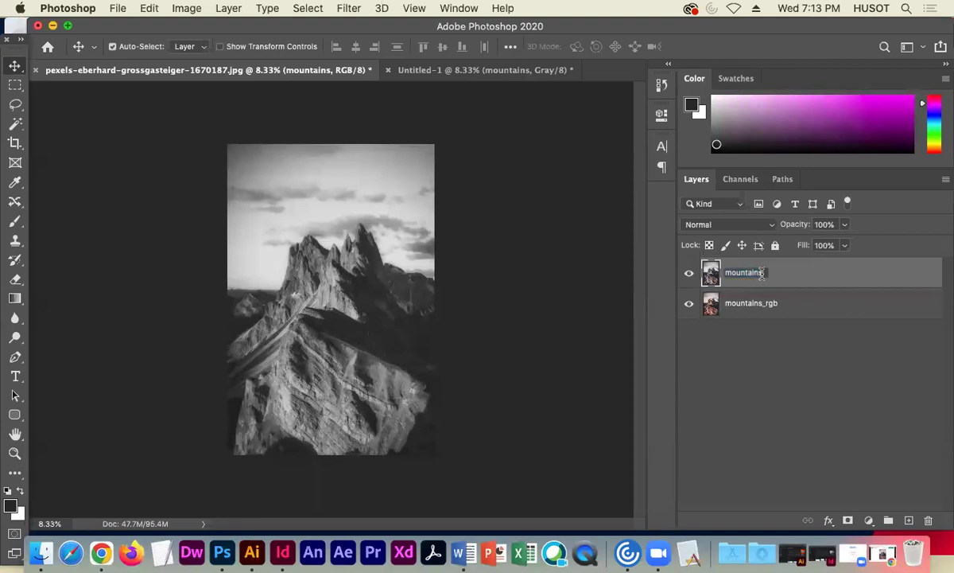
pyautogui.write('_bw')
pyautogui.press('Return')
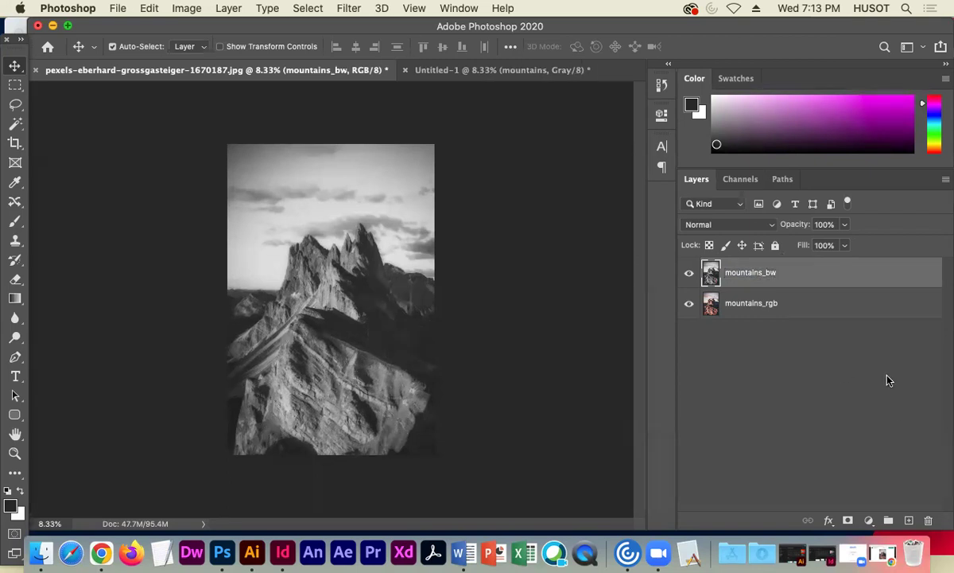
# - Toggle the visibility of the mountains_bw layer repeatedly to compare it with mountains_rgb, leaving it shown
pyautogui.click(689, 273)
pyautogui.click(689, 275)
pyautogui.click(688, 275)
pyautogui.click(689, 275)
pyautogui.click(690, 275)
pyautogui.click(690, 276)
pyautogui.click(690, 275)
pyautogui.click(689, 275)
pyautogui.click(689, 275)
pyautogui.click(689, 275)
pyautogui.click(689, 275)
pyautogui.click(689, 275)
# - Preview the Overlay blend mode on mountains_bw without applying it, and toggle the layer's visibility to compare both mountains layers
pyautogui.click(753, 225)
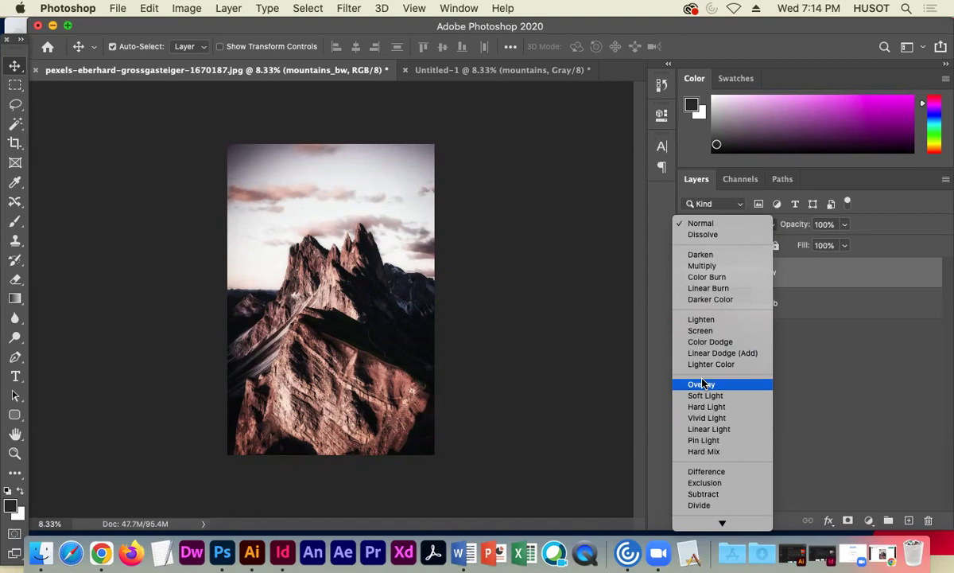
pyautogui.click(851, 354)
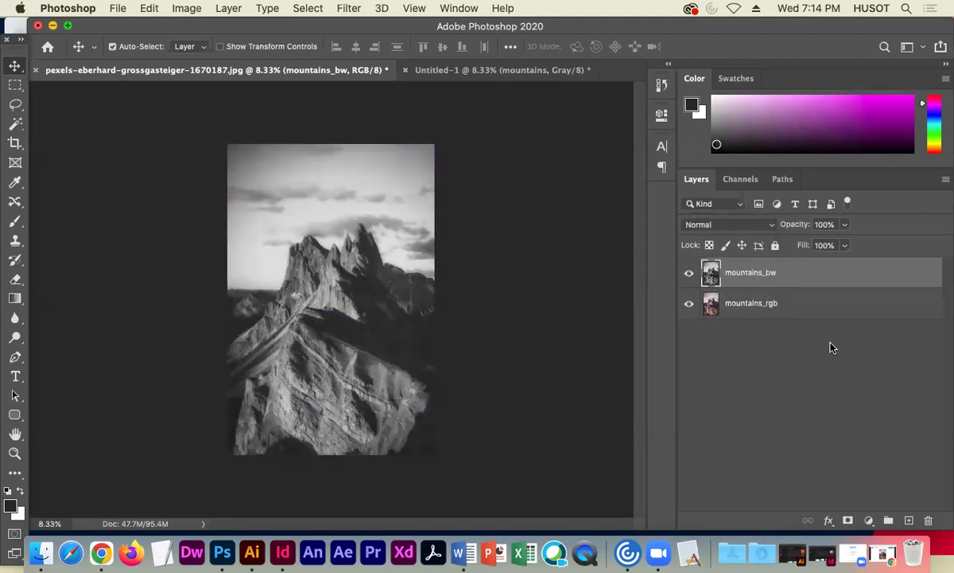
pyautogui.click(689, 273)
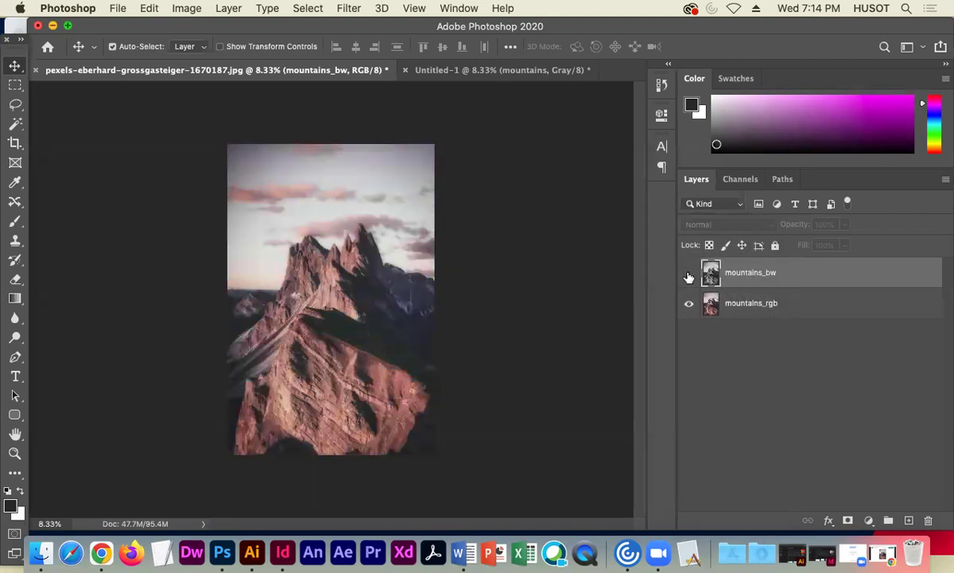
pyautogui.click(689, 274)
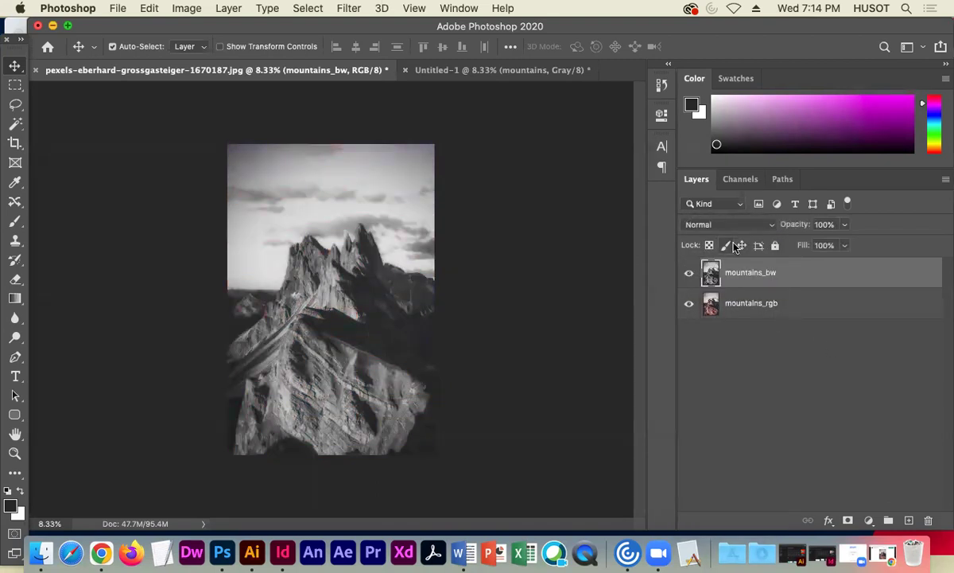
# - Set the blend mode of the mountains_bw layer to Overlay, check the mode of mountains_rgb, and reselect mountains_bw
pyautogui.click(740, 225)
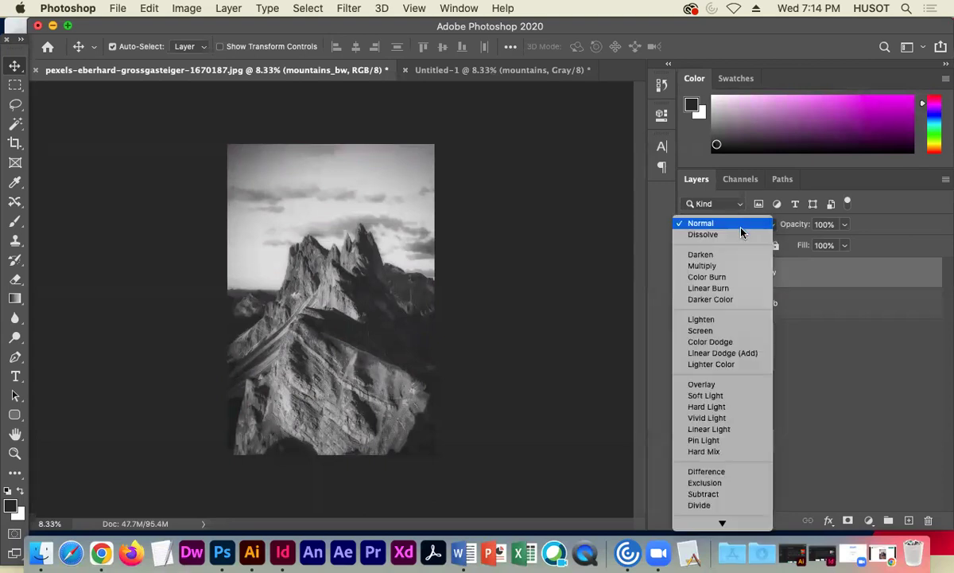
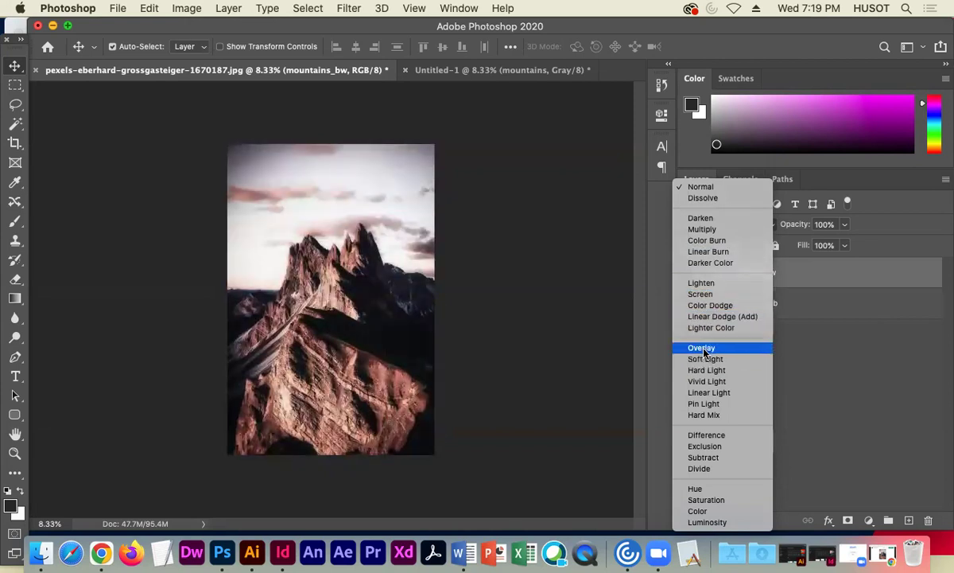
pyautogui.click(703, 350)
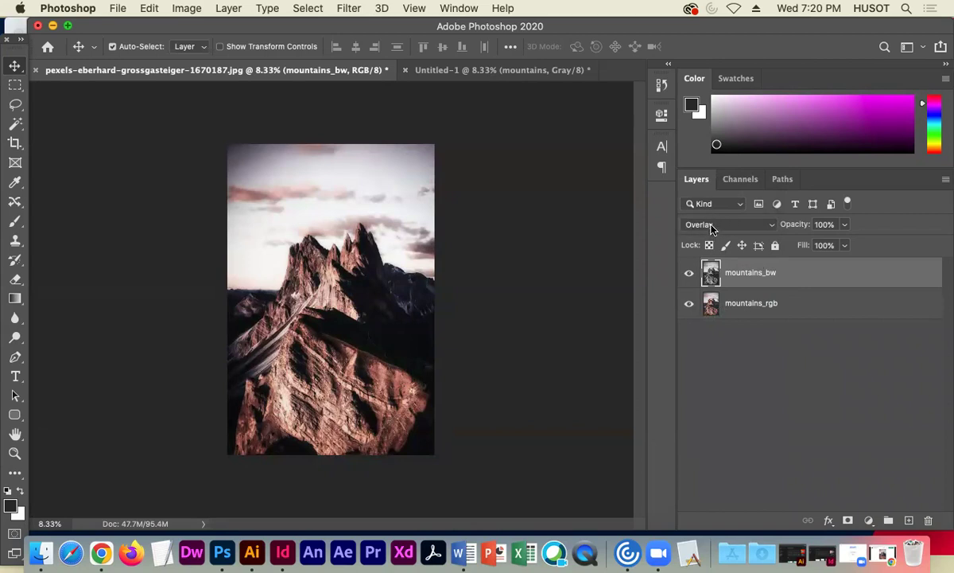
pyautogui.click(763, 316)
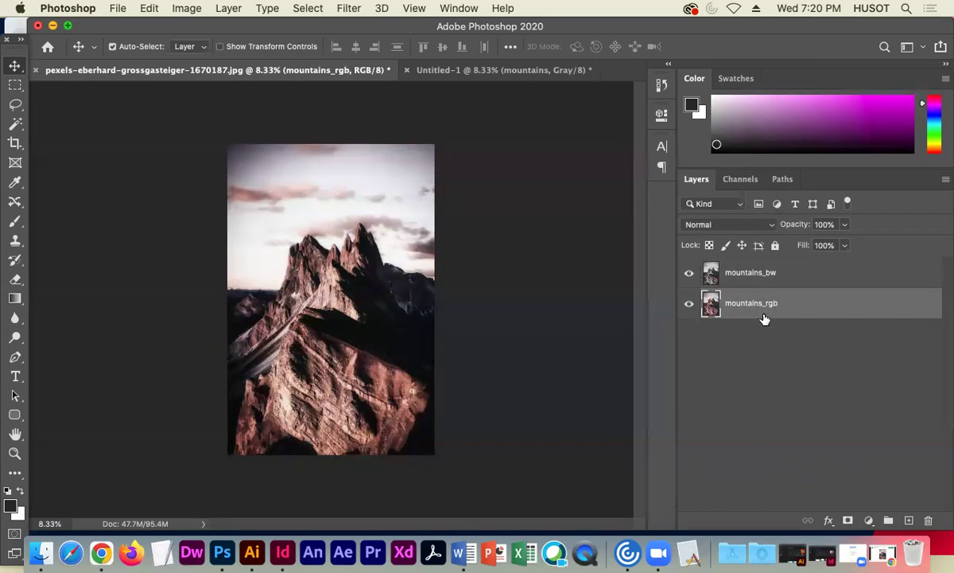
pyautogui.click(781, 273)
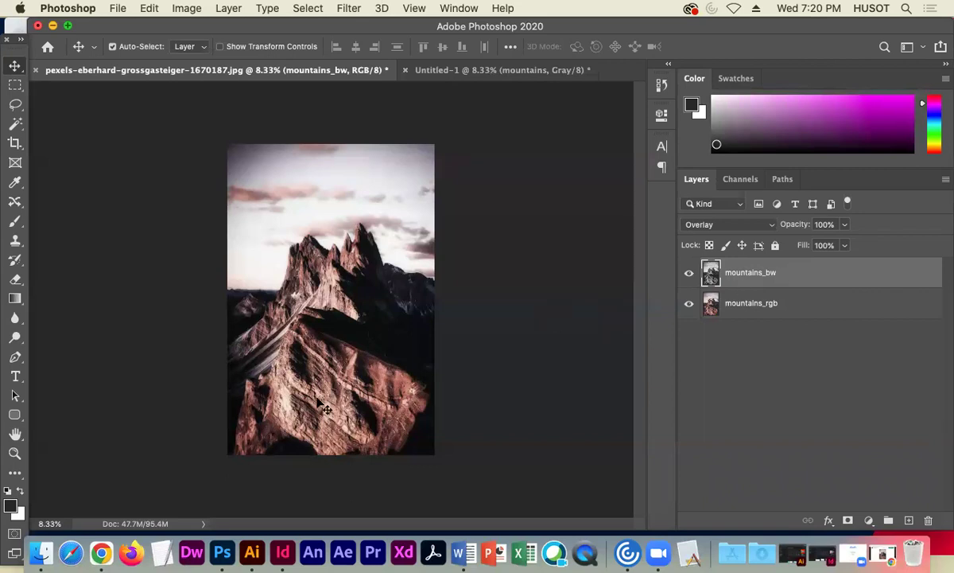
# - Toggle the visibility of the overlaid mountains_bw layer to compare the blended and original photo, leaving it shown
pyautogui.click(689, 274)
pyautogui.click(689, 273)
pyautogui.click(688, 273)
pyautogui.click(689, 274)
# - Switch the mountains_bw blend mode back to Normal for comparison and reapply Overlay
pyautogui.click(769, 229)
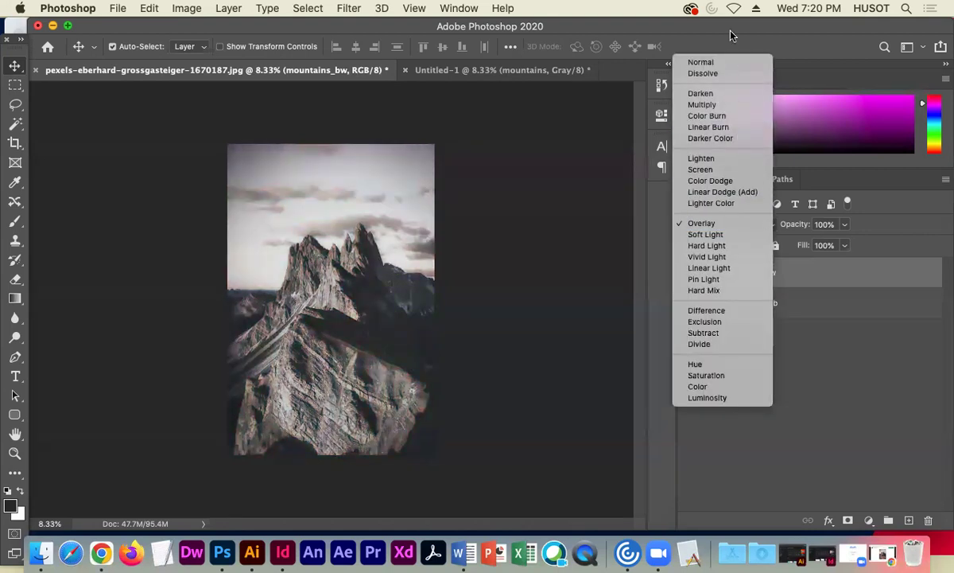
pyautogui.click(726, 62)
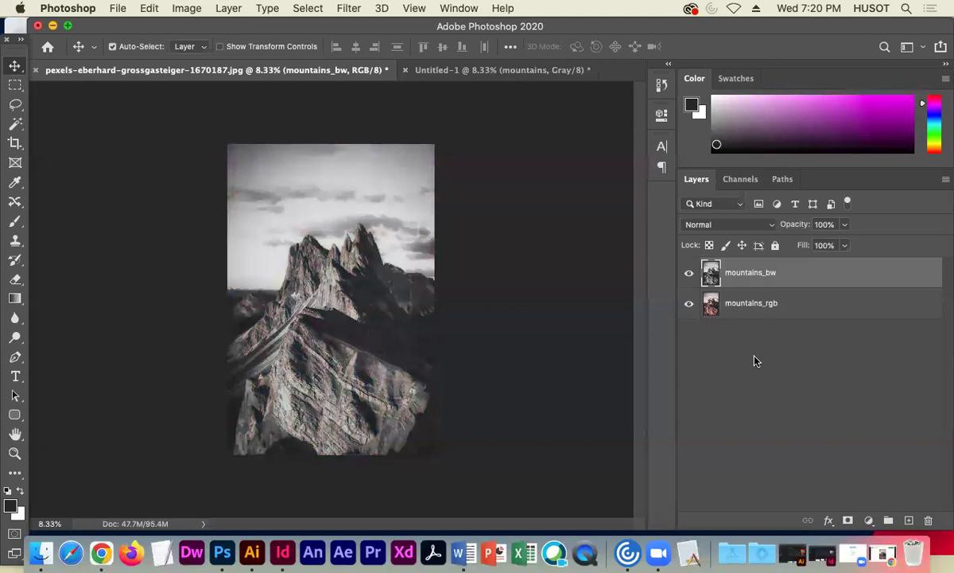
pyautogui.click(727, 226)
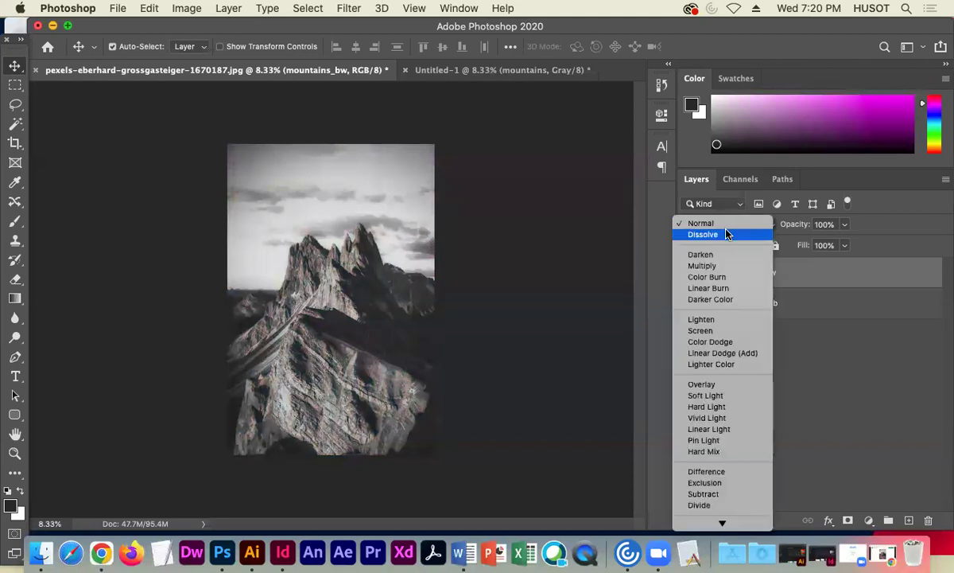
pyautogui.click(711, 385)
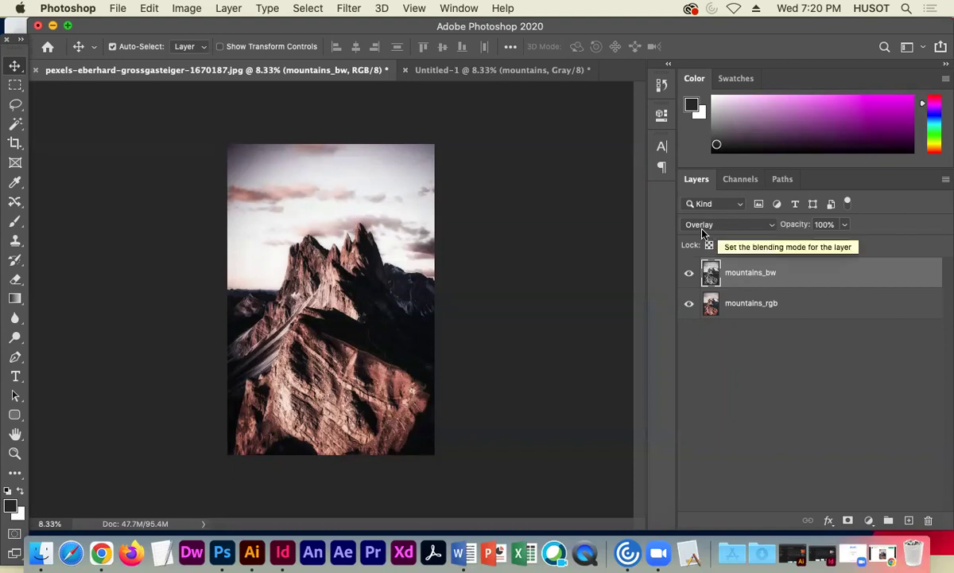
# - Try the mountains_bw layer at 0%, 27% and 72% opacity to compare the effect, and return it to 100%
pyautogui.click(846, 225)
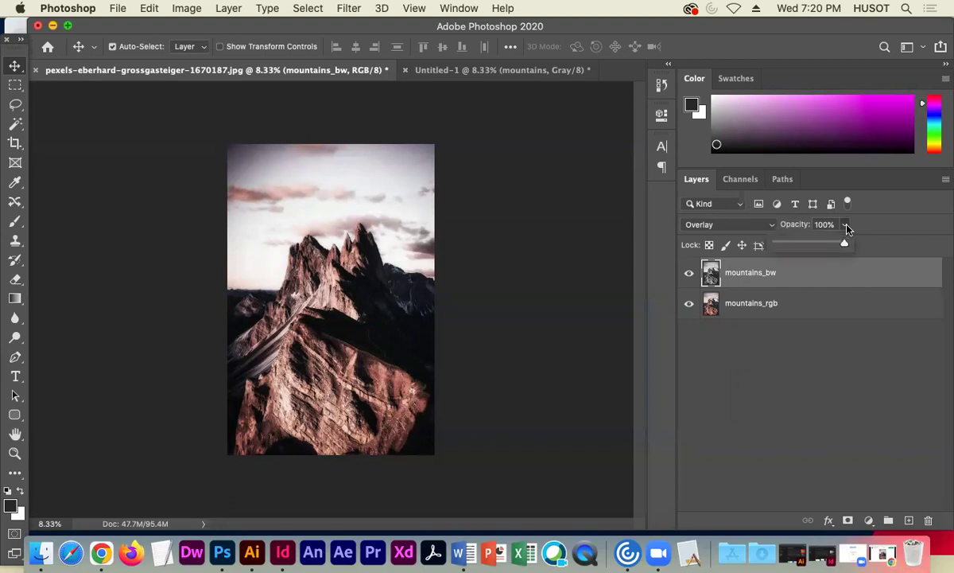
pyautogui.moveTo(844, 244); pyautogui.dragTo(723, 248)
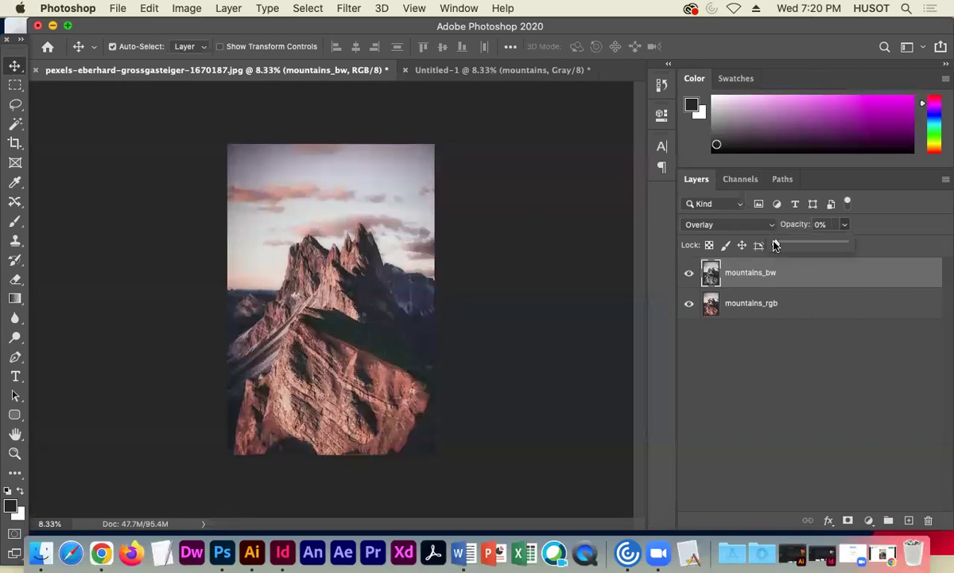
pyautogui.moveTo(776, 246); pyautogui.dragTo(796, 246)
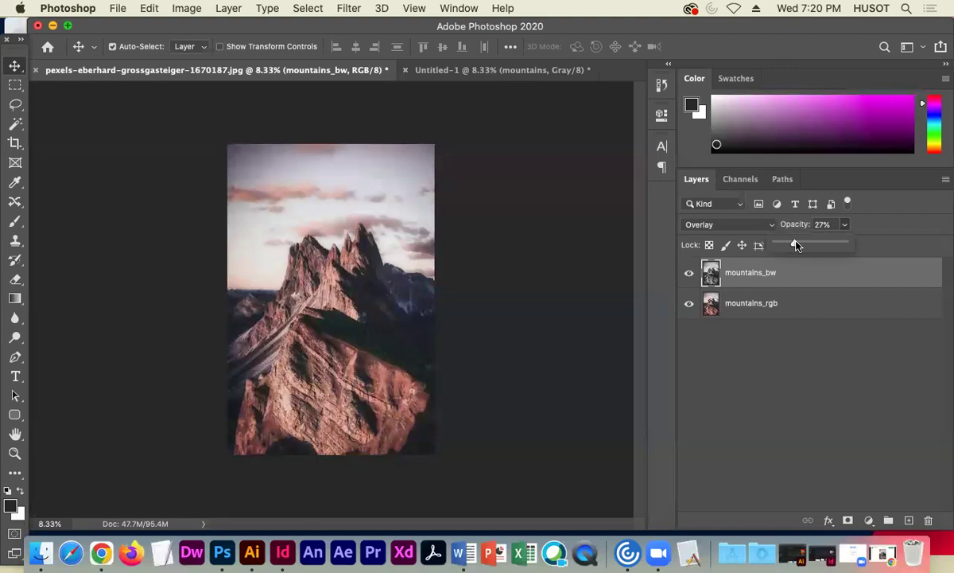
pyautogui.moveTo(825, 249); pyautogui.dragTo(827, 250)
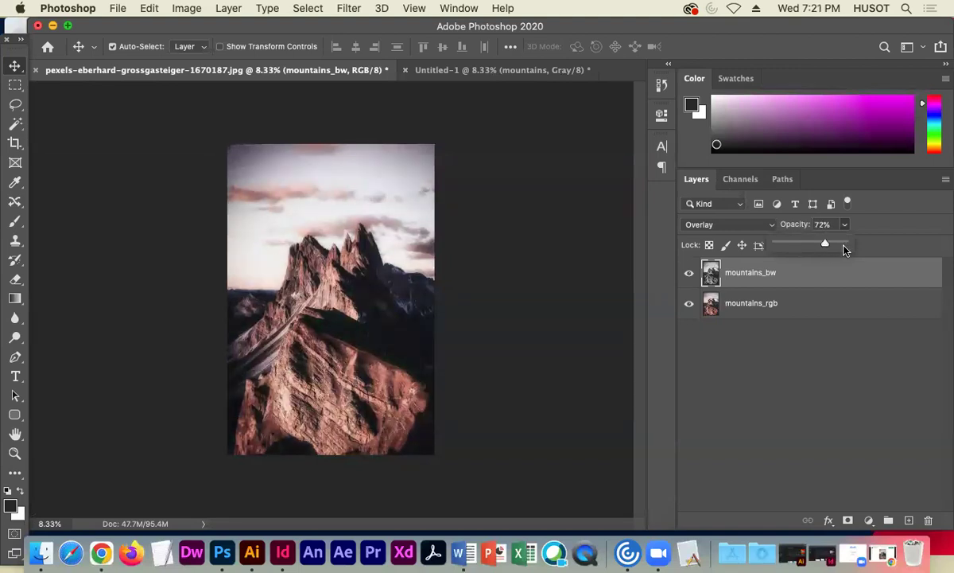
pyautogui.moveTo(825, 247); pyautogui.dragTo(844, 245)
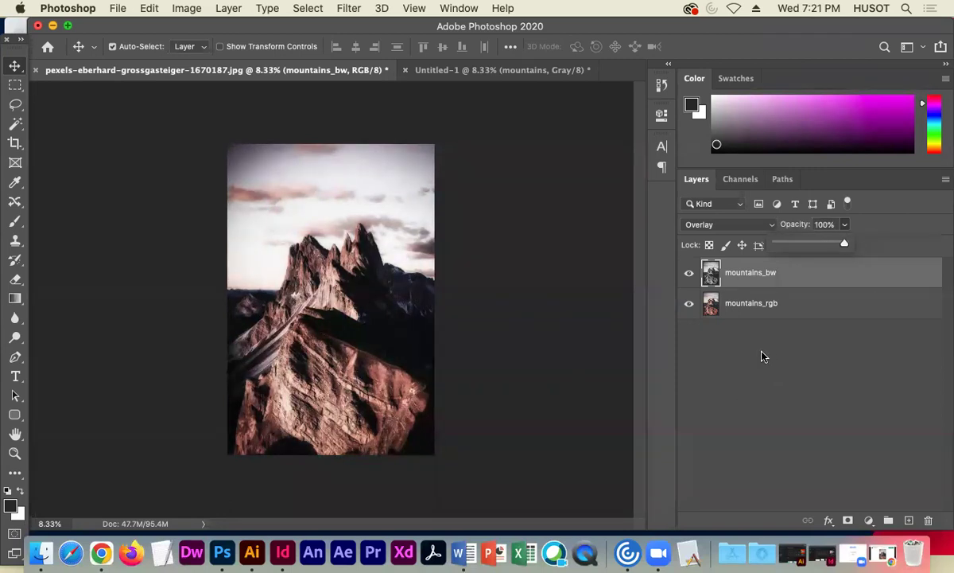
pyautogui.click(829, 228)
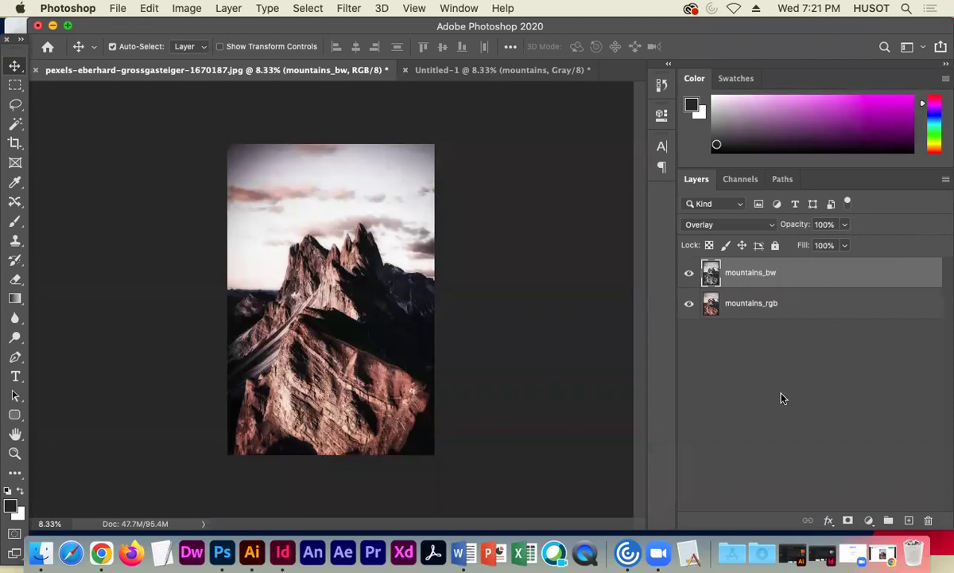
pyautogui.click(846, 228)
pyautogui.moveTo(802, 246); pyautogui.dragTo(865, 228)
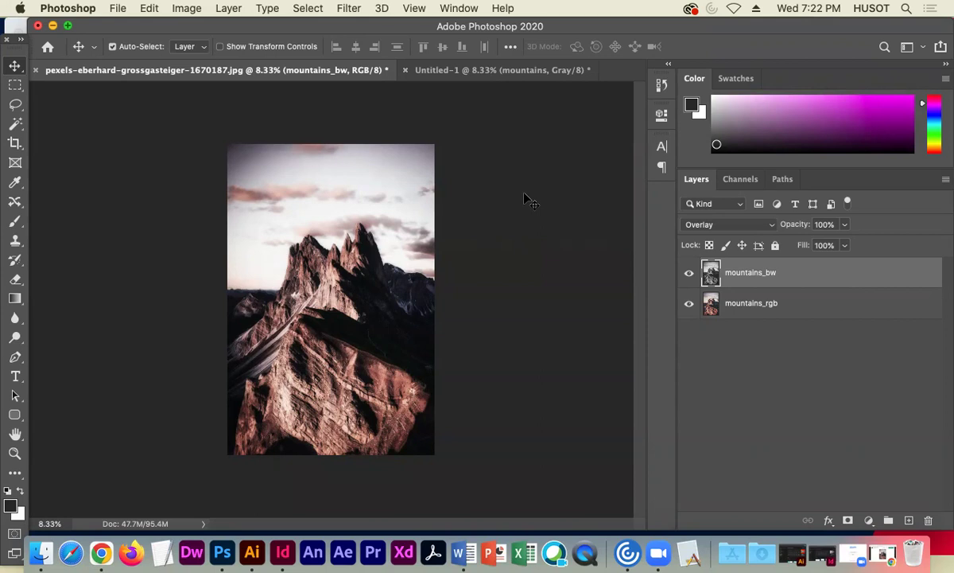
# - Activate the Eraser tool, try brush sizes of 444, 5000 and 508 px, and set the size to 500 px
pyautogui.click(16, 281)
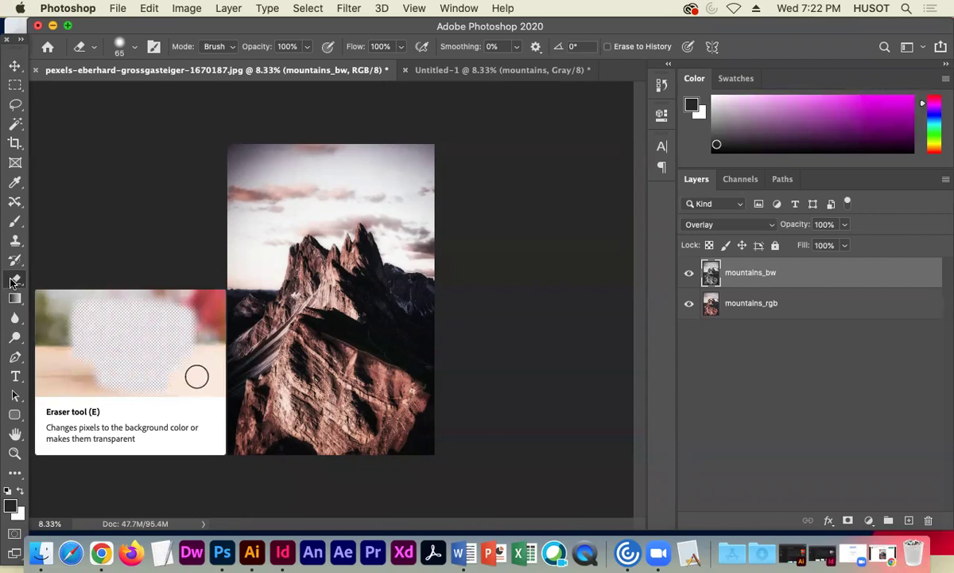
pyautogui.click(13, 280)
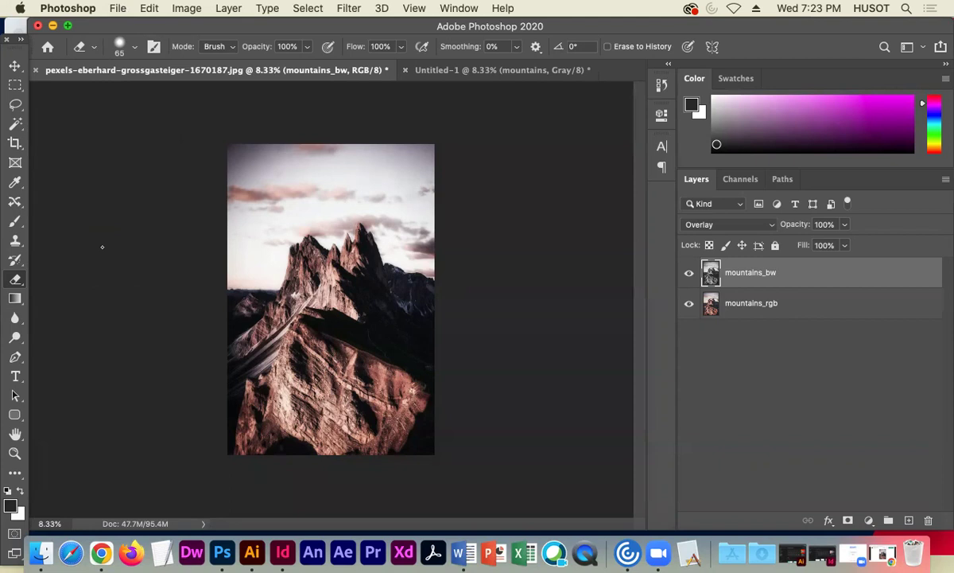
pyautogui.click(115, 45)
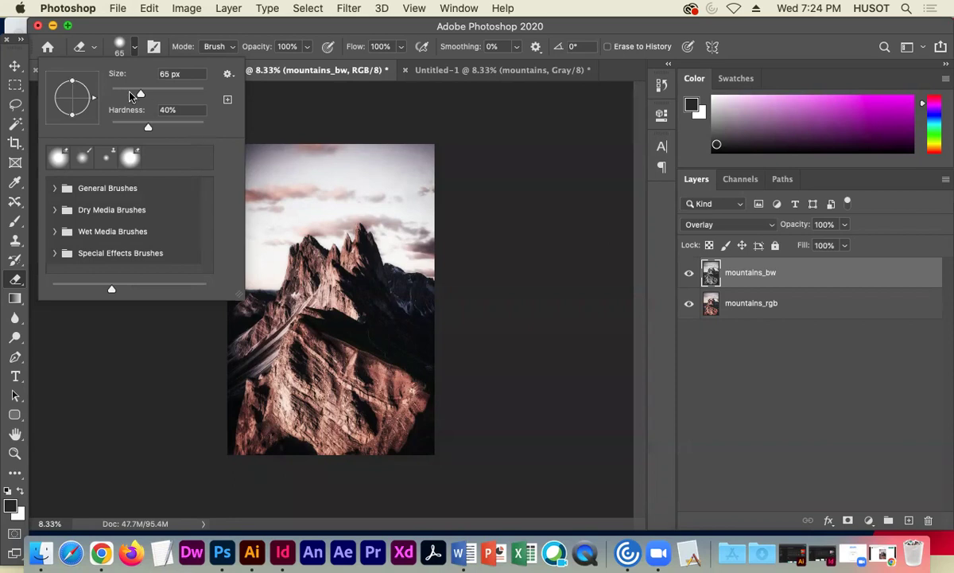
pyautogui.moveTo(146, 95)
pyautogui.mouseDown()
pyautogui.moveTo(109, 95)
pyautogui.moveTo(192, 96)
pyautogui.mouseUp()
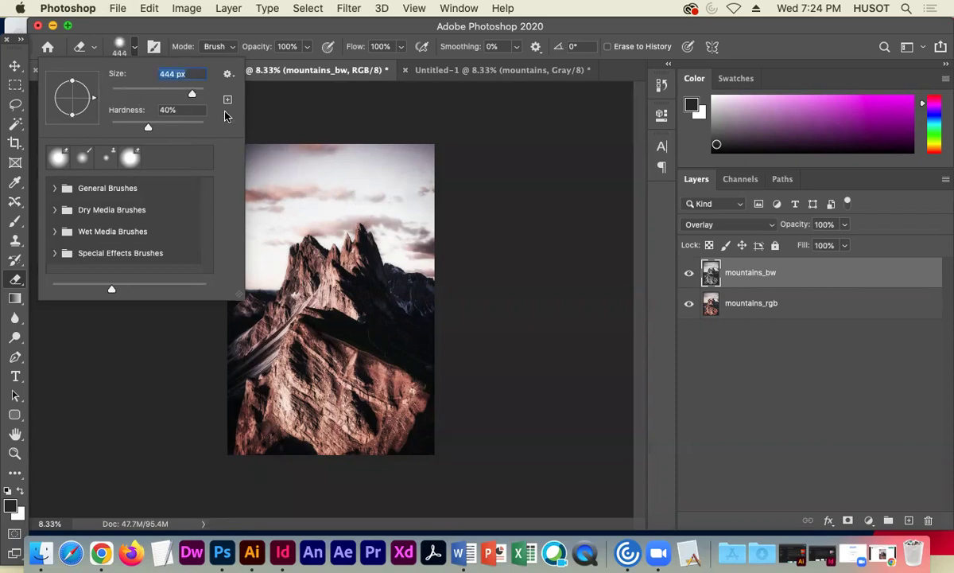
pyautogui.moveTo(192, 94); pyautogui.dragTo(215, 100)
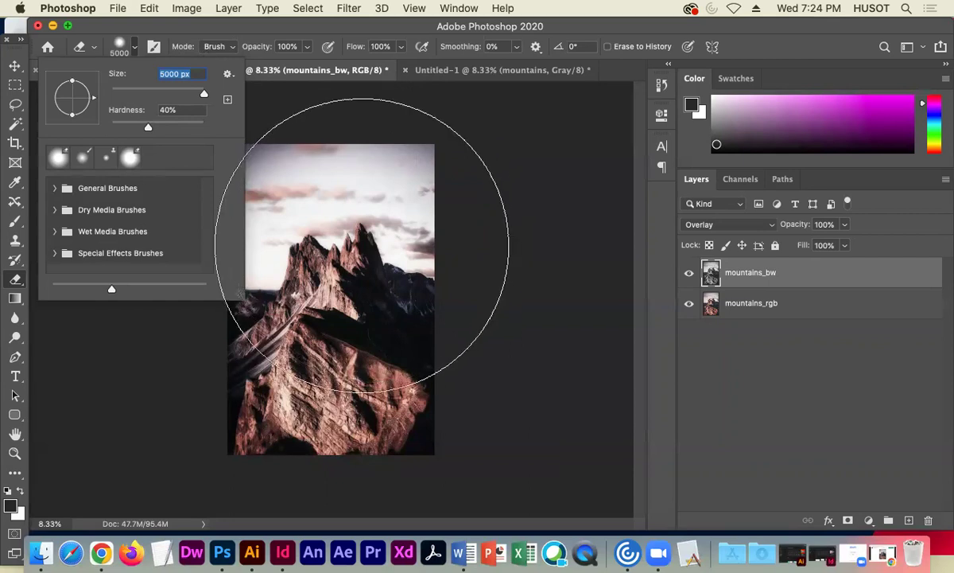
pyautogui.moveTo(203, 93)
pyautogui.mouseDown()
pyautogui.moveTo(182, 93)
pyautogui.moveTo(197, 96)
pyautogui.mouseUp()
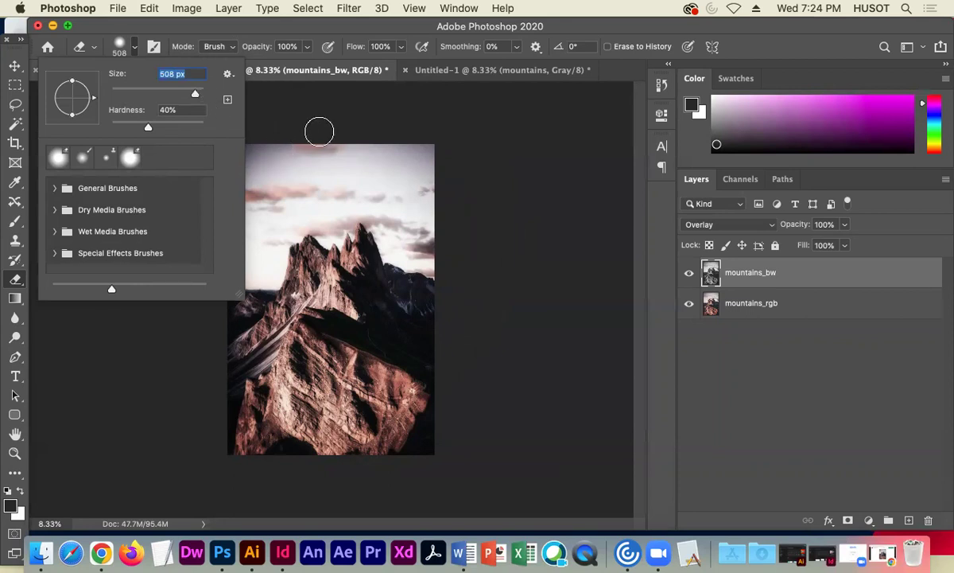
pyautogui.click(172, 73)
pyautogui.moveTo(172, 73); pyautogui.dragTo(158, 70)
pyautogui.write('500')
pyautogui.press('Return')
# - Raise the eraser brush's hardness to 72%, readjust it slightly, and close the brush settings
pyautogui.click(126, 44)
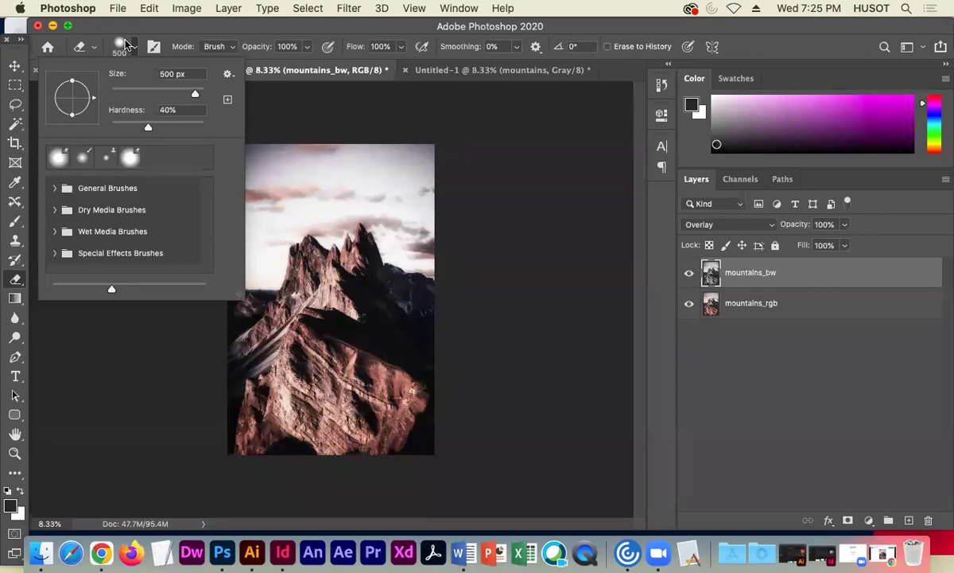
pyautogui.moveTo(146, 125); pyautogui.dragTo(178, 126)
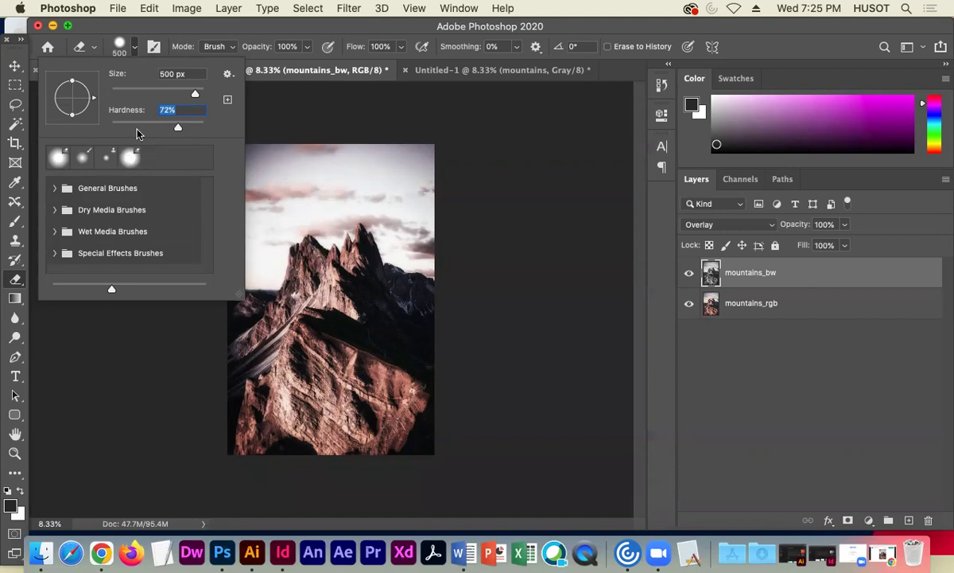
pyautogui.moveTo(167, 130); pyautogui.dragTo(163, 131)
pyautogui.click(134, 48)
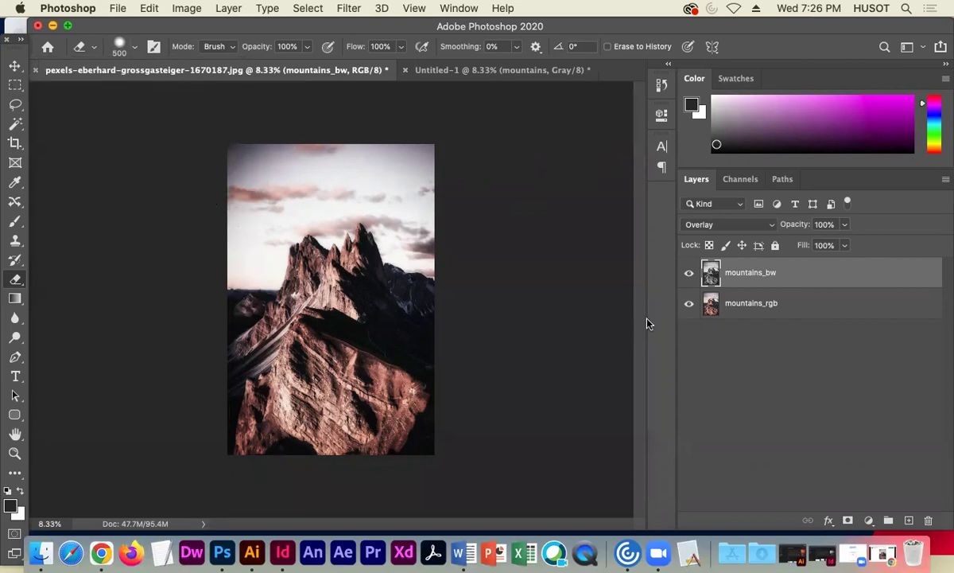
# - Toggle the mountains_bw layer off and on over the whole image to judge which areas need erasing, leaving it shown
pyautogui.click(689, 273)
pyautogui.click(689, 273)
pyautogui.click(688, 273)
pyautogui.click(689, 273)
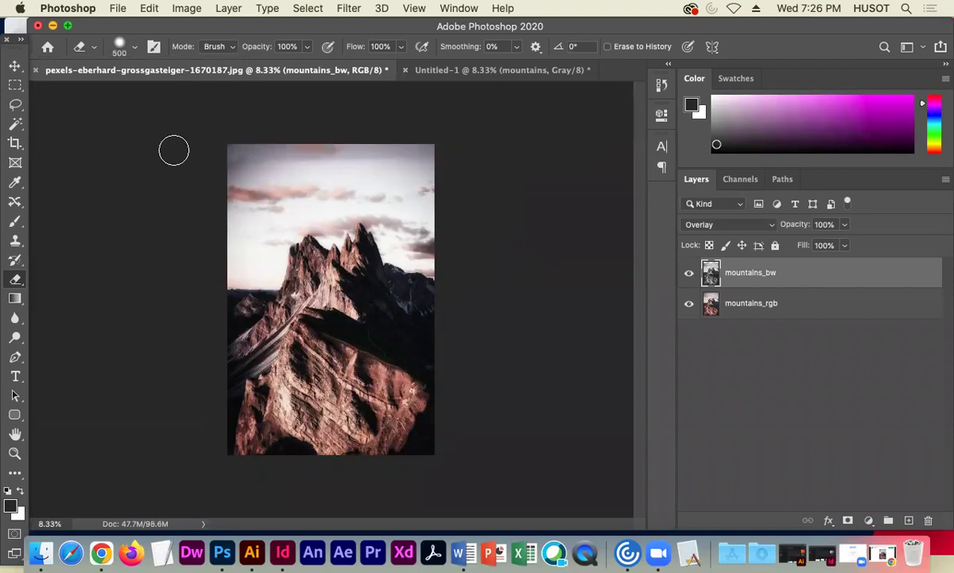
# - Examine the sky and clouds up close with mountains_bw hidden and shown, leaving the layer shown
pyautogui.press('super+equal')
pyautogui.press('super+equal')
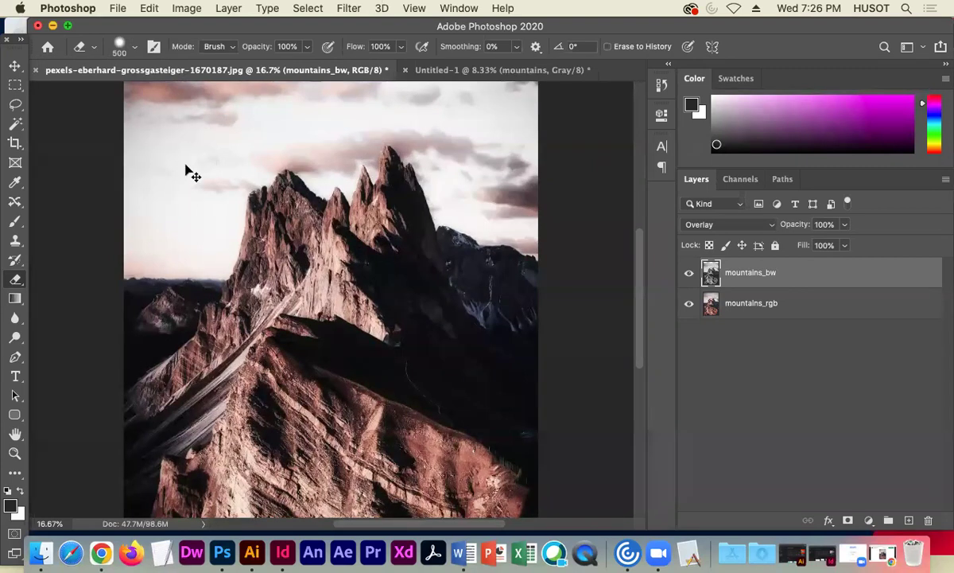
pyautogui.press('super+equal')
pyautogui.press('super+equal')
pyautogui.moveTo(206, 100); pyautogui.dragTo(285, 251)
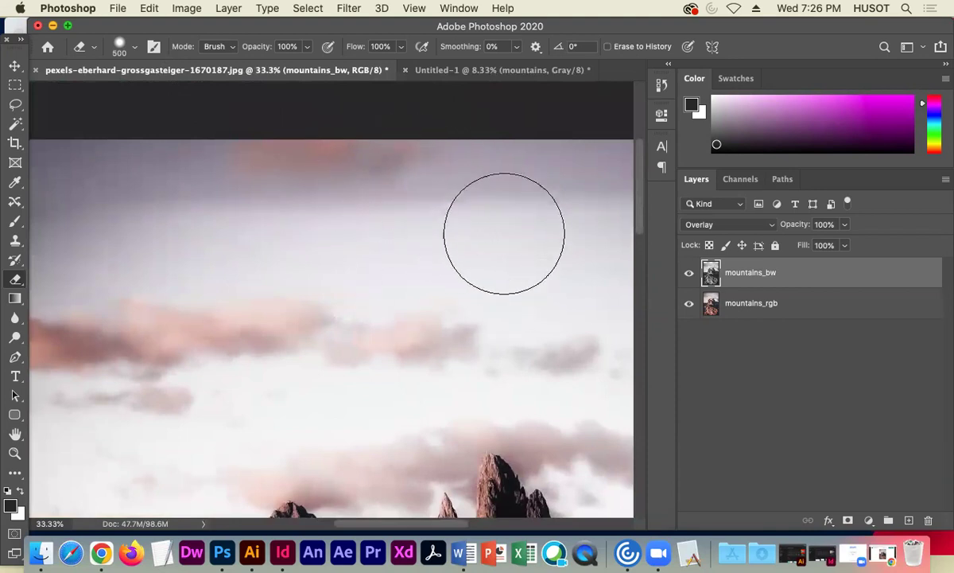
pyautogui.click(689, 273)
pyautogui.click(689, 274)
pyautogui.click(690, 274)
pyautogui.click(689, 274)
pyautogui.click(689, 274)
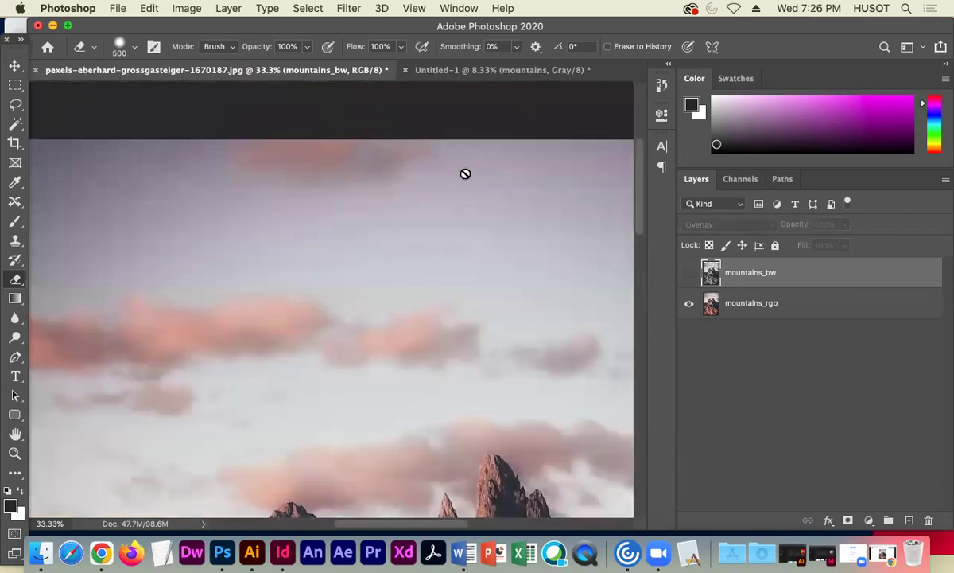
pyautogui.click(688, 275)
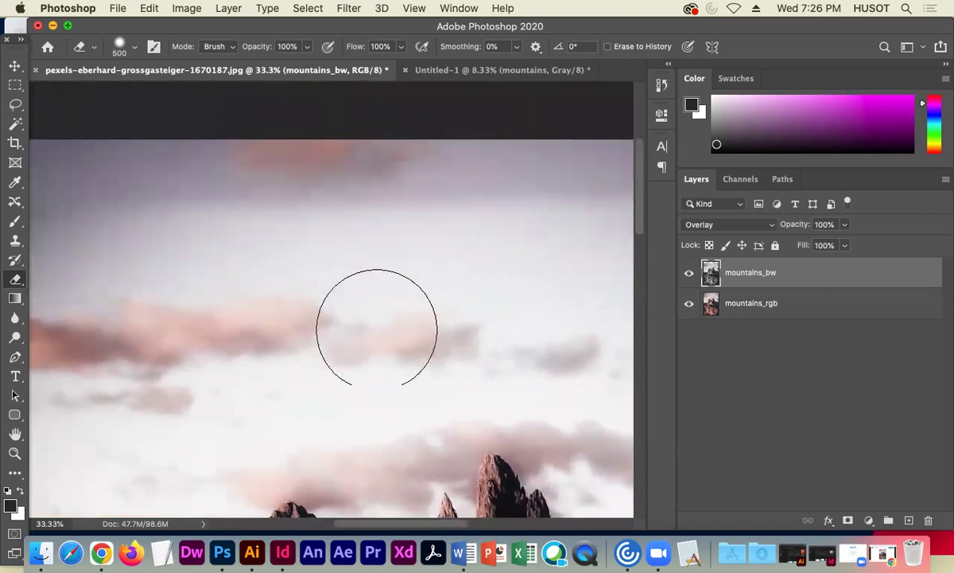
pyautogui.press('super+minus')
pyautogui.press('super+minus')
pyautogui.press('super+minus')
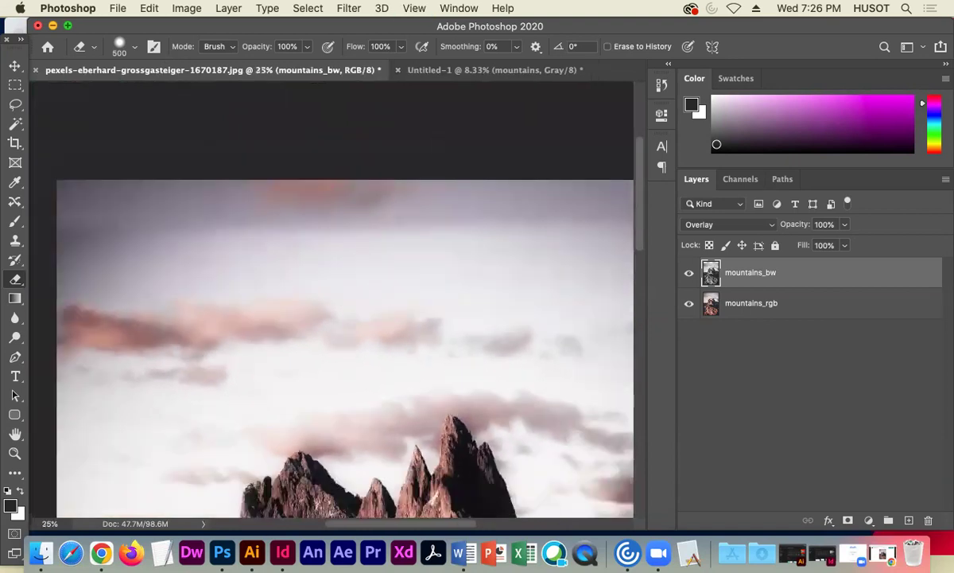
# - Erase the upper sky of the mountains_bw layer in wide horizontal strokes, and hide mountains_rgb
pyautogui.press('super+minus')
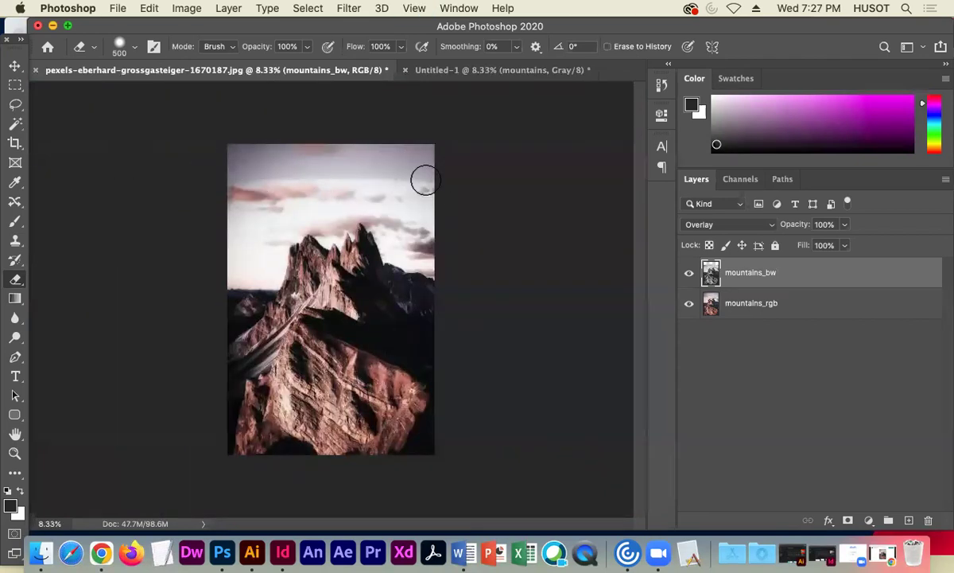
pyautogui.moveTo(429, 178); pyautogui.dragTo(213, 177)
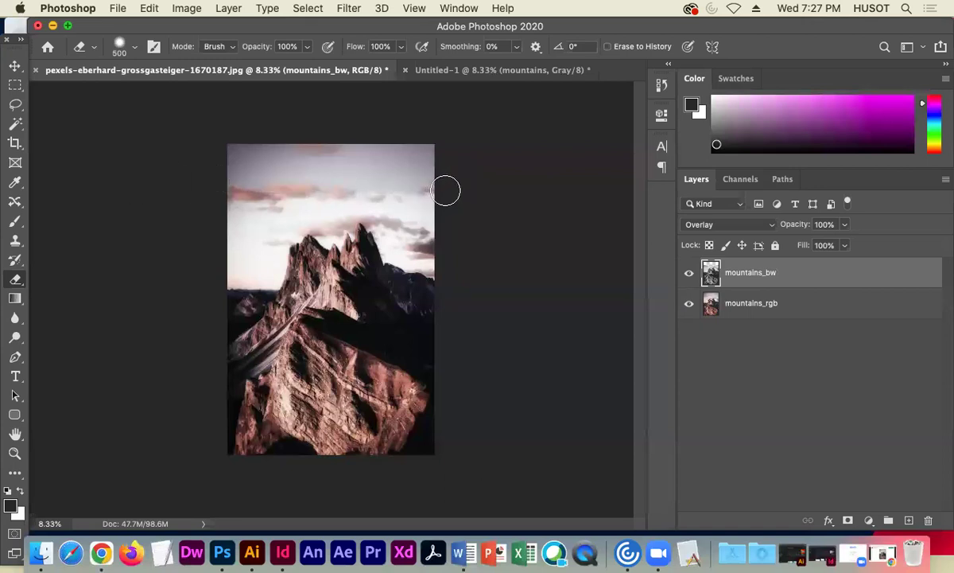
pyautogui.moveTo(445, 190); pyautogui.dragTo(185, 188)
pyautogui.moveTo(482, 197); pyautogui.dragTo(191, 197)
pyautogui.click(688, 307)
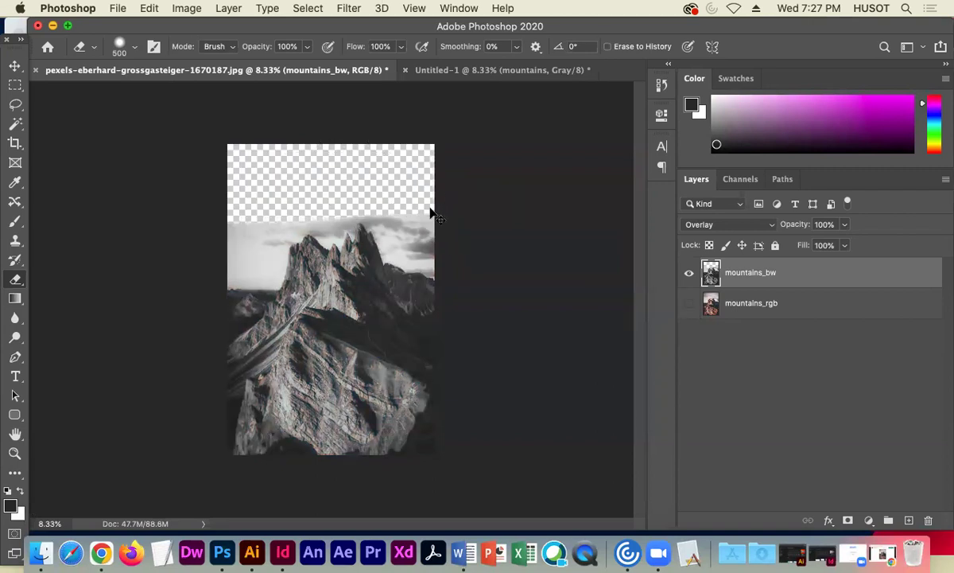
# - Examine the erased edge across the sky of mountains_bw up close
pyautogui.press('super+equal')
pyautogui.press('super+equal')
pyautogui.press('super+equal')
pyautogui.moveTo(385, 157); pyautogui.dragTo(385, 305)
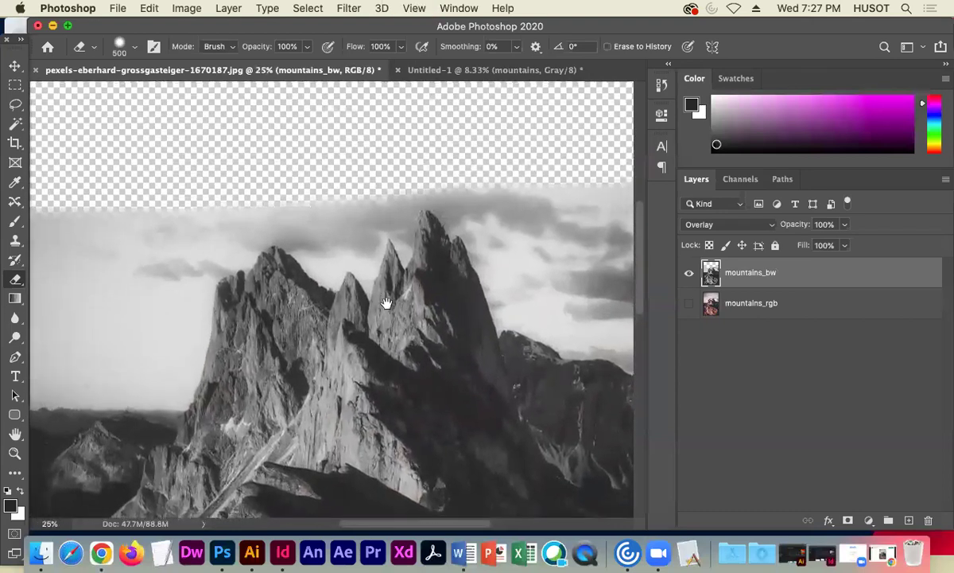
pyautogui.press('super+equal')
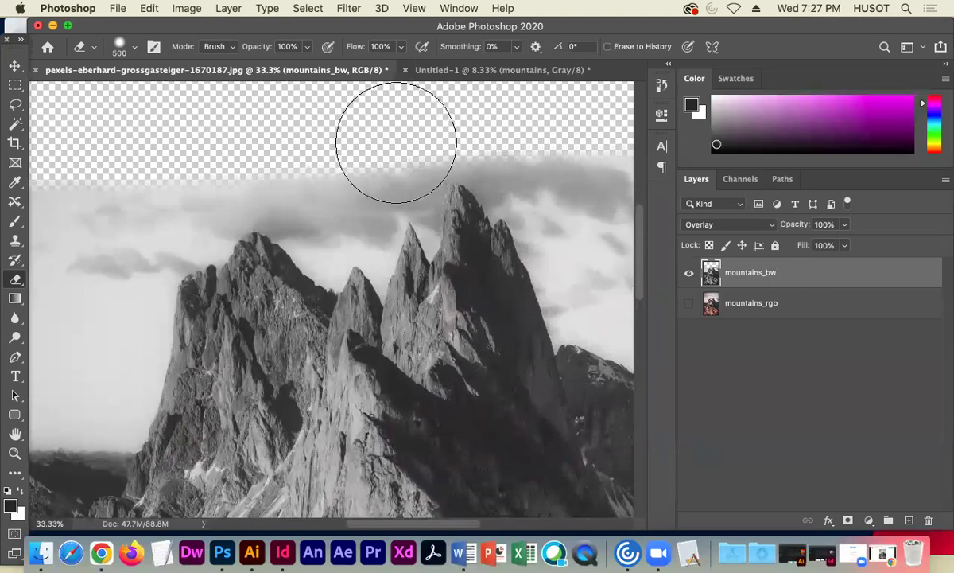
pyautogui.press('super+minus')
pyautogui.press('super+minus')
pyautogui.press('super+minus')
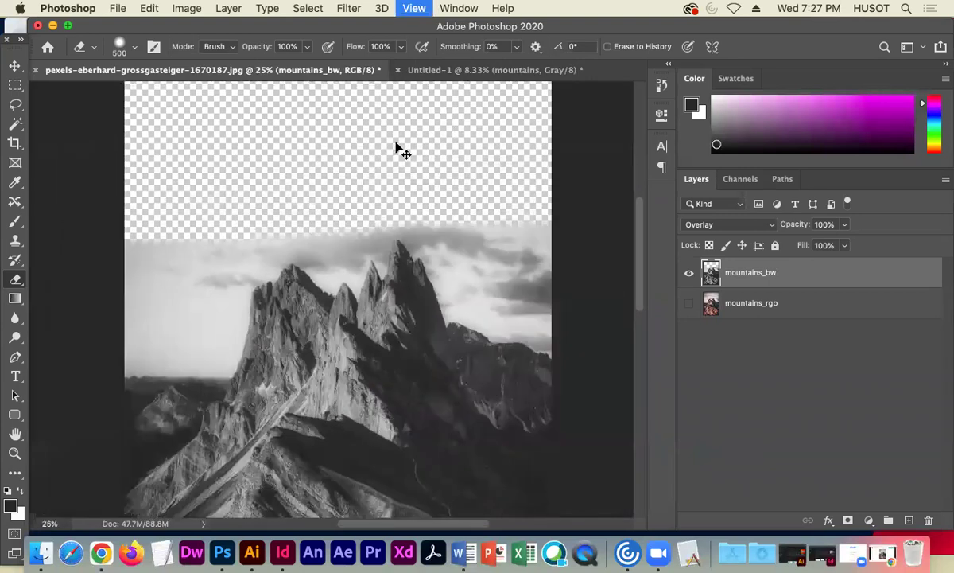
# - Lower the eraser's hardness to 11% and erase one spot at the sky's edge on mountains_bw
pyautogui.click(134, 48)
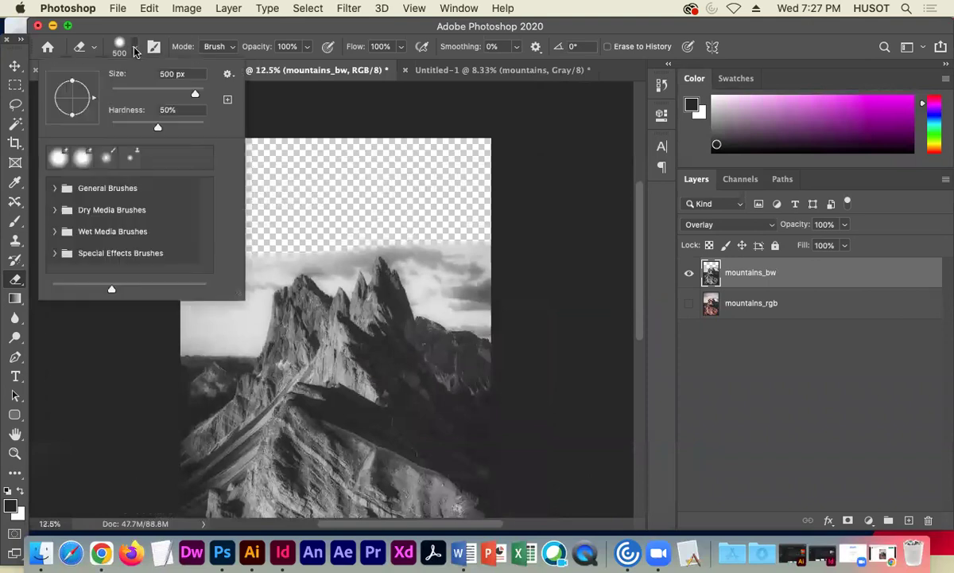
pyautogui.moveTo(156, 126); pyautogui.dragTo(122, 126)
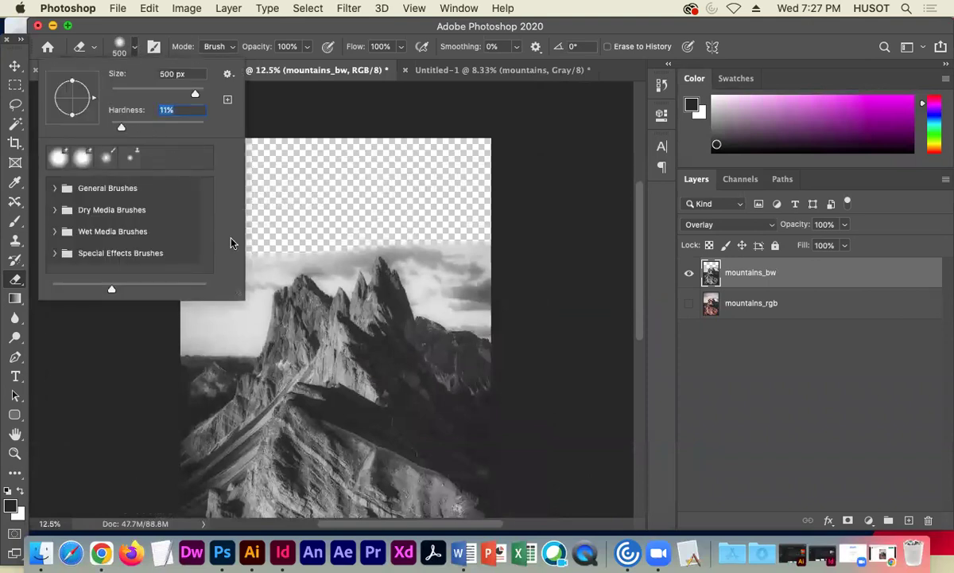
pyautogui.click(110, 46)
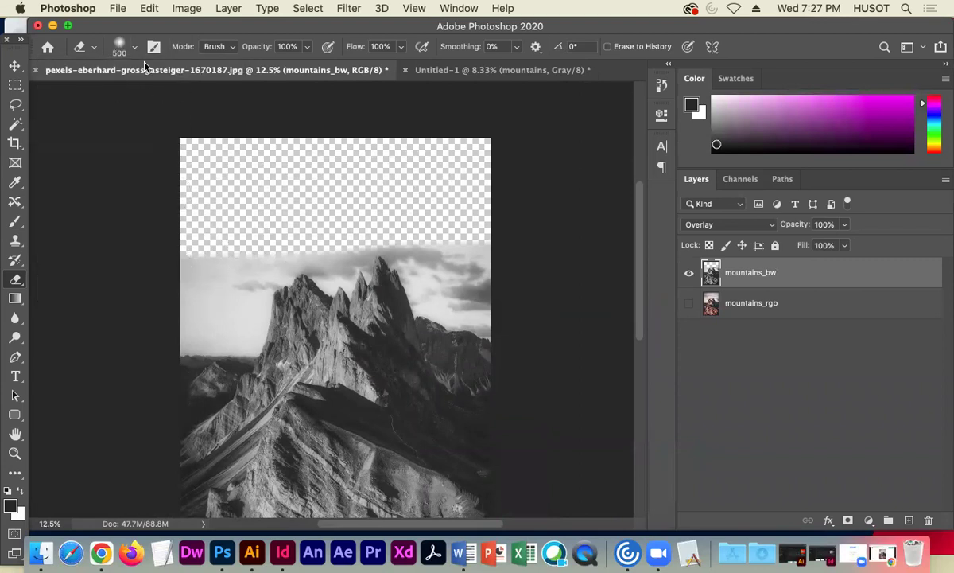
pyautogui.click(222, 253)
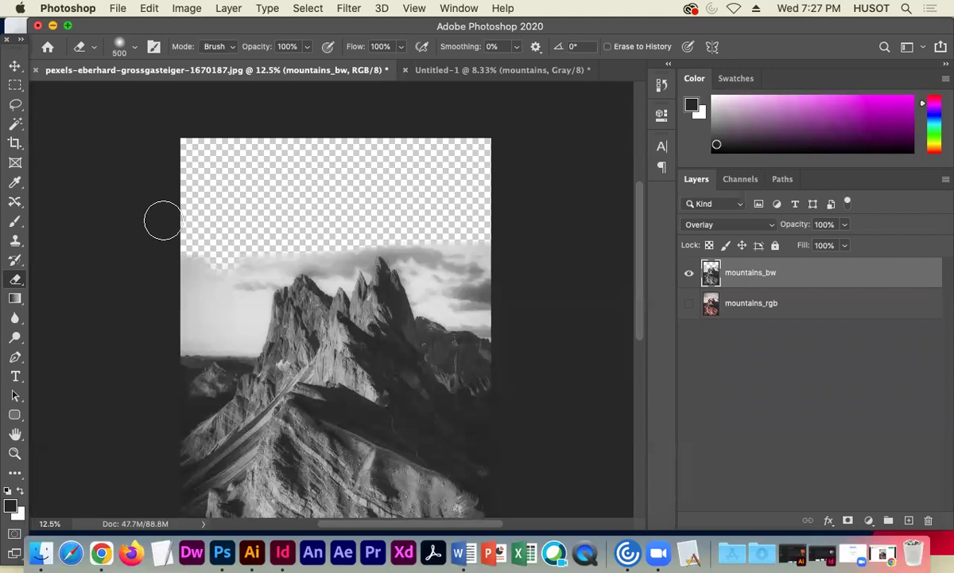
# - Compare the softness of the new erased spot with the surrounding erased edge up close
pyautogui.press('super+plus')
pyautogui.press('super+plus')
pyautogui.press('super+plus')
pyautogui.press('super+plus')
pyautogui.moveTo(152, 204)
pyautogui.mouseDown()
pyautogui.moveTo(429, 208)
pyautogui.moveTo(507, 191)
pyautogui.mouseUp()
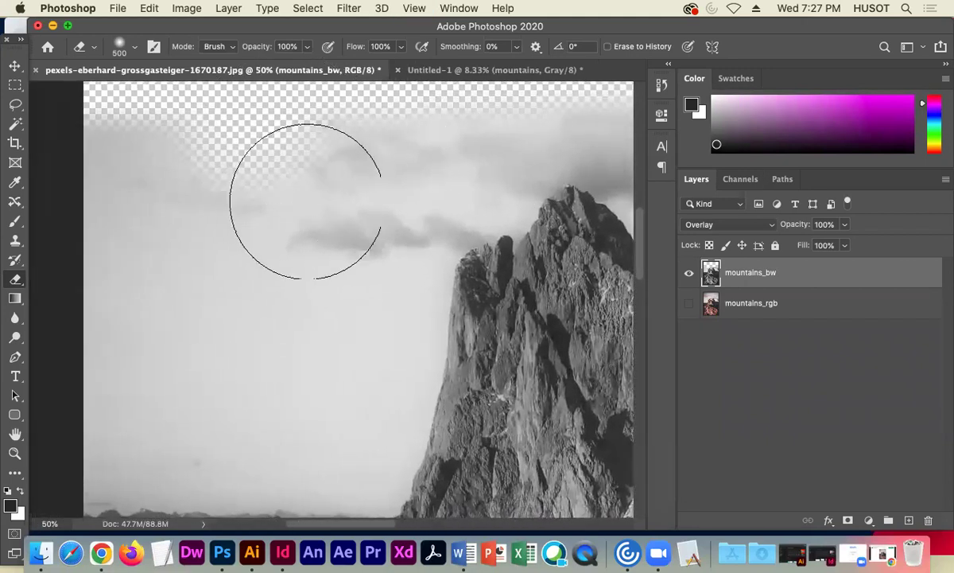
pyautogui.moveTo(192, 198)
pyautogui.mouseDown()
pyautogui.moveTo(328, 215)
pyautogui.moveTo(273, 136)
pyautogui.moveTo(215, 258)
pyautogui.moveTo(299, 143)
pyautogui.moveTo(346, 151)
pyautogui.moveTo(537, 129)
pyautogui.mouseUp()
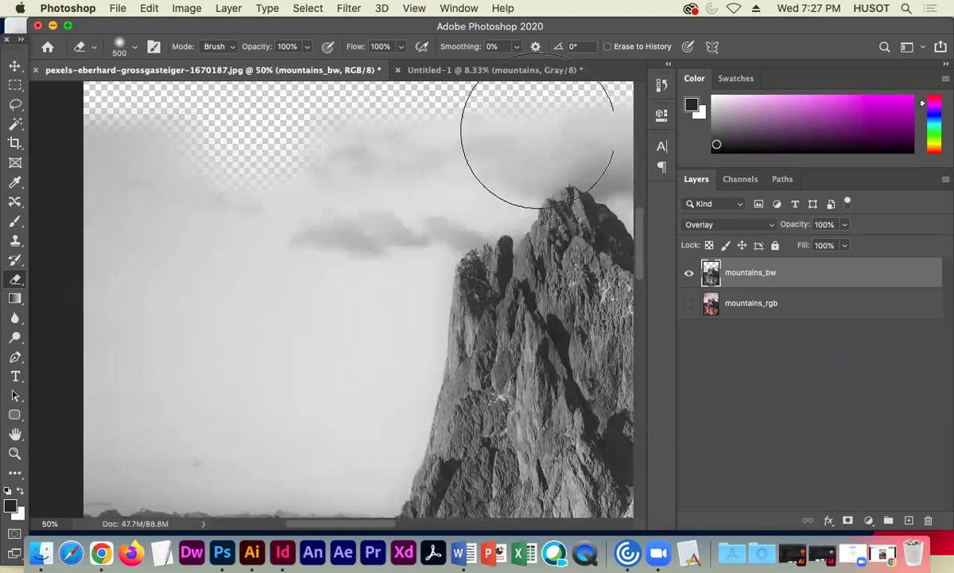
pyautogui.press('super+minus')
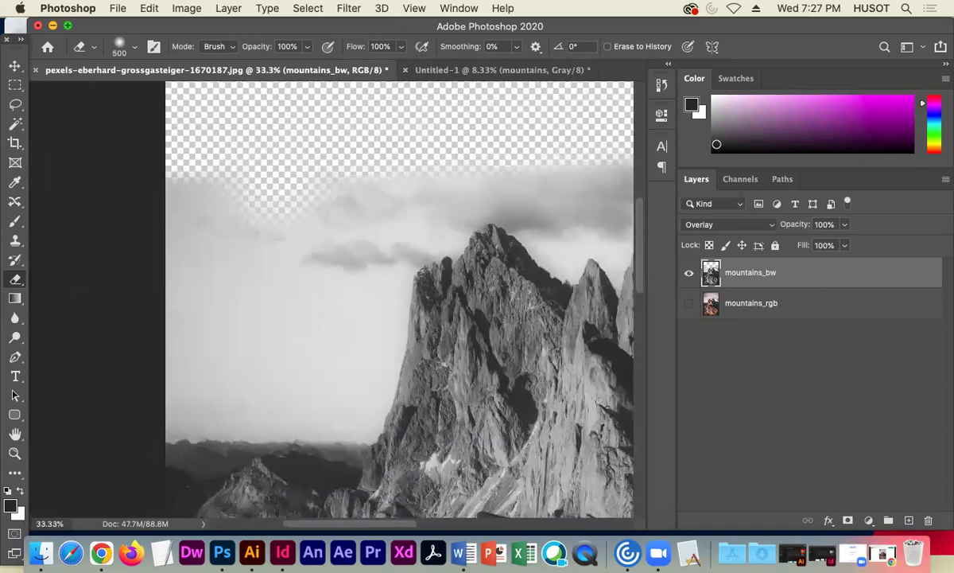
pyautogui.press('super+minus')
pyautogui.press('super+minus')
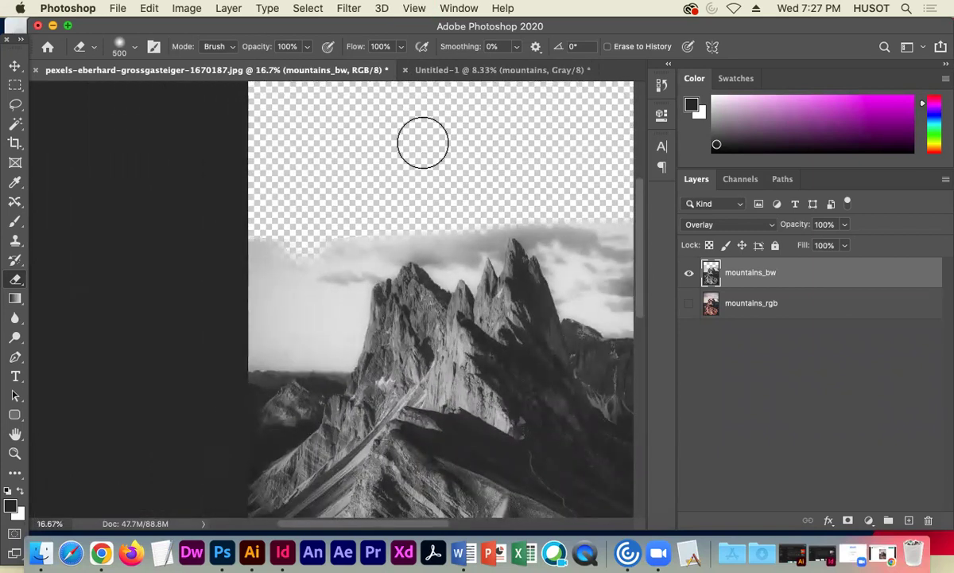
# - Enlarge the eraser brush to 2840 px and erase the sky left of the peaks on mountains_bw
pyautogui.click(134, 46)
pyautogui.moveTo(196, 96); pyautogui.dragTo(203, 94)
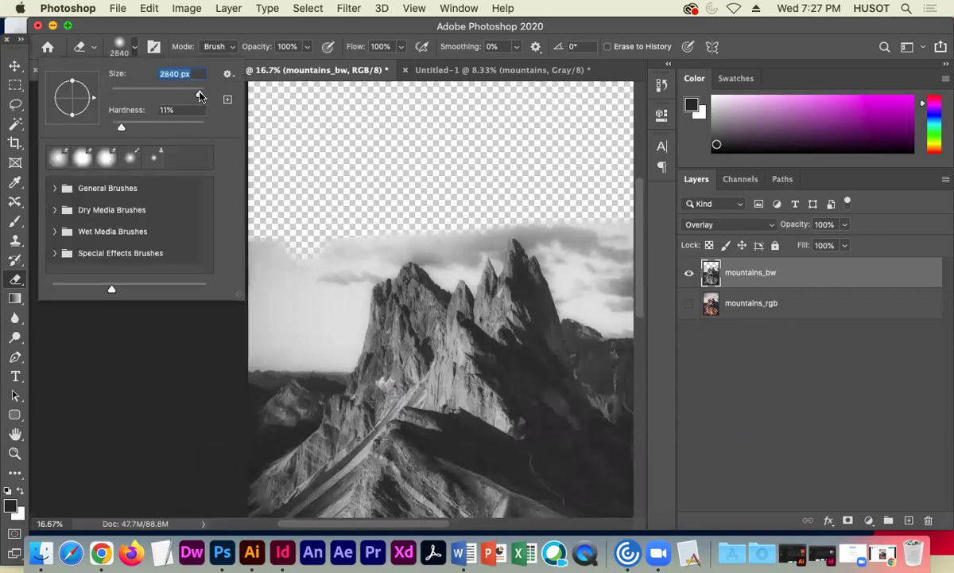
pyautogui.click(132, 53)
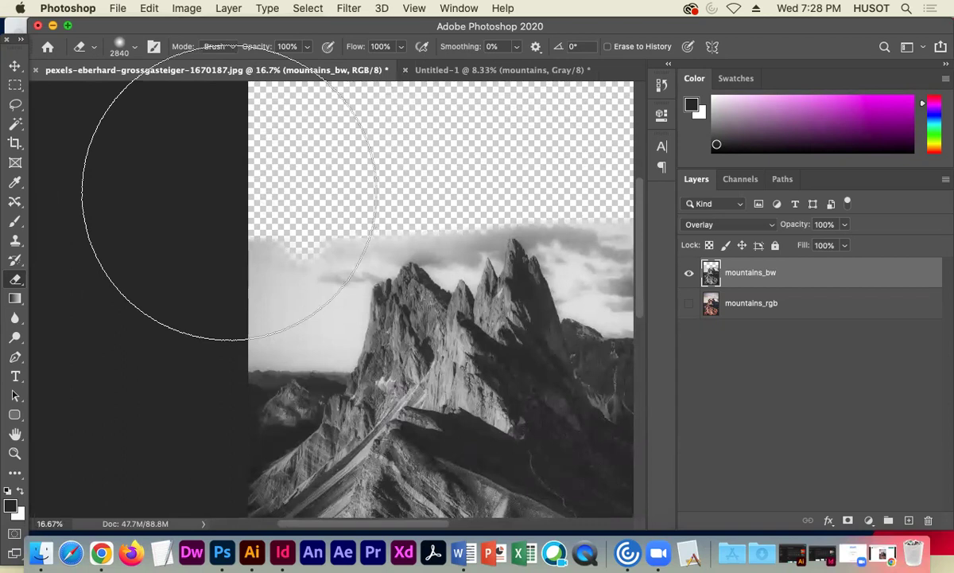
pyautogui.click(229, 192)
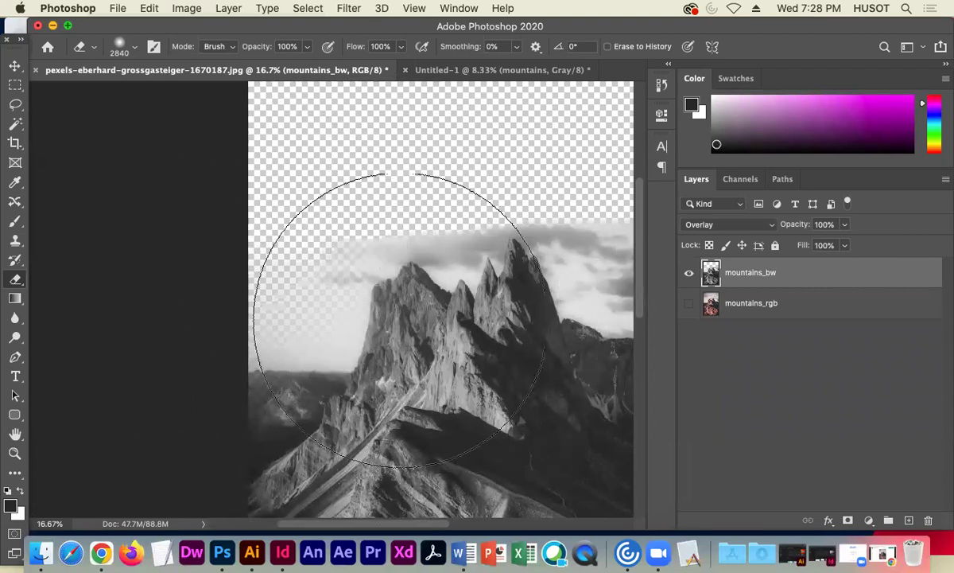
# - Show mountains_rgb again and compare the image with mountains_bw hidden and shown, leaving it shown
pyautogui.click(690, 303)
pyautogui.click(688, 273)
pyautogui.click(688, 273)
pyautogui.click(688, 273)
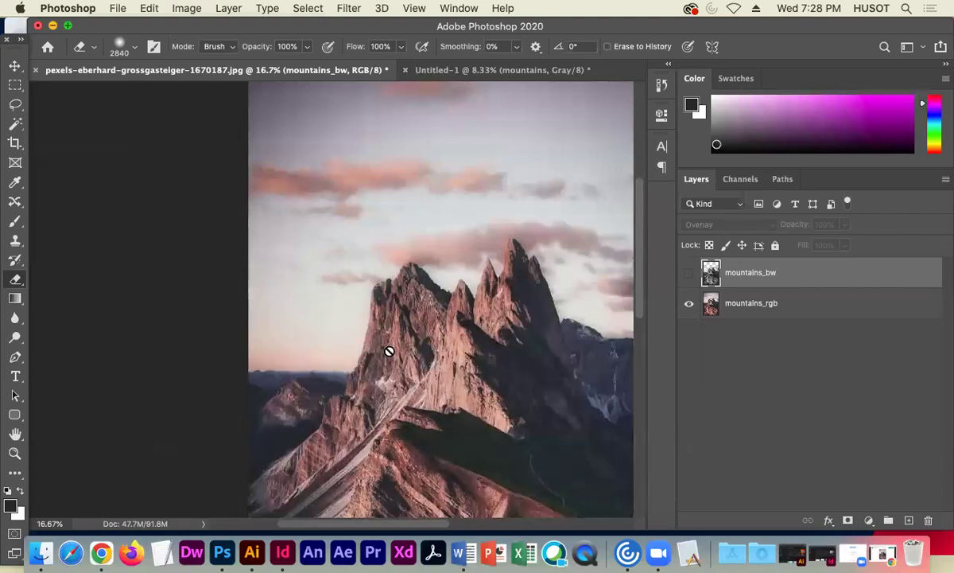
pyautogui.click(688, 272)
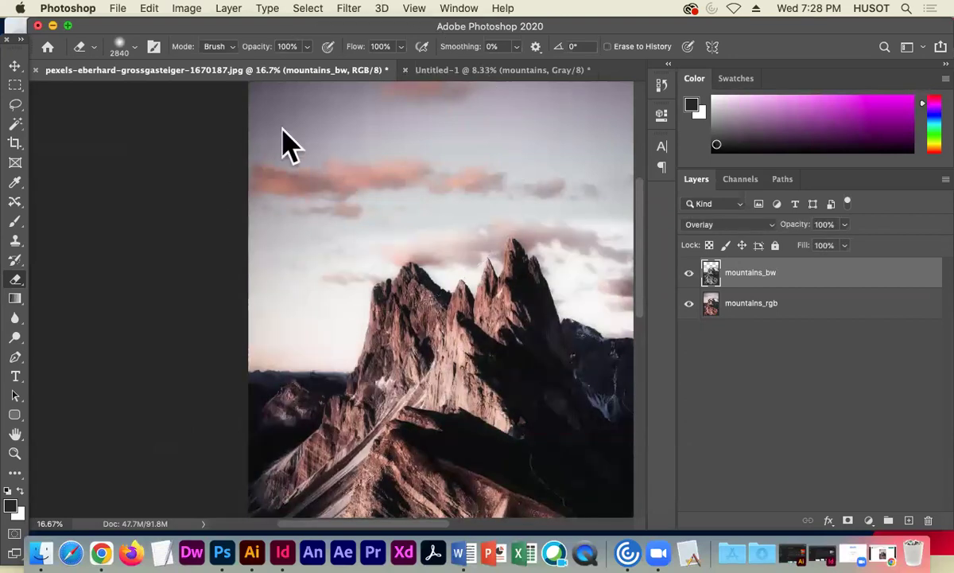
# - Review the eraser's size and hardness settings, and toggle mountains_bw off and on to check the erased sky
pyautogui.click(140, 47)
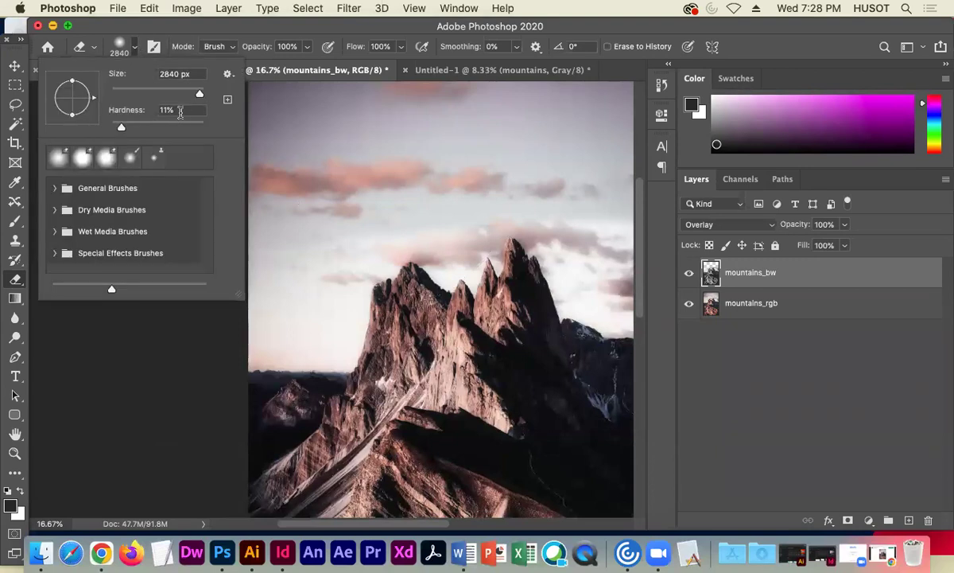
pyautogui.click(118, 48)
pyautogui.click(127, 48)
pyautogui.click(115, 48)
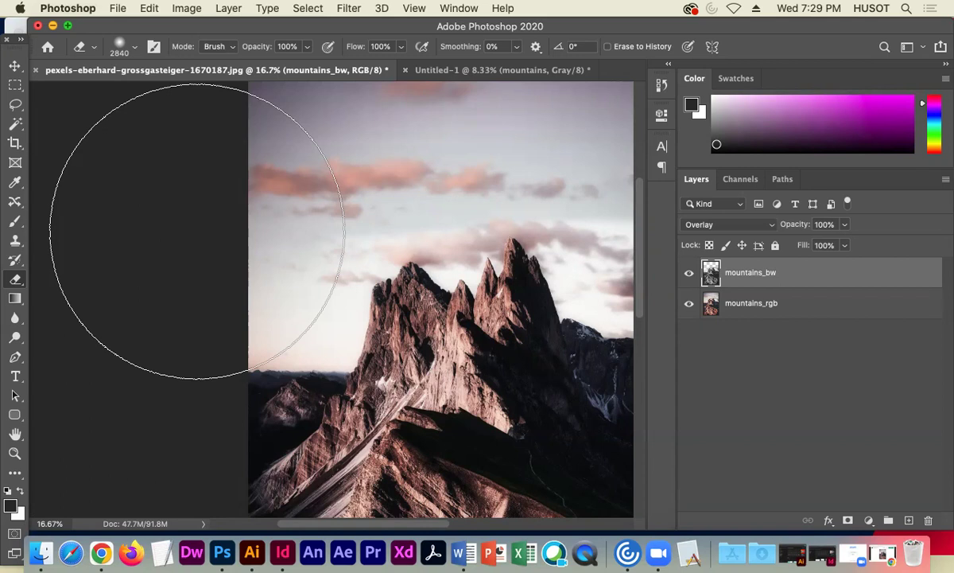
pyautogui.click(688, 277)
pyautogui.click(689, 277)
pyautogui.click(689, 277)
pyautogui.click(689, 277)
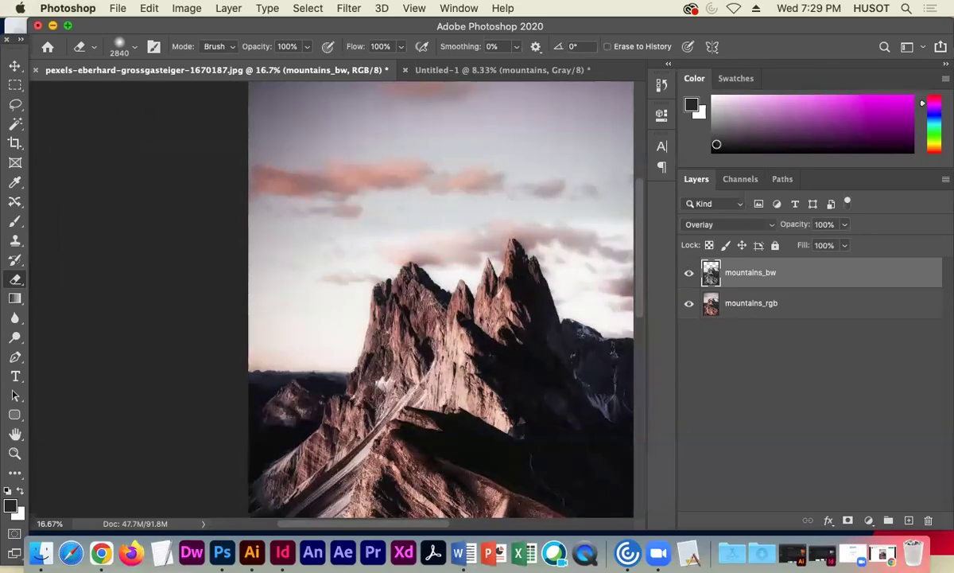
# - Reduce the eraser brush to 1040 px and erase the remaining sky and clouds around the peaks on mountains_bw
pyautogui.click(133, 48)
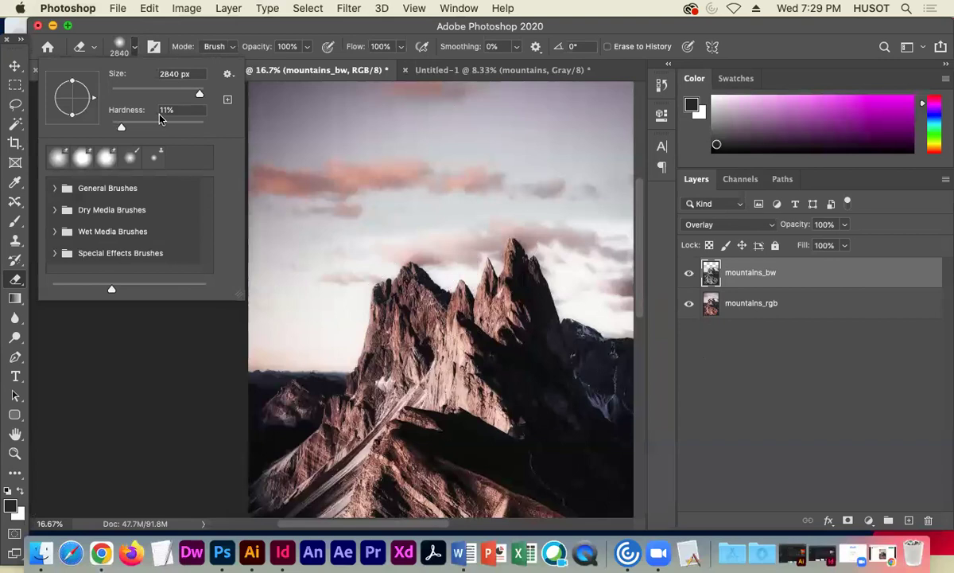
pyautogui.moveTo(202, 96); pyautogui.dragTo(195, 94)
pyautogui.click(300, 275)
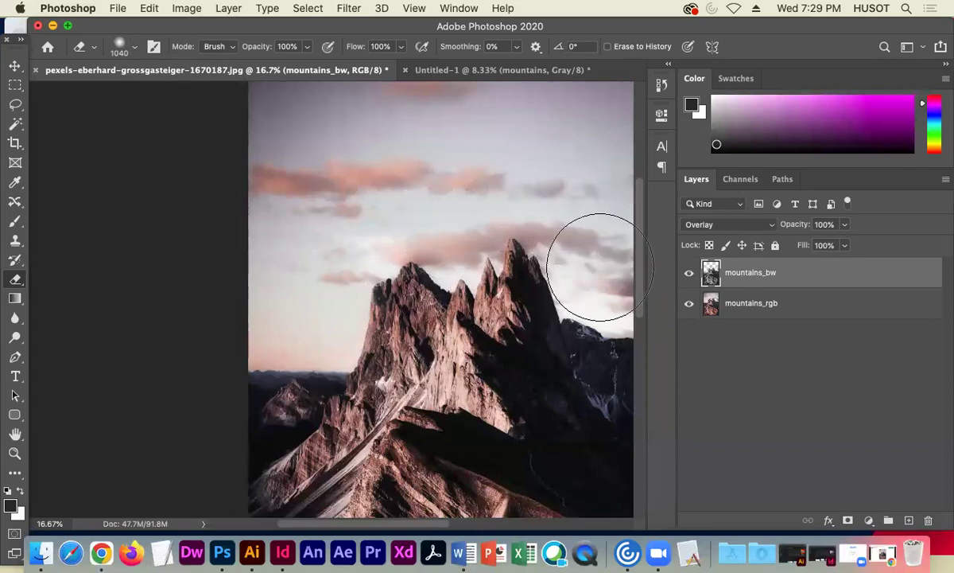
# - Toggle mountains_bw off and on repeatedly to check the sky around the peaks for areas still needing erasing, leaving it shown
pyautogui.click(689, 274)
pyautogui.click(689, 274)
pyautogui.click(690, 274)
pyautogui.click(689, 273)
pyautogui.click(689, 273)
pyautogui.click(689, 274)
pyautogui.click(689, 273)
pyautogui.click(689, 273)
pyautogui.click(690, 273)
pyautogui.click(690, 274)
pyautogui.click(689, 274)
pyautogui.click(690, 273)
pyautogui.click(689, 273)
pyautogui.click(689, 274)
pyautogui.click(690, 273)
pyautogui.click(690, 274)
pyautogui.click(690, 274)
pyautogui.click(689, 274)
pyautogui.click(690, 274)
pyautogui.click(690, 273)
pyautogui.click(689, 274)
pyautogui.click(689, 274)
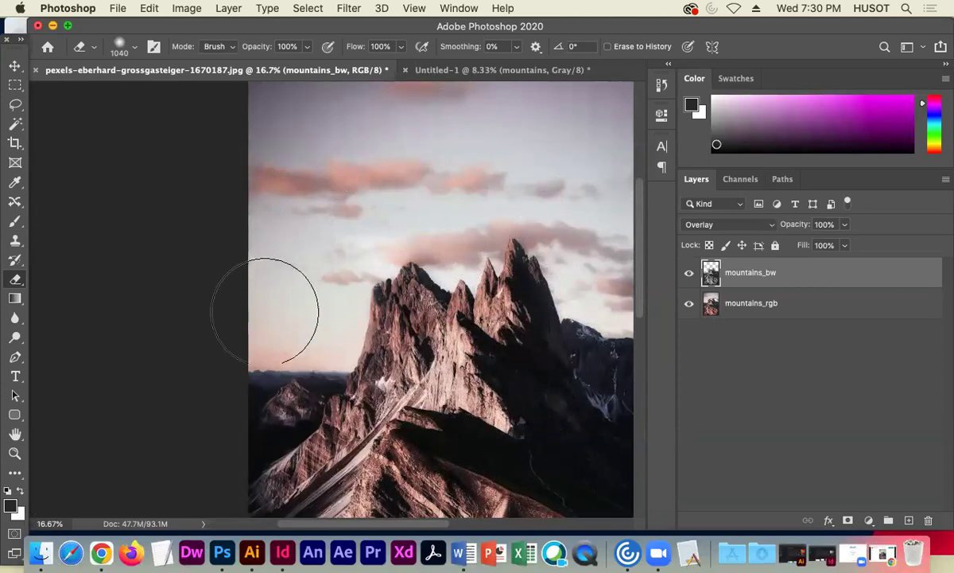
pyautogui.click(689, 274)
pyautogui.click(691, 274)
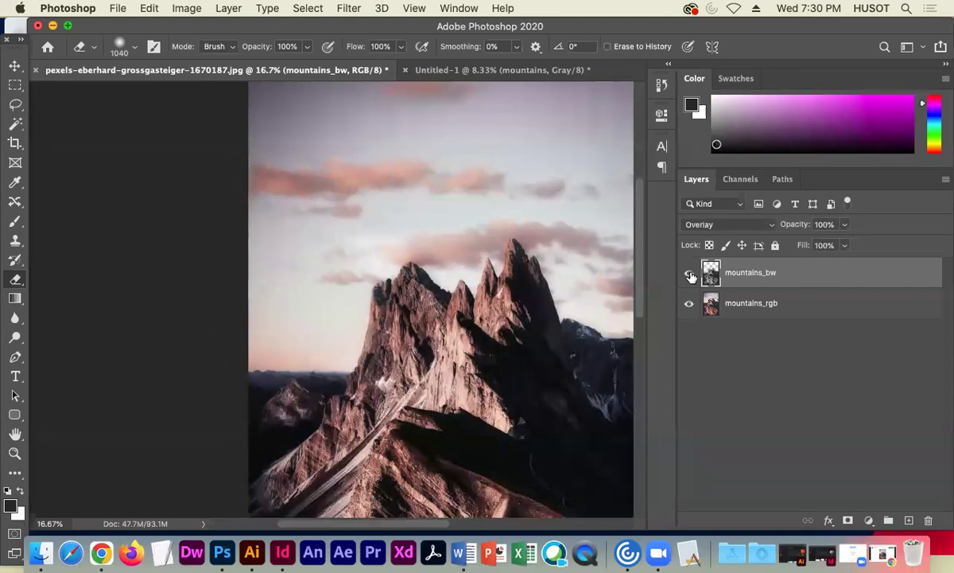
# - Compare the wider image with mountains_bw hidden and shown to judge the Overlay effect on the mountains, leaving the layer shown
pyautogui.press('super+minus')
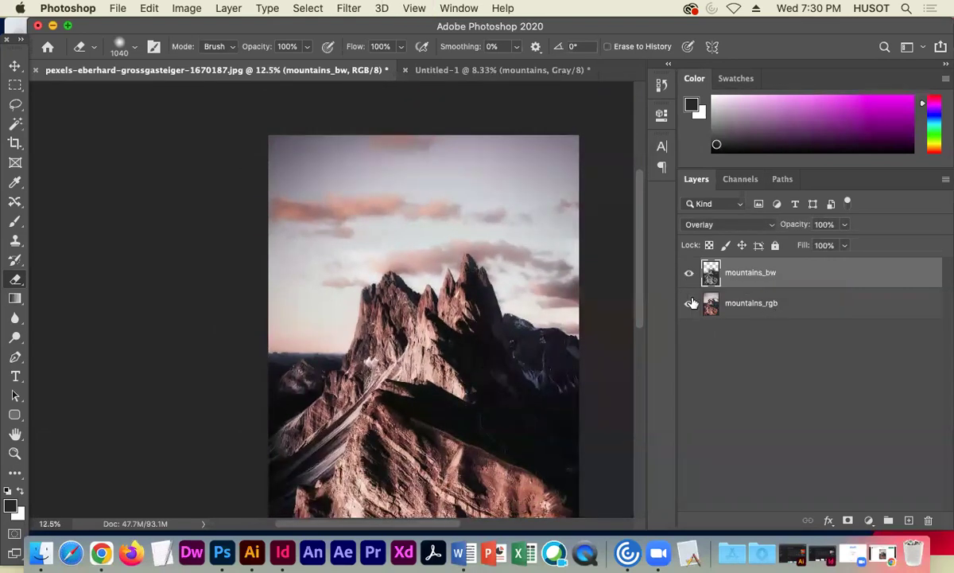
pyautogui.click(689, 274)
pyautogui.click(689, 275)
pyautogui.click(688, 274)
pyautogui.click(689, 275)
pyautogui.click(689, 274)
pyautogui.click(689, 274)
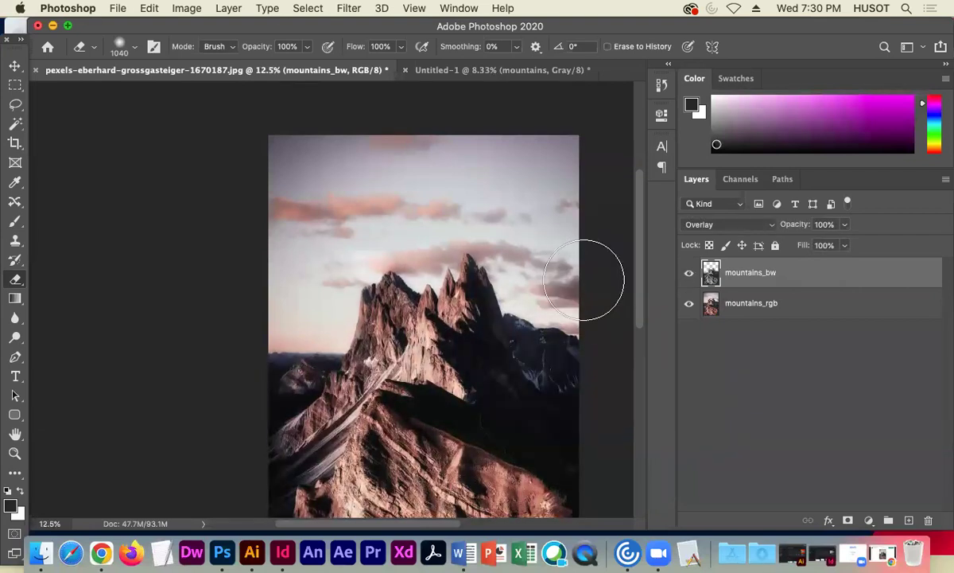
pyautogui.click(688, 274)
pyautogui.click(688, 275)
pyautogui.click(689, 275)
pyautogui.click(689, 275)
pyautogui.click(689, 275)
pyautogui.click(689, 275)
pyautogui.click(689, 275)
pyautogui.click(689, 276)
pyautogui.click(690, 276)
pyautogui.click(690, 276)
# - Duplicate the mountains_rgb layer within the same document as "mountains_rgb copy"
pyautogui.click(816, 305)
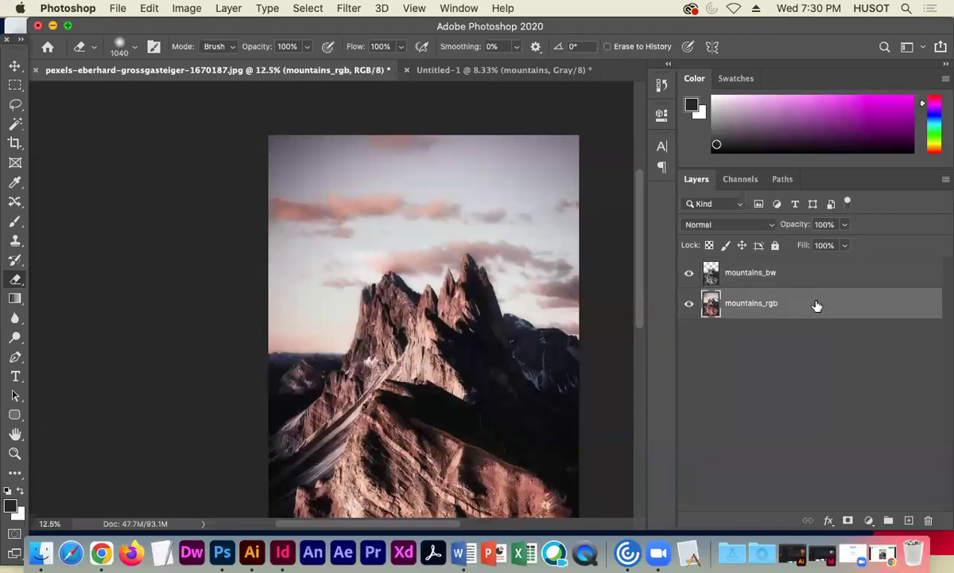
pyautogui.rightClick(816, 305)
pyautogui.click(698, 367)
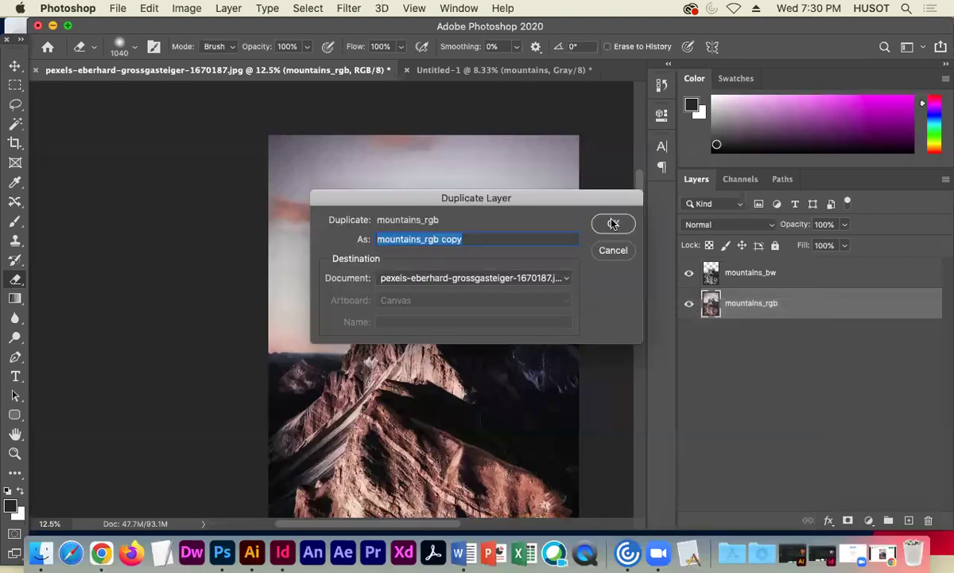
pyautogui.click(613, 224)
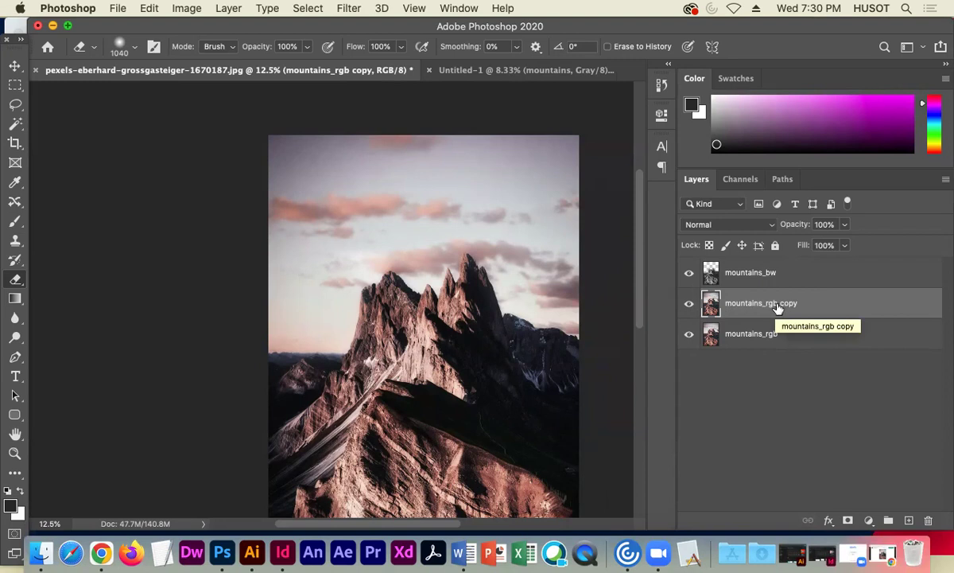
# - Hide mountains_bw and set the blend mode of the mountains_rgb copy layer to Color Burn
pyautogui.click(690, 274)
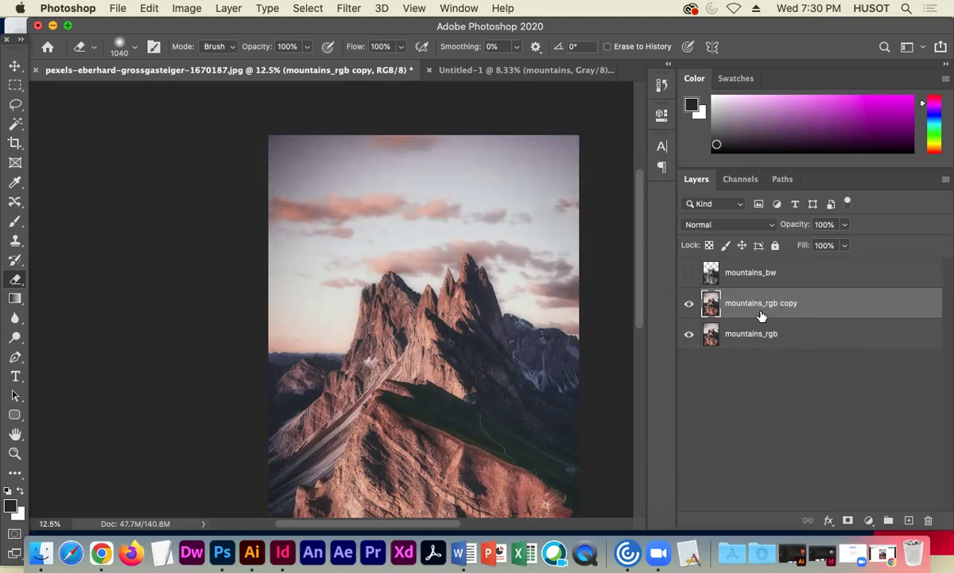
pyautogui.click(736, 222)
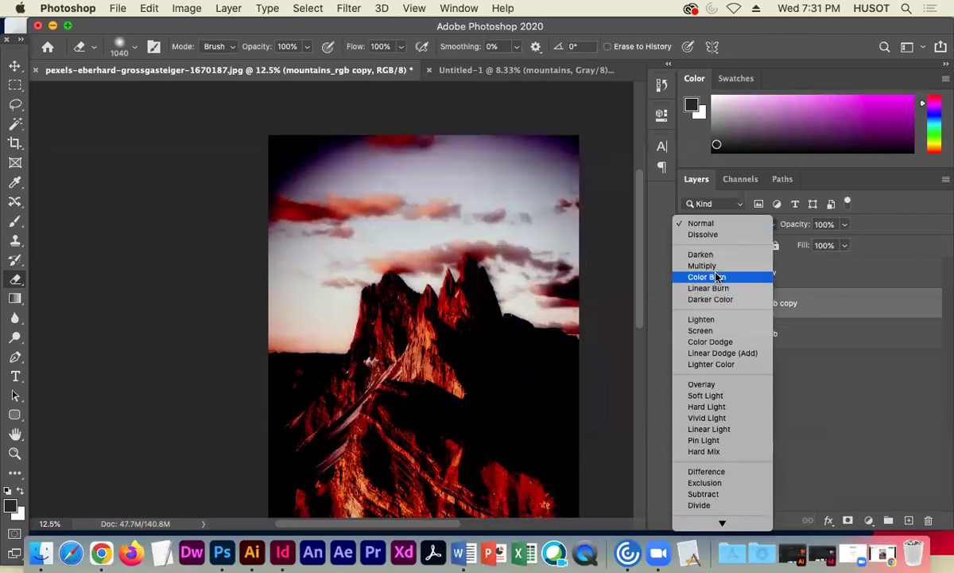
pyautogui.click(716, 277)
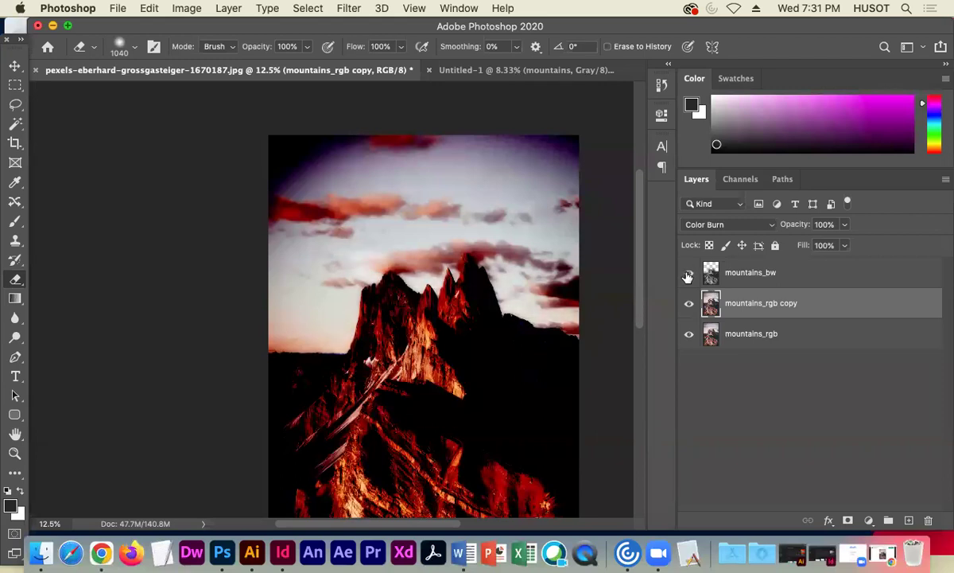
pyautogui.click(688, 273)
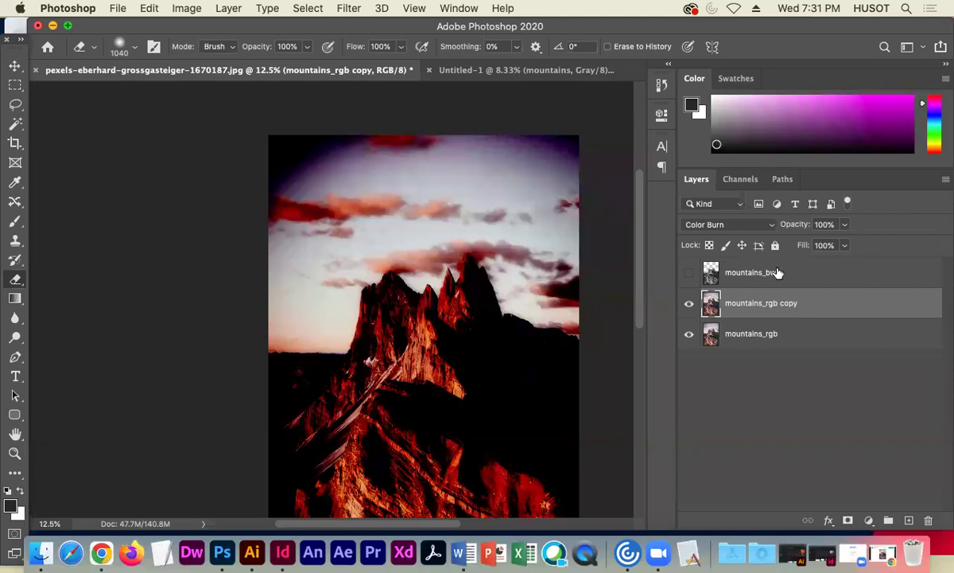
# - Rename the mountains_rgb copy layer to "mountains_burn"
pyautogui.doubleClick(772, 304)
pyautogui.click(785, 303)
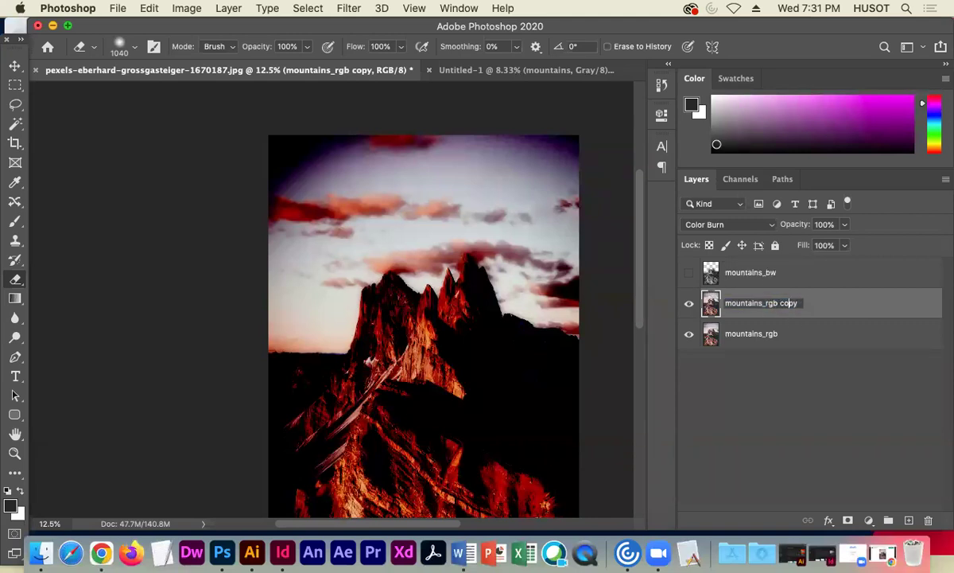
pyautogui.press('BackSpace')
pyautogui.press('BackSpace')
pyautogui.press('BackSpace')
pyautogui.press('BackSpace')
pyautogui.press('BackSpace')
pyautogui.press('BackSpace')
pyautogui.press('BackSpace')
pyautogui.press('BackSpace')
pyautogui.write('burn')
pyautogui.press('Return')
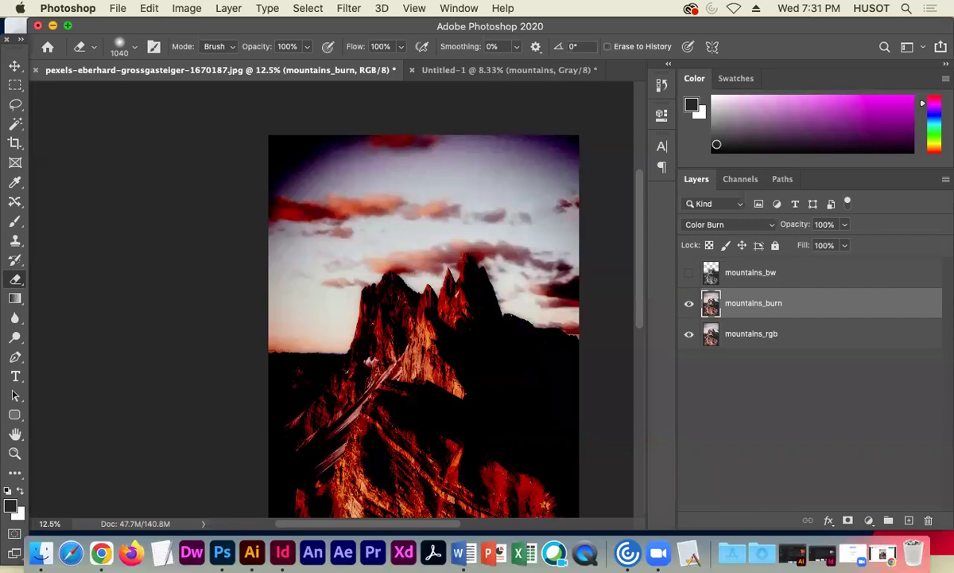
# - Toggle the mountains_burn layer repeatedly to compare the image with and without Color Burn, leaving it hidden
pyautogui.click(690, 303)
pyautogui.click(689, 305)
pyautogui.click(689, 304)
pyautogui.click(690, 305)
pyautogui.click(689, 305)
pyautogui.click(689, 304)
pyautogui.click(690, 305)
# - Toggle the mountains_bw layer repeatedly to judge its Overlay effect without the burn layer, leaving it hidden
pyautogui.click(688, 275)
pyautogui.click(688, 275)
pyautogui.click(687, 275)
pyautogui.click(688, 276)
pyautogui.click(687, 275)
pyautogui.click(688, 276)
pyautogui.click(688, 275)
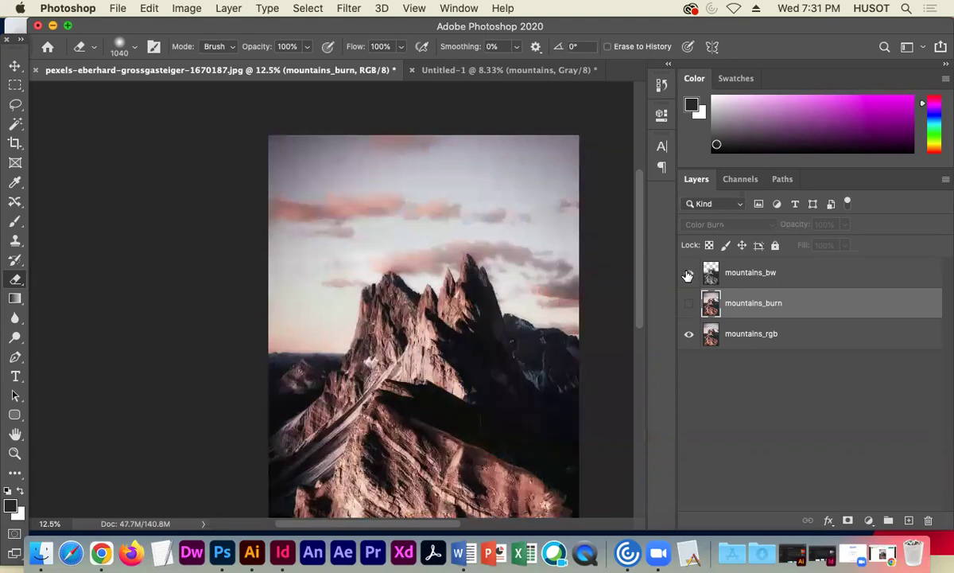
pyautogui.click(687, 276)
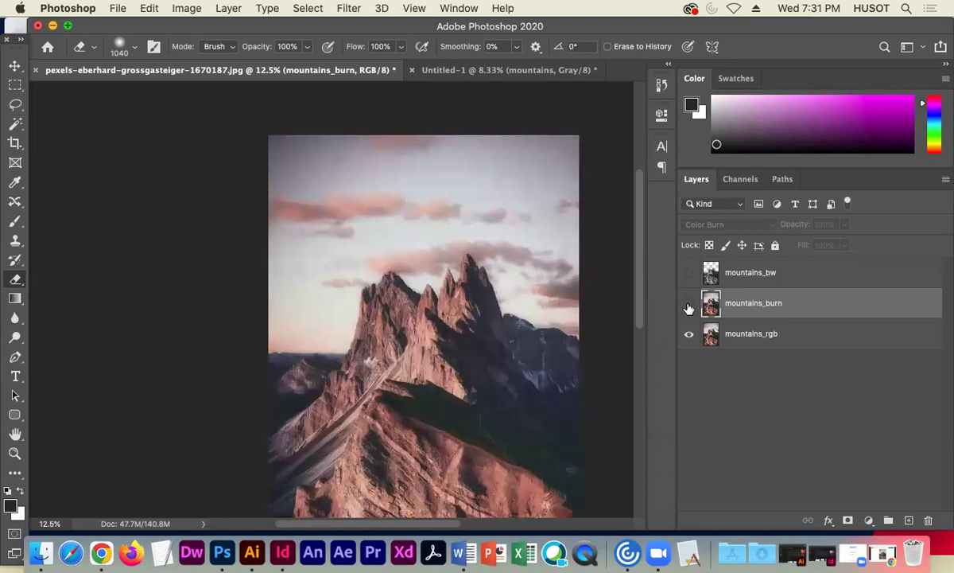
# - Show mountains_burn and erase its sky, peaks and upper slopes with the 1040 px eraser, keeping only the foreground rock
pyautogui.click(688, 305)
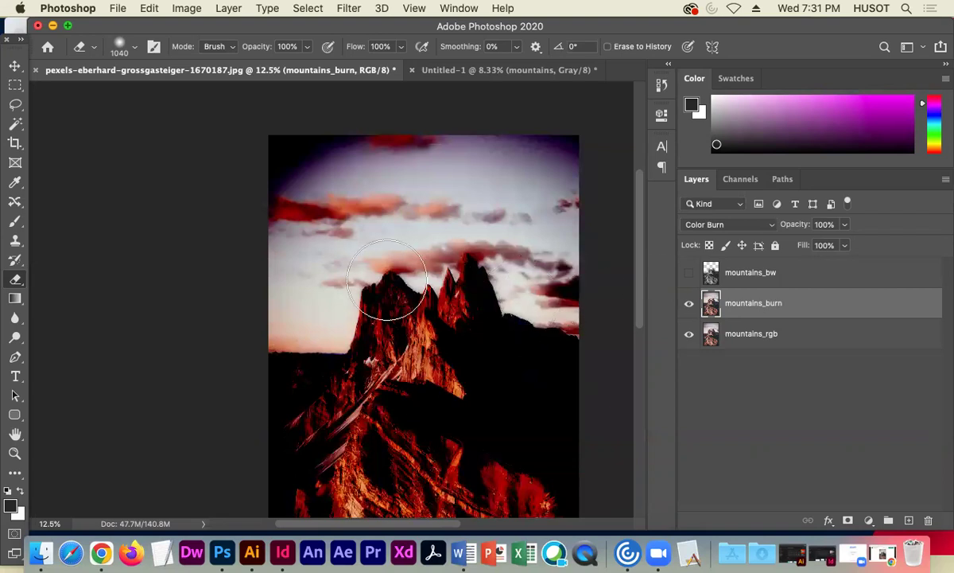
pyautogui.click(689, 306)
pyautogui.click(688, 306)
pyautogui.scroll(3, 640, 297)
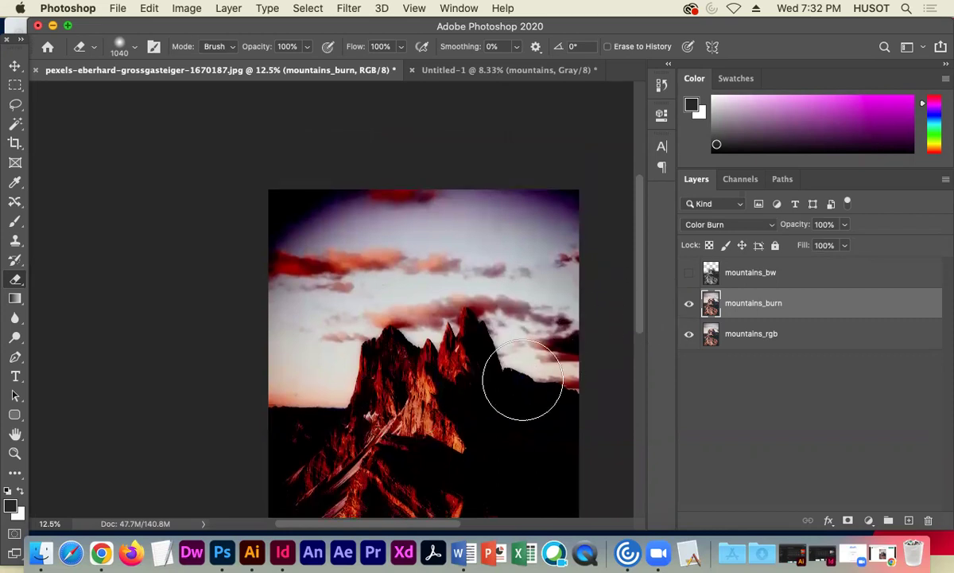
pyautogui.scroll(-8, 525, 377)
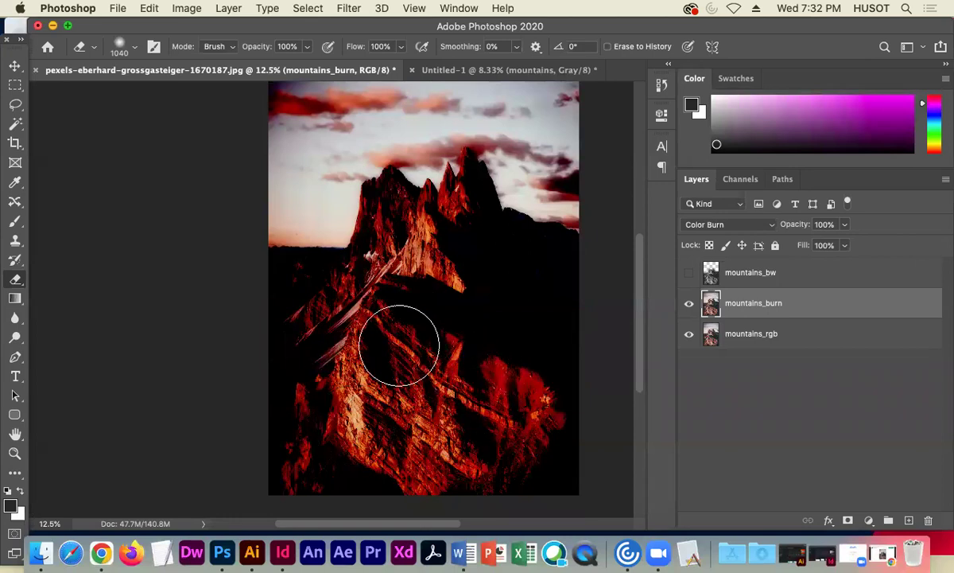
pyautogui.moveTo(575, 347)
pyautogui.mouseDown()
pyautogui.moveTo(500, 294)
pyautogui.moveTo(369, 262)
pyautogui.moveTo(277, 273)
pyautogui.moveTo(411, 292)
pyautogui.moveTo(564, 337)
pyautogui.moveTo(276, 251)
pyautogui.moveTo(605, 240)
pyautogui.moveTo(393, 174)
pyautogui.moveTo(276, 184)
pyautogui.moveTo(548, 204)
pyautogui.moveTo(585, 182)
pyautogui.moveTo(393, 99)
pyautogui.moveTo(278, 102)
pyautogui.moveTo(590, 101)
pyautogui.moveTo(302, 149)
pyautogui.moveTo(263, 189)
pyautogui.moveTo(508, 175)
pyautogui.moveTo(584, 228)
pyautogui.moveTo(425, 191)
pyautogui.moveTo(366, 202)
pyautogui.moveTo(346, 218)
pyautogui.moveTo(391, 194)
pyautogui.moveTo(582, 317)
pyautogui.moveTo(568, 337)
pyautogui.moveTo(454, 278)
pyautogui.moveTo(550, 317)
pyautogui.moveTo(579, 194)
pyautogui.moveTo(556, 88)
pyautogui.moveTo(291, 89)
pyautogui.moveTo(287, 205)
pyautogui.moveTo(400, 210)
pyautogui.moveTo(524, 260)
pyautogui.moveTo(387, 245)
pyautogui.moveTo(480, 264)
pyautogui.moveTo(545, 244)
pyautogui.moveTo(485, 236)
pyautogui.moveTo(534, 247)
pyautogui.mouseUp()
pyautogui.moveTo(597, 384)
pyautogui.mouseDown()
pyautogui.moveTo(379, 223)
pyautogui.moveTo(503, 321)
pyautogui.moveTo(594, 365)
pyautogui.moveTo(399, 254)
pyautogui.moveTo(505, 341)
pyautogui.moveTo(590, 381)
pyautogui.moveTo(506, 348)
pyautogui.moveTo(388, 230)
pyautogui.moveTo(203, 382)
pyautogui.moveTo(331, 243)
pyautogui.moveTo(360, 225)
pyautogui.moveTo(313, 288)
pyautogui.moveTo(219, 374)
pyautogui.moveTo(351, 265)
pyautogui.moveTo(311, 257)
pyautogui.moveTo(266, 254)
pyautogui.mouseUp()
pyautogui.moveTo(190, 275)
pyautogui.mouseDown()
pyautogui.moveTo(308, 245)
pyautogui.moveTo(316, 307)
pyautogui.moveTo(335, 254)
pyautogui.moveTo(240, 355)
pyautogui.moveTo(347, 257)
pyautogui.moveTo(267, 334)
pyautogui.moveTo(226, 348)
pyautogui.moveTo(329, 285)
pyautogui.moveTo(378, 215)
pyautogui.moveTo(294, 320)
pyautogui.moveTo(236, 353)
pyautogui.moveTo(265, 339)
pyautogui.mouseUp()
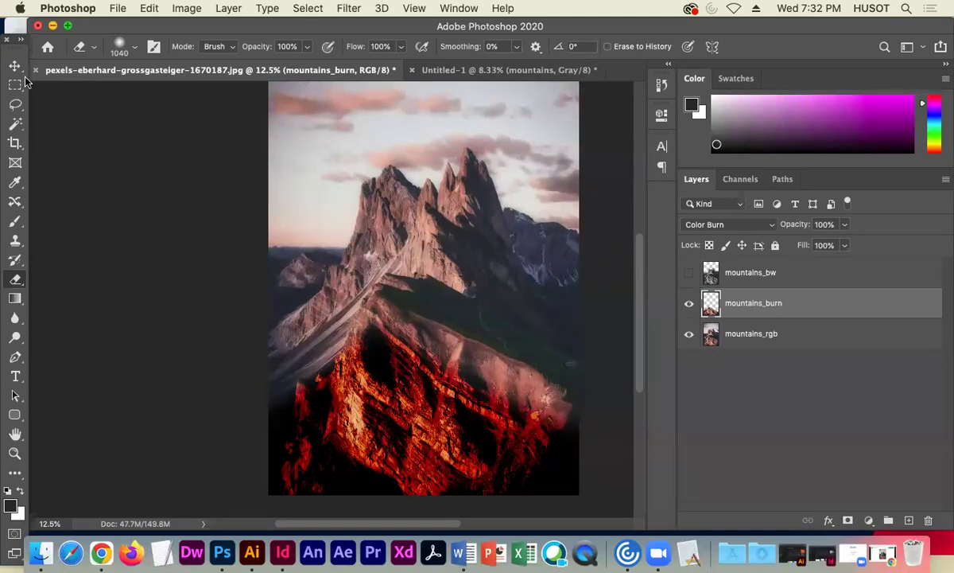
# - Toggle mountains_burn to compare the foreground rock with and without the burn effect, leaving the layer shown
pyautogui.click(689, 305)
pyautogui.click(689, 305)
pyautogui.click(689, 305)
pyautogui.click(688, 304)
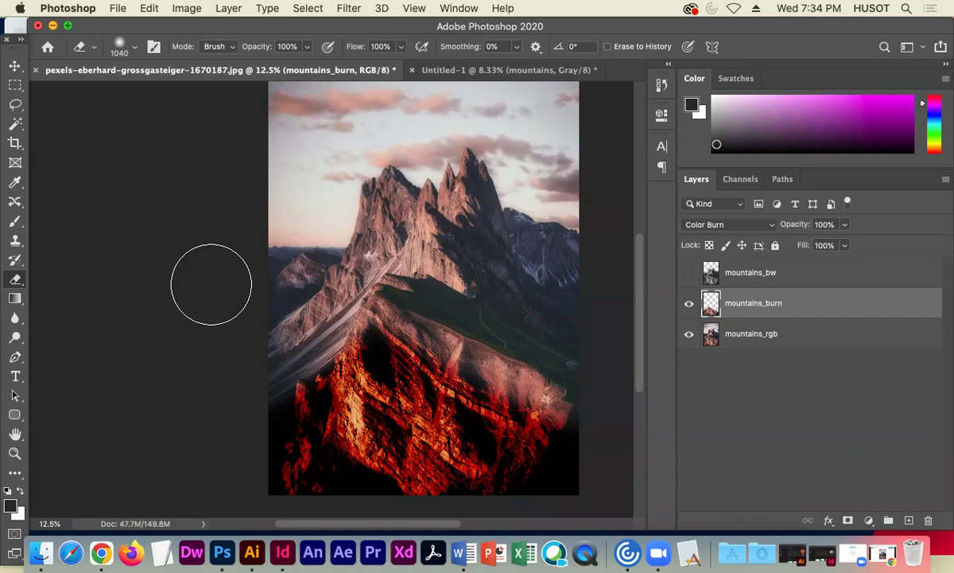
pyautogui.press('super+z')
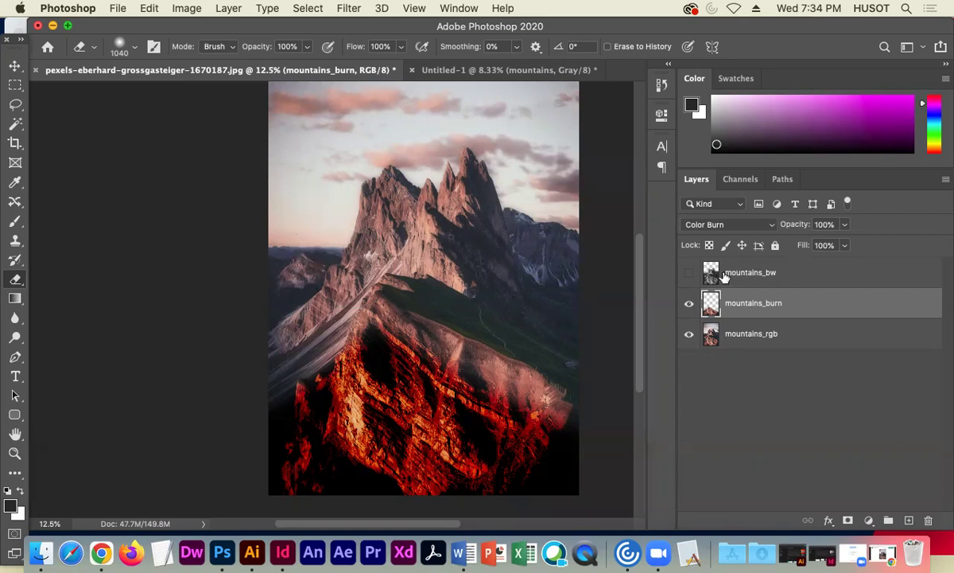
# - Show mountains_bw and try mountains_burn stacked above it, returning mountains_burn to its place beneath it
pyautogui.click(688, 273)
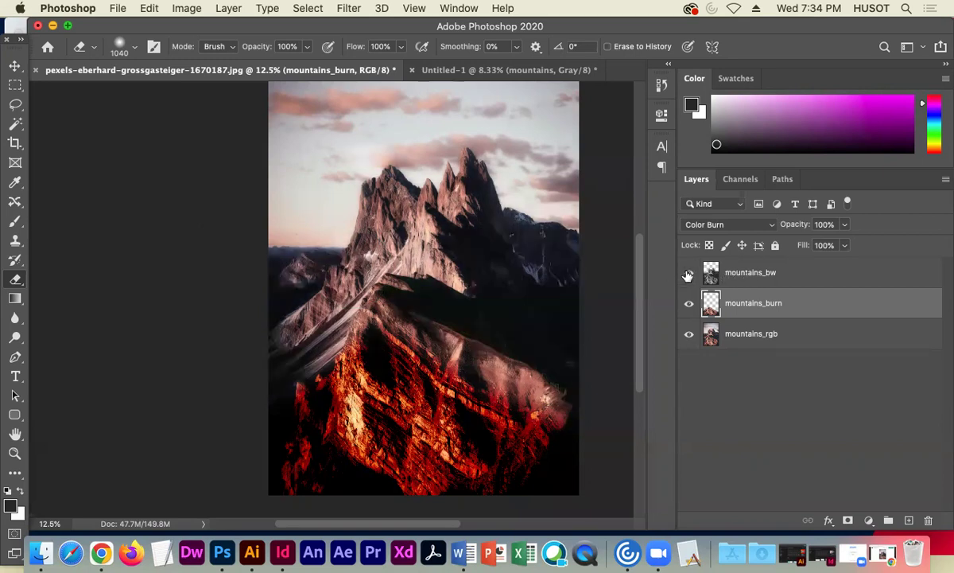
pyautogui.moveTo(800, 311); pyautogui.dragTo(803, 269)
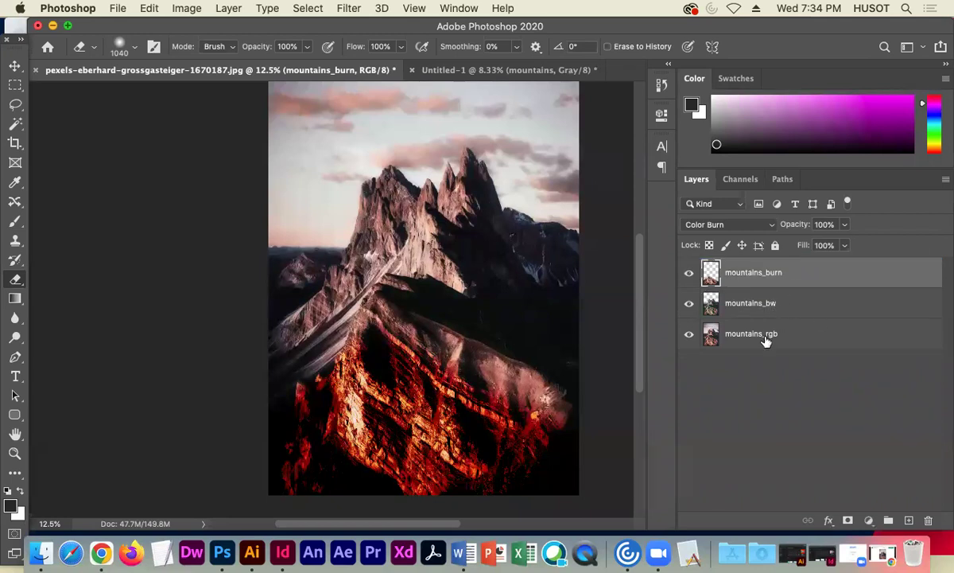
pyautogui.moveTo(813, 273); pyautogui.dragTo(815, 307)
pyautogui.moveTo(477, 445)
pyautogui.mouseDown()
pyautogui.moveTo(496, 458)
pyautogui.moveTo(481, 473)
pyautogui.moveTo(458, 452)
pyautogui.moveTo(466, 435)
pyautogui.moveTo(426, 420)
pyautogui.mouseUp()
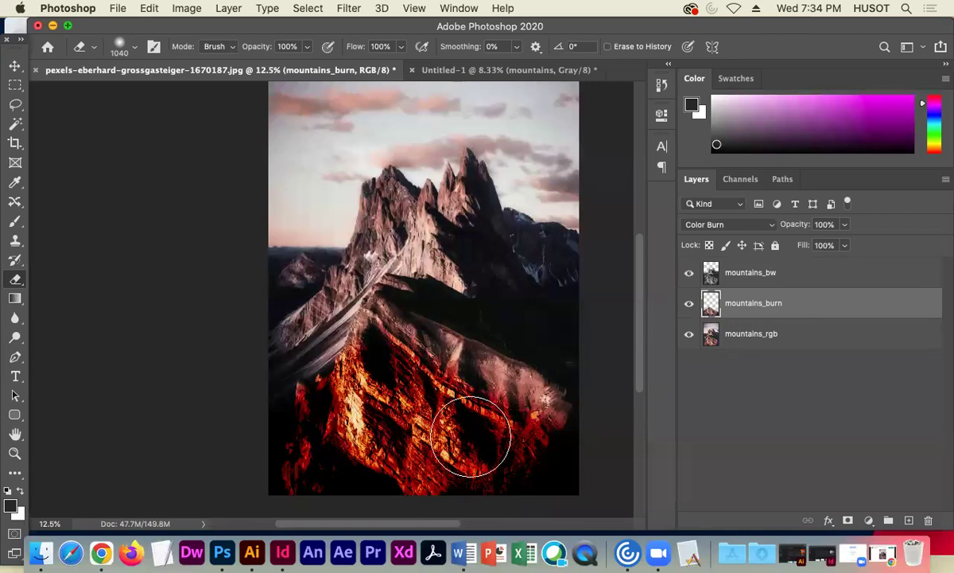
# - With mountains_bw shown, toggle mountains_burn repeatedly to judge the burn on the foreground rock, leaving it shown
pyautogui.click(689, 306)
pyautogui.click(689, 305)
pyautogui.click(689, 305)
pyautogui.click(689, 305)
pyautogui.click(689, 305)
pyautogui.click(689, 305)
pyautogui.click(689, 305)
pyautogui.click(689, 306)
pyautogui.click(689, 305)
pyautogui.click(690, 305)
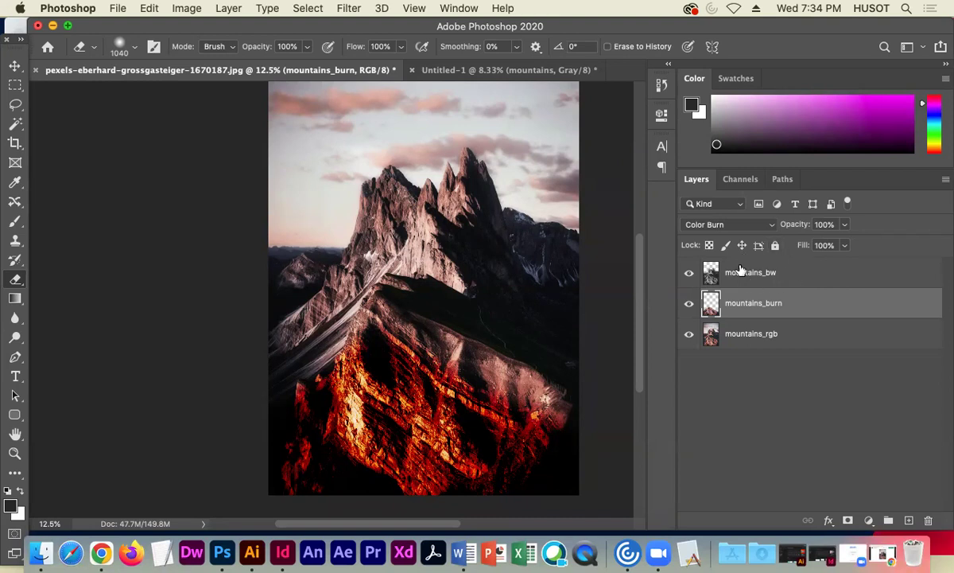
# - Toggle mountains_bw repeatedly to judge the Overlay contrast over the burned foreground, leaving it shown
pyautogui.click(689, 275)
pyautogui.click(689, 275)
pyautogui.click(689, 275)
pyautogui.click(689, 276)
pyautogui.click(689, 275)
pyautogui.click(689, 275)
pyautogui.click(688, 276)
pyautogui.click(688, 275)
# - Try mountains_burn above mountains_bw, compare it hidden and shown, and move it back beneath mountains_bw
pyautogui.moveTo(813, 307); pyautogui.dragTo(809, 264)
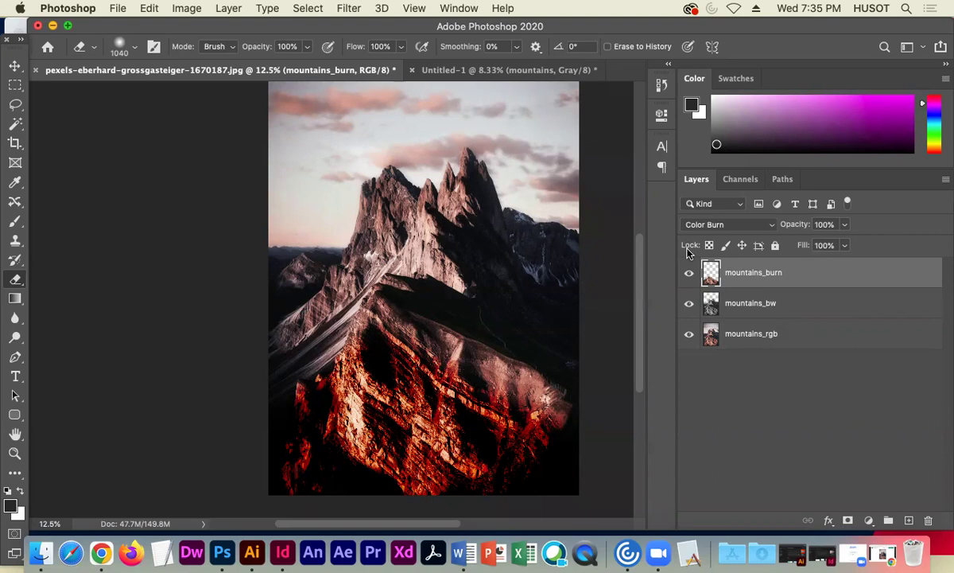
pyautogui.click(689, 273)
pyautogui.click(690, 274)
pyautogui.moveTo(807, 275); pyautogui.dragTo(808, 314)
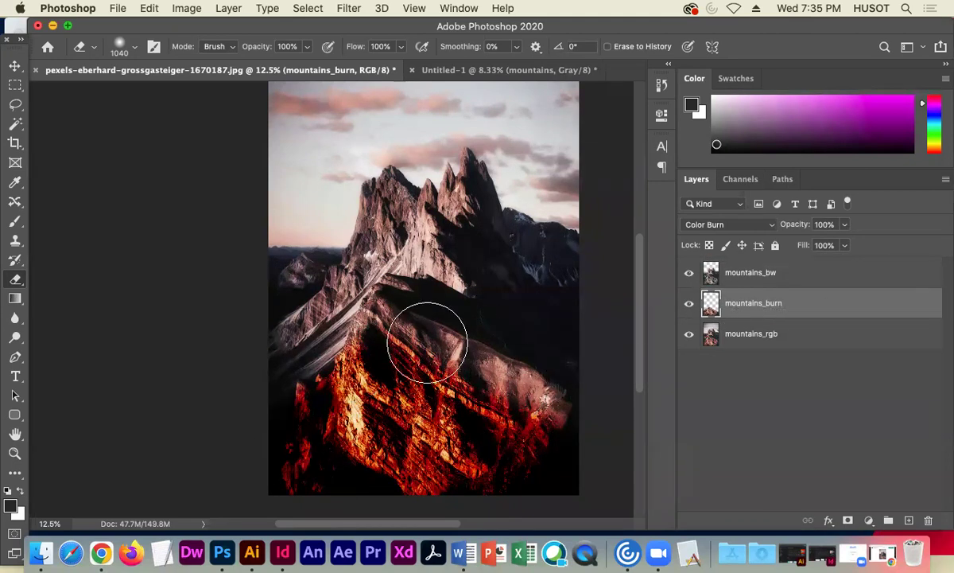
# - Move mountains_burn above mountains_bw and compare the image with mountains_bw hidden and shown, leaving it shown
pyautogui.moveTo(809, 310); pyautogui.dragTo(805, 263)
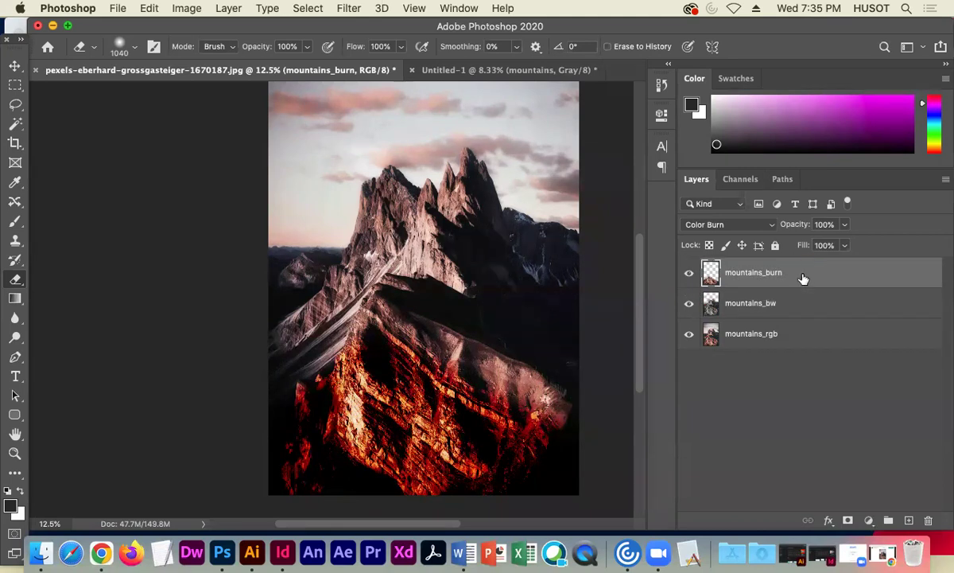
pyautogui.click(775, 303)
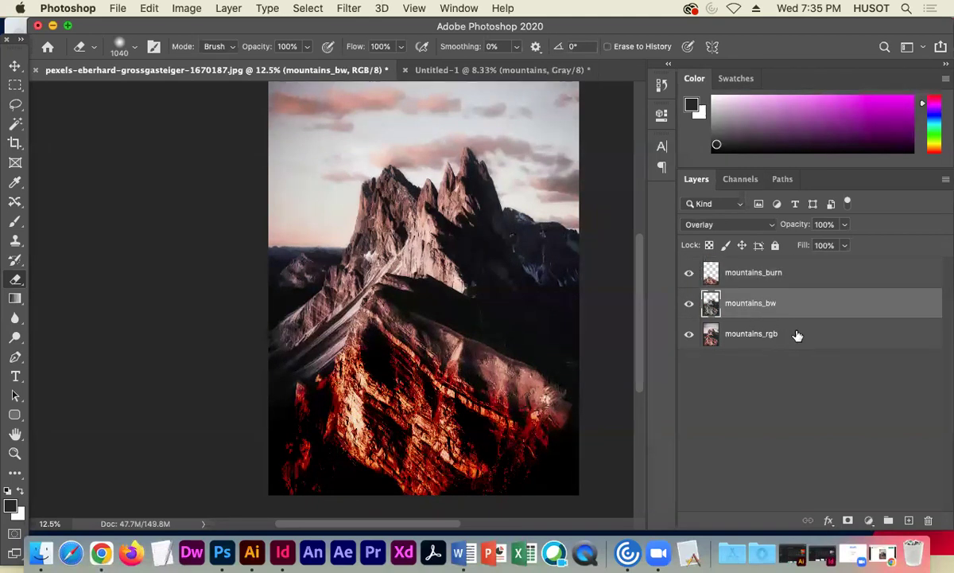
pyautogui.click(689, 305)
pyautogui.click(688, 305)
pyautogui.click(689, 305)
pyautogui.click(689, 306)
pyautogui.click(689, 305)
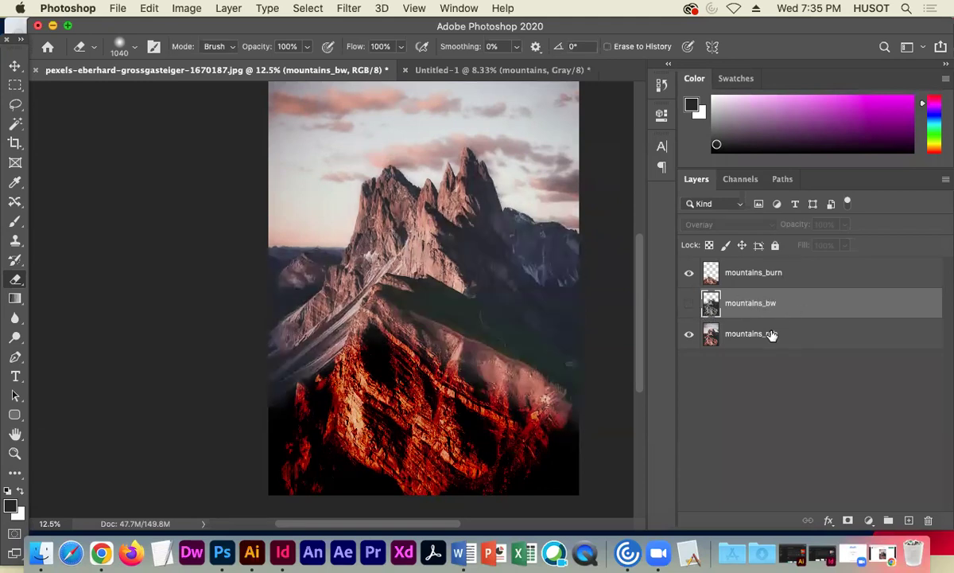
pyautogui.click(689, 305)
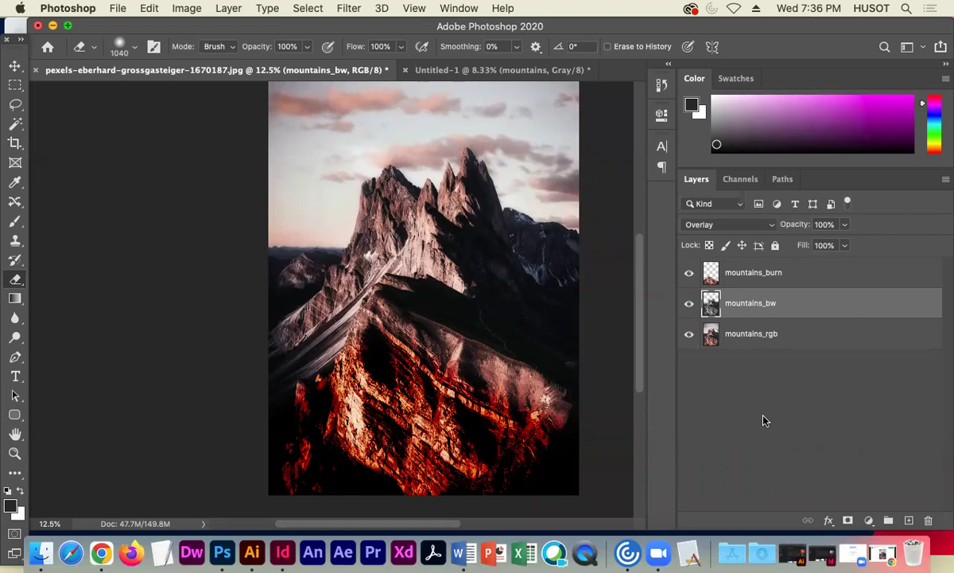
# - Duplicate mountains_rgb within the same document as "mountains_rgb copy" and move the copy to the top of the layer stack
pyautogui.click(793, 336)
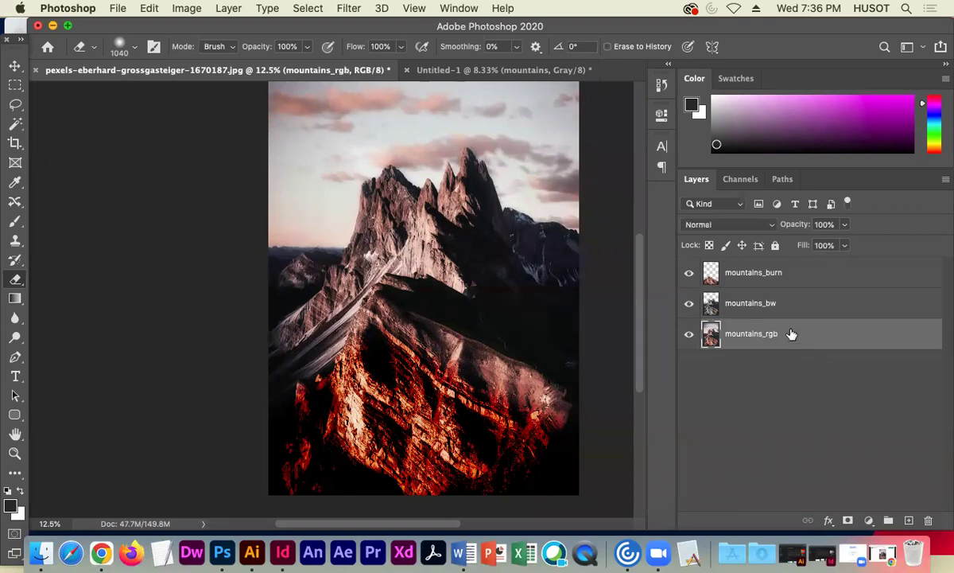
pyautogui.rightClick(793, 335)
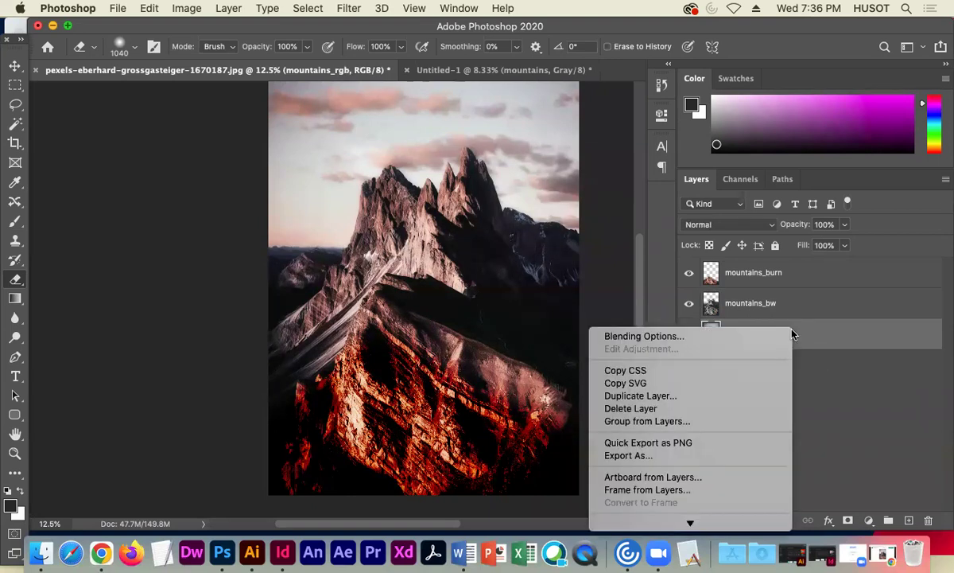
pyautogui.click(681, 396)
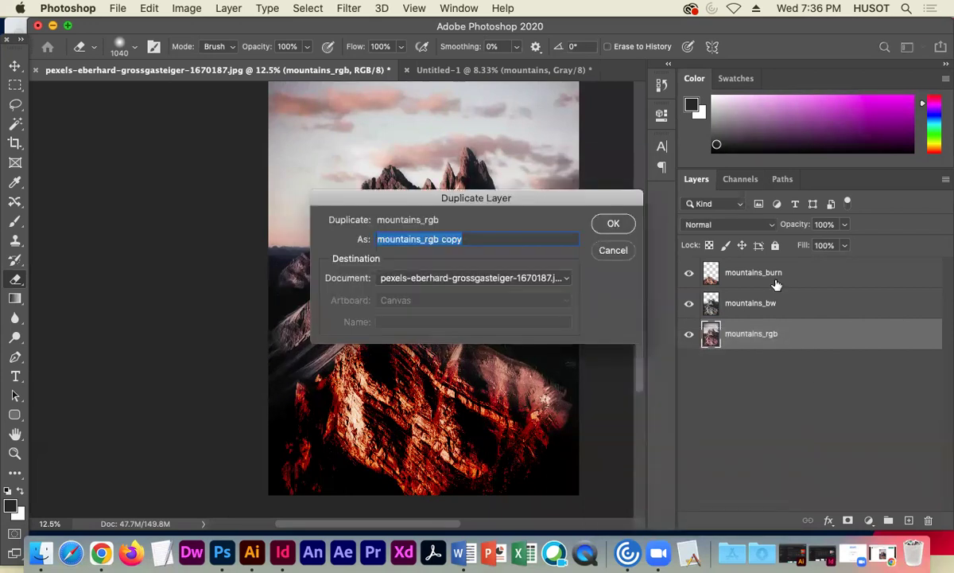
pyautogui.click(617, 223)
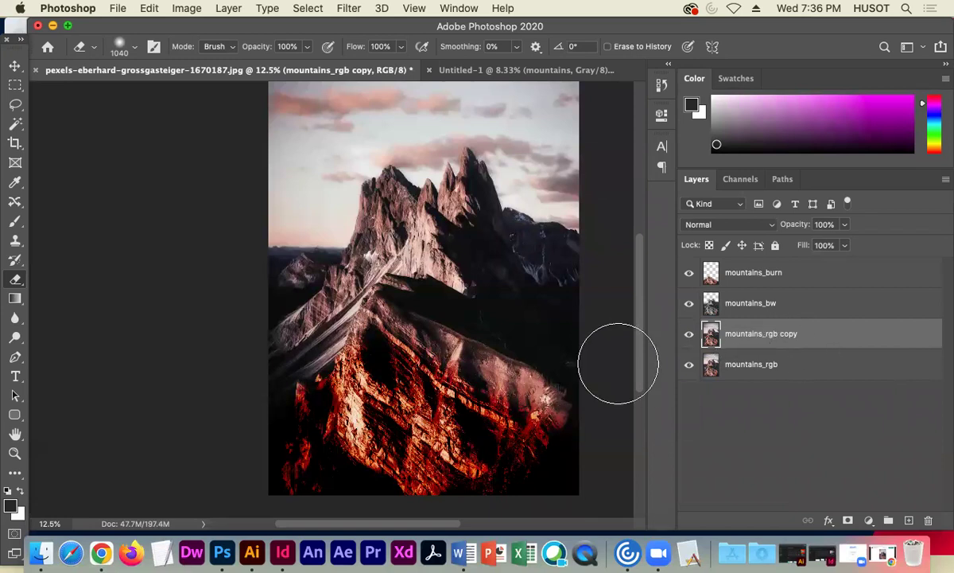
pyautogui.moveTo(524, 255)
pyautogui.mouseDown()
pyautogui.moveTo(488, 178)
pyautogui.moveTo(448, 172)
pyautogui.moveTo(382, 195)
pyautogui.moveTo(463, 168)
pyautogui.moveTo(486, 183)
pyautogui.moveTo(463, 168)
pyautogui.moveTo(423, 169)
pyautogui.moveTo(377, 189)
pyautogui.moveTo(420, 170)
pyautogui.moveTo(475, 175)
pyautogui.moveTo(478, 190)
pyautogui.moveTo(457, 174)
pyautogui.moveTo(415, 172)
pyautogui.moveTo(359, 192)
pyautogui.moveTo(407, 174)
pyautogui.moveTo(506, 169)
pyautogui.moveTo(488, 159)
pyautogui.moveTo(408, 166)
pyautogui.moveTo(378, 188)
pyautogui.moveTo(386, 174)
pyautogui.moveTo(470, 161)
pyautogui.moveTo(507, 197)
pyautogui.moveTo(492, 159)
pyautogui.moveTo(395, 162)
pyautogui.moveTo(383, 197)
pyautogui.moveTo(493, 183)
pyautogui.mouseUp()
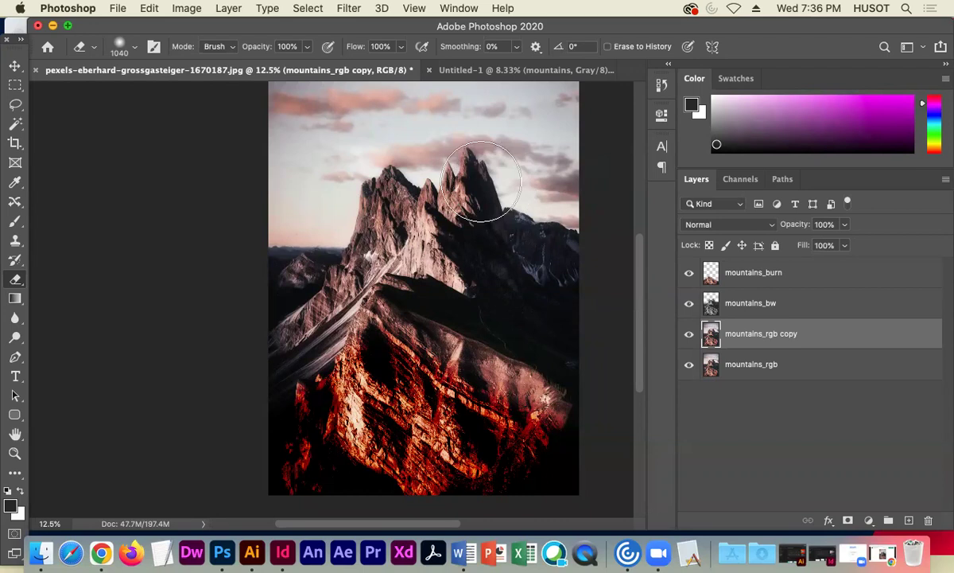
pyautogui.moveTo(815, 339); pyautogui.dragTo(812, 272)
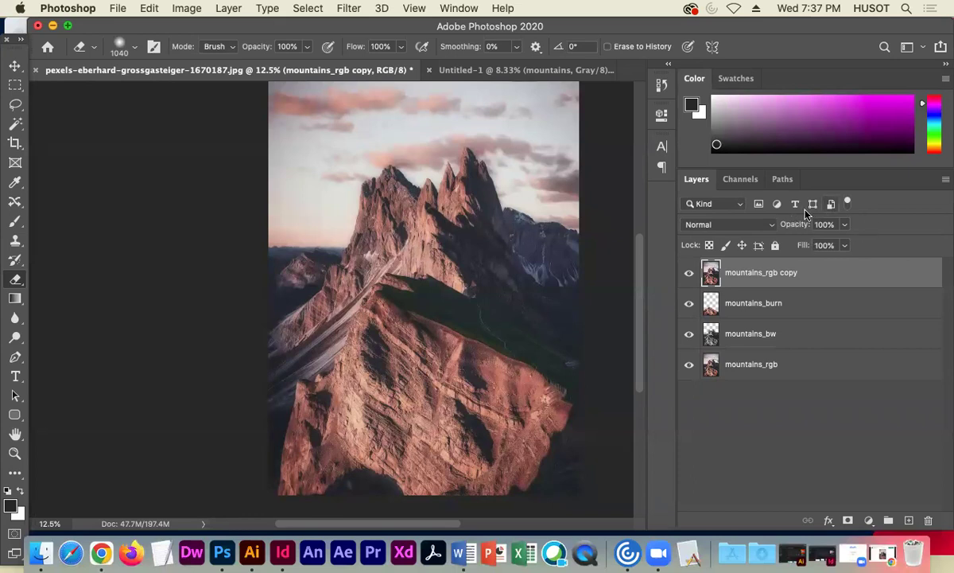
# - Lower the opacity of the mountains_rgb copy layer to 43% and deselect all layers
pyautogui.click(844, 245)
pyautogui.moveTo(844, 246); pyautogui.dragTo(843, 247)
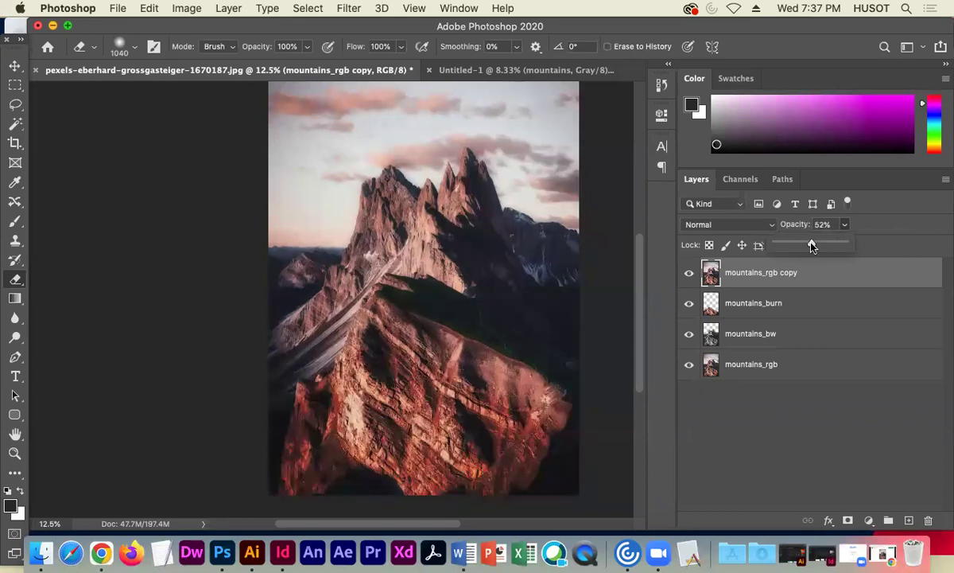
pyautogui.moveTo(800, 247); pyautogui.dragTo(771, 249)
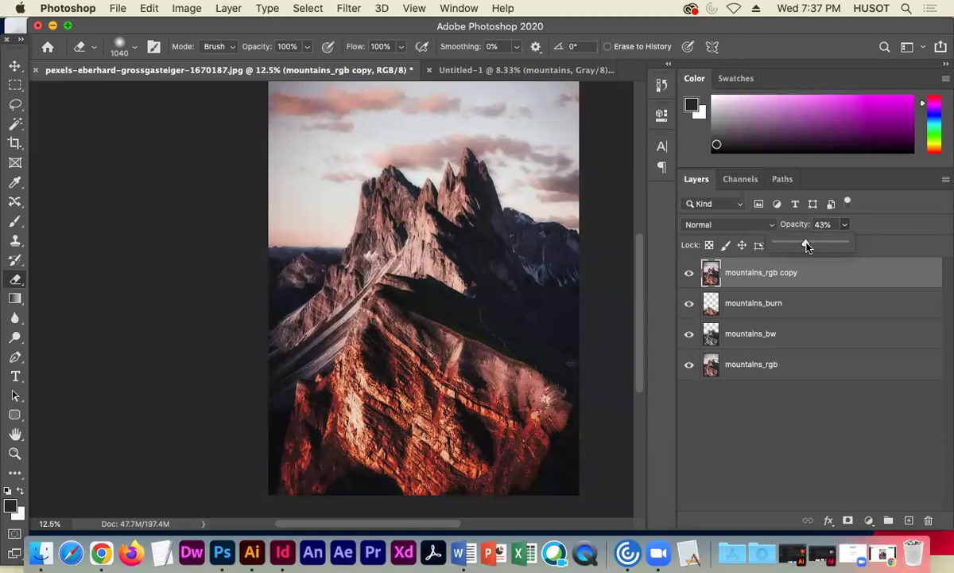
pyautogui.click(847, 438)
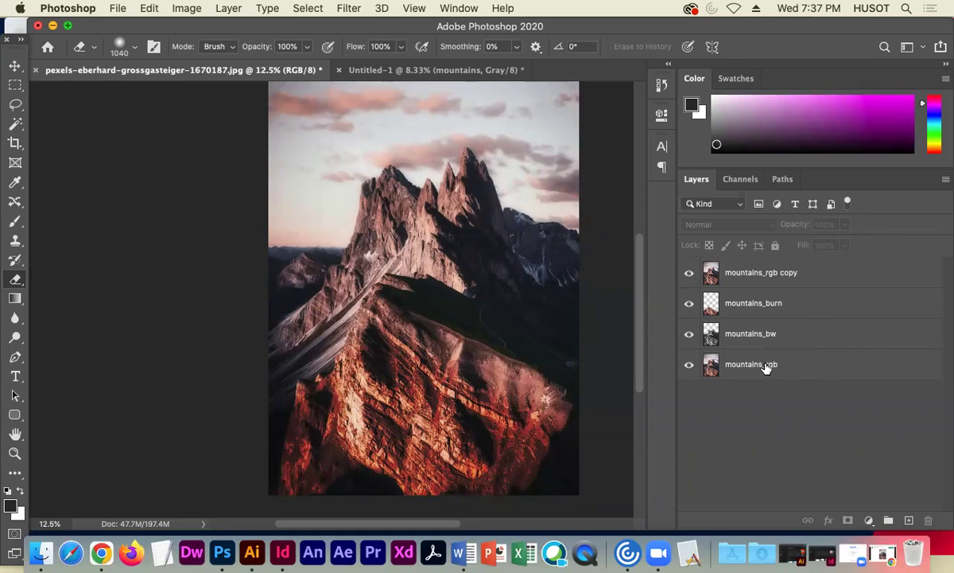
# - Select the mountains_rgb copy layer and toggle it to compare how it softens the burned foreground, leaving it shown
pyautogui.click(785, 272)
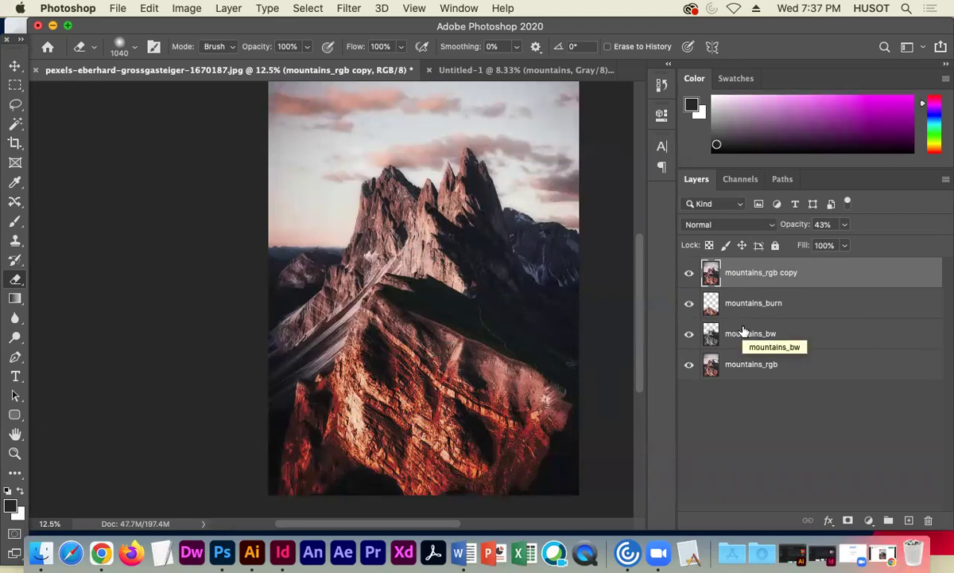
pyautogui.click(479, 414)
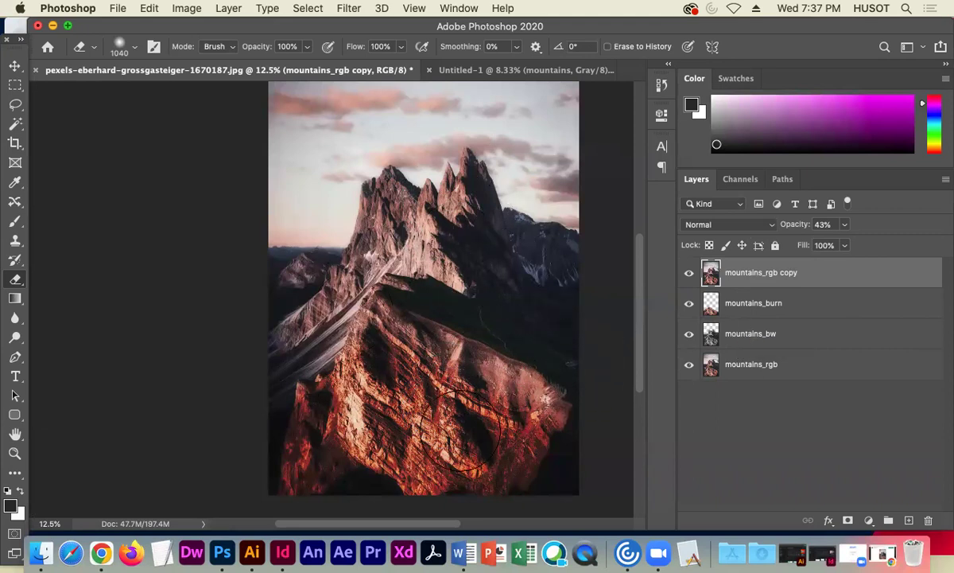
pyautogui.click(690, 274)
pyautogui.click(690, 273)
pyautogui.click(690, 274)
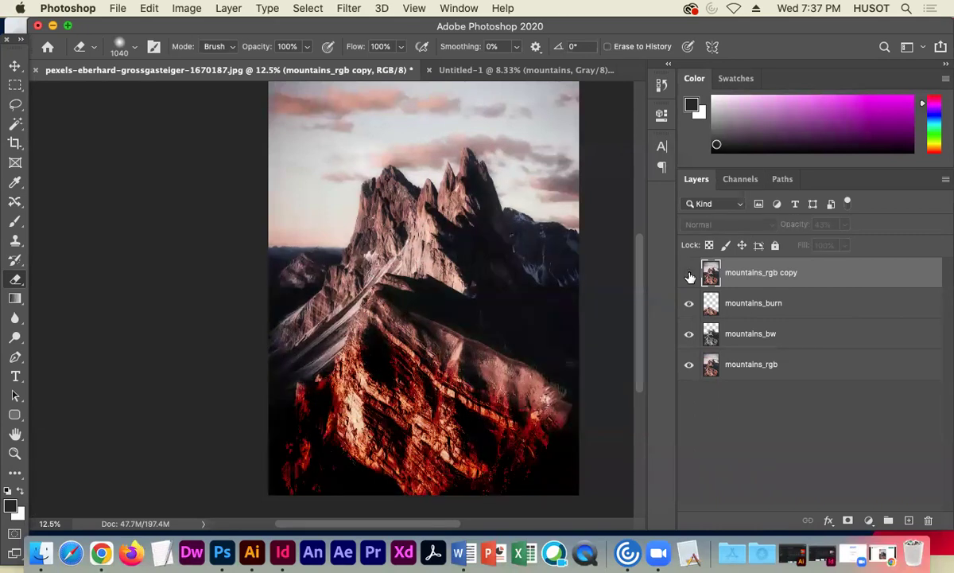
pyautogui.click(689, 274)
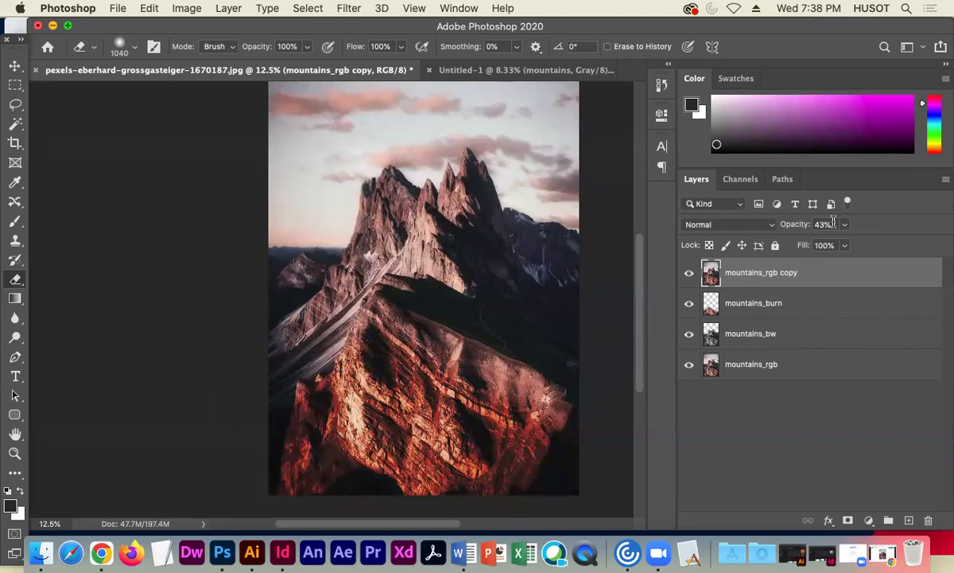
# - Raise the mountains_rgb copy layer's opacity to 100% and set its blend mode to Hard Light
pyautogui.moveTo(847, 246); pyautogui.dragTo(883, 245)
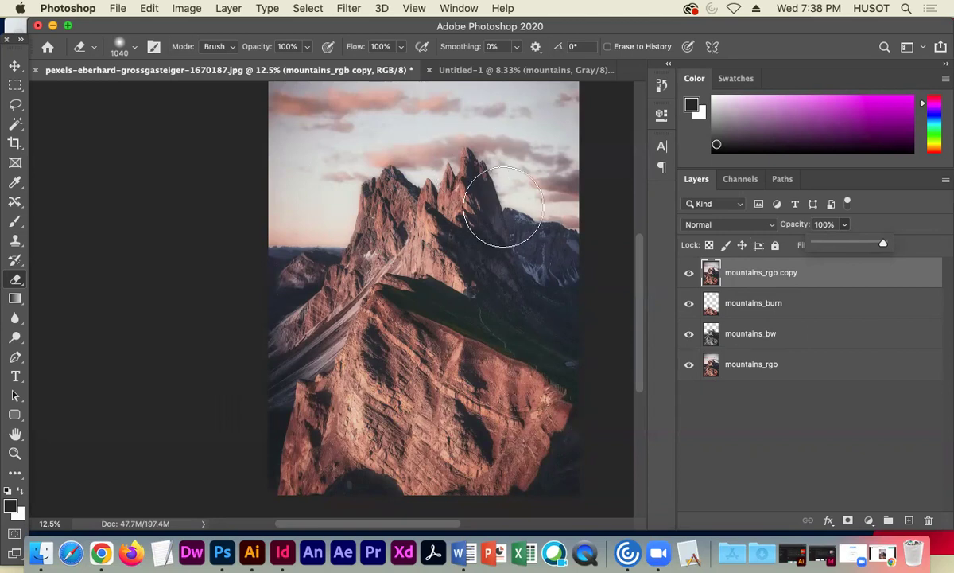
pyautogui.click(744, 225)
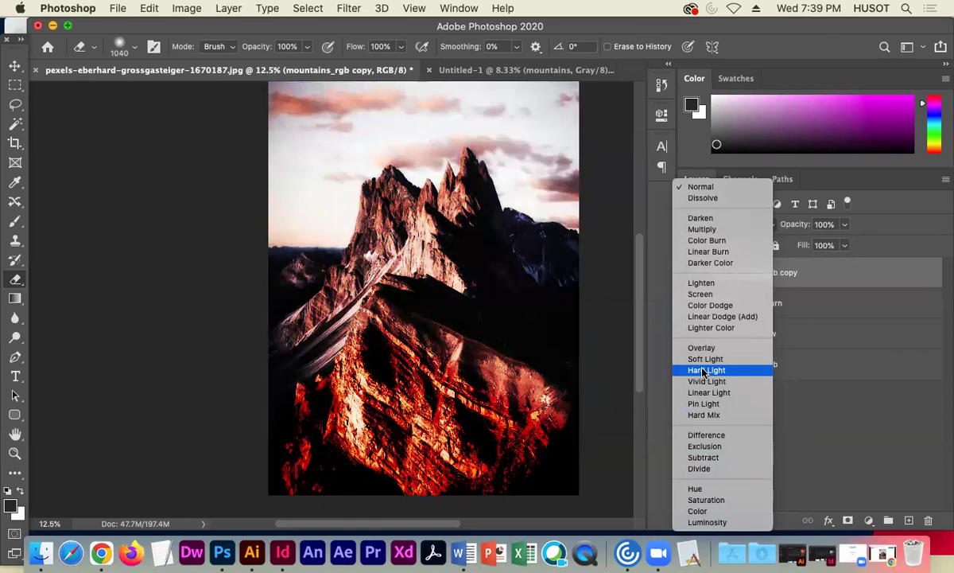
pyautogui.click(703, 371)
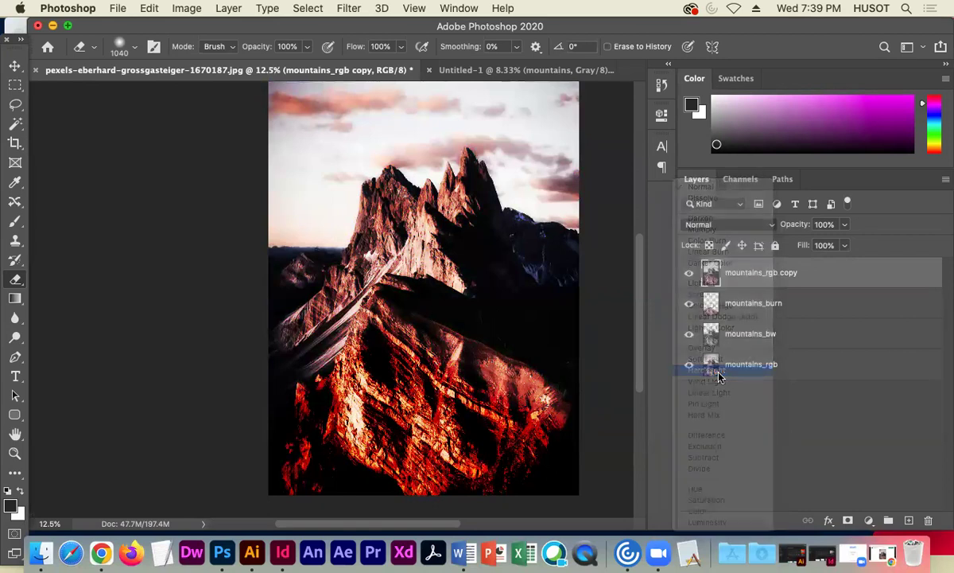
# - Toggle the mountains_rgb copy layer repeatedly to compare the image with and without its Hard Light effect
pyautogui.click(689, 275)
pyautogui.click(690, 276)
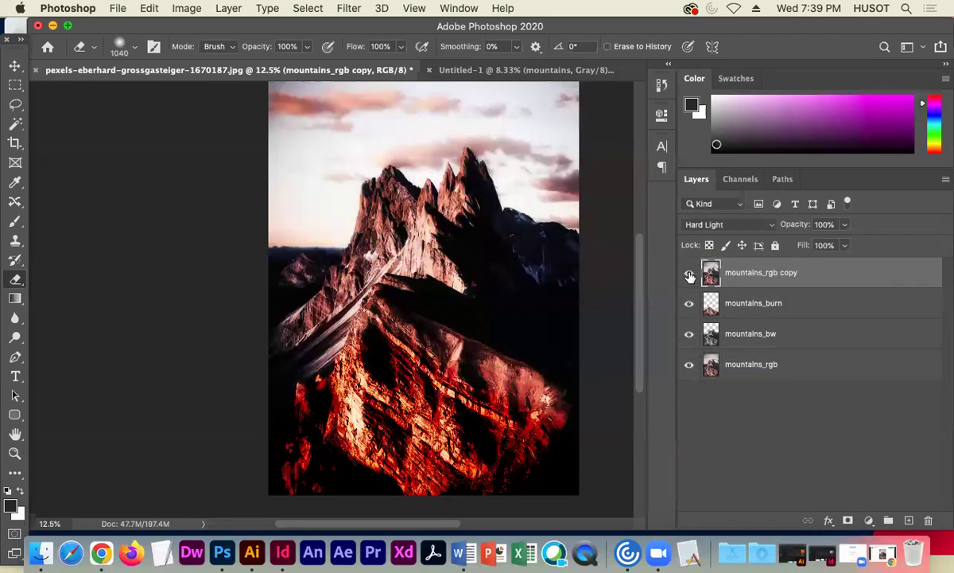
pyautogui.click(689, 276)
pyautogui.click(690, 276)
pyautogui.click(689, 276)
pyautogui.click(690, 276)
pyautogui.click(689, 276)
pyautogui.click(690, 276)
pyautogui.click(689, 275)
pyautogui.click(690, 276)
pyautogui.click(689, 276)
pyautogui.click(689, 276)
pyautogui.click(689, 276)
pyautogui.click(689, 276)
pyautogui.click(689, 276)
pyautogui.click(689, 276)
pyautogui.click(690, 276)
pyautogui.click(689, 276)
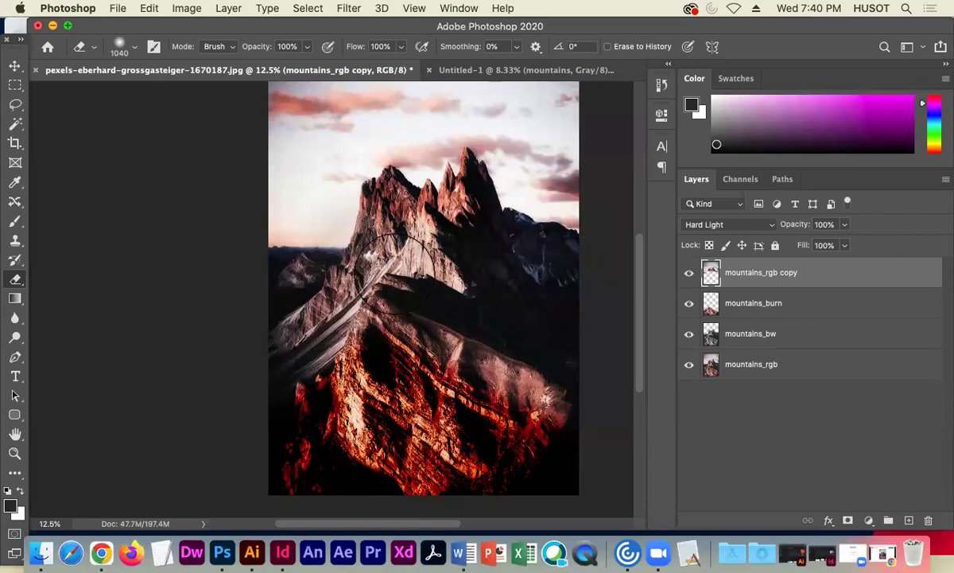
# - Erase the mountains_rgb copy layer around the central peaks, hiding the three layers below to inspect leftovers, and undo the last eraser stroke
pyautogui.moveTo(531, 213)
pyautogui.mouseDown()
pyautogui.moveTo(455, 258)
pyautogui.moveTo(352, 260)
pyautogui.moveTo(318, 221)
pyautogui.moveTo(380, 277)
pyautogui.moveTo(507, 240)
pyautogui.moveTo(517, 220)
pyautogui.moveTo(514, 239)
pyautogui.moveTo(482, 263)
pyautogui.moveTo(371, 256)
pyautogui.moveTo(345, 232)
pyautogui.moveTo(363, 256)
pyautogui.moveTo(407, 276)
pyautogui.moveTo(503, 267)
pyautogui.moveTo(522, 238)
pyautogui.moveTo(568, 260)
pyautogui.moveTo(543, 84)
pyautogui.moveTo(539, 101)
pyautogui.moveTo(430, 97)
pyautogui.moveTo(517, 115)
pyautogui.moveTo(533, 136)
pyautogui.moveTo(541, 188)
pyautogui.moveTo(532, 133)
pyautogui.moveTo(482, 103)
pyautogui.moveTo(432, 105)
pyautogui.moveTo(425, 131)
pyautogui.moveTo(367, 99)
pyautogui.moveTo(337, 120)
pyautogui.moveTo(304, 222)
pyautogui.moveTo(323, 199)
pyautogui.moveTo(327, 181)
pyautogui.moveTo(291, 230)
pyautogui.moveTo(285, 117)
pyautogui.moveTo(299, 73)
pyautogui.moveTo(292, 220)
pyautogui.moveTo(297, 126)
pyautogui.moveTo(417, 62)
pyautogui.moveTo(537, 77)
pyautogui.moveTo(587, 111)
pyautogui.moveTo(575, 145)
pyautogui.mouseUp()
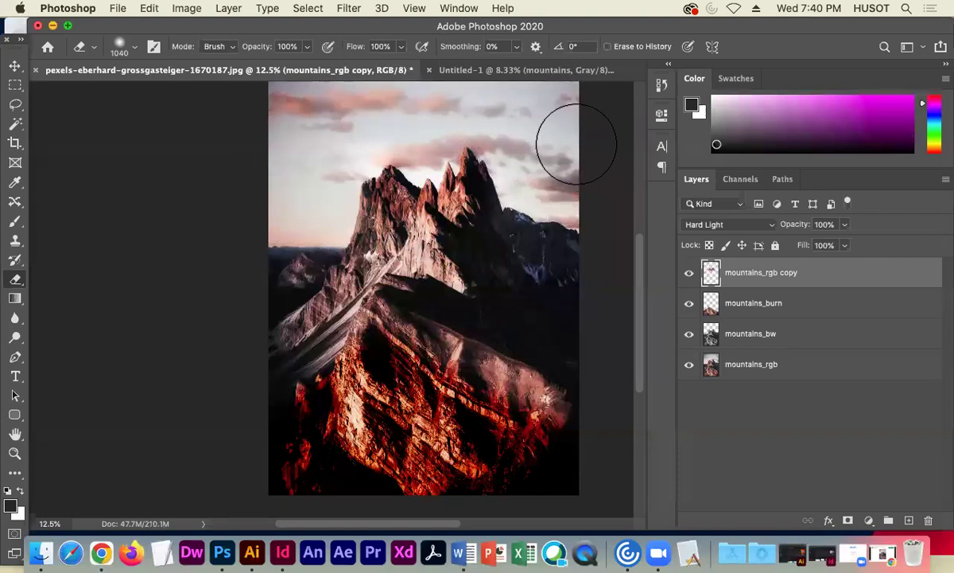
pyautogui.click(689, 307)
pyautogui.click(688, 333)
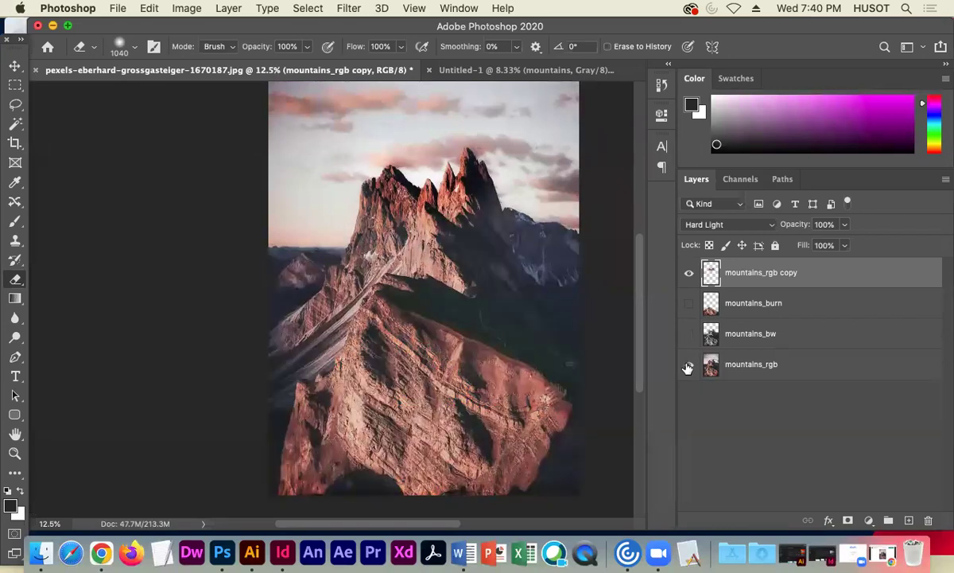
pyautogui.click(689, 367)
pyautogui.moveTo(571, 249)
pyautogui.mouseDown()
pyautogui.moveTo(548, 197)
pyautogui.moveTo(459, 150)
pyautogui.moveTo(397, 137)
pyautogui.moveTo(332, 167)
pyautogui.mouseUp()
pyautogui.press('super+z')
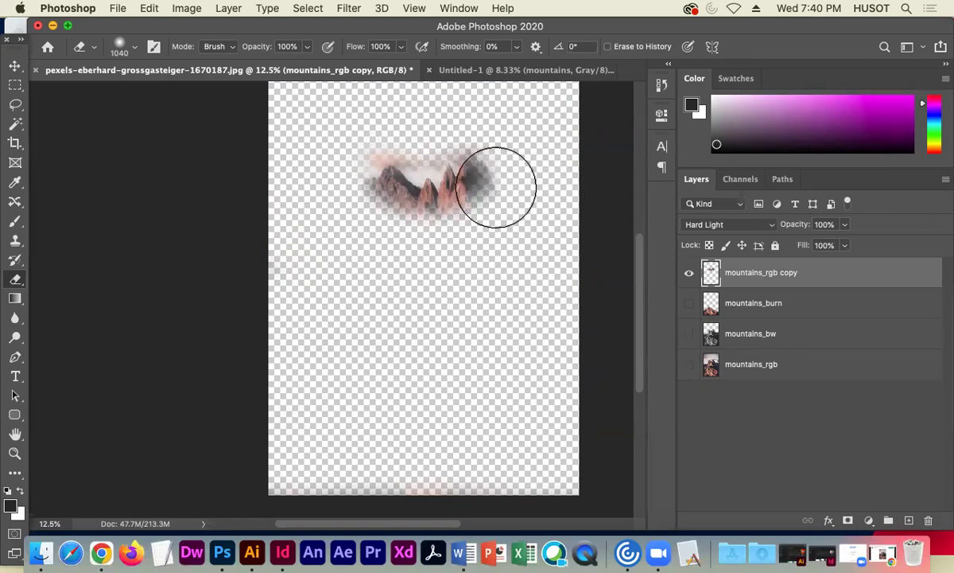
# - Show mountains_burn, mountains_bw and mountains_rgb again one at a time, selecting the mountains_burn layer
pyautogui.click(689, 304)
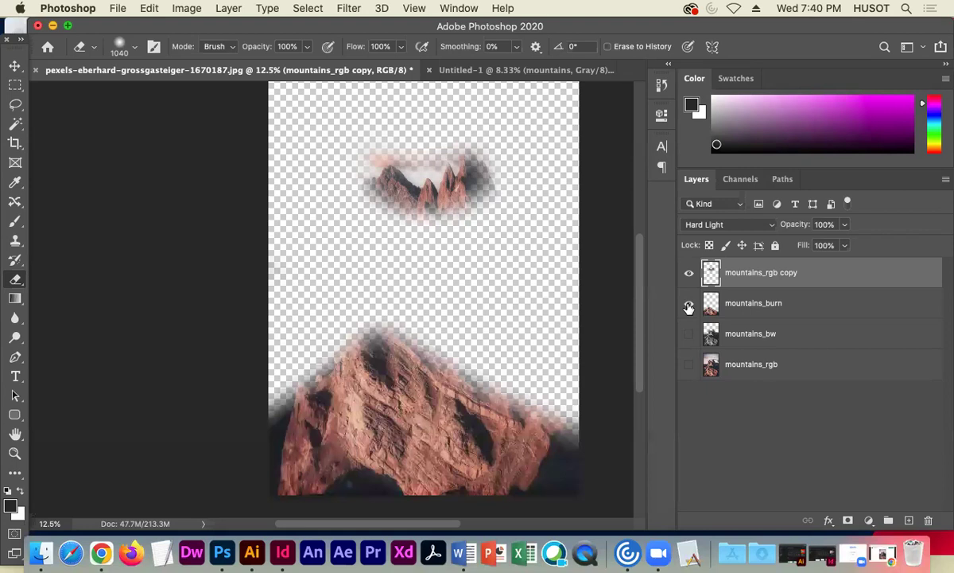
pyautogui.click(768, 311)
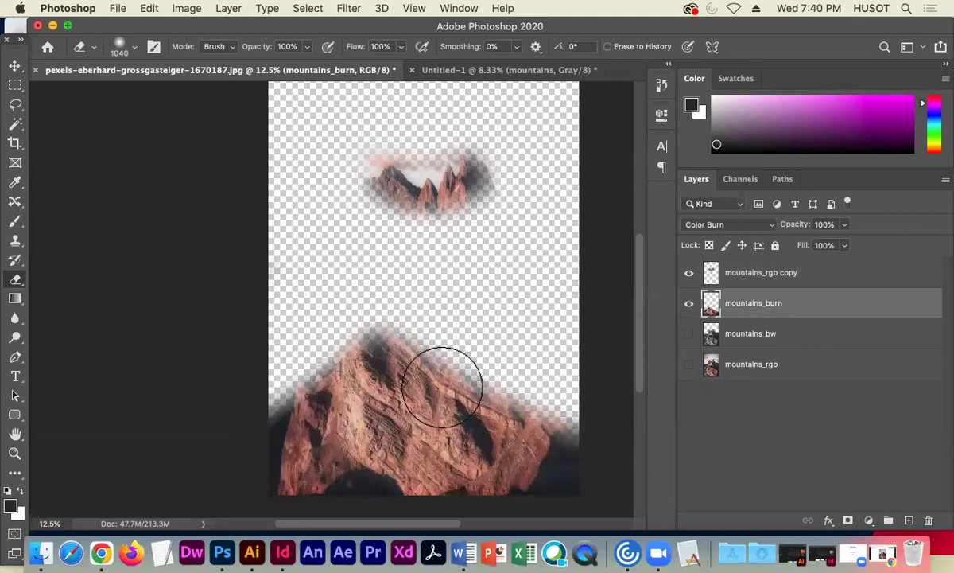
pyautogui.click(688, 335)
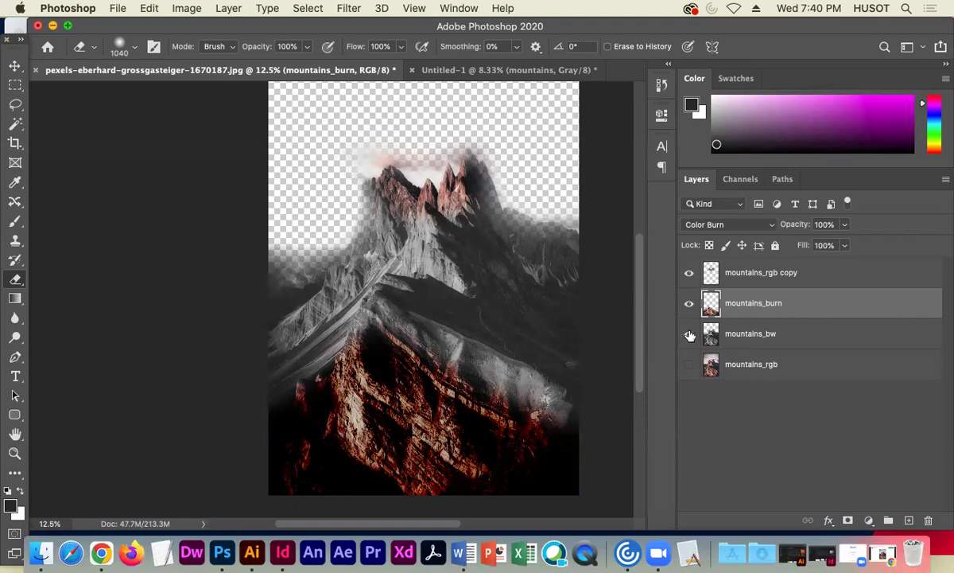
pyautogui.click(688, 365)
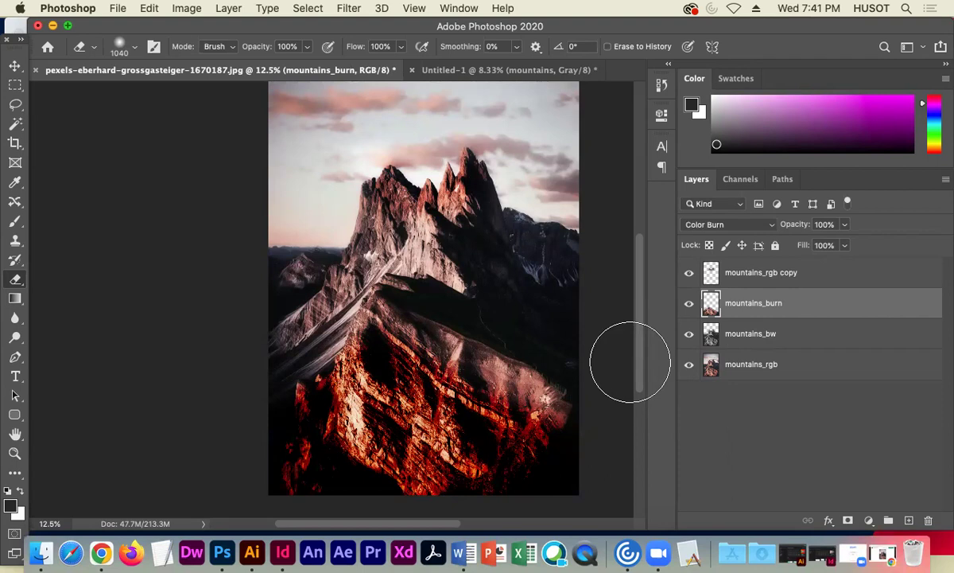
# - Toggle the erased mountains_rgb copy layer to compare its effect on the peaks, leaving it shown
pyautogui.click(689, 273)
pyautogui.click(688, 274)
pyautogui.click(688, 274)
pyautogui.click(689, 273)
pyautogui.click(689, 273)
pyautogui.click(689, 275)
pyautogui.click(688, 275)
pyautogui.click(688, 275)
pyautogui.click(688, 275)
pyautogui.click(688, 275)
pyautogui.click(689, 275)
pyautogui.click(689, 275)
pyautogui.click(689, 275)
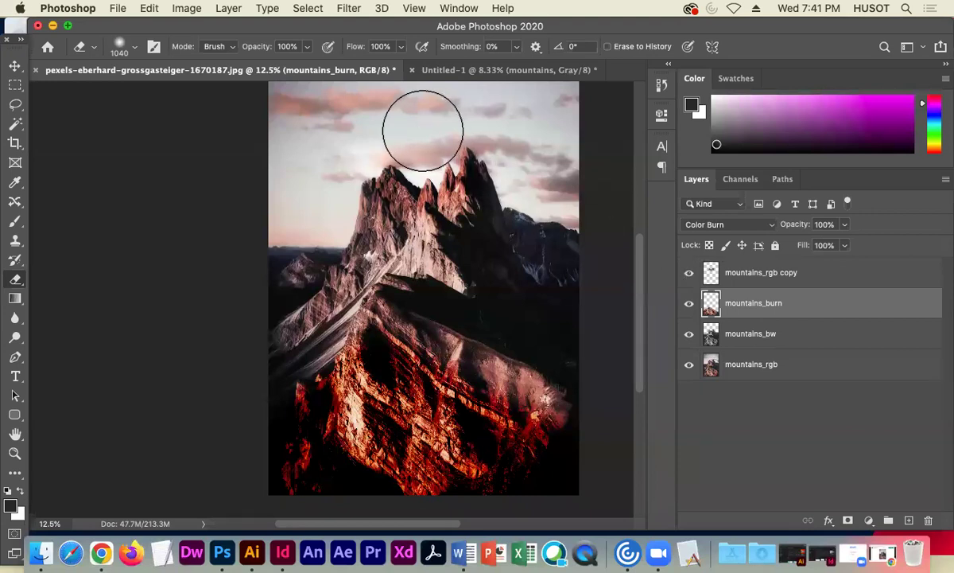
pyautogui.click(689, 274)
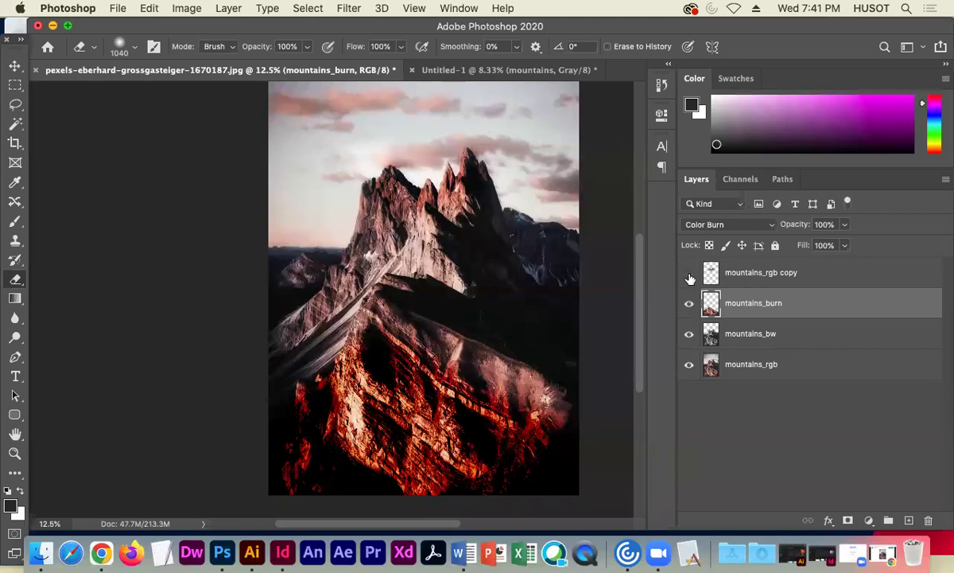
pyautogui.click(689, 274)
pyautogui.click(689, 274)
pyautogui.click(689, 273)
# - Rename the mountains_rgb copy layer as mountains_hardlight
pyautogui.doubleClick(769, 272)
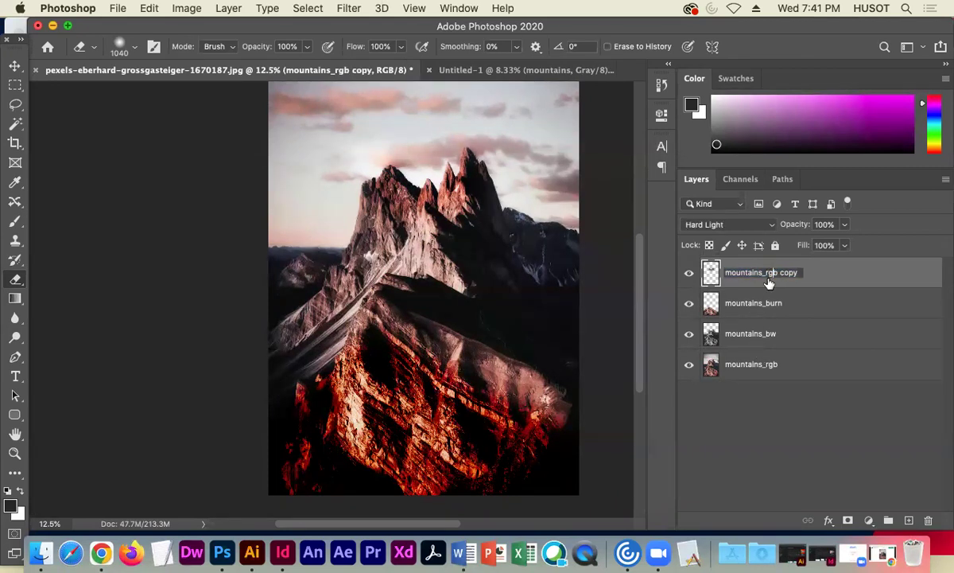
pyautogui.moveTo(766, 272); pyautogui.dragTo(810, 271)
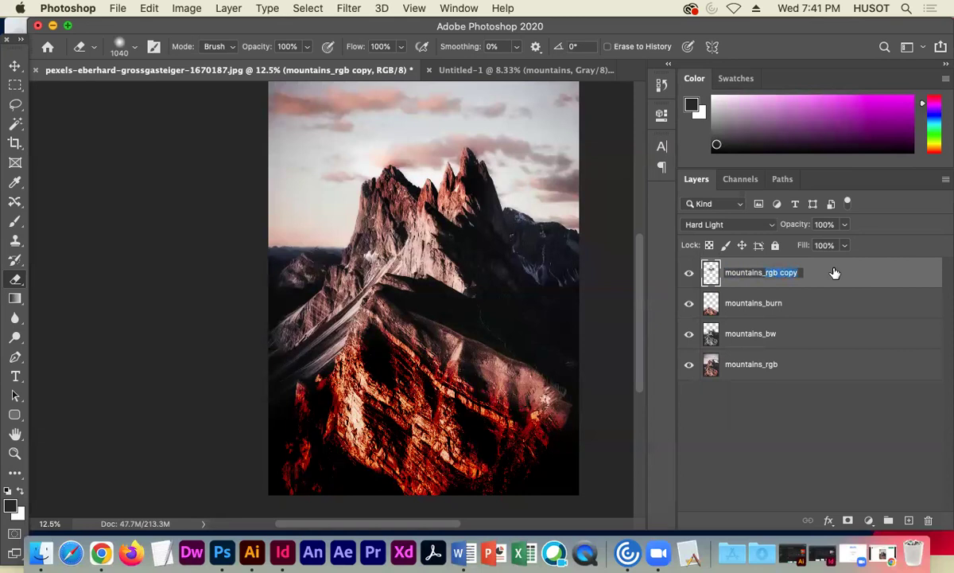
pyautogui.write('hardlight')
pyautogui.press('Return')
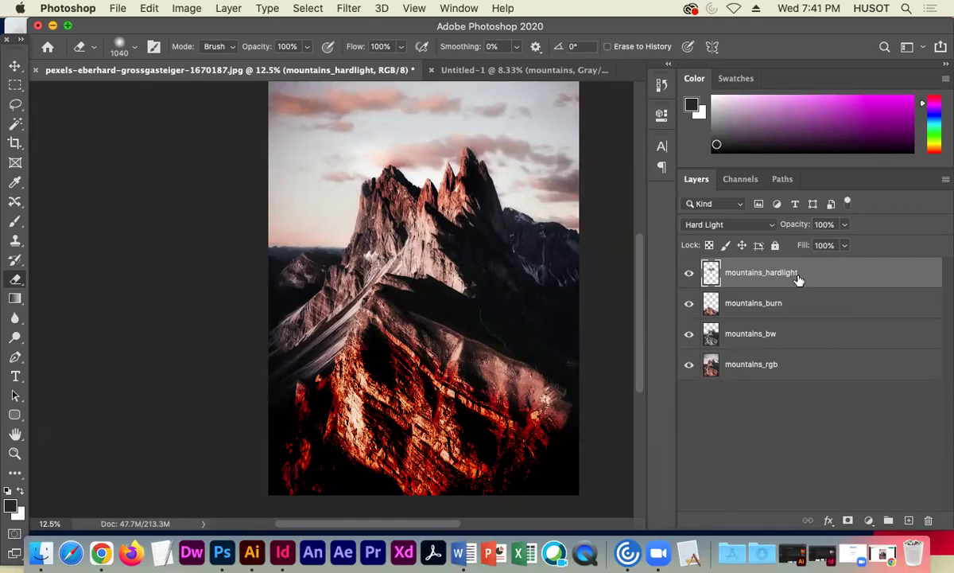
# - Hide the three layers above mountains_rgb, restore them one by one to compare the composite, and view the whole image
pyautogui.click(689, 273)
pyautogui.click(689, 303)
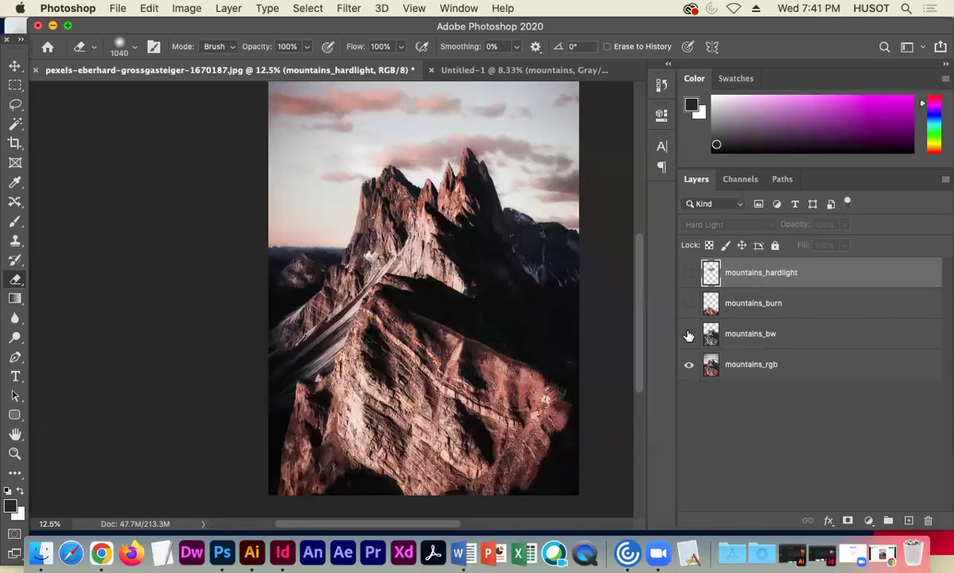
pyautogui.click(689, 333)
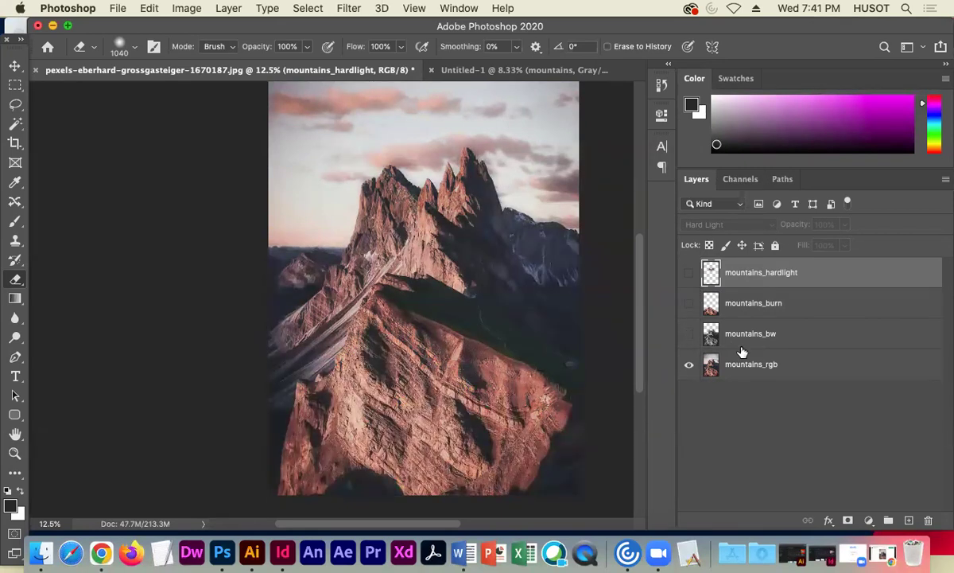
pyautogui.click(689, 333)
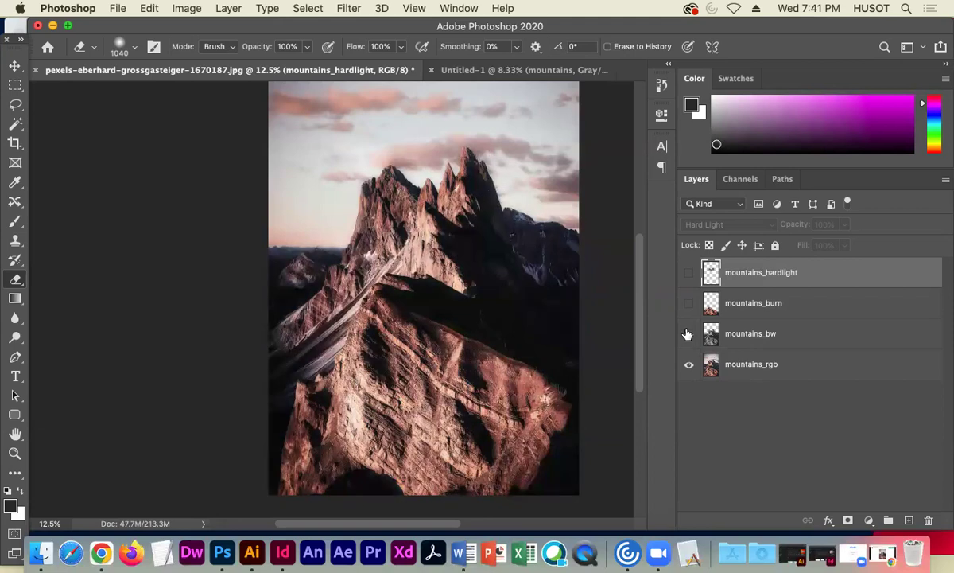
pyautogui.click(689, 303)
pyautogui.click(688, 273)
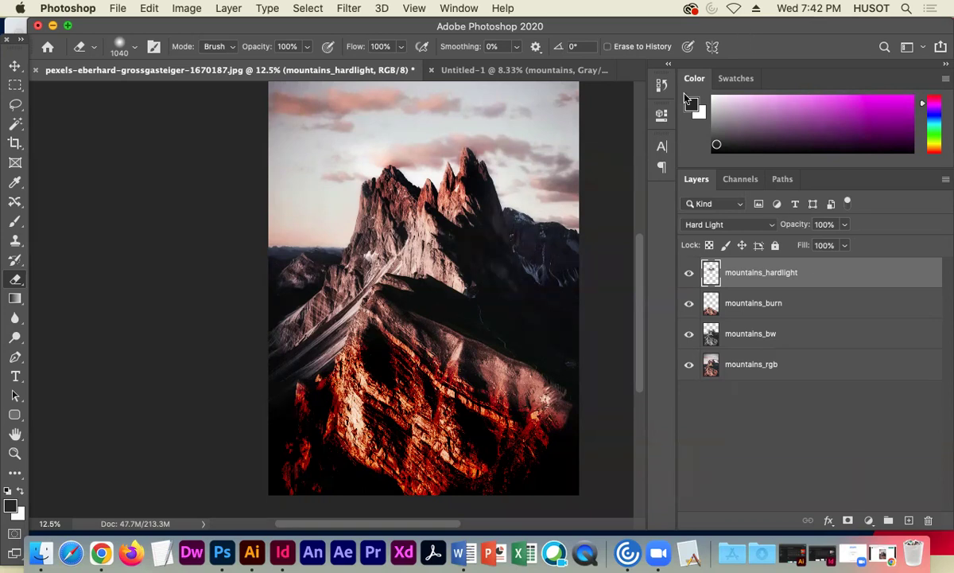
pyautogui.scroll(3, 643, 274)
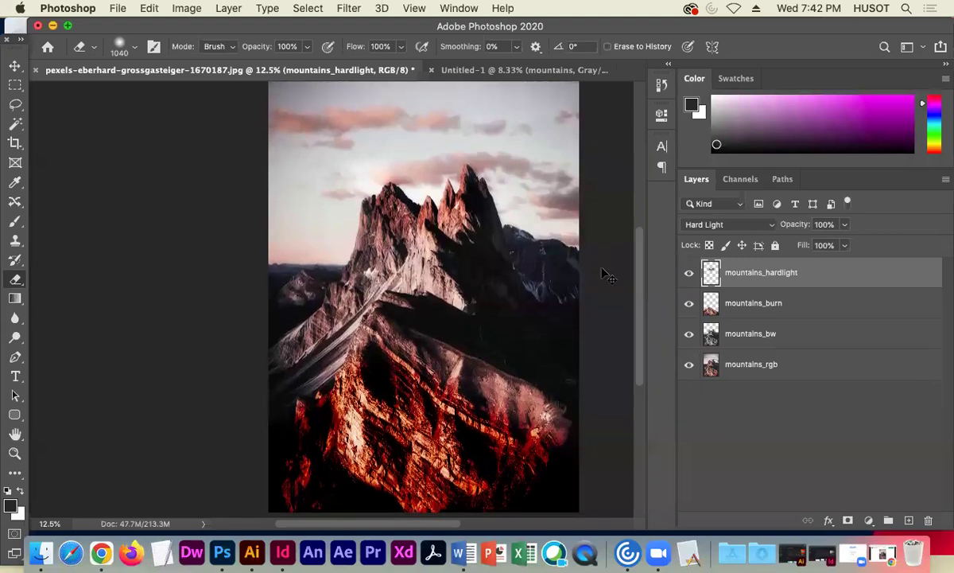
pyautogui.press('super+minus')
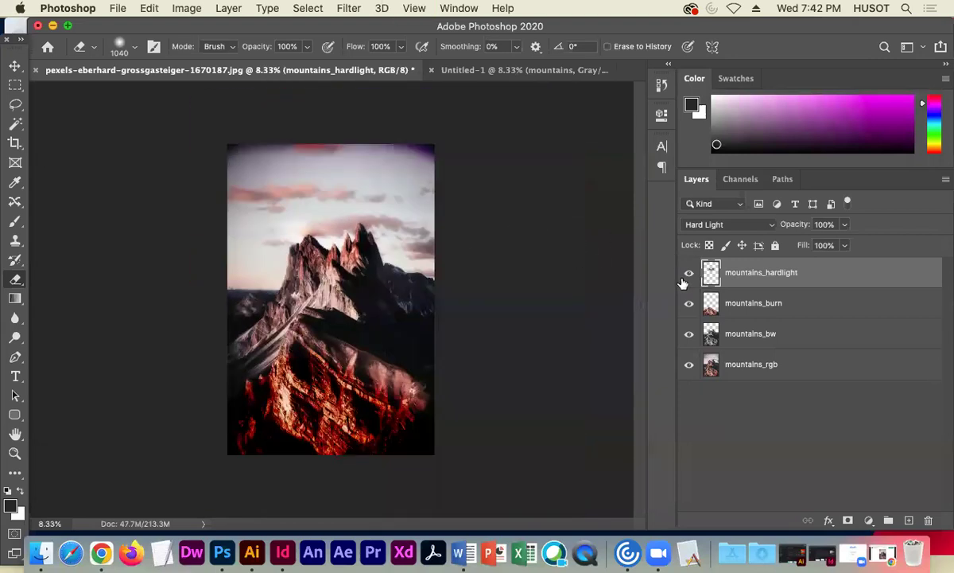
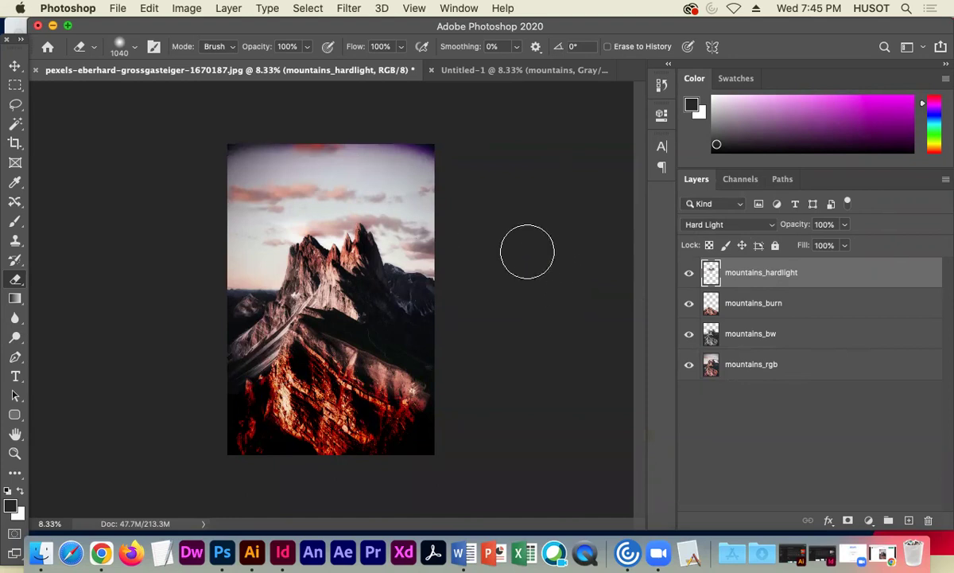
# - Switch to the Rectangular Marquee tool and examine the Blend If channel choices in the mountains_hardlight layer's Layer Style dialog
pyautogui.click(15, 84)
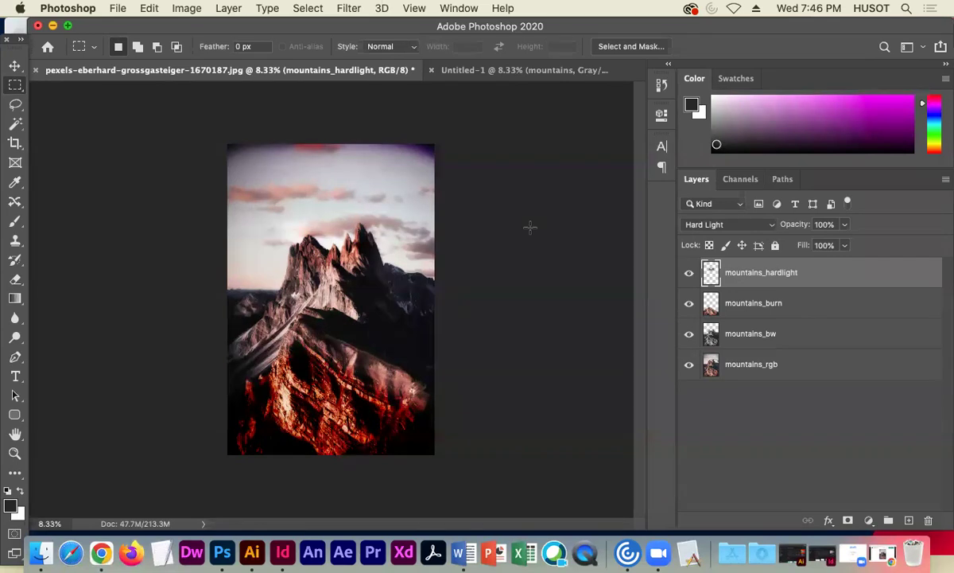
pyautogui.doubleClick(837, 274)
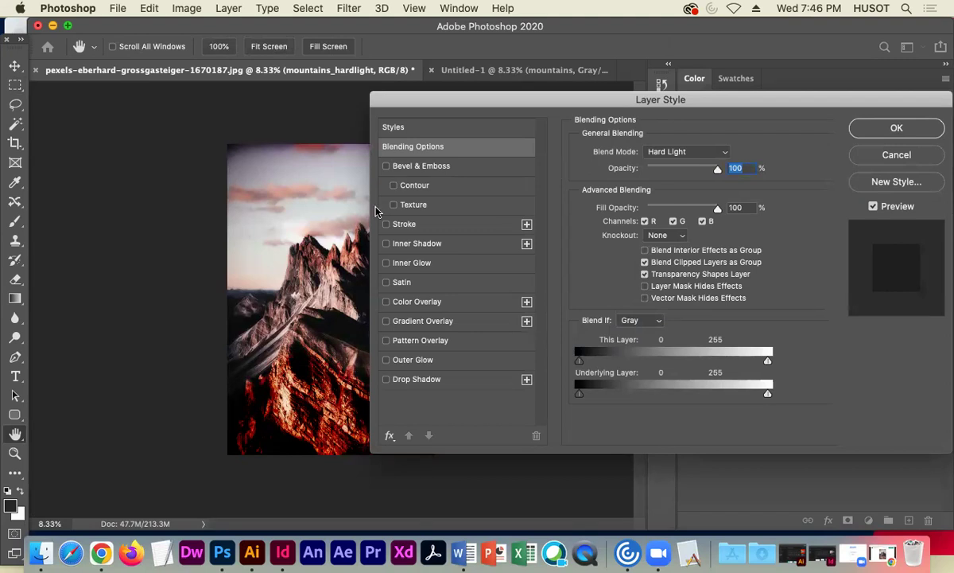
pyautogui.moveTo(523, 105); pyautogui.dragTo(241, 110)
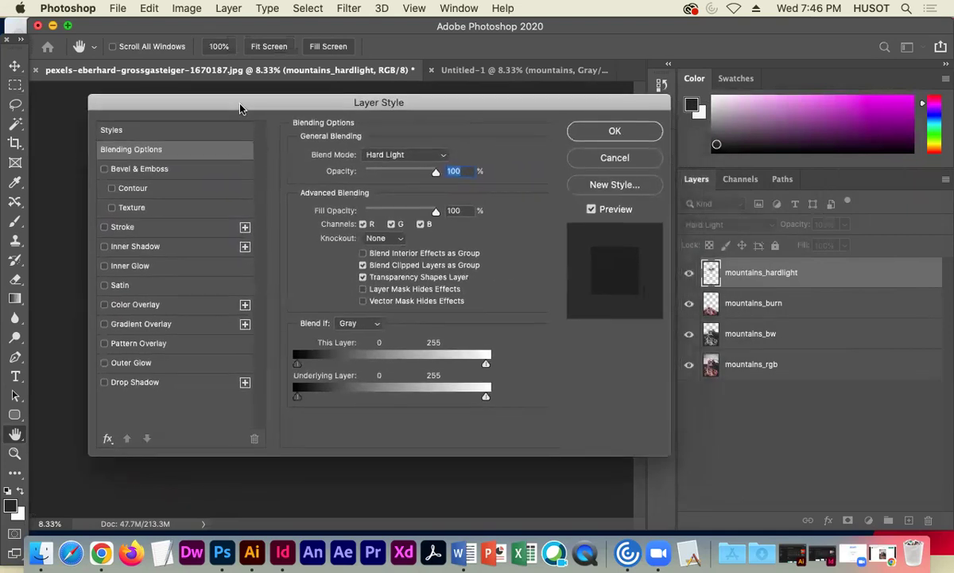
pyautogui.moveTo(344, 109); pyautogui.dragTo(293, 119)
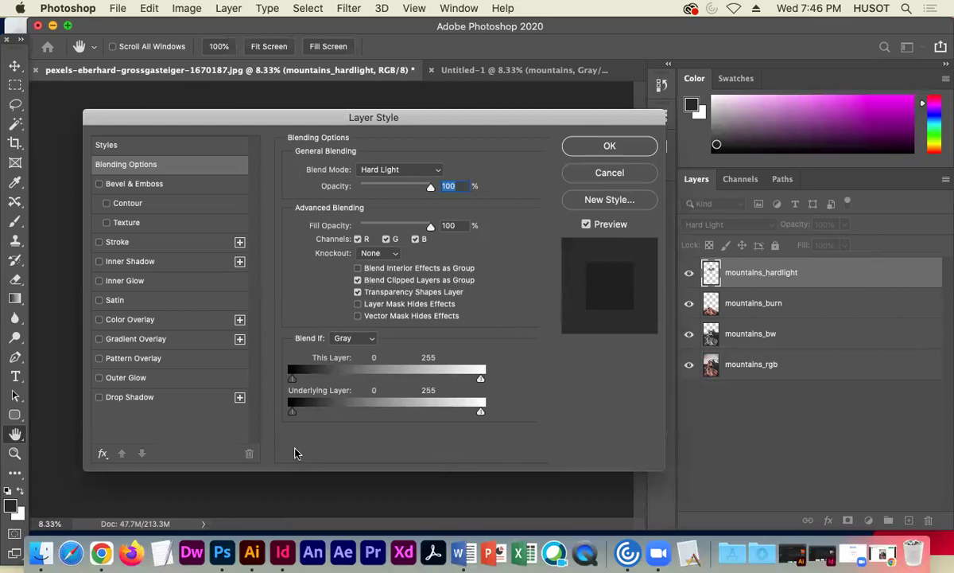
pyautogui.click(369, 338)
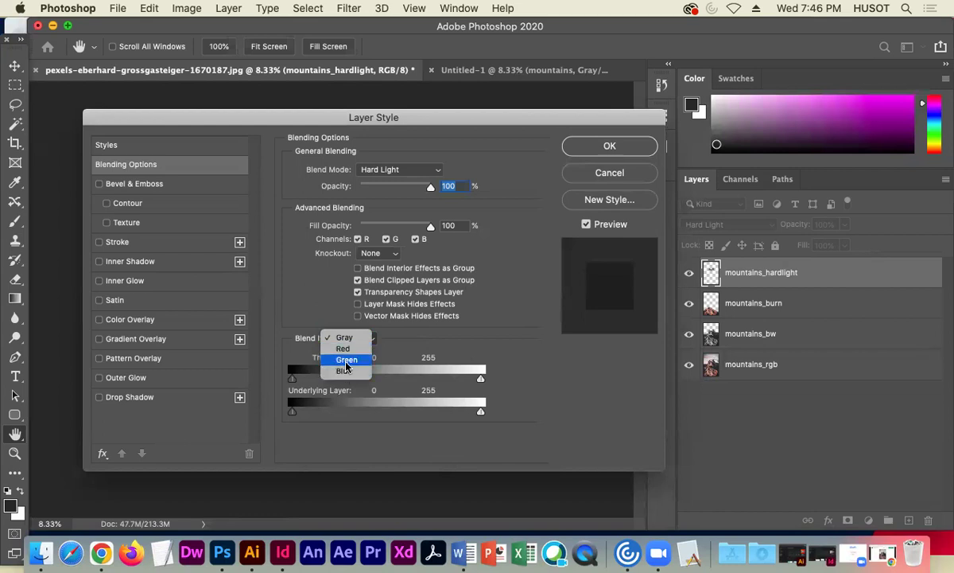
pyautogui.click(346, 364)
pyautogui.moveTo(445, 117); pyautogui.dragTo(630, 243)
pyautogui.click(793, 272)
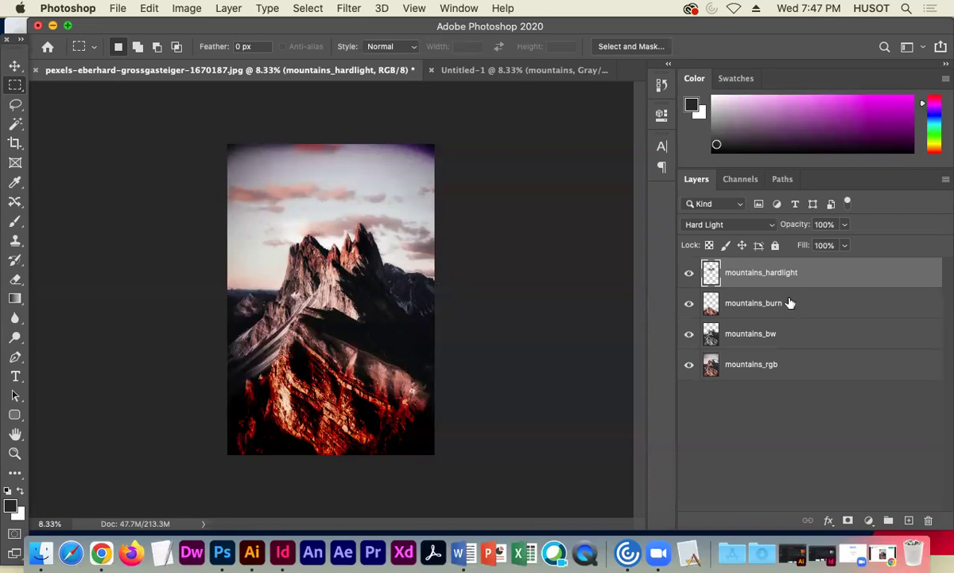
# - Review the Blend If channel choices in the mountains_hardlight layer's blending options, then view the document's RGB color channels
pyautogui.doubleClick(828, 277)
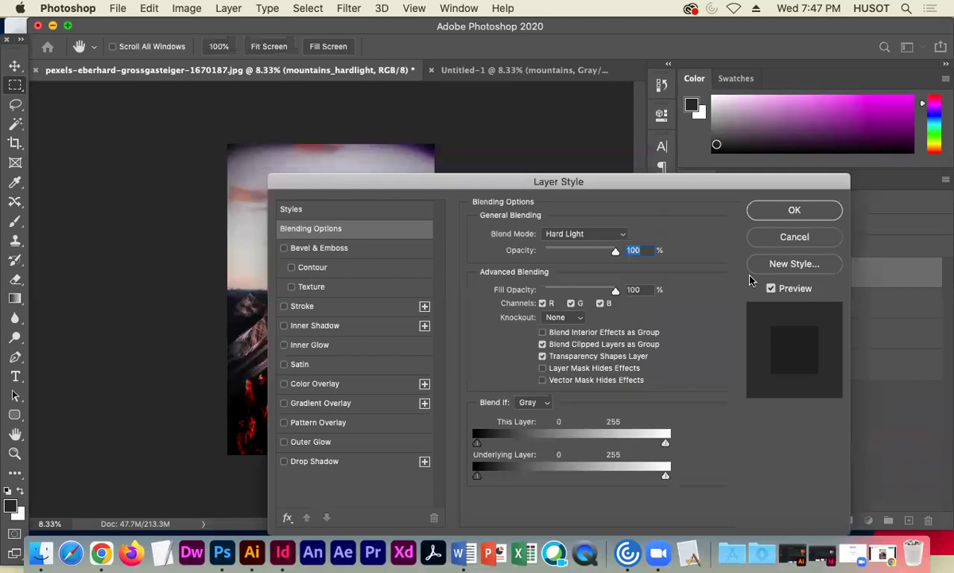
pyautogui.click(535, 401)
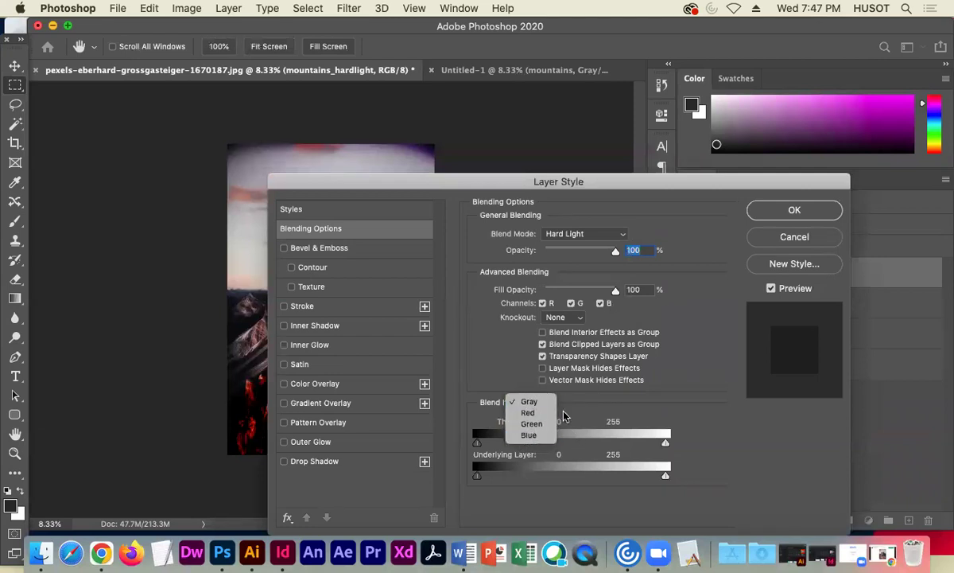
pyautogui.click(632, 359)
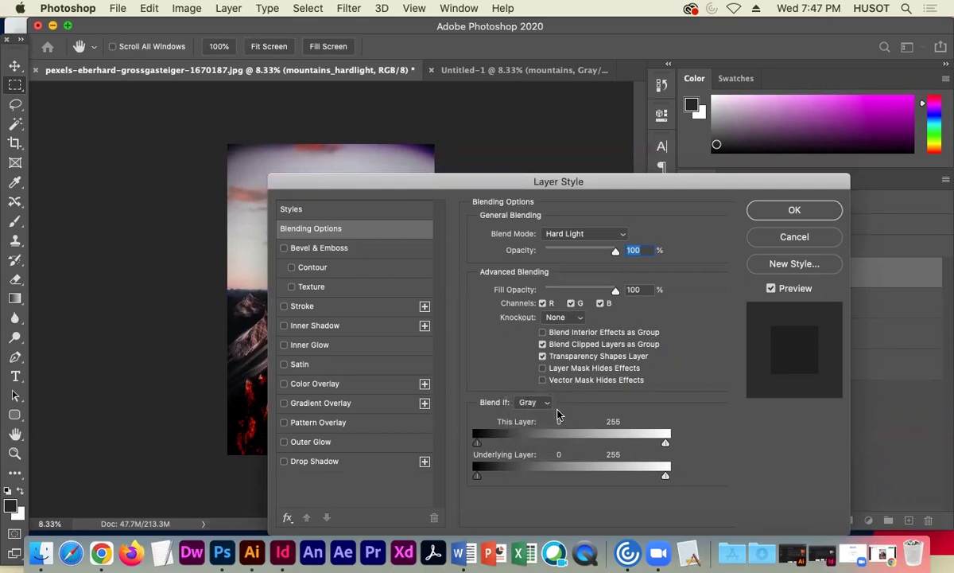
pyautogui.moveTo(494, 181); pyautogui.dragTo(511, 105)
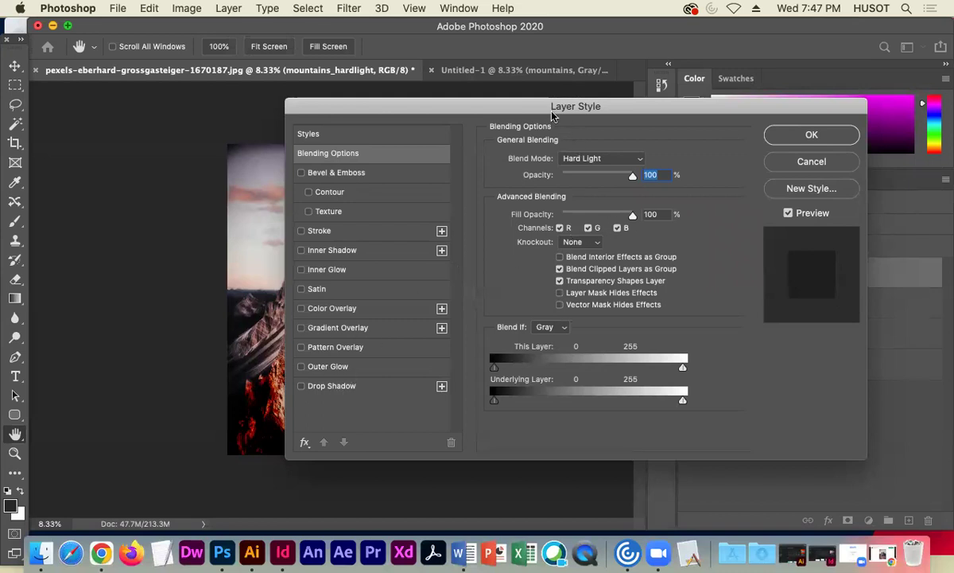
pyautogui.moveTo(512, 104); pyautogui.dragTo(487, 112)
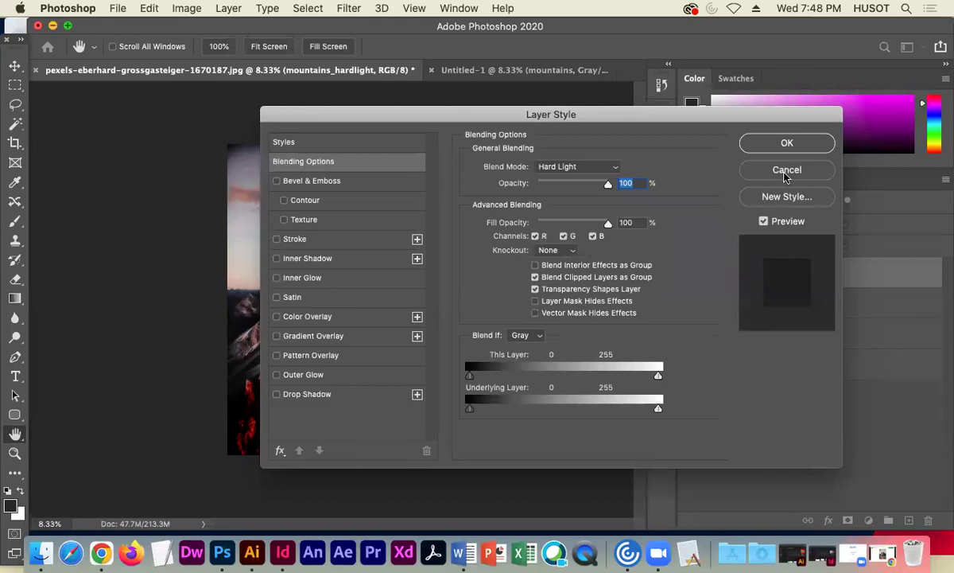
pyautogui.click(785, 143)
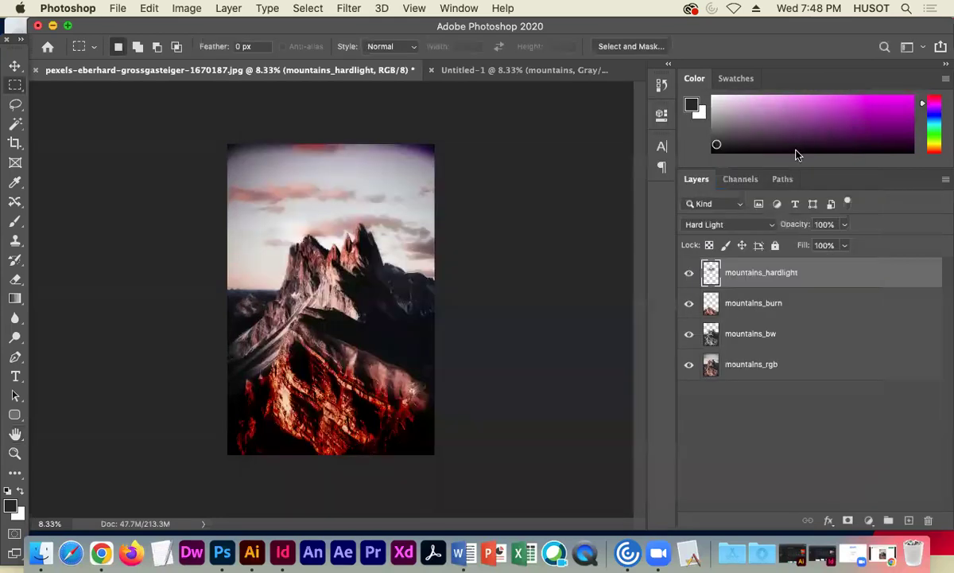
pyautogui.click(745, 180)
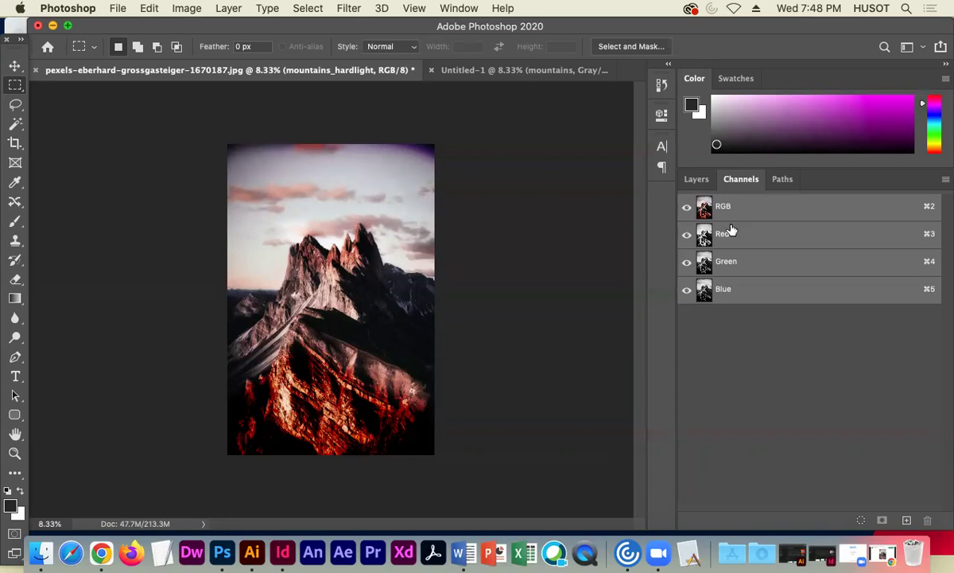
pyautogui.click(698, 179)
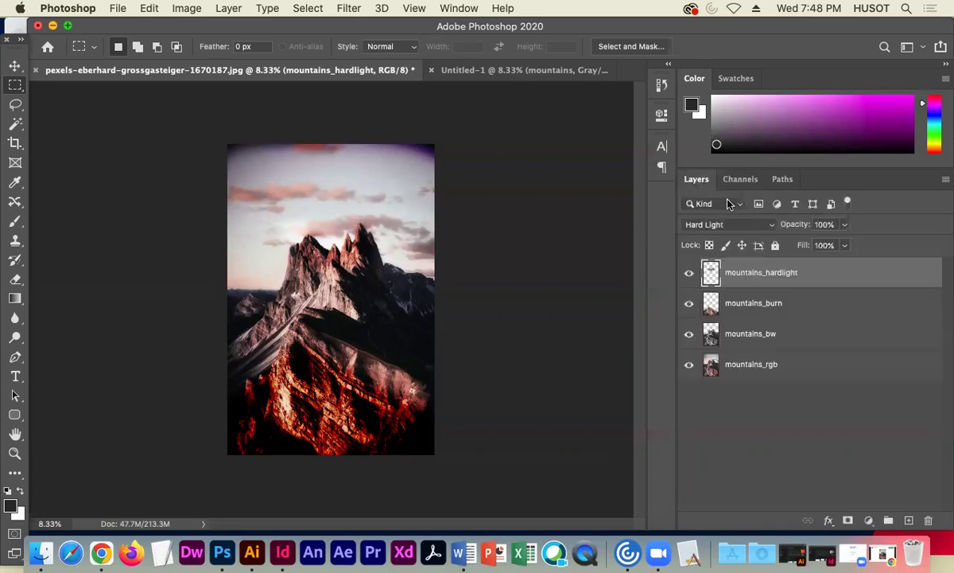
# - Try a Bevel & Emboss effect on the mountains_hardlight layer with the image in view, then turn it off
pyautogui.doubleClick(852, 280)
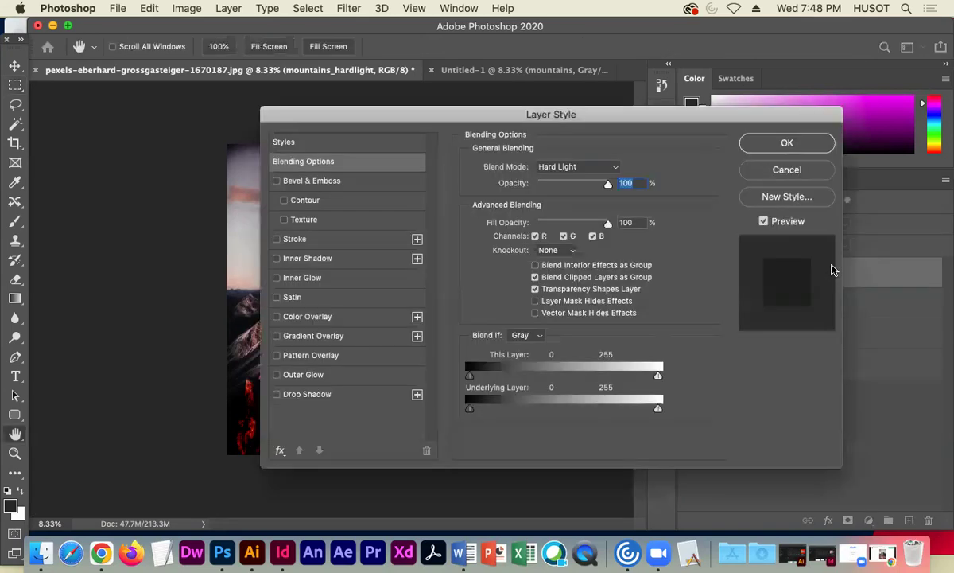
pyautogui.moveTo(413, 114); pyautogui.dragTo(614, 124)
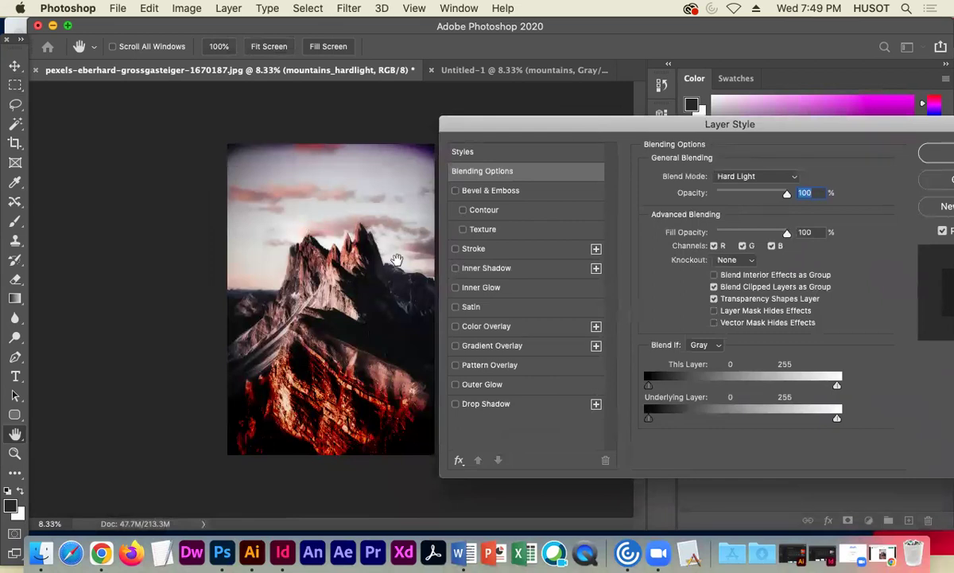
pyautogui.moveTo(547, 131)
pyautogui.mouseDown()
pyautogui.moveTo(588, 122)
pyautogui.moveTo(562, 124)
pyautogui.mouseUp()
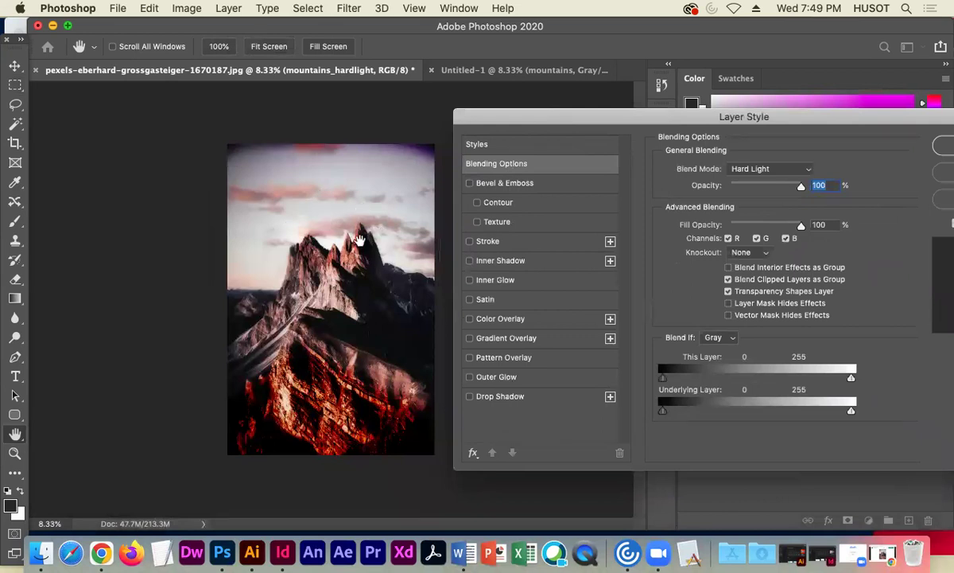
pyautogui.click(518, 186)
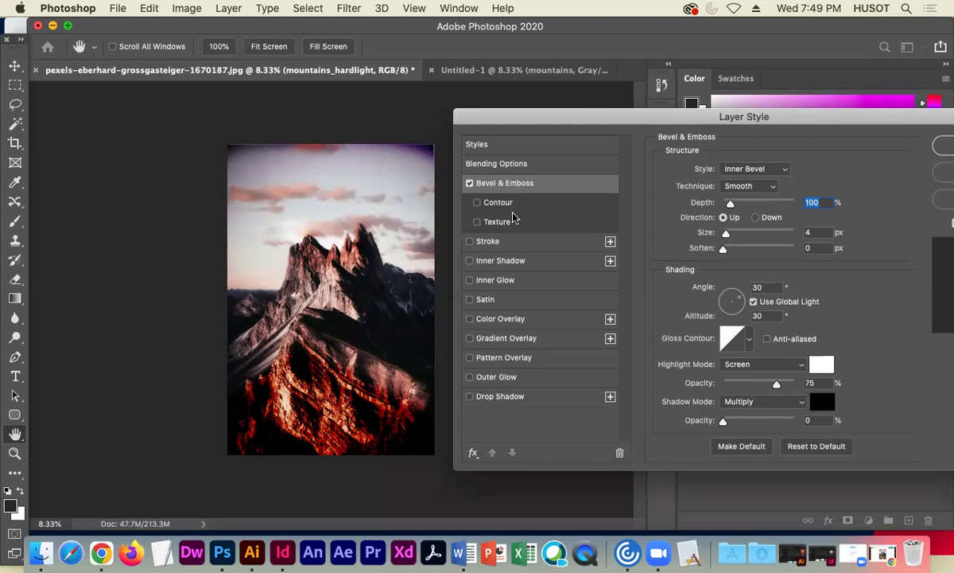
pyautogui.click(470, 183)
# - Try a Stroke effect on the mountains_hardlight layer and review its settings against the image
pyautogui.click(469, 241)
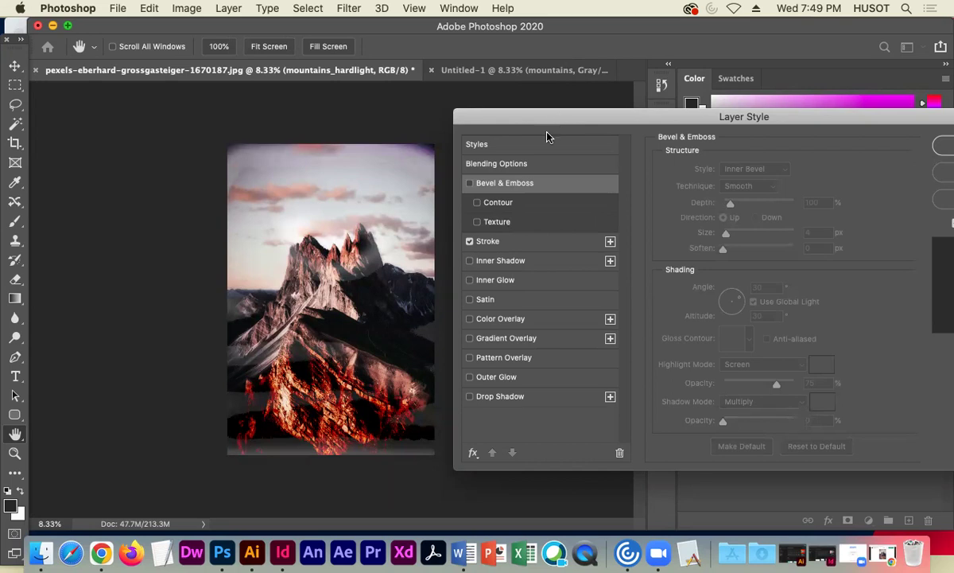
pyautogui.click(489, 237)
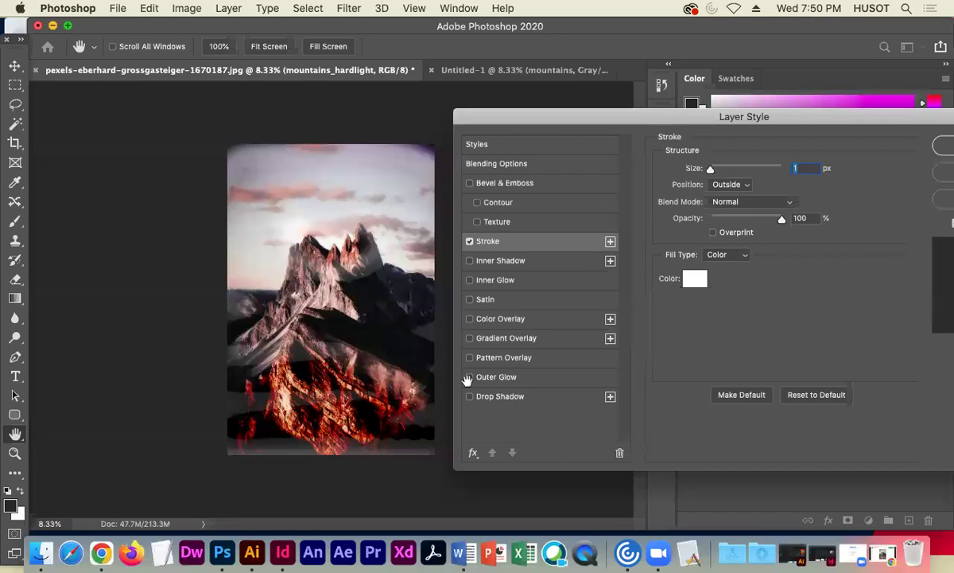
pyautogui.moveTo(710, 171)
pyautogui.mouseDown()
pyautogui.moveTo(805, 170)
pyautogui.moveTo(712, 177)
pyautogui.mouseUp()
pyautogui.moveTo(562, 121)
pyautogui.mouseDown()
pyautogui.moveTo(566, 113)
pyautogui.moveTo(557, 117)
pyautogui.mouseUp()
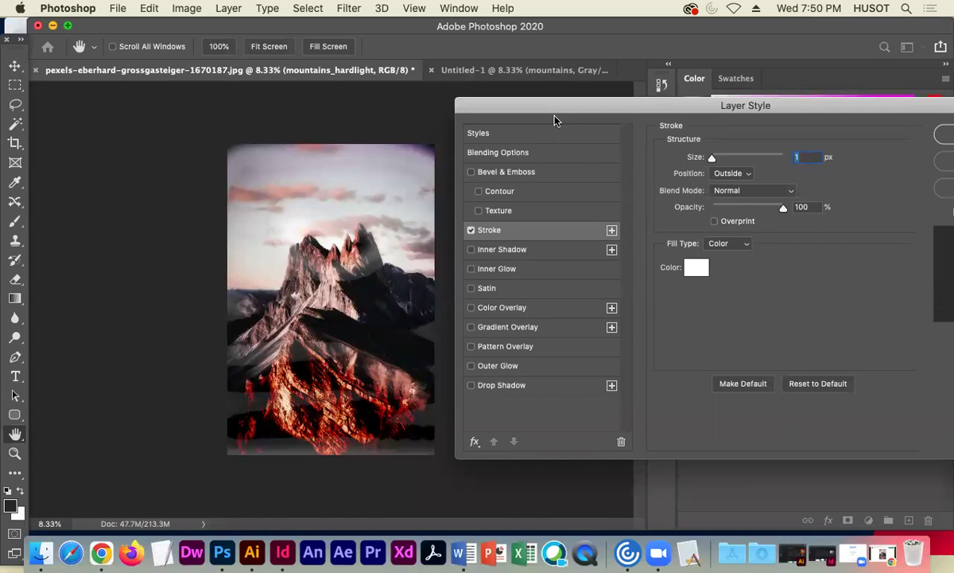
pyautogui.moveTo(561, 105)
pyautogui.mouseDown()
pyautogui.moveTo(451, 73)
pyautogui.moveTo(552, 79)
pyautogui.mouseUp()
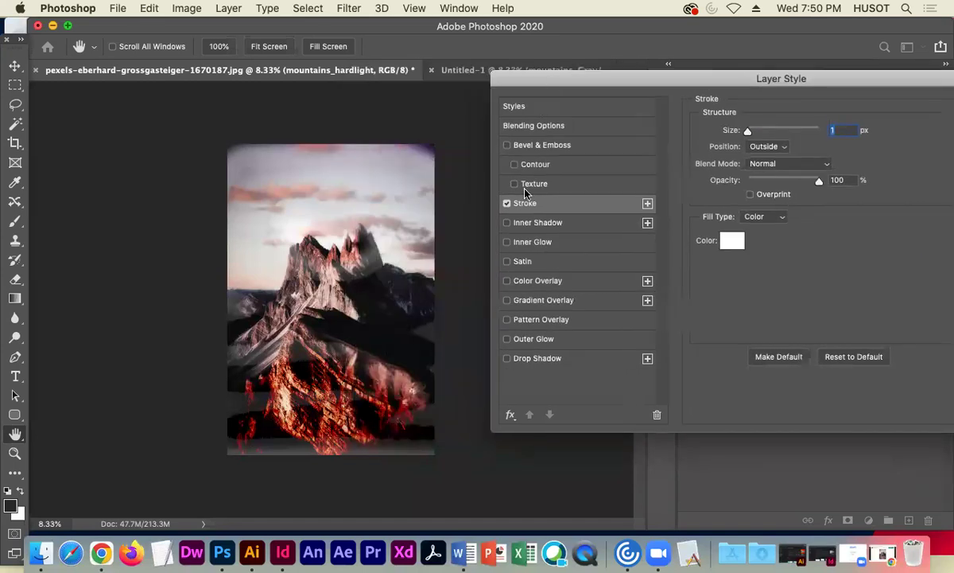
# - Try an Inner Shadow instead of the Stroke on mountains_hardlight, then discard the layer style changes
pyautogui.click(505, 224)
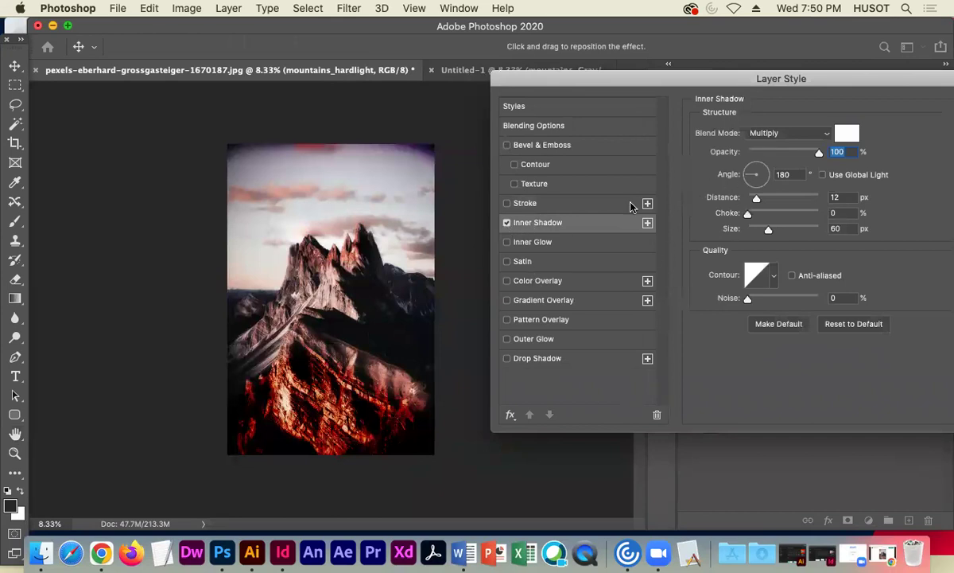
pyautogui.moveTo(585, 82); pyautogui.dragTo(388, 95)
pyautogui.click(788, 143)
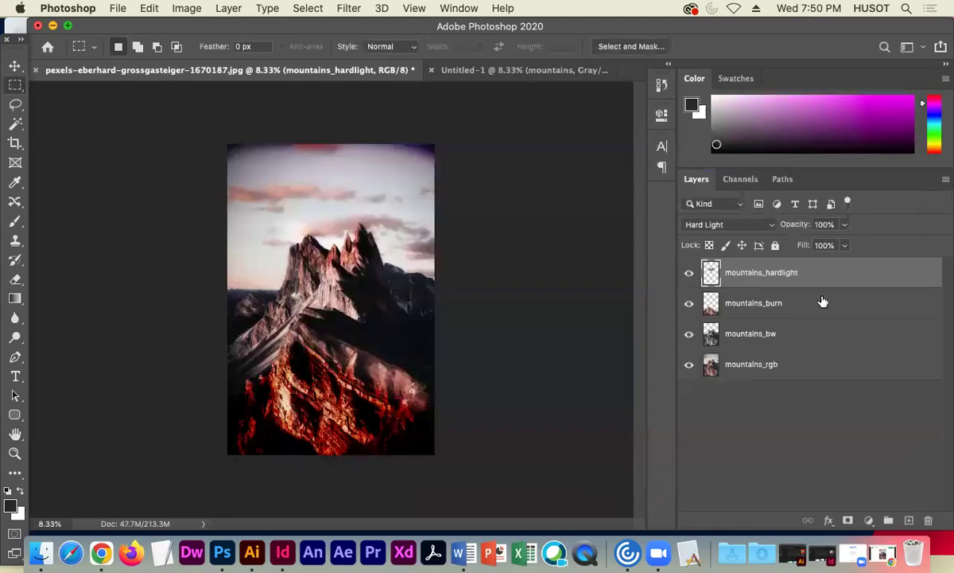
# - Select the mountains_burn layer and look over its blending options beside the image, leaving them as they are
pyautogui.click(754, 301)
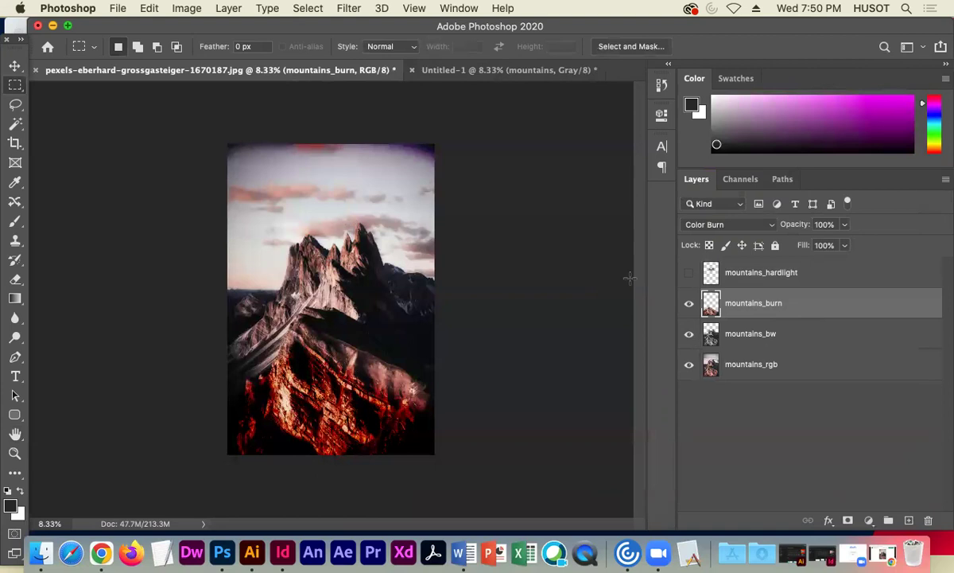
pyautogui.doubleClick(839, 306)
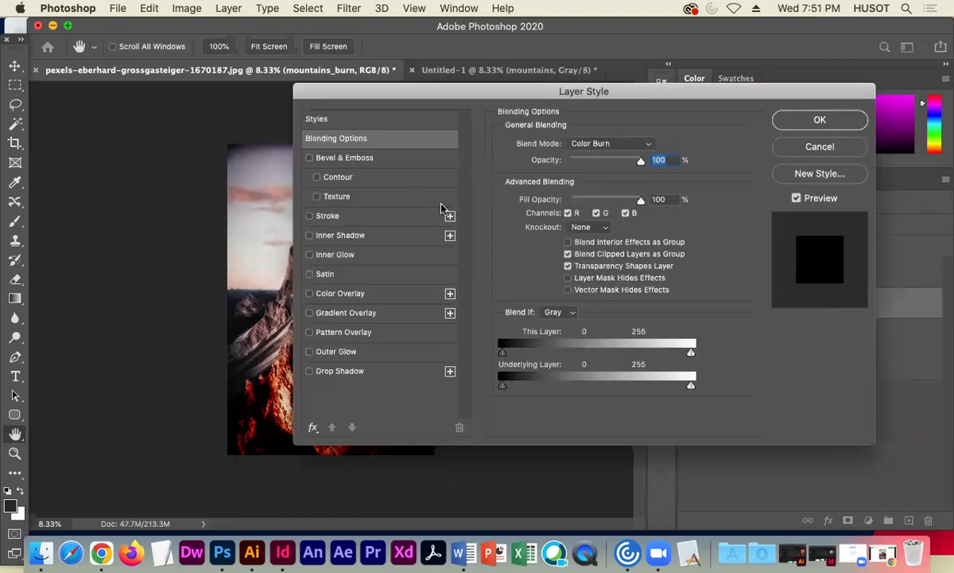
pyautogui.moveTo(387, 94); pyautogui.dragTo(530, 58)
pyautogui.moveTo(616, 53); pyautogui.dragTo(590, 65)
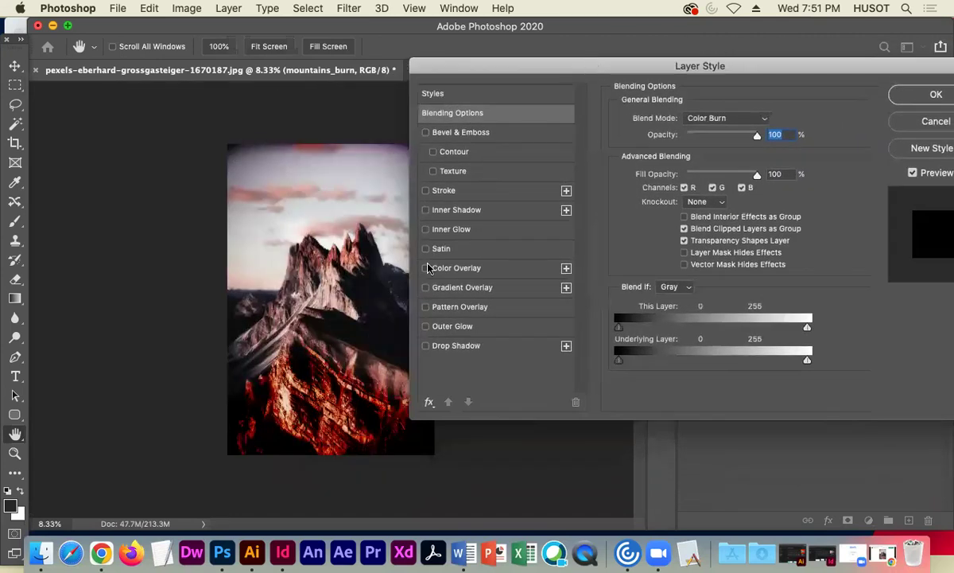
pyautogui.press('Return')
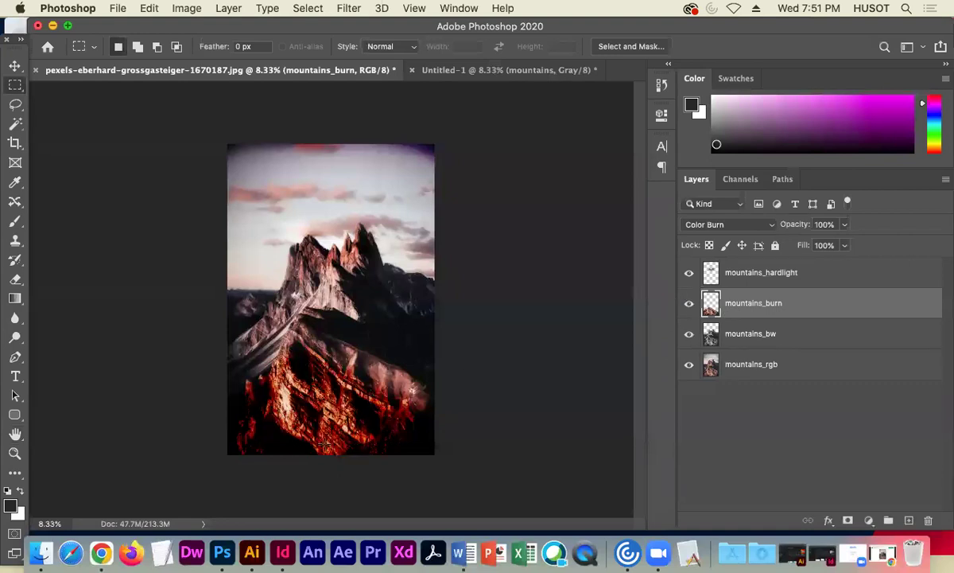
# - Toggle the mountains_burn layer's visibility to compare its effect on the lower slopes, leaving it shown
pyautogui.click(688, 306)
pyautogui.click(687, 306)
pyautogui.click(688, 307)
pyautogui.click(688, 306)
pyautogui.click(688, 306)
pyautogui.click(688, 307)
# - Add an Inner Shadow effect to the mountains_burn layer and set its blend mode to Normal
pyautogui.doubleClick(810, 303)
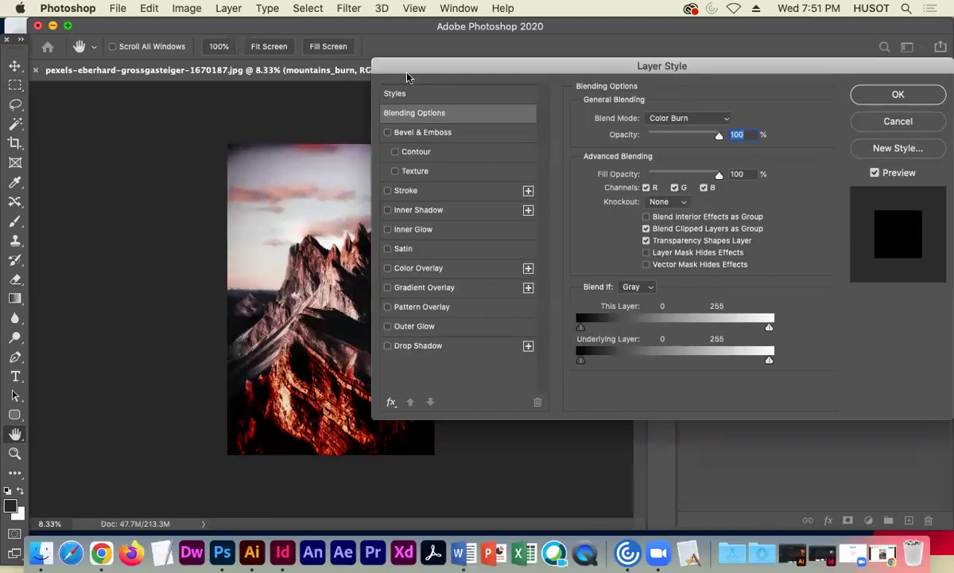
pyautogui.moveTo(431, 67); pyautogui.dragTo(496, 26)
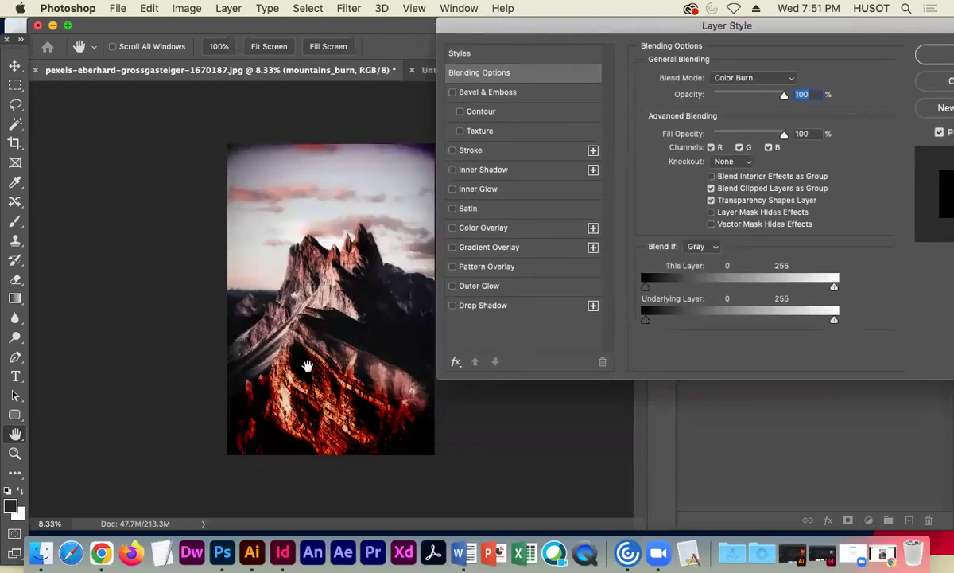
pyautogui.moveTo(879, 35); pyautogui.dragTo(833, 91)
pyautogui.click(429, 221)
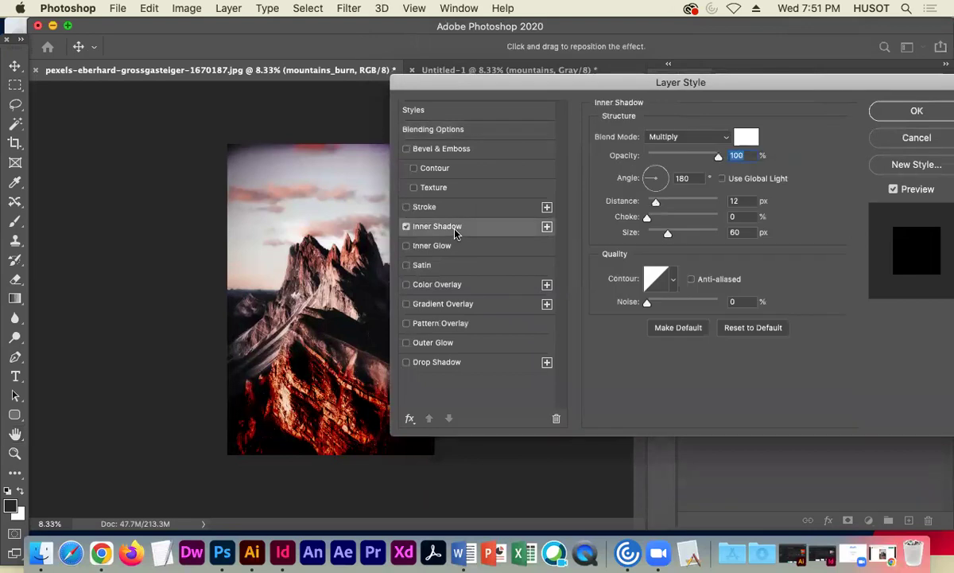
pyautogui.click(686, 136)
pyautogui.click(667, 94)
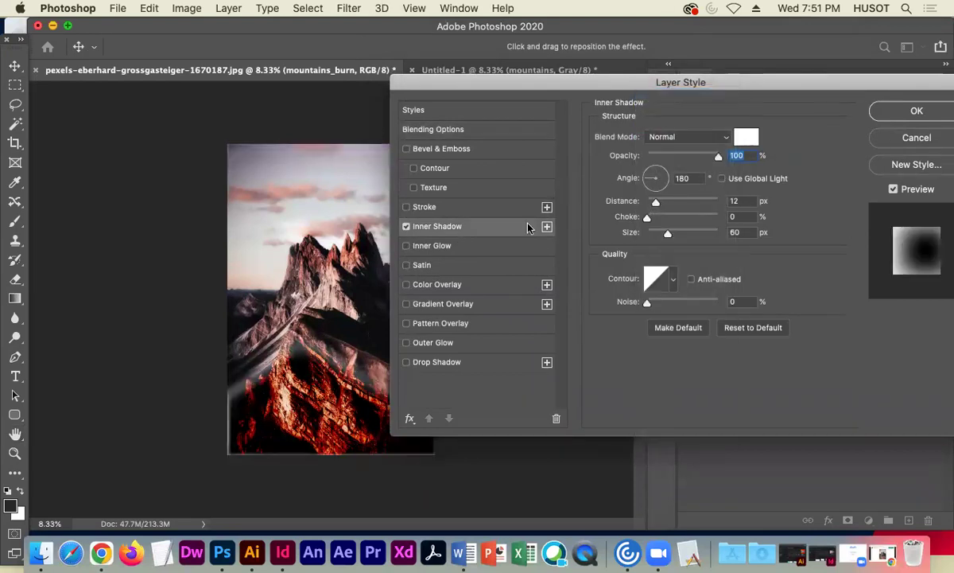
pyautogui.moveTo(539, 94); pyautogui.dragTo(664, 106)
pyautogui.click(804, 149)
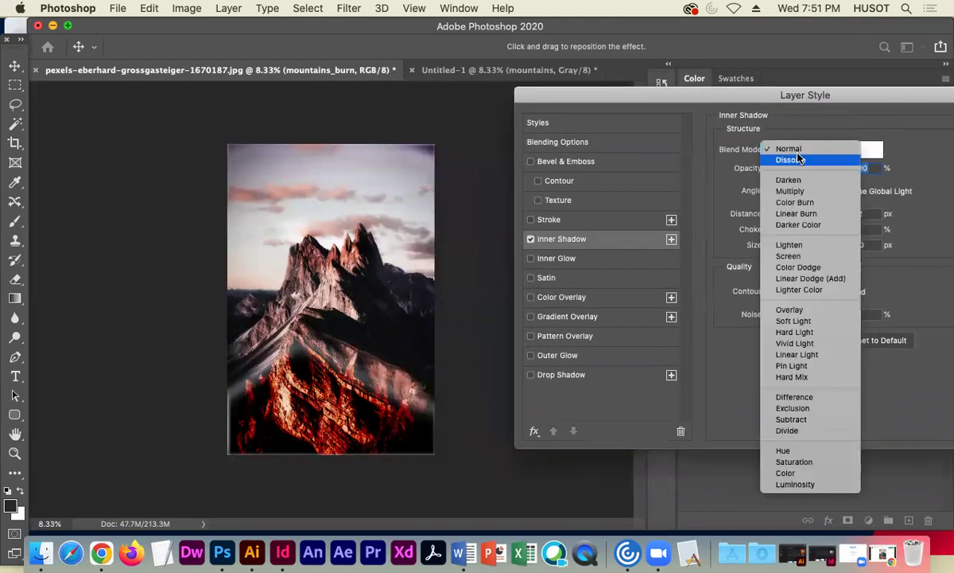
pyautogui.click(790, 148)
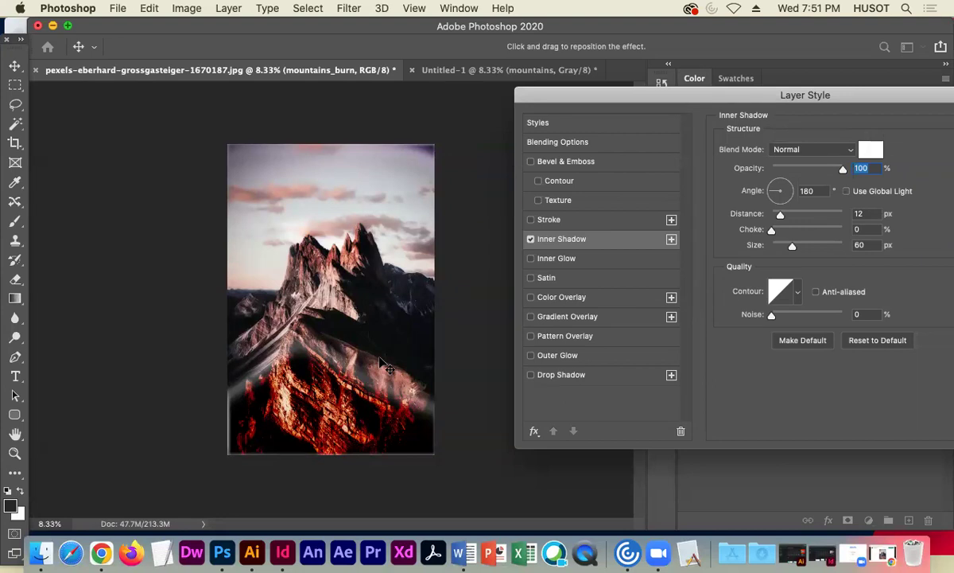
# - Set the mountains_burn layer's Inner Shadow color to black, 000000
pyautogui.moveTo(608, 101); pyautogui.dragTo(184, 65)
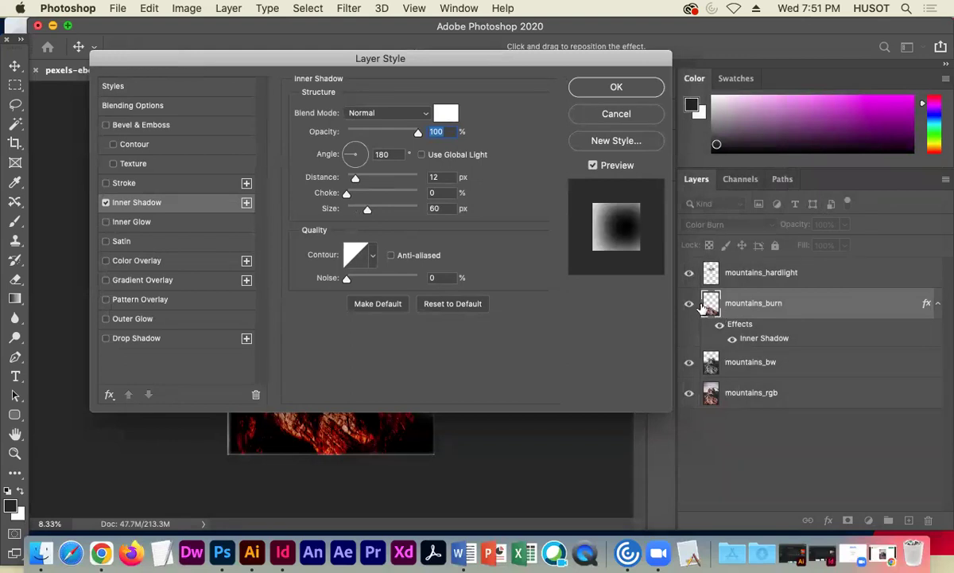
pyautogui.moveTo(419, 64); pyautogui.dragTo(788, 56)
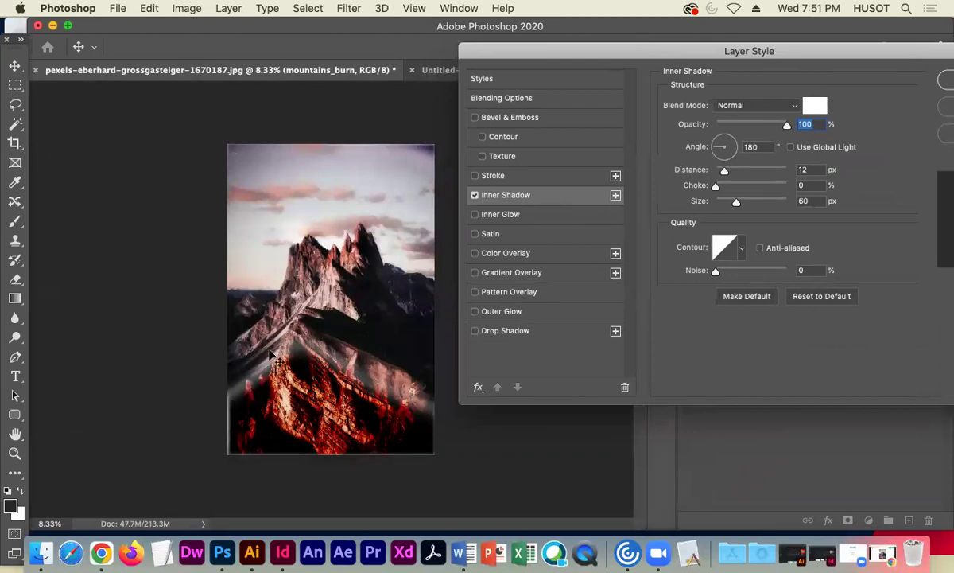
pyautogui.click(814, 106)
pyautogui.write('000000')
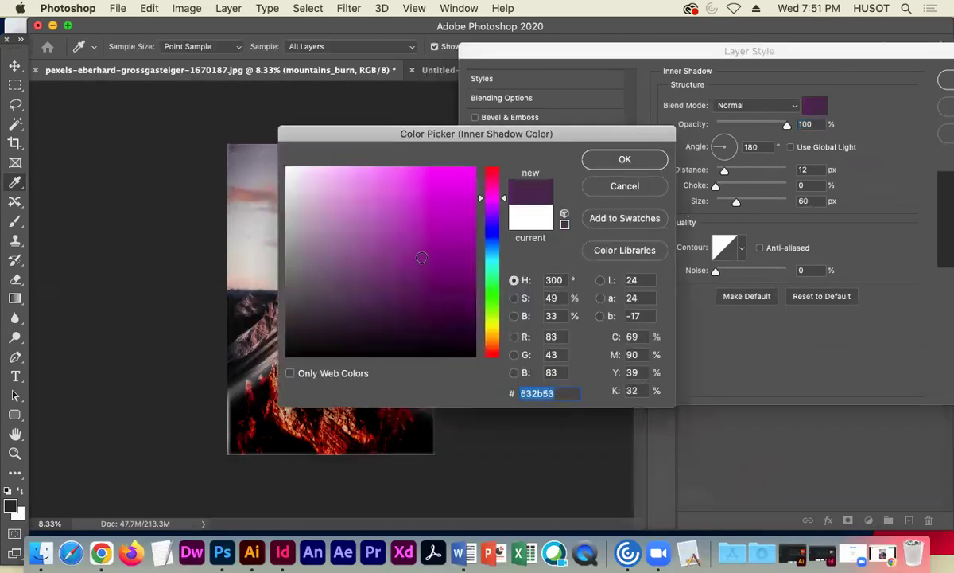
pyautogui.click(614, 161)
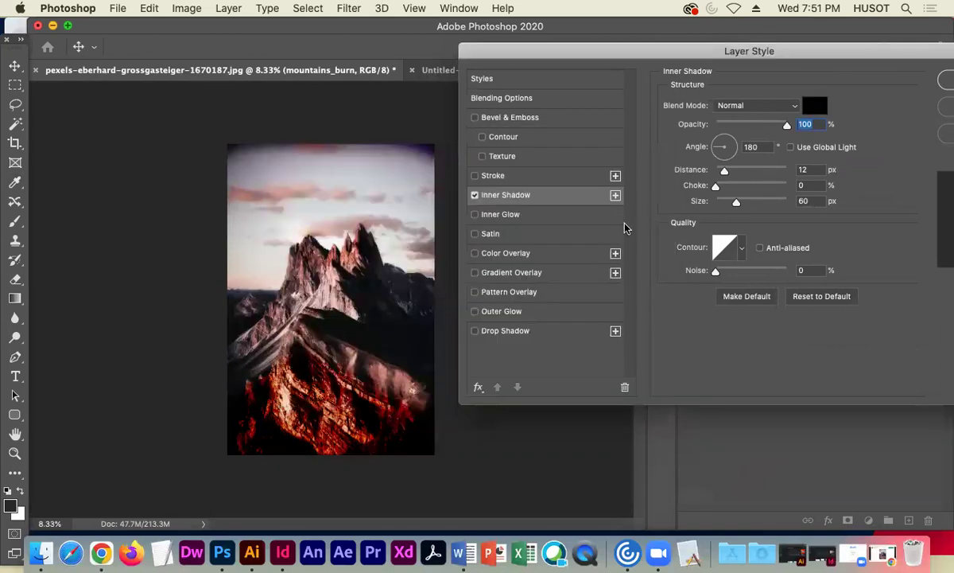
# - Toggle the black Inner Shadow on mountains_burn repeatedly to compare its effect, leaving it enabled
pyautogui.click(475, 196)
pyautogui.click(475, 196)
pyautogui.click(474, 196)
pyautogui.click(474, 196)
pyautogui.click(475, 195)
pyautogui.click(475, 195)
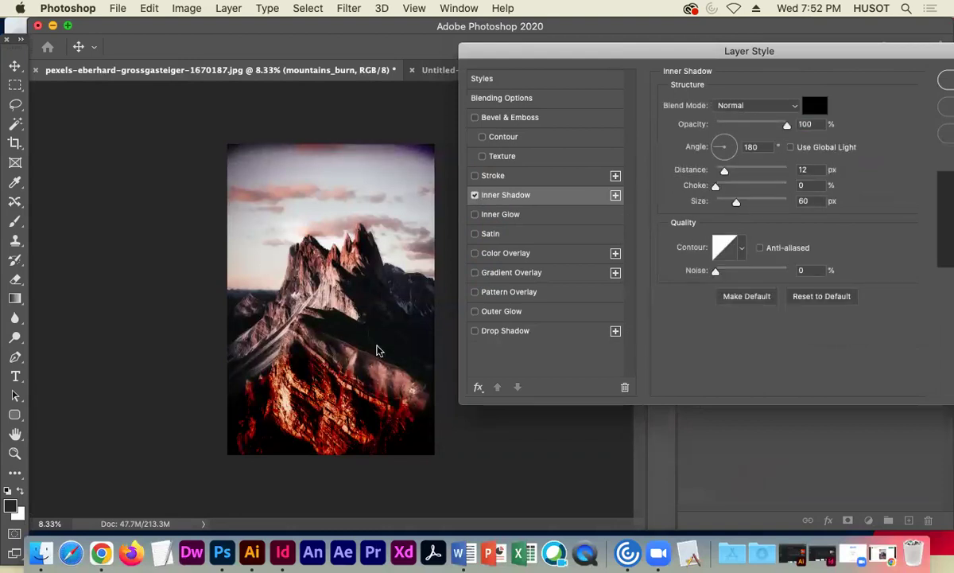
pyautogui.click(475, 195)
pyautogui.click(475, 195)
# - Set the mountains_burn layer's Inner Shadow distance to 43 px, choke to 7% and size to 136 px
pyautogui.moveTo(581, 64); pyautogui.dragTo(499, 51)
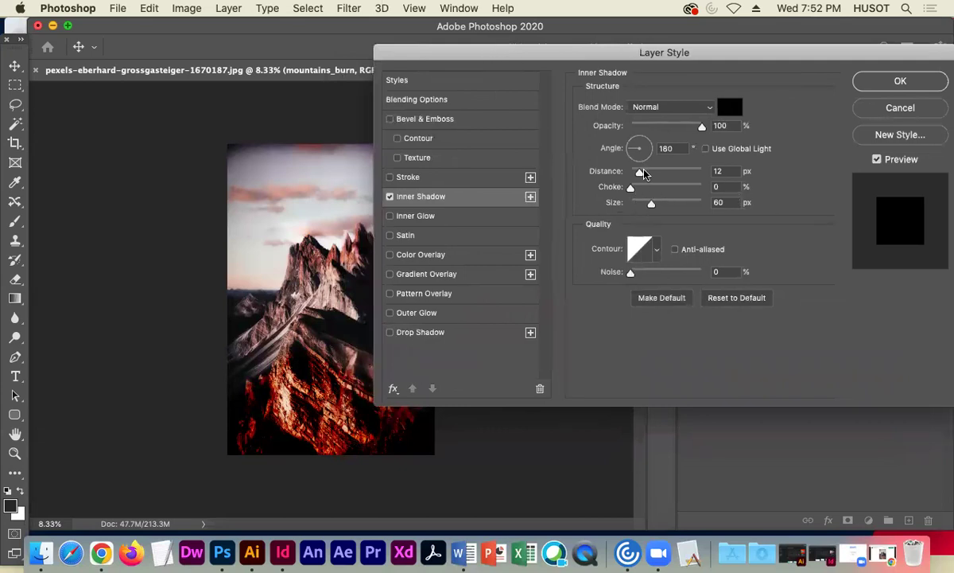
pyautogui.moveTo(646, 171); pyautogui.dragTo(668, 172)
pyautogui.moveTo(651, 207); pyautogui.dragTo(635, 191)
pyautogui.moveTo(601, 52); pyautogui.dragTo(736, 46)
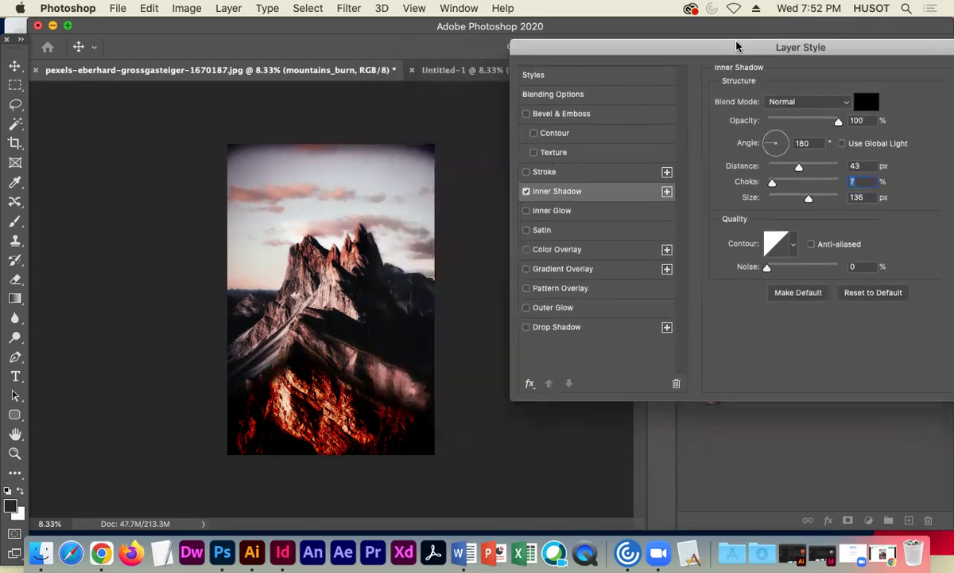
# - Toggle the mountains_burn layer's Inner Shadow repeatedly to compare the image with and without it, leaving it disabled
pyautogui.click(526, 192)
pyautogui.click(526, 192)
pyautogui.click(526, 192)
pyautogui.click(526, 191)
pyautogui.click(526, 192)
pyautogui.click(526, 191)
pyautogui.click(525, 191)
pyautogui.click(525, 192)
pyautogui.click(526, 192)
pyautogui.click(525, 191)
pyautogui.click(526, 192)
pyautogui.click(526, 192)
pyautogui.click(526, 191)
pyautogui.click(526, 191)
pyautogui.click(526, 192)
pyautogui.click(525, 191)
pyautogui.click(526, 192)
pyautogui.click(525, 191)
pyautogui.click(526, 192)
pyautogui.click(526, 192)
pyautogui.click(526, 192)
pyautogui.click(526, 192)
pyautogui.click(526, 192)
pyautogui.click(526, 191)
pyautogui.click(525, 191)
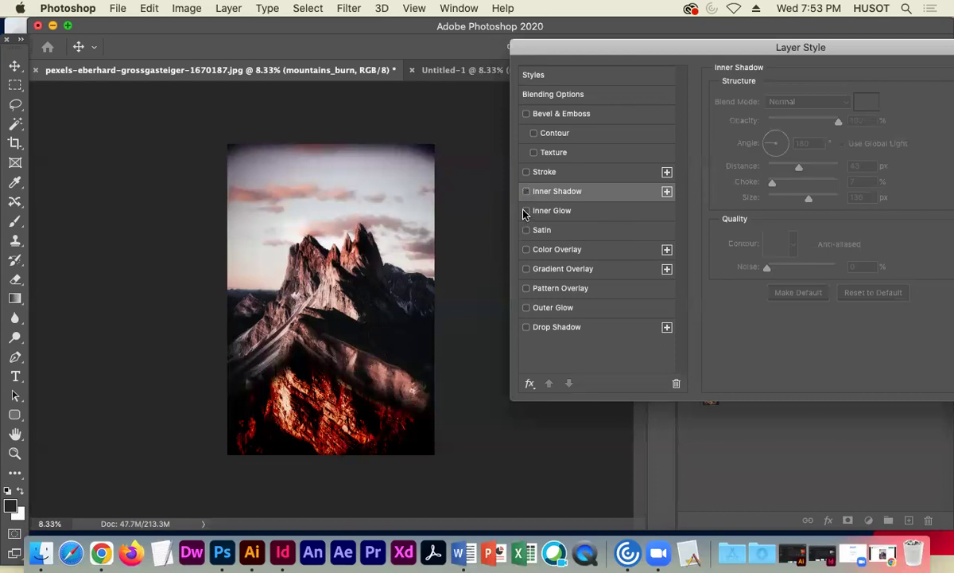
# - Enable Inner Glow on the mountains_burn layer with Normal blend mode and 100% opacity
pyautogui.click(526, 211)
pyautogui.click(602, 213)
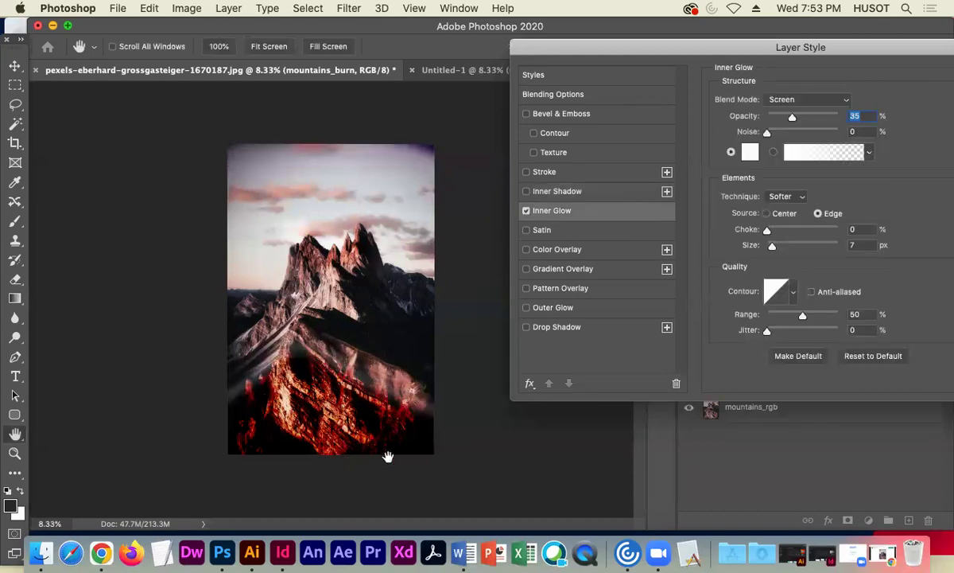
pyautogui.click(819, 102)
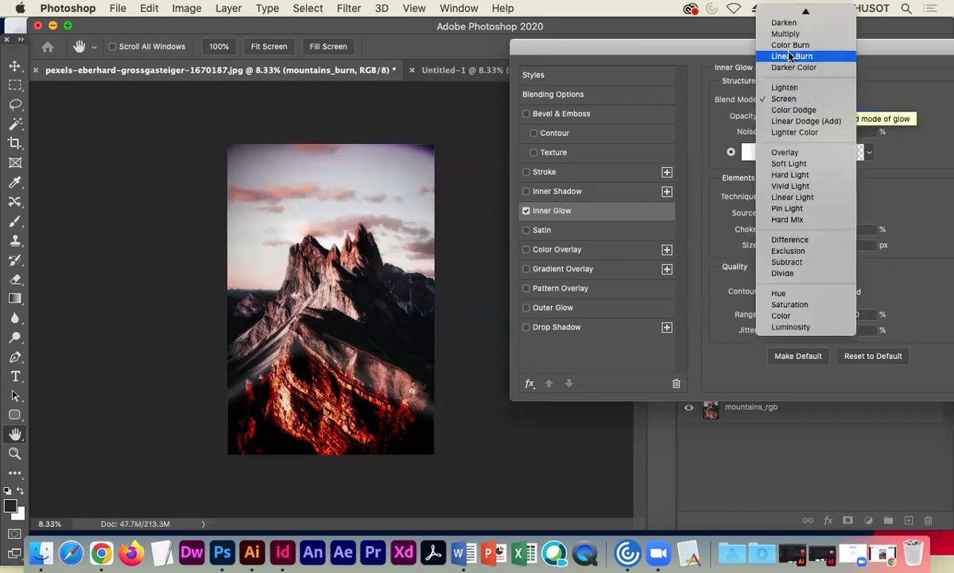
pyautogui.click(798, 14)
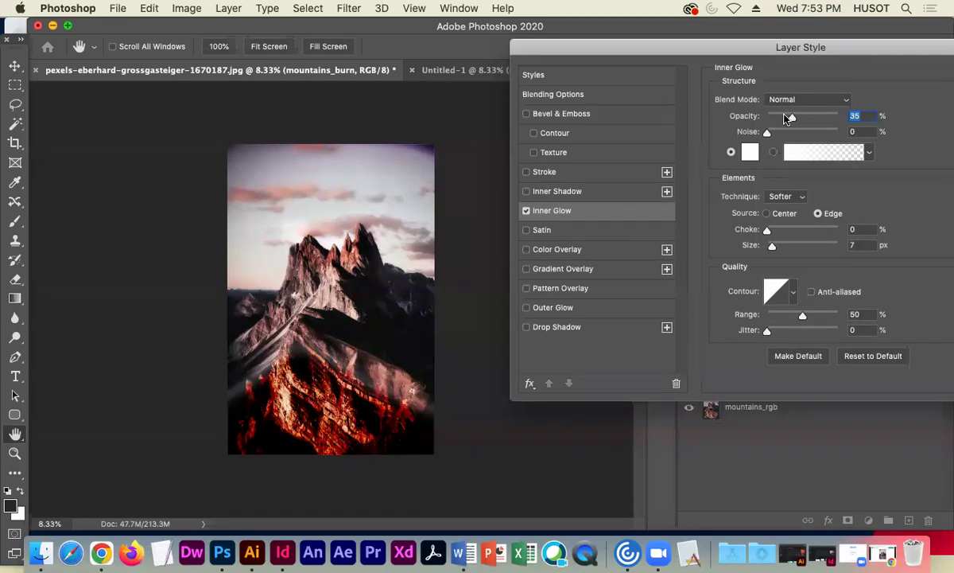
pyautogui.moveTo(791, 119); pyautogui.dragTo(858, 119)
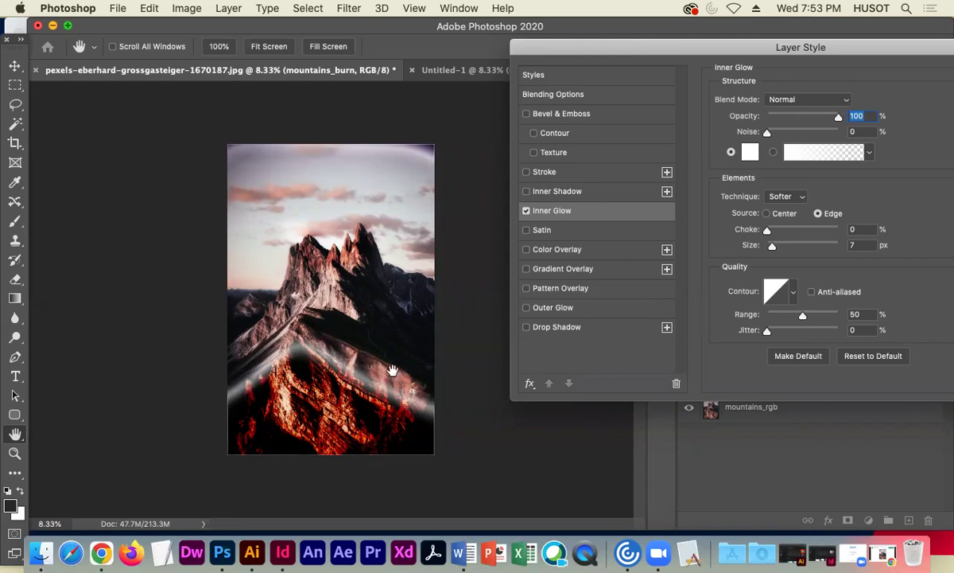
# - Set the mountains_burn layer's Inner Glow color to a bright green with a hue of 112°
pyautogui.click(750, 152)
pyautogui.moveTo(407, 313); pyautogui.dragTo(391, 355)
pyautogui.moveTo(492, 260); pyautogui.dragTo(493, 301)
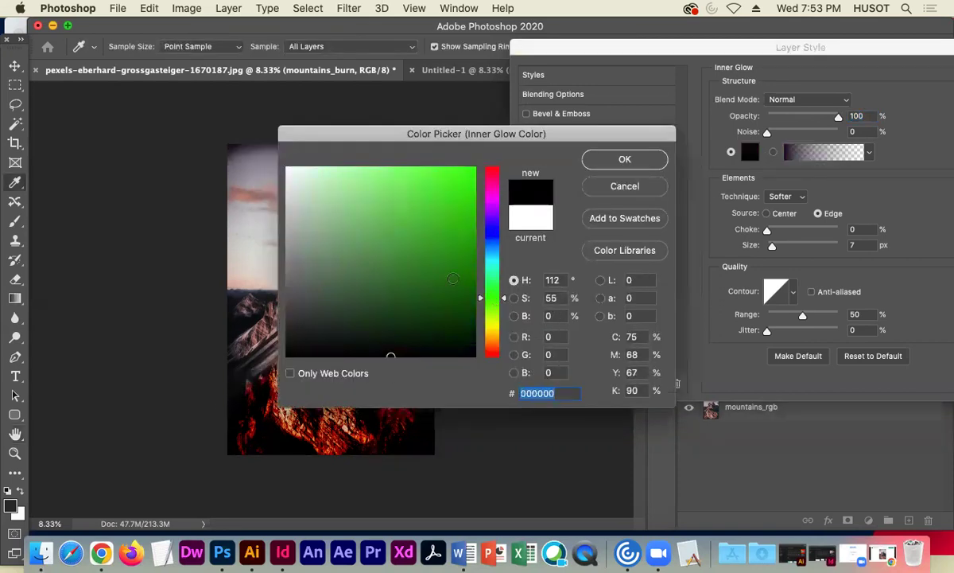
pyautogui.moveTo(428, 287); pyautogui.dragTo(486, 146)
pyautogui.click(625, 159)
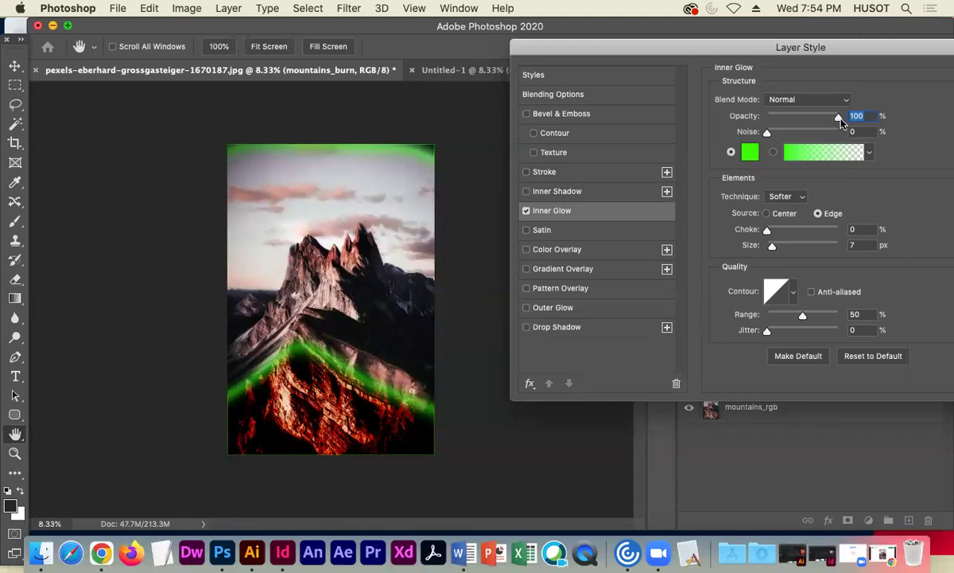
# - Reduce the green Inner Glow's opacity to 30% and toggle the effect to compare, leaving it enabled
pyautogui.moveTo(842, 121); pyautogui.dragTo(789, 126)
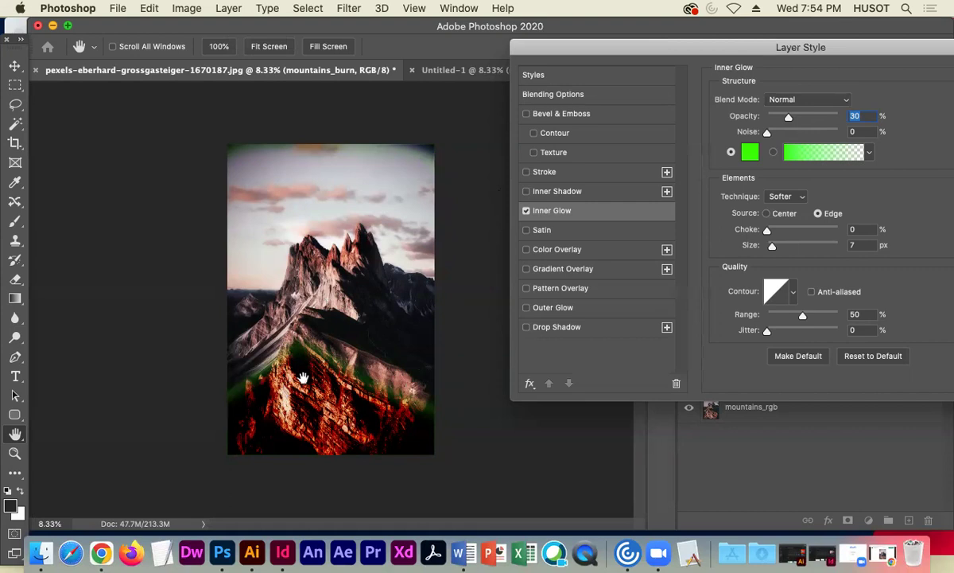
pyautogui.click(525, 211)
pyautogui.click(526, 211)
pyautogui.click(525, 210)
# - Reposition the Layer Style dialog to uncover the poster, and disable the Inner Glow on mountains_burn
pyautogui.moveTo(662, 46); pyautogui.dragTo(516, 82)
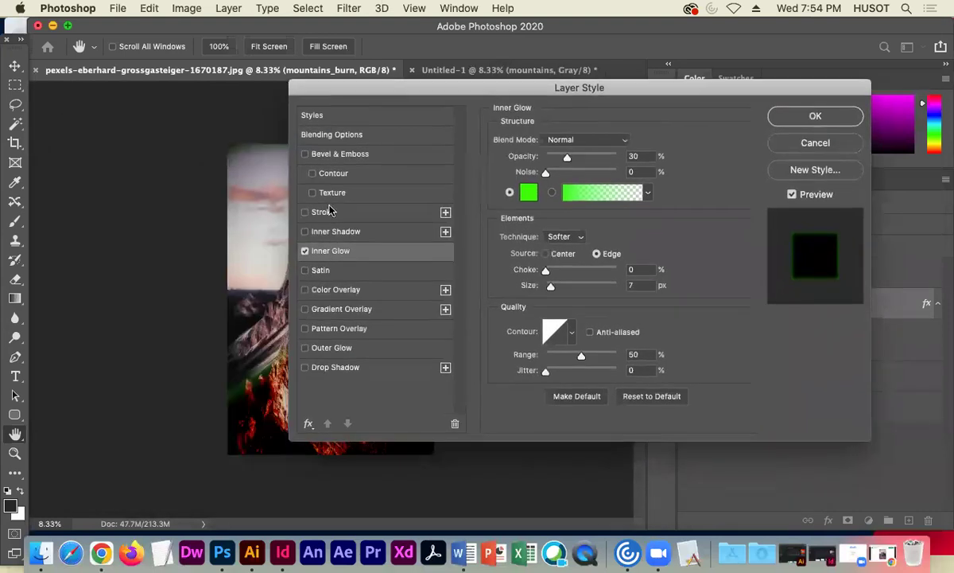
pyautogui.moveTo(398, 94); pyautogui.dragTo(510, 94)
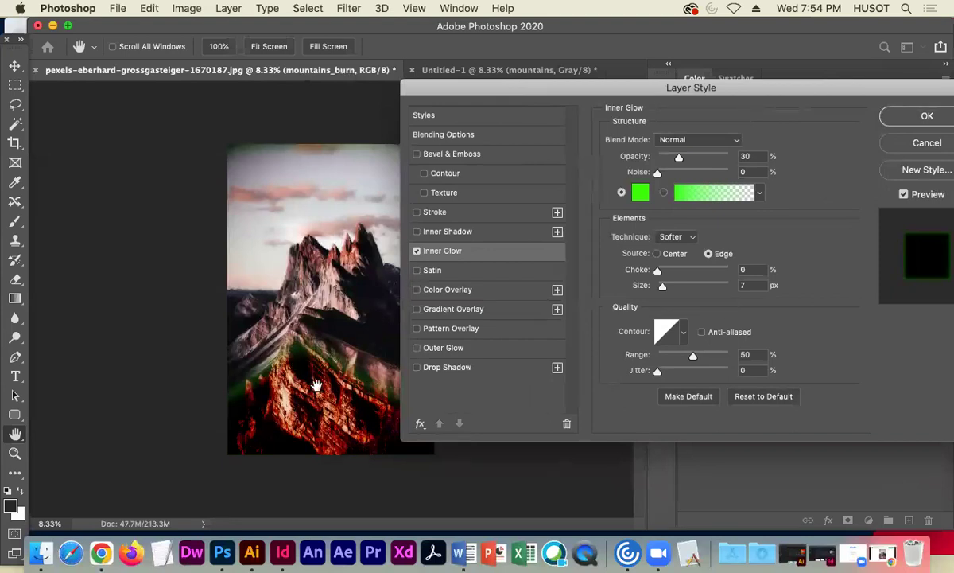
pyautogui.moveTo(504, 88)
pyautogui.mouseDown()
pyautogui.moveTo(468, 80)
pyautogui.moveTo(505, 74)
pyautogui.mouseUp()
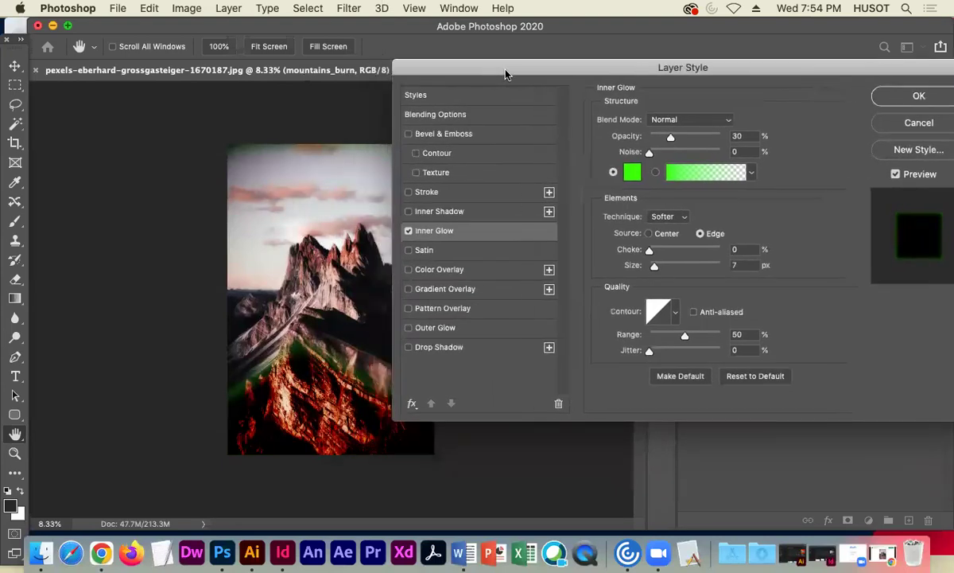
pyautogui.click(408, 230)
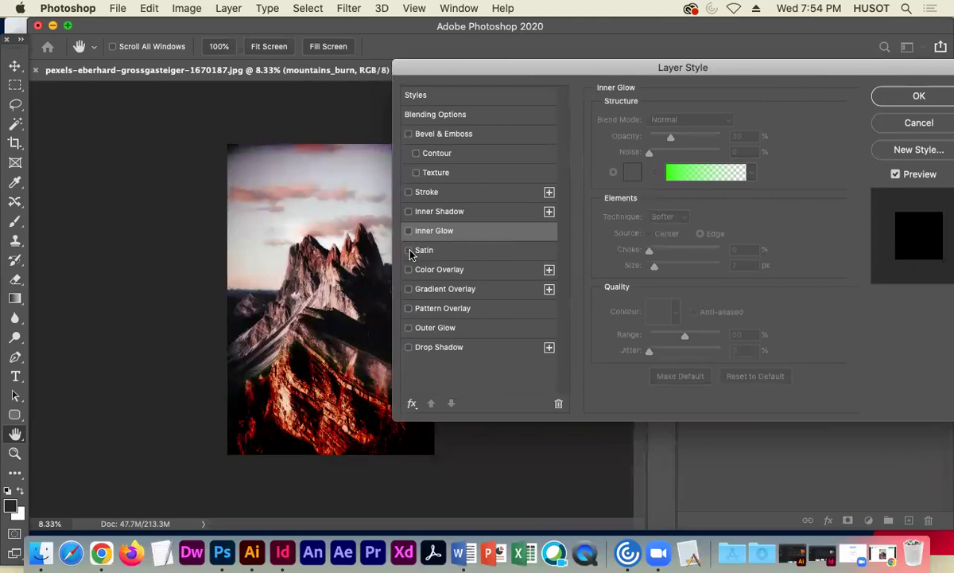
# - Enable the Satin effect on the mountains_burn layer and set its blend mode to Normal
pyautogui.click(408, 251)
pyautogui.click(438, 248)
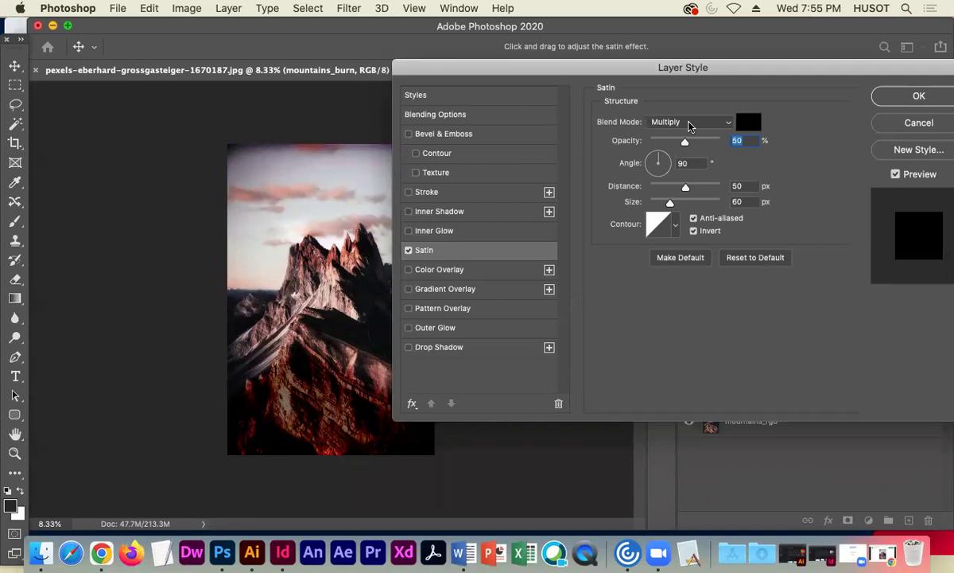
pyautogui.click(700, 123)
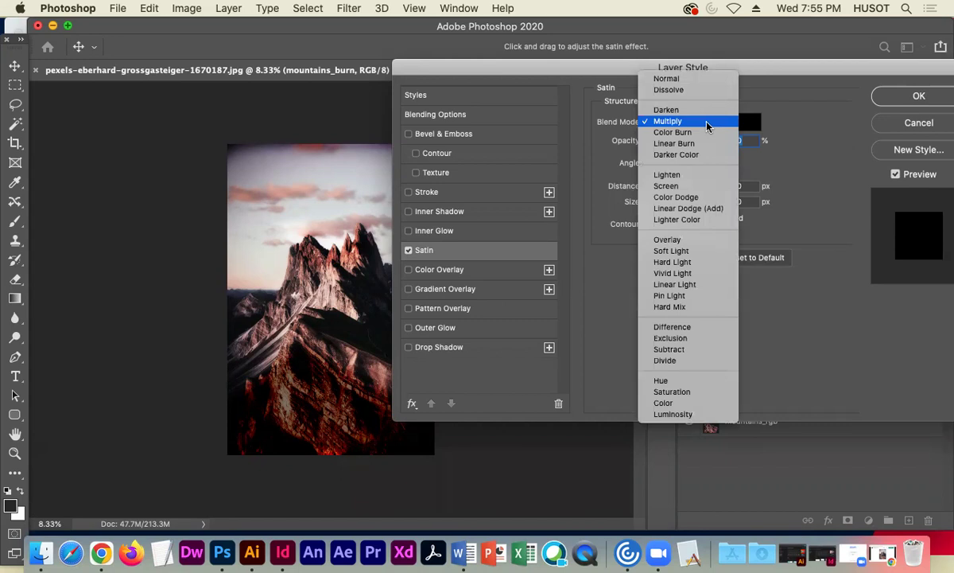
pyautogui.click(672, 78)
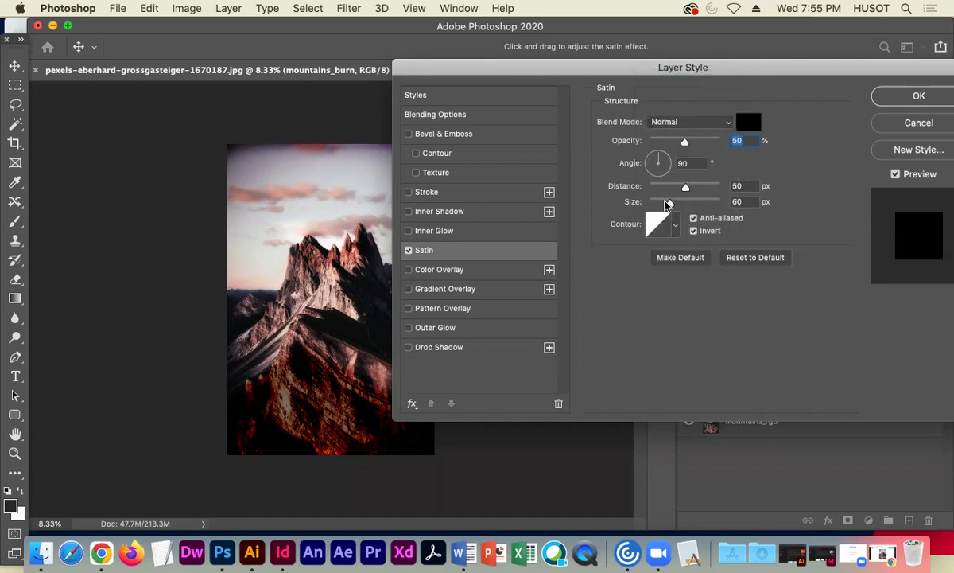
# - Set the mountains_burn layer's Satin color to white
pyautogui.click(749, 122)
pyautogui.click(288, 167)
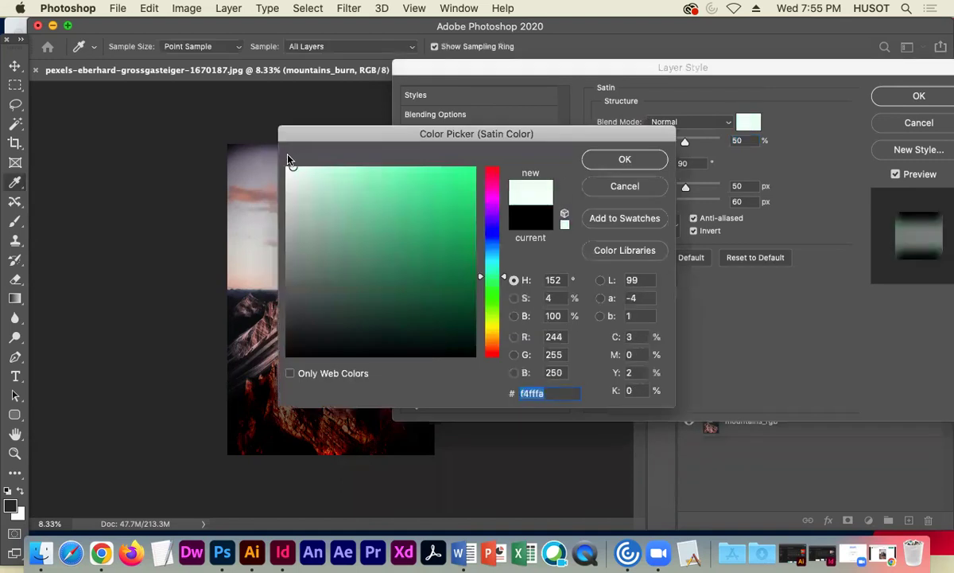
pyautogui.click(625, 159)
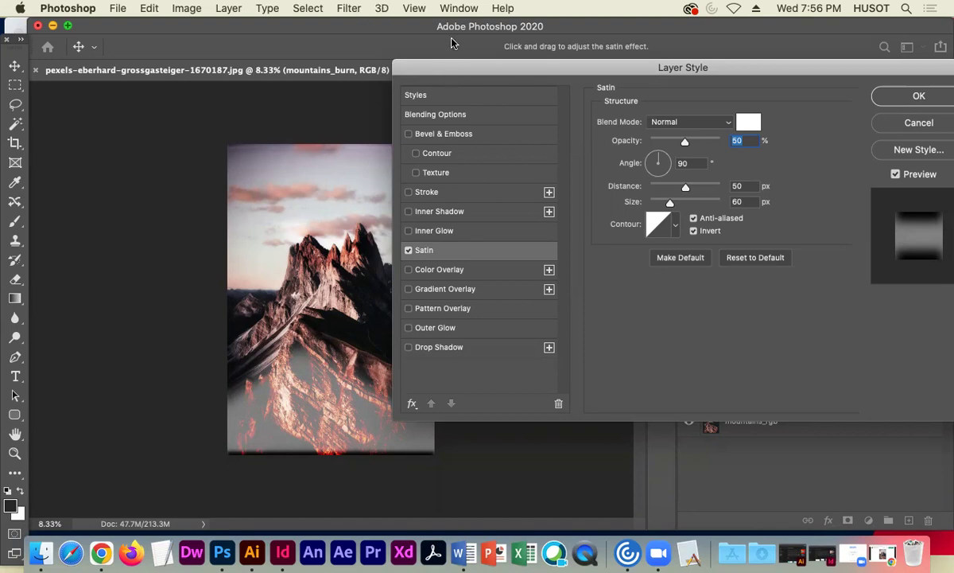
# - Uncover the poster, toggle the white Satin effect to compare it, and reduce its opacity to 28%
pyautogui.moveTo(455, 67); pyautogui.dragTo(539, 89)
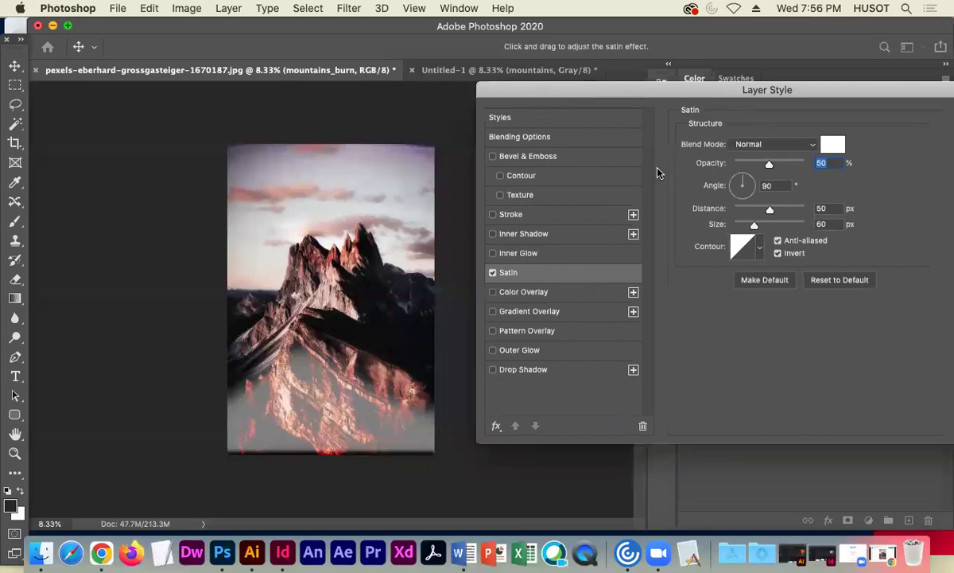
pyautogui.click(493, 274)
pyautogui.click(492, 274)
pyautogui.click(492, 274)
pyautogui.moveTo(769, 167); pyautogui.dragTo(753, 164)
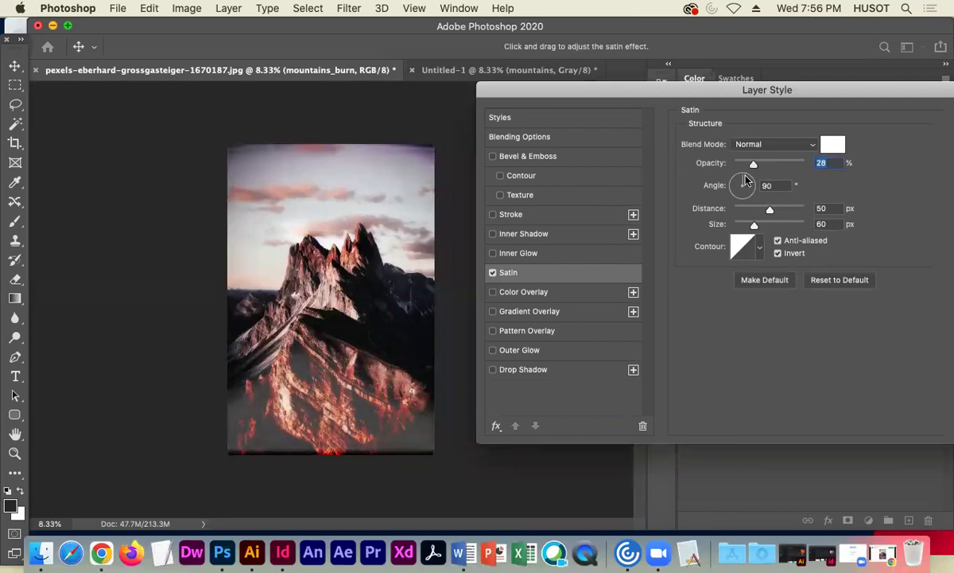
# - Toggle the 28% white Satin effect repeatedly to compare the mountains with and without it, leaving it enabled
pyautogui.click(492, 272)
pyautogui.click(493, 272)
pyautogui.click(492, 272)
pyautogui.click(492, 272)
pyautogui.click(492, 272)
pyautogui.click(492, 272)
pyautogui.click(492, 272)
pyautogui.click(492, 272)
pyautogui.click(492, 272)
pyautogui.click(493, 272)
pyautogui.click(493, 272)
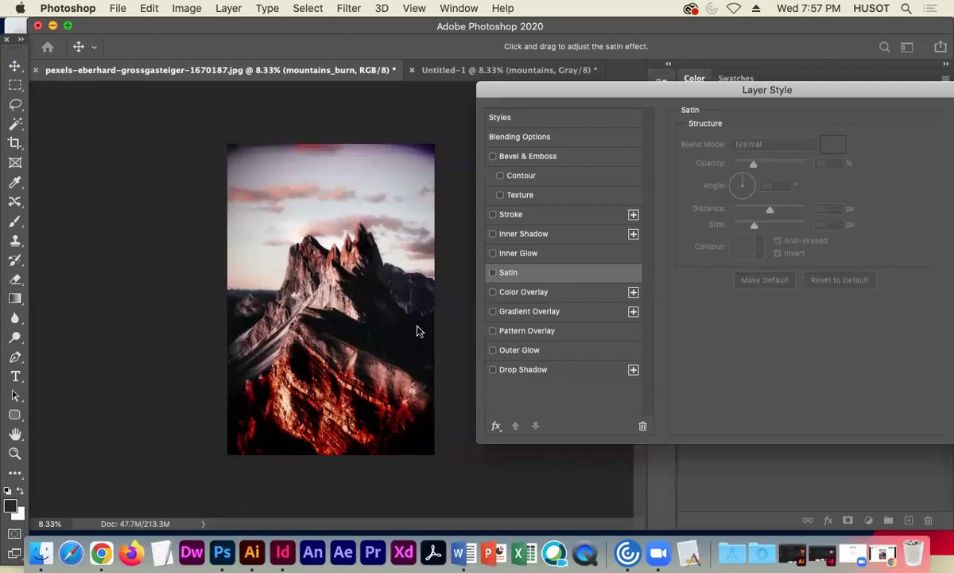
pyautogui.click(492, 272)
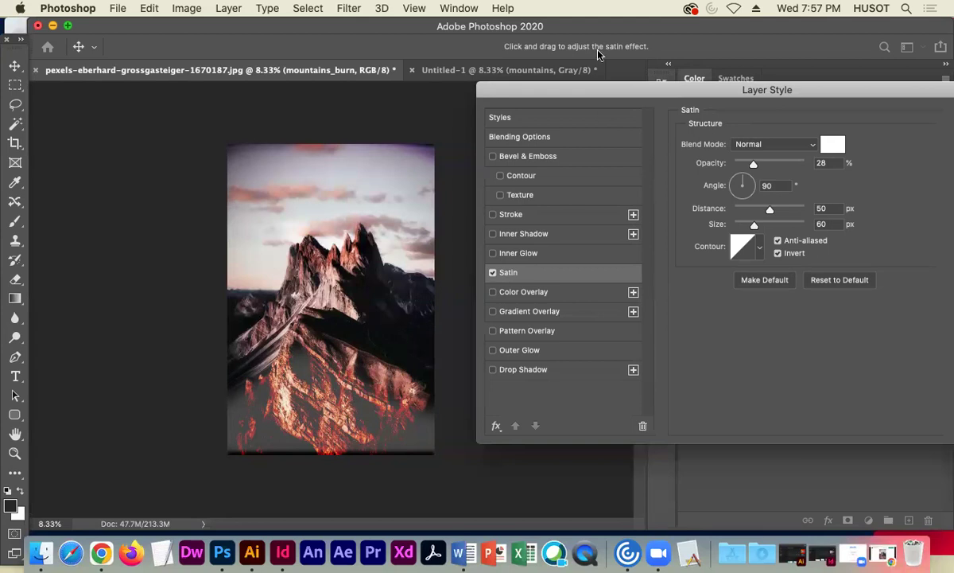
# - Move the Layer Style dialog aside to view the effects listed under mountains_burn, and bring it back beside the poster
pyautogui.moveTo(549, 90); pyautogui.dragTo(187, 111)
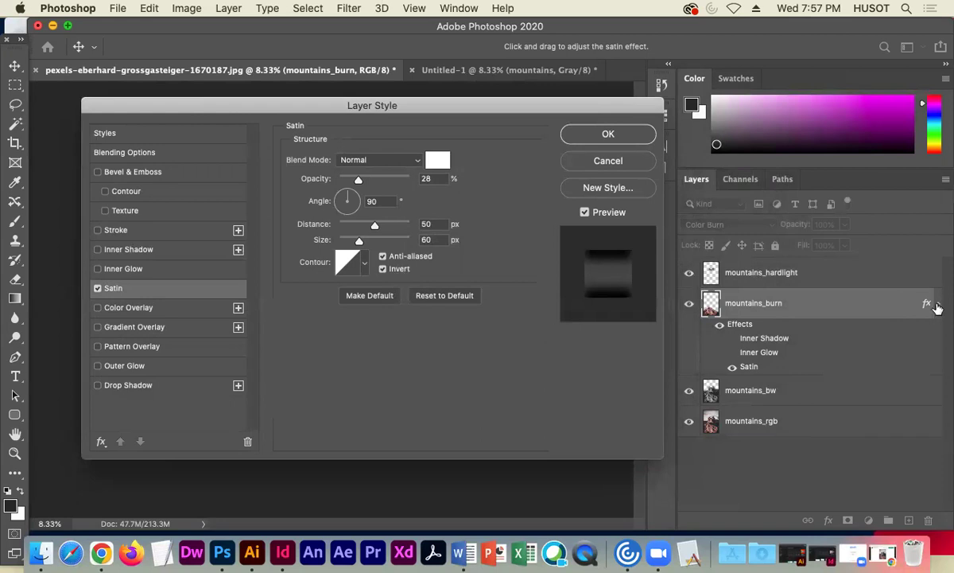
pyautogui.moveTo(326, 110); pyautogui.dragTo(507, 90)
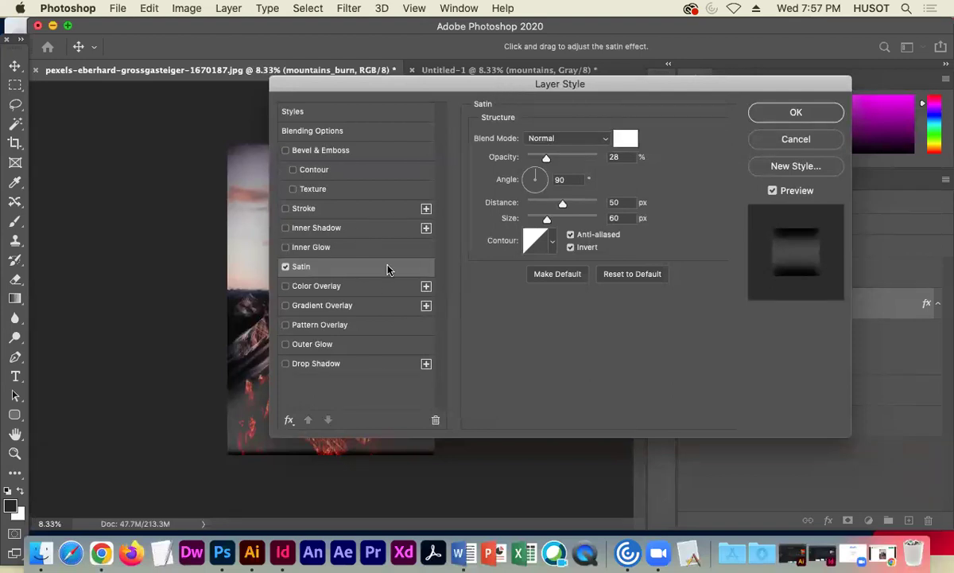
pyautogui.moveTo(407, 88); pyautogui.dragTo(454, 89)
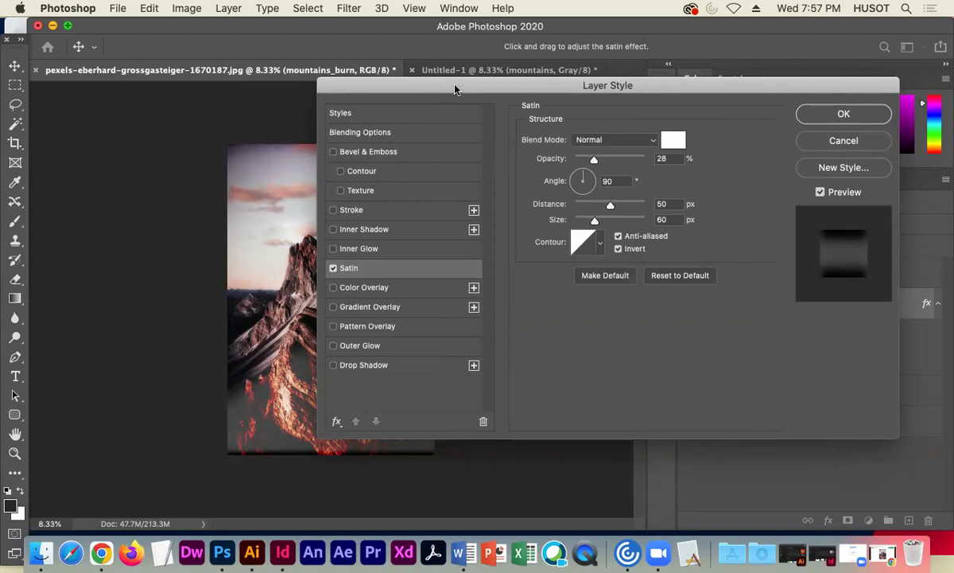
# - Turn off the Satin effect on the mountains_burn layer, keeping the image visible beside the Layer Style dialog
pyautogui.moveTo(454, 91); pyautogui.dragTo(318, 94)
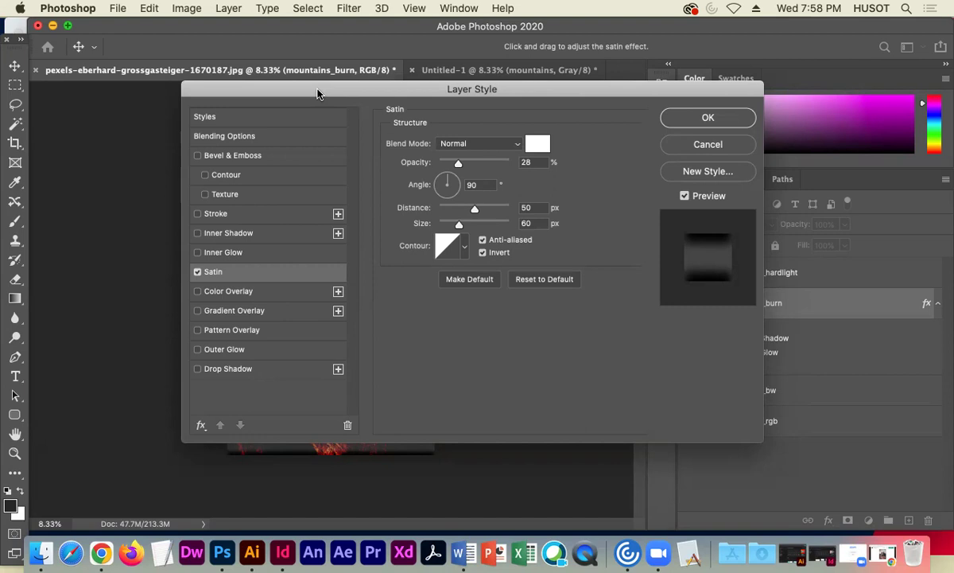
pyautogui.moveTo(316, 95); pyautogui.dragTo(281, 109)
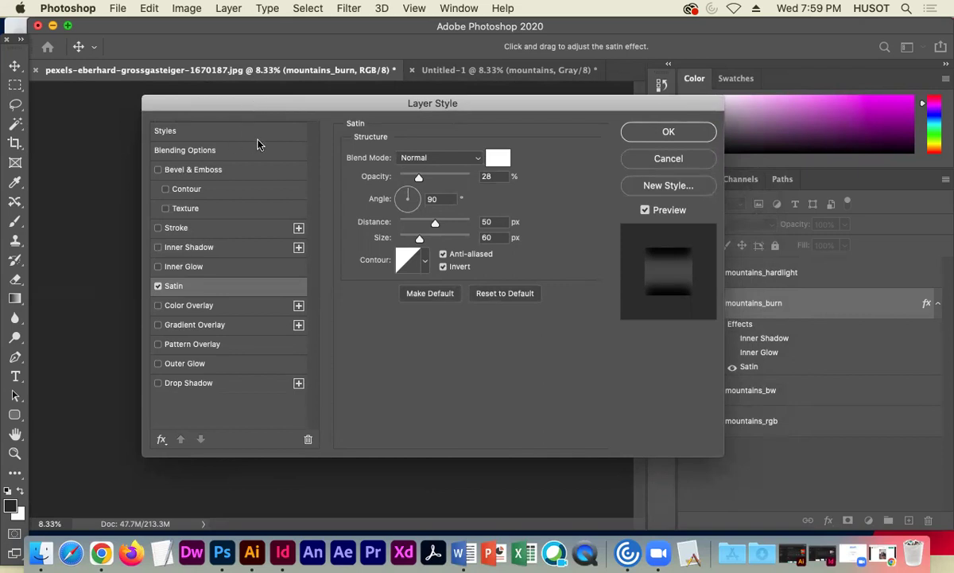
pyautogui.moveTo(338, 106); pyautogui.dragTo(685, 98)
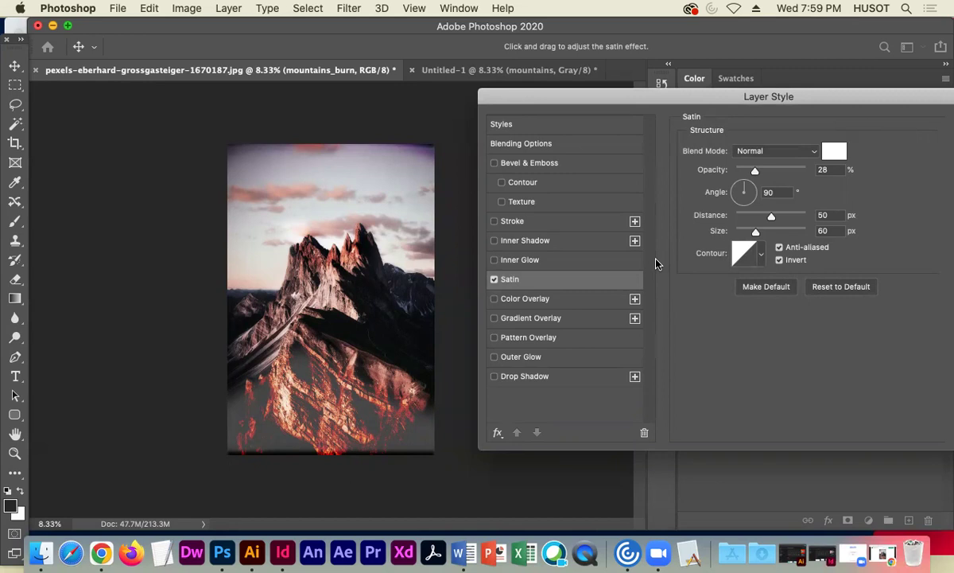
pyautogui.click(494, 280)
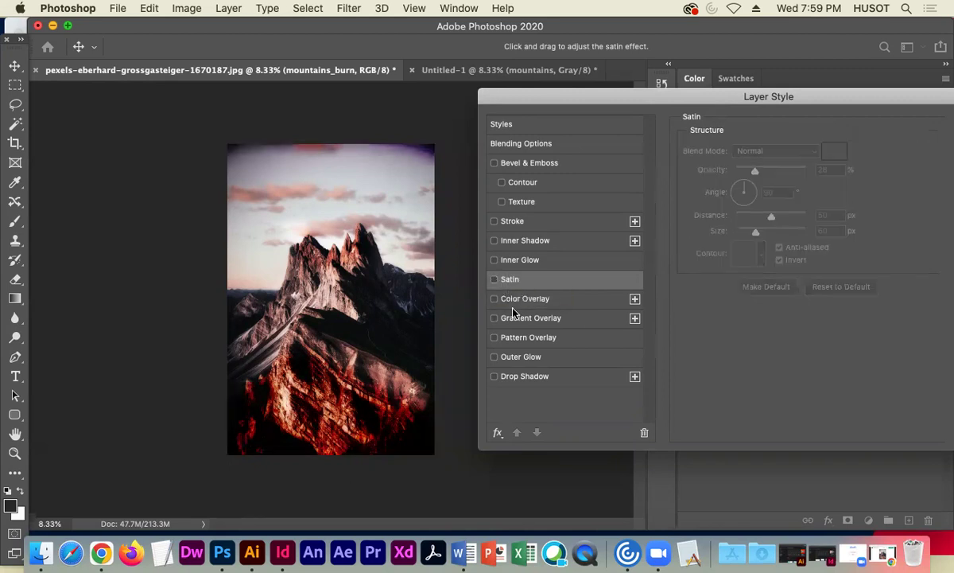
# - Try a white Color Overlay on the mountains_burn layer and compare the image with and without it
pyautogui.click(513, 305)
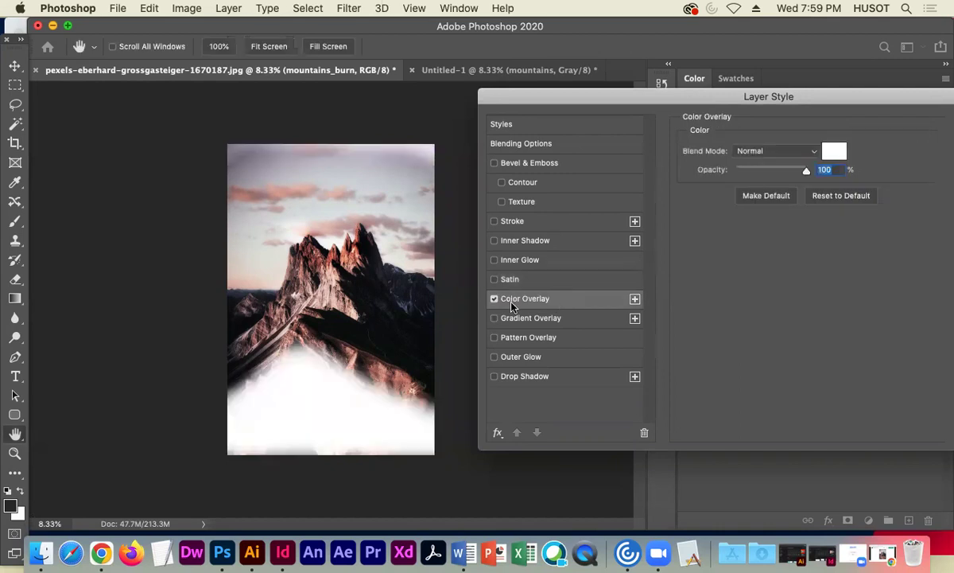
pyautogui.click(494, 299)
pyautogui.click(493, 301)
pyautogui.moveTo(646, 99); pyautogui.dragTo(276, 117)
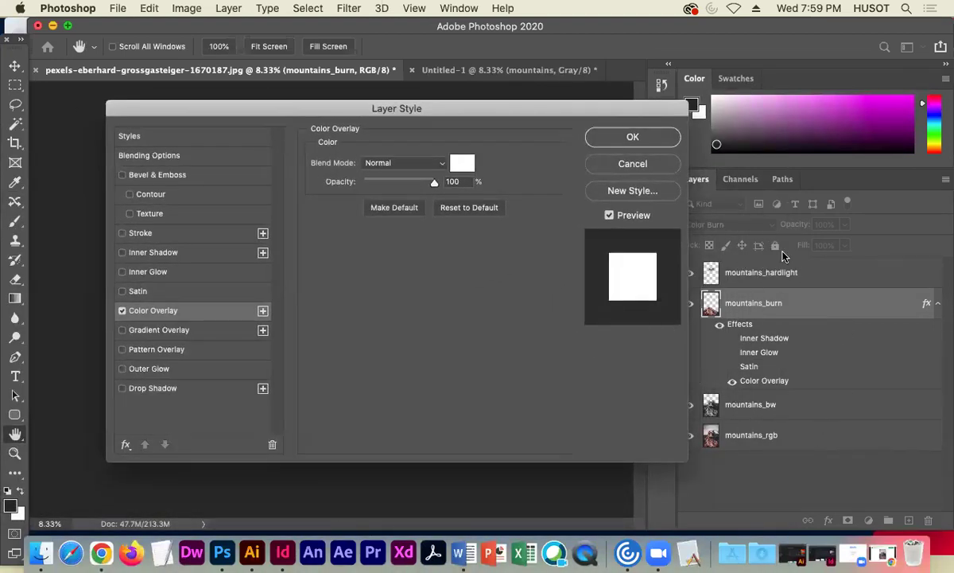
pyautogui.moveTo(430, 112); pyautogui.dragTo(686, 96)
pyautogui.moveTo(437, 98); pyautogui.dragTo(623, 103)
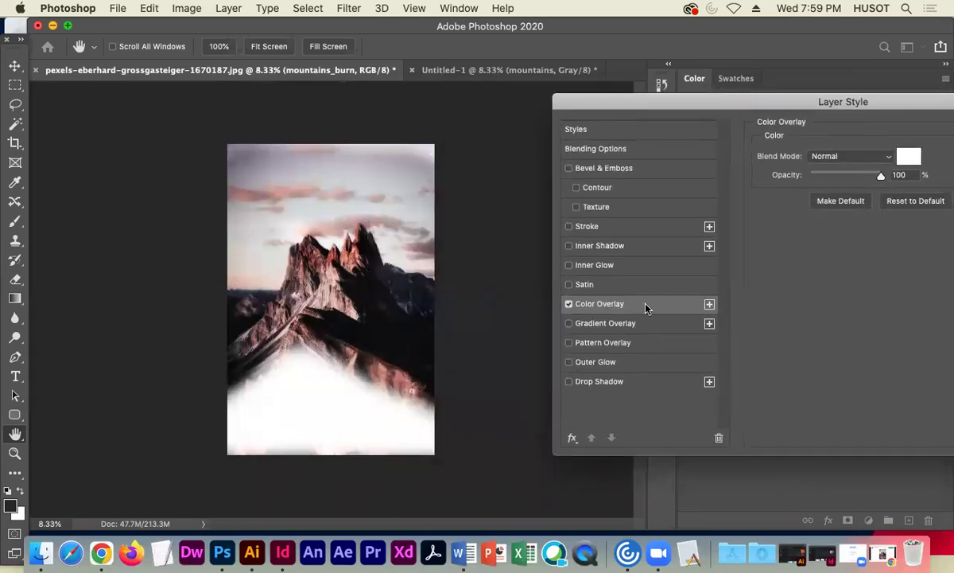
# - Change the Color Overlay colour to black (000000) and switch the effect off and on to compare
pyautogui.click(906, 157)
pyautogui.moveTo(318, 342); pyautogui.dragTo(251, 372)
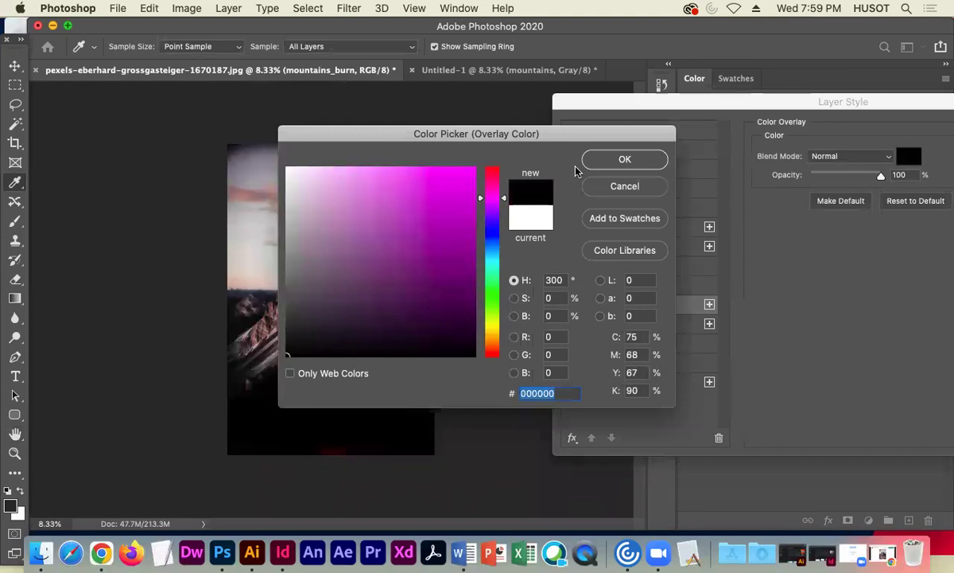
pyautogui.click(605, 158)
pyautogui.click(568, 304)
pyautogui.click(568, 305)
pyautogui.click(567, 306)
pyautogui.click(568, 306)
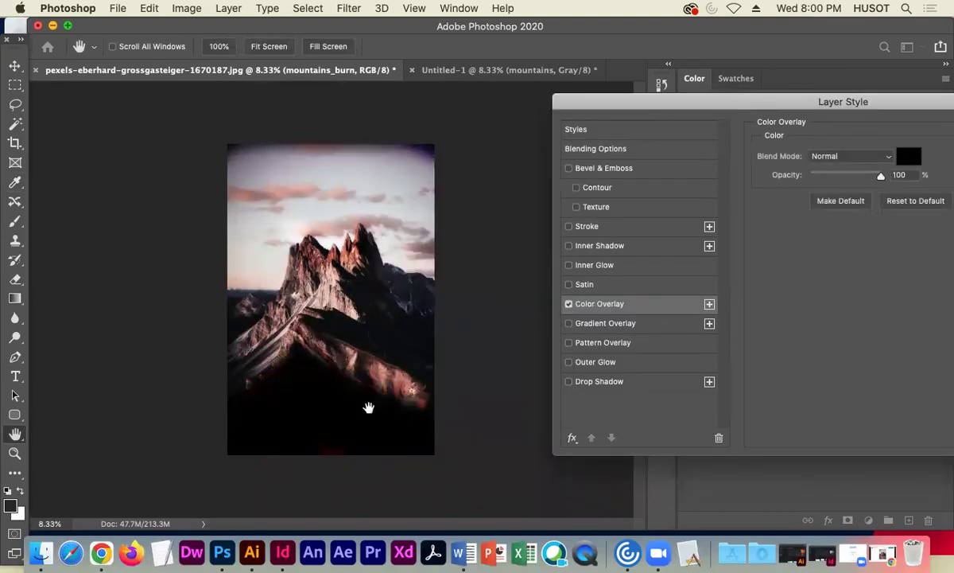
# - Turn off Color Overlay, enable Gradient Overlay on the mountains_burn layer and show its settings
pyautogui.moveTo(740, 101); pyautogui.dragTo(525, 72)
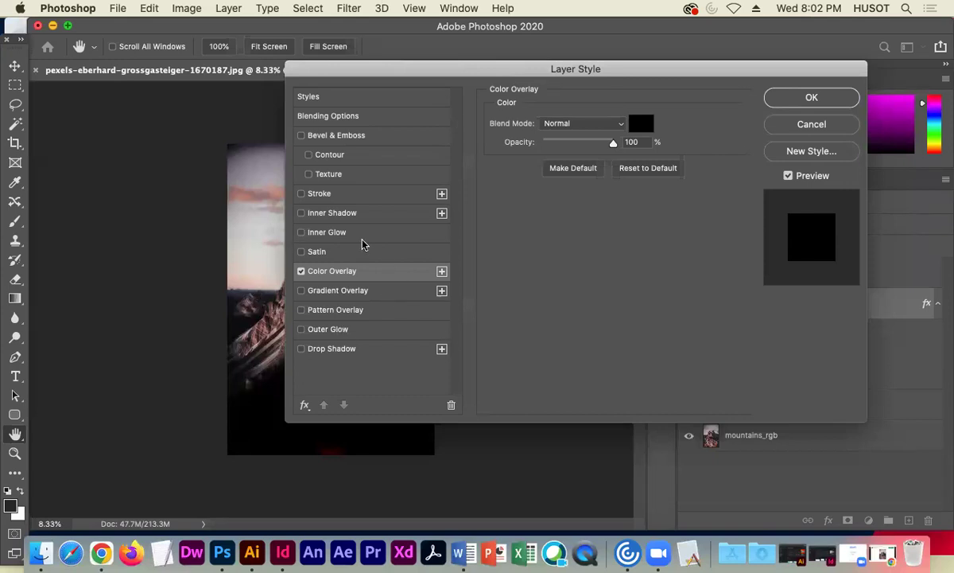
pyautogui.moveTo(345, 65); pyautogui.dragTo(219, 106)
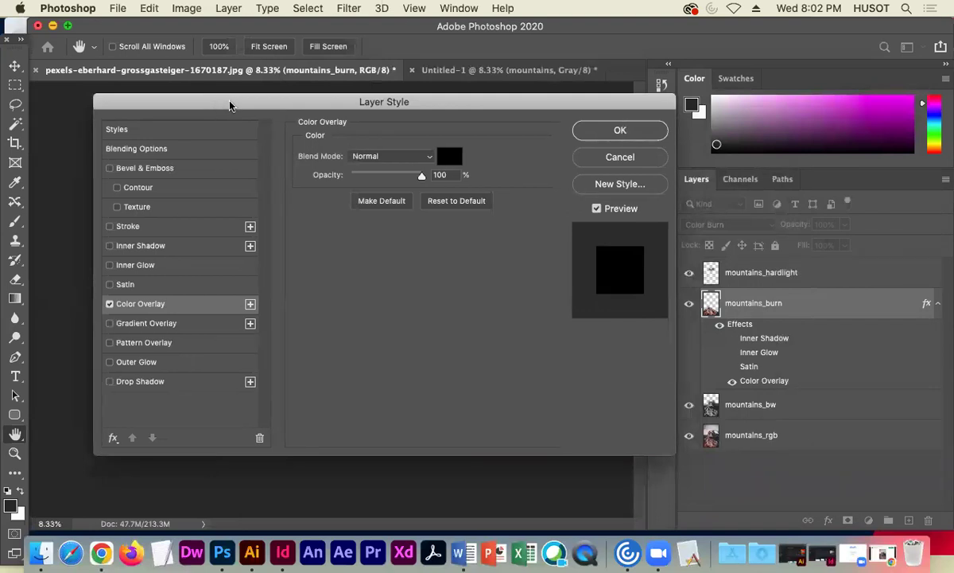
pyautogui.moveTo(229, 104); pyautogui.dragTo(571, 77)
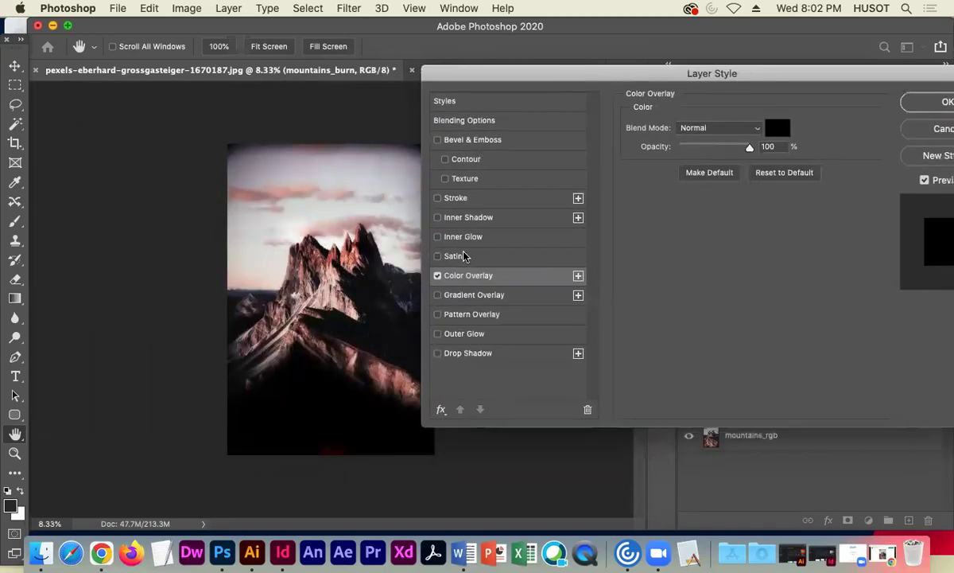
pyautogui.click(438, 275)
pyautogui.click(437, 294)
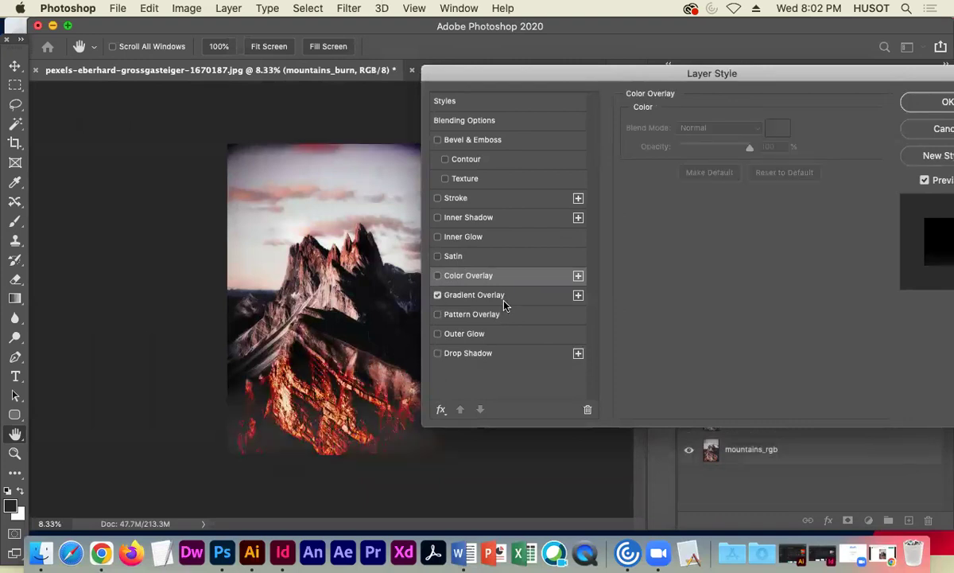
pyautogui.click(509, 299)
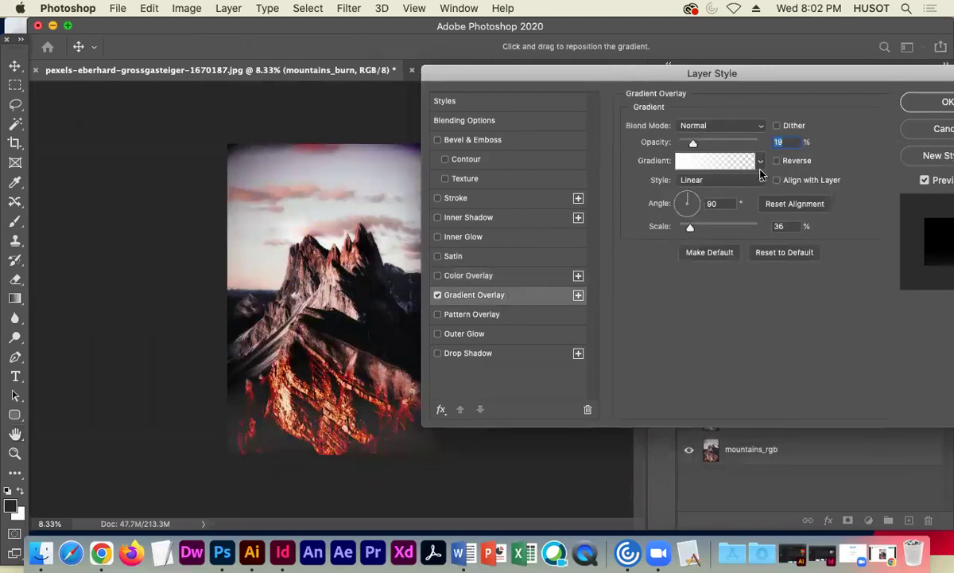
# - Raise the Gradient Overlay opacity to 100% with the image kept in view
pyautogui.moveTo(609, 77)
pyautogui.mouseDown()
pyautogui.moveTo(620, 78)
pyautogui.moveTo(594, 77)
pyautogui.mouseUp()
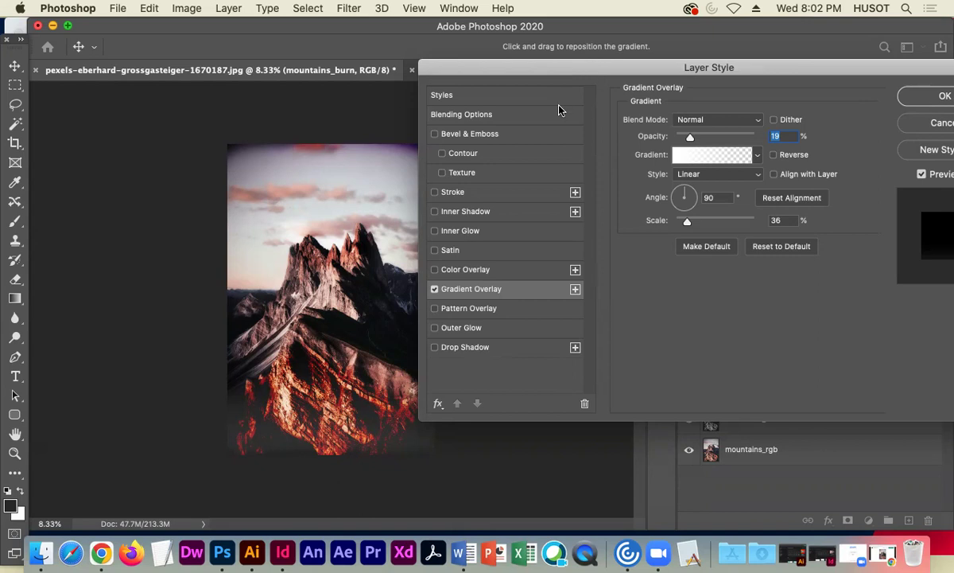
pyautogui.click(757, 156)
pyautogui.moveTo(773, 200)
pyautogui.mouseDown()
pyautogui.moveTo(776, 264)
pyautogui.moveTo(780, 201)
pyautogui.moveTo(778, 265)
pyautogui.moveTo(778, 195)
pyautogui.mouseUp()
pyautogui.moveTo(689, 140); pyautogui.dragTo(760, 136)
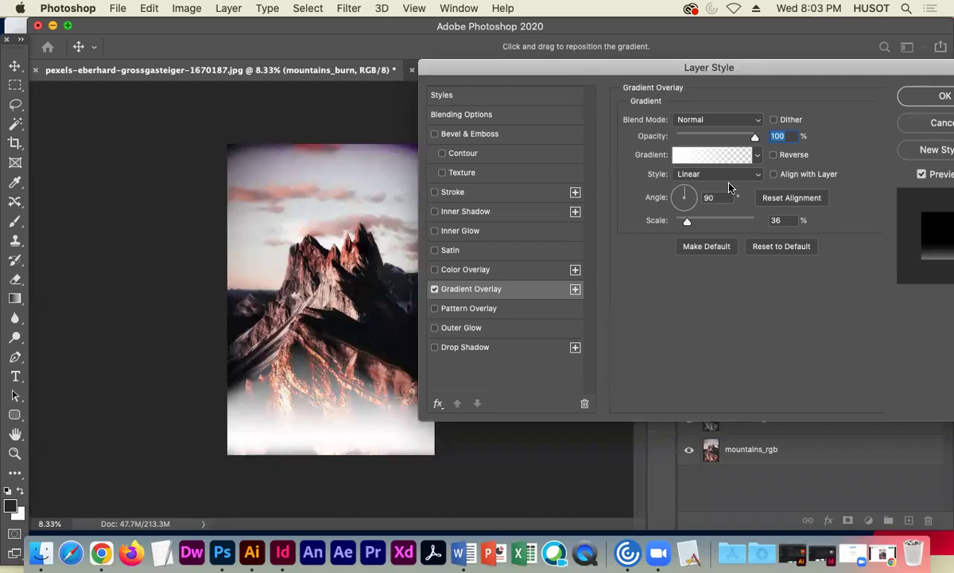
# - Try the three gradient presets in the Basics group on the Gradient Overlay
pyautogui.click(751, 156)
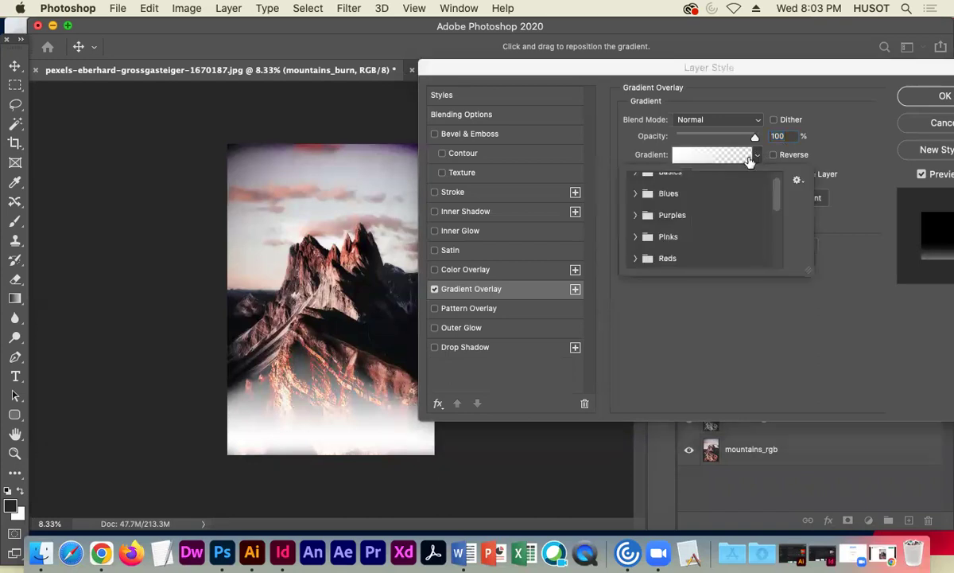
pyautogui.scroll(1, 733, 190)
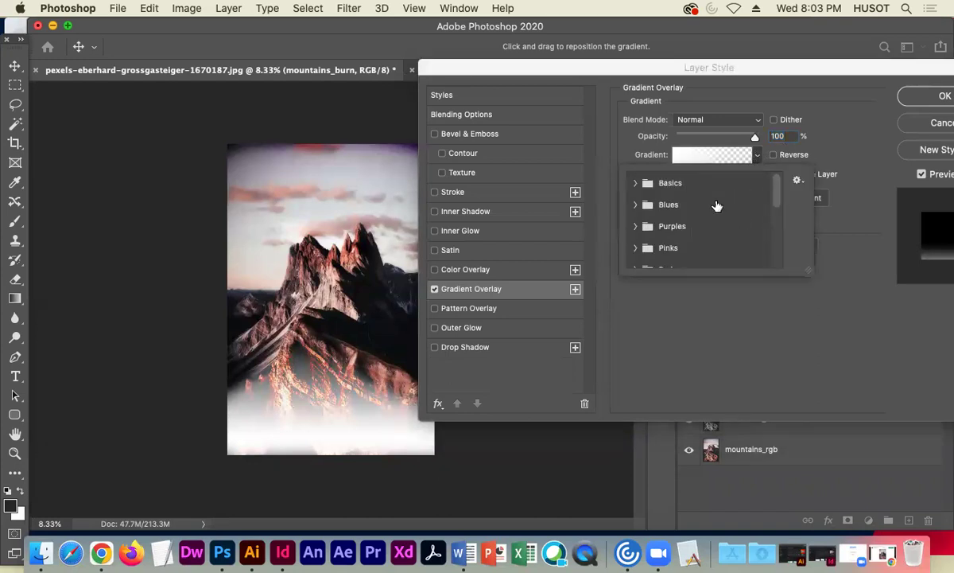
pyautogui.click(636, 183)
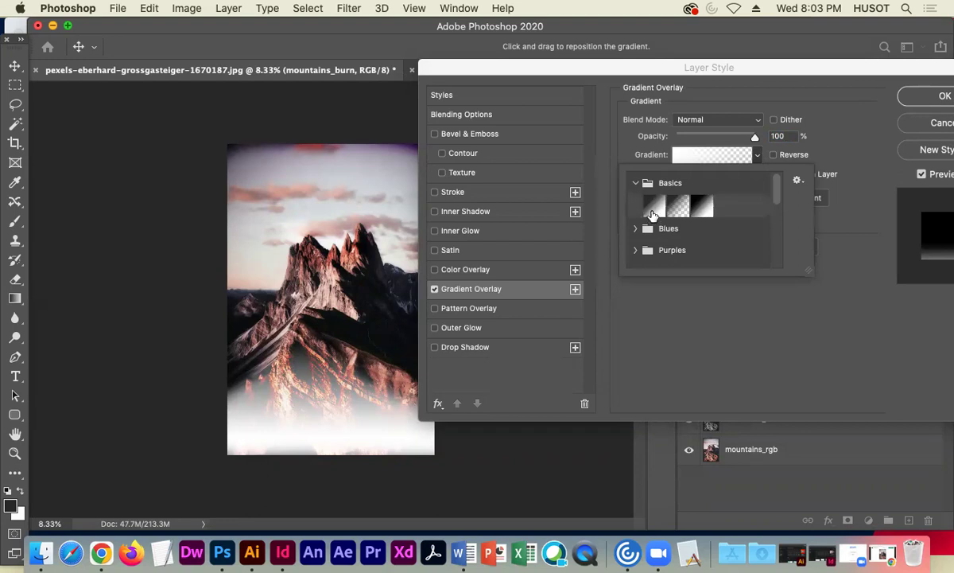
pyautogui.click(653, 211)
pyautogui.click(678, 205)
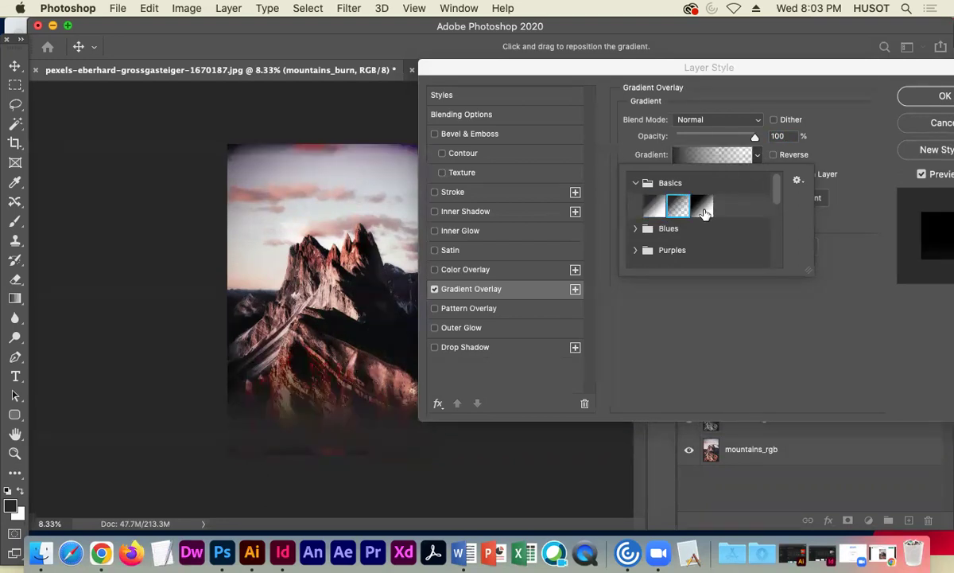
pyautogui.click(703, 208)
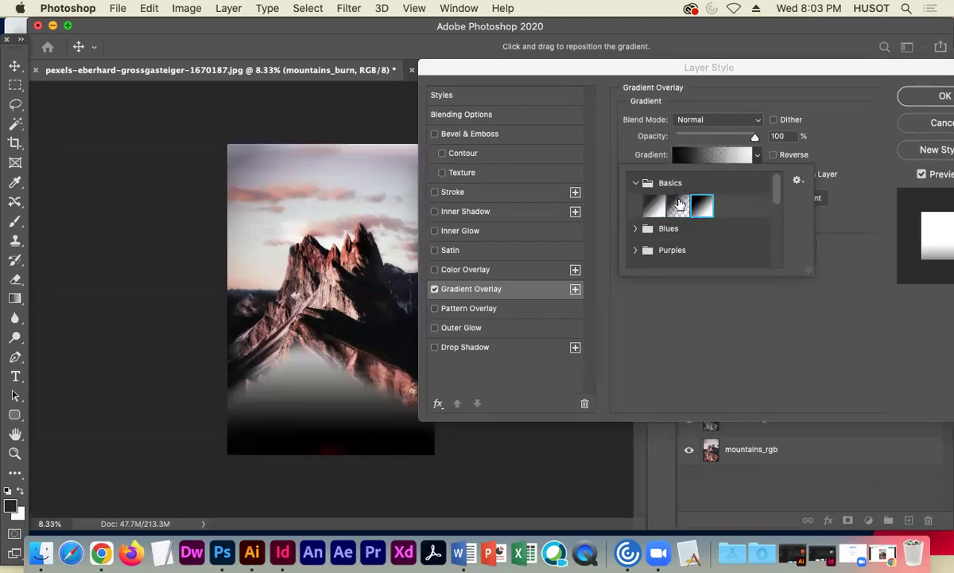
# - Apply the fourth preset, the orange-to-pink gradient, from the Neutrals group to the Gradient Overlay
pyautogui.click(635, 184)
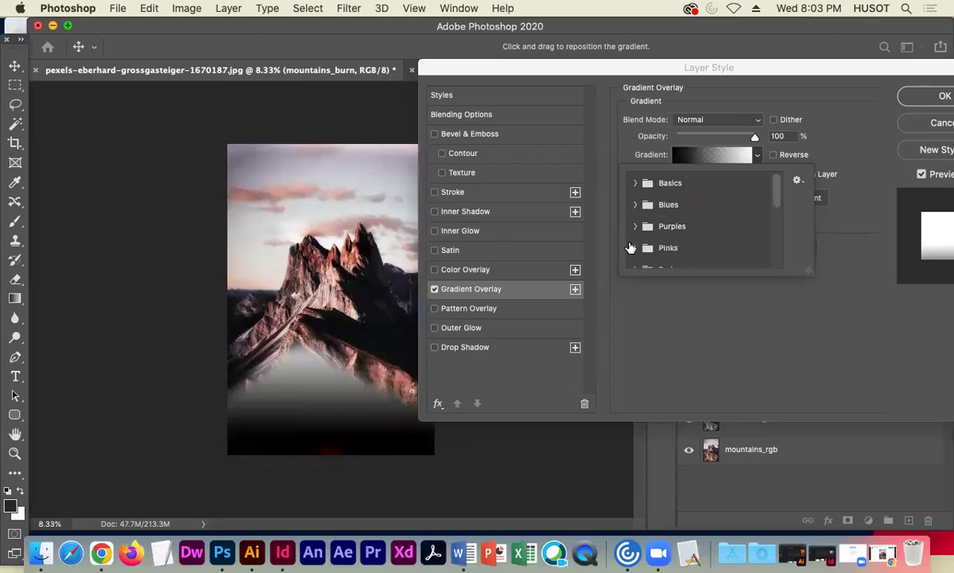
pyautogui.scroll(-6, 715, 226)
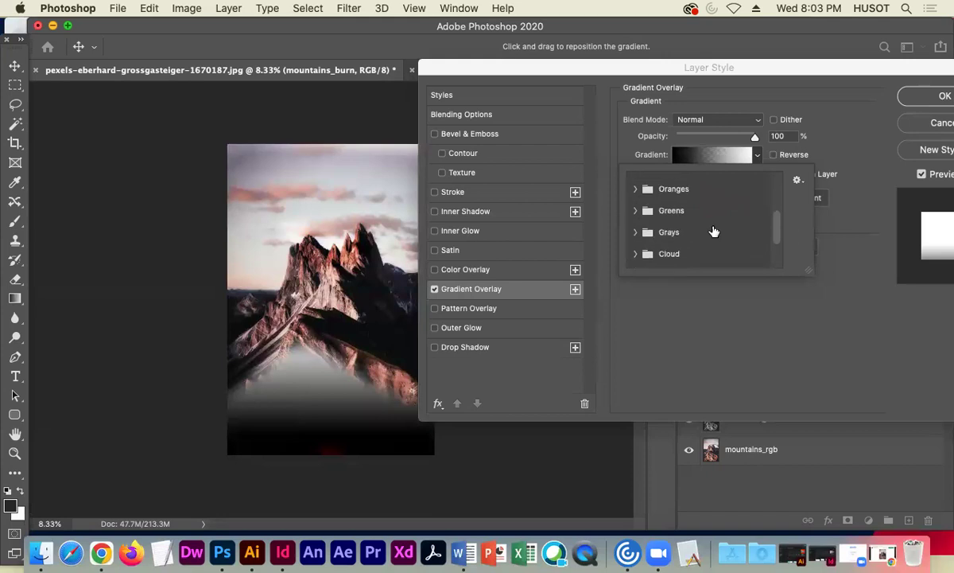
pyautogui.scroll(-2, 714, 231)
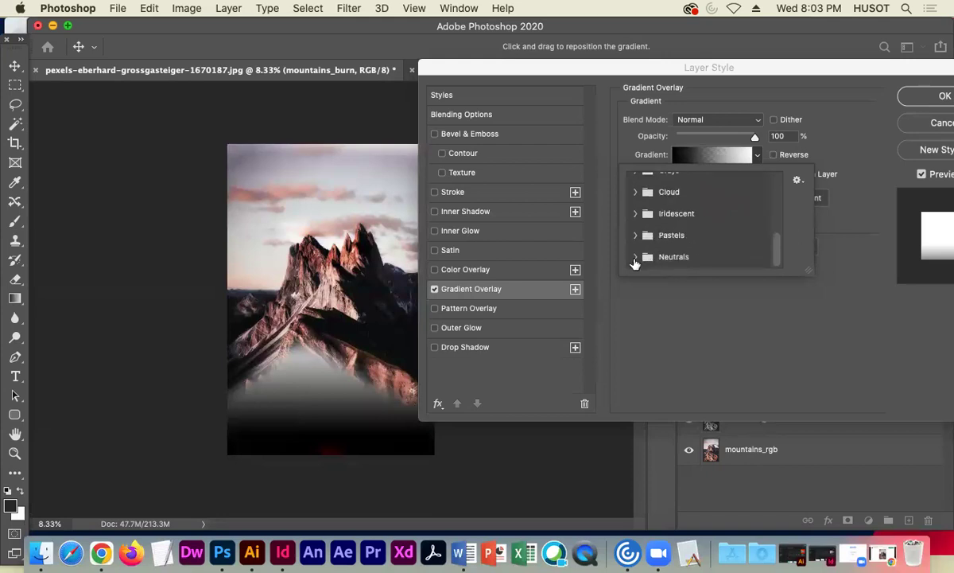
pyautogui.click(671, 258)
pyautogui.scroll(-1, 731, 253)
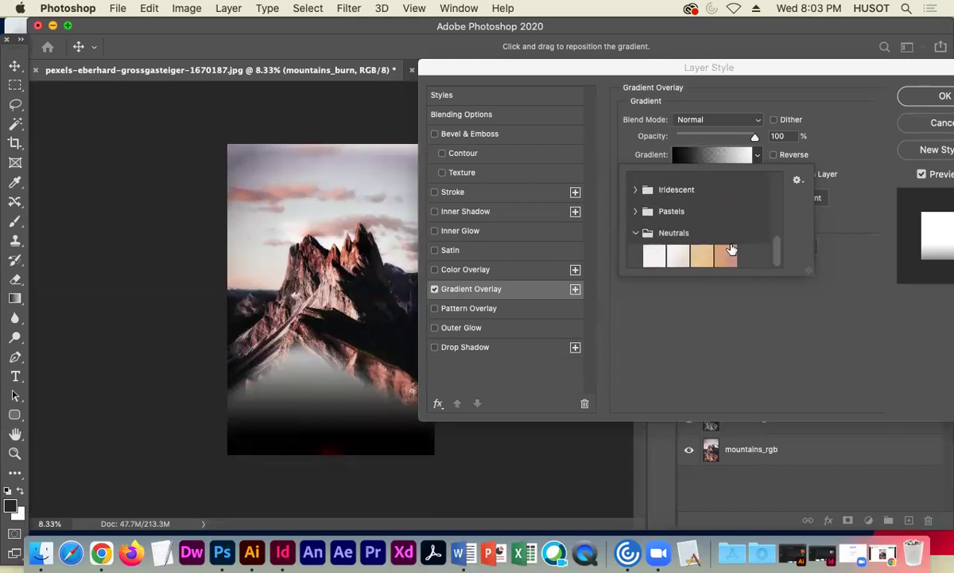
pyautogui.click(699, 260)
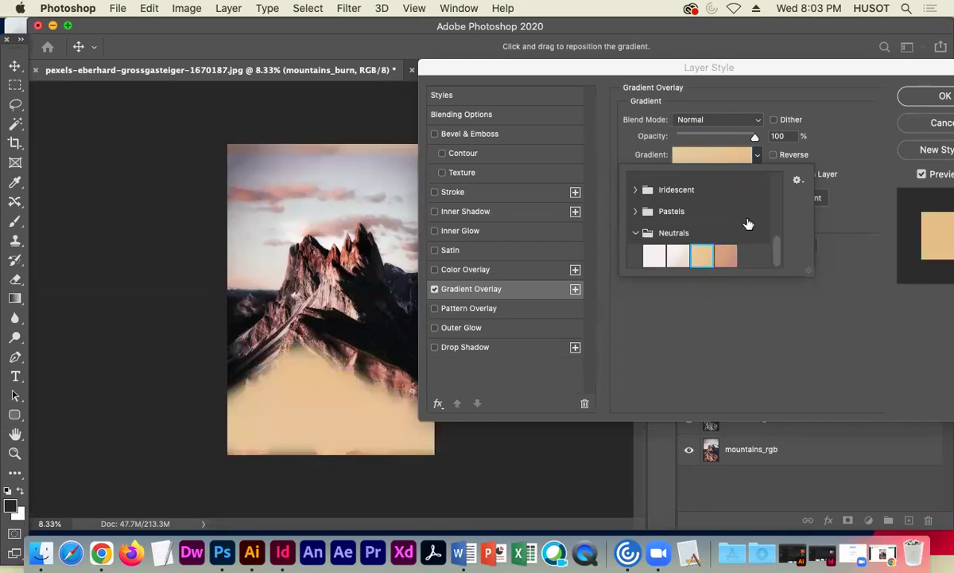
pyautogui.click(727, 260)
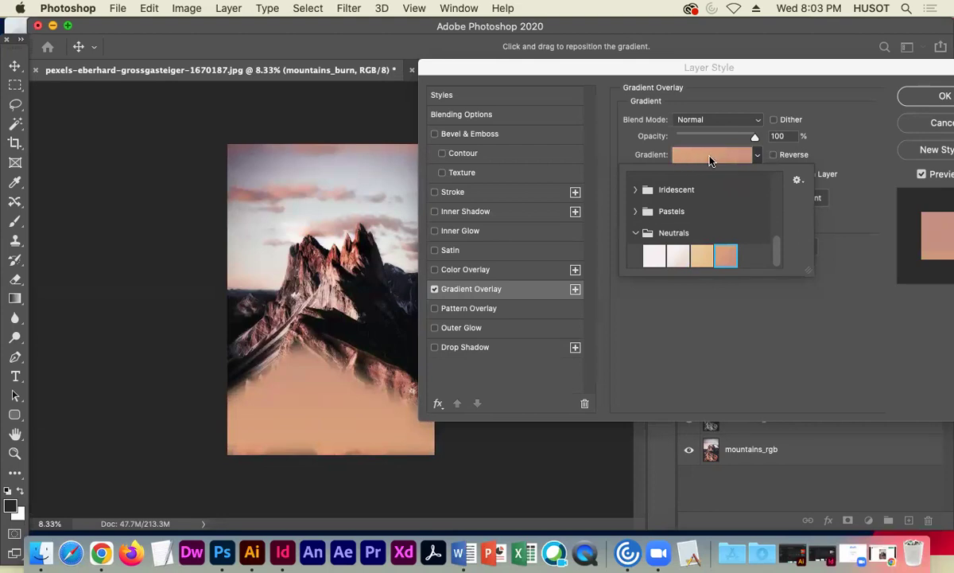
pyautogui.click(847, 155)
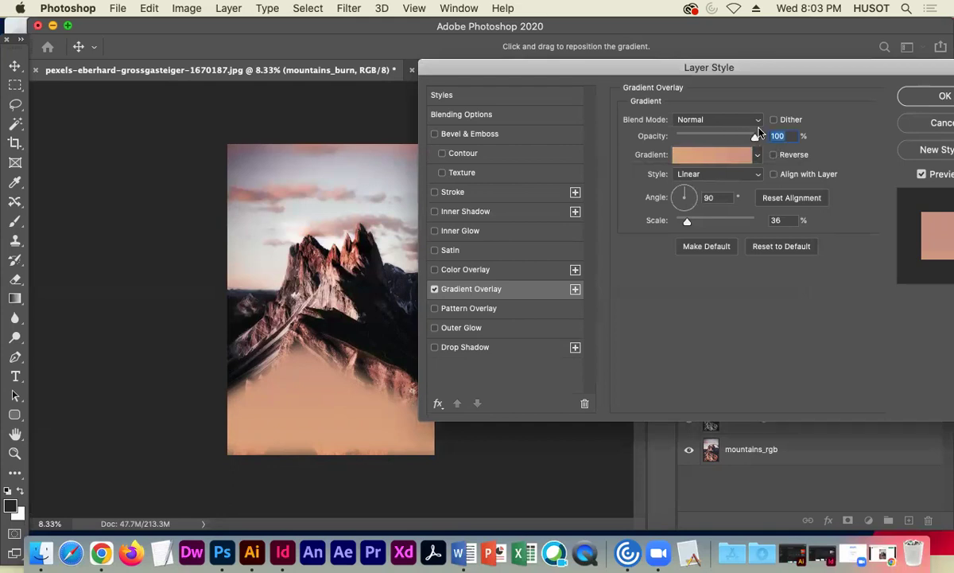
# - Set the Gradient Overlay blend mode to Multiply, keeping its opacity at 100%
pyautogui.moveTo(754, 140)
pyautogui.mouseDown()
pyautogui.moveTo(696, 143)
pyautogui.moveTo(759, 139)
pyautogui.mouseUp()
pyautogui.click(736, 124)
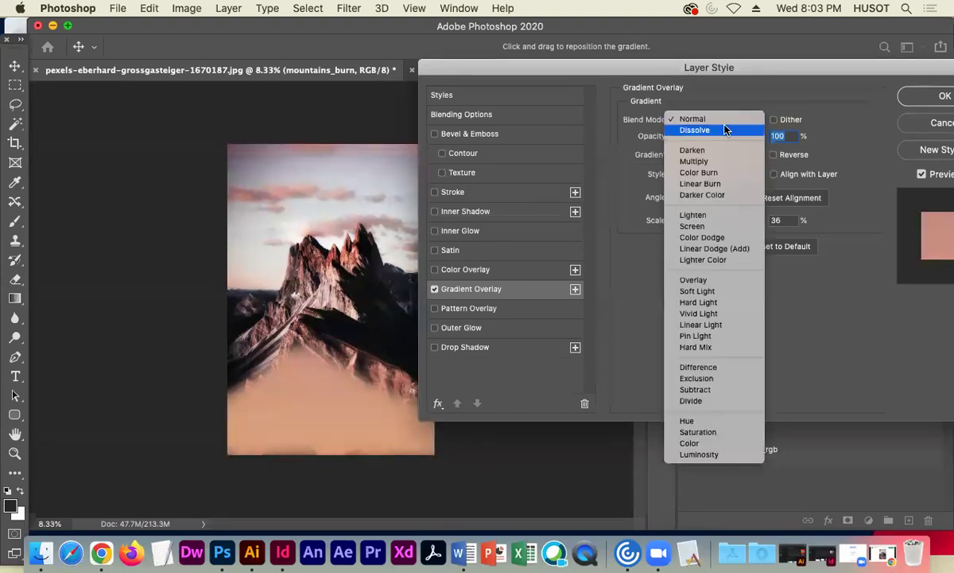
pyautogui.click(702, 164)
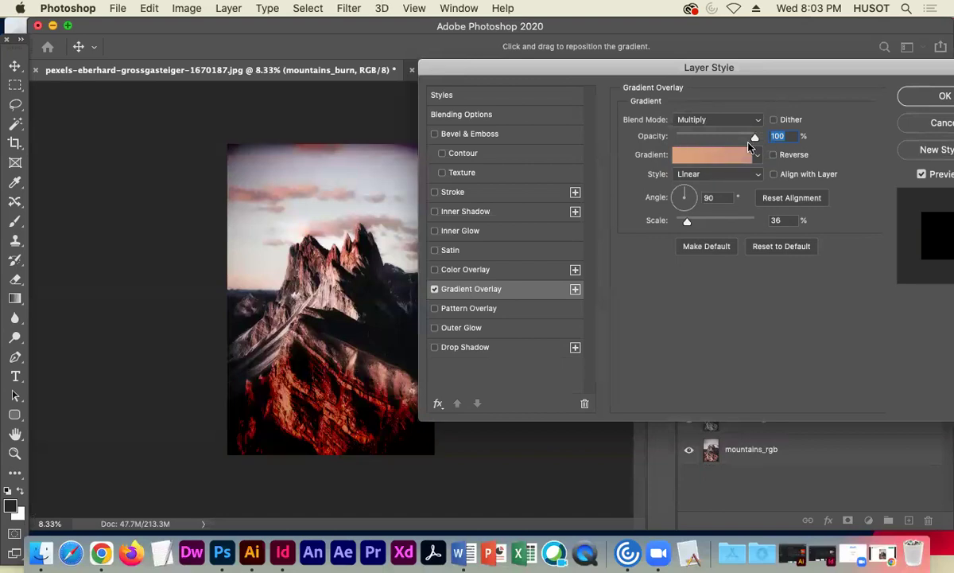
# - Switch the Gradient Overlay off and on repeatedly to examine its effect on the lower mountain slope
pyautogui.click(436, 290)
pyautogui.click(439, 293)
pyautogui.click(440, 293)
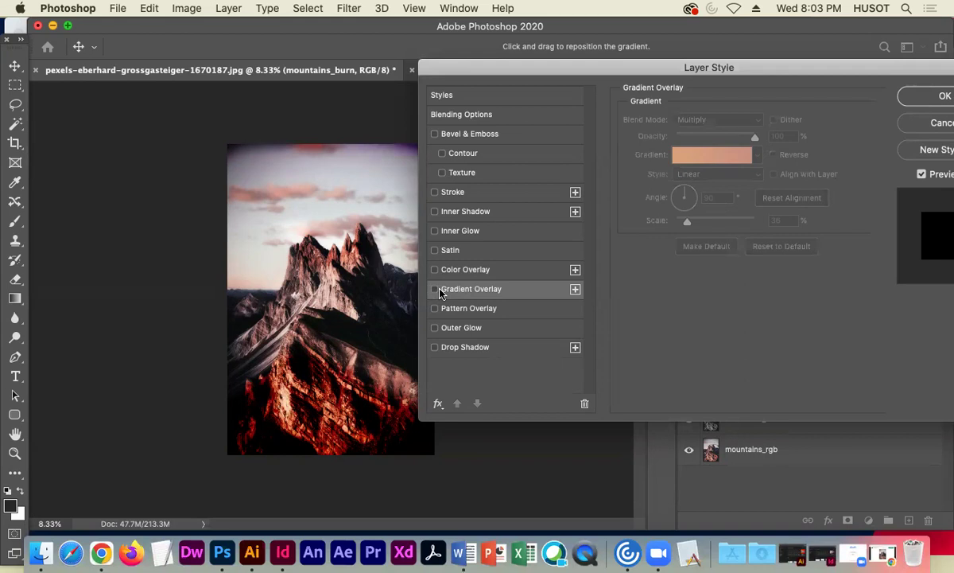
pyautogui.click(440, 293)
pyautogui.click(439, 294)
pyautogui.click(440, 293)
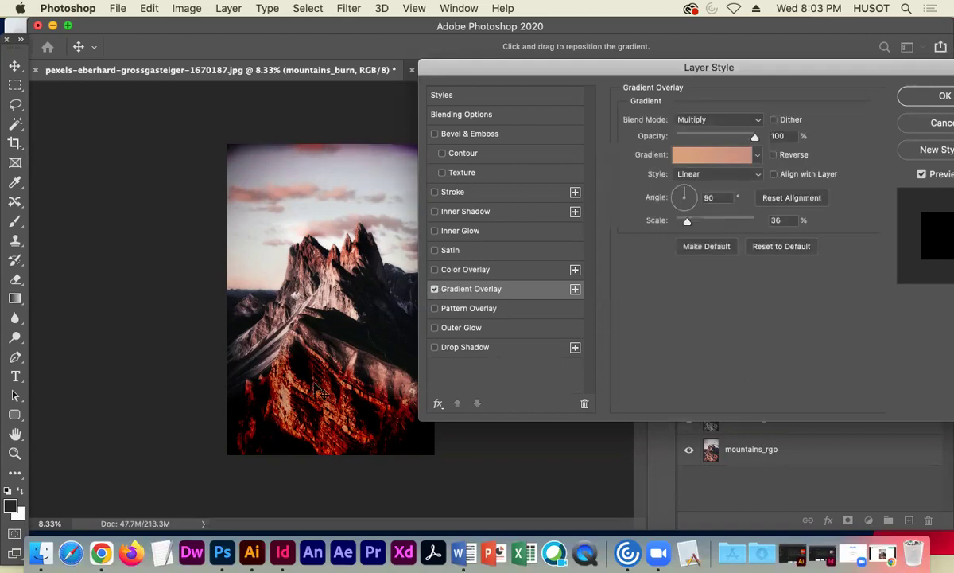
pyautogui.click(435, 289)
pyautogui.click(435, 289)
pyautogui.click(436, 290)
pyautogui.click(436, 289)
pyautogui.click(436, 289)
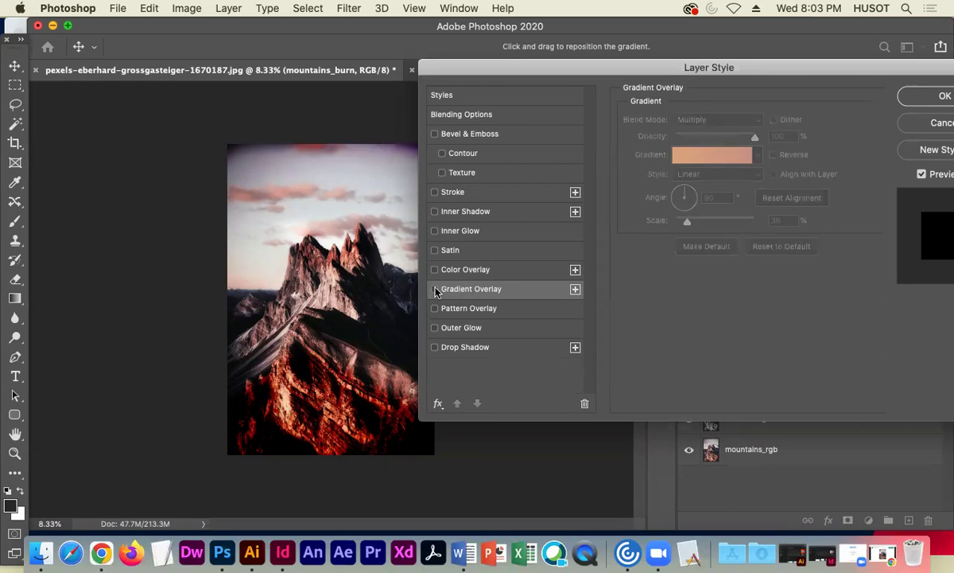
pyautogui.click(435, 290)
pyautogui.click(434, 290)
pyautogui.click(434, 290)
pyautogui.click(434, 290)
pyautogui.click(434, 290)
pyautogui.click(434, 290)
pyautogui.click(434, 290)
pyautogui.click(434, 289)
pyautogui.click(434, 290)
pyautogui.click(434, 290)
pyautogui.click(434, 290)
pyautogui.moveTo(593, 72); pyautogui.dragTo(545, 67)
pyautogui.click(387, 286)
pyautogui.click(387, 286)
pyautogui.moveTo(683, 70); pyautogui.dragTo(759, 59)
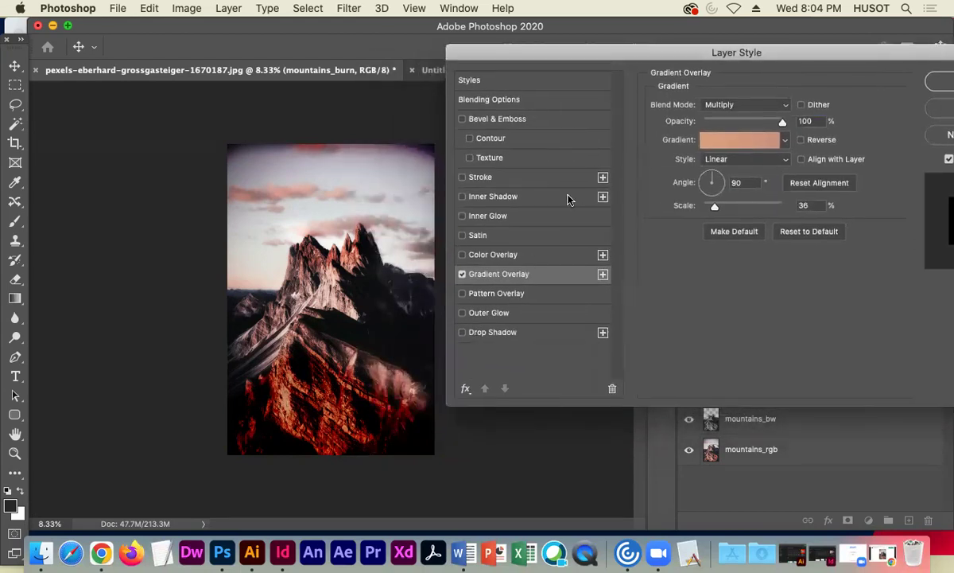
pyautogui.click(462, 275)
pyautogui.click(462, 276)
pyautogui.click(462, 275)
pyautogui.click(462, 275)
pyautogui.click(462, 275)
pyautogui.click(462, 275)
# - Lower the Gradient Overlay opacity to 37% and compare the image with the effect off and on, leaving it enabled
pyautogui.moveTo(782, 122); pyautogui.dragTo(733, 124)
pyautogui.click(463, 275)
pyautogui.click(463, 274)
pyautogui.click(463, 275)
pyautogui.click(463, 274)
pyautogui.click(463, 275)
pyautogui.click(463, 274)
pyautogui.click(463, 275)
pyautogui.click(462, 274)
pyautogui.click(463, 274)
pyautogui.click(463, 274)
pyautogui.click(463, 274)
pyautogui.click(462, 275)
pyautogui.click(463, 275)
pyautogui.click(463, 274)
pyautogui.click(463, 275)
pyautogui.click(463, 274)
pyautogui.click(463, 275)
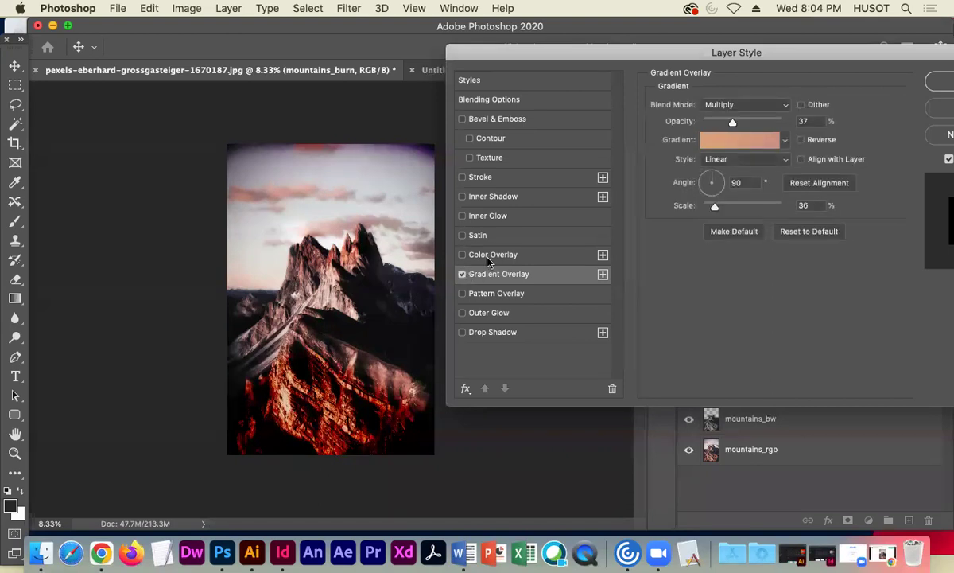
# - Look through the gradient preset groups and the available gradient styles for the Gradient Overlay, keeping the current settings
pyautogui.moveTo(568, 49); pyautogui.dragTo(598, 77)
pyautogui.moveTo(506, 77)
pyautogui.mouseDown()
pyautogui.moveTo(526, 80)
pyautogui.moveTo(507, 76)
pyautogui.mouseUp()
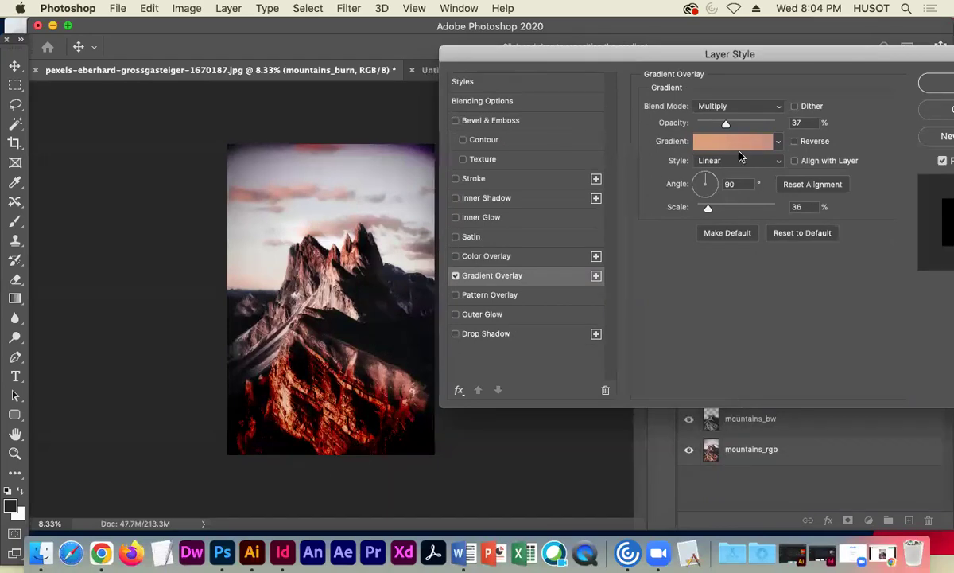
pyautogui.click(731, 141)
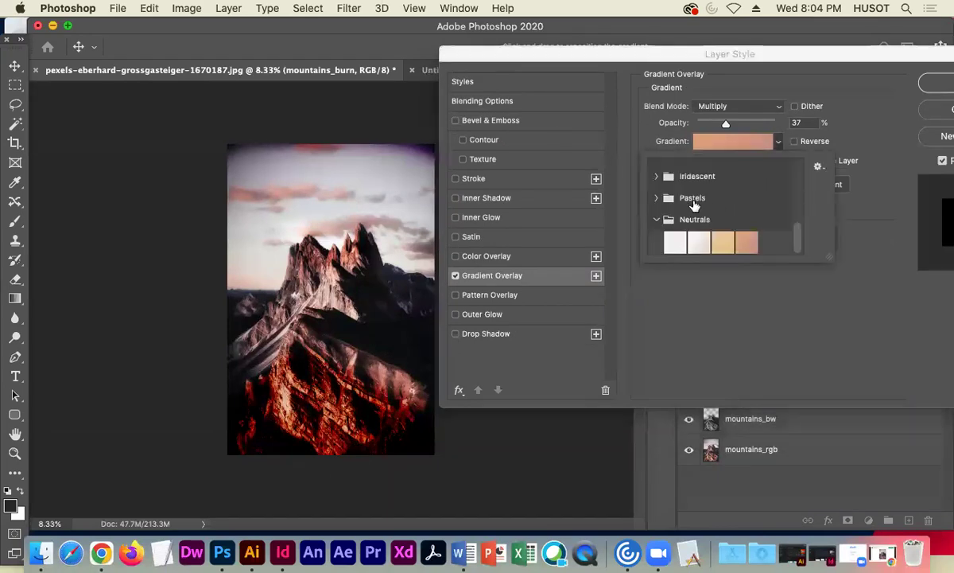
pyautogui.moveTo(797, 236); pyautogui.dragTo(799, 161)
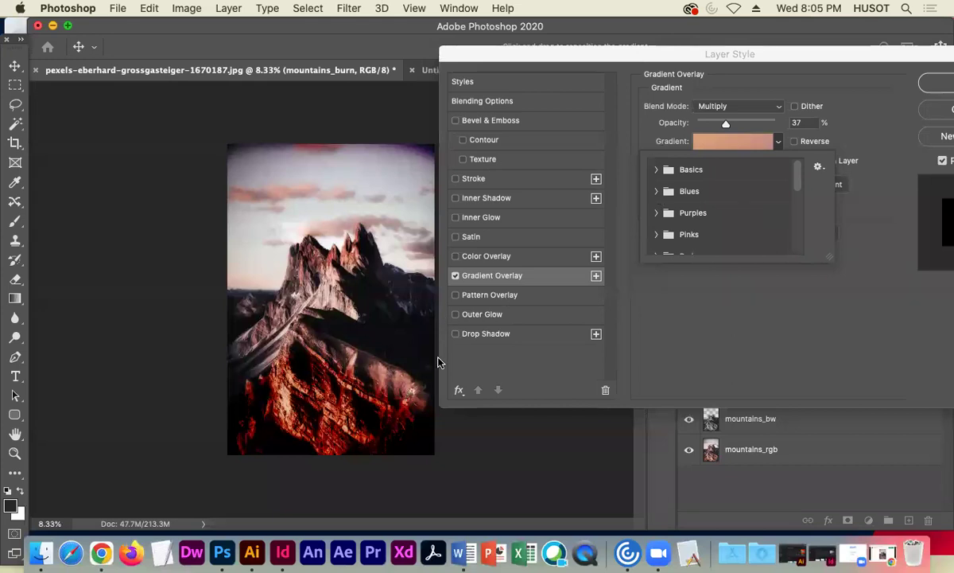
pyautogui.moveTo(590, 56); pyautogui.dragTo(514, 50)
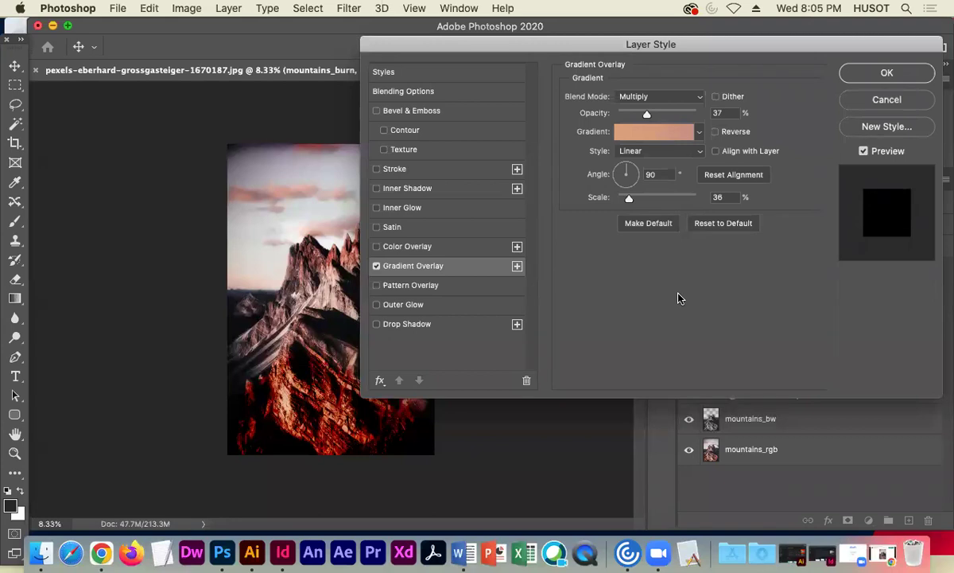
pyautogui.click(657, 150)
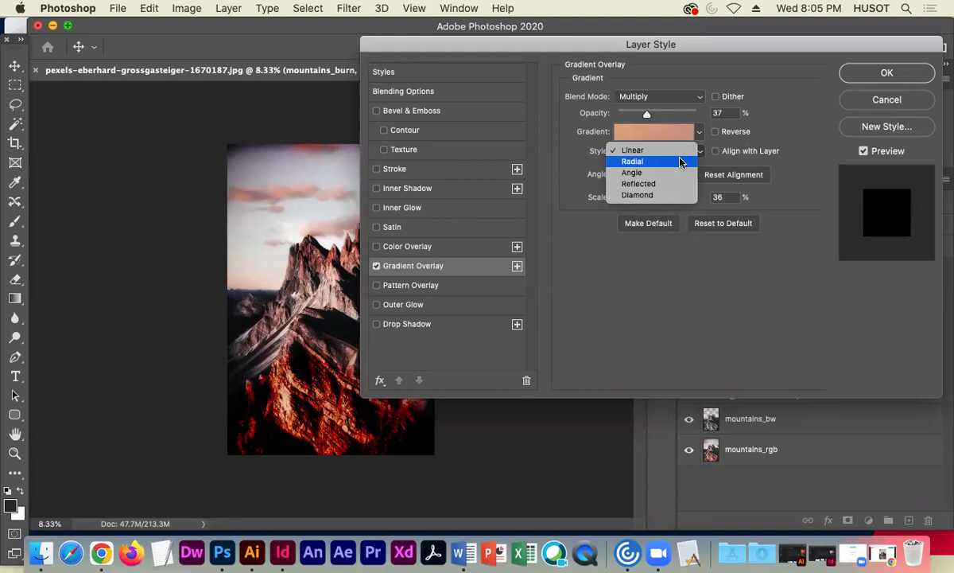
pyautogui.click(578, 257)
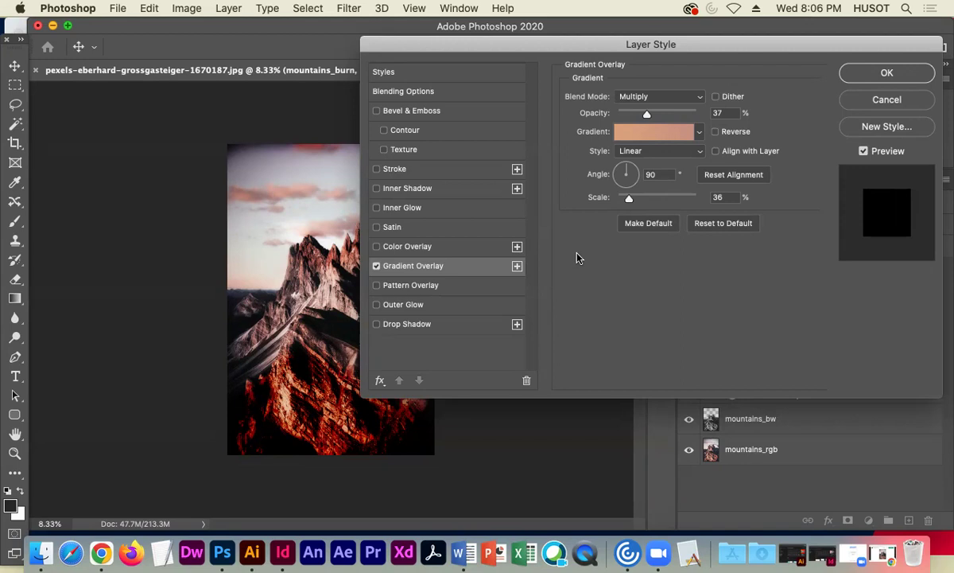
# - Toggle the Color Overlay on and off repeatedly alongside the Gradient Overlay to compare their effect, leaving only Gradient Overlay enabled
pyautogui.click(376, 266)
pyautogui.click(376, 246)
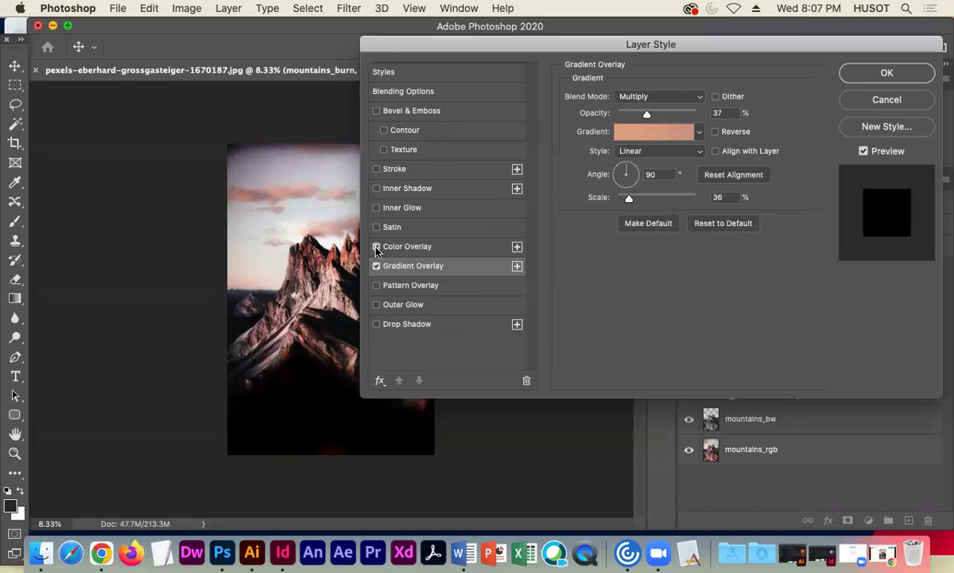
pyautogui.click(376, 248)
pyautogui.click(376, 248)
pyautogui.click(377, 247)
pyautogui.click(376, 248)
pyautogui.click(376, 247)
pyautogui.click(376, 247)
pyautogui.click(376, 248)
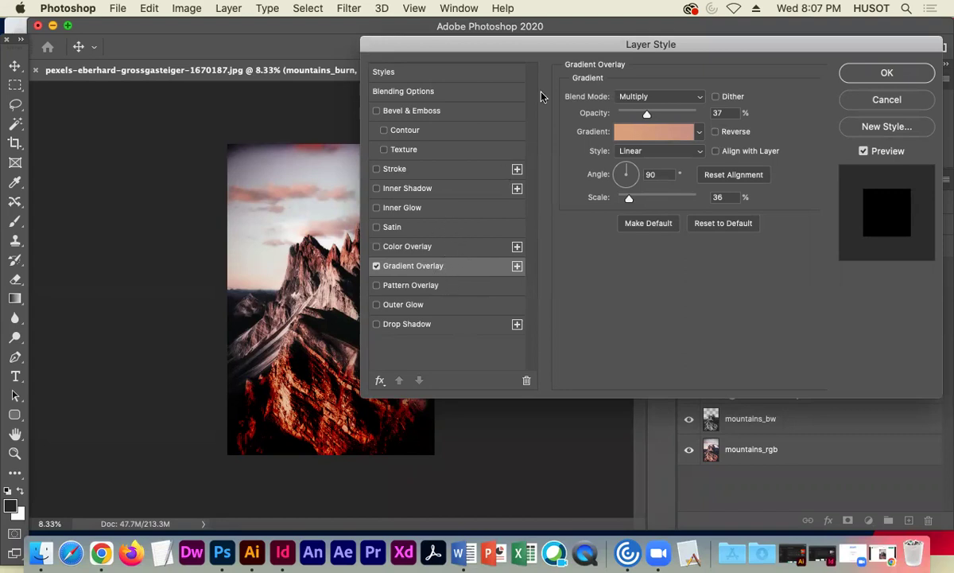
# - Apply the layer style to mountains_burn and compare the image with that layer hidden and shown
pyautogui.moveTo(617, 50); pyautogui.dragTo(333, 71)
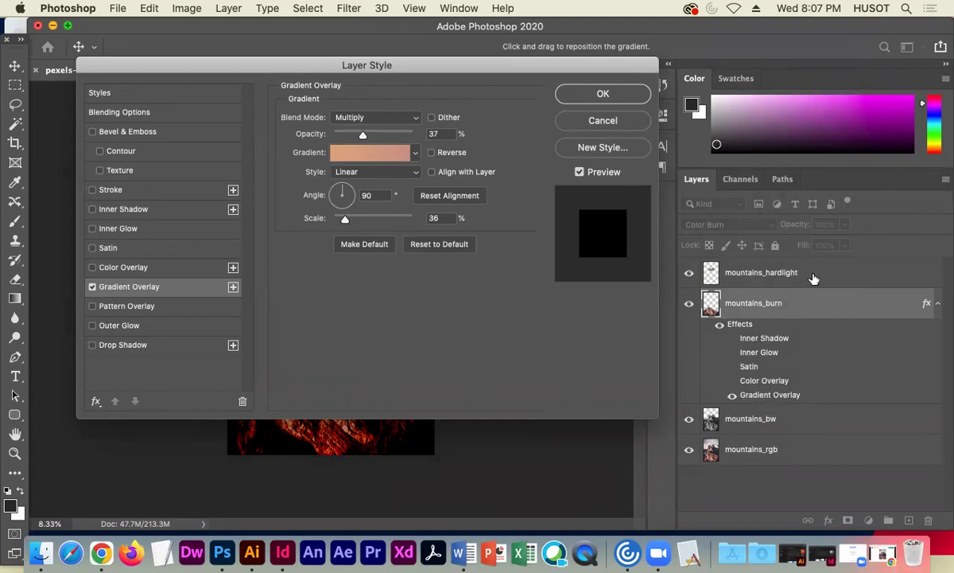
pyautogui.moveTo(283, 65); pyautogui.dragTo(566, 47)
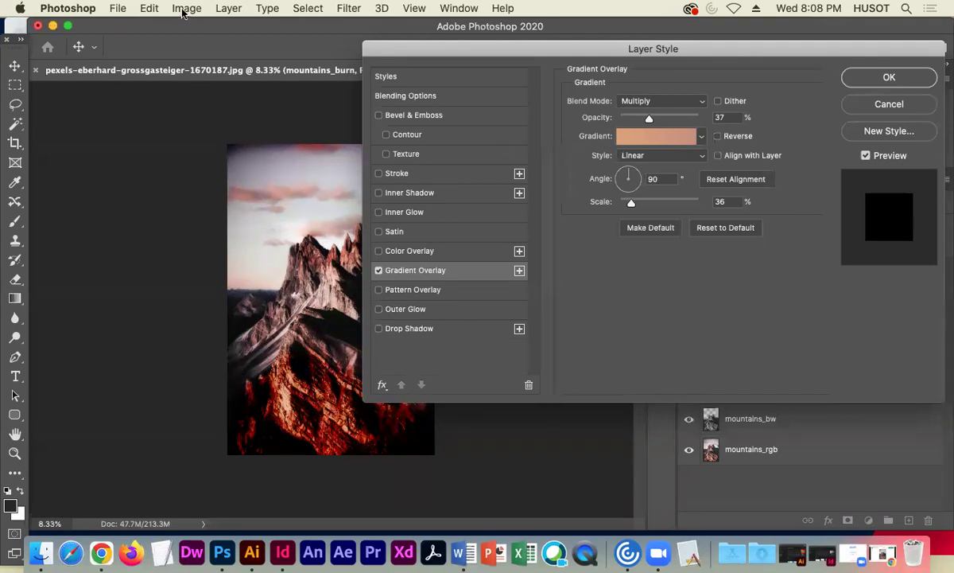
pyautogui.moveTo(382, 49); pyautogui.dragTo(113, 51)
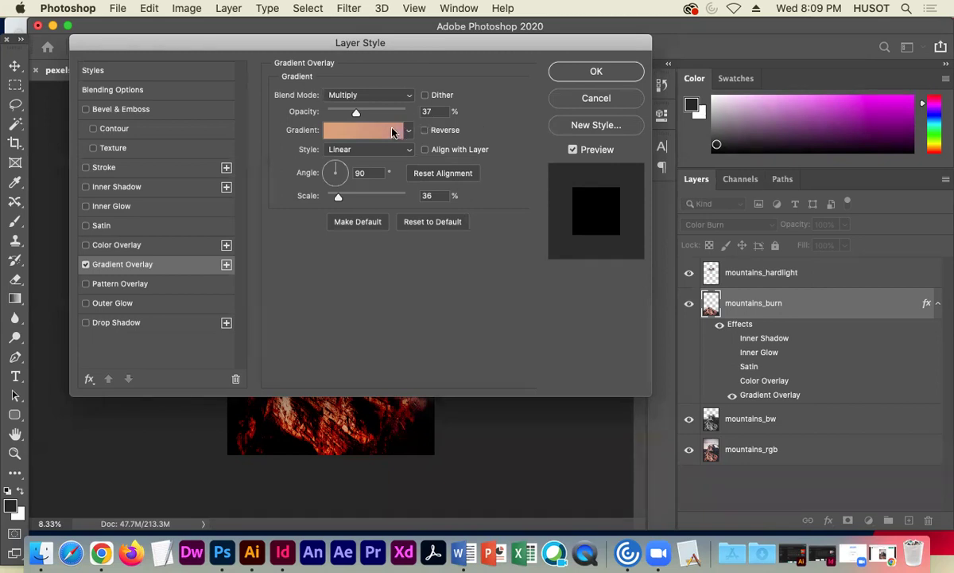
pyautogui.click(568, 74)
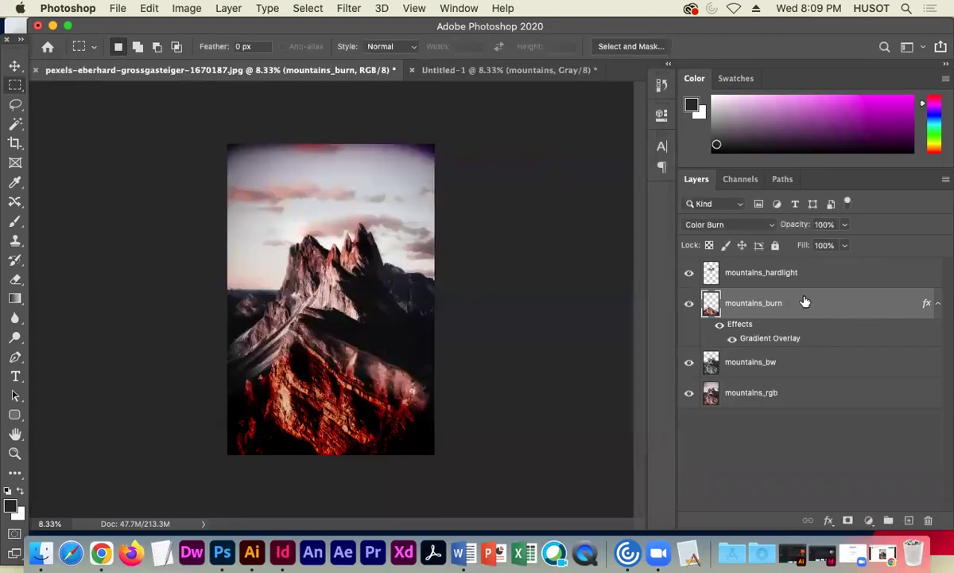
pyautogui.click(688, 303)
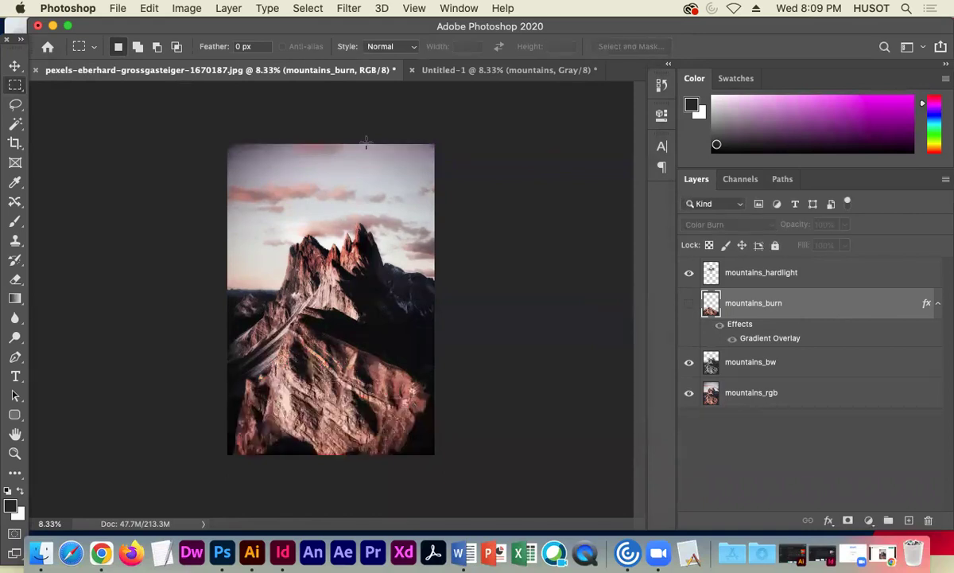
pyautogui.click(689, 303)
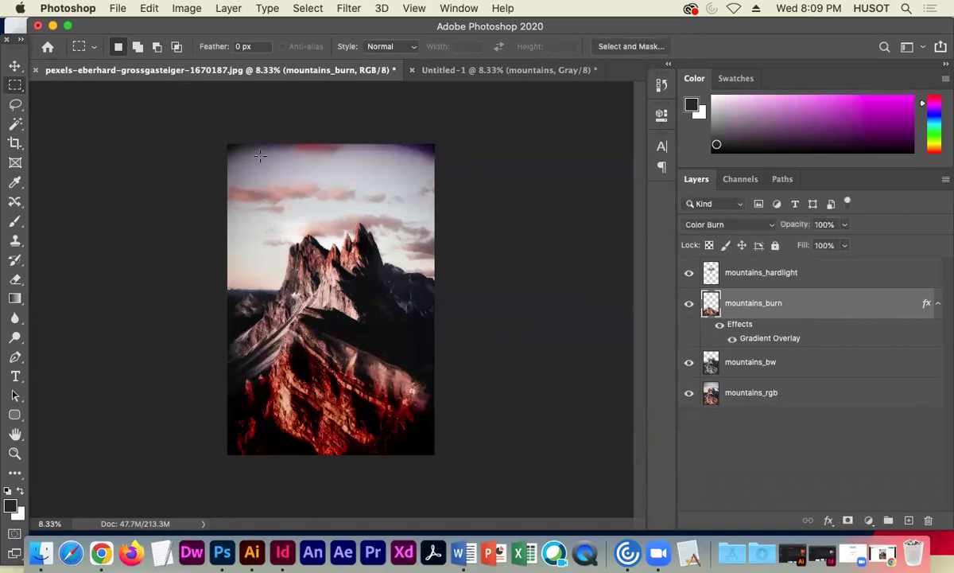
# - Duplicate the mountains_burn layer together with its Gradient Overlay, keeping the default copy name
pyautogui.rightClick(809, 306)
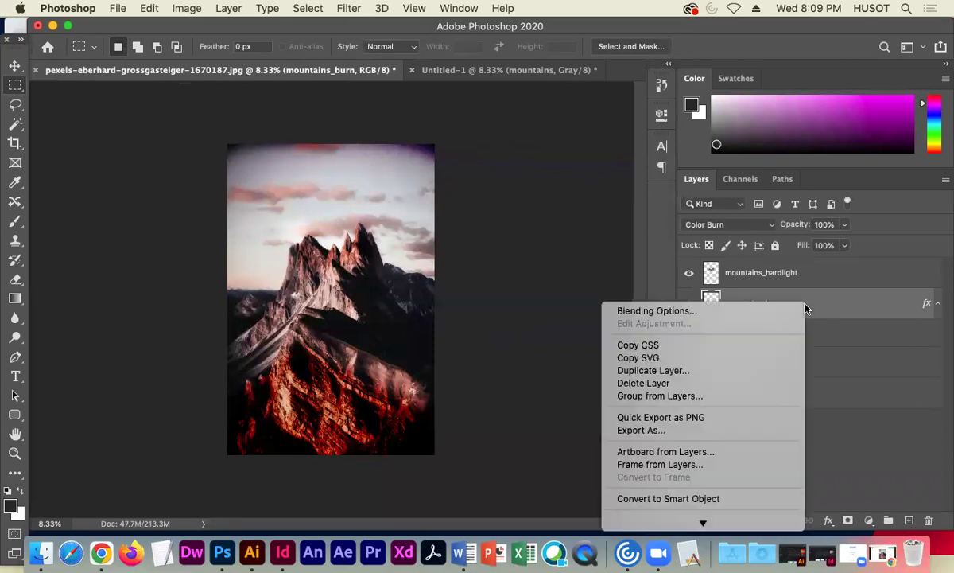
pyautogui.click(697, 374)
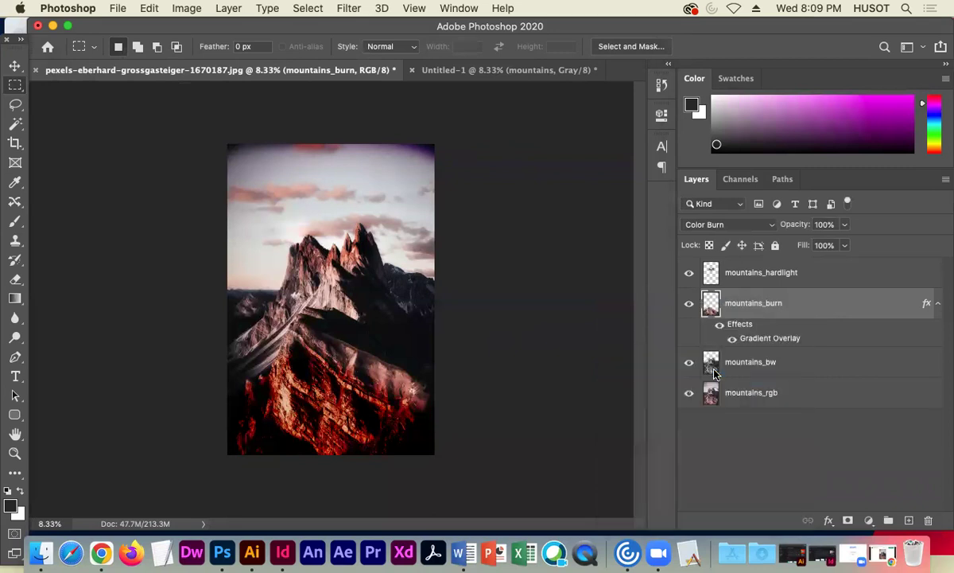
pyautogui.click(603, 229)
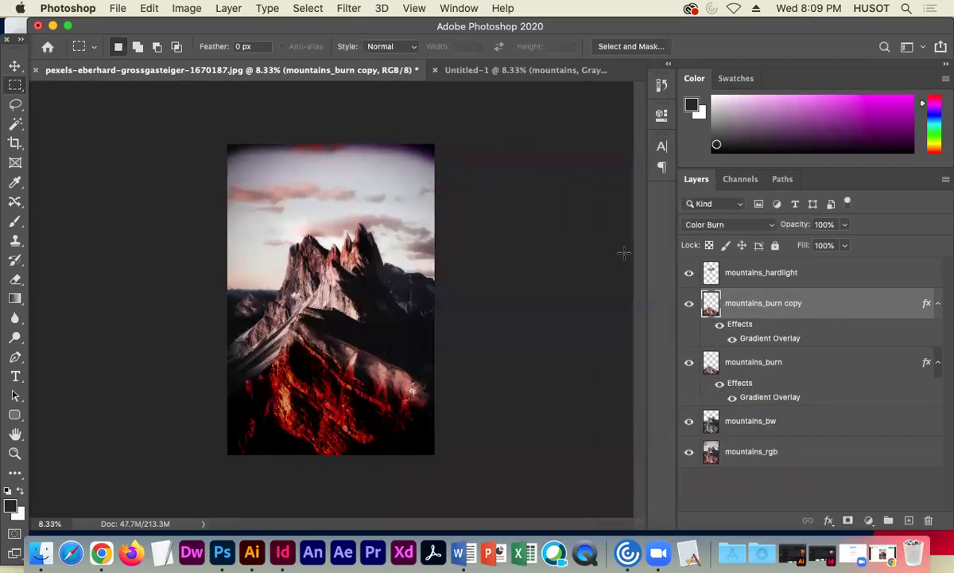
# - Hide and show the mountains_burn copy layer repeatedly to examine how the doubled burn affects the lower mountain slope
pyautogui.click(689, 305)
pyautogui.click(690, 305)
pyautogui.click(689, 305)
pyautogui.click(689, 304)
pyautogui.click(690, 305)
pyautogui.click(690, 305)
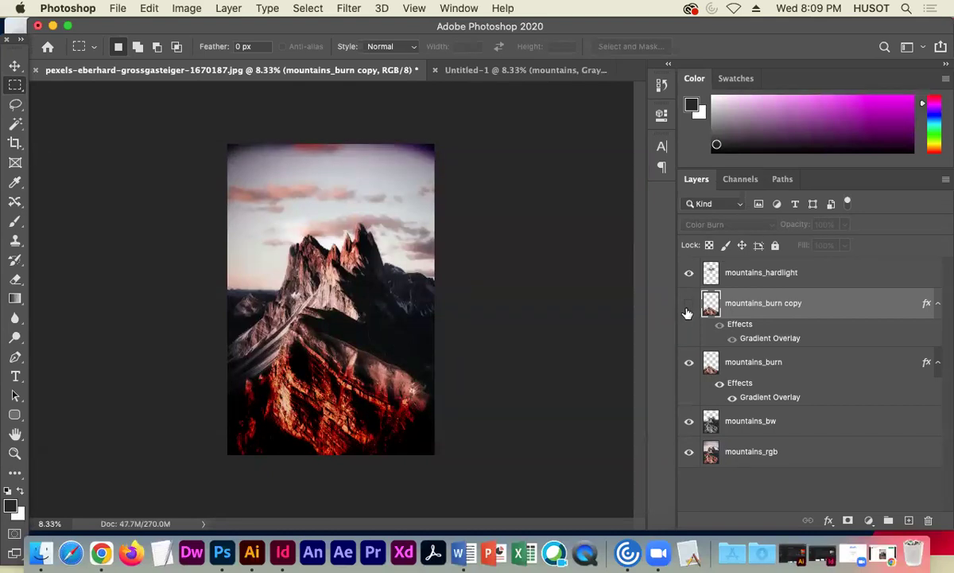
pyautogui.click(689, 305)
pyautogui.click(689, 306)
pyautogui.click(689, 305)
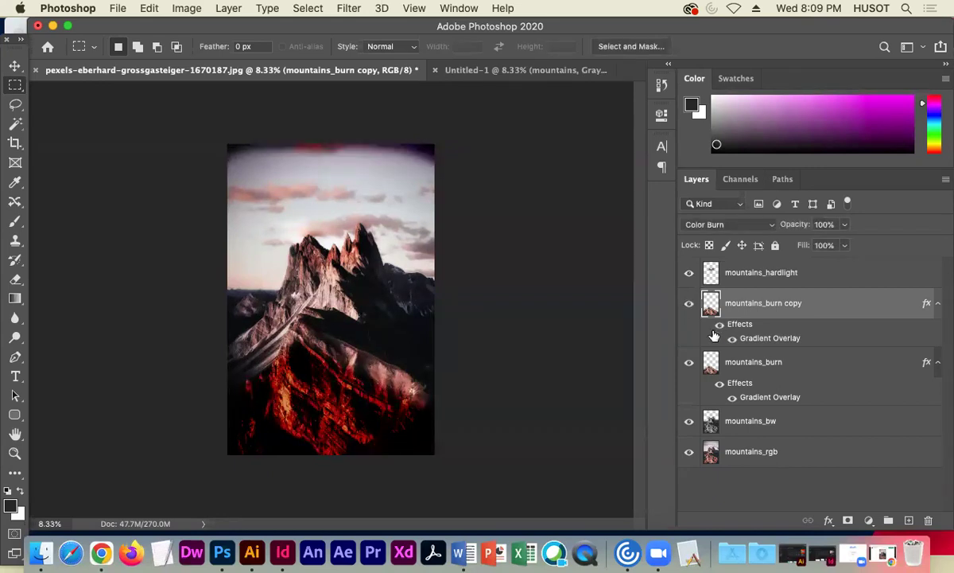
pyautogui.click(689, 307)
pyautogui.click(689, 308)
pyautogui.click(689, 307)
pyautogui.click(689, 307)
pyautogui.click(689, 308)
pyautogui.click(689, 307)
pyautogui.click(689, 308)
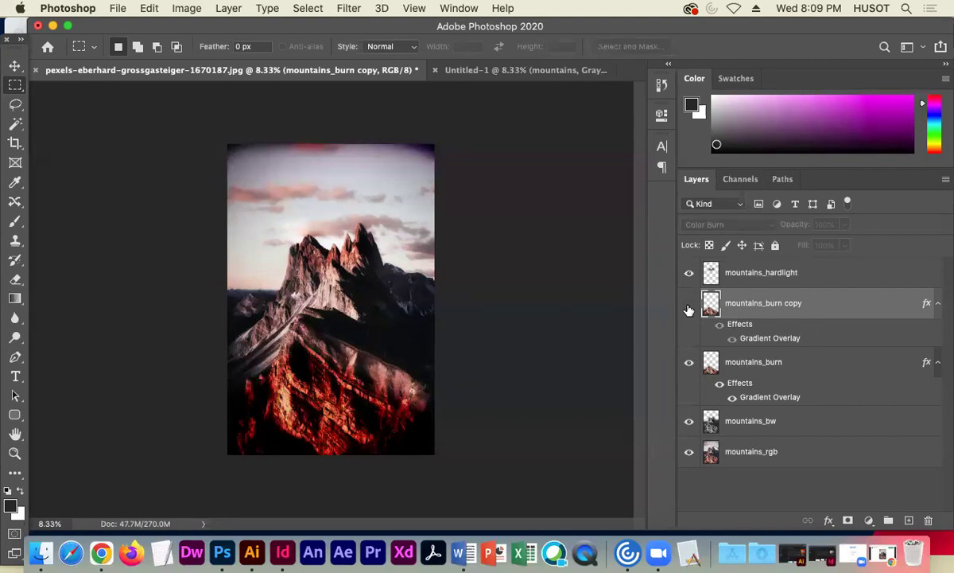
# - Collapse the effects list of mountains_burn copy, make the layer visible and reduce its opacity to 15%
pyautogui.click(937, 305)
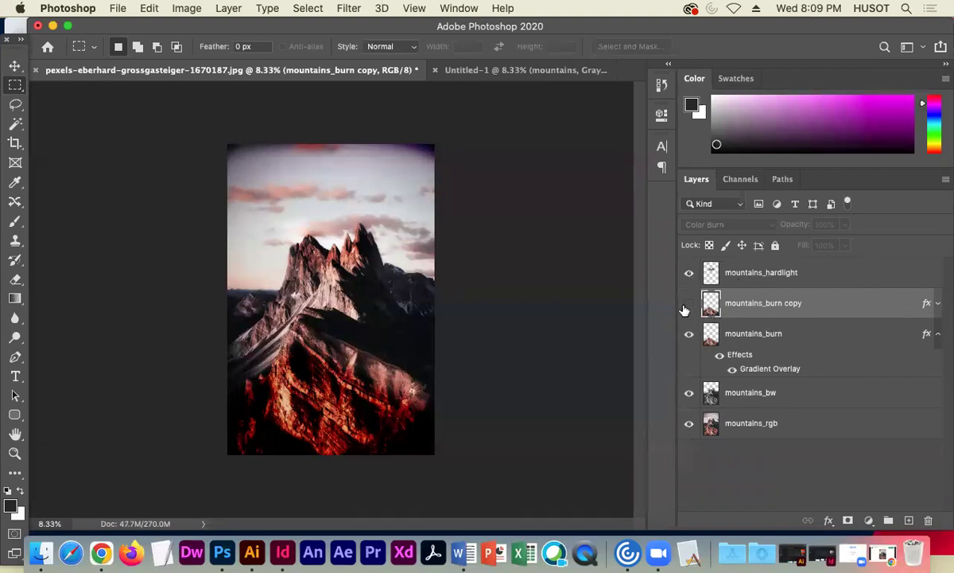
pyautogui.click(686, 307)
pyautogui.click(845, 225)
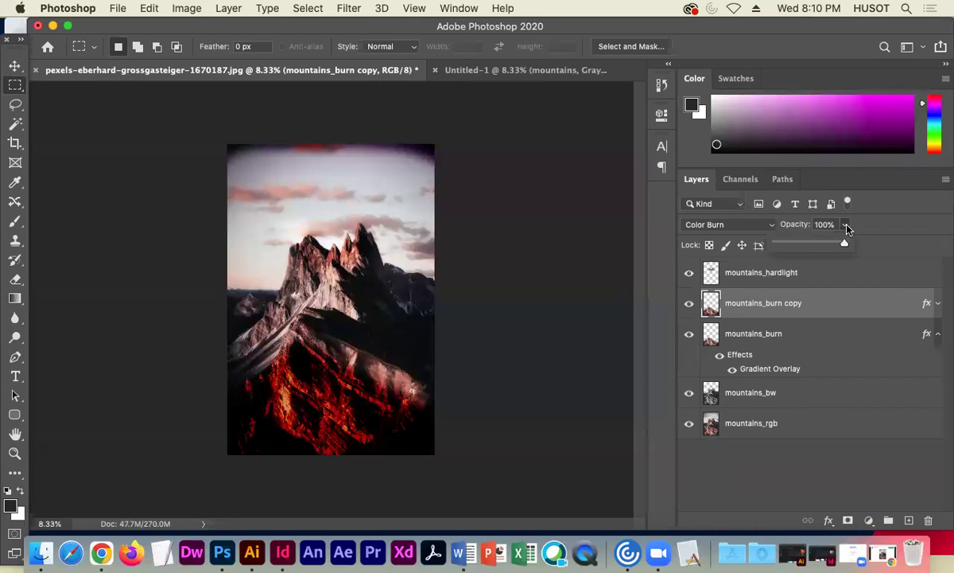
pyautogui.moveTo(843, 243); pyautogui.dragTo(785, 247)
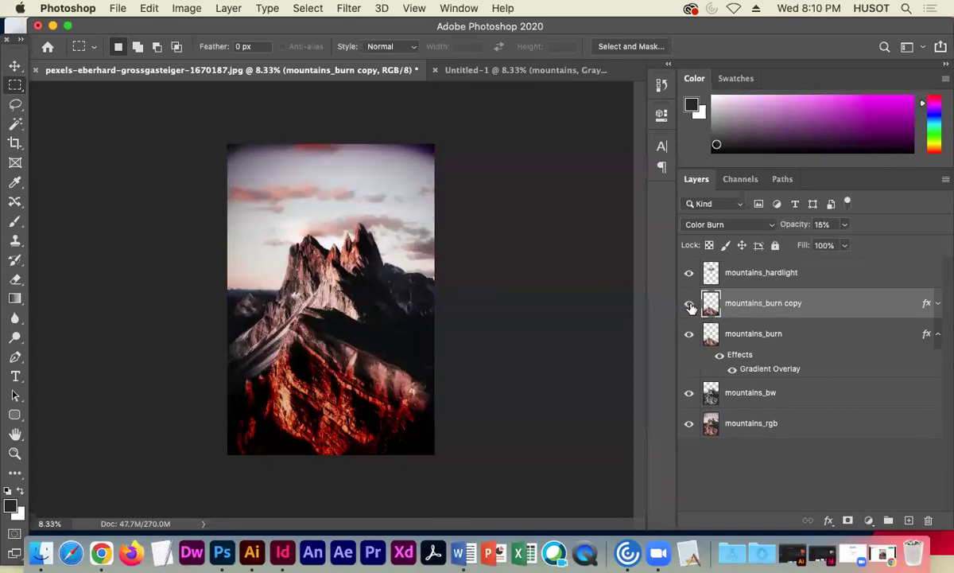
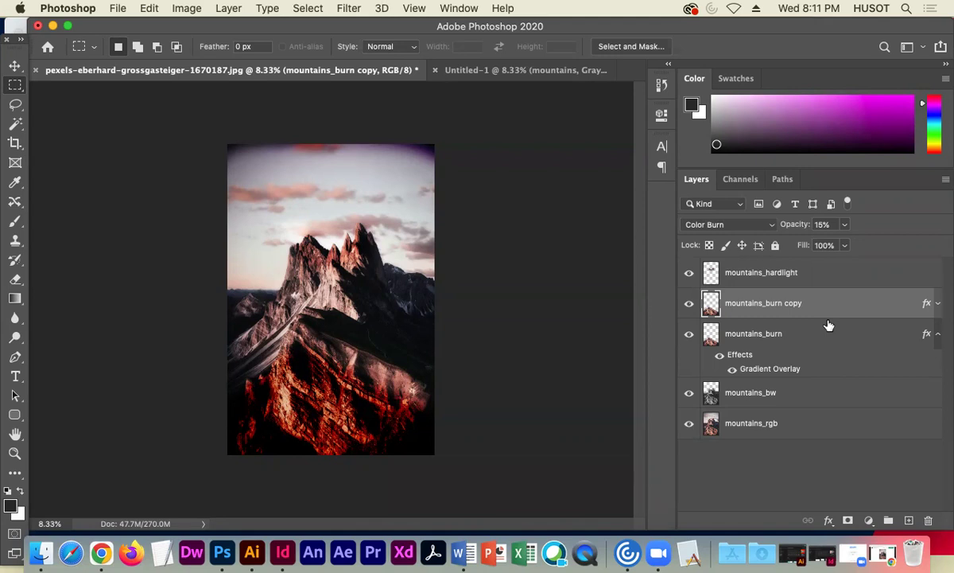
# - Hide every layer above mountains_rgb to view the original photo, and show them all again one by one for comparison
pyautogui.moveTo(688, 272); pyautogui.dragTo(691, 322)
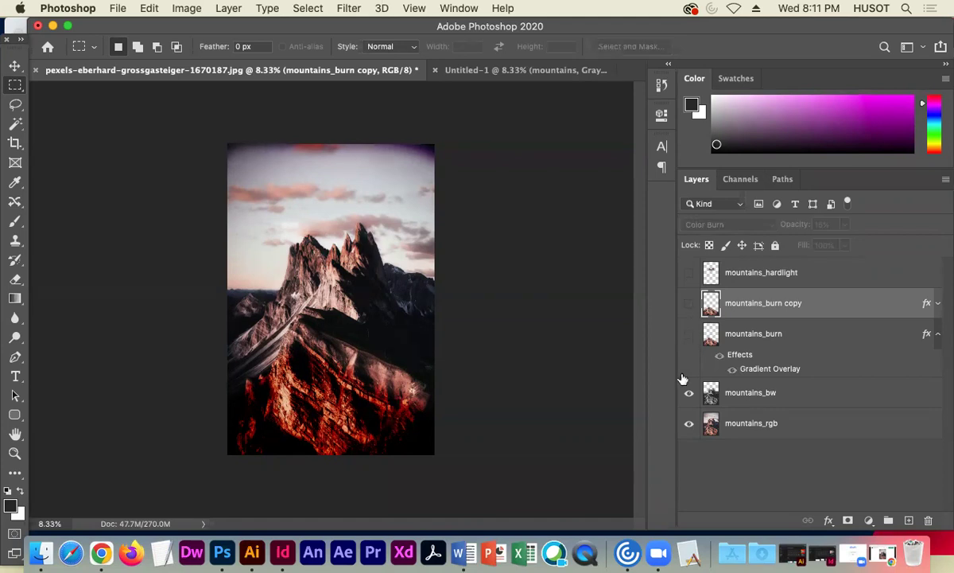
pyautogui.click(687, 340)
pyautogui.click(688, 395)
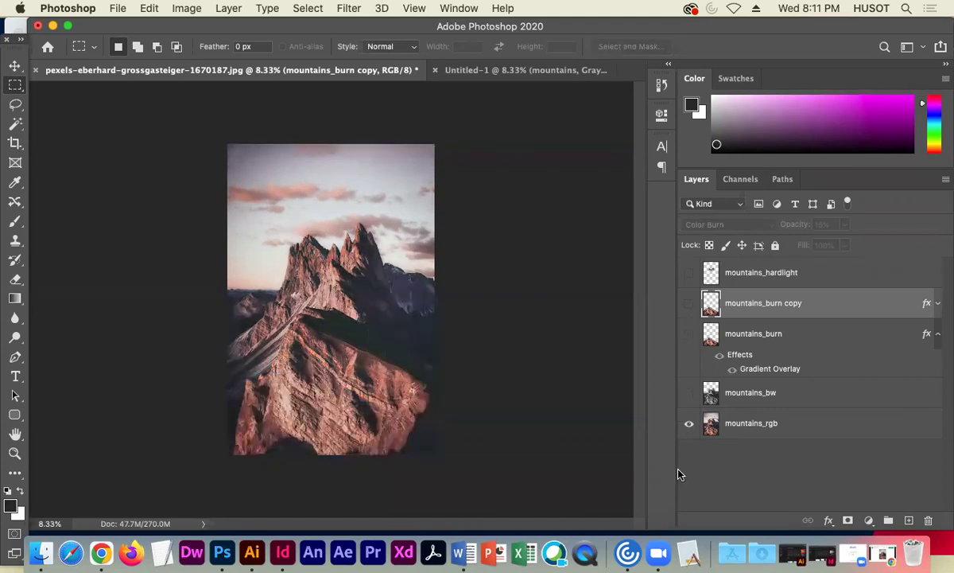
pyautogui.click(689, 393)
pyautogui.click(689, 333)
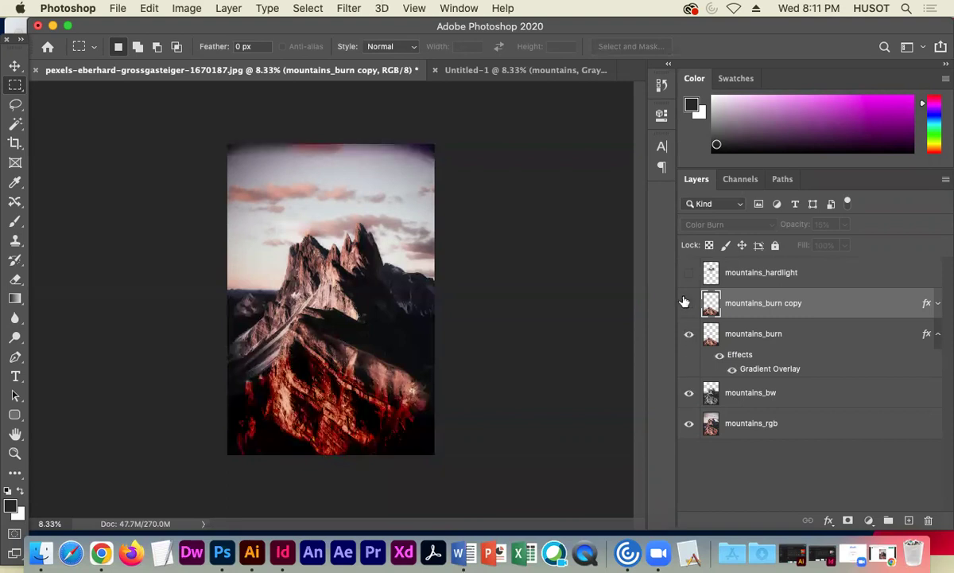
pyautogui.click(688, 303)
pyautogui.click(689, 273)
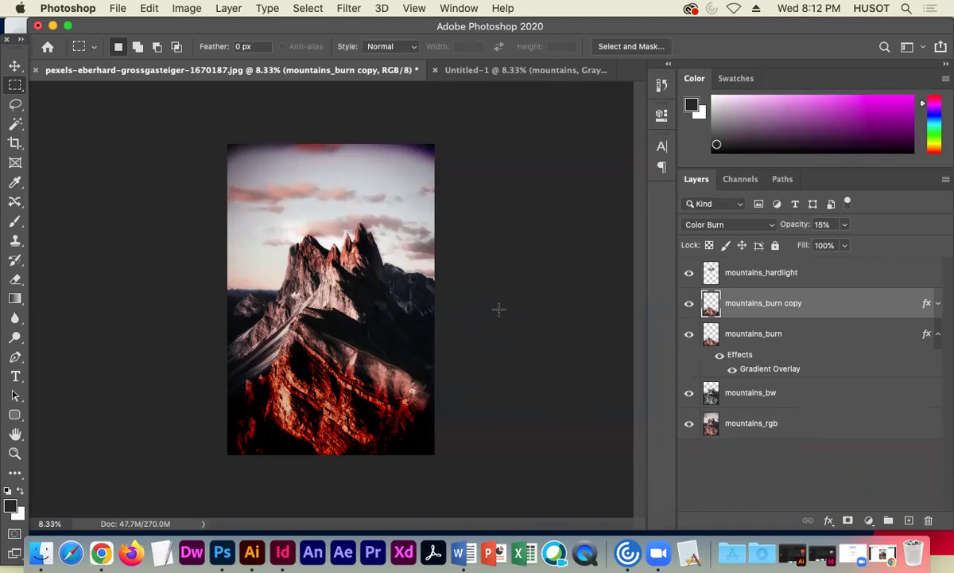
pyautogui.click(348, 8)
pyautogui.moveTo(306, 11)
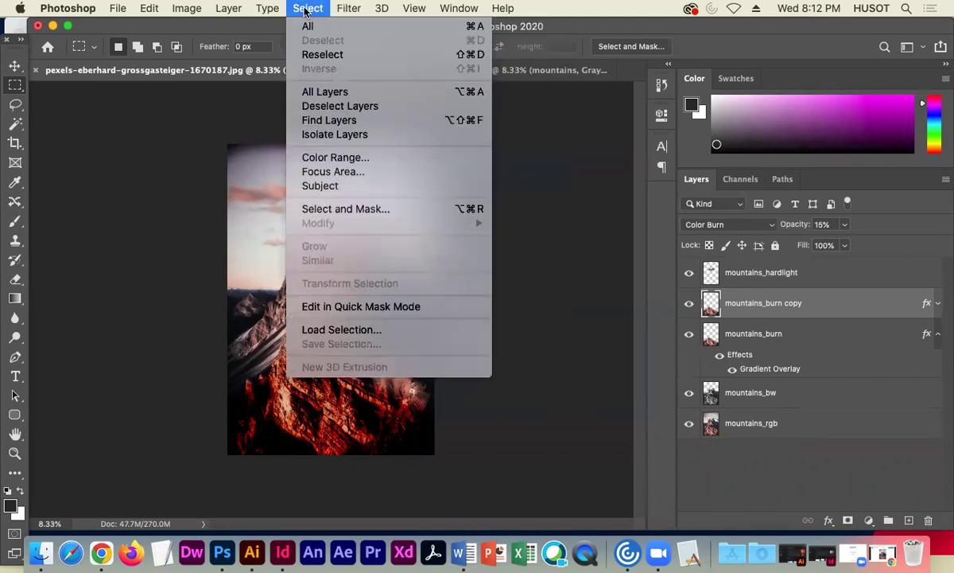
pyautogui.moveTo(348, 9)
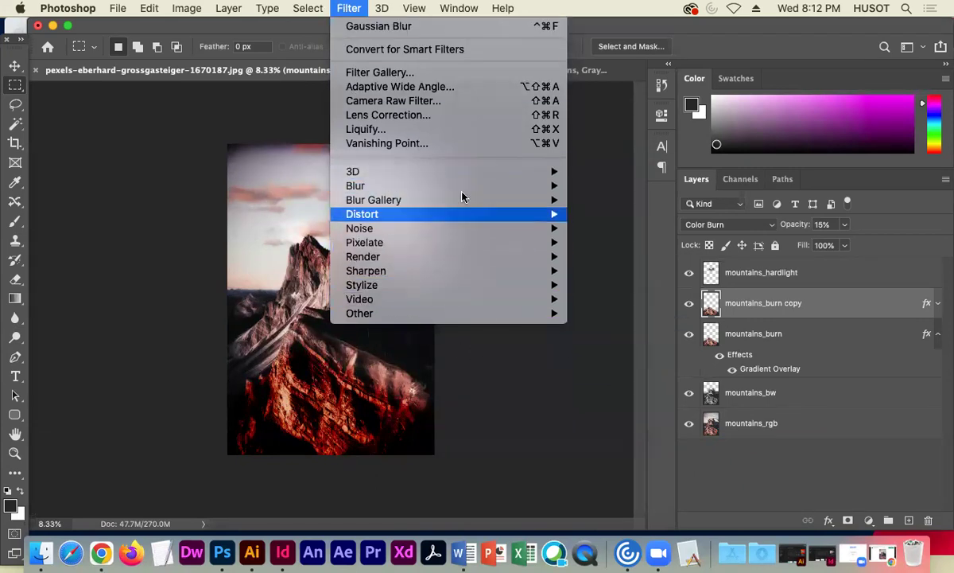
pyautogui.moveTo(449, 175)
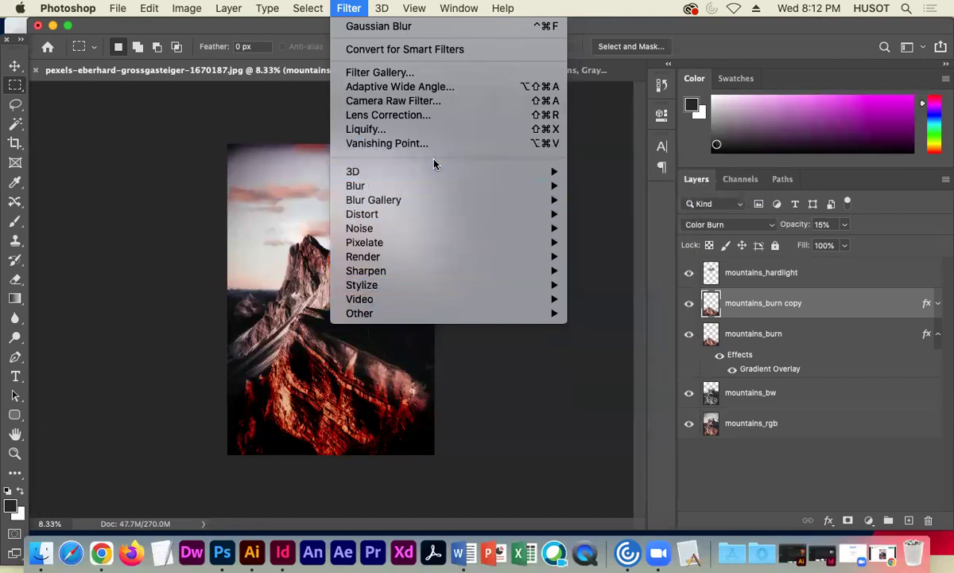
pyautogui.click(351, 9)
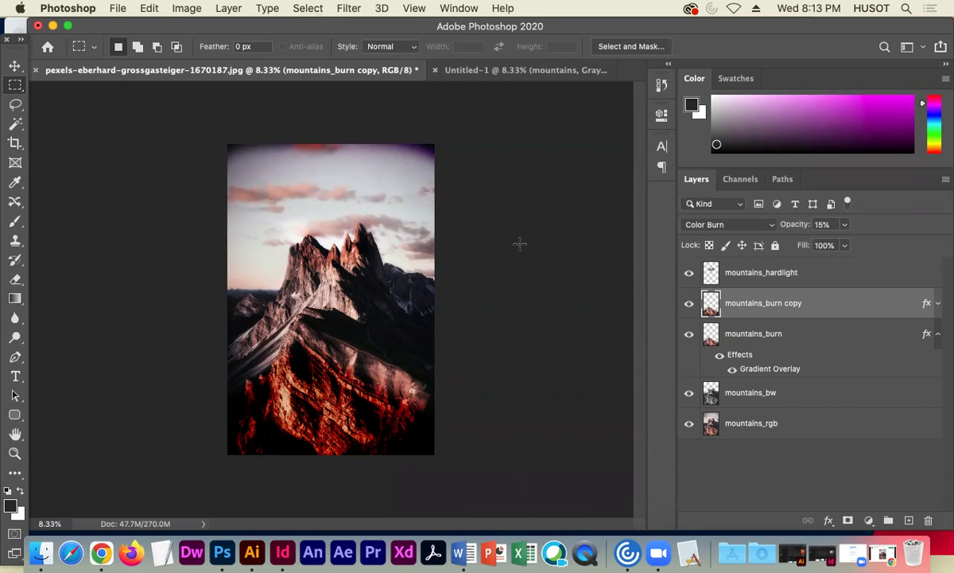
# - Duplicate the mountains_rgb layer and select the original layer beneath the copy
pyautogui.click(803, 426)
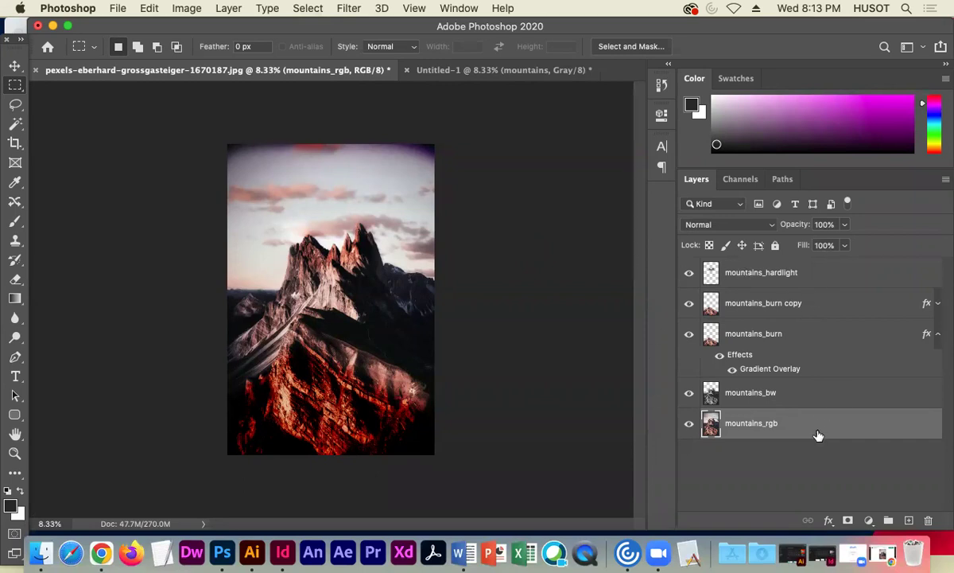
pyautogui.moveTo(813, 428); pyautogui.dragTo(908, 519)
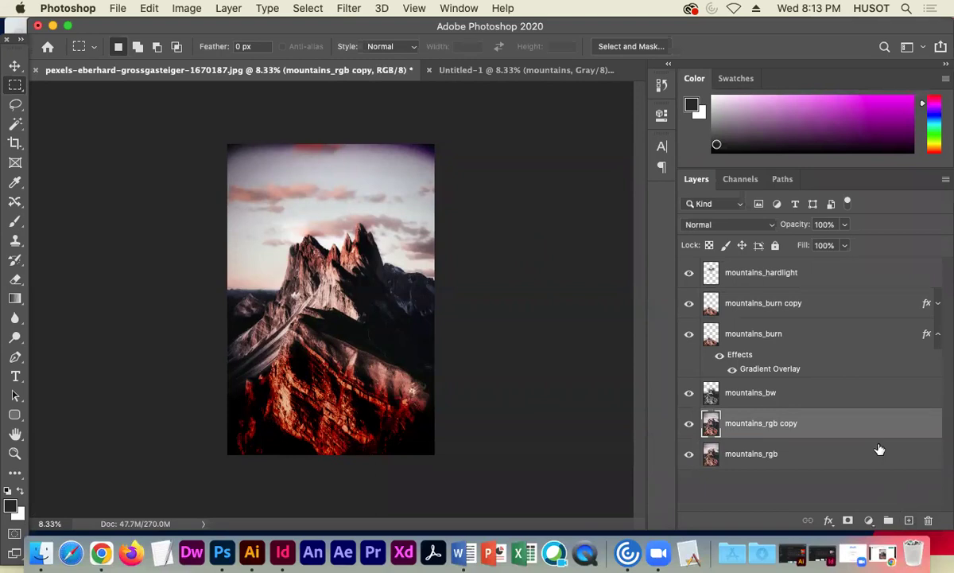
pyautogui.click(797, 454)
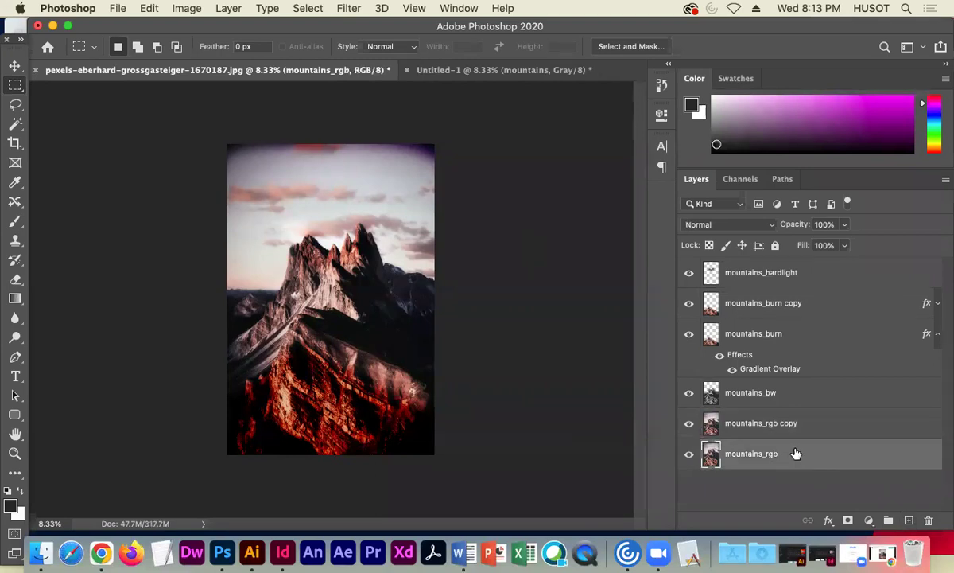
# - Move the mountains_rgb copy layer to the top of the layer stack
pyautogui.rightClick(795, 453)
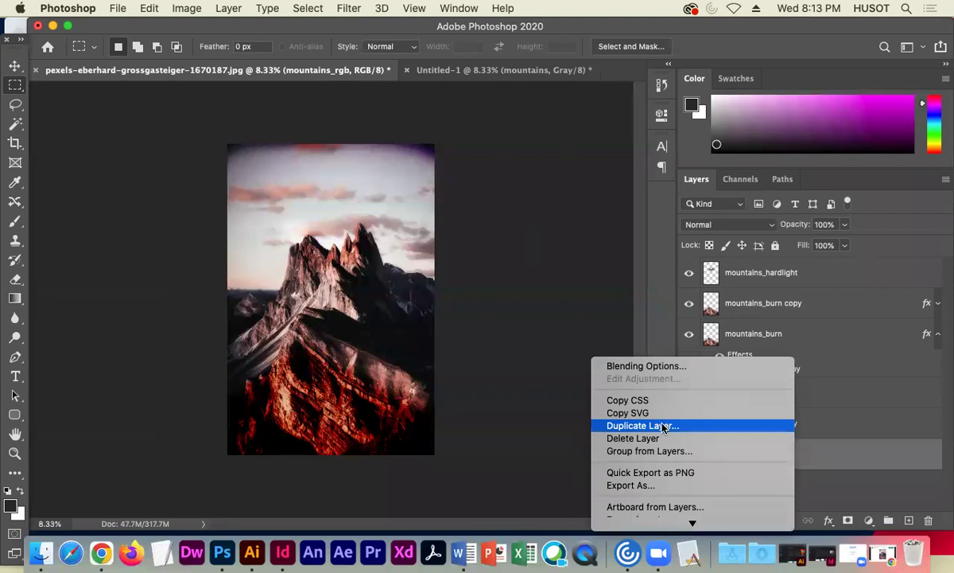
pyautogui.click(806, 453)
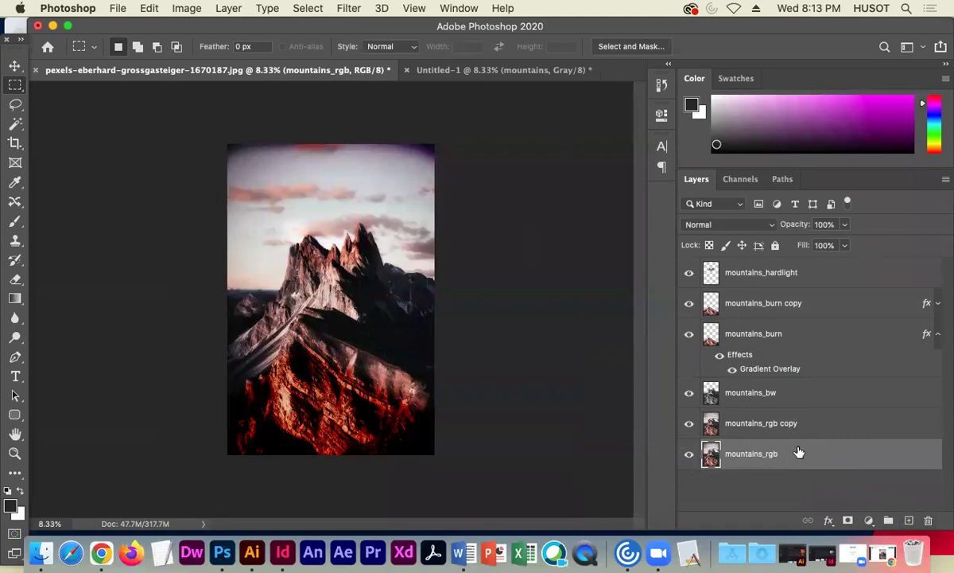
pyautogui.click(818, 430)
pyautogui.doubleClick(775, 419)
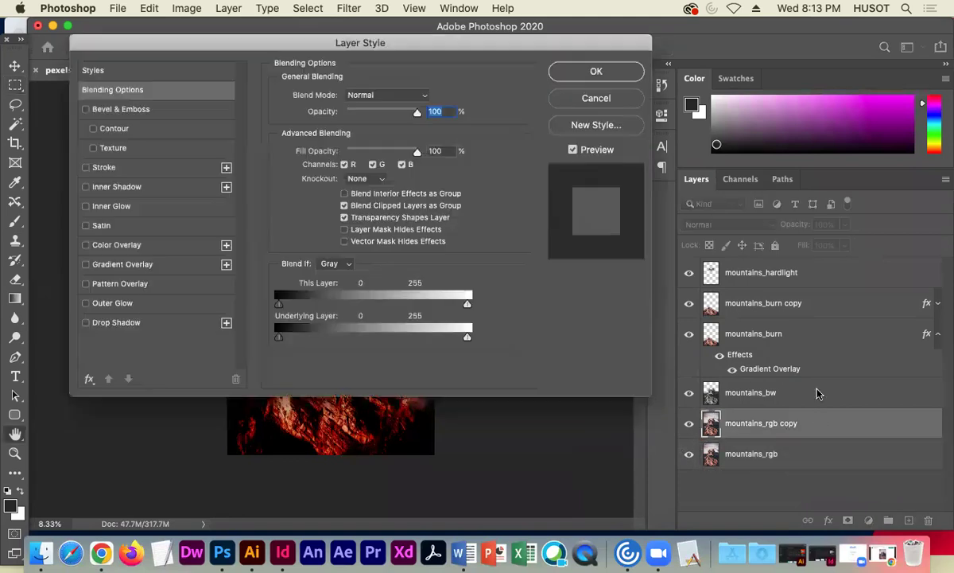
pyautogui.click(597, 87)
pyautogui.moveTo(816, 428)
pyautogui.mouseDown()
pyautogui.moveTo(831, 354)
pyautogui.moveTo(827, 275)
pyautogui.moveTo(767, 248)
pyautogui.mouseUp()
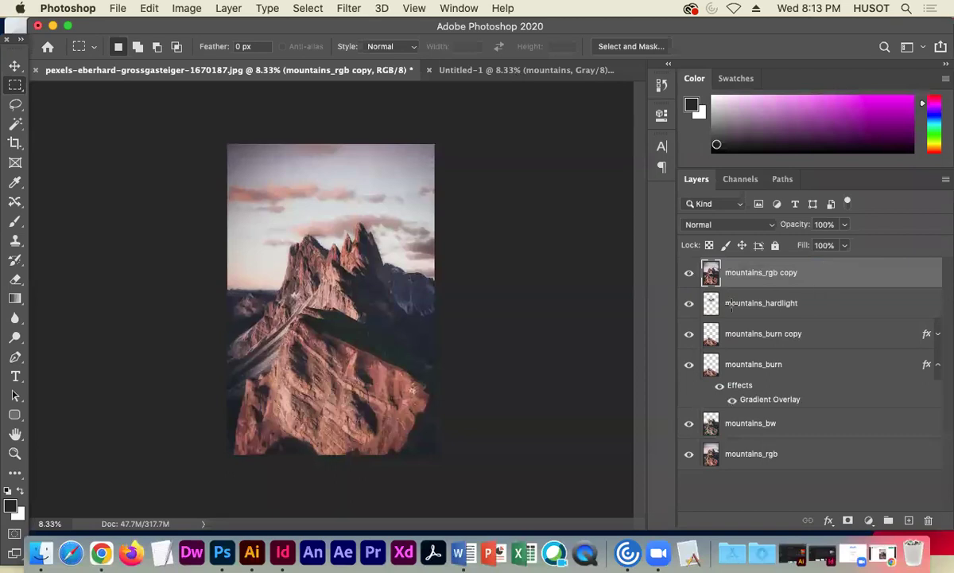
# - Hide and show the mountains_rgb copy layer to compare the original photo with the edited layers beneath it
pyautogui.click(689, 274)
pyautogui.click(689, 274)
pyautogui.click(690, 275)
pyautogui.click(689, 275)
pyautogui.click(690, 274)
pyautogui.click(690, 274)
# - Try the mountains_rgb copy layer at 45% opacity, restore it to 100%, and toggle its visibility for comparison
pyautogui.click(845, 225)
pyautogui.moveTo(844, 248); pyautogui.dragTo(809, 249)
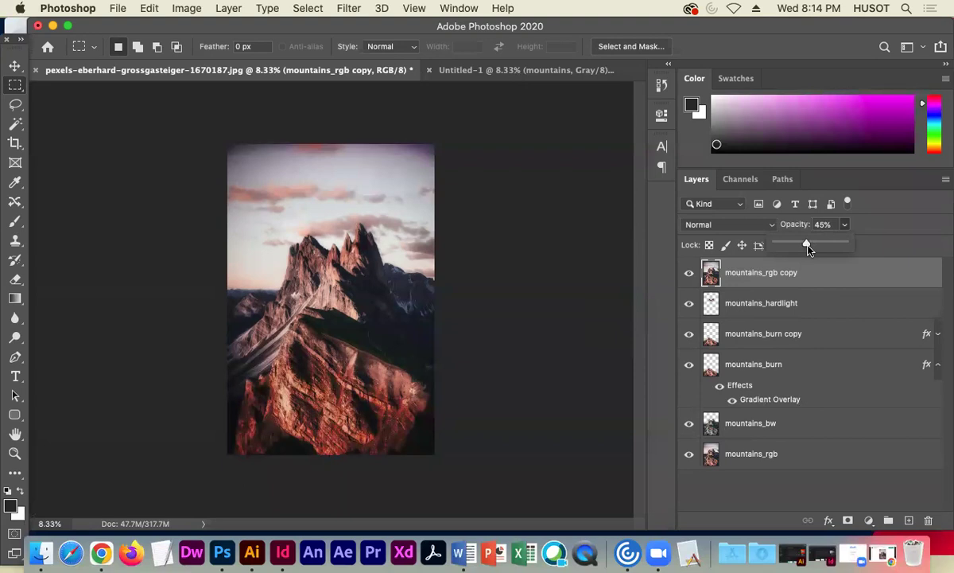
pyautogui.moveTo(843, 248); pyautogui.dragTo(882, 242)
pyautogui.click(690, 272)
pyautogui.click(690, 274)
pyautogui.click(690, 273)
pyautogui.click(689, 273)
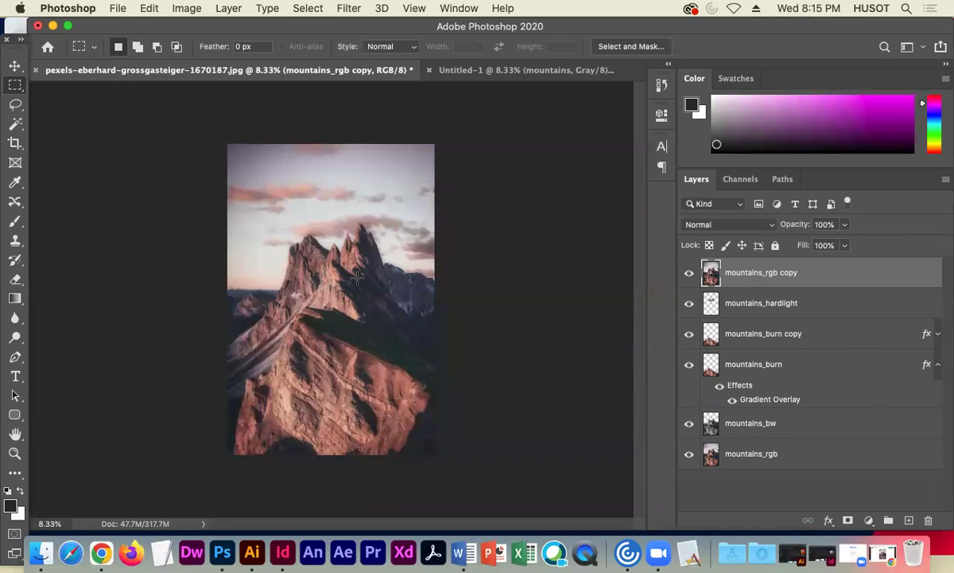
pyautogui.click(350, 9)
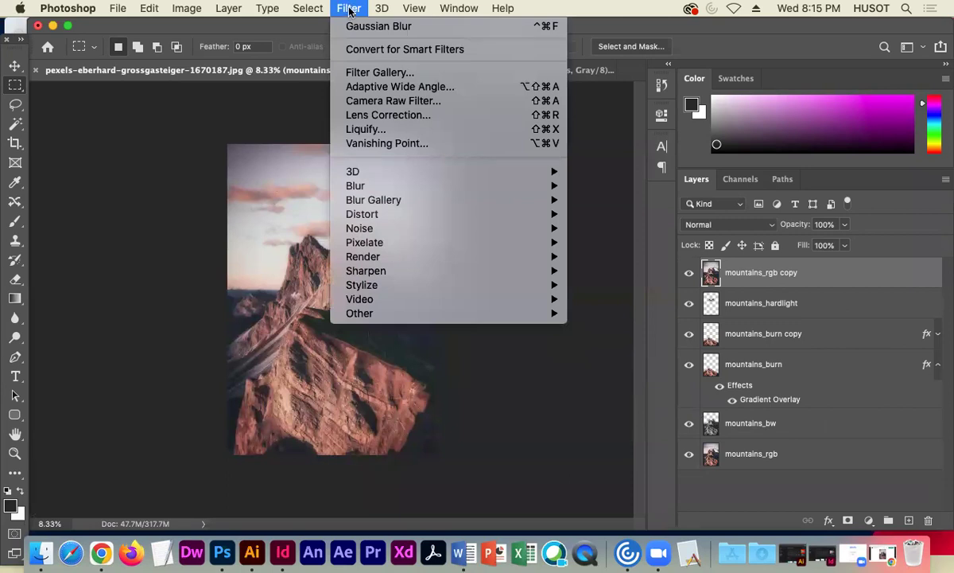
pyautogui.moveTo(419, 186)
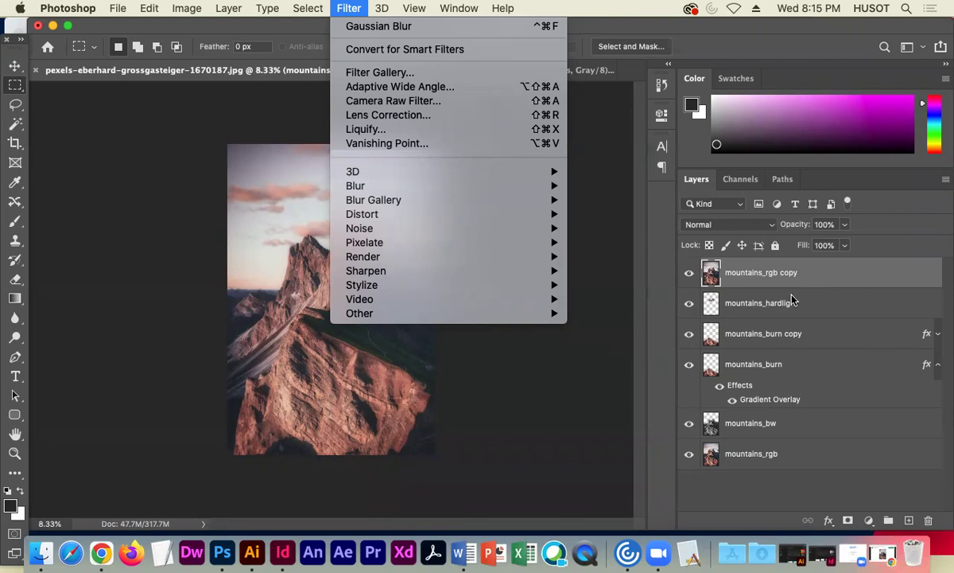
pyautogui.click(841, 316)
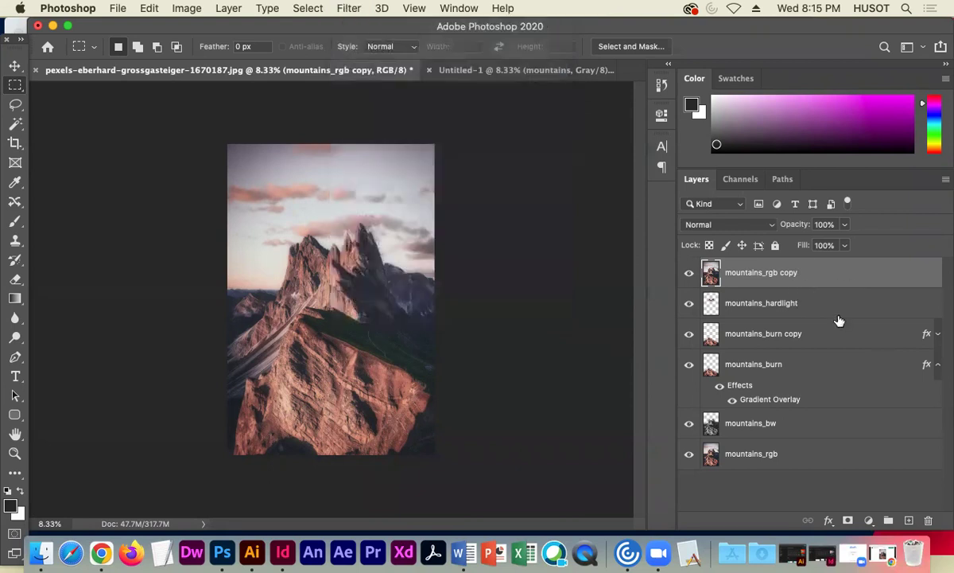
# - Select the mountains_hardlight layer and examine its layer style settings and blend mode choices
pyautogui.click(845, 310)
pyautogui.doubleClick(844, 310)
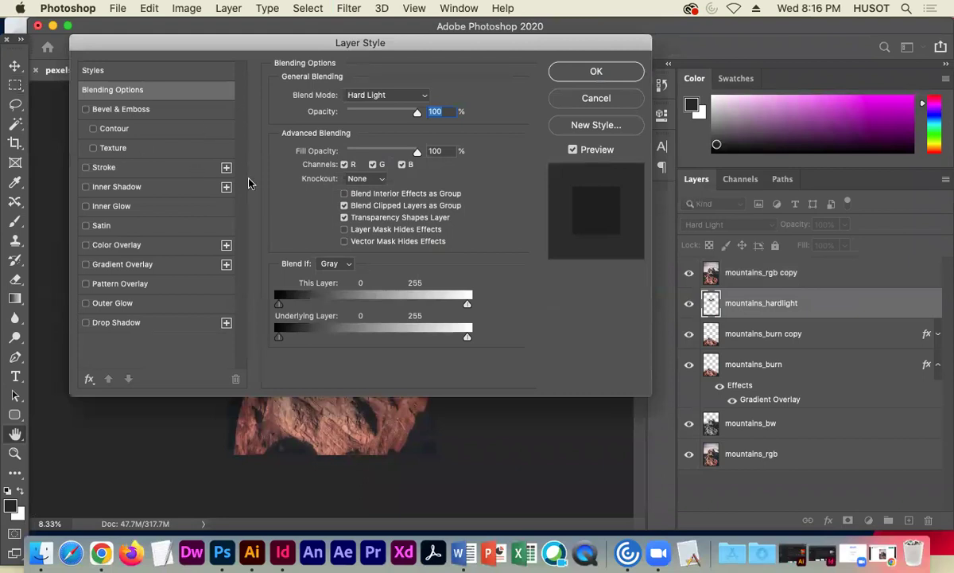
pyautogui.click(598, 100)
pyautogui.click(732, 224)
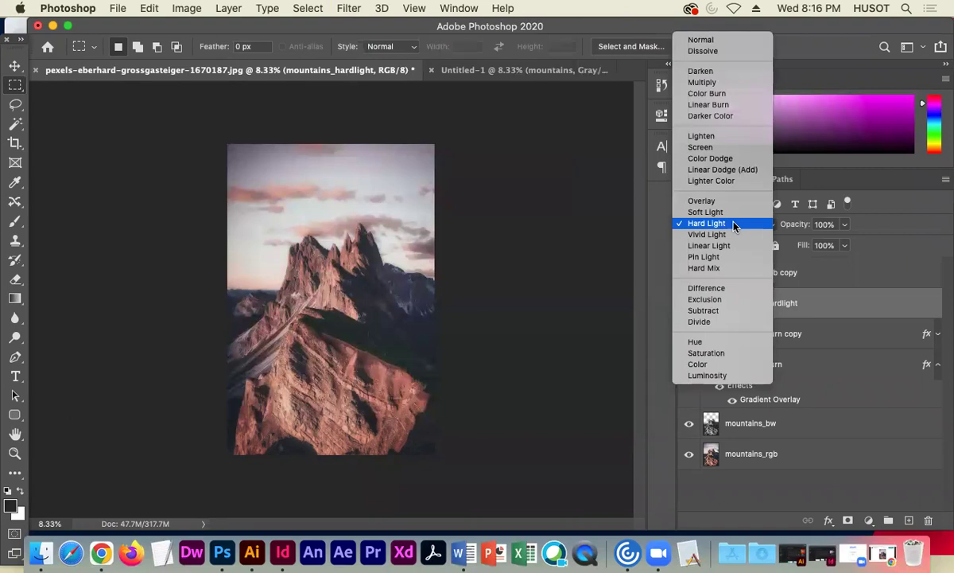
pyautogui.click(786, 256)
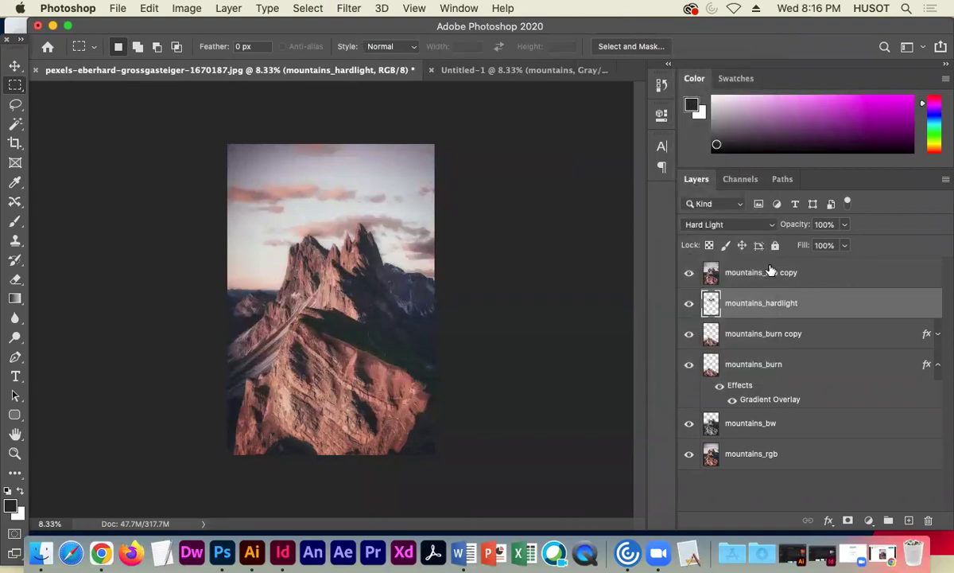
# - Apply a Motion Blur to the mountains_rgb copy layer with an angle of -30° and a distance of 101 pixels
pyautogui.click(831, 276)
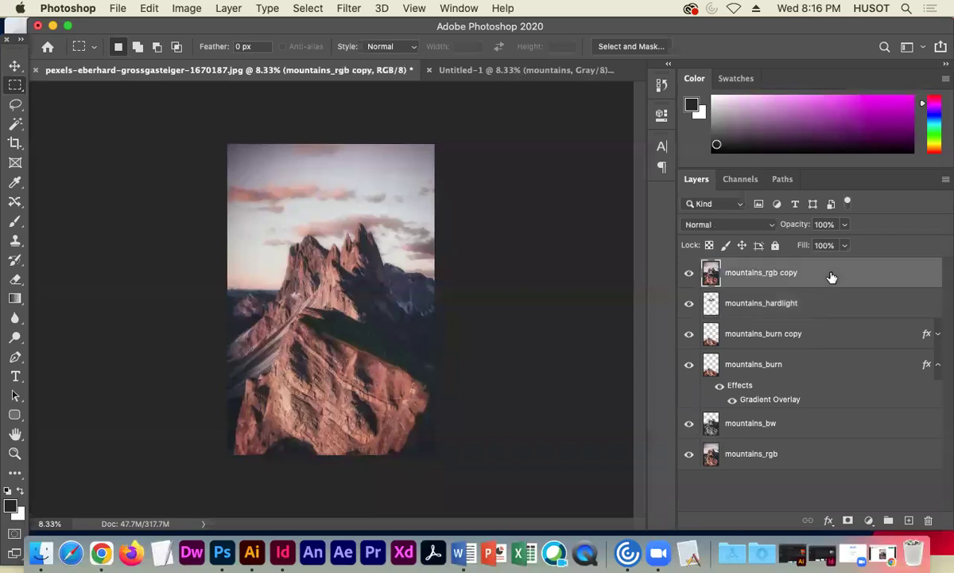
pyautogui.click(349, 8)
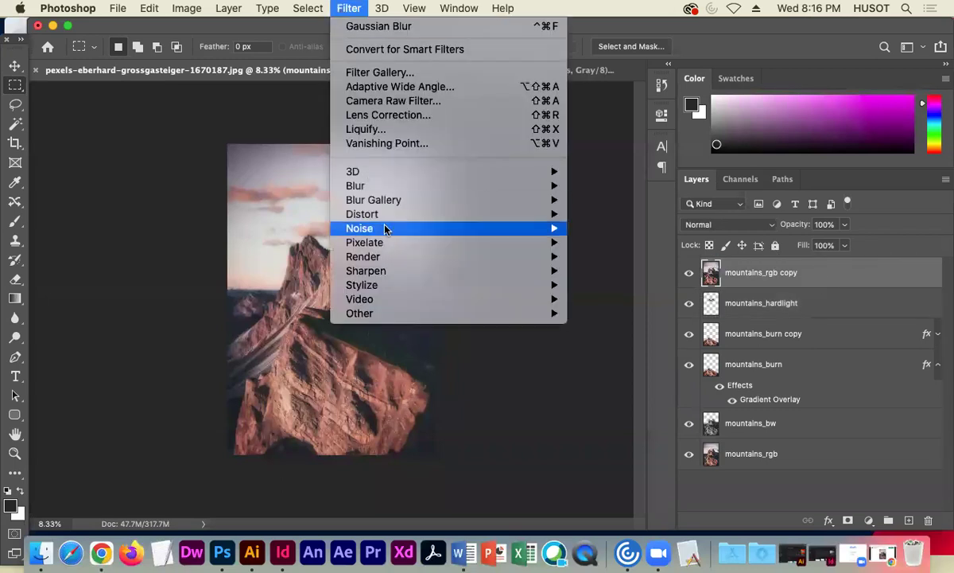
pyautogui.moveTo(386, 219)
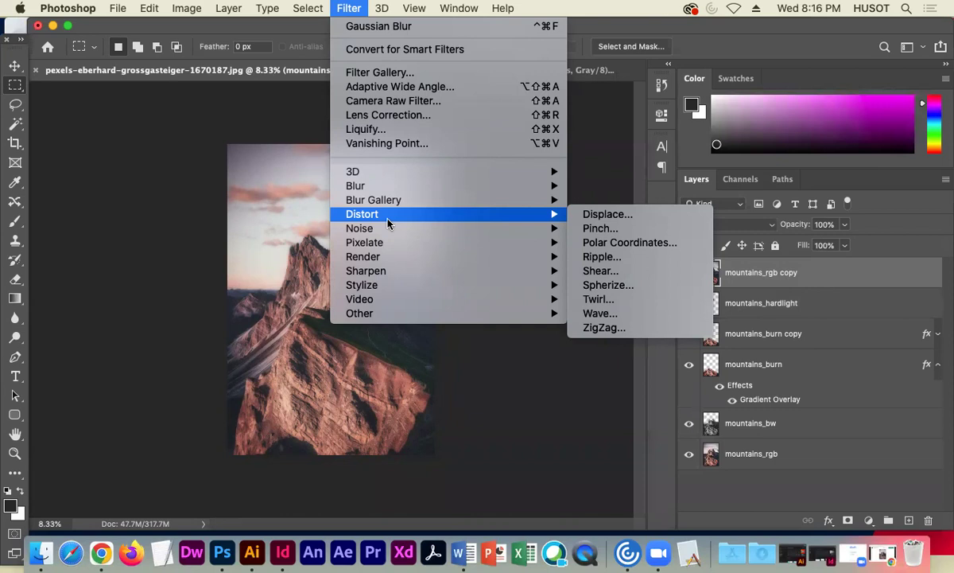
pyautogui.moveTo(398, 188)
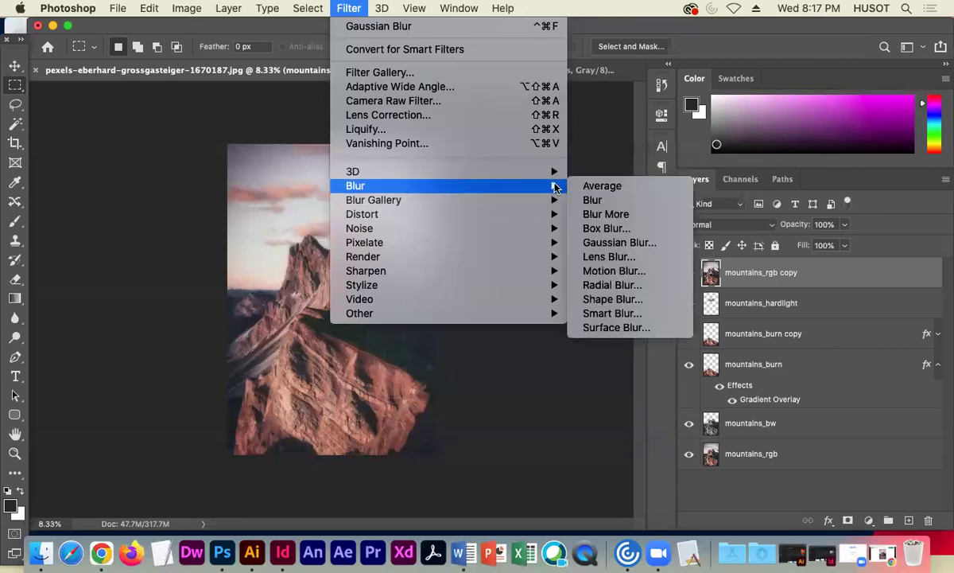
pyautogui.click(605, 272)
pyautogui.moveTo(471, 155); pyautogui.dragTo(610, 168)
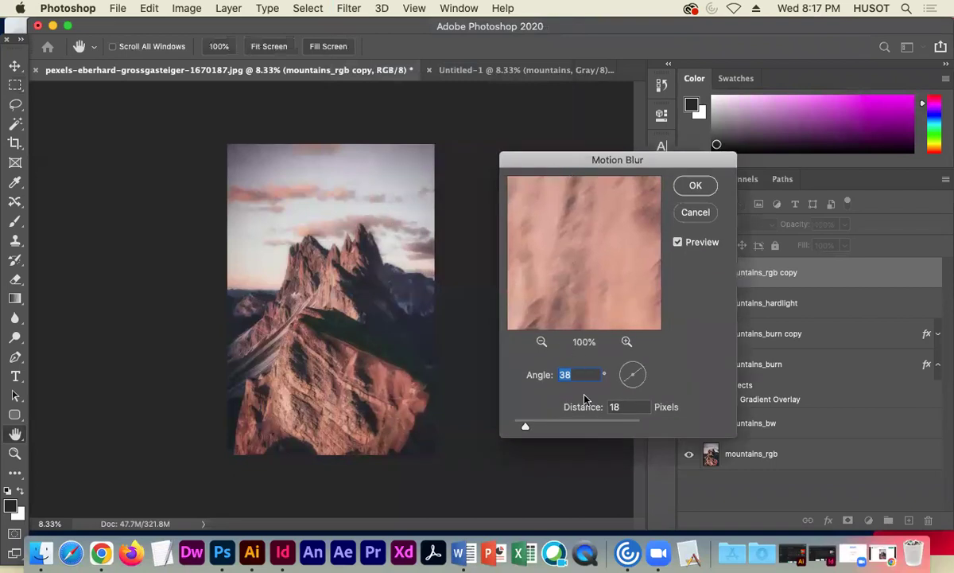
pyautogui.moveTo(525, 428); pyautogui.dragTo(587, 428)
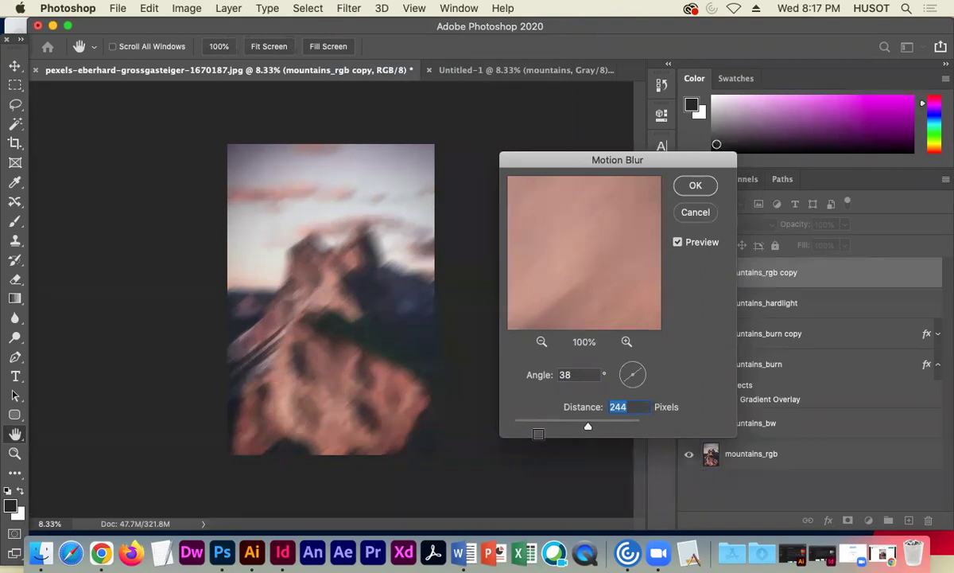
pyautogui.moveTo(636, 372); pyautogui.dragTo(643, 383)
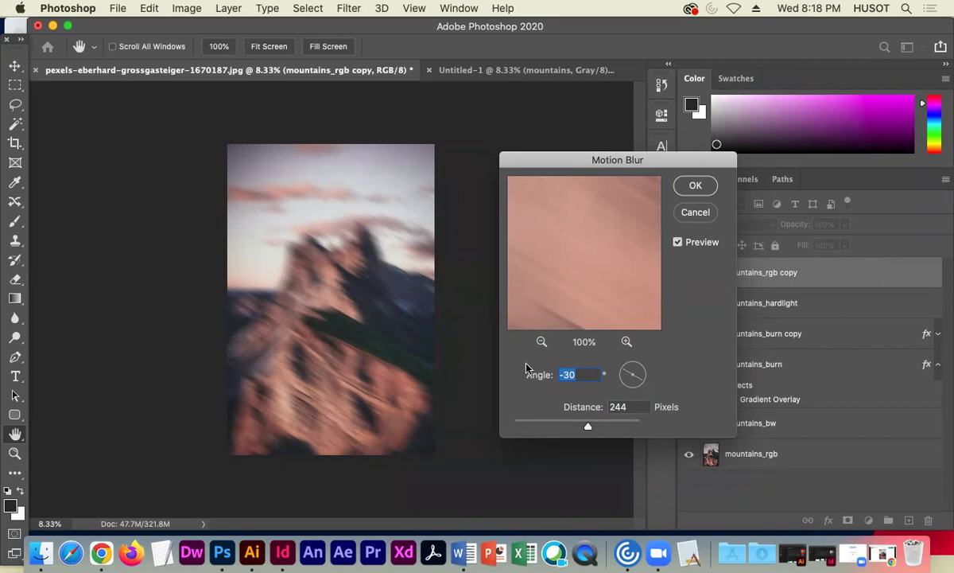
pyautogui.moveTo(588, 428); pyautogui.dragTo(558, 427)
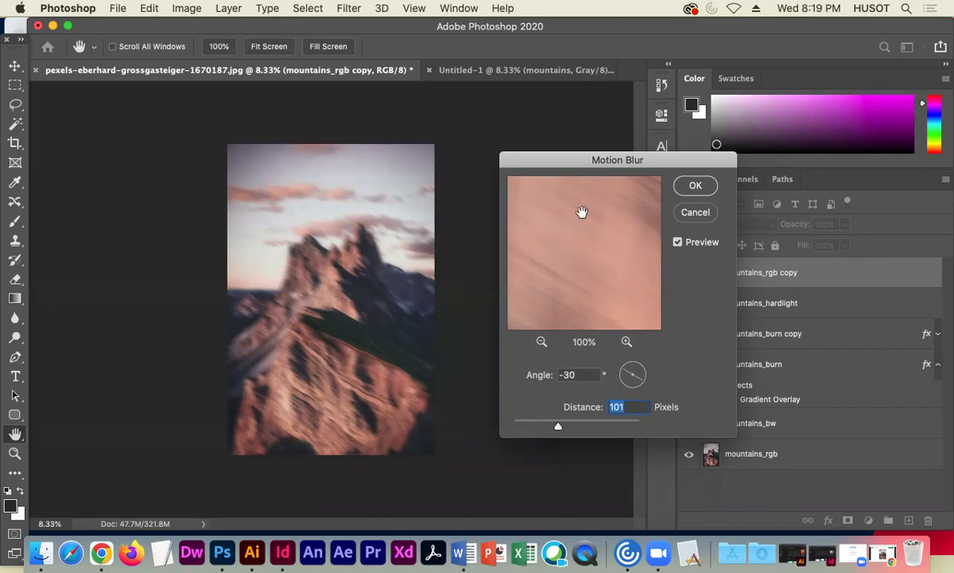
pyautogui.moveTo(531, 159); pyautogui.dragTo(512, 107)
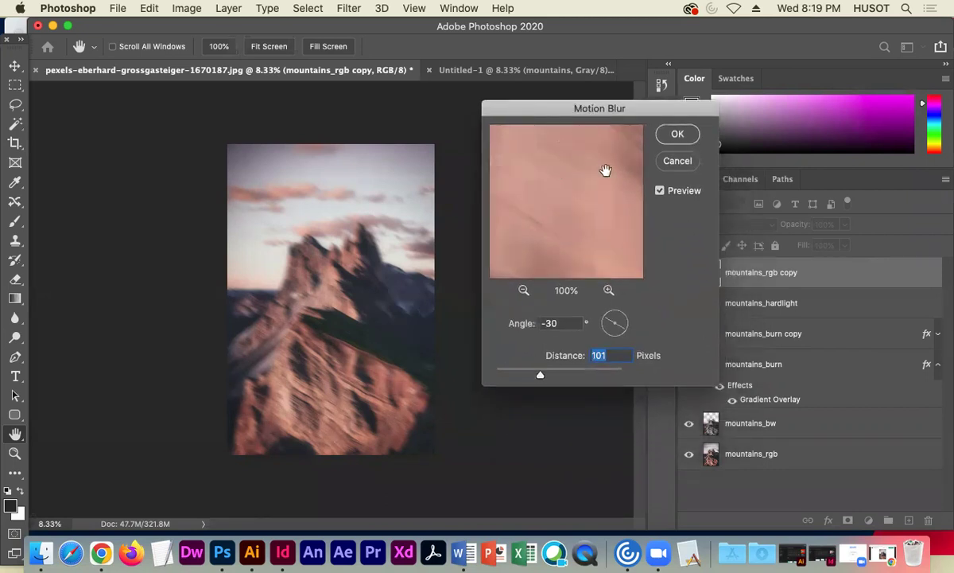
pyautogui.click(678, 136)
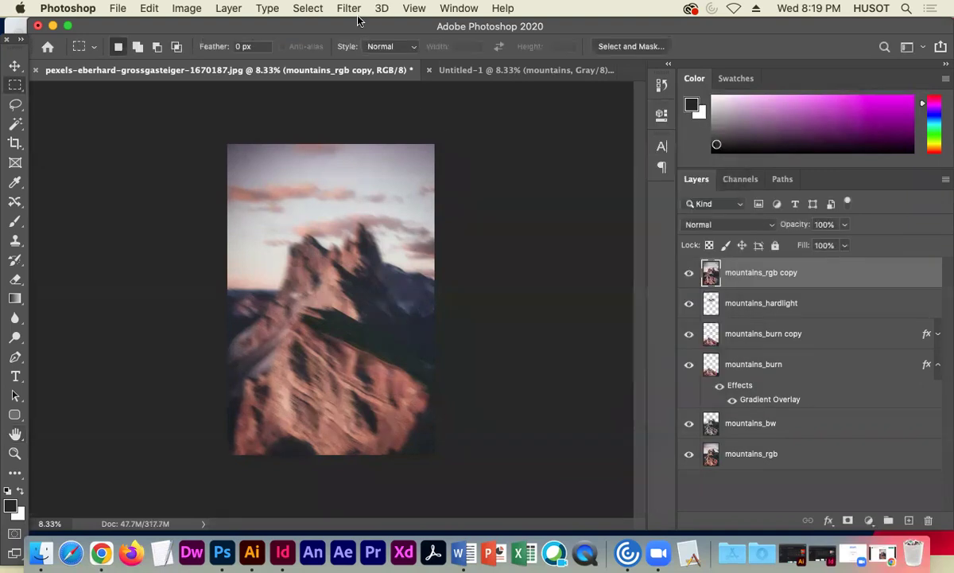
pyautogui.click(306, 9)
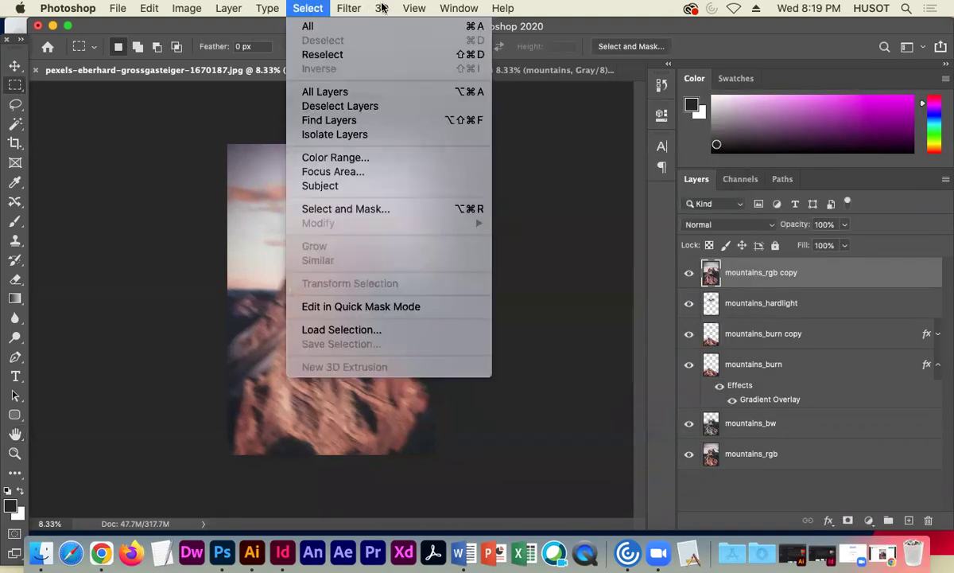
pyautogui.moveTo(348, 9)
pyautogui.moveTo(557, 188)
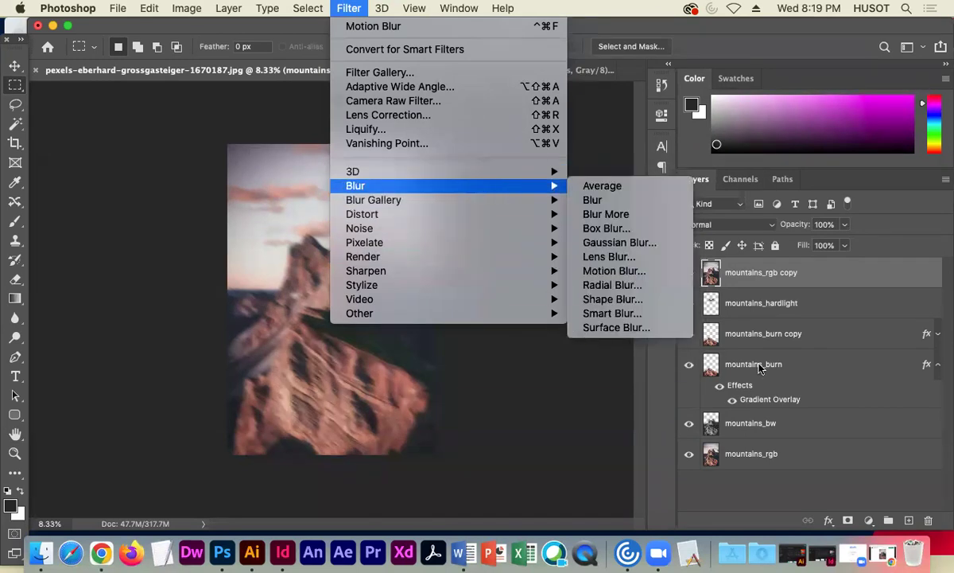
pyautogui.click(843, 277)
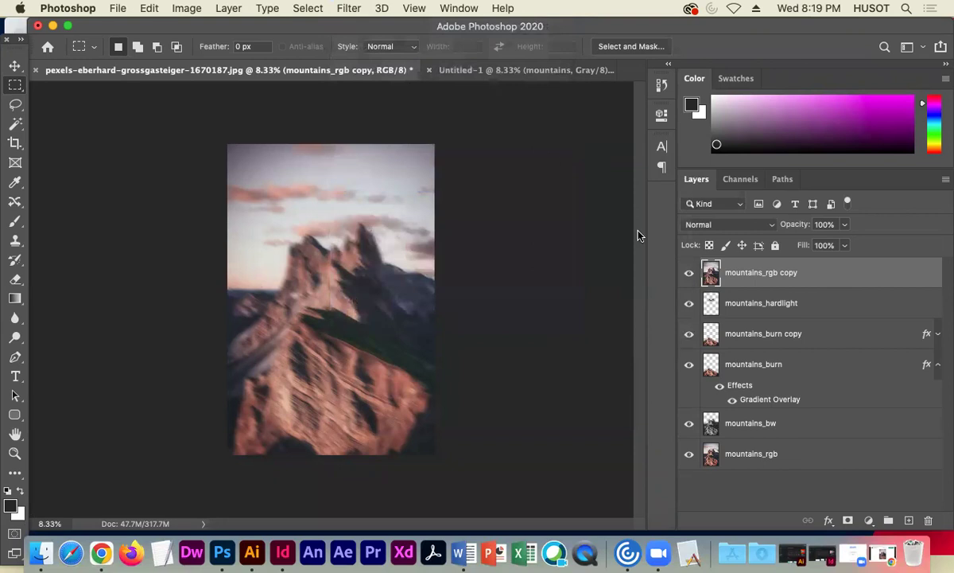
# - Hide and show the mountains_rgb copy layer repeatedly to examine the effect of the motion blur
pyautogui.click(689, 274)
pyautogui.click(688, 274)
pyautogui.click(689, 274)
pyautogui.click(689, 274)
pyautogui.click(689, 274)
pyautogui.click(688, 274)
pyautogui.click(689, 273)
pyautogui.click(688, 274)
# - Erase the mountain area of the motion-blurred mountains_rgb copy layer with the 1040 px Eraser, keeping only its sky
pyautogui.click(15, 278)
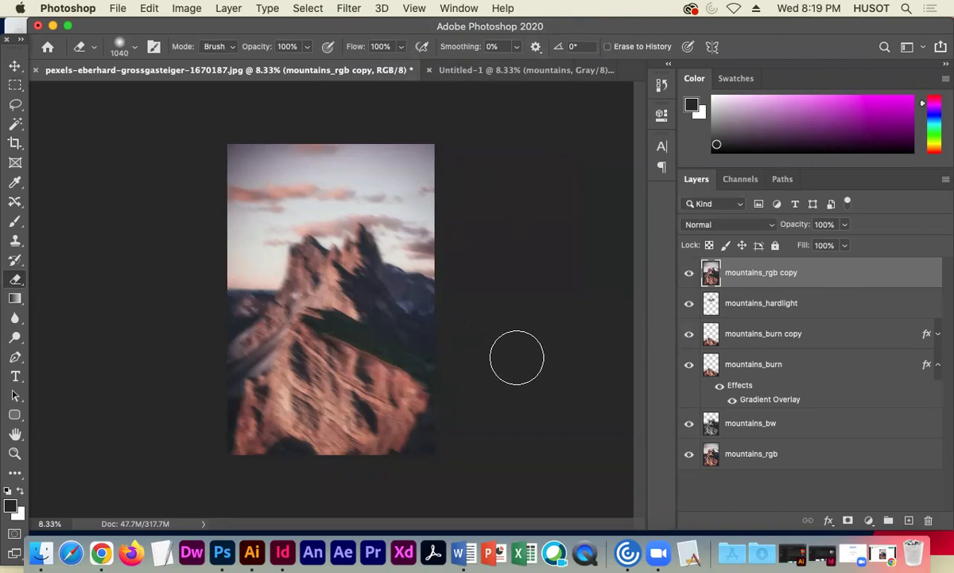
pyautogui.moveTo(413, 290)
pyautogui.mouseDown()
pyautogui.moveTo(373, 279)
pyautogui.moveTo(359, 245)
pyautogui.moveTo(331, 263)
pyautogui.moveTo(305, 257)
pyautogui.moveTo(284, 304)
pyautogui.moveTo(237, 299)
pyautogui.moveTo(379, 281)
pyautogui.moveTo(418, 297)
pyautogui.moveTo(439, 326)
pyautogui.moveTo(272, 326)
pyautogui.moveTo(267, 345)
pyautogui.moveTo(440, 347)
pyautogui.moveTo(402, 362)
pyautogui.moveTo(244, 342)
pyautogui.moveTo(238, 369)
pyautogui.moveTo(450, 369)
pyautogui.moveTo(409, 388)
pyautogui.moveTo(247, 381)
pyautogui.moveTo(261, 410)
pyautogui.moveTo(454, 397)
pyautogui.moveTo(400, 434)
pyautogui.moveTo(202, 420)
pyautogui.moveTo(252, 447)
pyautogui.moveTo(503, 438)
pyautogui.moveTo(343, 454)
pyautogui.moveTo(331, 347)
pyautogui.moveTo(392, 359)
pyautogui.moveTo(433, 346)
pyautogui.moveTo(413, 310)
pyautogui.moveTo(381, 298)
pyautogui.moveTo(348, 260)
pyautogui.moveTo(298, 271)
pyautogui.mouseUp()
pyautogui.press('super+z')
# - Toggle the erased mountains_rgb copy layer's visibility repeatedly to compare the blurred sky with the layers beneath
pyautogui.click(689, 273)
pyautogui.click(689, 274)
pyautogui.click(688, 273)
pyautogui.click(689, 273)
pyautogui.click(689, 273)
pyautogui.click(689, 274)
pyautogui.click(689, 273)
pyautogui.click(688, 274)
pyautogui.click(689, 274)
pyautogui.click(688, 274)
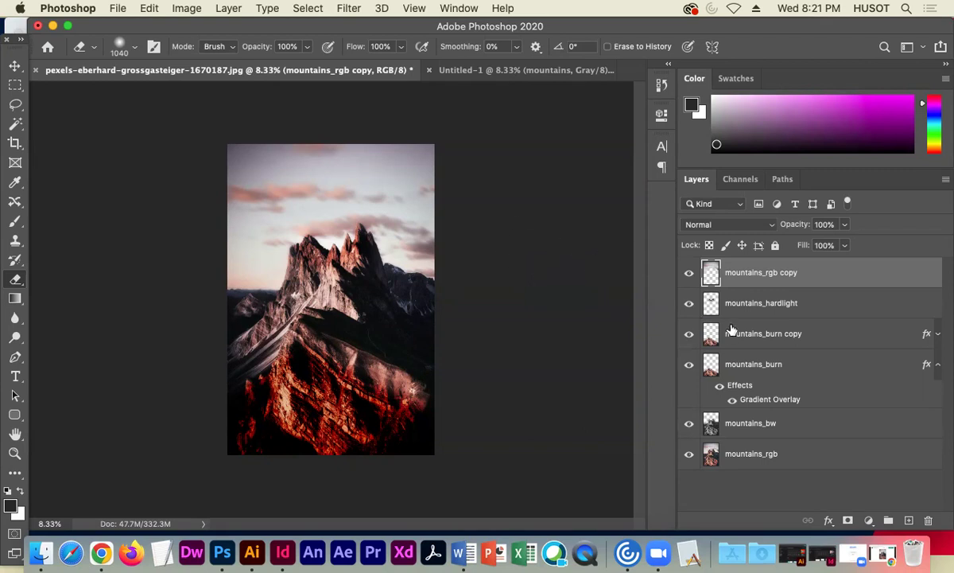
pyautogui.click(689, 275)
pyautogui.click(689, 274)
pyautogui.click(689, 274)
pyautogui.click(690, 274)
pyautogui.click(690, 274)
pyautogui.click(690, 275)
pyautogui.click(689, 274)
pyautogui.click(690, 274)
pyautogui.click(689, 274)
pyautogui.click(689, 274)
pyautogui.click(690, 274)
pyautogui.click(690, 275)
pyautogui.click(690, 274)
pyautogui.click(690, 274)
pyautogui.click(689, 274)
pyautogui.click(690, 274)
pyautogui.click(690, 274)
pyautogui.click(689, 275)
pyautogui.click(690, 274)
pyautogui.click(690, 275)
pyautogui.click(690, 274)
pyautogui.click(689, 274)
pyautogui.click(689, 275)
pyautogui.click(689, 275)
pyautogui.click(690, 275)
pyautogui.click(690, 274)
pyautogui.click(690, 275)
pyautogui.click(690, 276)
pyautogui.click(691, 275)
pyautogui.click(690, 275)
pyautogui.click(690, 276)
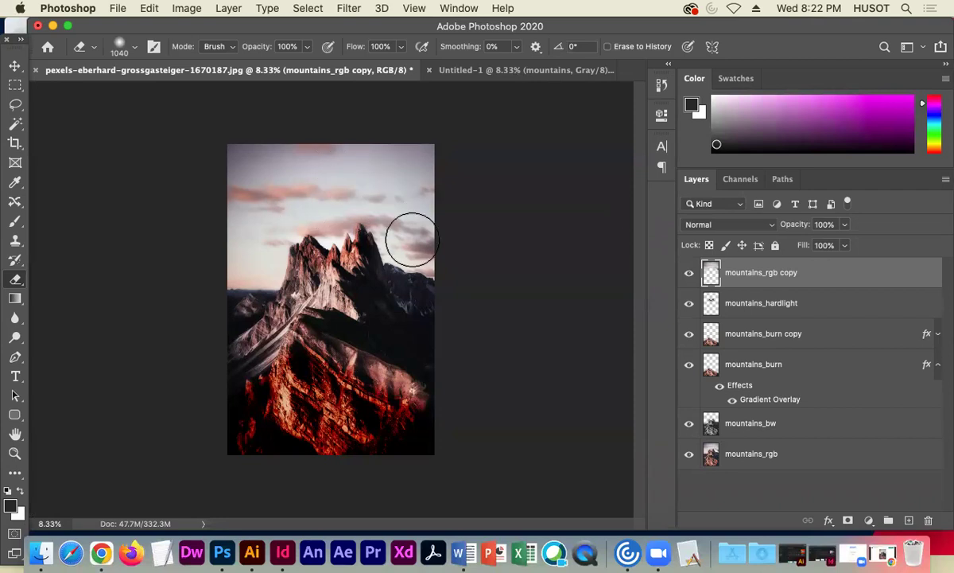
# - Switch to the Rectangular Marquee tool and compare the sky with the mountains_rgb copy layer hidden and shown
pyautogui.click(15, 86)
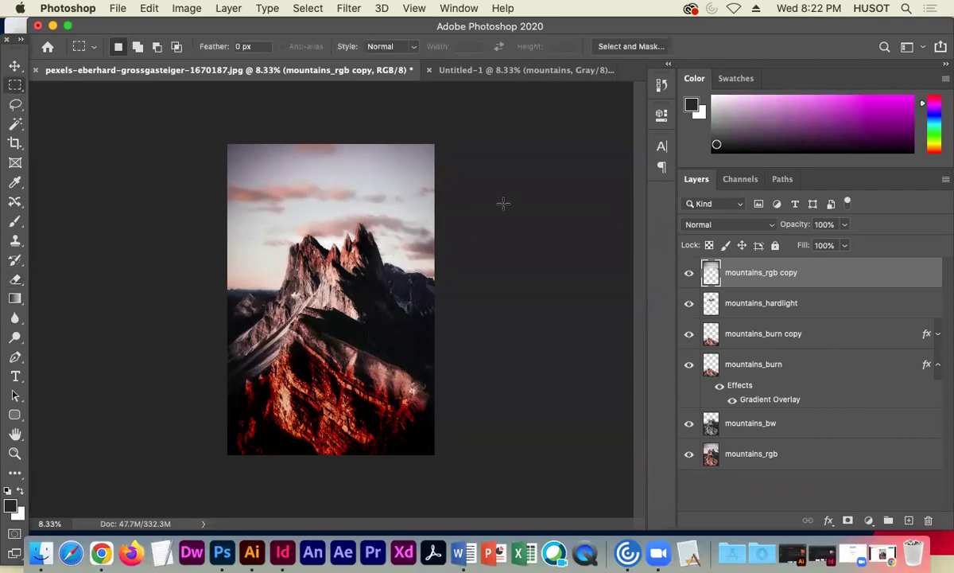
pyautogui.click(689, 273)
pyautogui.click(688, 273)
pyautogui.click(688, 273)
pyautogui.click(688, 274)
pyautogui.click(688, 274)
pyautogui.click(688, 274)
pyautogui.click(689, 272)
pyautogui.click(689, 272)
pyautogui.click(688, 273)
pyautogui.click(688, 273)
# - Review the blend mode choices and layer style options of the mountains_rgb copy layer, leaving them at Normal and 100%
pyautogui.click(724, 224)
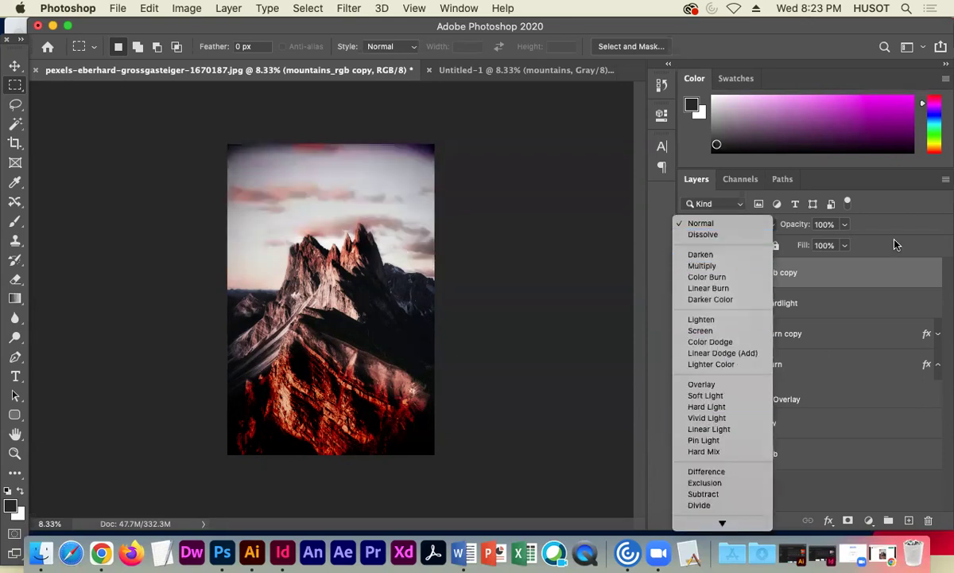
pyautogui.click(838, 223)
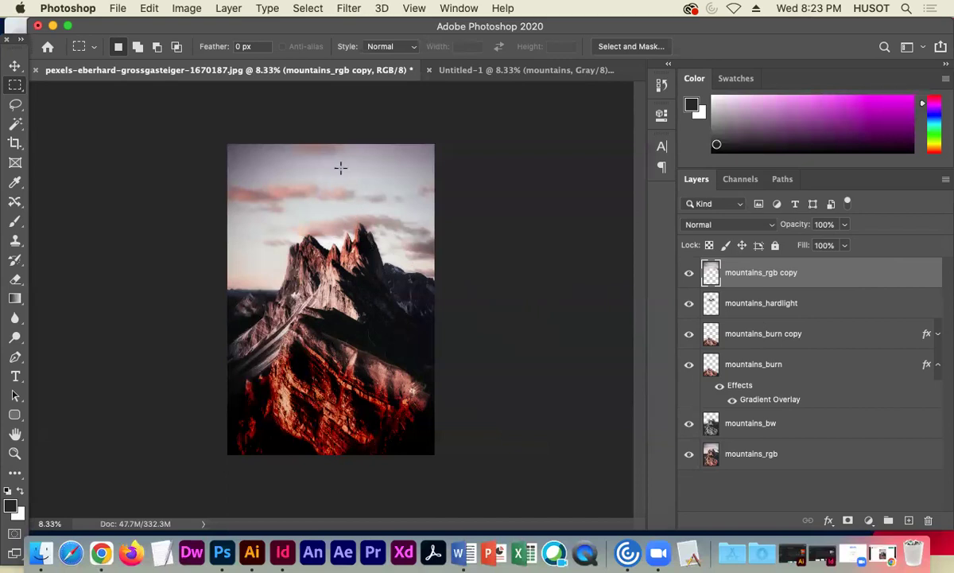
pyautogui.doubleClick(845, 274)
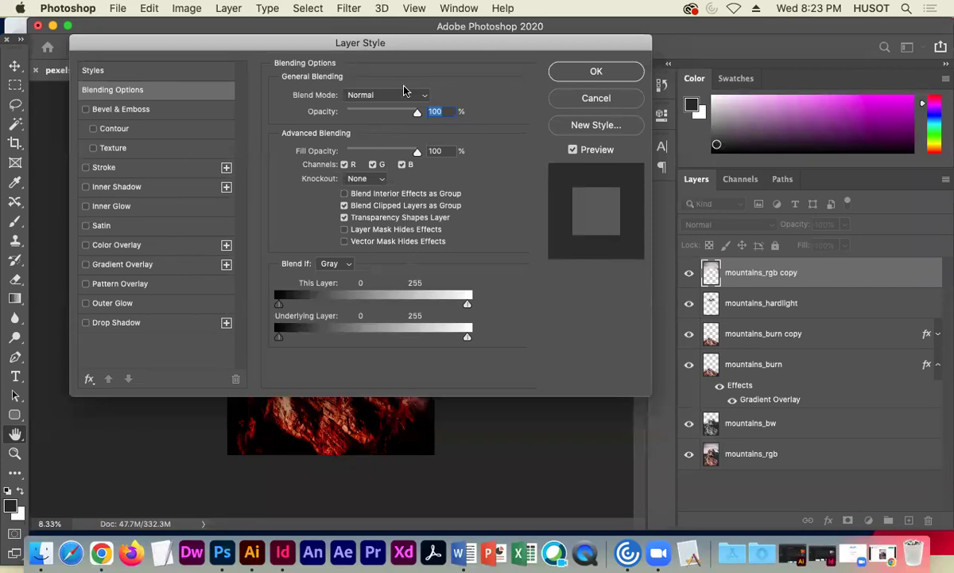
pyautogui.click(593, 71)
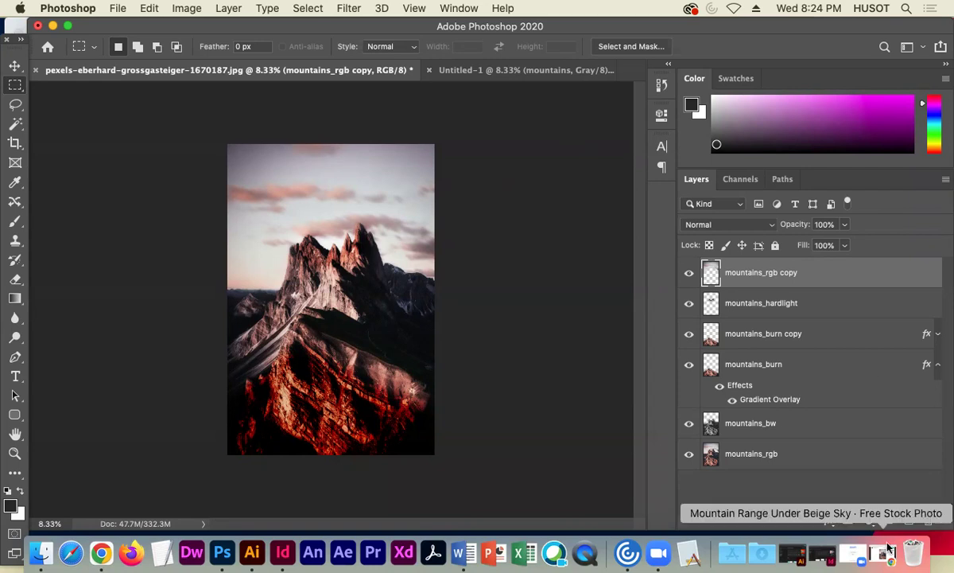
# - Switch to Chrome and close the Pexels photo page to return to the mountain search results
pyautogui.click(819, 553)
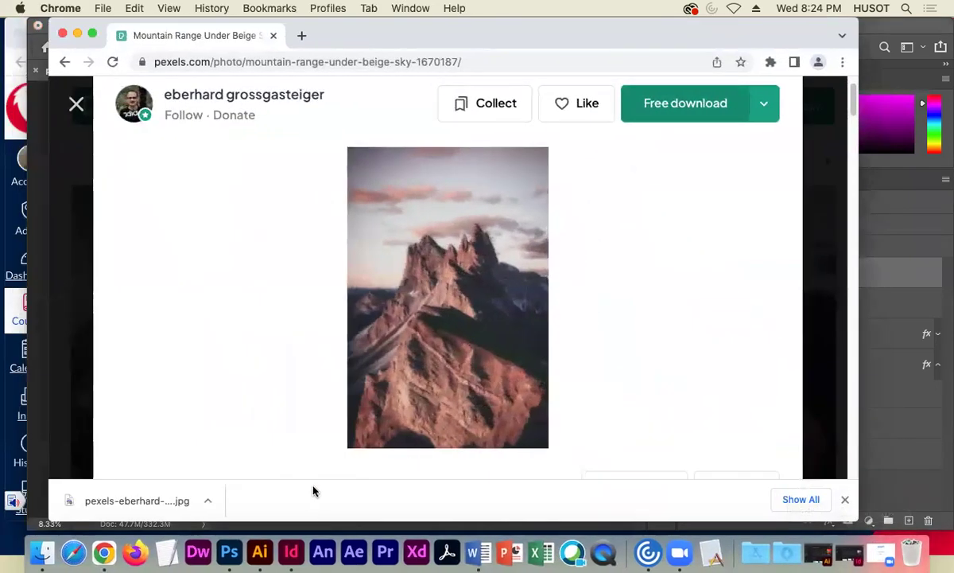
pyautogui.click(76, 103)
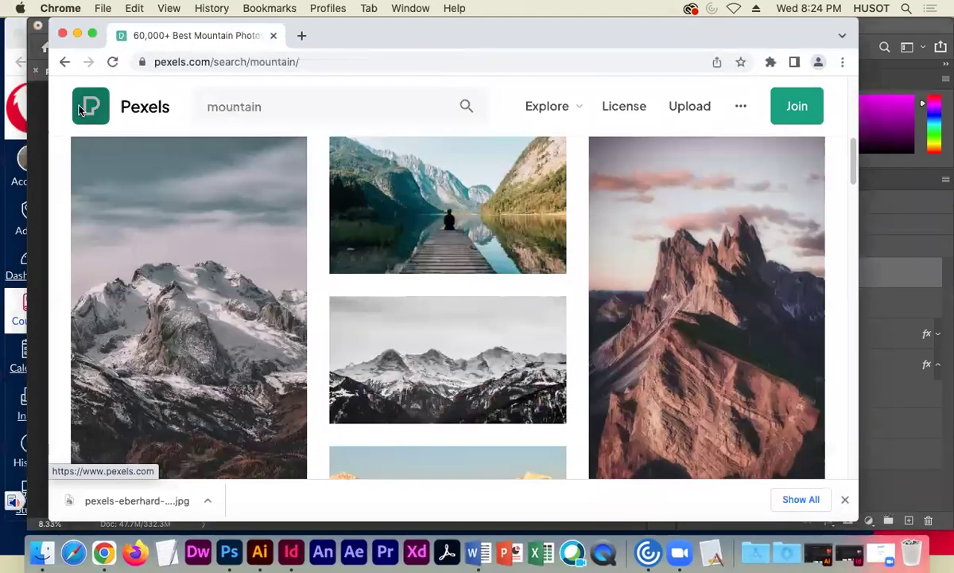
# - Search Pexels for "sand texture" in place of the mountain search
pyautogui.click(275, 111)
pyautogui.moveTo(272, 106); pyautogui.dragTo(210, 111)
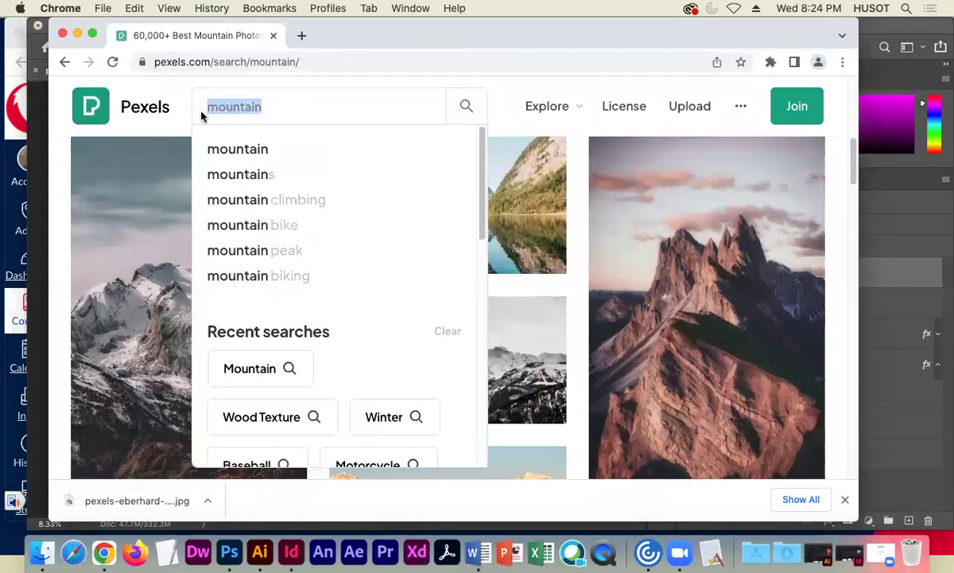
pyautogui.write('sand tex')
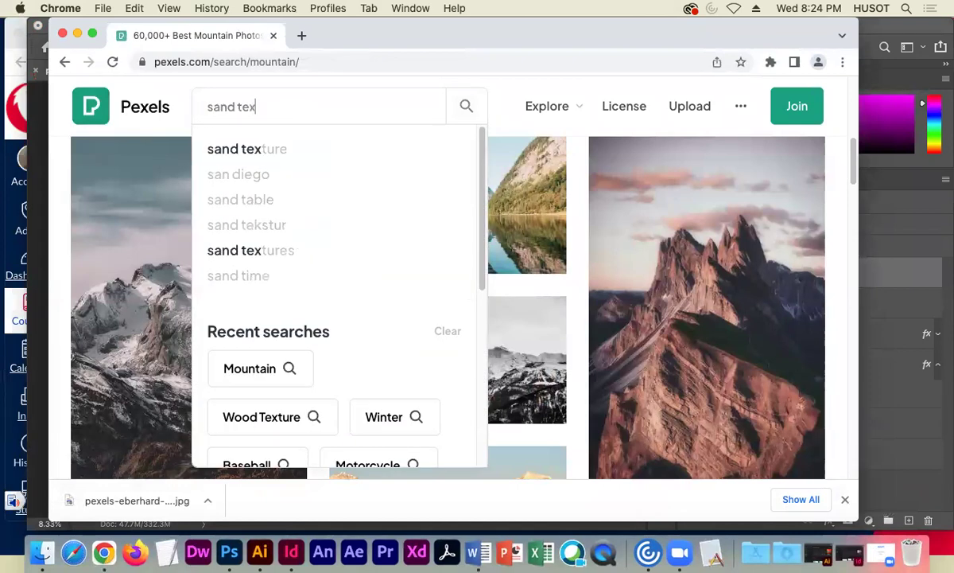
pyautogui.write('ture')
pyautogui.press('Return')
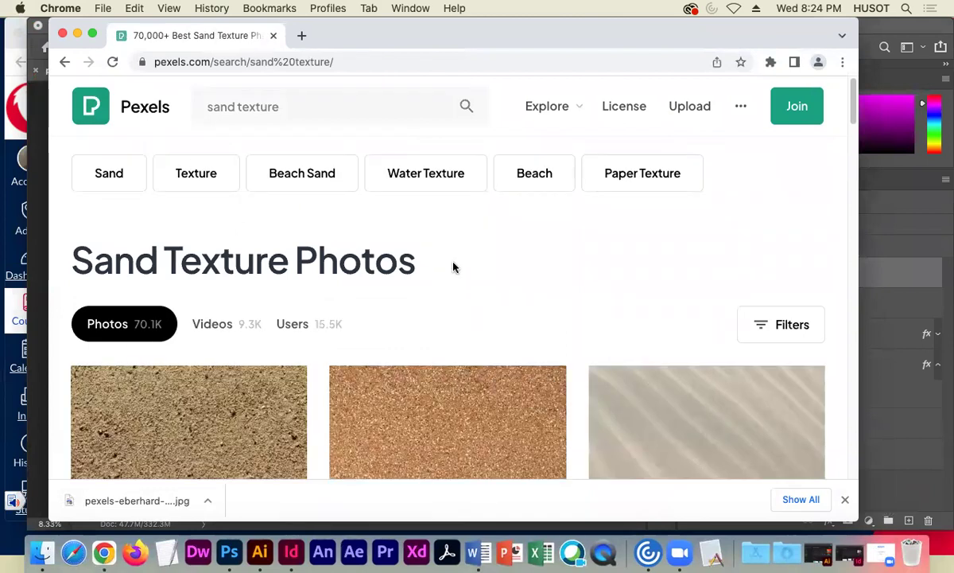
# - Browse the sand texture results and download the tall golden sand photo with dark diagonal ripples
pyautogui.scroll(-5, 454, 267)
pyautogui.scroll(-5, 423, 275)
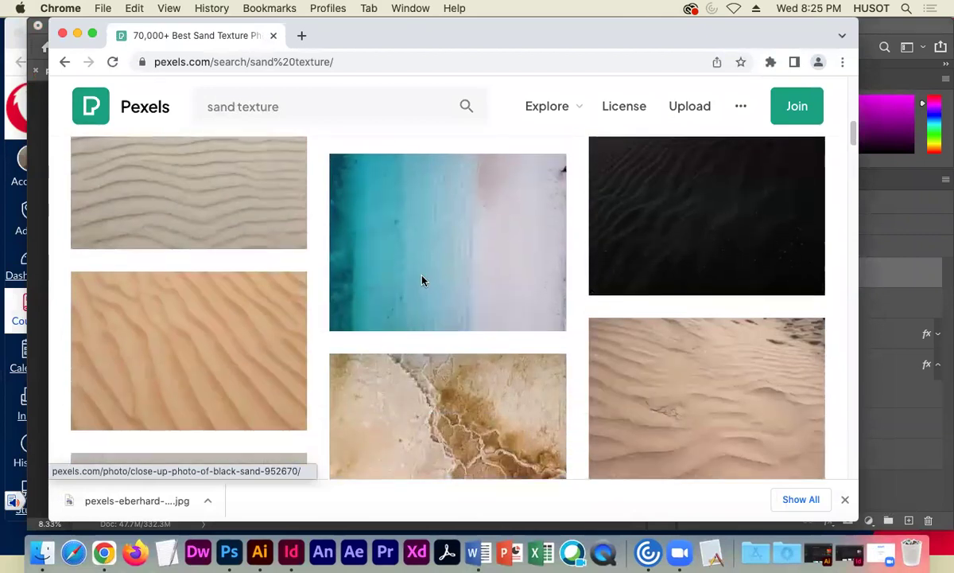
pyautogui.scroll(-3, 418, 287)
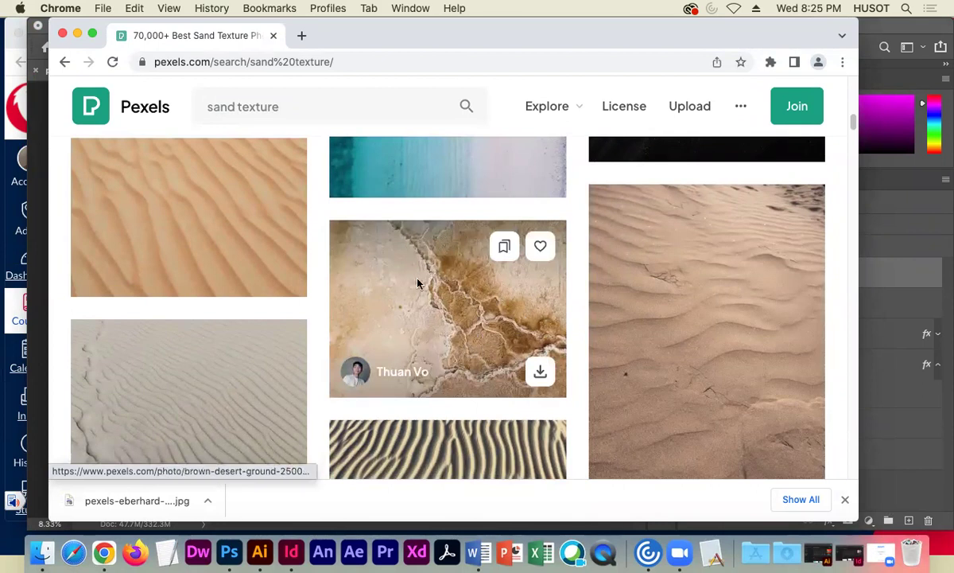
pyautogui.scroll(5, 423, 302)
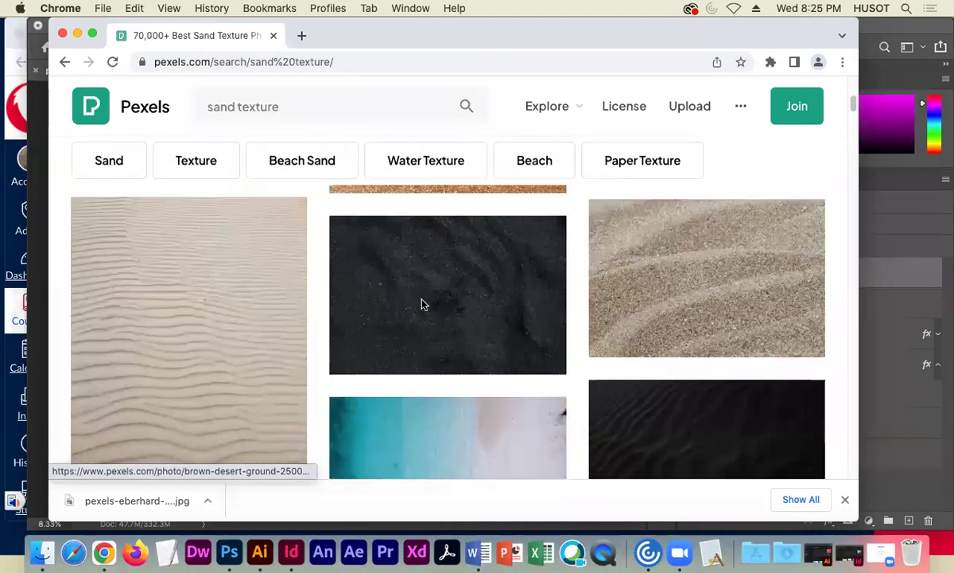
pyautogui.scroll(3, 423, 304)
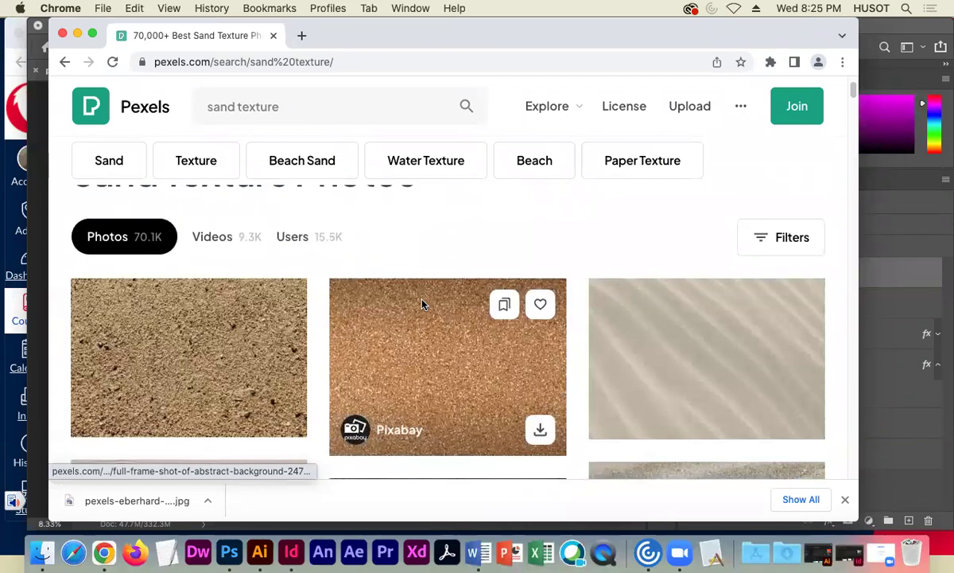
pyautogui.scroll(-1, 423, 304)
pyautogui.scroll(-15, 423, 304)
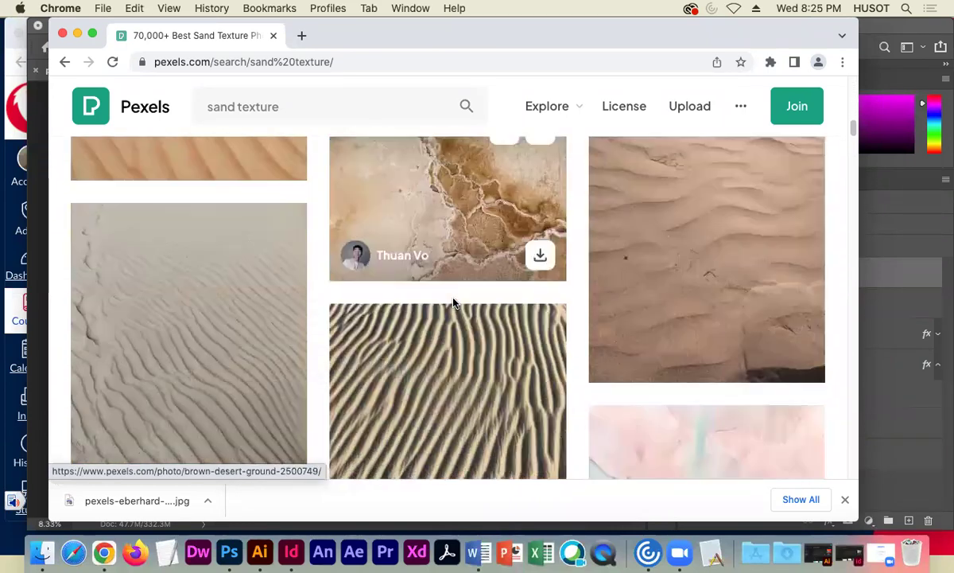
pyautogui.scroll(-4, 453, 302)
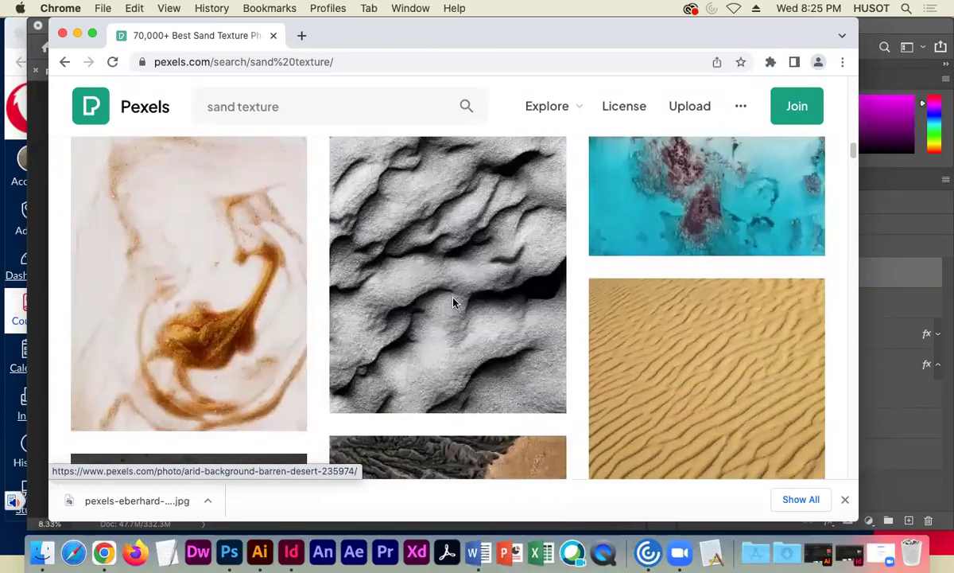
pyautogui.scroll(-1, 454, 302)
pyautogui.scroll(-1, 453, 303)
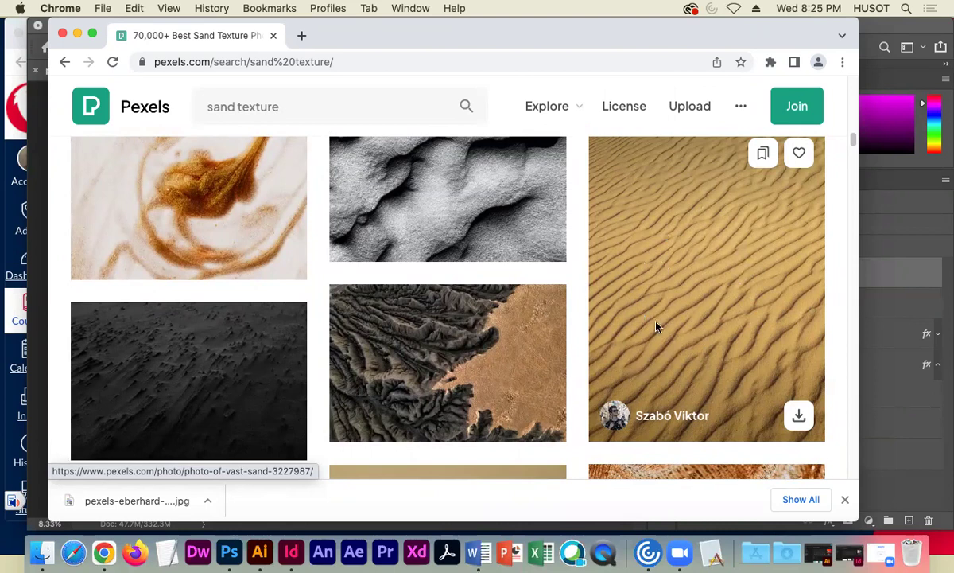
pyautogui.click(798, 414)
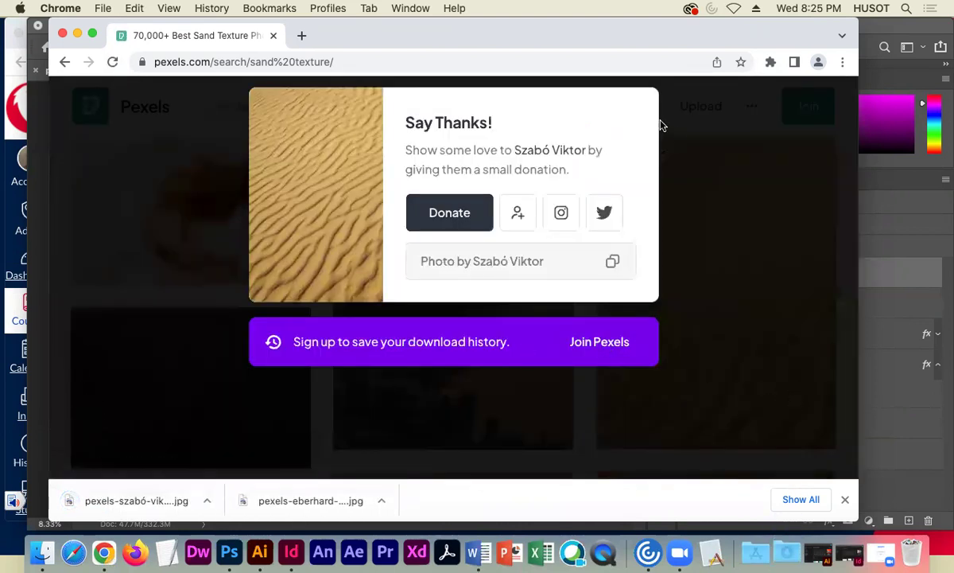
# - Minimize Photoshop, move the downloaded sand photo into the addesign folder on the desktop, and open that folder
pyautogui.click(863, 32)
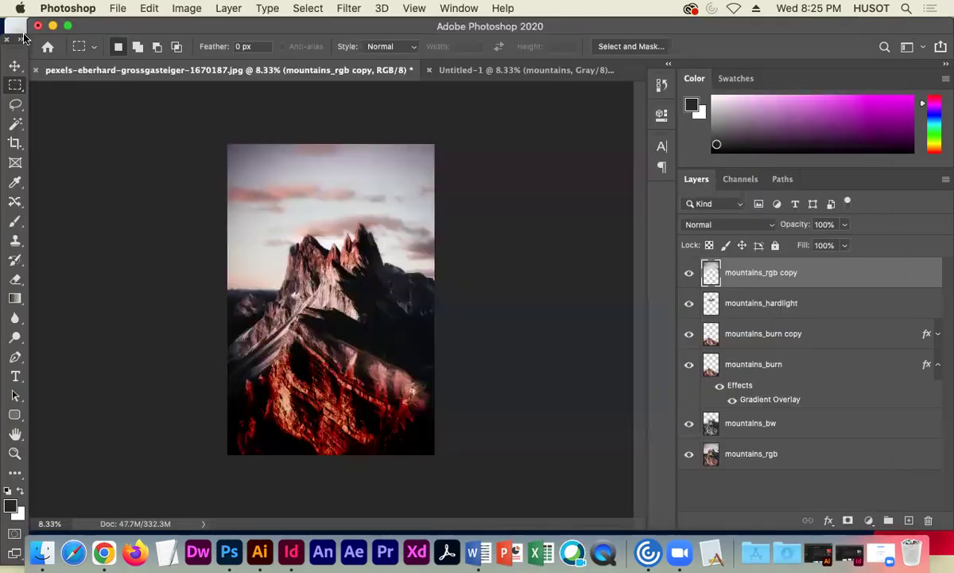
pyautogui.press('super+m')
pyautogui.moveTo(89, 501); pyautogui.dragTo(897, 384)
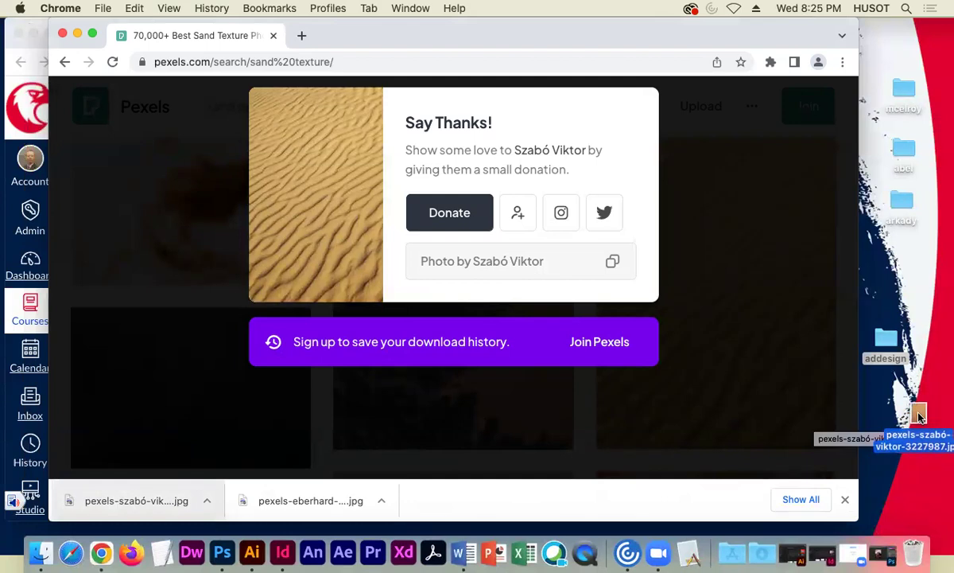
pyautogui.doubleClick(886, 340)
# - Shrink the addesign Finder window and move it aside so the browser page is uncovered
pyautogui.moveTo(907, 180); pyautogui.dragTo(894, 161)
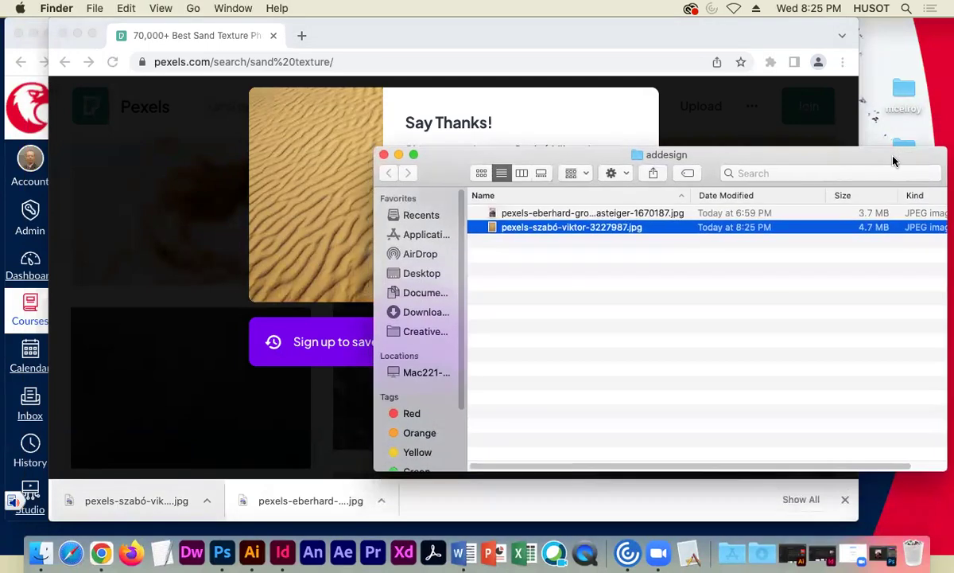
pyautogui.moveTo(402, 155); pyautogui.dragTo(422, 153)
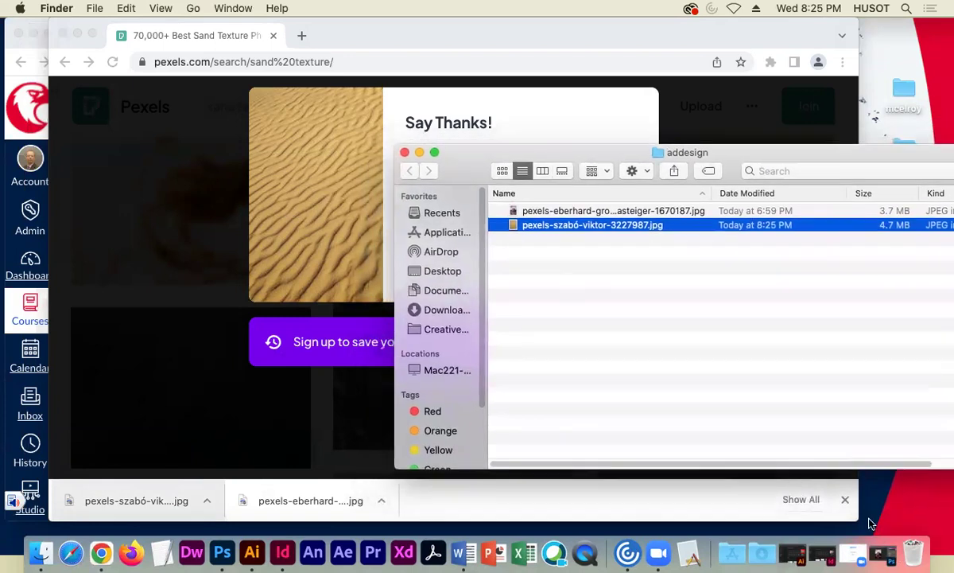
pyautogui.moveTo(795, 155); pyautogui.dragTo(682, 166)
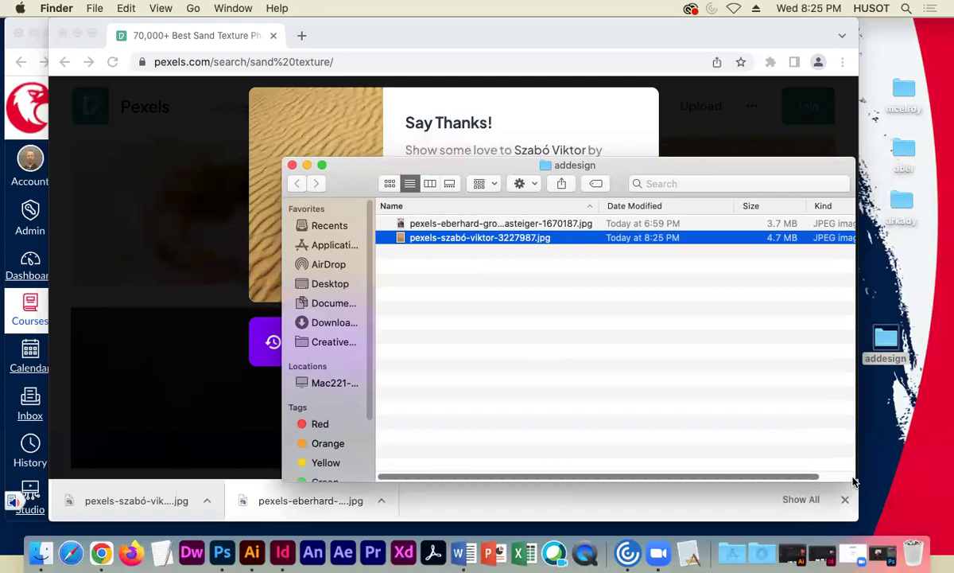
pyautogui.moveTo(855, 483); pyautogui.dragTo(803, 452)
pyautogui.moveTo(362, 181); pyautogui.dragTo(678, 157)
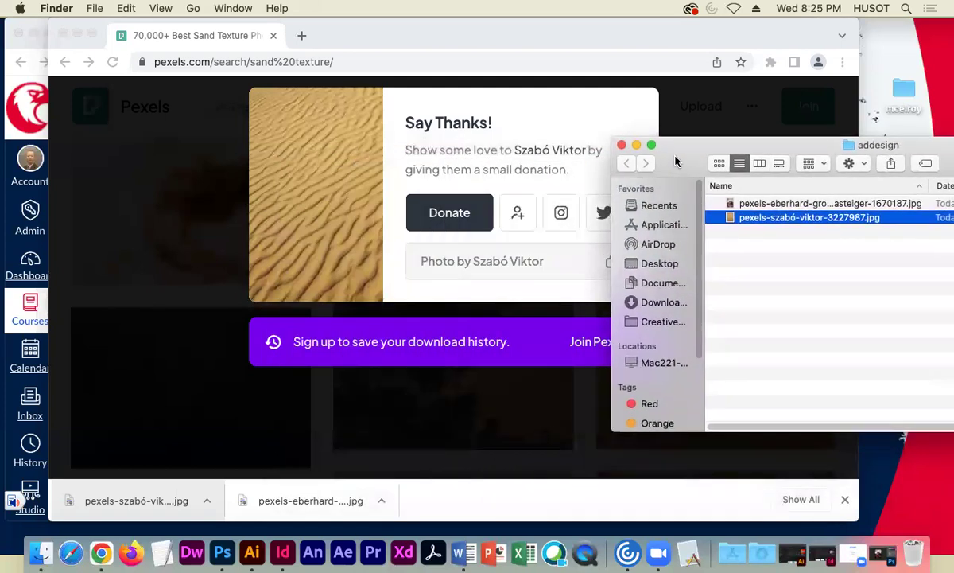
# - Dismiss Chrome's download bar and close the Pexels browser window
pyautogui.click(203, 399)
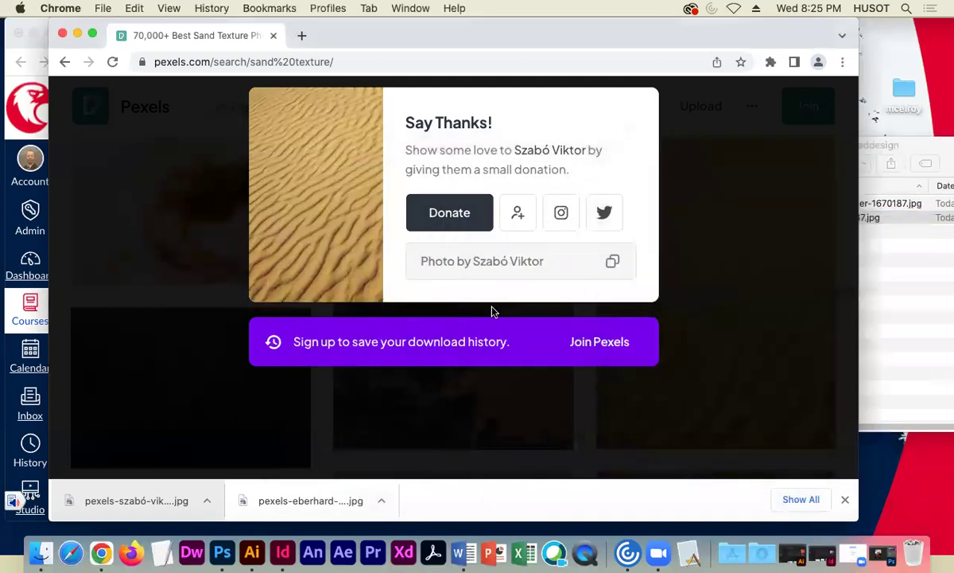
pyautogui.click(845, 499)
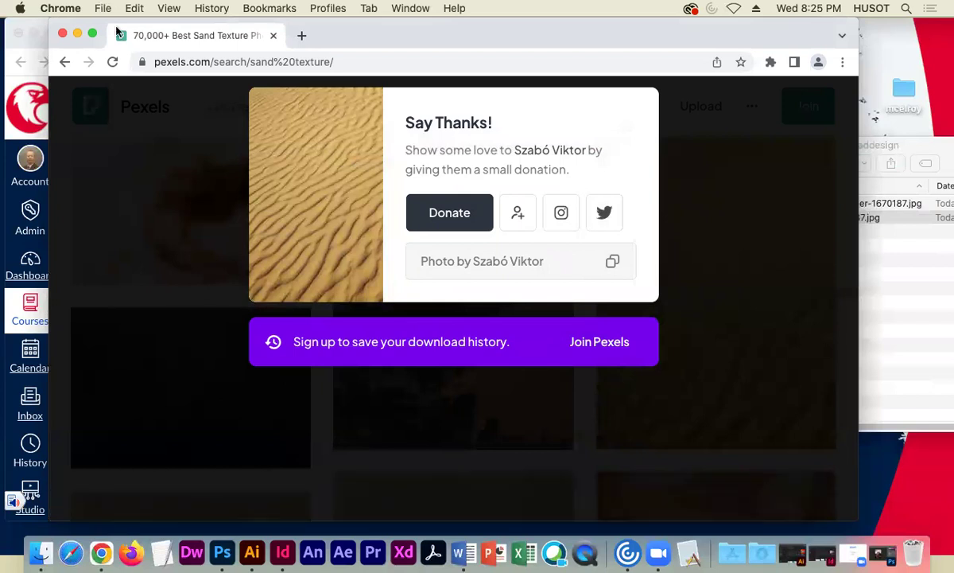
pyautogui.click(63, 34)
# - Minimize the course assignment browser window and open the sand photo from the addesign folder in Photoshop
pyautogui.click(815, 158)
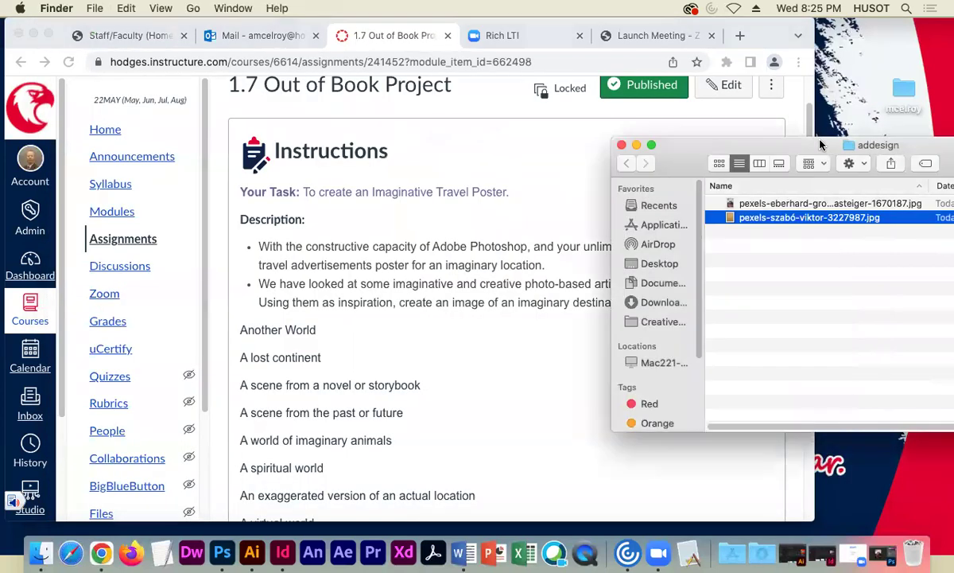
pyautogui.moveTo(771, 139); pyautogui.dragTo(770, 110)
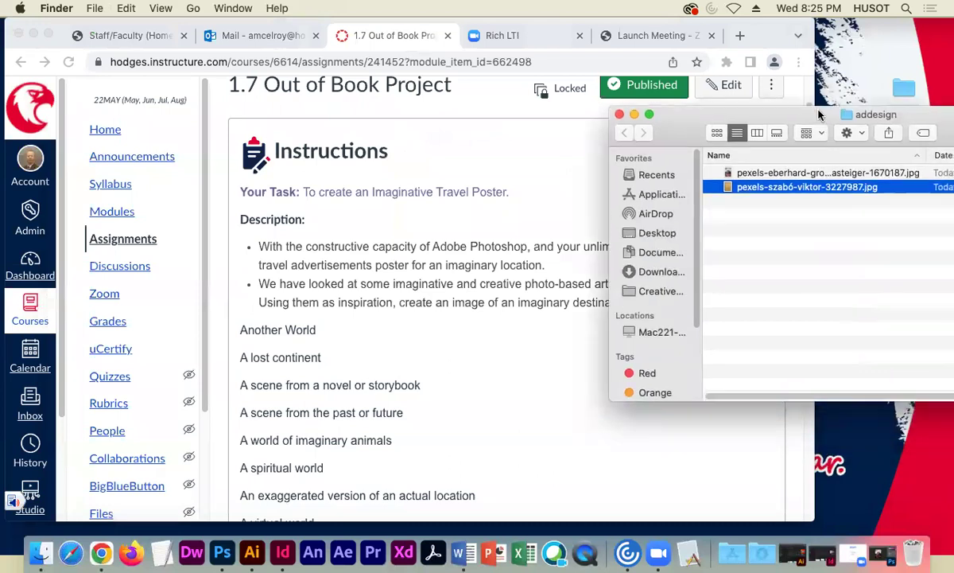
pyautogui.click(19, 35)
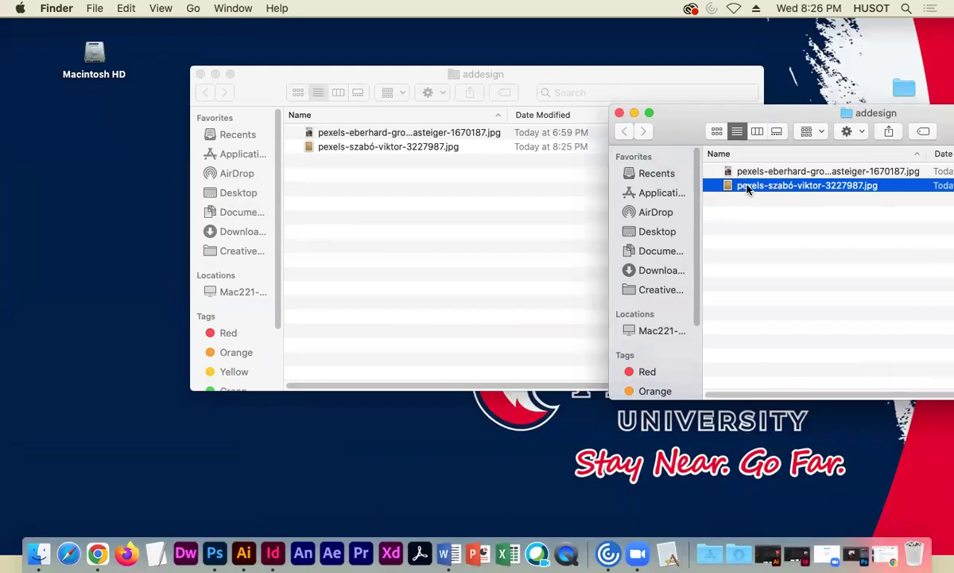
pyautogui.moveTo(748, 188); pyautogui.dragTo(209, 557)
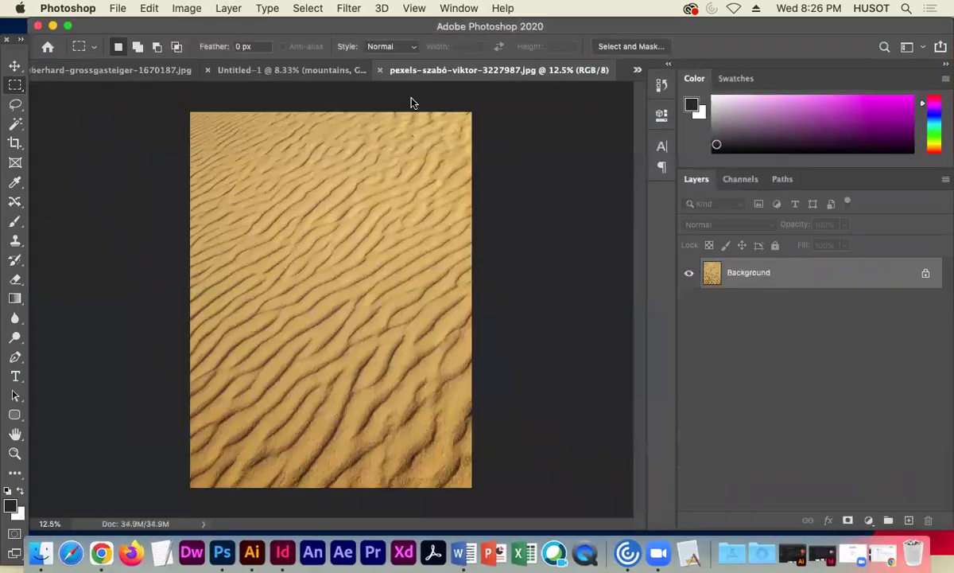
pyautogui.click(117, 8)
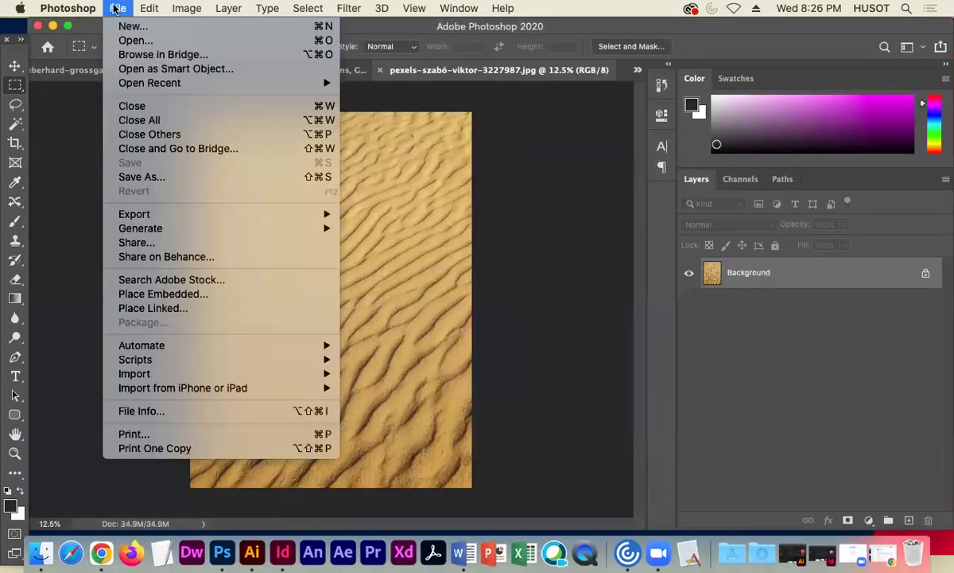
pyautogui.click(494, 95)
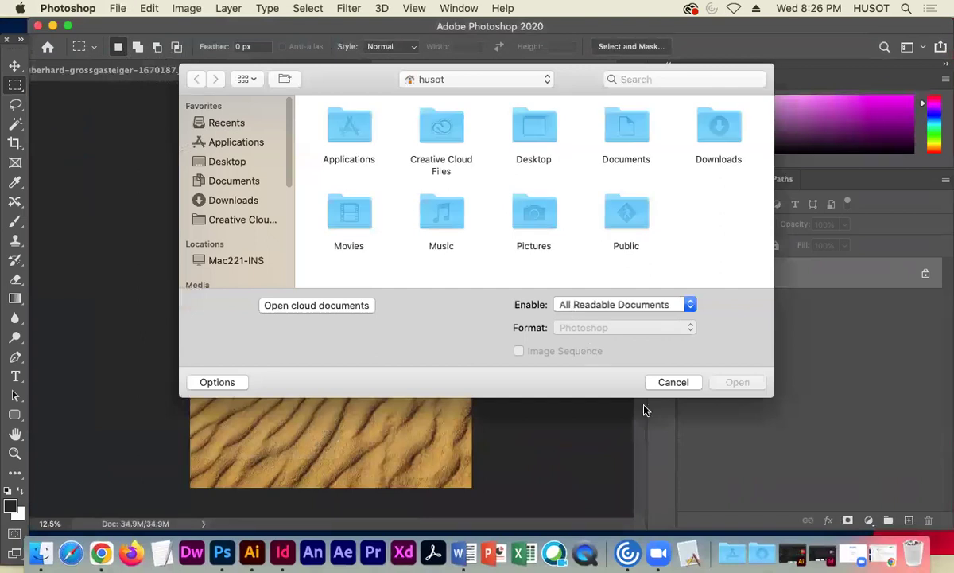
pyautogui.click(675, 385)
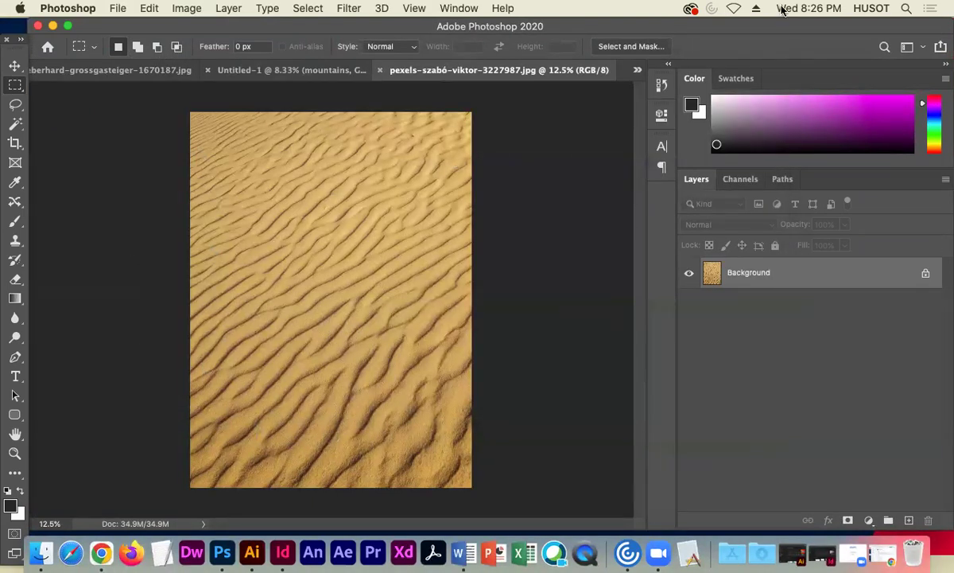
# - Lower the Photoshop window and switch among the mountain composite, the grayscale Untitled-1 document and the sand photo to review them
pyautogui.moveTo(861, 27); pyautogui.dragTo(856, 27)
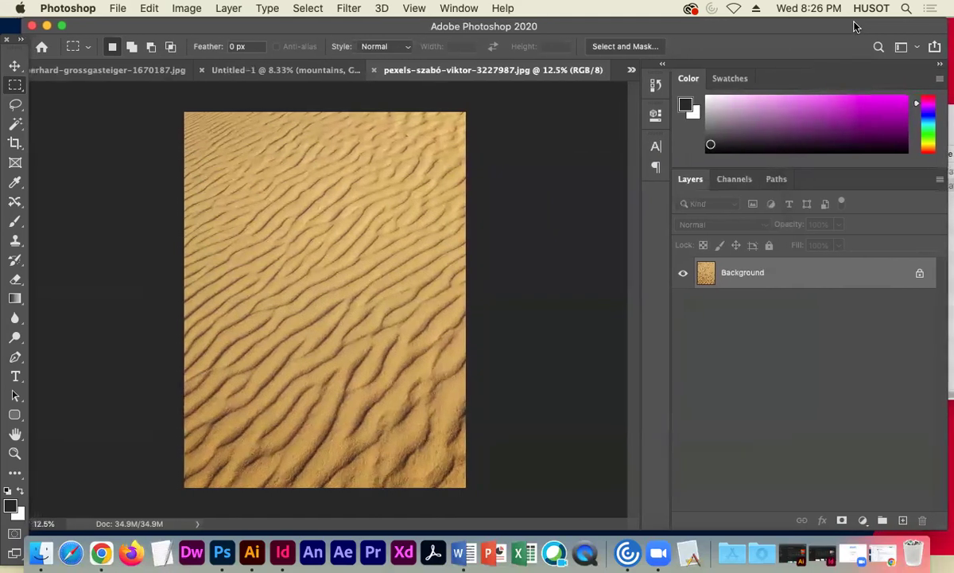
pyautogui.doubleClick(122, 30)
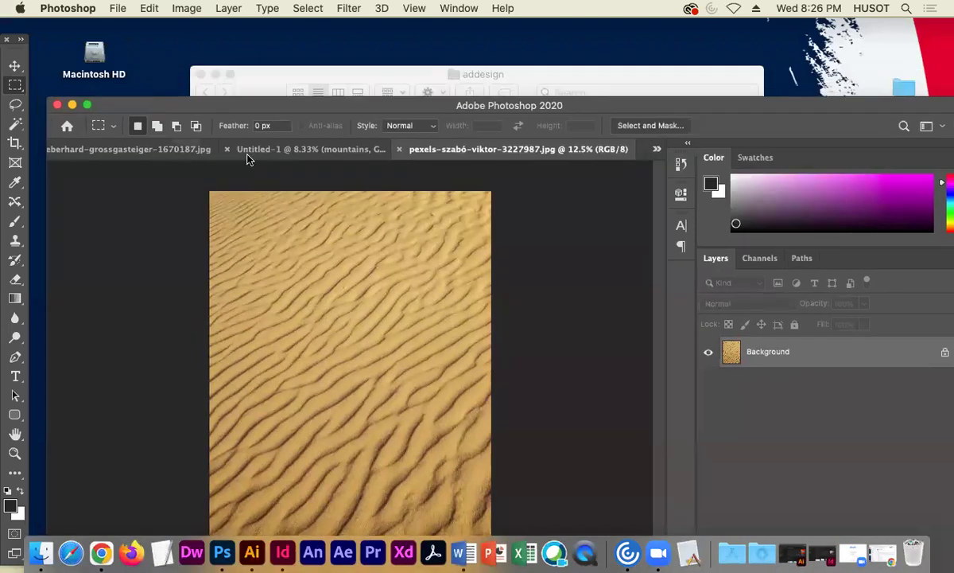
pyautogui.click(284, 150)
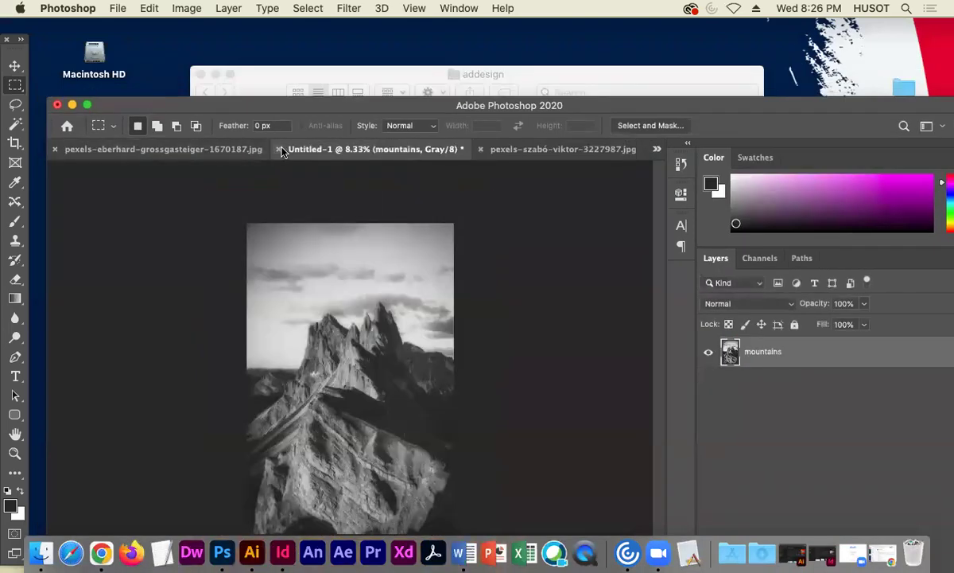
pyautogui.click(211, 149)
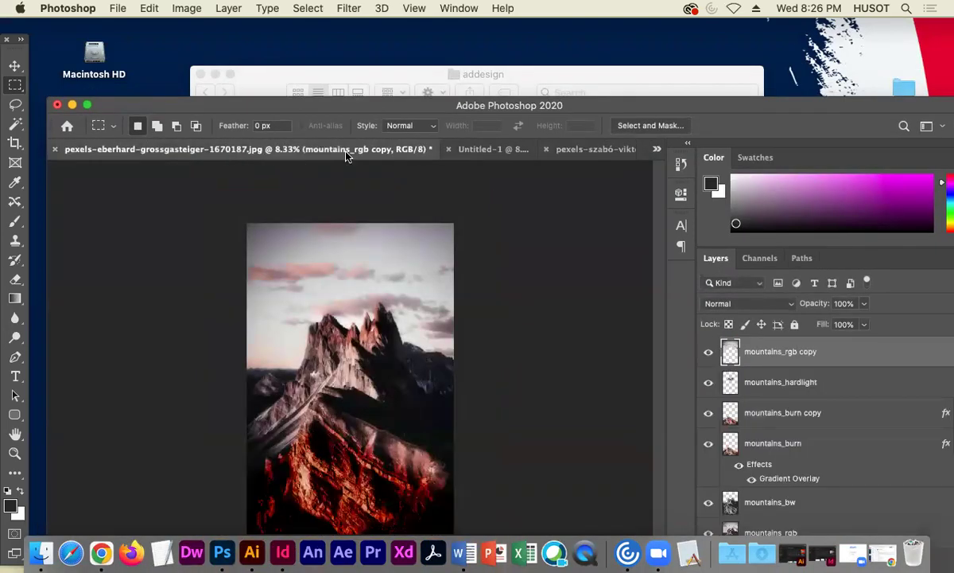
pyautogui.click(489, 151)
pyautogui.click(521, 150)
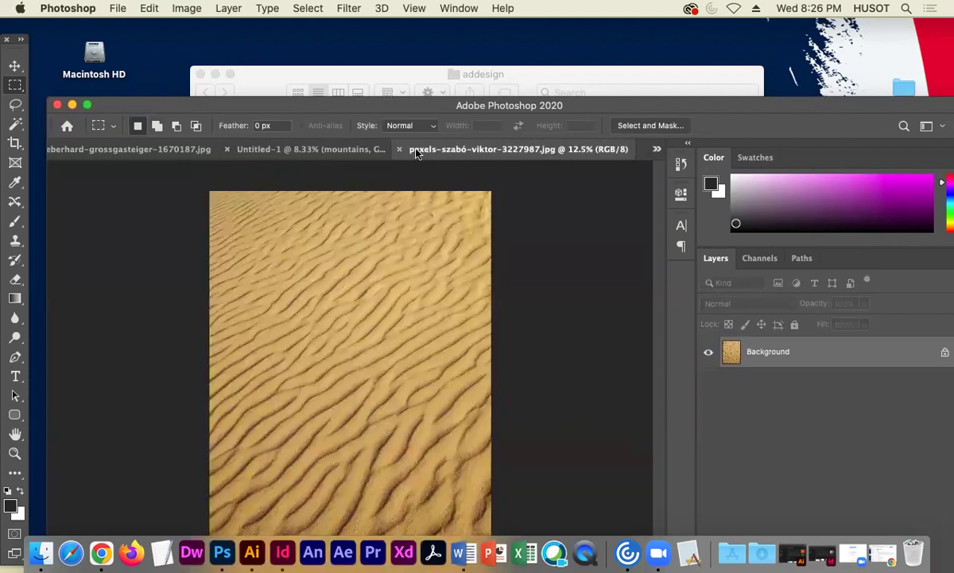
pyautogui.click(324, 151)
pyautogui.click(256, 154)
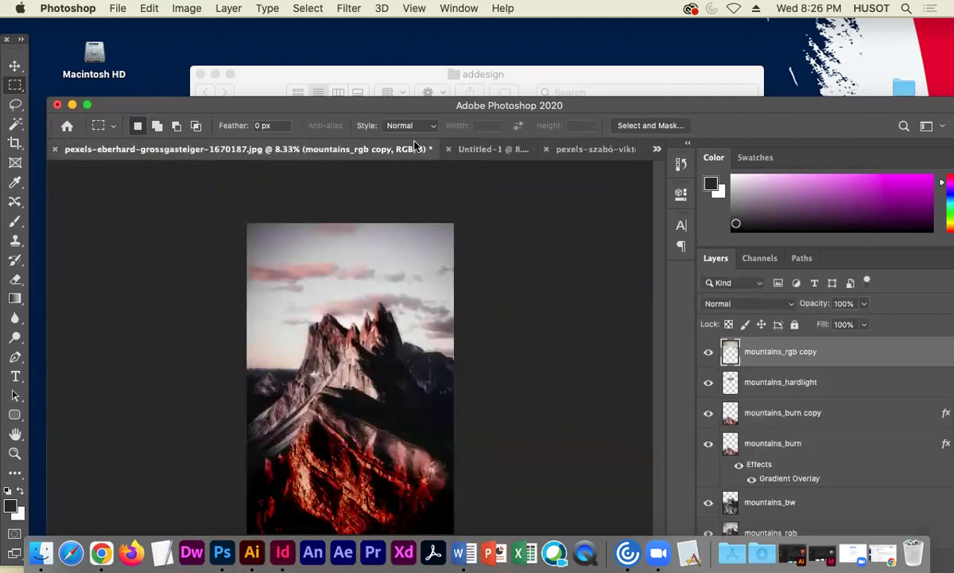
pyautogui.click(485, 152)
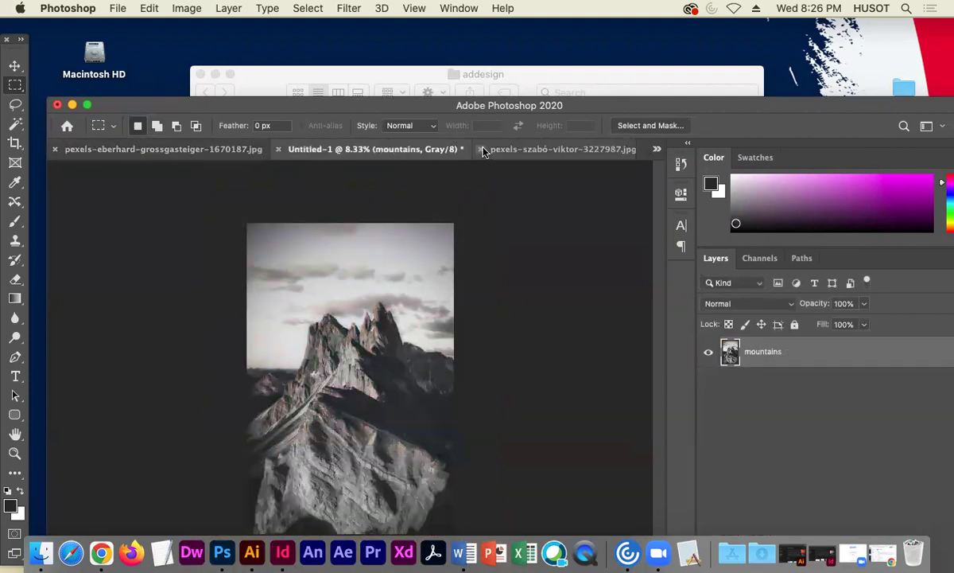
# - Close the Untitled-1 document without saving and move the Photoshop window back up beneath the menu bar
pyautogui.click(279, 150)
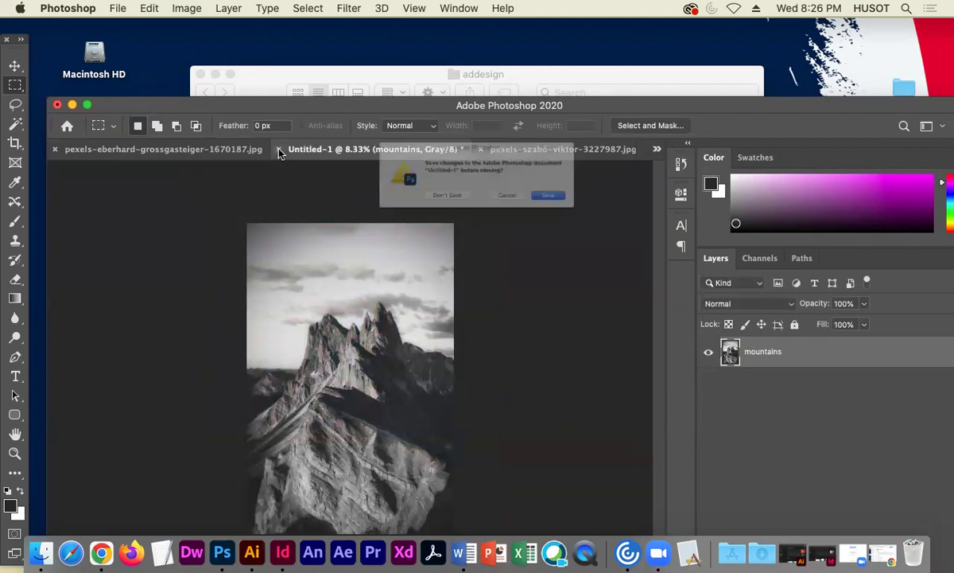
pyautogui.click(401, 201)
pyautogui.moveTo(362, 107); pyautogui.dragTo(356, 18)
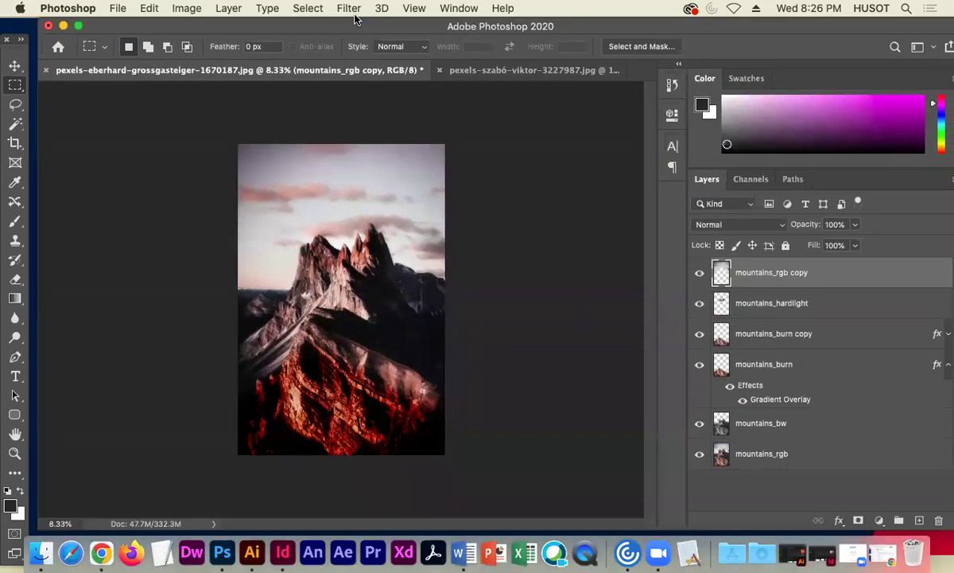
# - Switch back and forth between the mountain composite and the sand photo to compare them, finishing on the sand photo
pyautogui.click(481, 70)
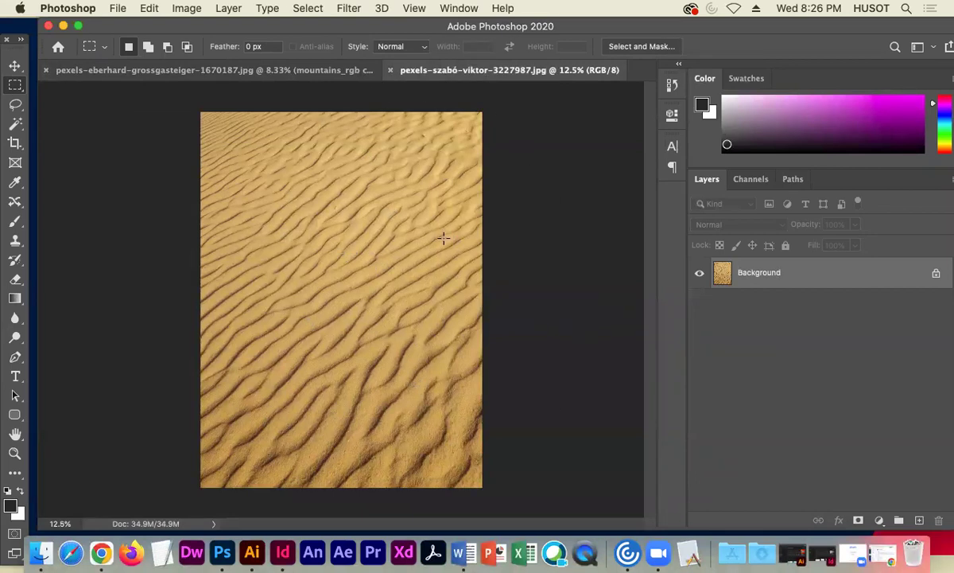
pyautogui.click(223, 70)
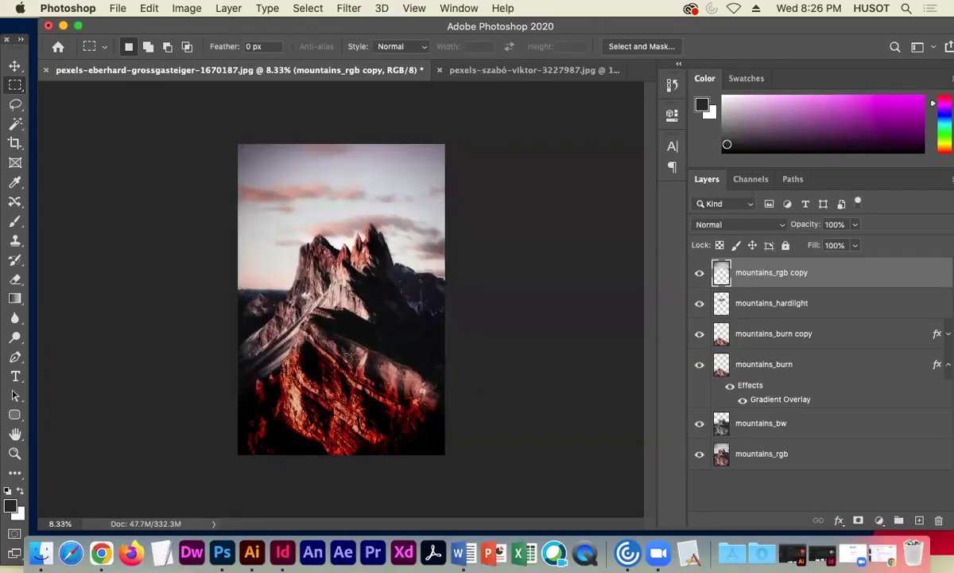
pyautogui.click(466, 70)
pyautogui.click(346, 70)
pyautogui.click(485, 71)
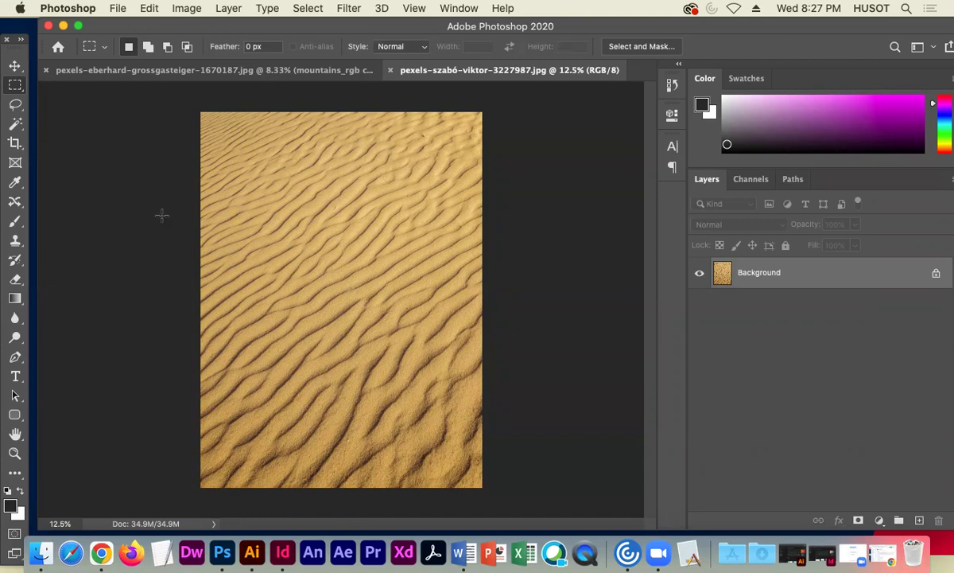
pyautogui.click(258, 70)
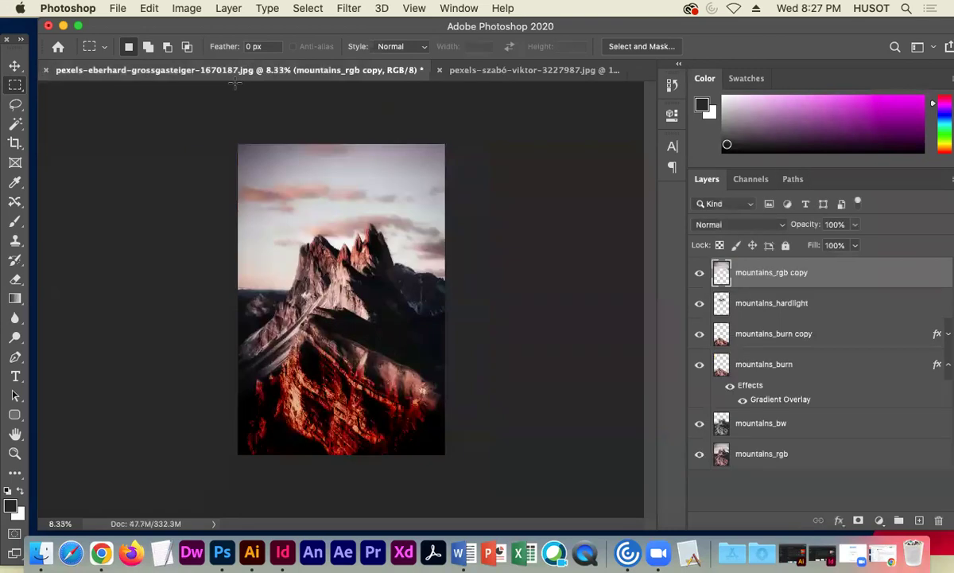
pyautogui.click(549, 68)
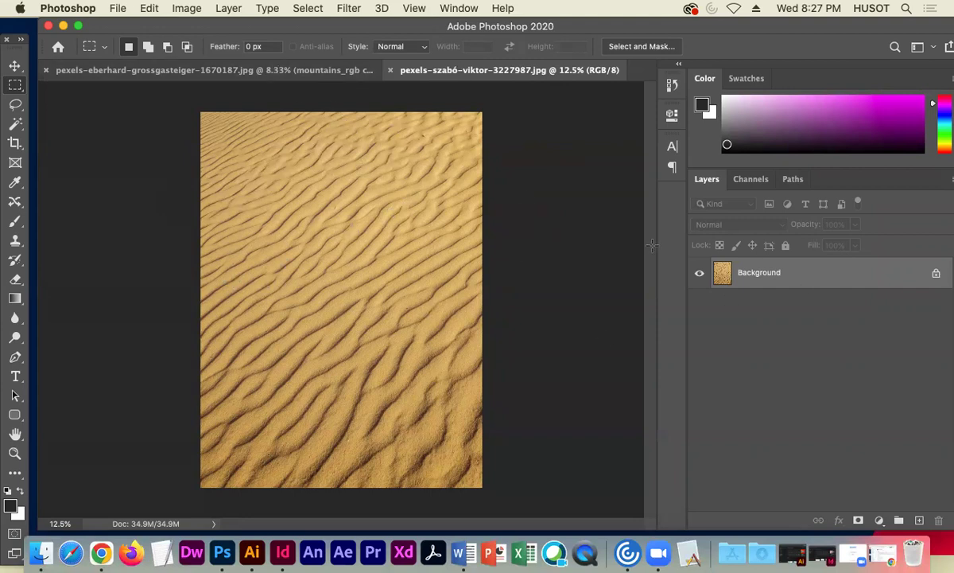
# - Convert the sand photo's locked background into a regular layer named sandtexture
pyautogui.doubleClick(812, 279)
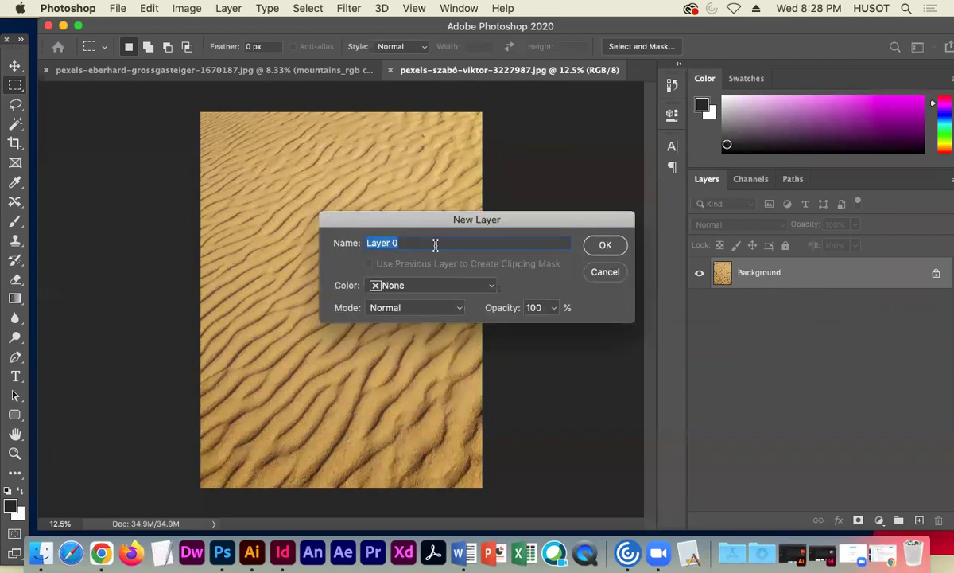
pyautogui.write('sandtexture')
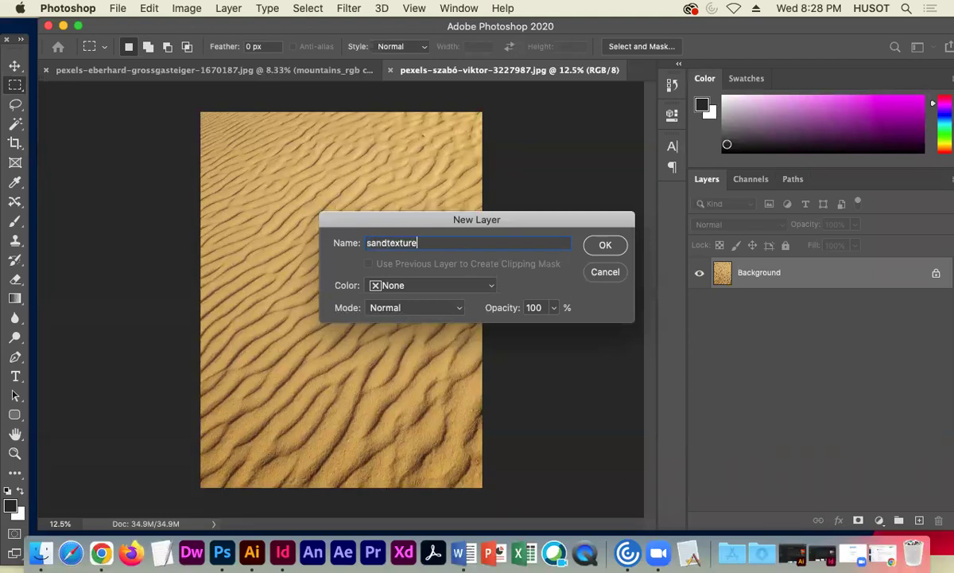
pyautogui.click(606, 247)
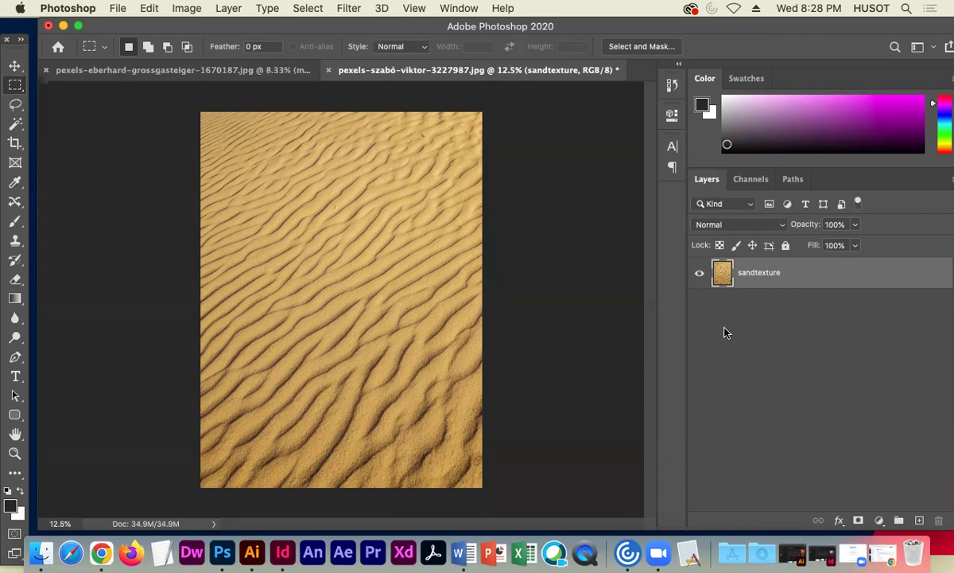
# - Duplicate the sandtexture layer into the mountain composite document under the name sandtexture, and view that document
pyautogui.rightClick(810, 275)
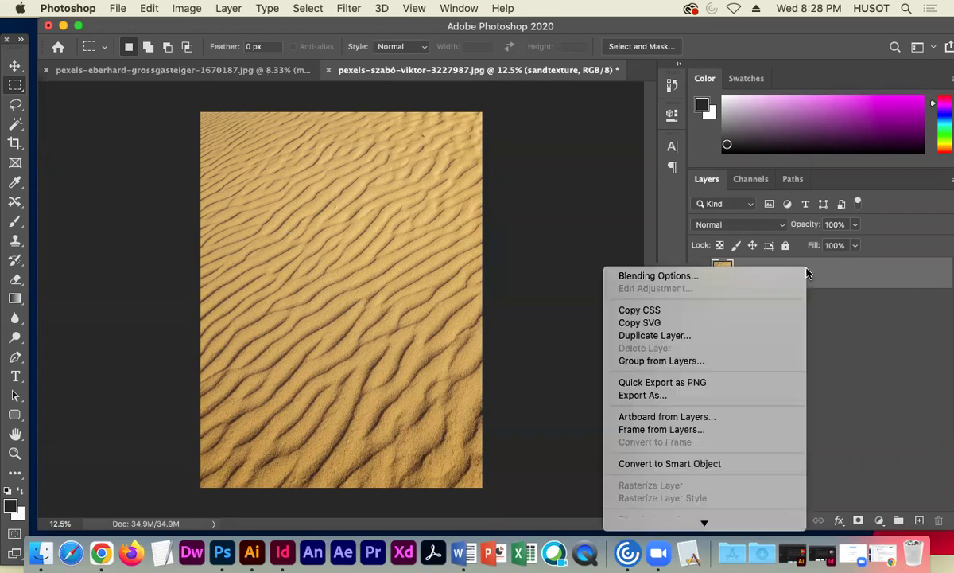
pyautogui.click(676, 337)
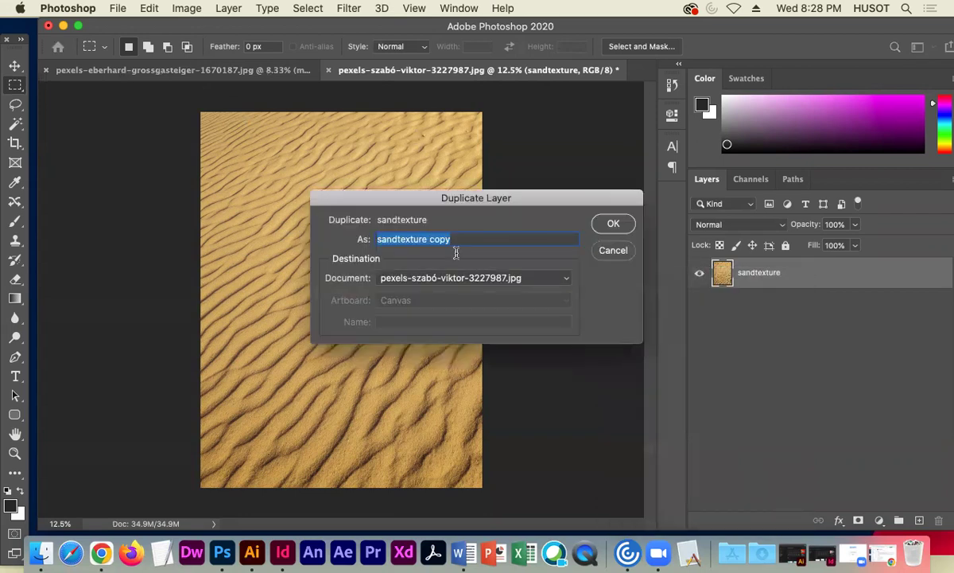
pyautogui.click(453, 239)
pyautogui.hotkey('shift', 'Left')
pyautogui.hotkey('shift', 'Left')
pyautogui.hotkey('shift', 'Left')
pyautogui.hotkey('shift', 'Left')
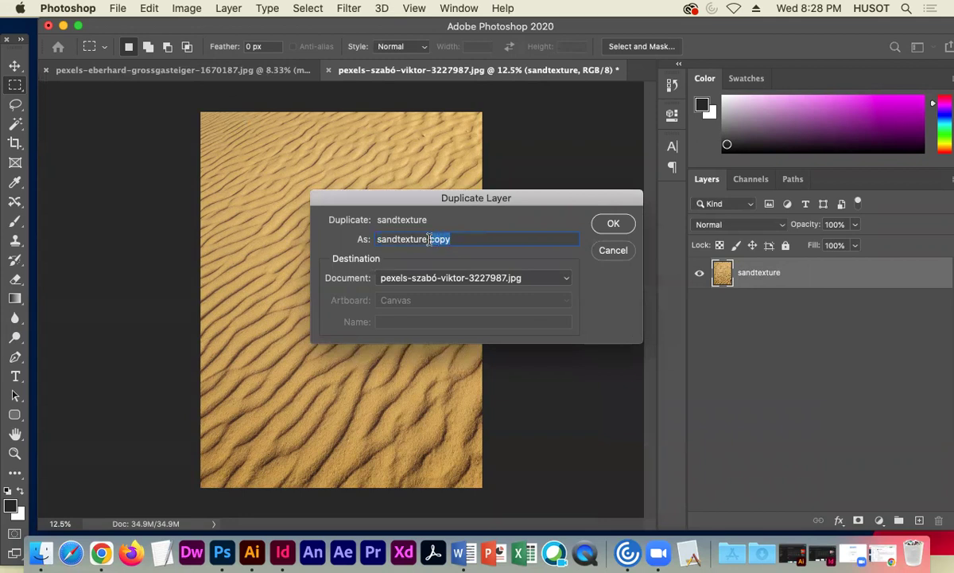
pyautogui.press('BackSpace')
pyautogui.click(493, 279)
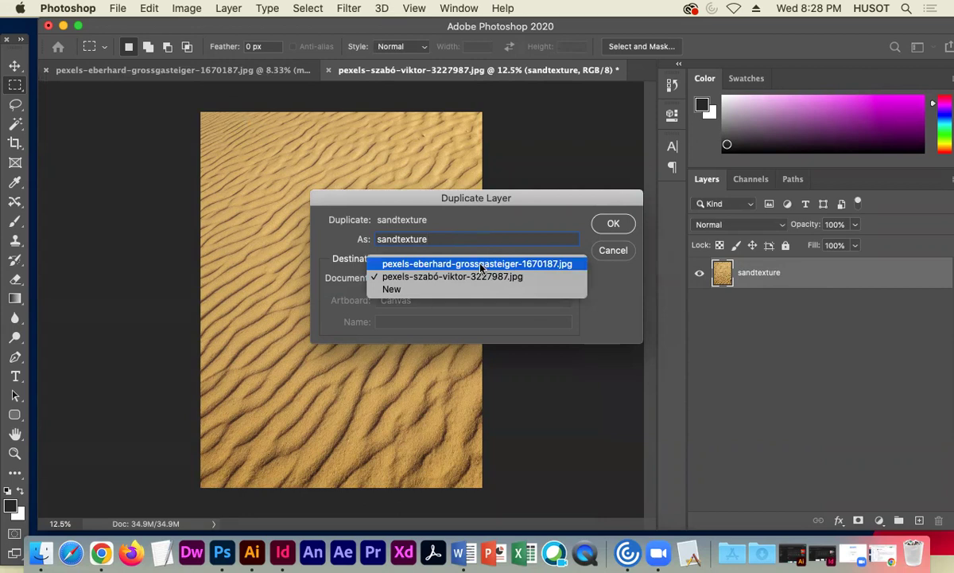
pyautogui.click(480, 265)
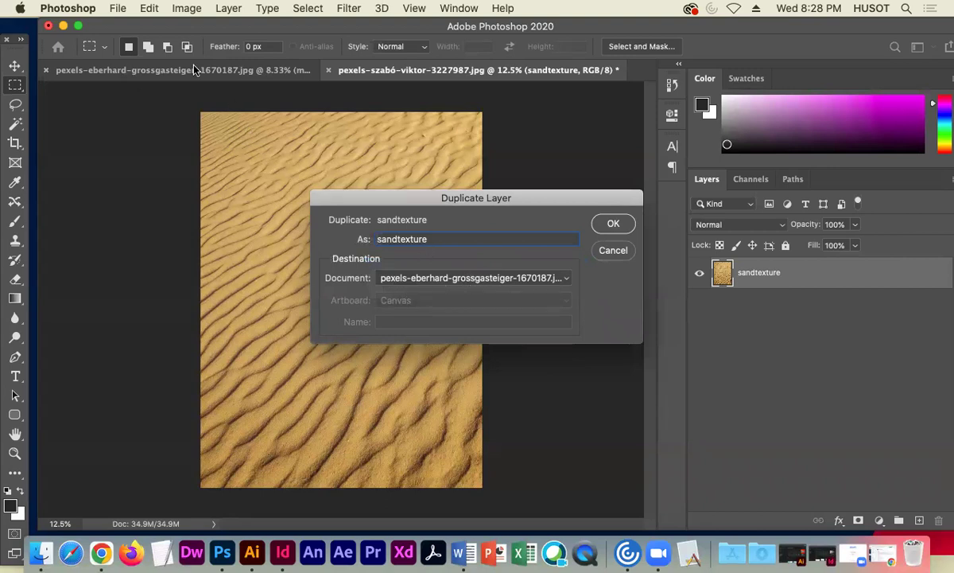
pyautogui.click(610, 226)
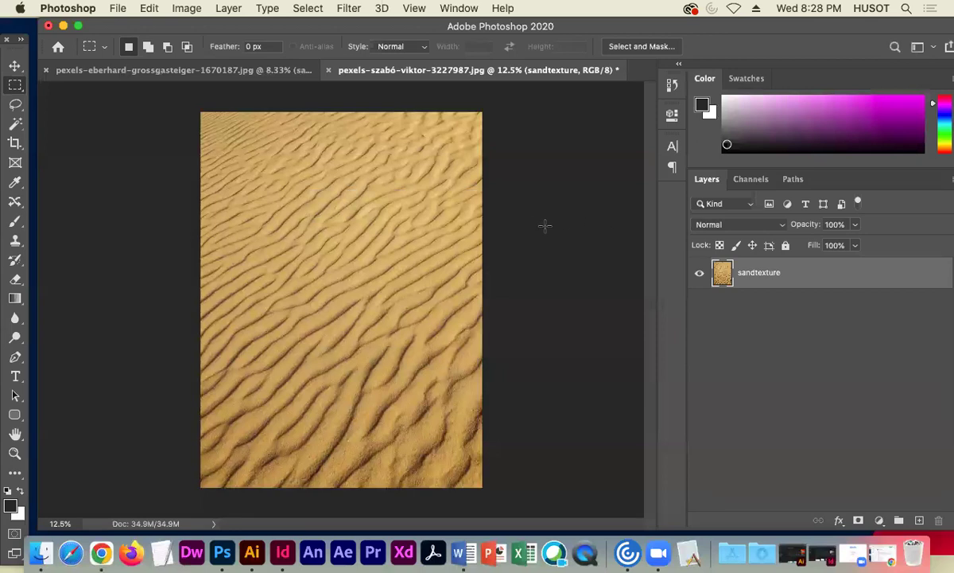
pyautogui.click(259, 70)
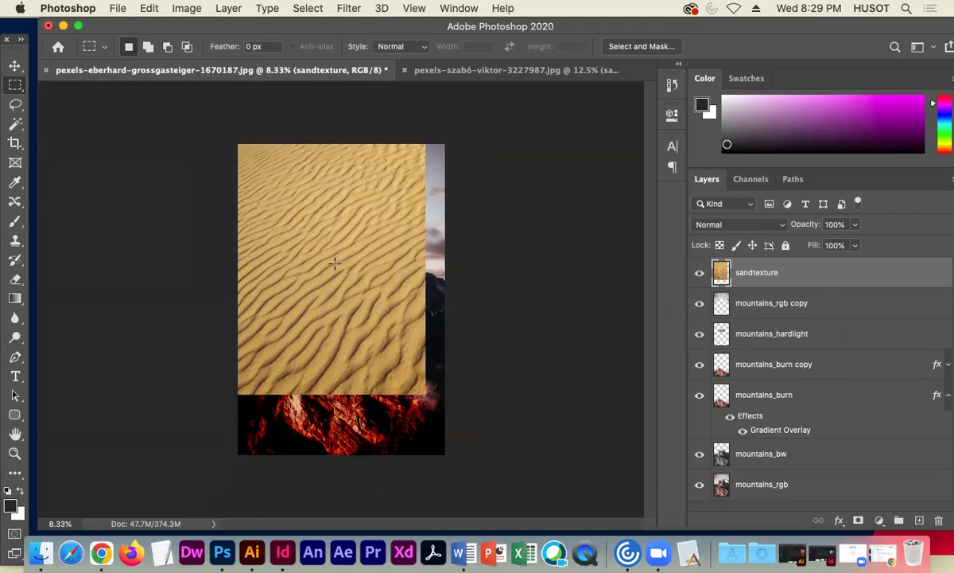
pyautogui.click(434, 70)
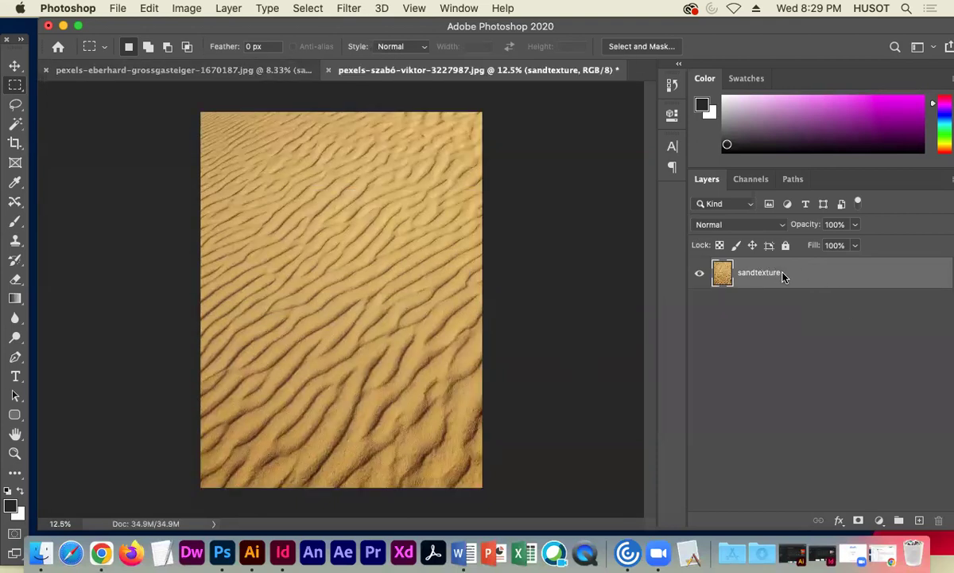
pyautogui.rightClick(835, 272)
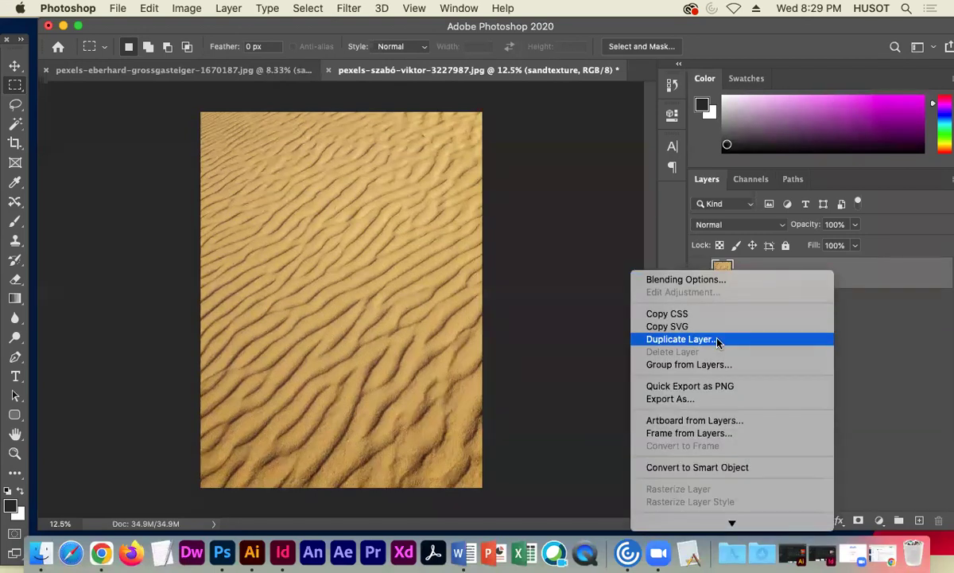
pyautogui.click(718, 342)
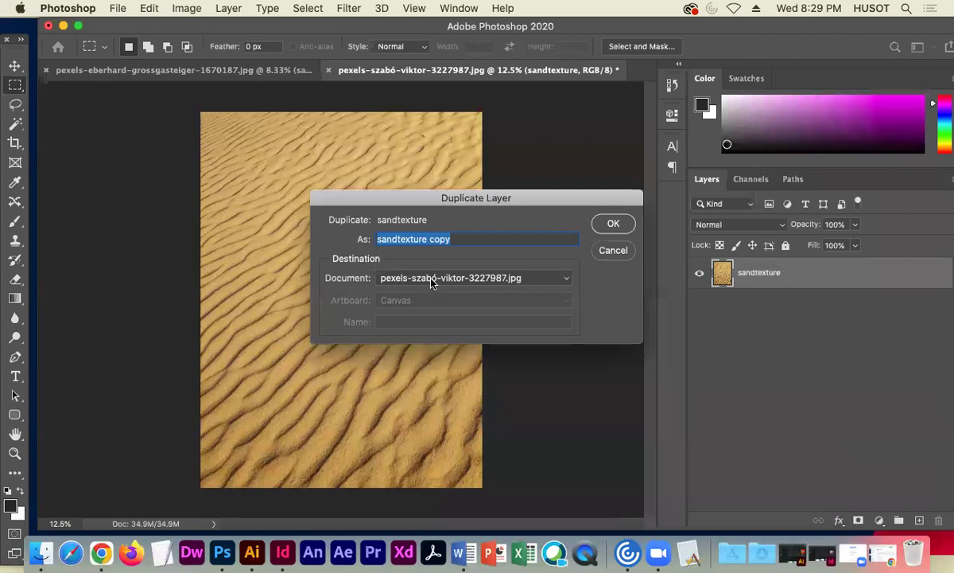
pyautogui.click(430, 279)
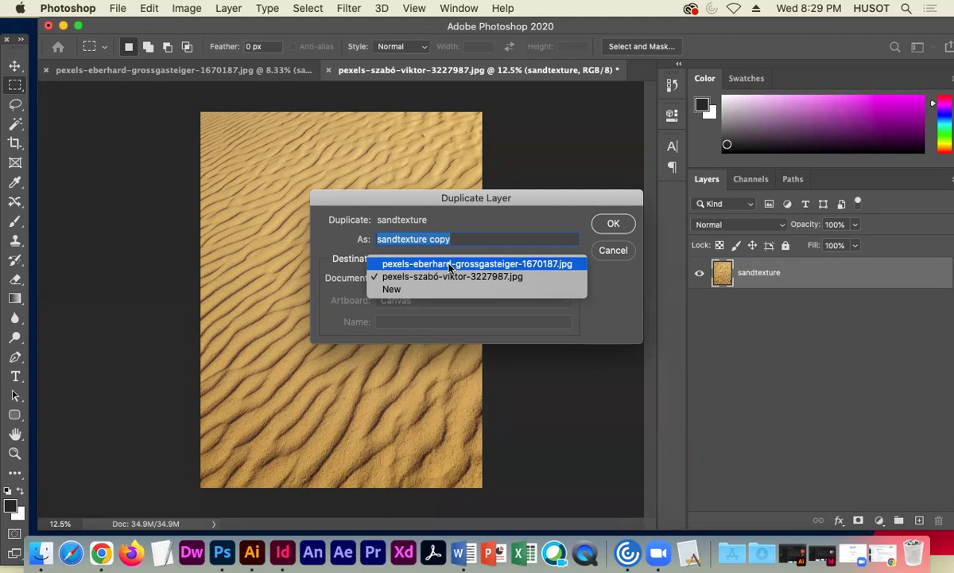
pyautogui.click(605, 250)
pyautogui.click(606, 251)
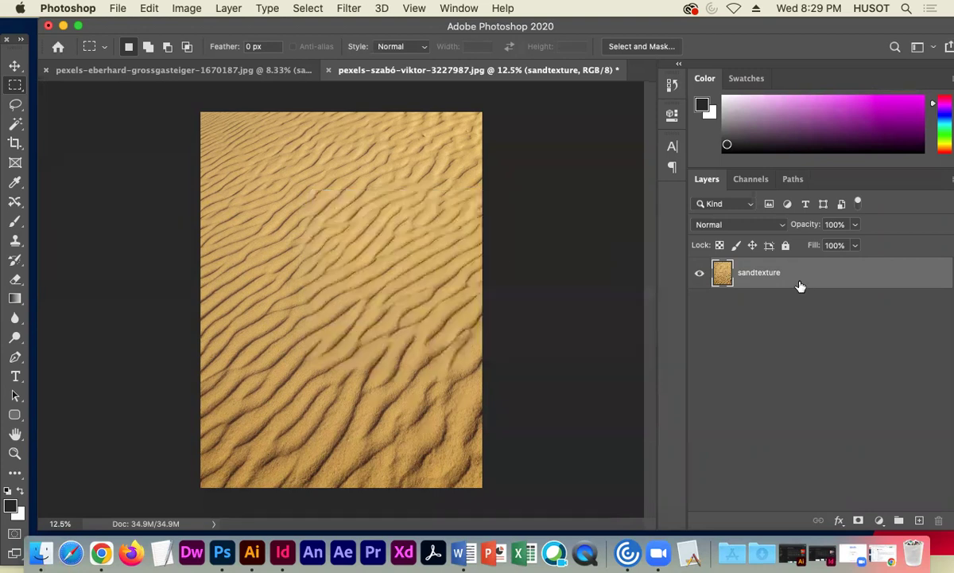
# - Save the mountain composite as travelposter in Photoshop format in the addesign folder, keeping layers and maximum compatibility
pyautogui.click(262, 73)
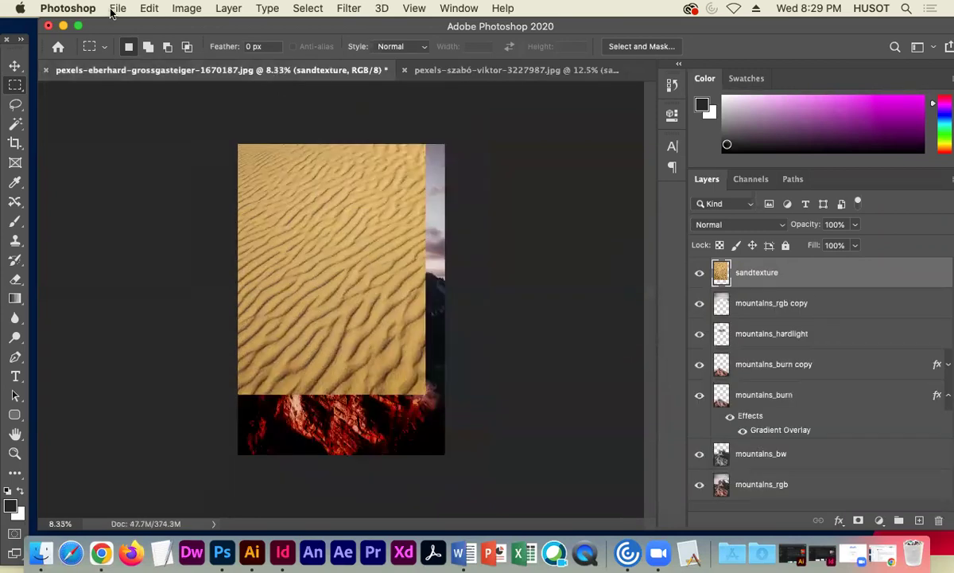
pyautogui.click(117, 9)
pyautogui.click(151, 176)
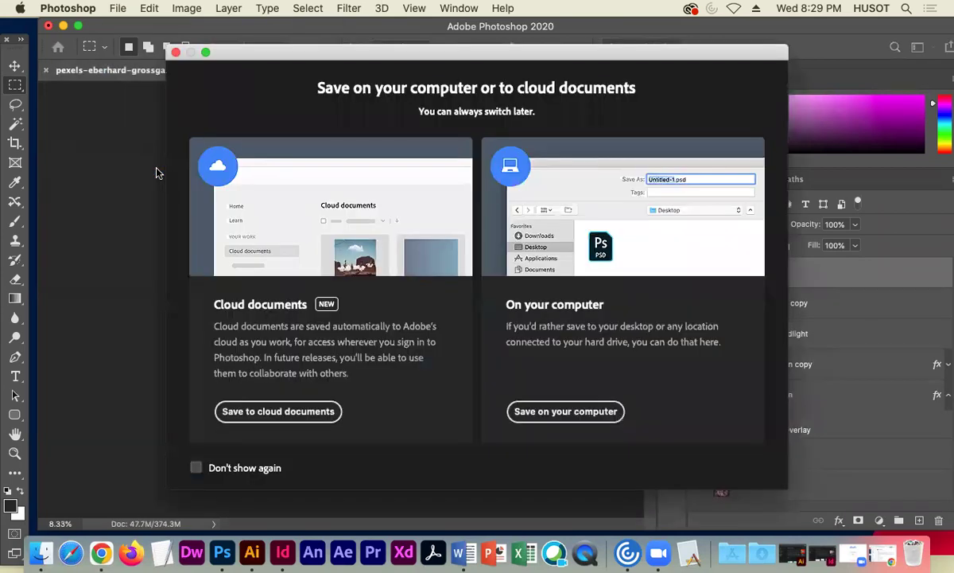
pyautogui.click(529, 412)
pyautogui.write('travel')
pyautogui.press('BackSpace')
pyautogui.press('BackSpace')
pyautogui.press('BackSpace')
pyautogui.write('avelposter')
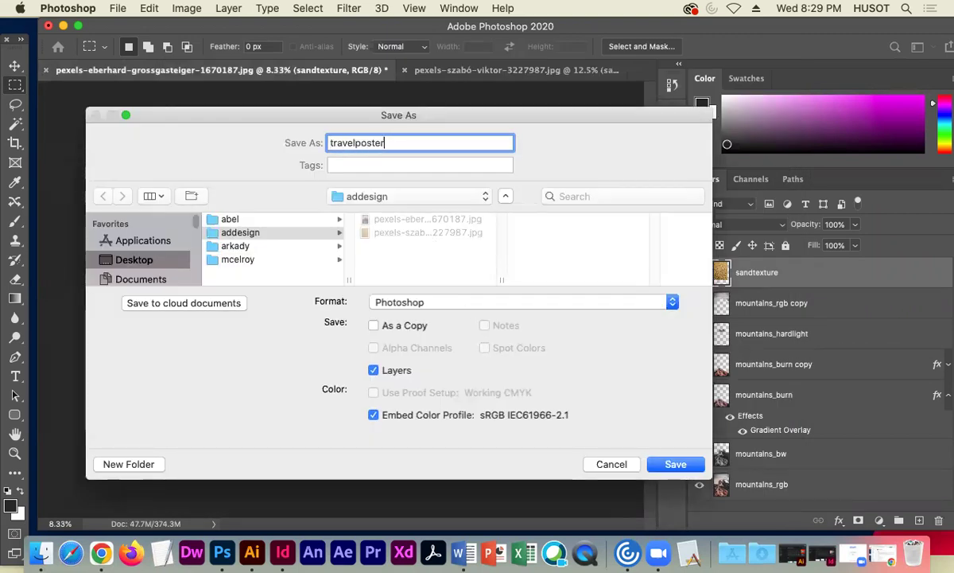
pyautogui.click(668, 464)
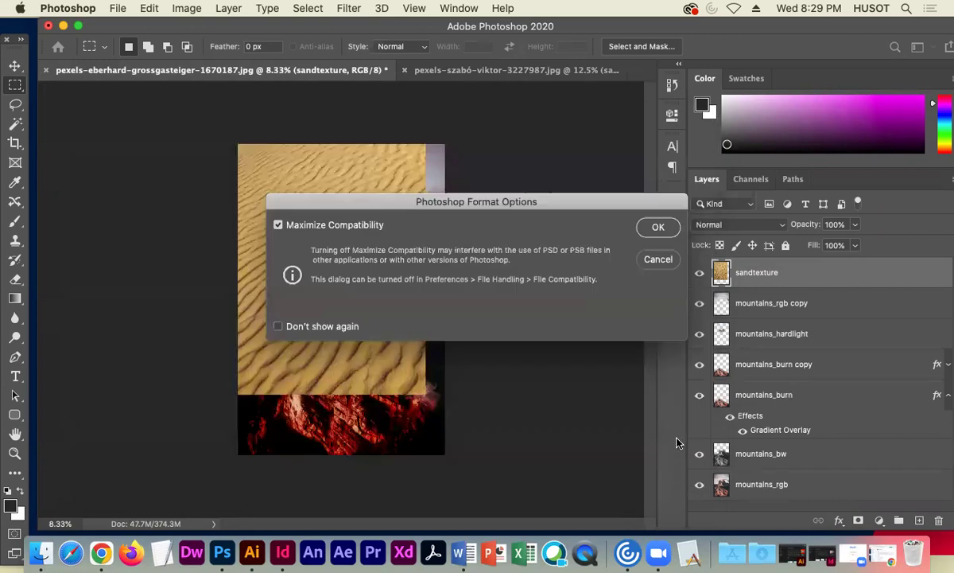
pyautogui.click(650, 226)
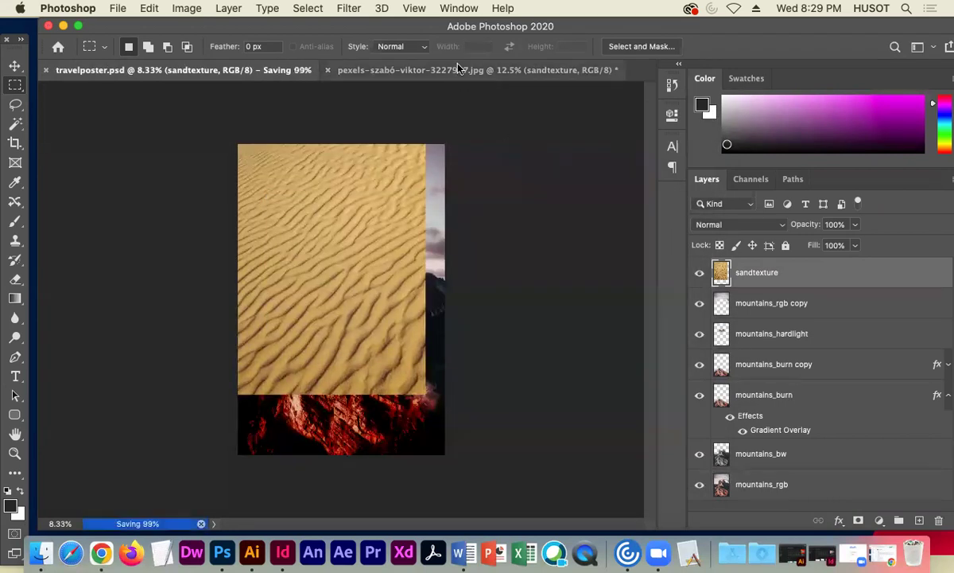
pyautogui.click(458, 70)
pyautogui.rightClick(828, 279)
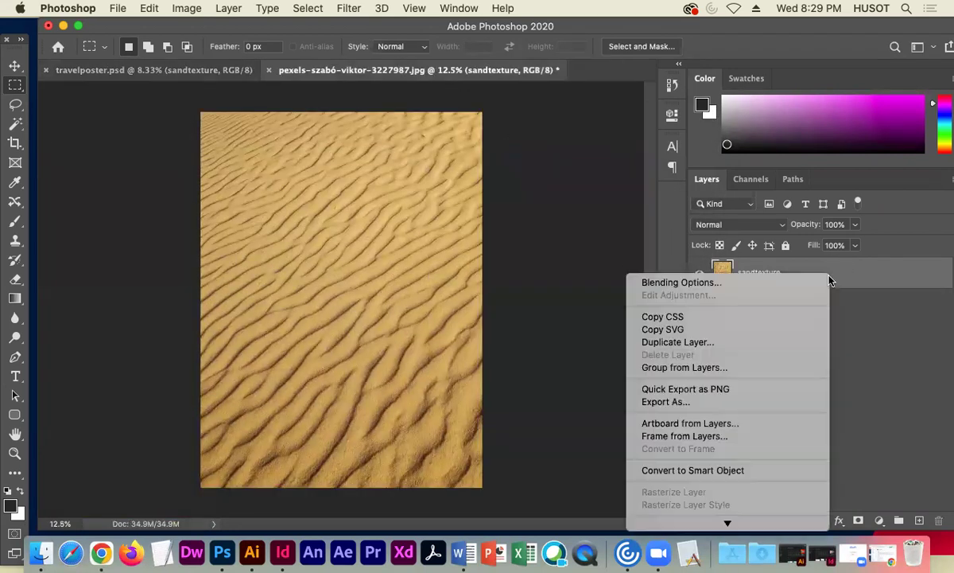
pyautogui.click(726, 344)
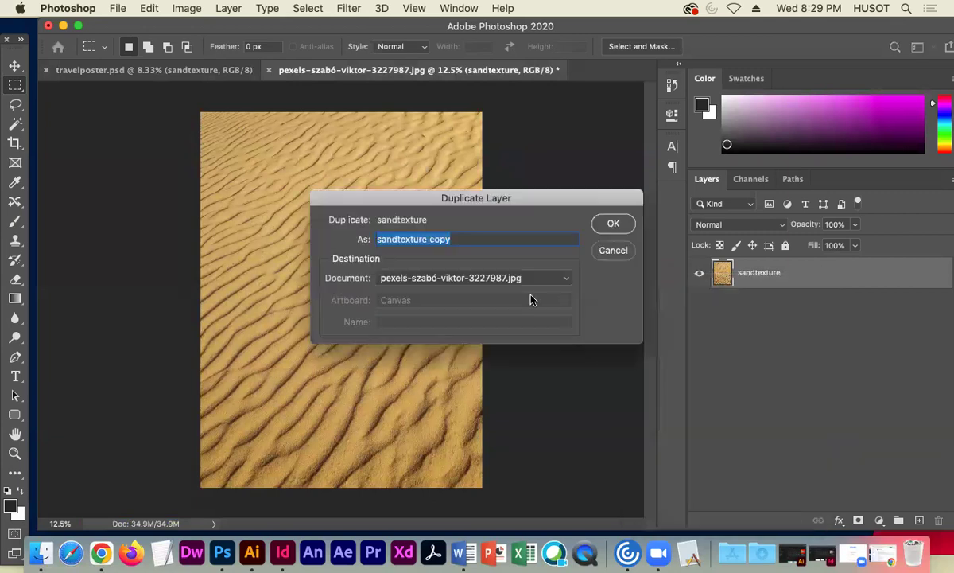
pyautogui.click(459, 279)
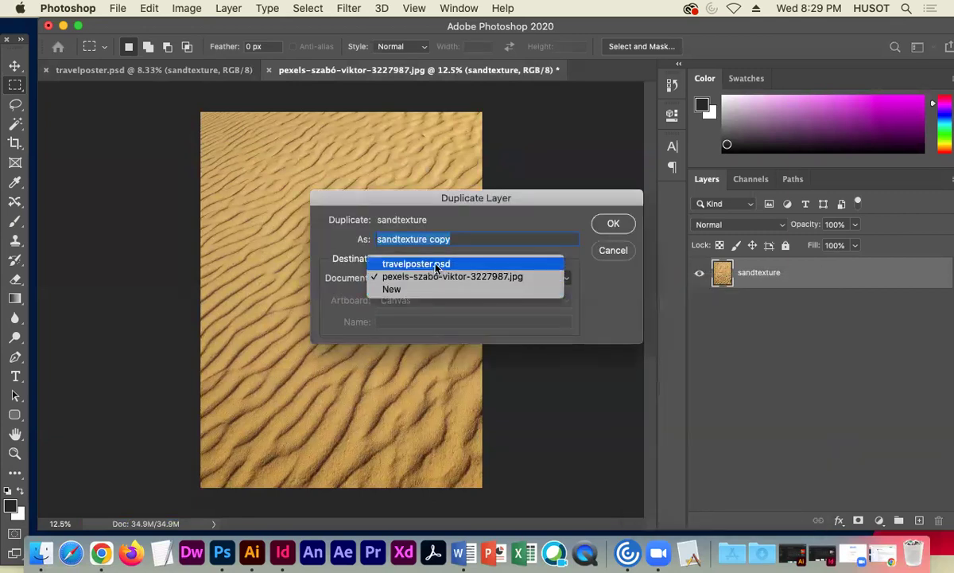
pyautogui.click(609, 253)
pyautogui.click(613, 250)
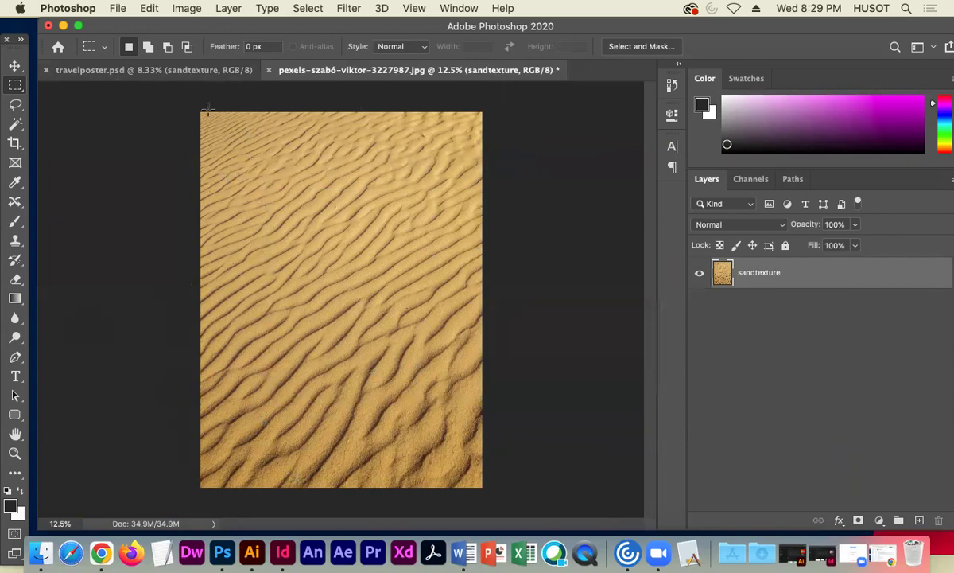
# - Return to travelposter.psd and delete its sandtexture layer
pyautogui.click(165, 68)
pyautogui.click(117, 8)
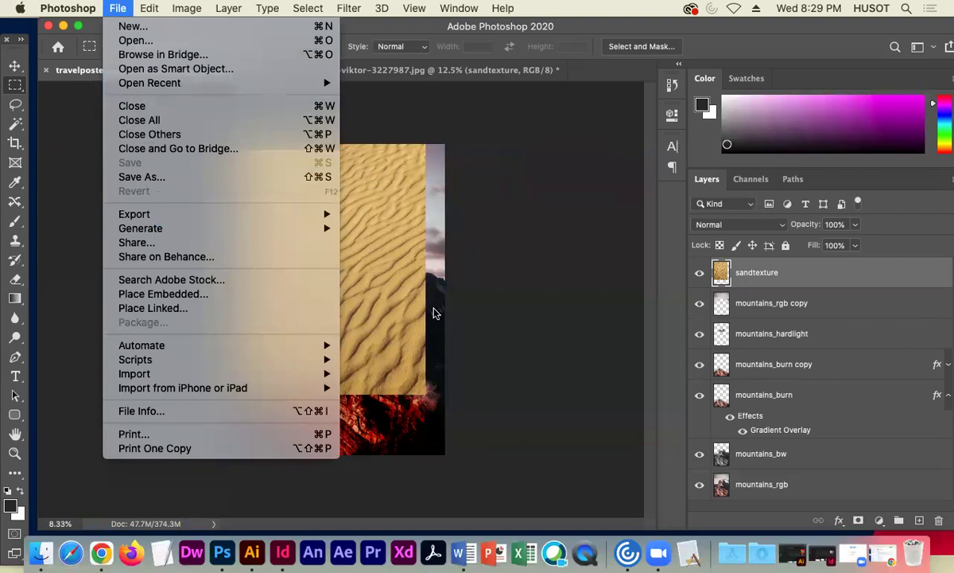
pyautogui.click(486, 258)
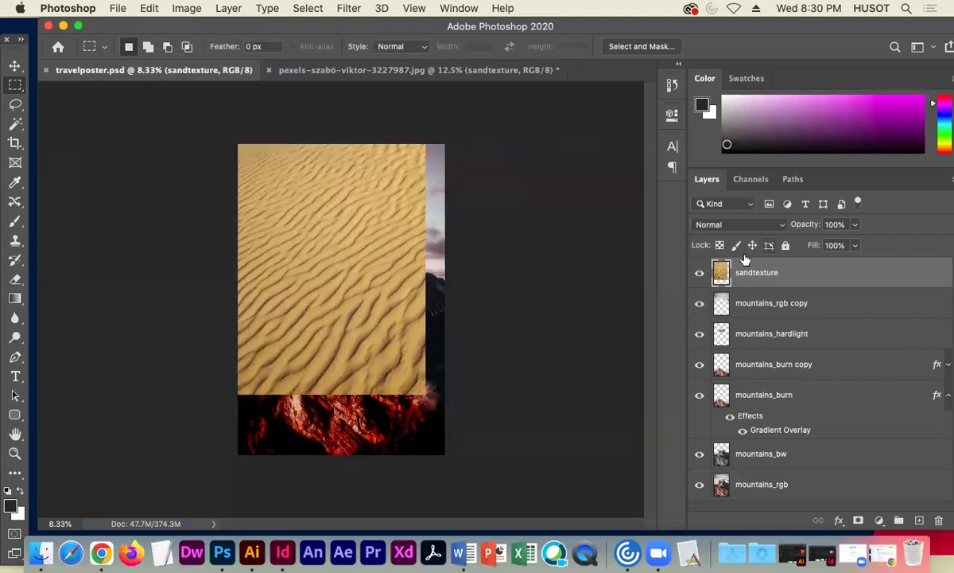
pyautogui.moveTo(776, 272); pyautogui.dragTo(939, 519)
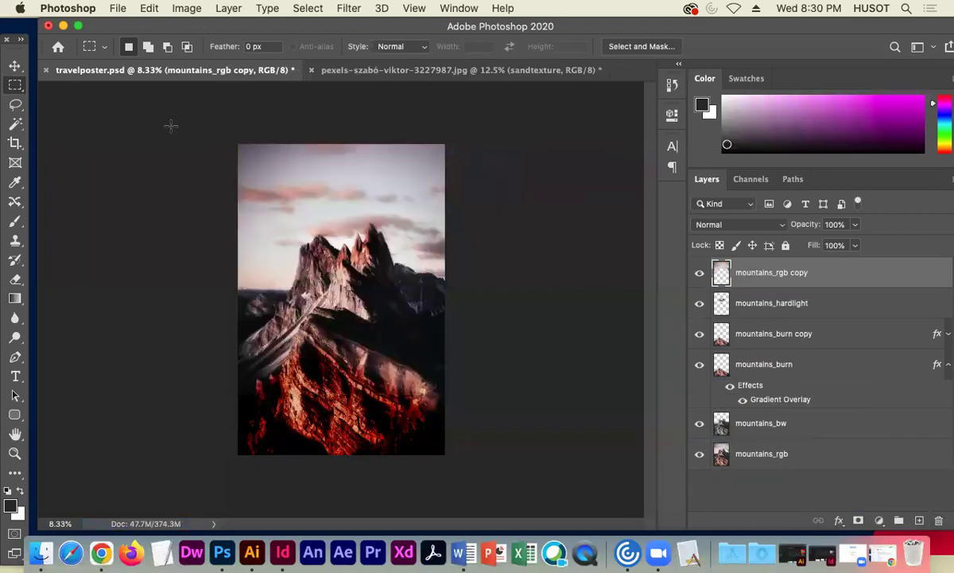
# - Shift the application window sideways so that the whole Layers panel fits on screen
pyautogui.click(116, 9)
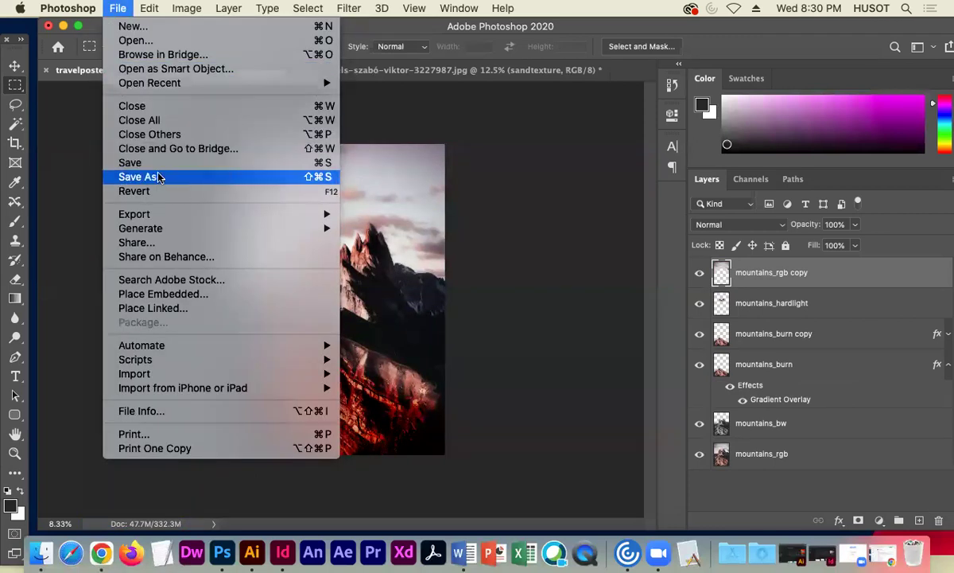
pyautogui.click(523, 177)
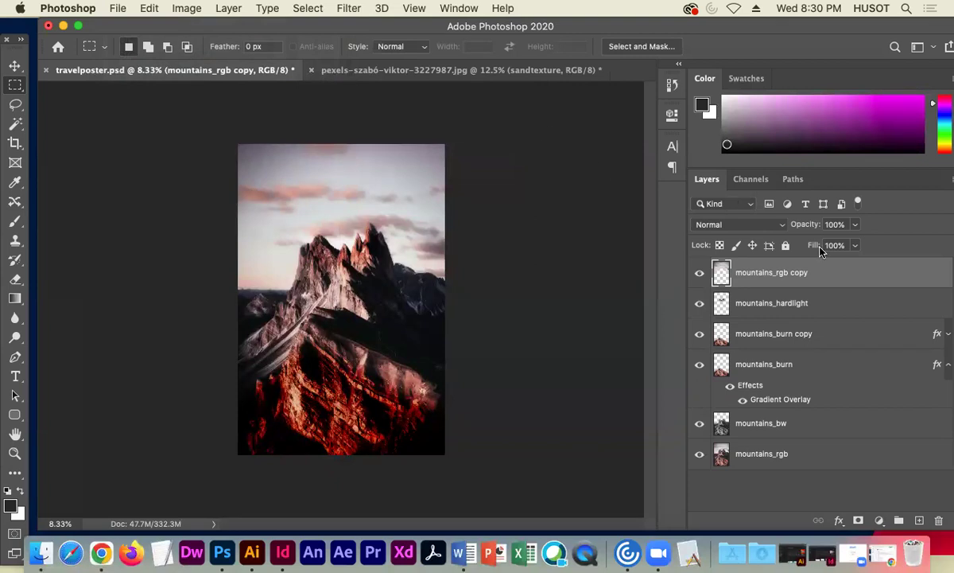
pyautogui.moveTo(735, 31); pyautogui.dragTo(712, 32)
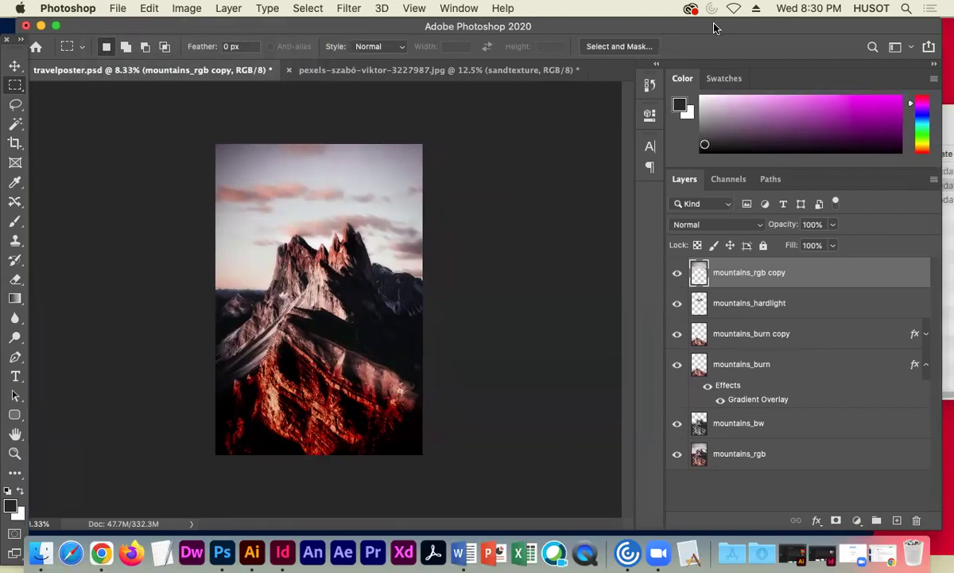
# - Narrow the application window and reposition it so that all of it fits on the screen
pyautogui.moveTo(942, 239); pyautogui.dragTo(741, 203)
pyautogui.moveTo(211, 40); pyautogui.dragTo(246, 29)
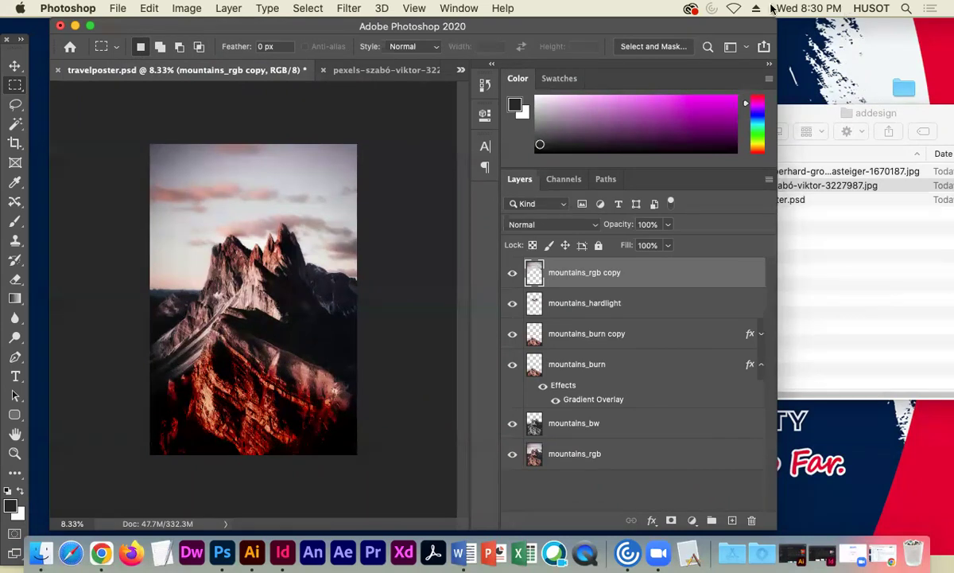
# - Duplicate the sandtexture layer from the sand photo into travelposter.psd, and switch to that document
pyautogui.click(388, 71)
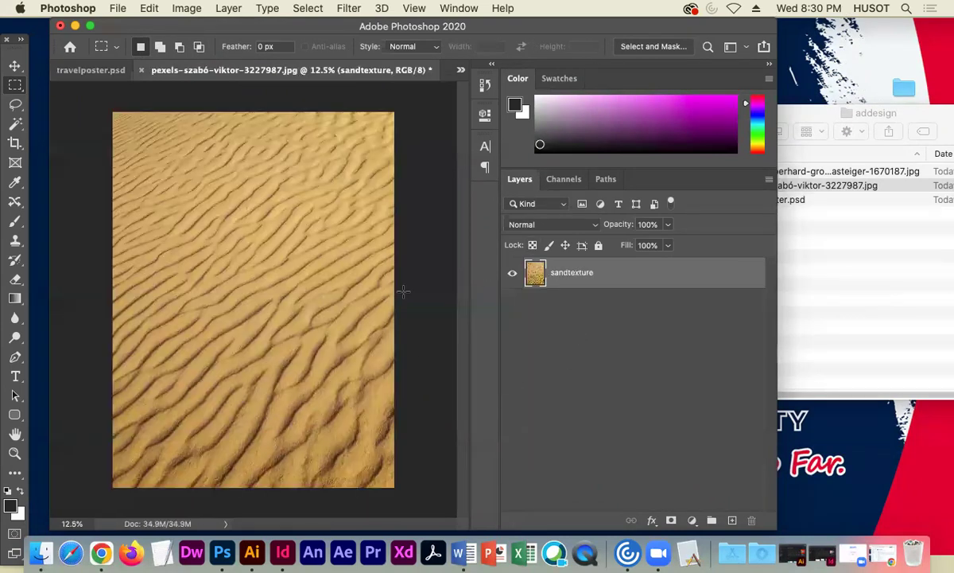
pyautogui.rightClick(647, 275)
pyautogui.click(660, 342)
pyautogui.click(437, 279)
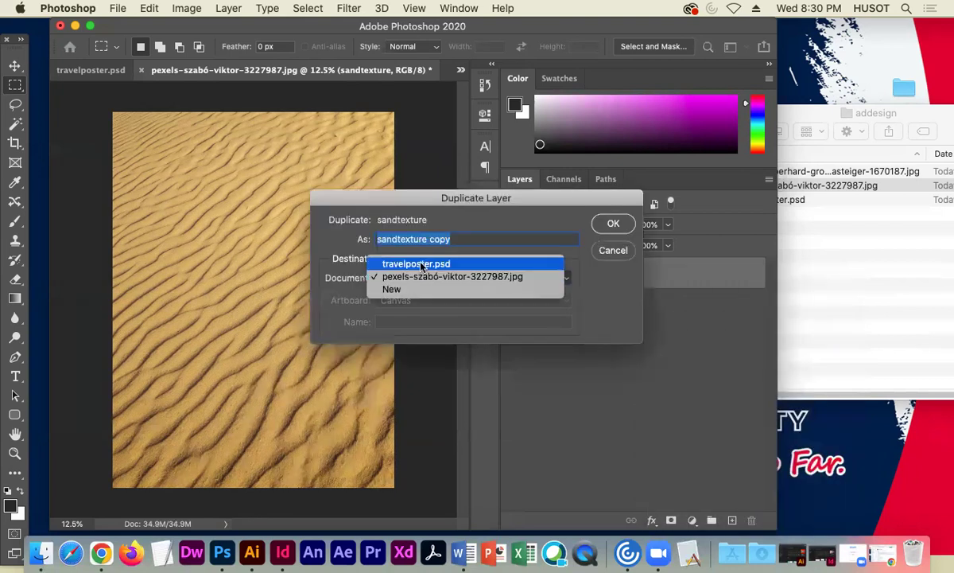
pyautogui.click(422, 267)
pyautogui.click(612, 223)
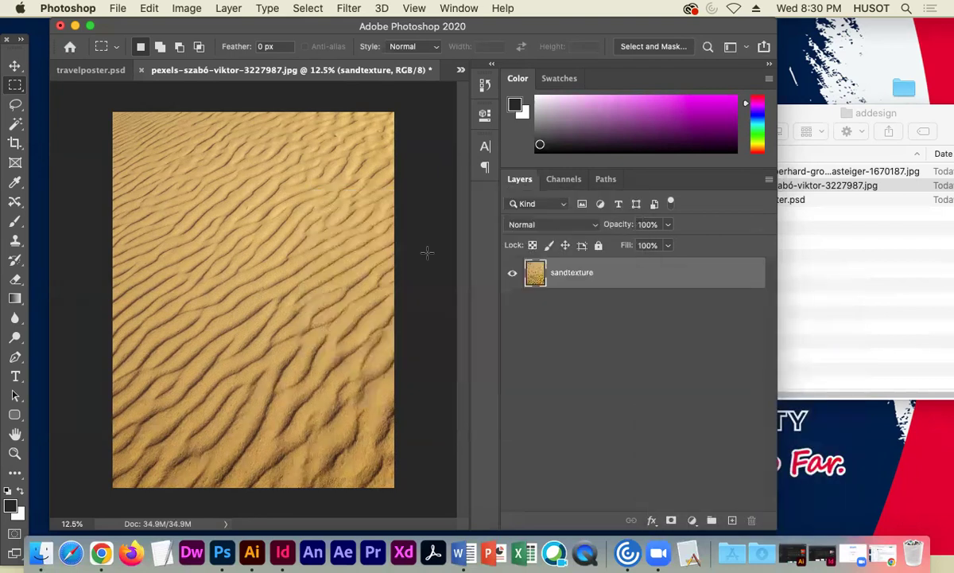
pyautogui.click(91, 70)
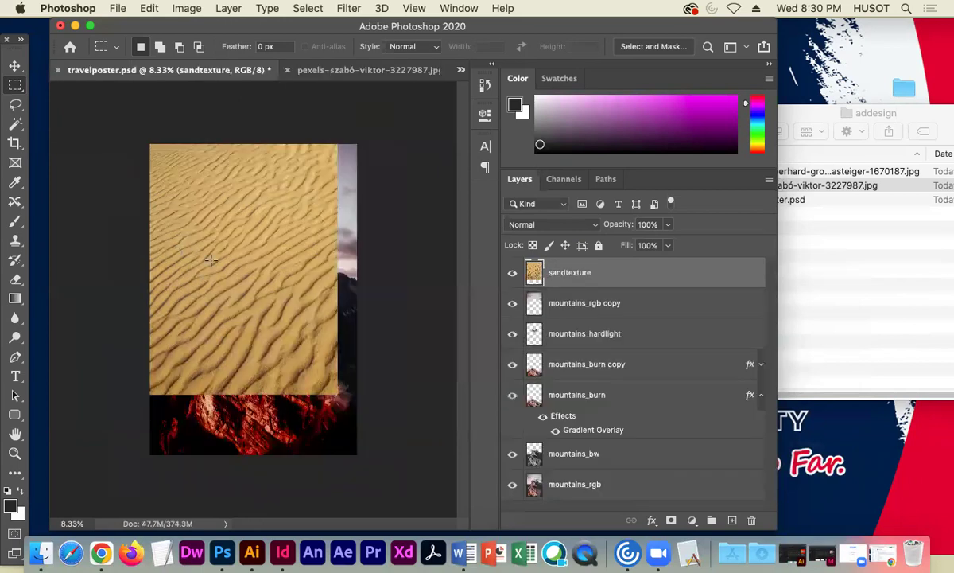
# - Try the sandtexture layer between mountains_burn and mountains_bw, and return it to the top of the layer stack
pyautogui.moveTo(636, 271); pyautogui.dragTo(660, 433)
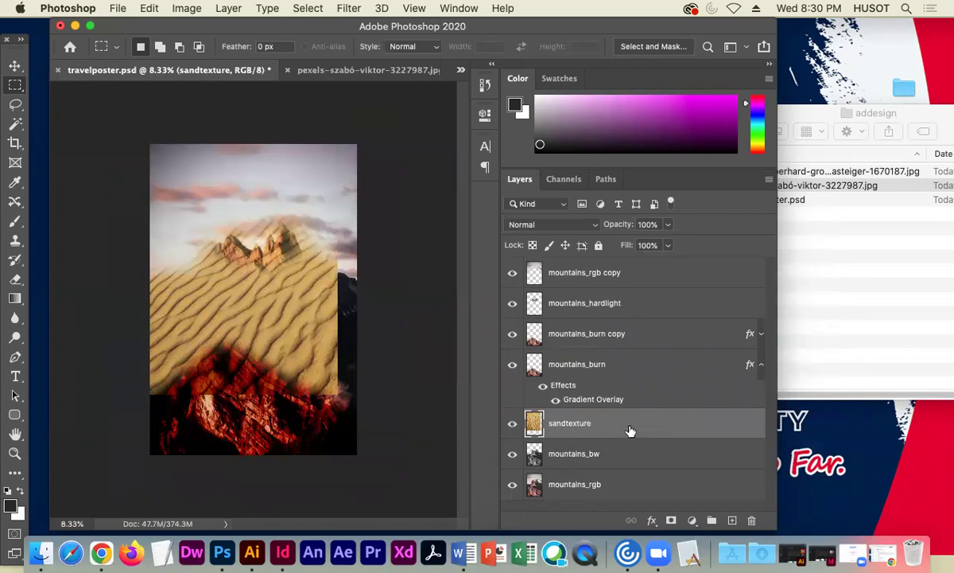
pyautogui.moveTo(630, 429); pyautogui.dragTo(651, 270)
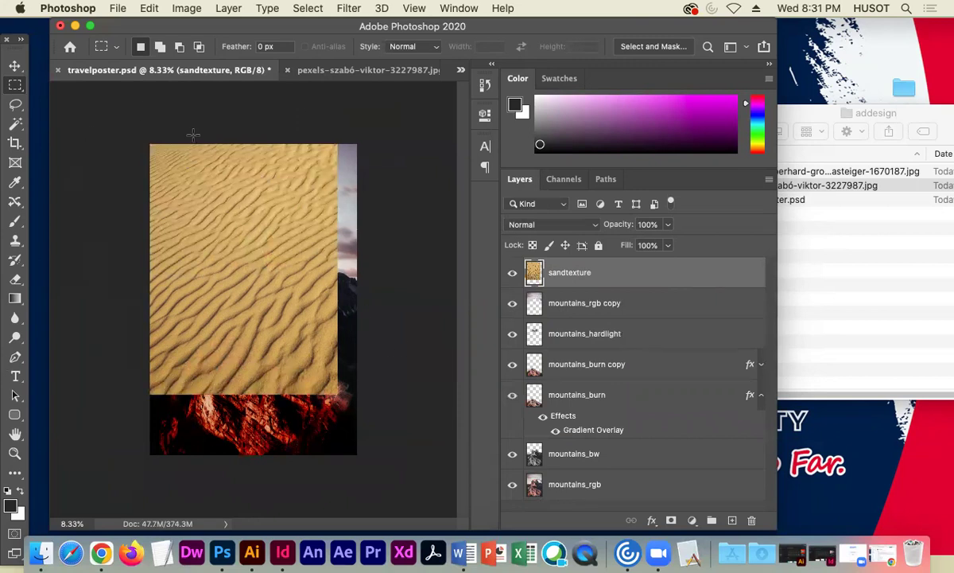
# - Move the sand texture to roughly the centre of the poster canvas
pyautogui.click(14, 65)
pyautogui.moveTo(218, 231)
pyautogui.mouseDown()
pyautogui.moveTo(234, 234)
pyautogui.moveTo(226, 246)
pyautogui.mouseUp()
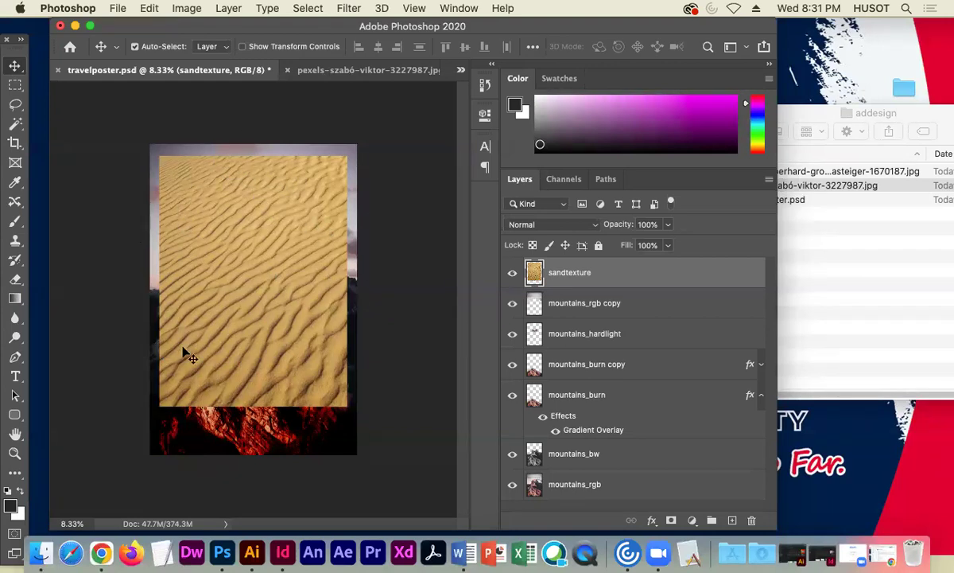
pyautogui.moveTo(270, 290); pyautogui.dragTo(260, 310)
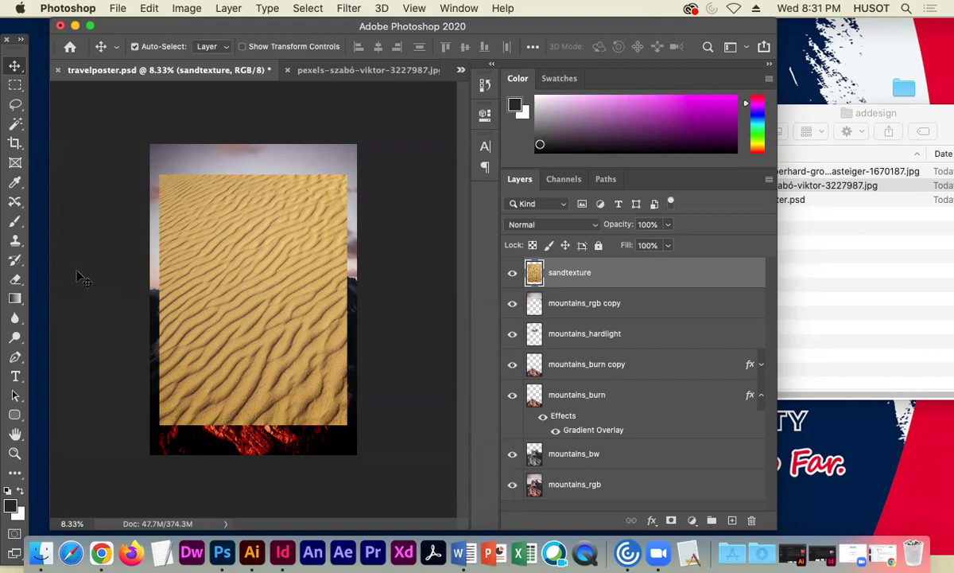
# - Bring up the Patterns panel
pyautogui.click(459, 8)
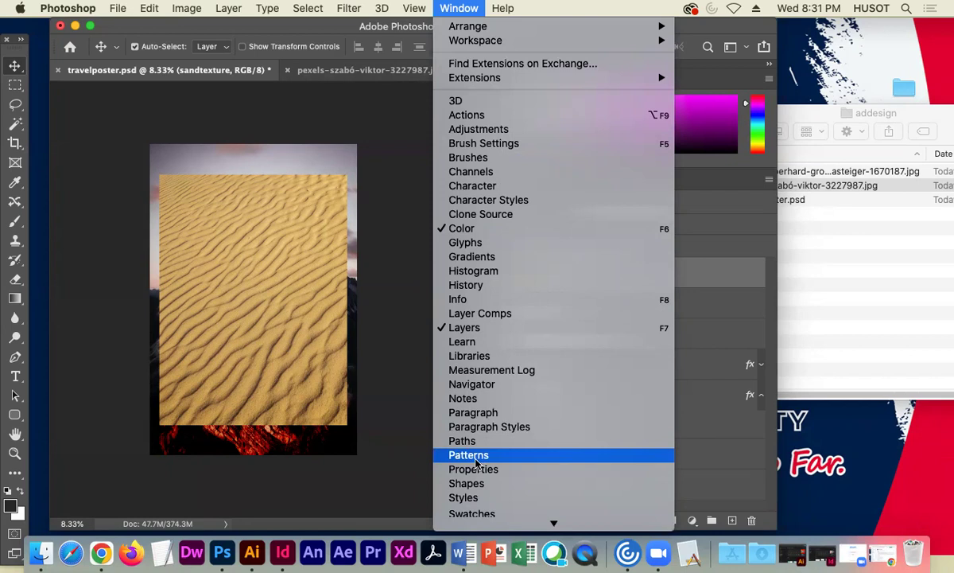
pyautogui.scroll(-3, 477, 460)
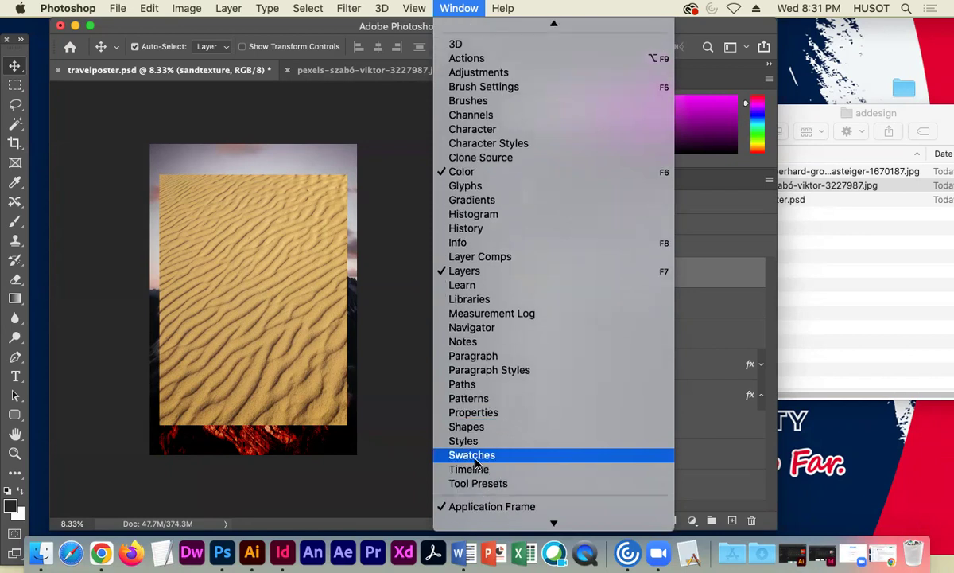
pyautogui.click(466, 398)
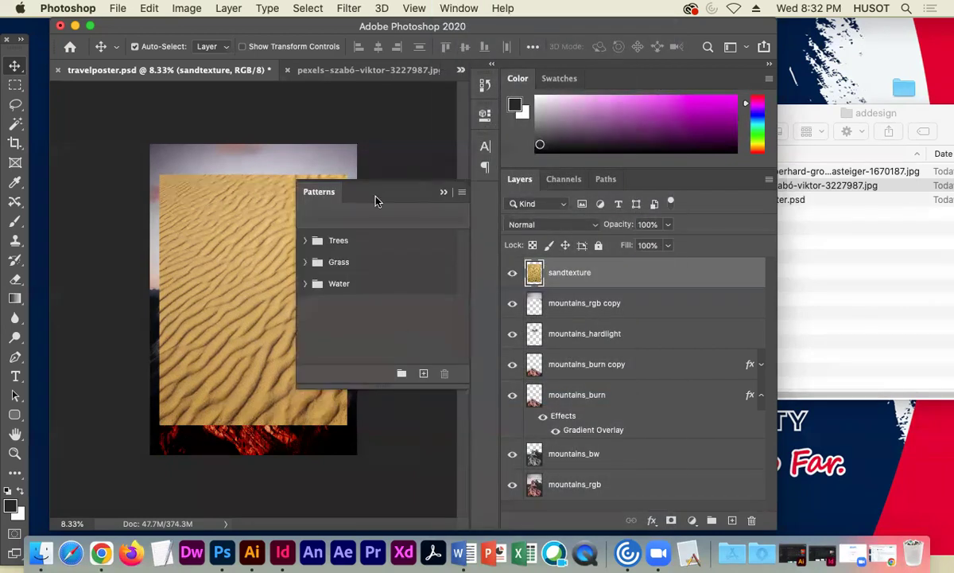
pyautogui.moveTo(372, 196)
pyautogui.mouseDown()
pyautogui.moveTo(445, 96)
pyautogui.moveTo(433, 184)
pyautogui.moveTo(398, 222)
pyautogui.moveTo(396, 201)
pyautogui.moveTo(387, 201)
pyautogui.mouseUp()
# - Look into the Trees, Grass and Water pattern groups one after another, collapsing each again
pyautogui.click(305, 240)
pyautogui.click(305, 241)
pyautogui.click(304, 262)
pyautogui.click(305, 262)
pyautogui.click(304, 284)
pyautogui.click(304, 284)
# - Save the current poster image as a new pattern named travelposter.psd, and collapse the Patterns panel
pyautogui.click(423, 373)
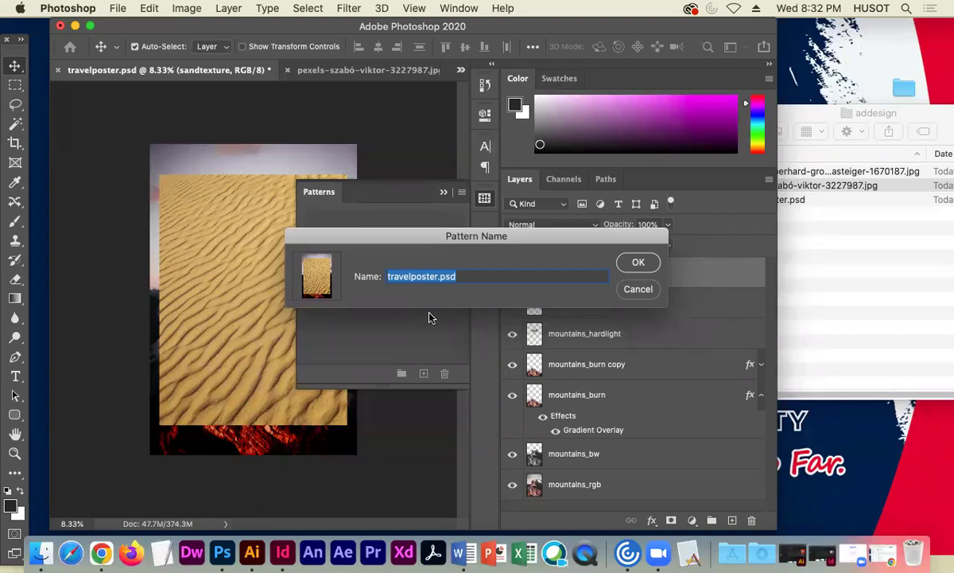
pyautogui.click(639, 262)
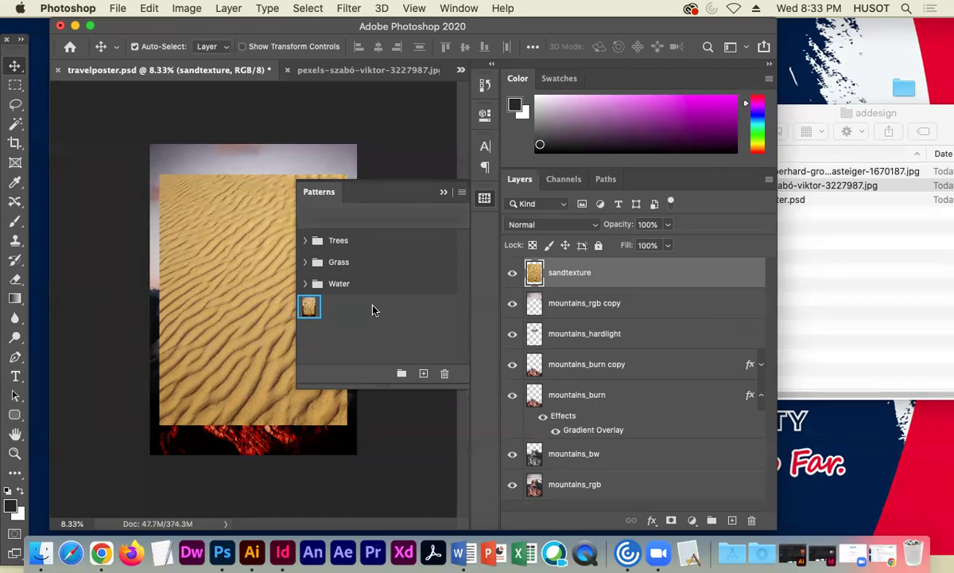
pyautogui.click(444, 194)
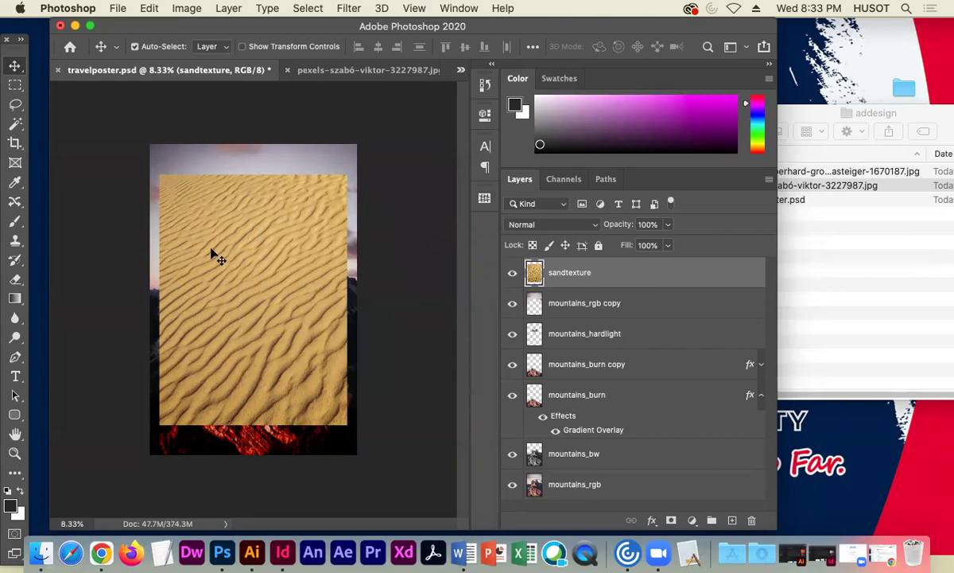
# - Show transform controls and scale the sandtexture layer to 146.25%, centring it so that it covers the whole poster
pyautogui.click(258, 48)
pyautogui.click(156, 171)
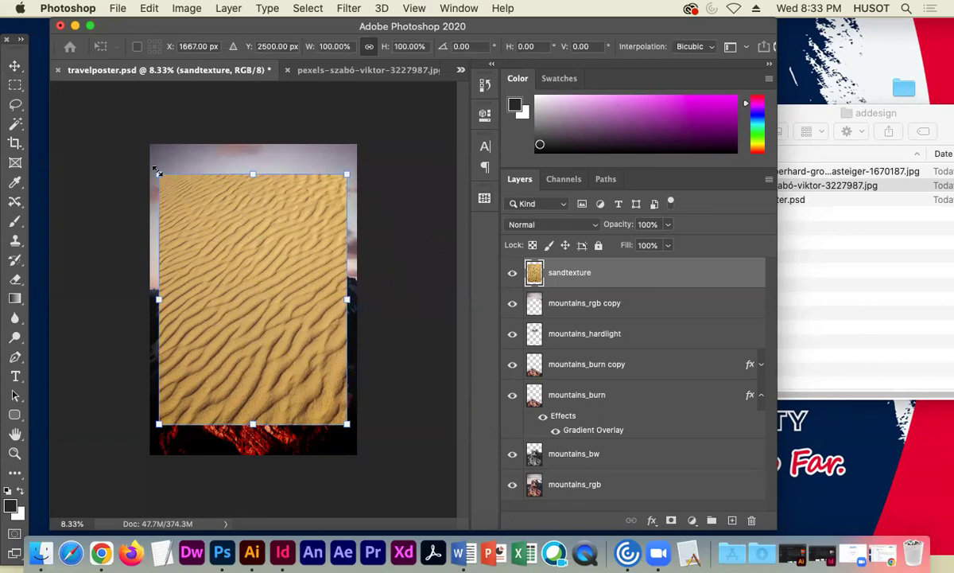
pyautogui.moveTo(157, 171); pyautogui.dragTo(134, 136)
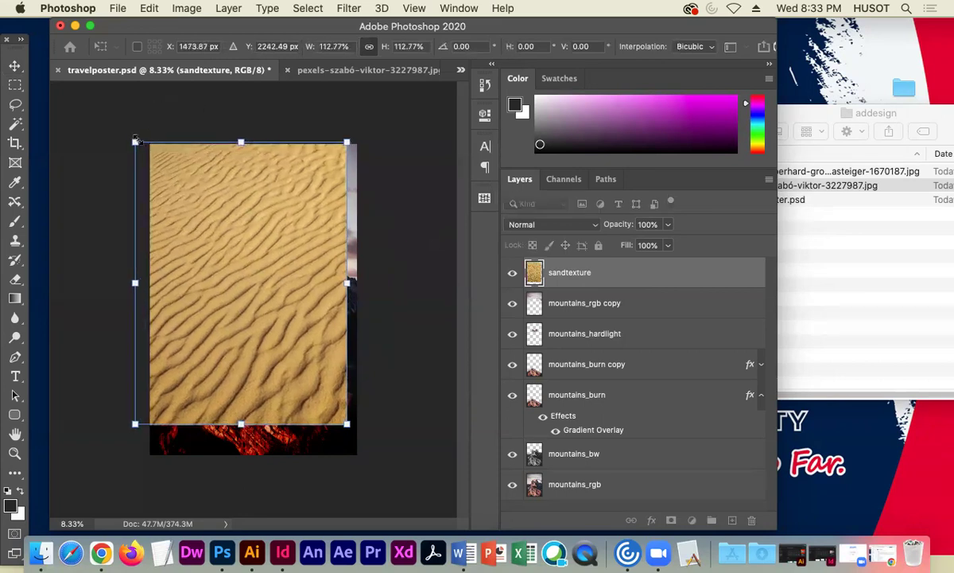
pyautogui.moveTo(347, 424); pyautogui.dragTo(377, 468)
pyautogui.moveTo(314, 279)
pyautogui.mouseDown()
pyautogui.moveTo(282, 318)
pyautogui.moveTo(311, 274)
pyautogui.mouseUp()
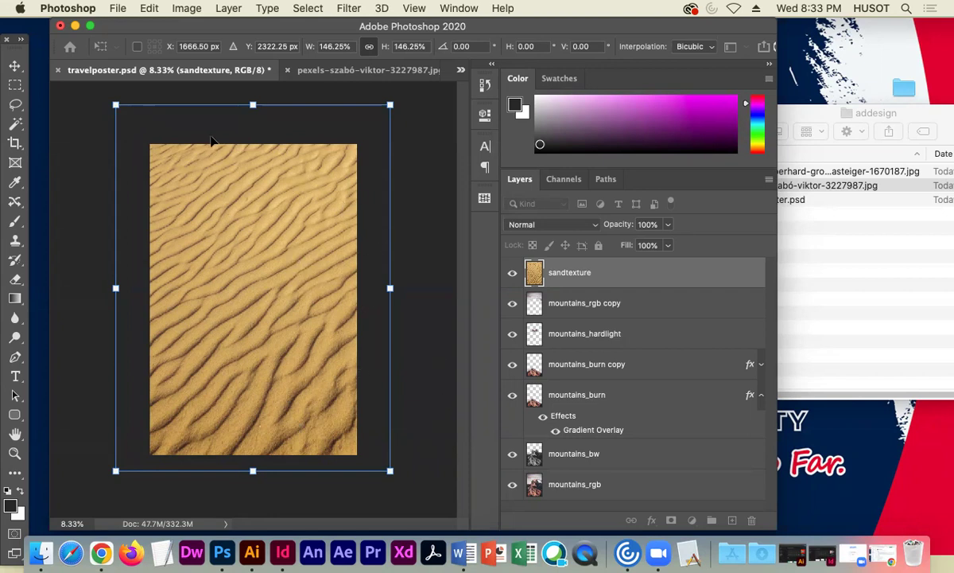
pyautogui.click(15, 65)
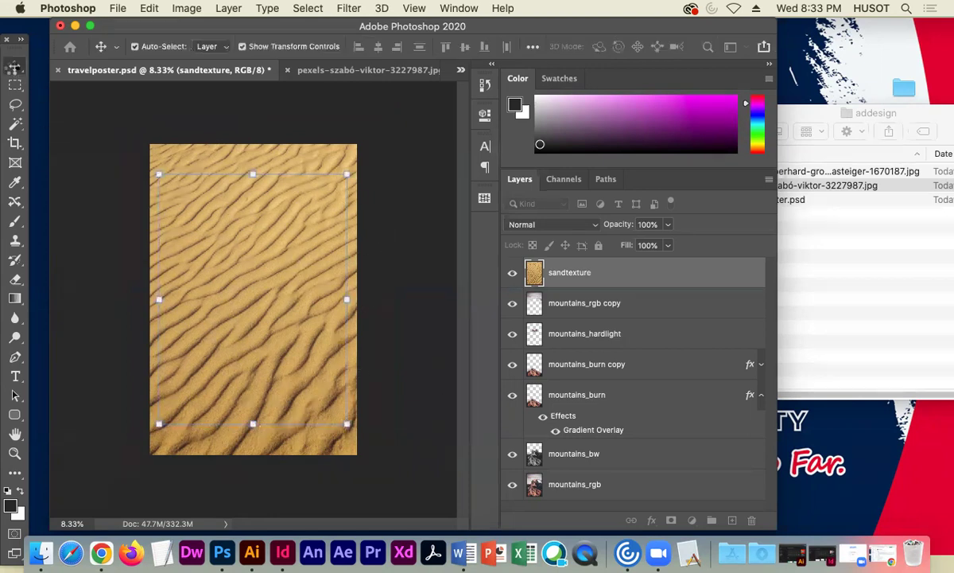
# - Toggle the display of the transform controls several times, leaving them hidden
pyautogui.click(243, 46)
pyautogui.click(242, 48)
pyautogui.click(242, 48)
pyautogui.click(242, 48)
pyautogui.click(242, 48)
pyautogui.click(242, 48)
pyautogui.click(242, 48)
pyautogui.click(242, 47)
pyautogui.click(241, 48)
pyautogui.click(242, 48)
pyautogui.click(242, 47)
pyautogui.click(242, 48)
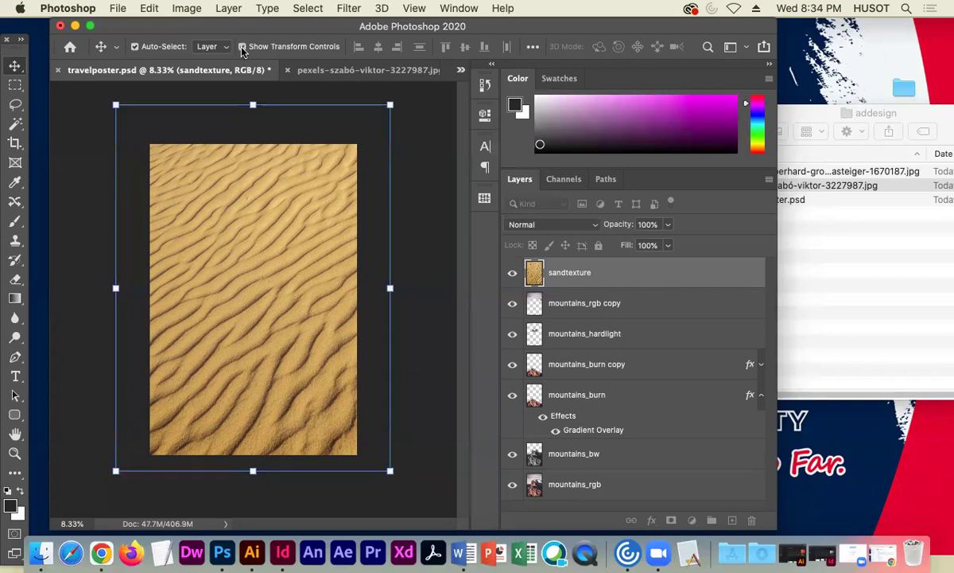
pyautogui.click(242, 48)
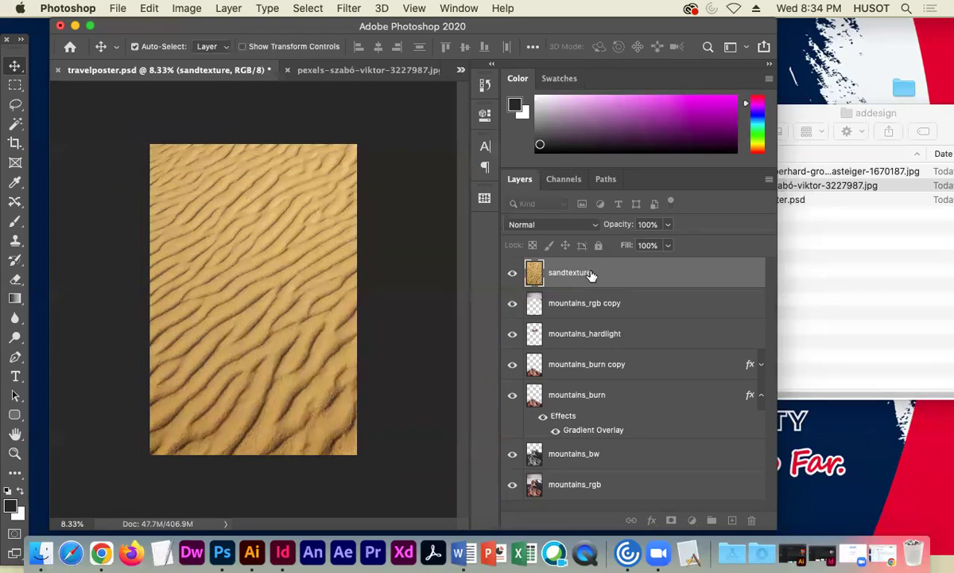
# - Save the poster fully covered by sand as another new pattern named travelposter.psd
pyautogui.click(483, 199)
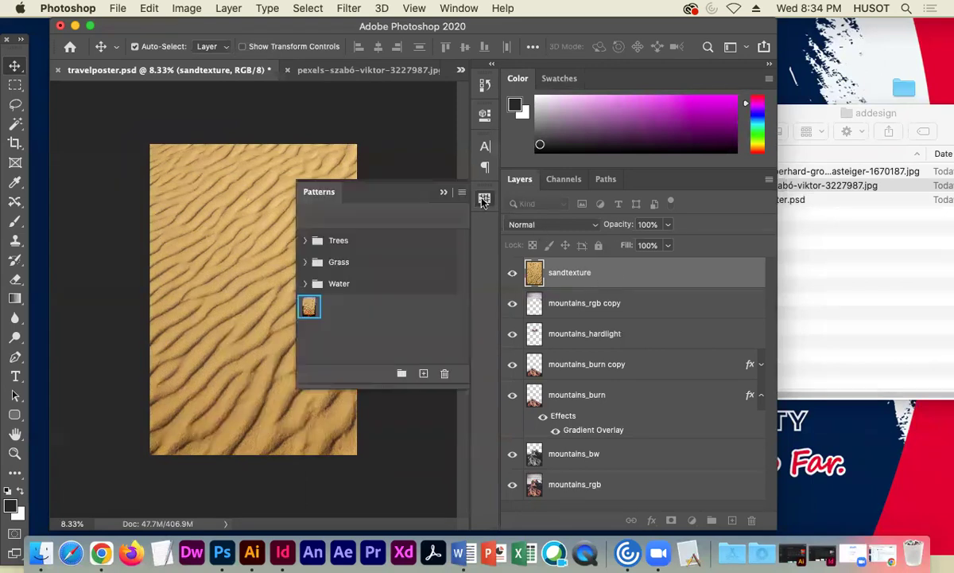
pyautogui.click(423, 373)
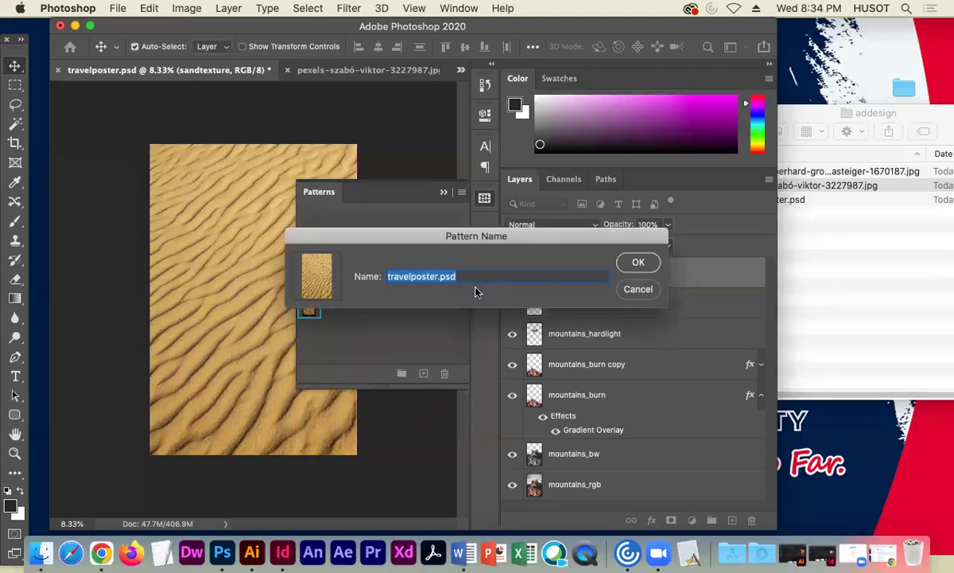
pyautogui.click(638, 261)
# - Apply the new full-sand pattern as a pattern fill layer clipped to sandtexture, and collapse the Patterns panel
pyautogui.moveTo(332, 306); pyautogui.dragTo(289, 285)
pyautogui.click(332, 308)
pyautogui.click(309, 307)
pyautogui.click(333, 307)
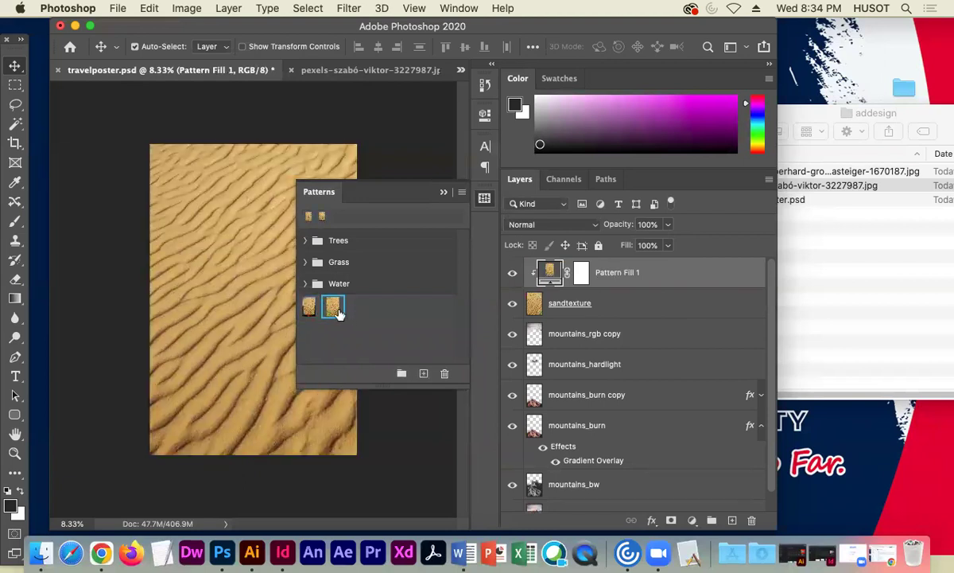
pyautogui.click(443, 193)
# - Toggle the visibility of the clipped pattern fill layer to compare its effect, leaving it hidden
pyautogui.click(513, 276)
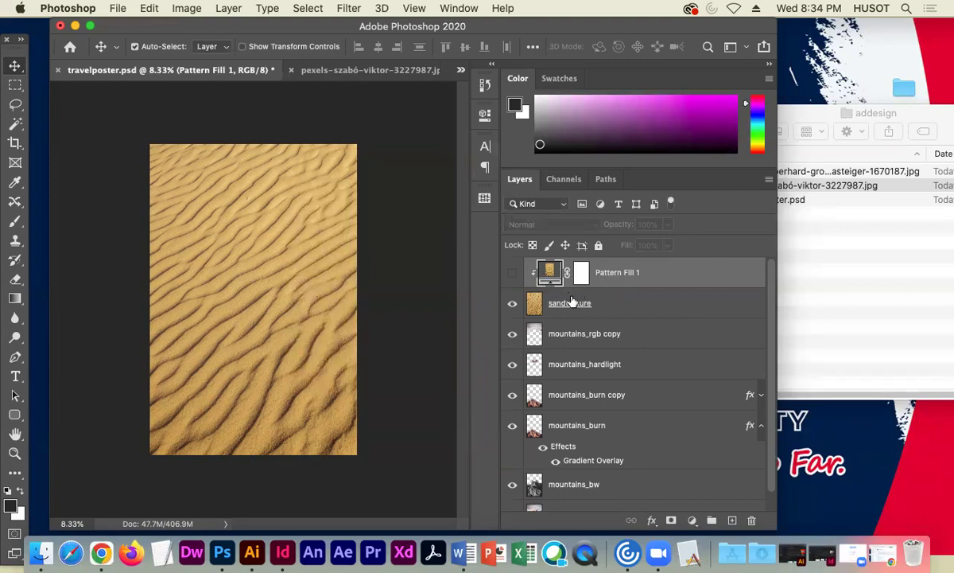
pyautogui.click(513, 274)
pyautogui.click(513, 275)
pyautogui.click(513, 275)
pyautogui.click(513, 275)
# - Set the sandtexture layer's blend mode to Overlay
pyautogui.click(611, 309)
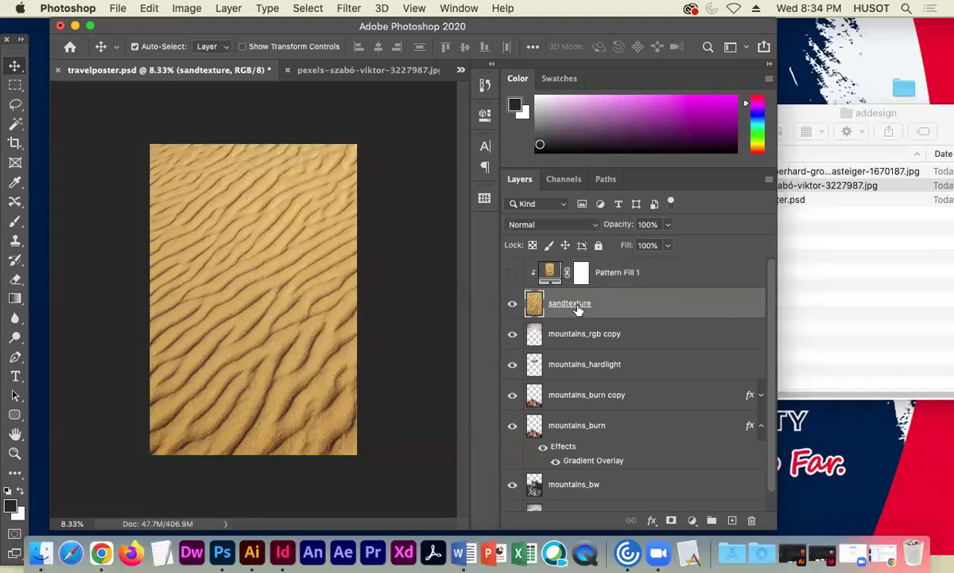
pyautogui.click(595, 224)
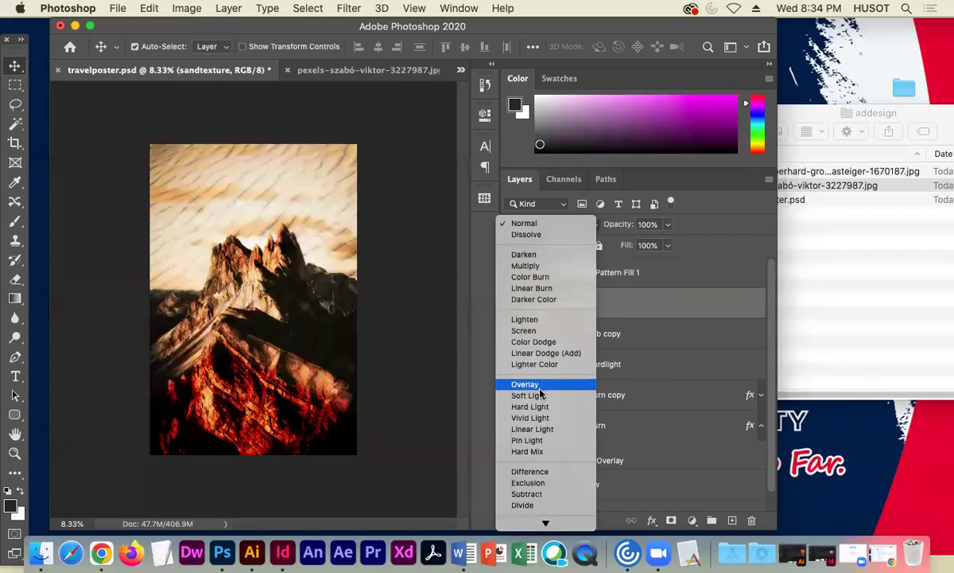
pyautogui.press('Return')
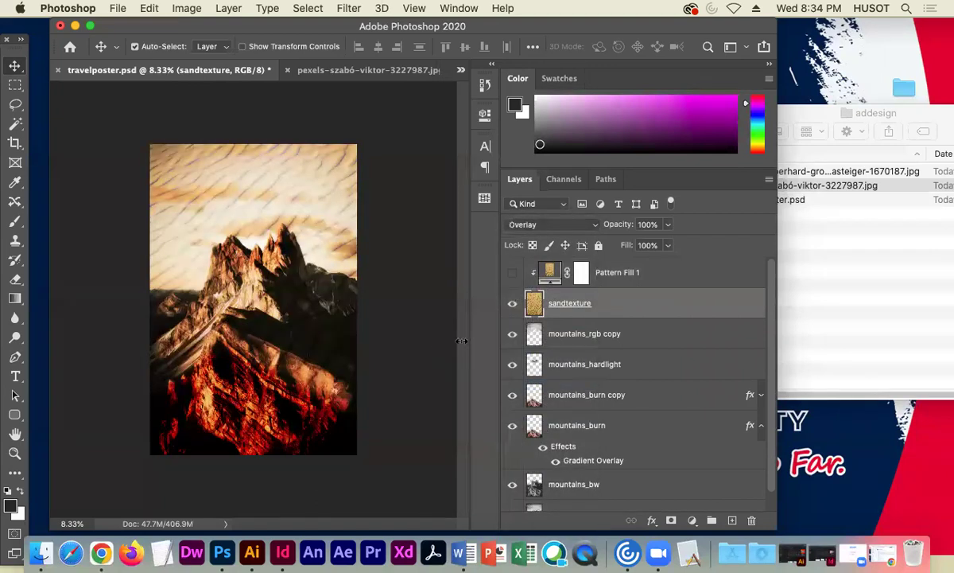
# - Compare the mountain poster with and without the overlaid sand texture by toggling that layer's visibility
pyautogui.click(512, 305)
pyautogui.click(512, 306)
pyautogui.click(511, 305)
pyautogui.click(511, 305)
pyautogui.click(511, 305)
pyautogui.click(511, 305)
pyautogui.click(512, 305)
pyautogui.click(512, 306)
# - Set the sandtexture layer's opacity to 54% and compare the poster with the layer hidden and shown
pyautogui.click(669, 226)
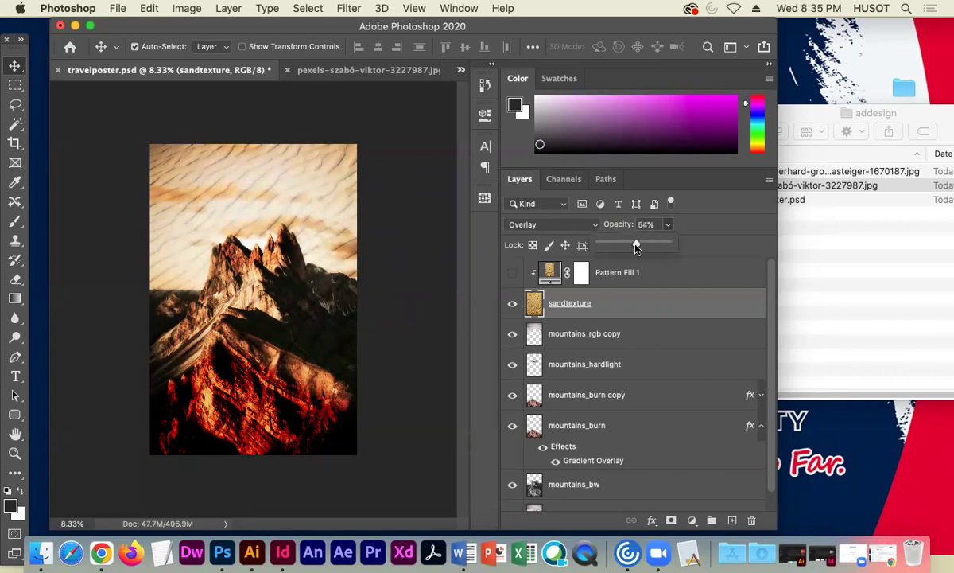
pyautogui.moveTo(637, 243); pyautogui.dragTo(634, 244)
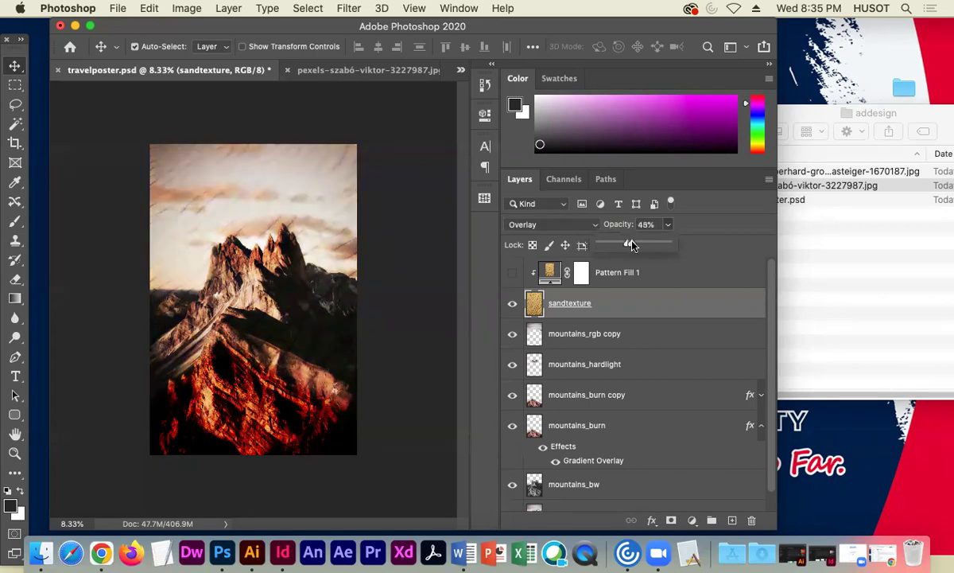
pyautogui.click(511, 307)
pyautogui.click(511, 307)
pyautogui.click(511, 307)
pyautogui.click(510, 306)
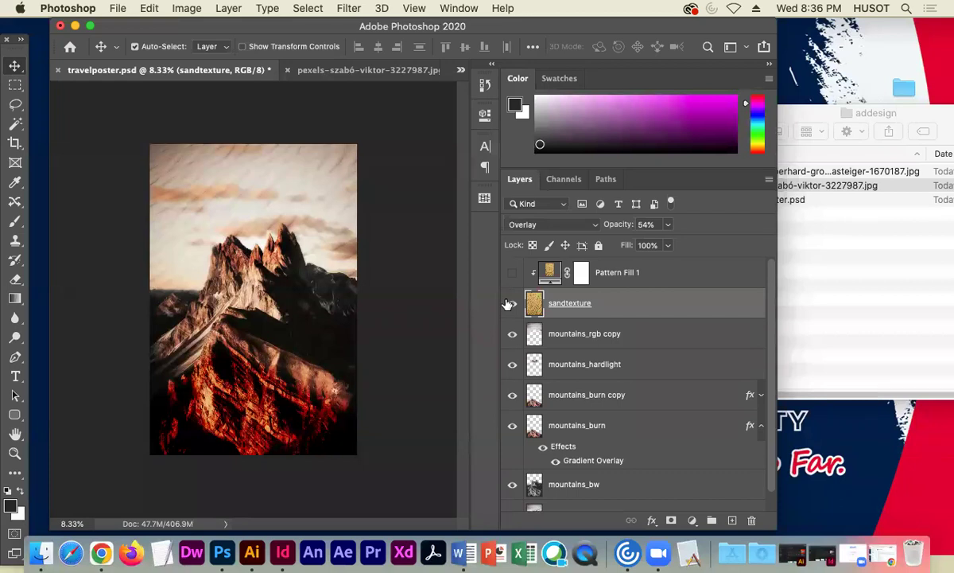
# - Delete the hidden Pattern Fill 1 layer, and check the sandtexture layer's effect by toggling its visibility
pyautogui.click(656, 275)
pyautogui.moveTo(656, 276); pyautogui.dragTo(750, 519)
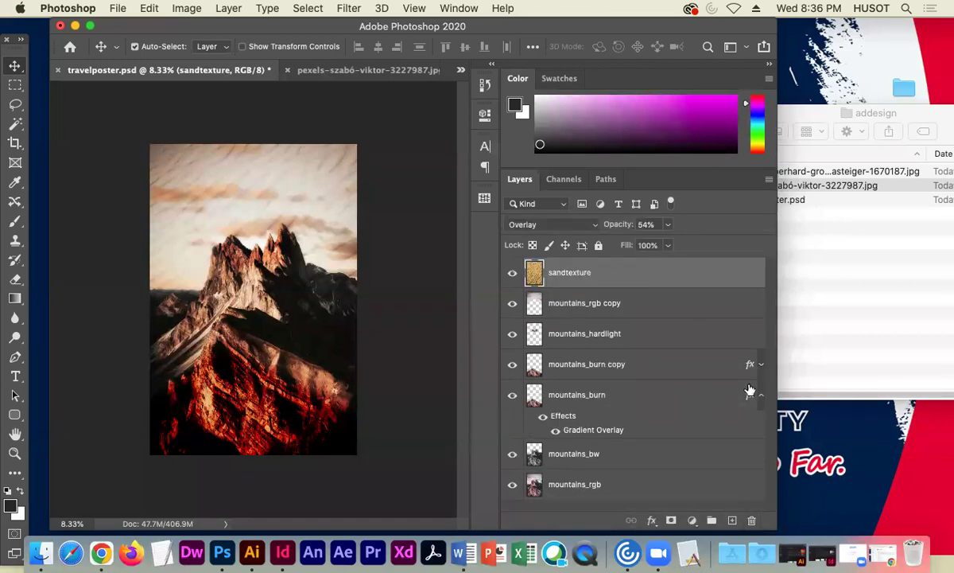
pyautogui.click(512, 273)
pyautogui.click(512, 273)
pyautogui.click(512, 273)
pyautogui.click(512, 274)
pyautogui.click(512, 273)
pyautogui.click(512, 273)
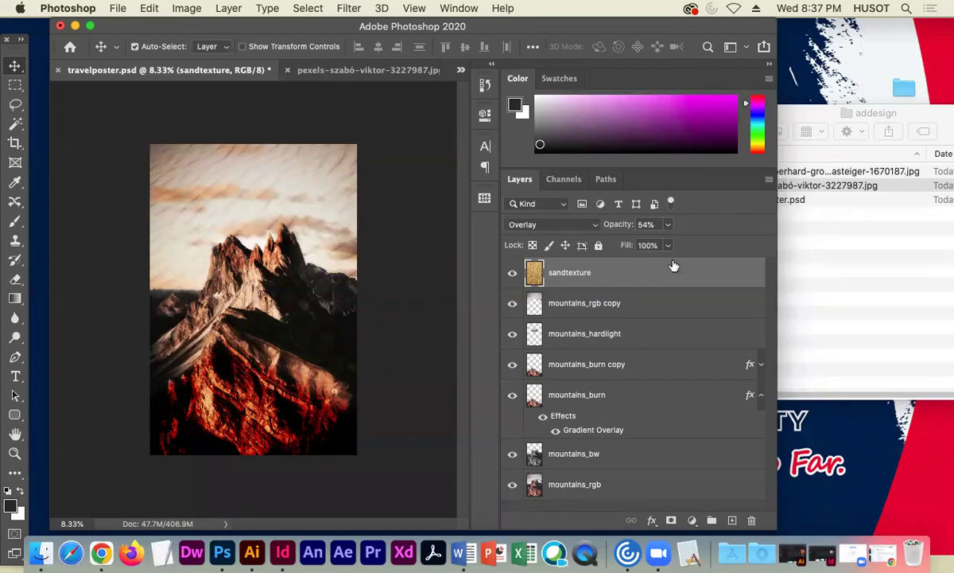
pyautogui.doubleClick(609, 264)
pyautogui.moveTo(136, 44); pyautogui.dragTo(529, 103)
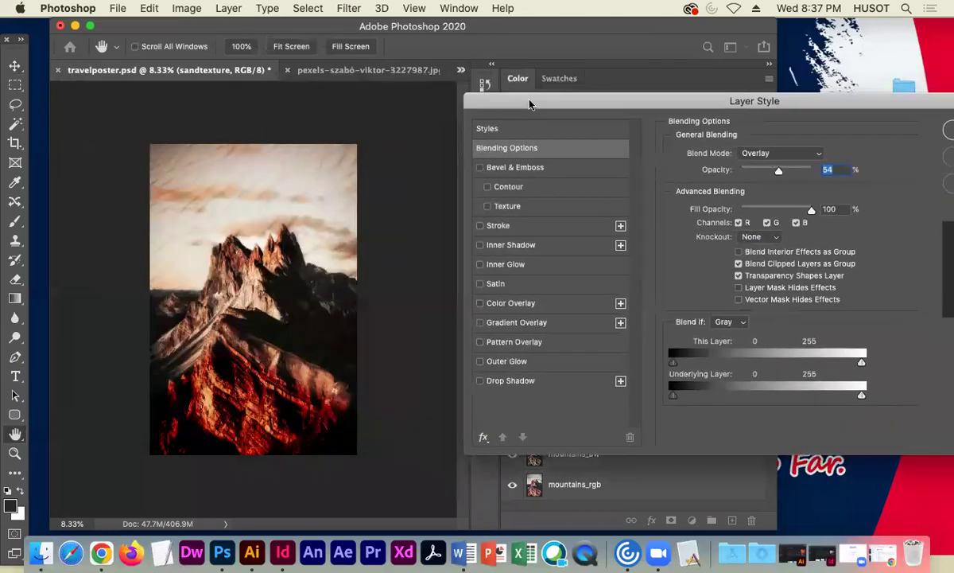
pyautogui.click(535, 324)
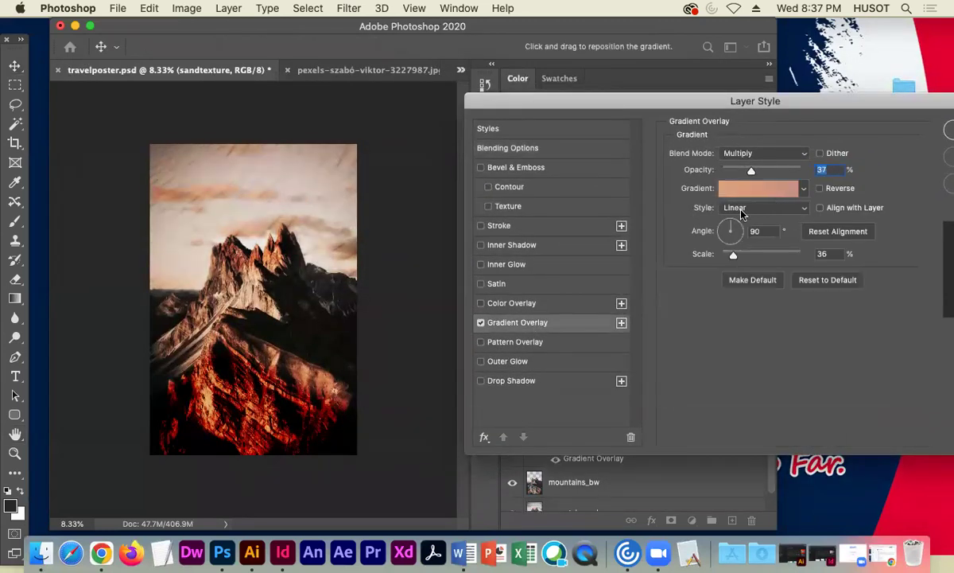
pyautogui.moveTo(756, 172)
pyautogui.mouseDown()
pyautogui.moveTo(808, 172)
pyautogui.moveTo(764, 173)
pyautogui.mouseUp()
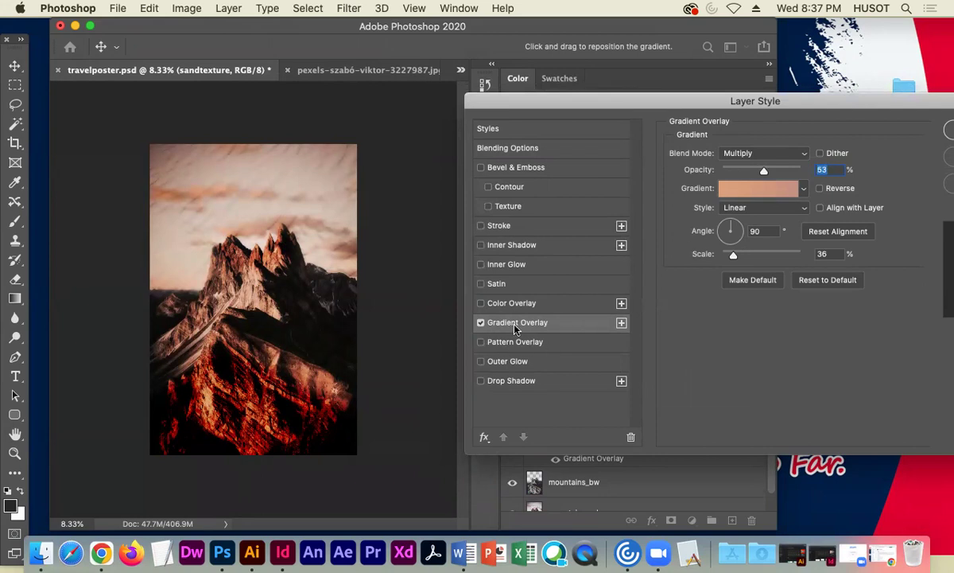
pyautogui.click(757, 188)
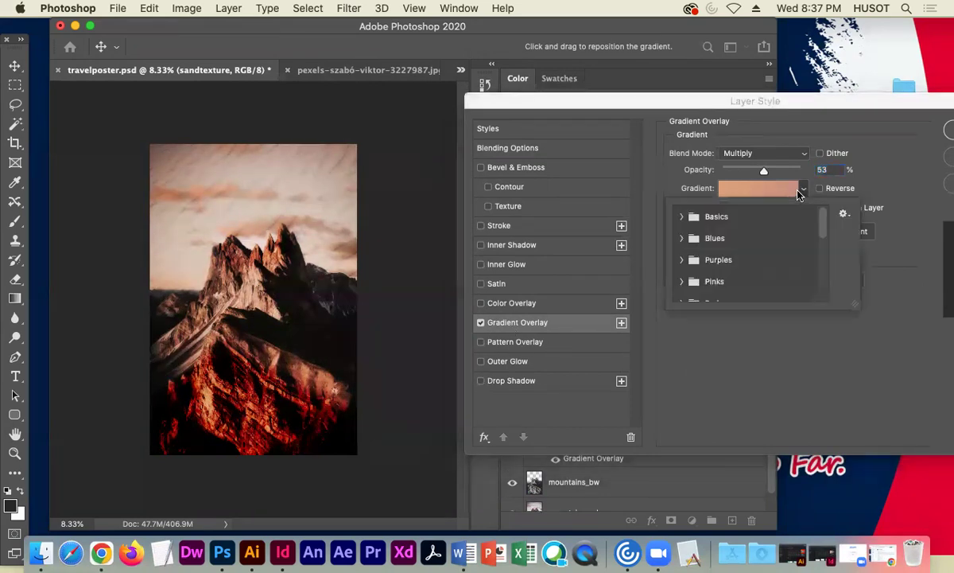
pyautogui.click(691, 221)
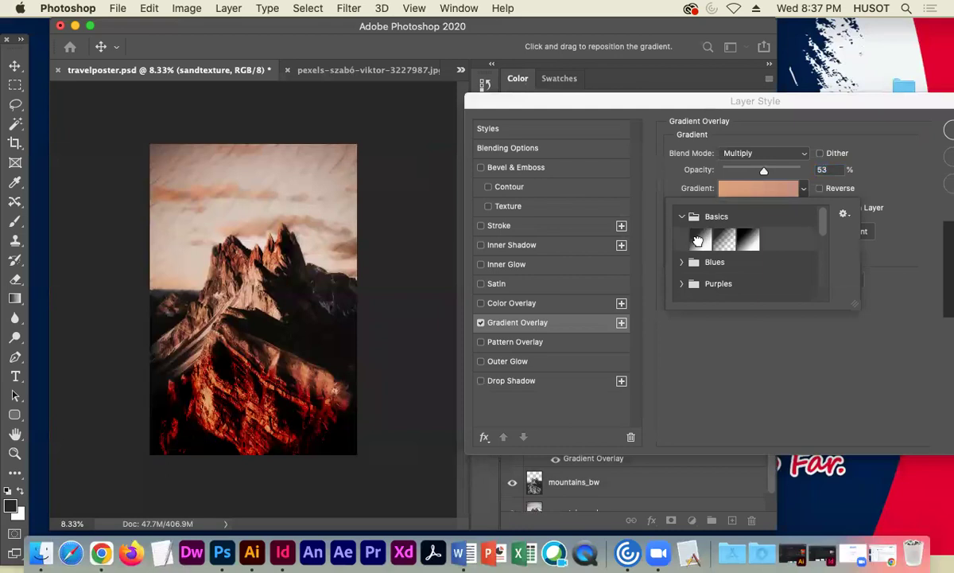
pyautogui.click(698, 240)
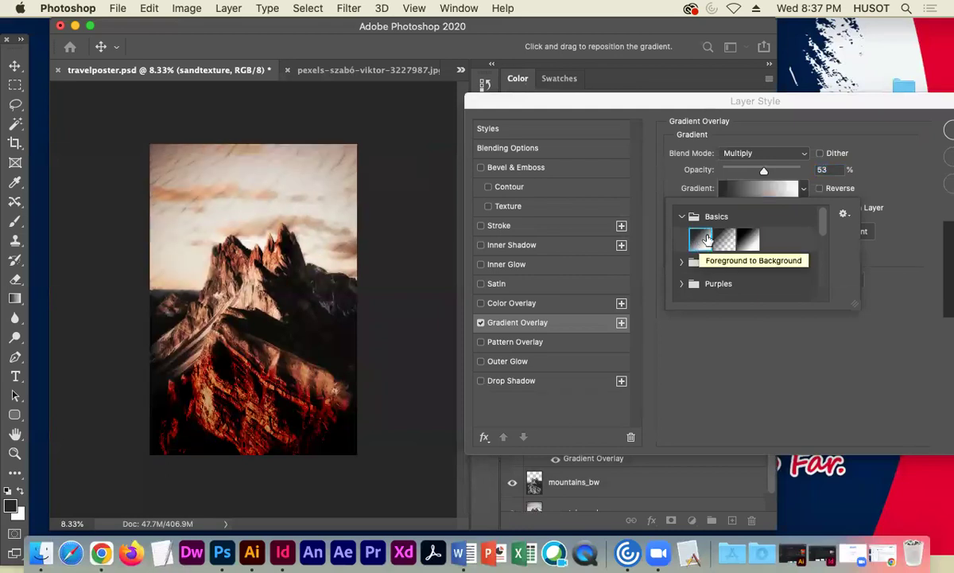
pyautogui.moveTo(913, 113); pyautogui.dragTo(805, 122)
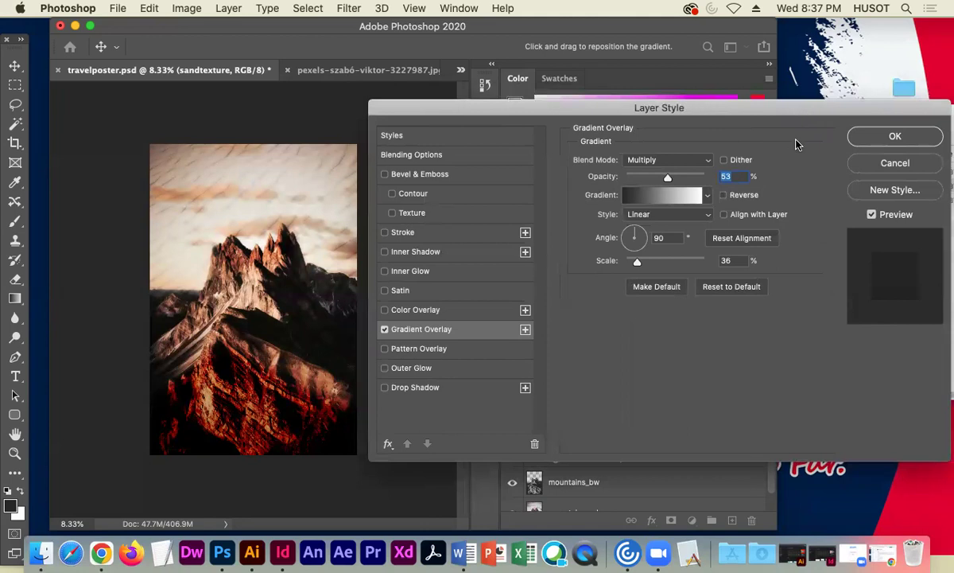
pyautogui.click(875, 165)
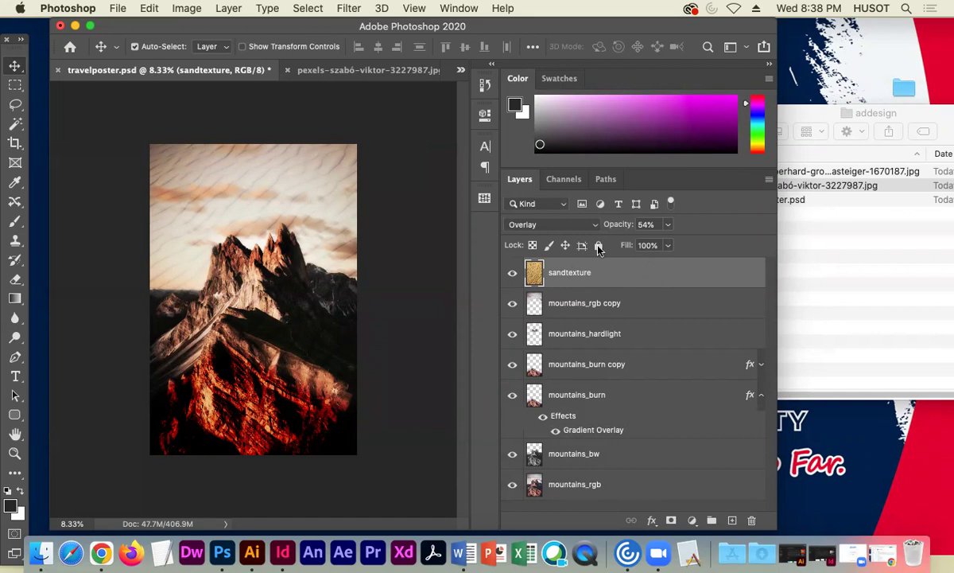
pyautogui.moveTo(619, 22); pyautogui.dragTo(642, 23)
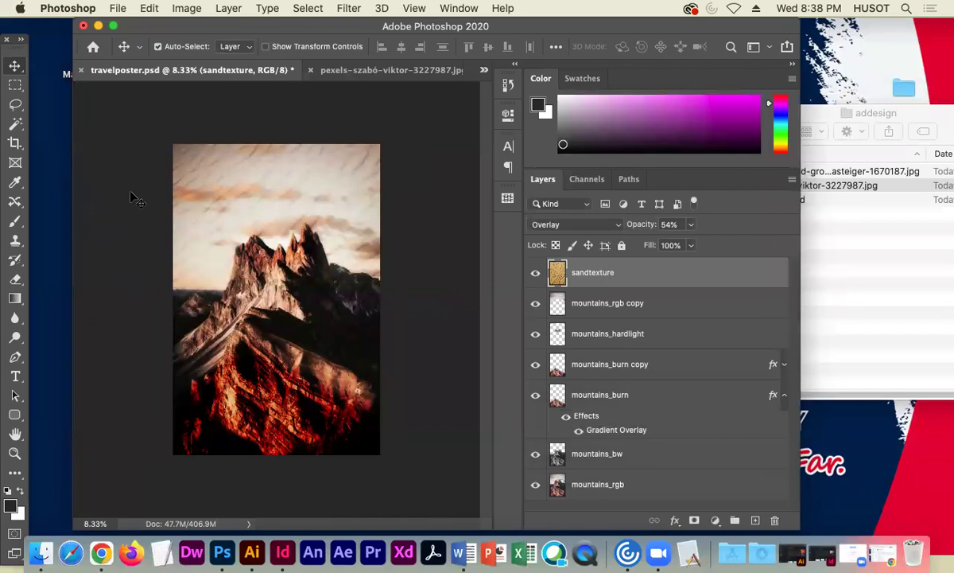
pyautogui.moveTo(199, 27); pyautogui.dragTo(163, 26)
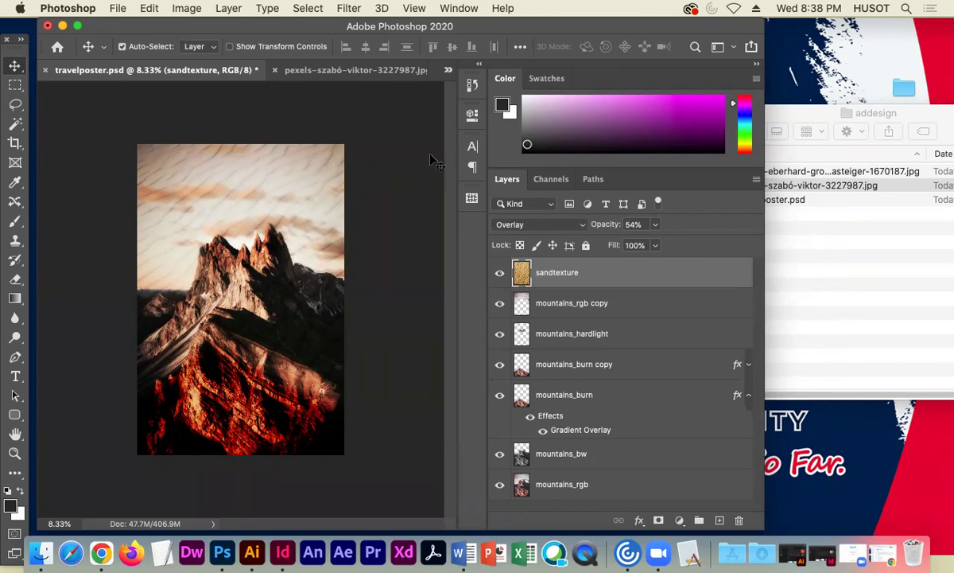
# - Try to add the text NEVADA over the sky in 18.93 pt Myriad Pro Regular with the Horizontal Type tool
pyautogui.click(472, 147)
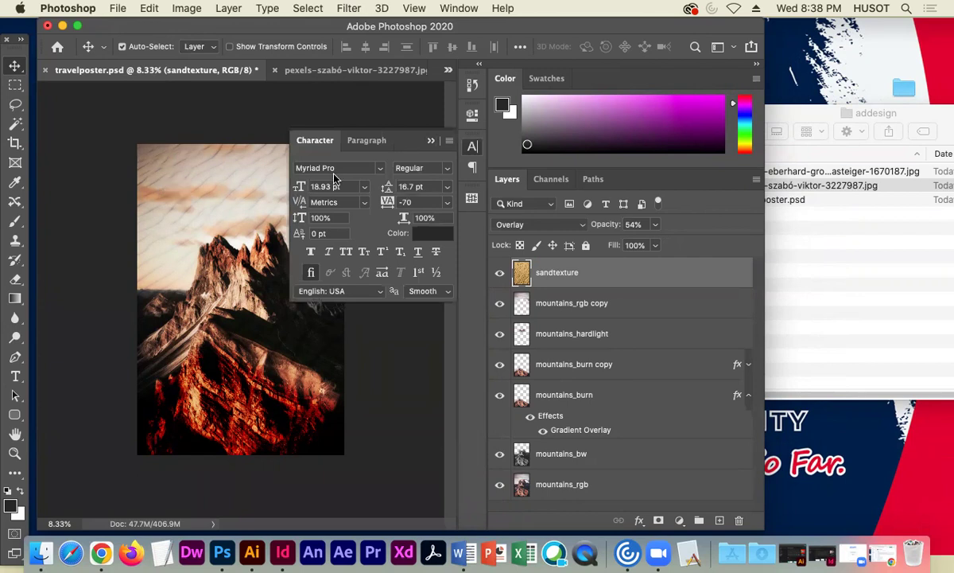
pyautogui.click(15, 374)
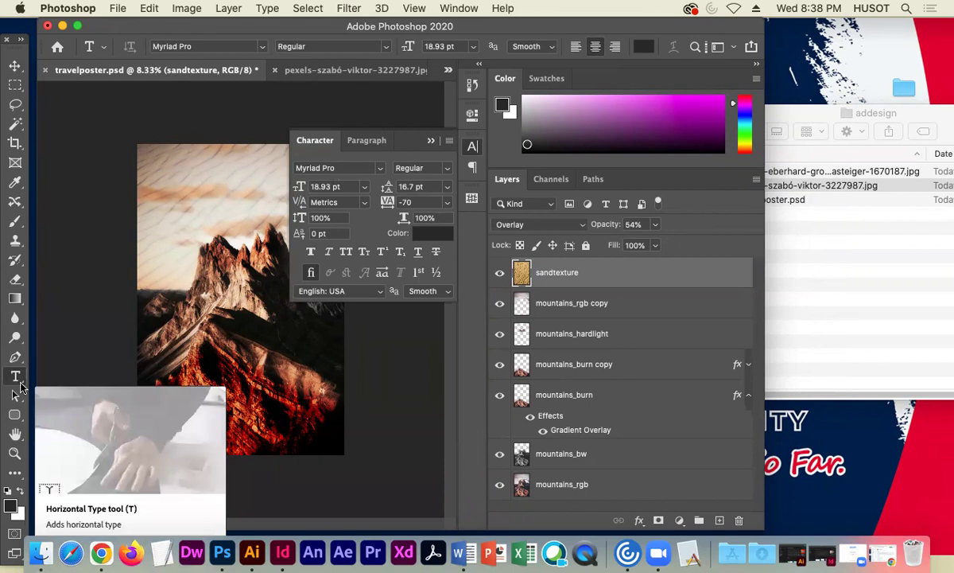
pyautogui.click(159, 177)
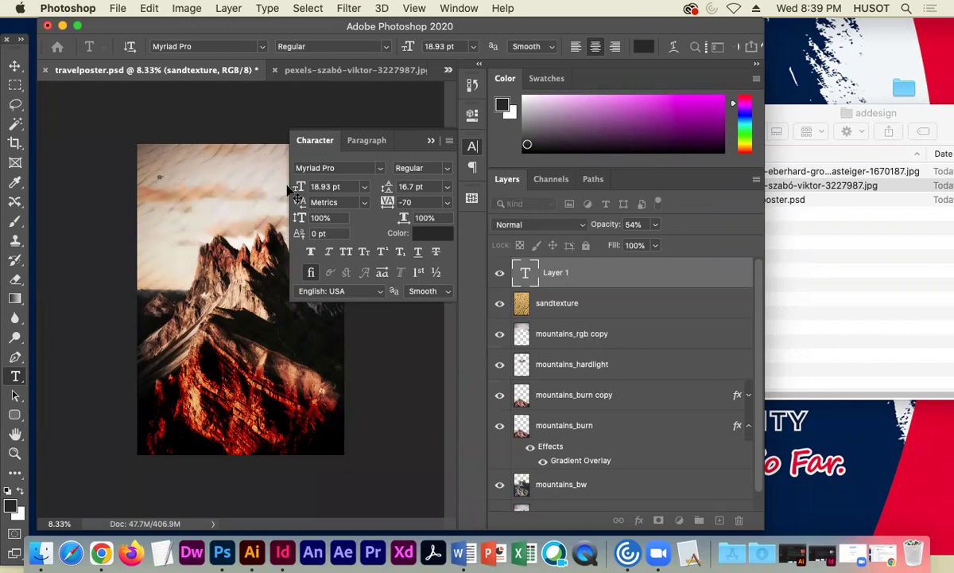
pyautogui.press('super+equal')
pyautogui.press('super+equal')
pyautogui.press('super+equal')
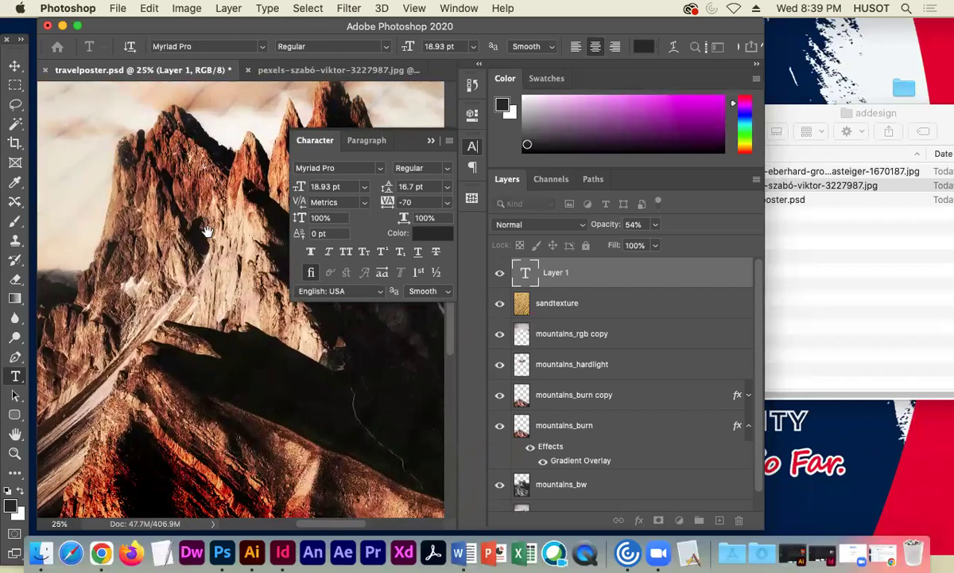
pyautogui.click(134, 155)
pyautogui.moveTo(112, 164); pyautogui.dragTo(119, 358)
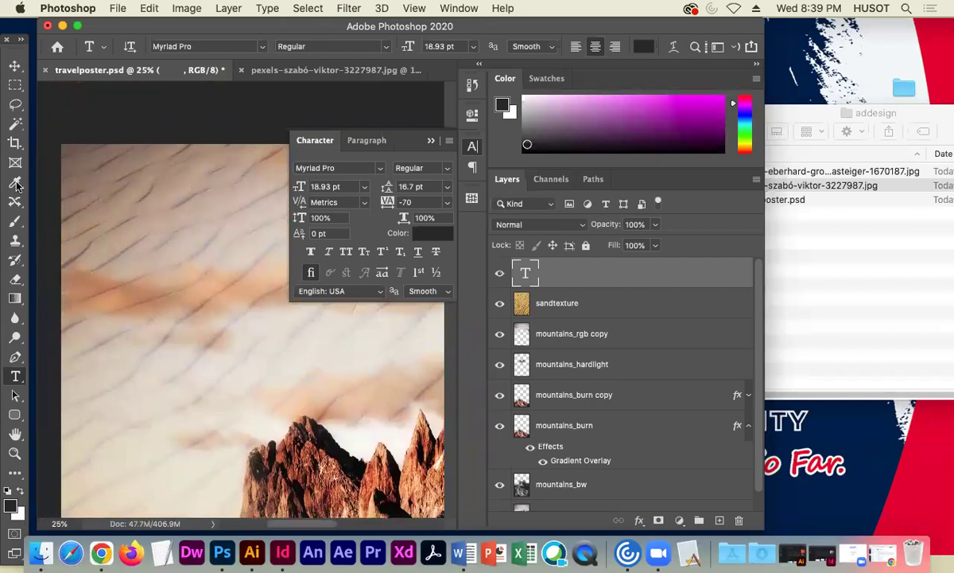
pyautogui.click(103, 238)
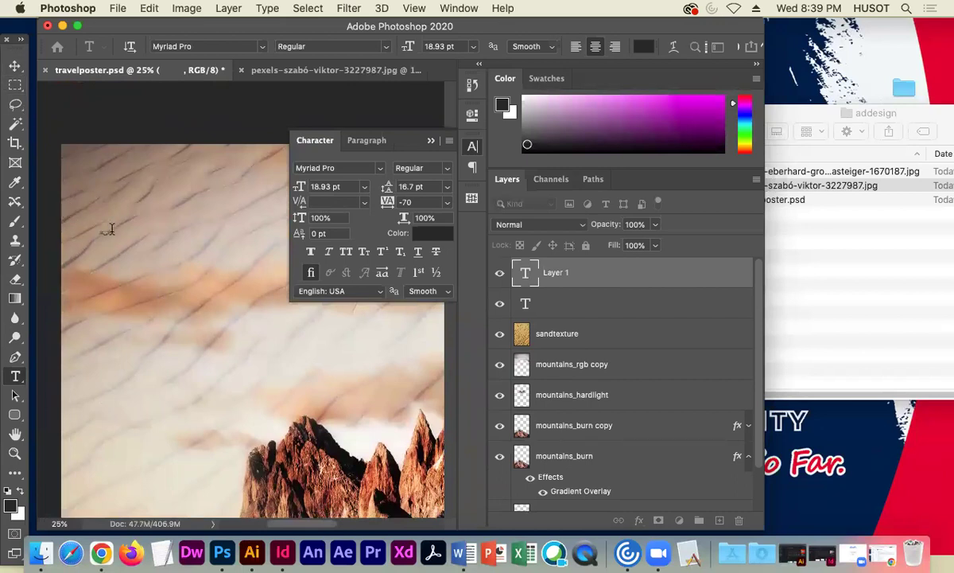
pyautogui.click(15, 66)
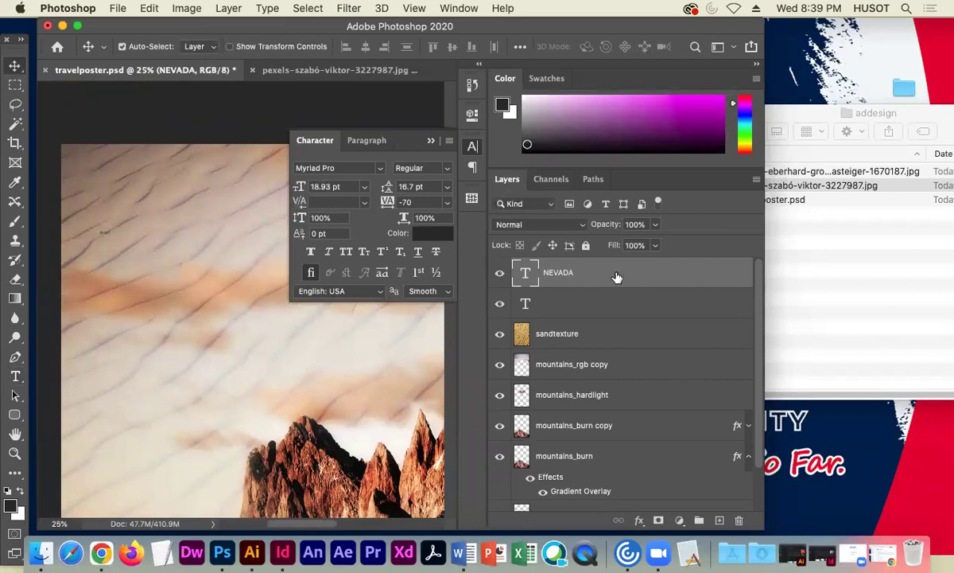
# - Delete the tiny NEVADA text layer and the blank text layer beneath it
pyautogui.click(737, 521)
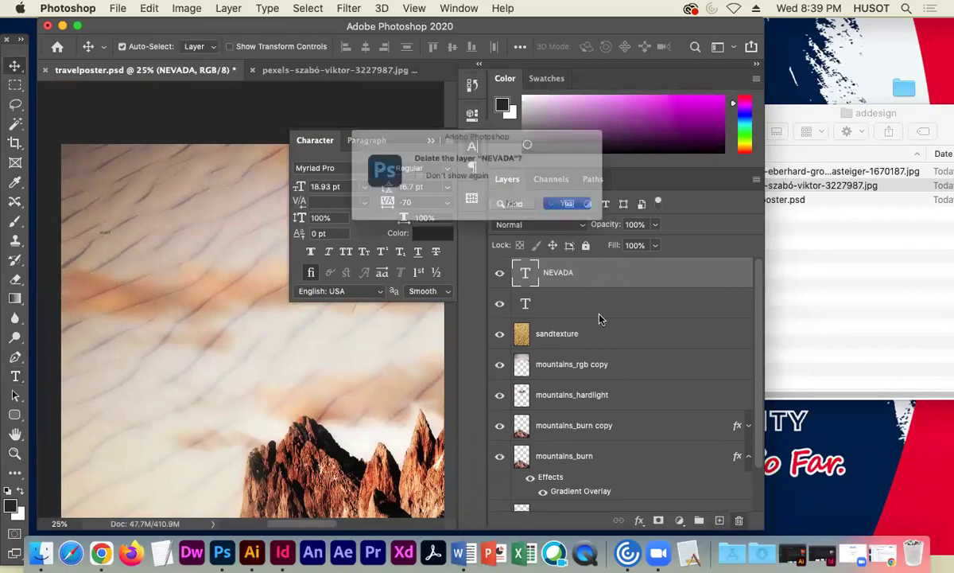
pyautogui.click(588, 210)
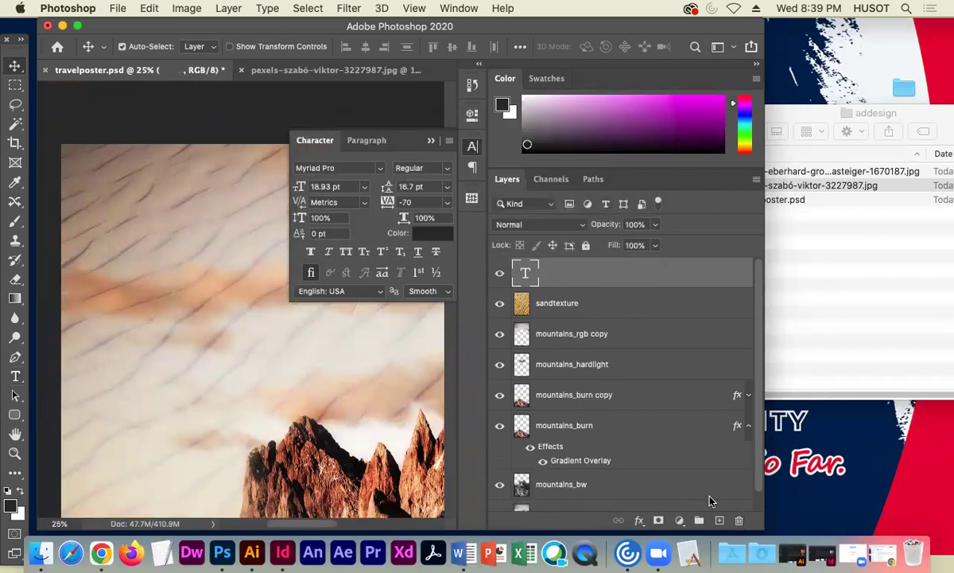
pyautogui.click(737, 521)
pyautogui.click(590, 211)
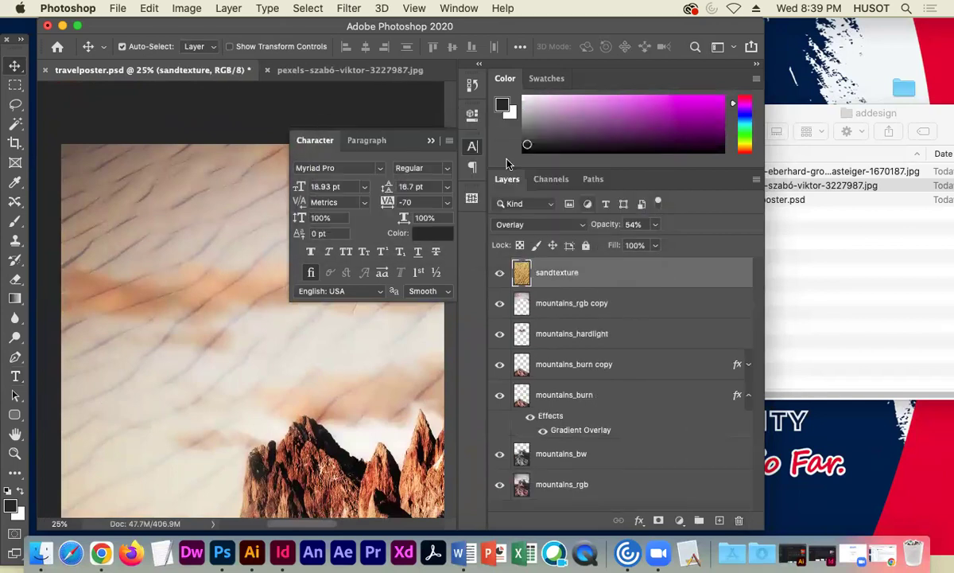
pyautogui.click(429, 142)
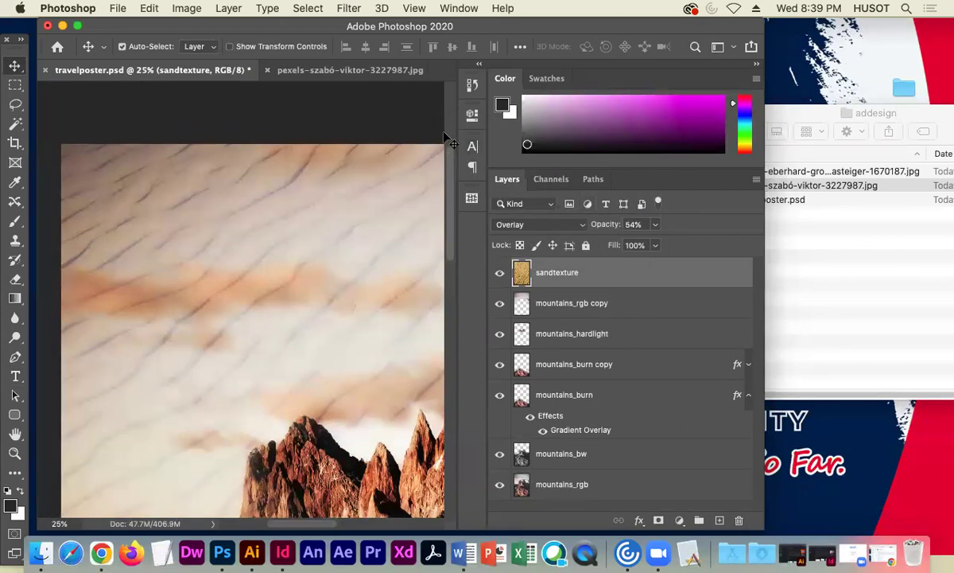
# - Add the horizontal text NEVADA in 72 pt Myriad Pro over the sky near the poster's upper-left corner
pyautogui.click(459, 8)
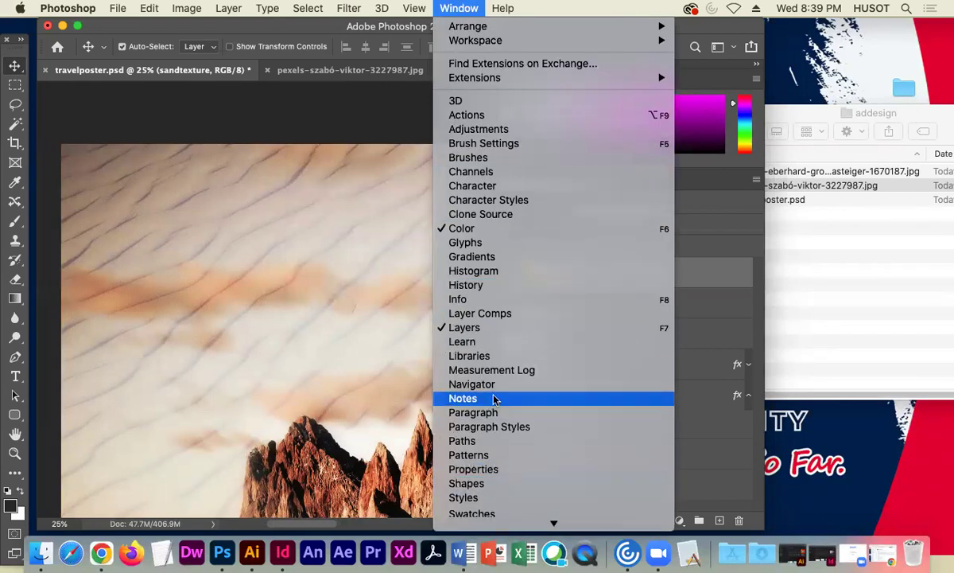
pyautogui.click(508, 187)
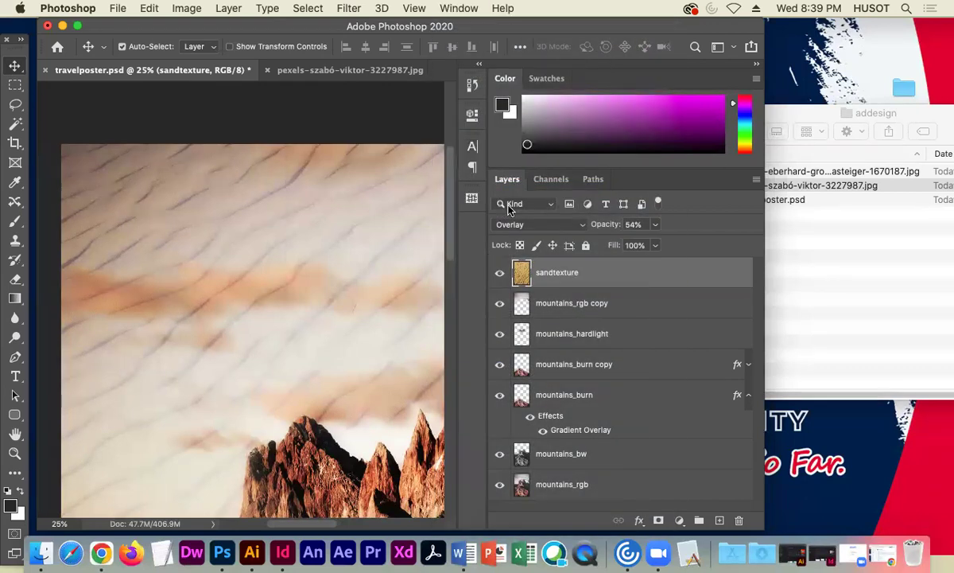
pyautogui.click(361, 189)
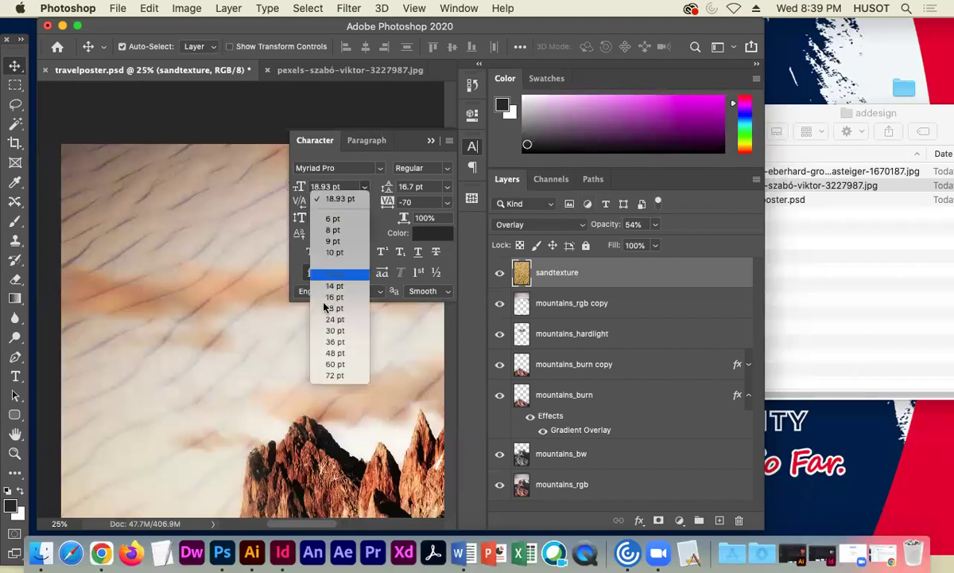
pyautogui.click(334, 362)
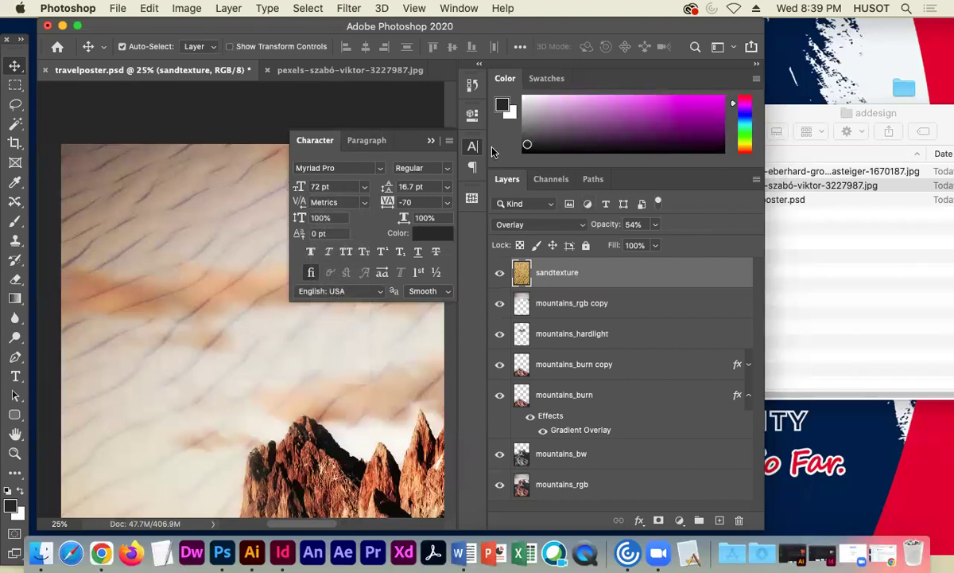
pyautogui.click(431, 140)
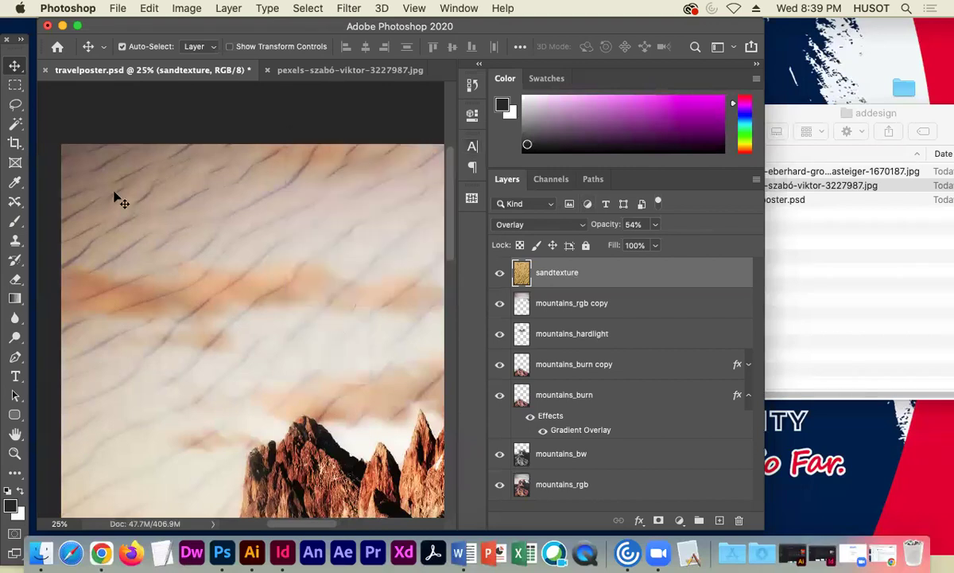
pyautogui.click(15, 375)
pyautogui.click(104, 247)
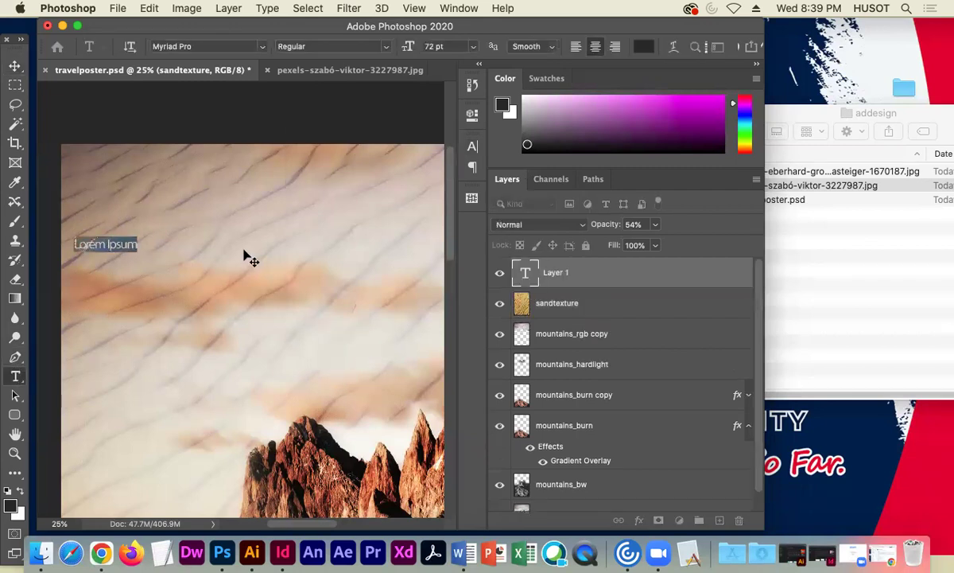
pyautogui.write('NEVADA')
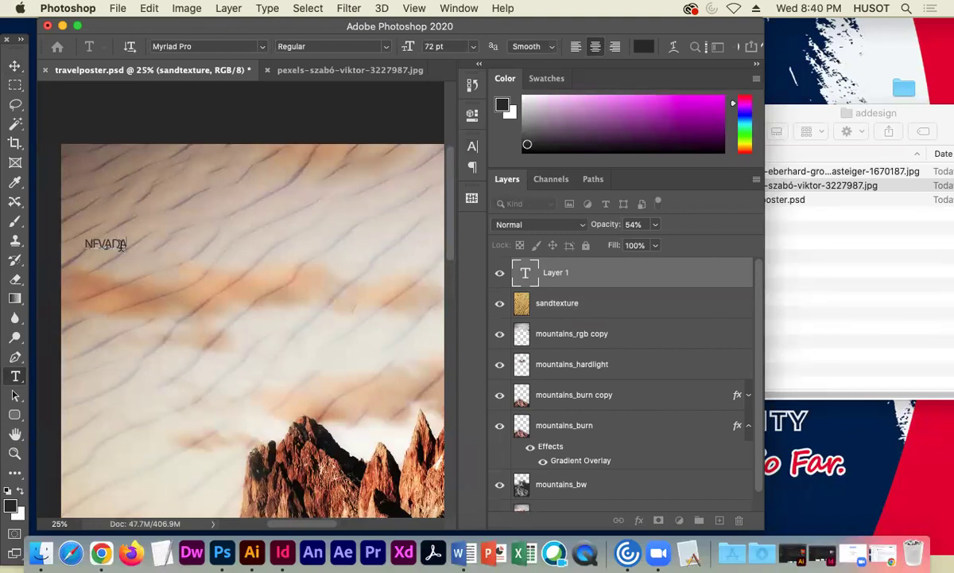
# - Enlarge the NEVADA text to 500 pt and set its font style to Bold
pyautogui.moveTo(124, 245); pyautogui.dragTo(79, 237)
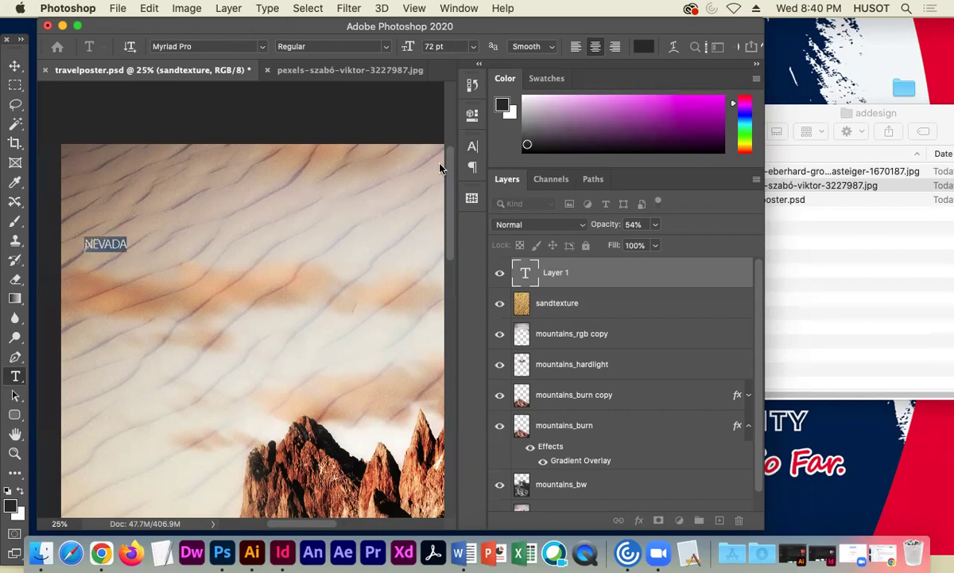
pyautogui.click(470, 147)
pyautogui.click(316, 187)
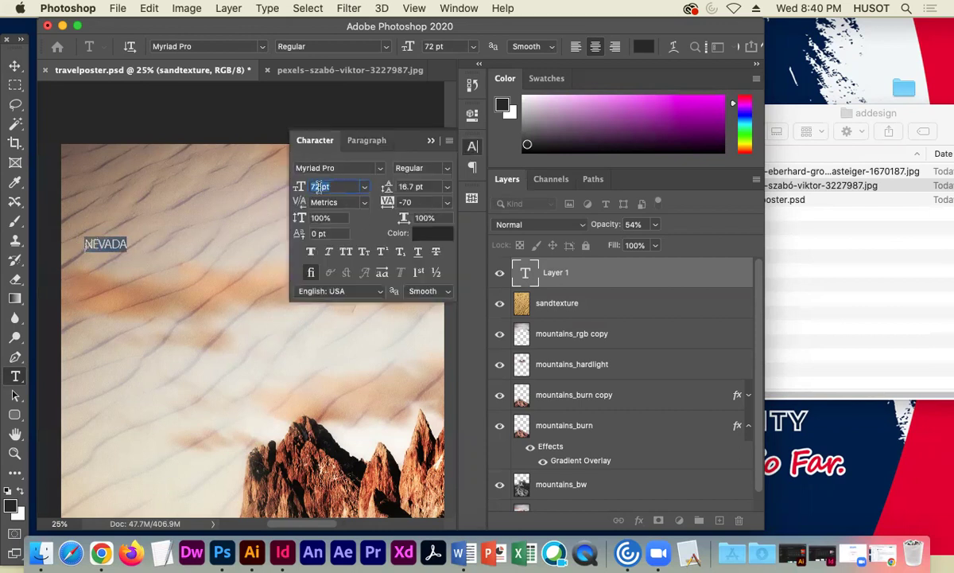
pyautogui.write('300')
pyautogui.press('Return')
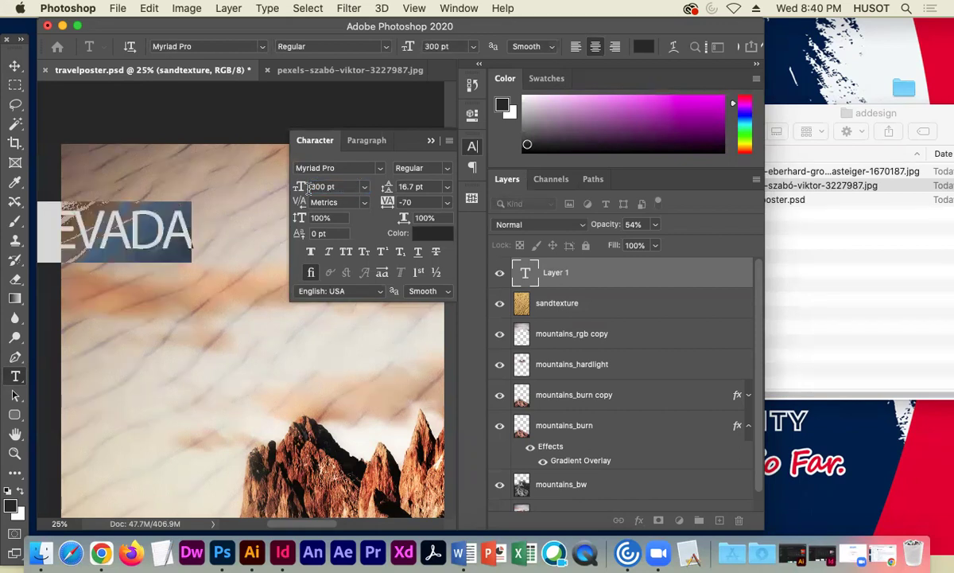
pyautogui.click(315, 186)
pyautogui.press('Return')
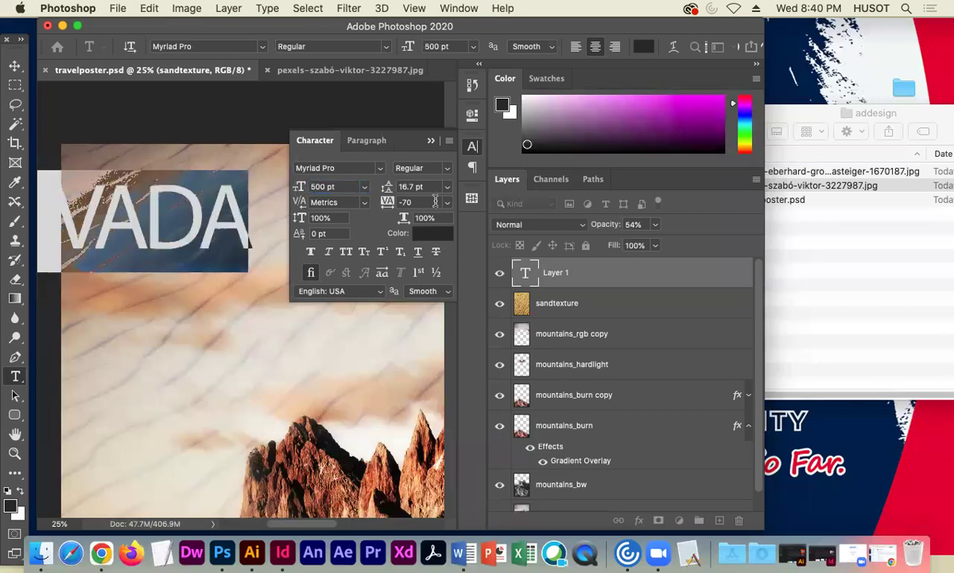
pyautogui.click(421, 168)
pyautogui.click(430, 250)
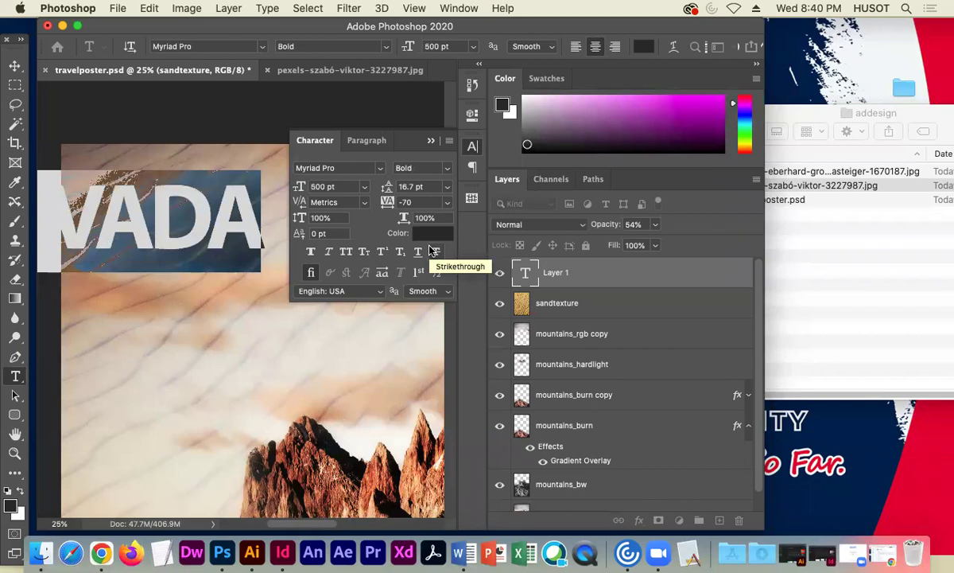
pyautogui.click(430, 142)
# - Move the NEVADA title fully onto the poster, into the sky above the mountain peaks
pyautogui.click(15, 65)
pyautogui.moveTo(90, 203); pyautogui.dragTo(256, 252)
pyautogui.press('super+minus')
pyautogui.press('super+minus')
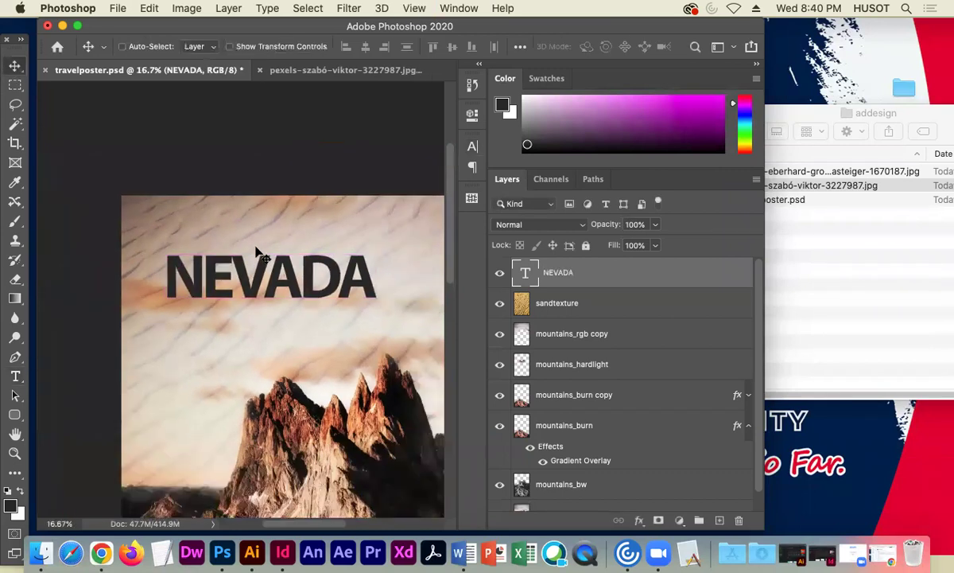
pyautogui.moveTo(316, 295)
pyautogui.mouseDown()
pyautogui.moveTo(379, 244)
pyautogui.moveTo(286, 333)
pyautogui.moveTo(338, 278)
pyautogui.moveTo(324, 272)
pyautogui.moveTo(313, 285)
pyautogui.moveTo(321, 278)
pyautogui.mouseUp()
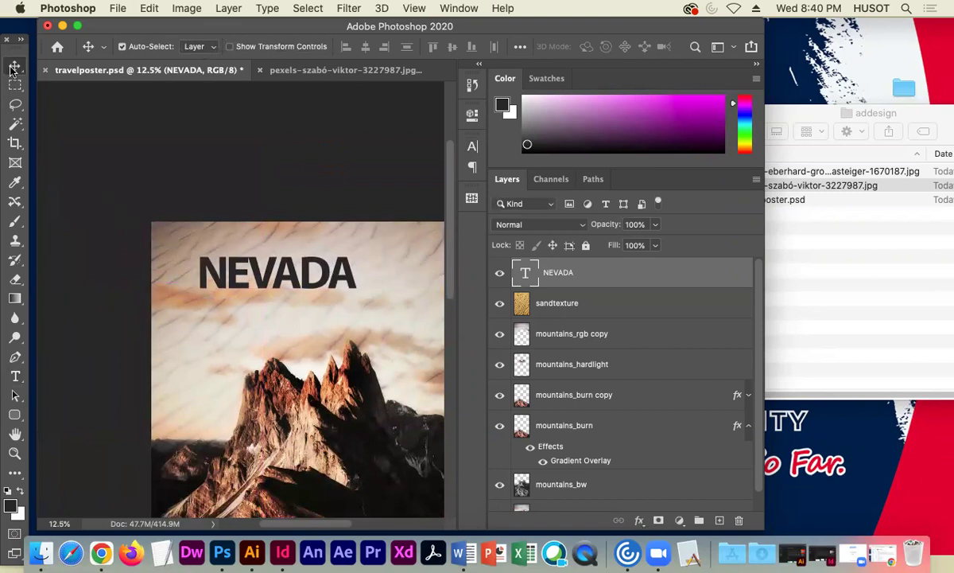
# - Show the transform controls, scale the NEVADA title to about 169% and position it across the sky above the peaks
pyautogui.moveTo(268, 293); pyautogui.dragTo(308, 302)
pyautogui.click(264, 47)
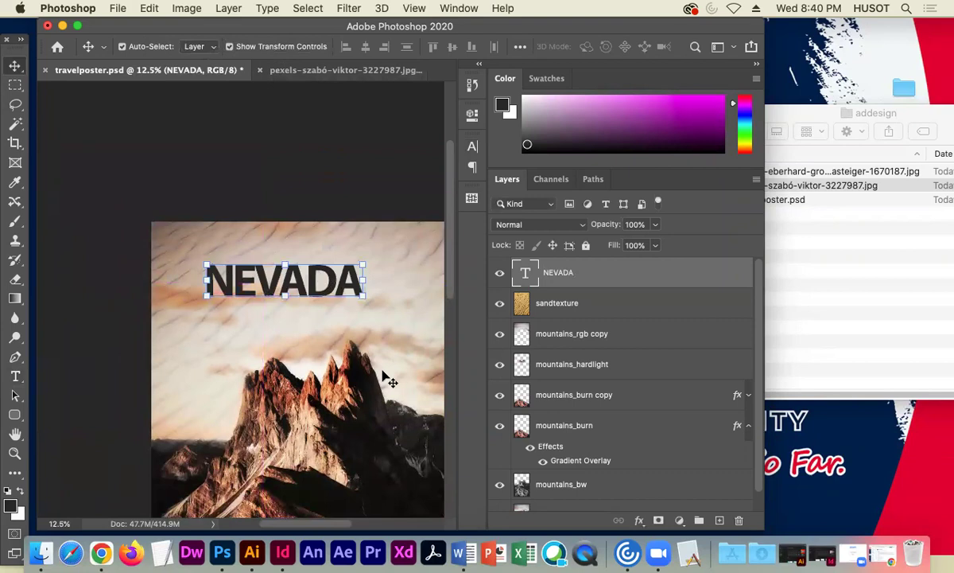
pyautogui.click(363, 297)
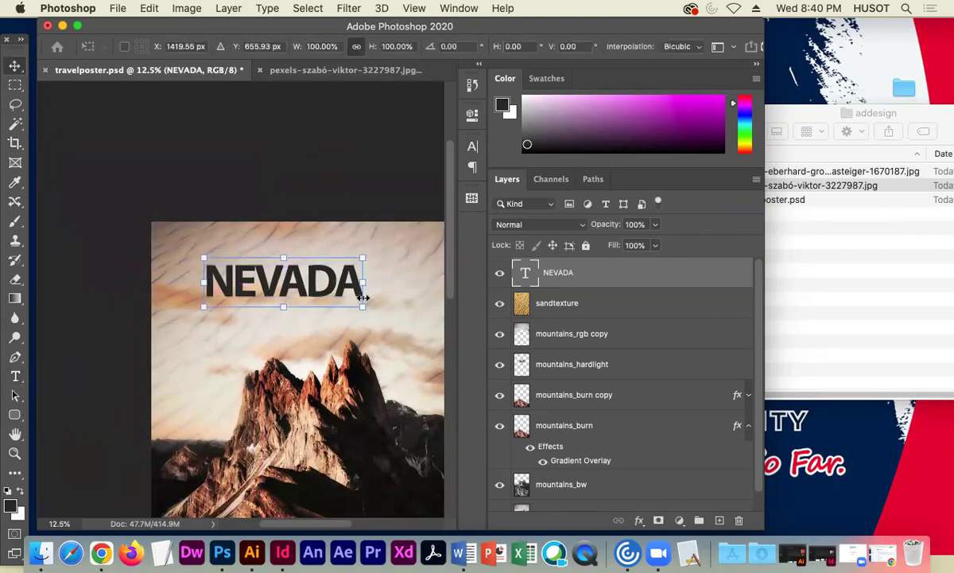
pyautogui.moveTo(363, 297); pyautogui.dragTo(421, 333)
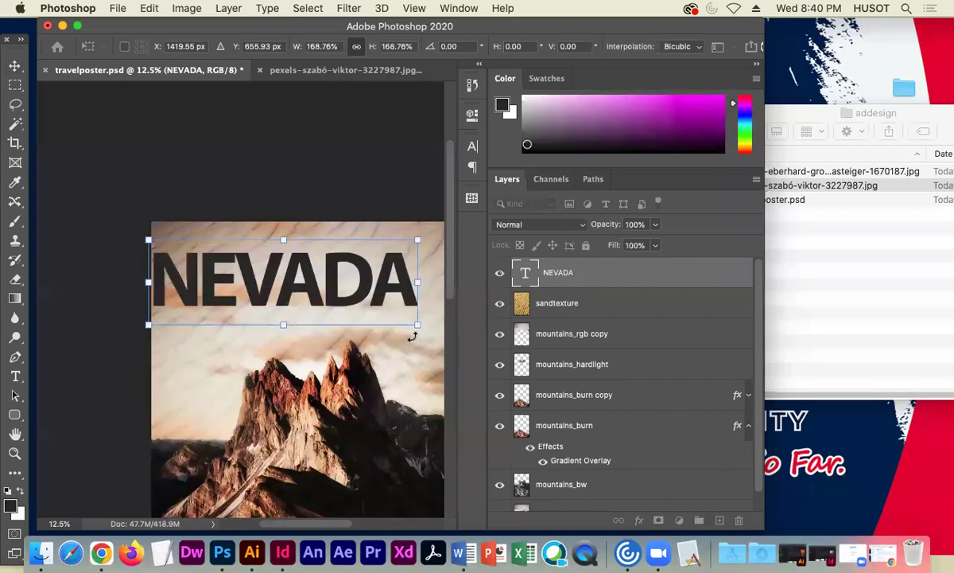
pyautogui.moveTo(283, 263); pyautogui.dragTo(306, 287)
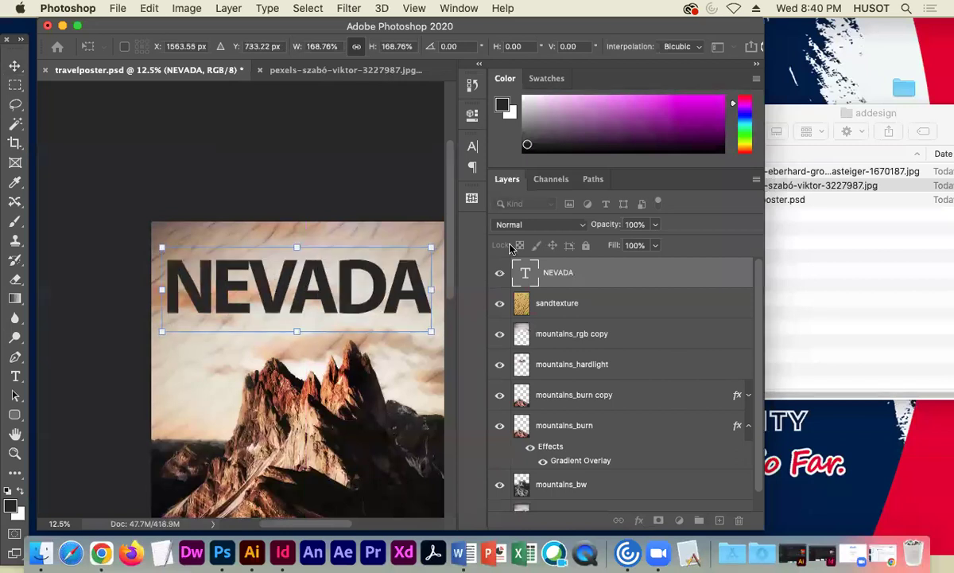
pyautogui.click(473, 148)
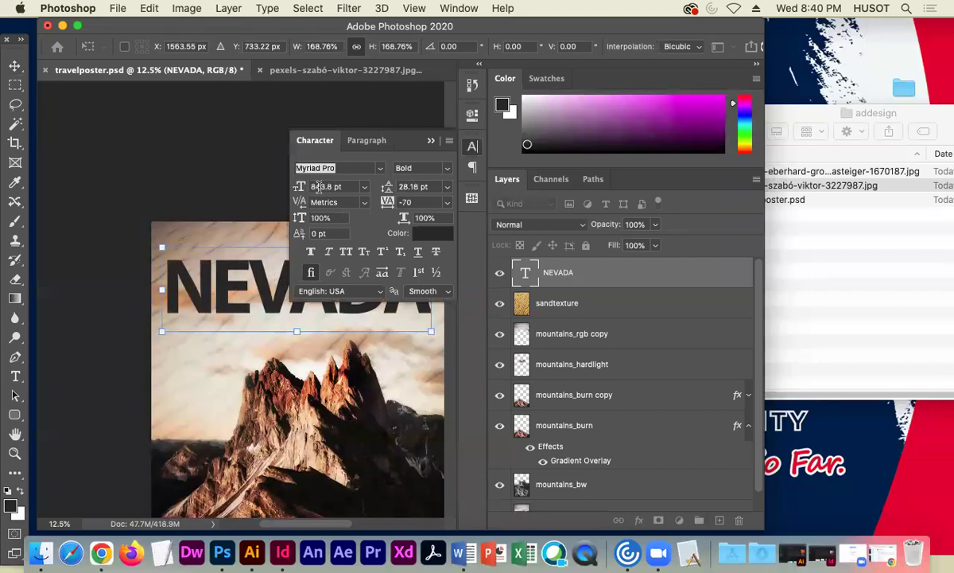
pyautogui.click(14, 64)
pyautogui.click(431, 140)
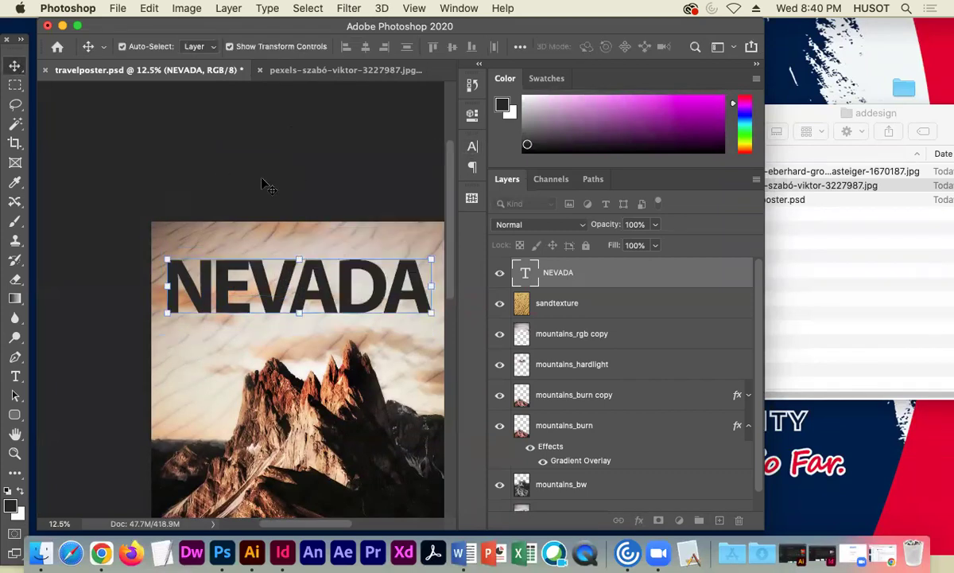
pyautogui.moveTo(265, 292); pyautogui.dragTo(268, 286)
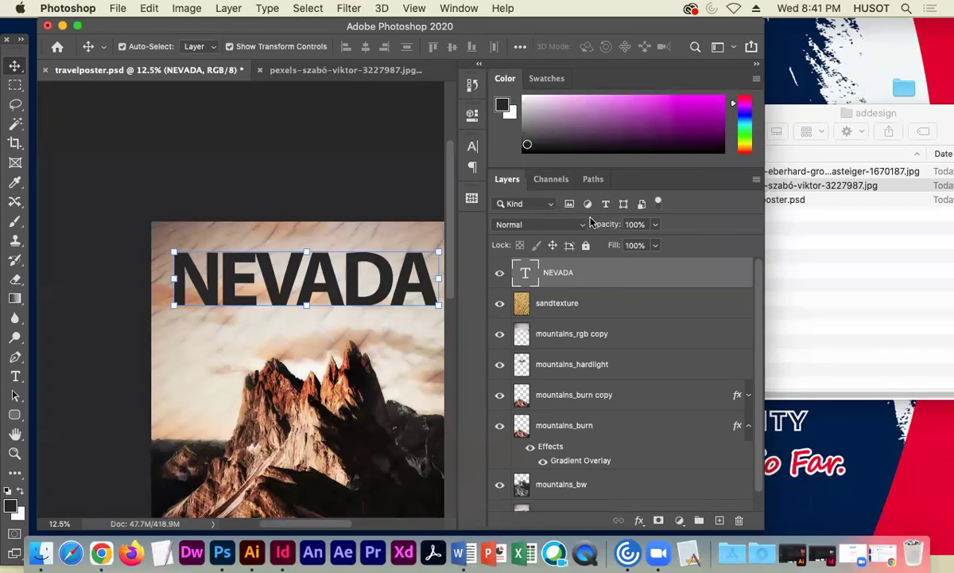
# - Add a Pattern Overlay style to the NEVADA text layer using the sand texture pattern at 100% opacity and scale
pyautogui.scroll(3, 414, 225)
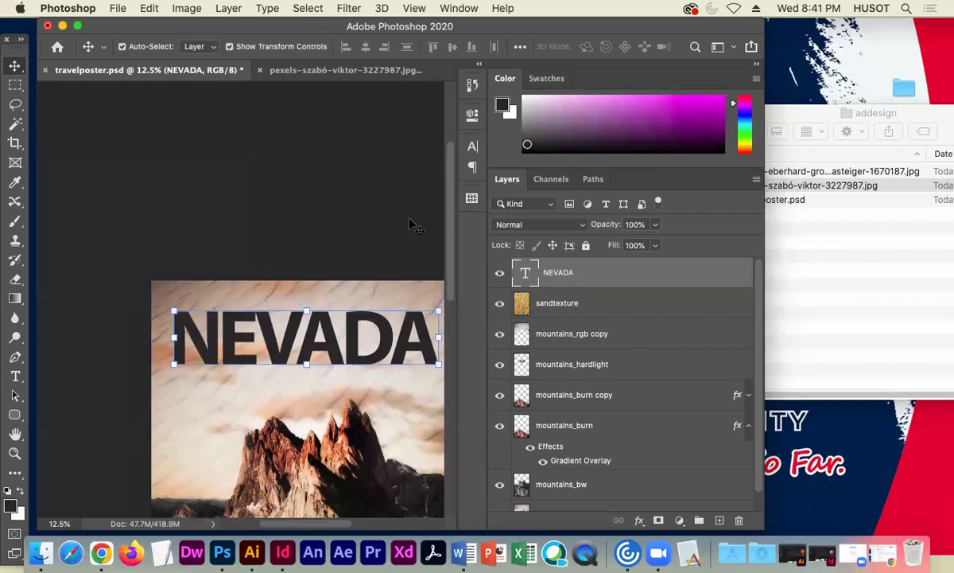
pyautogui.moveTo(292, 527); pyautogui.dragTo(316, 524)
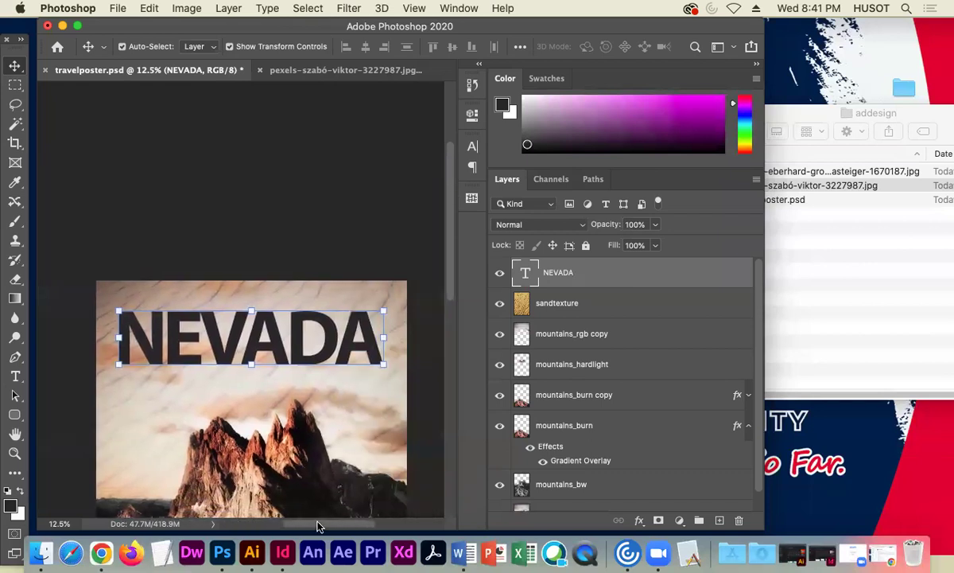
pyautogui.moveTo(447, 261); pyautogui.dragTo(447, 322)
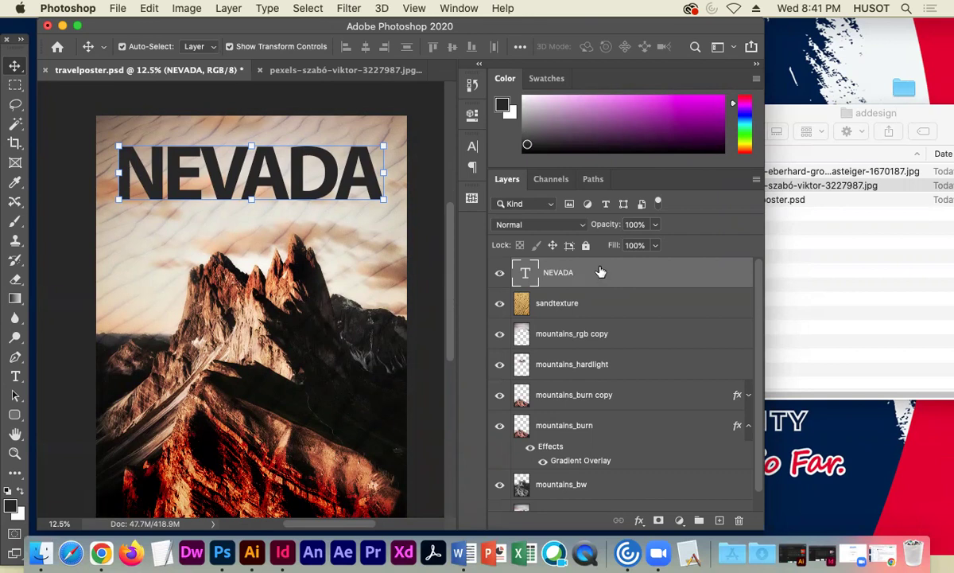
pyautogui.doubleClick(604, 273)
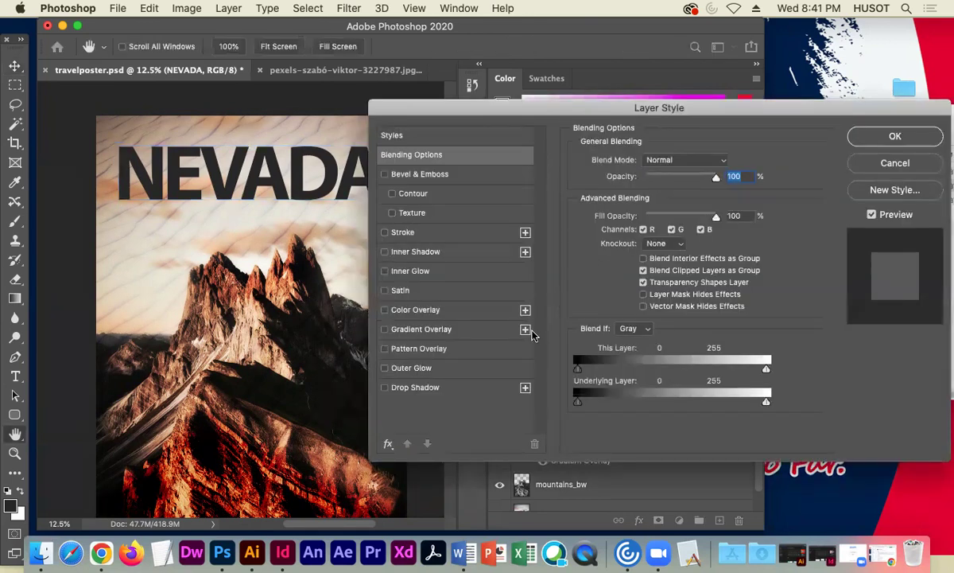
pyautogui.click(442, 349)
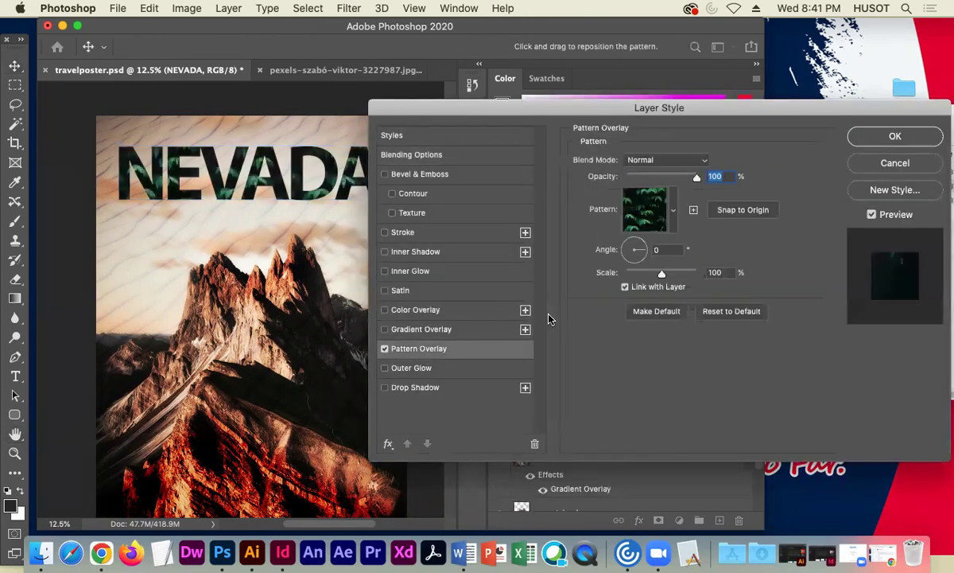
pyautogui.click(673, 210)
pyautogui.click(597, 319)
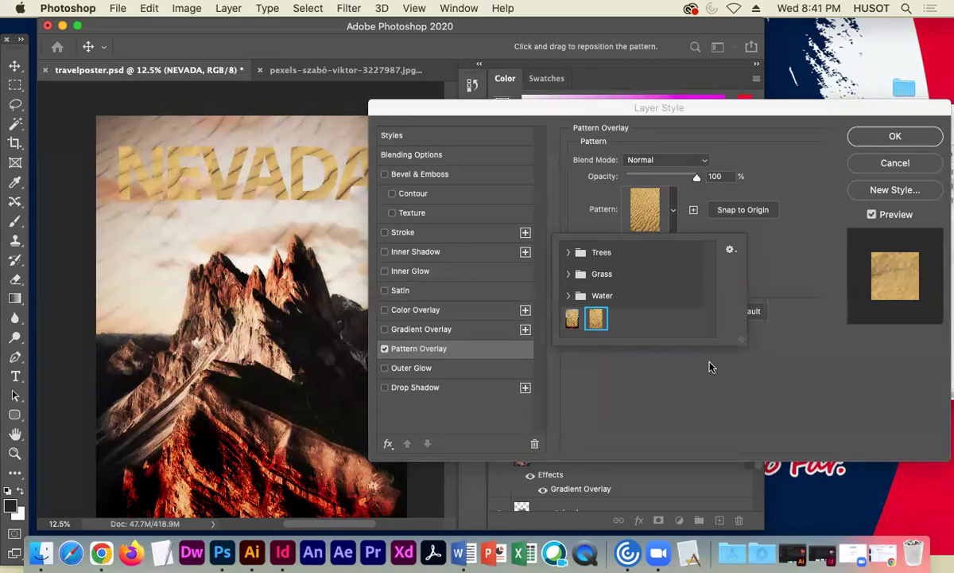
pyautogui.click(657, 398)
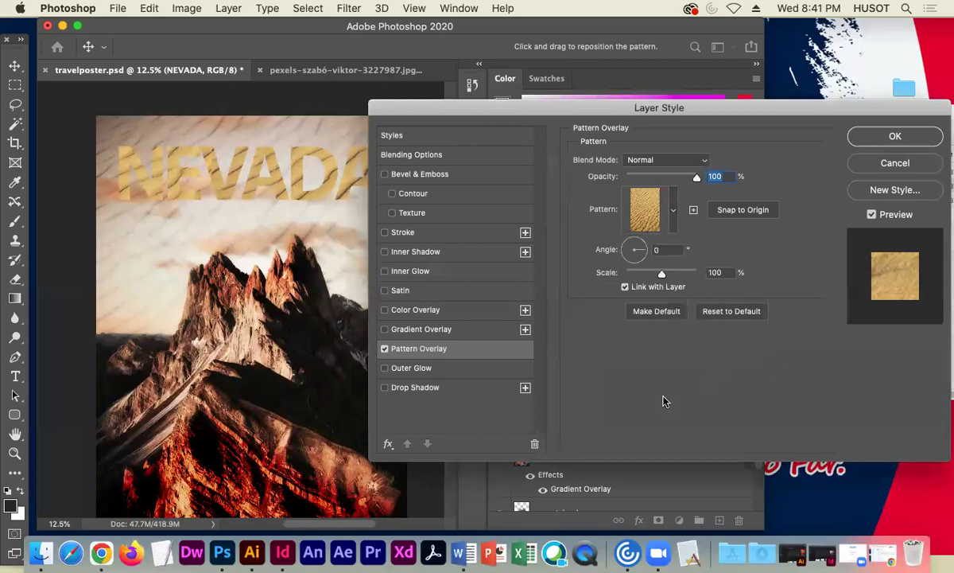
# - Add a smooth Inner Bevel to the NEVADA title with 396% depth, 38 px size and 3 px soften
pyautogui.click(442, 174)
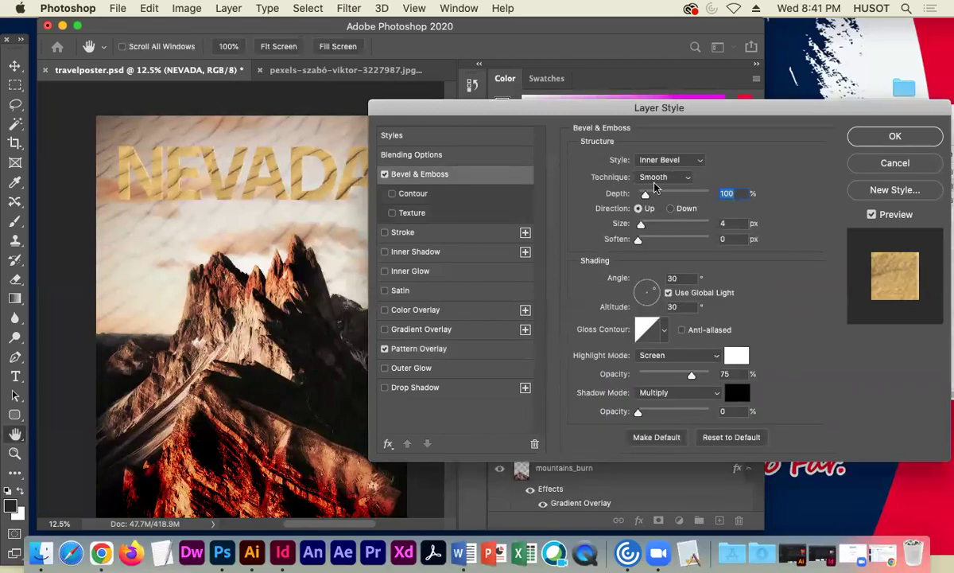
pyautogui.moveTo(644, 195); pyautogui.dragTo(645, 246)
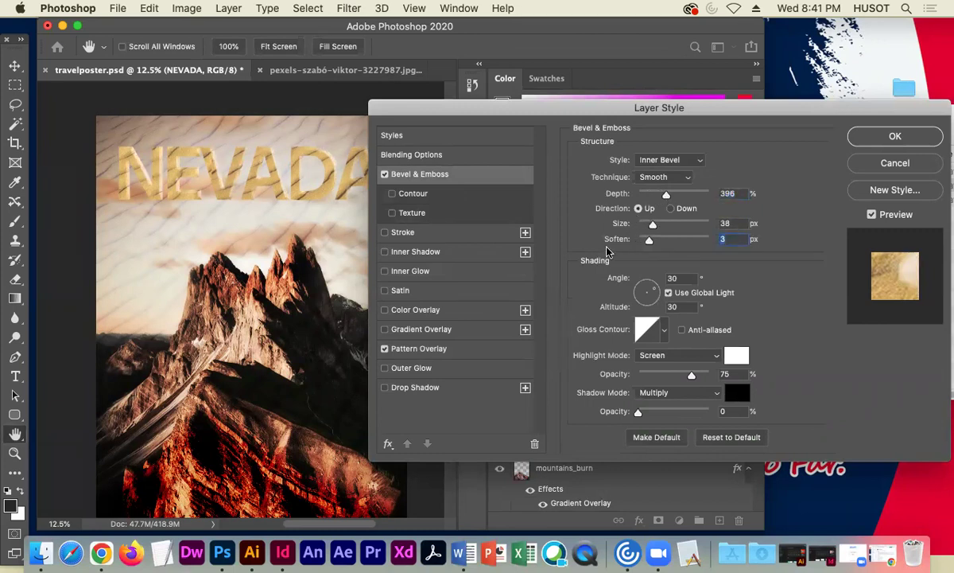
# - Try adding a Texture to the NEVADA bevel with the sand pattern at 24% scale and +100% depth
pyautogui.click(441, 214)
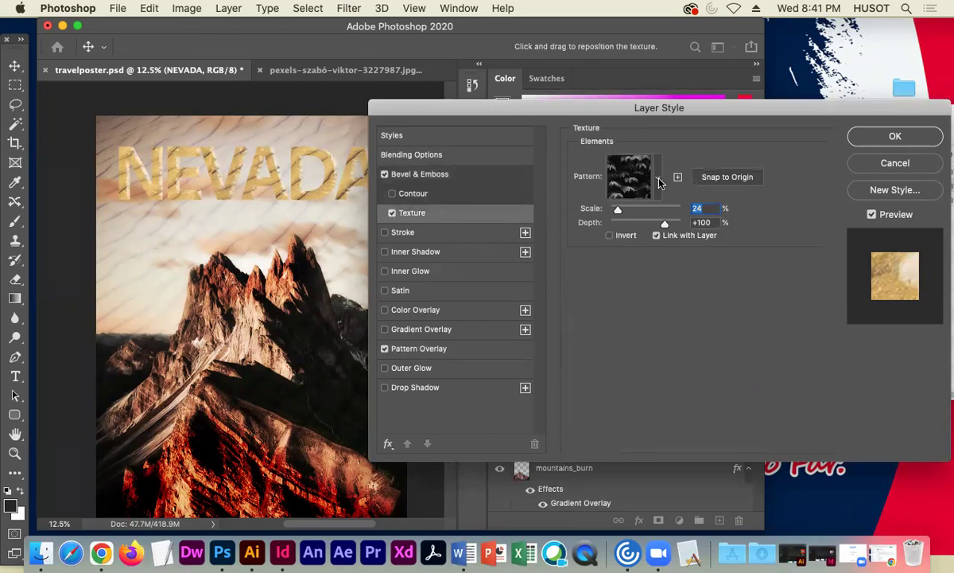
pyautogui.click(658, 181)
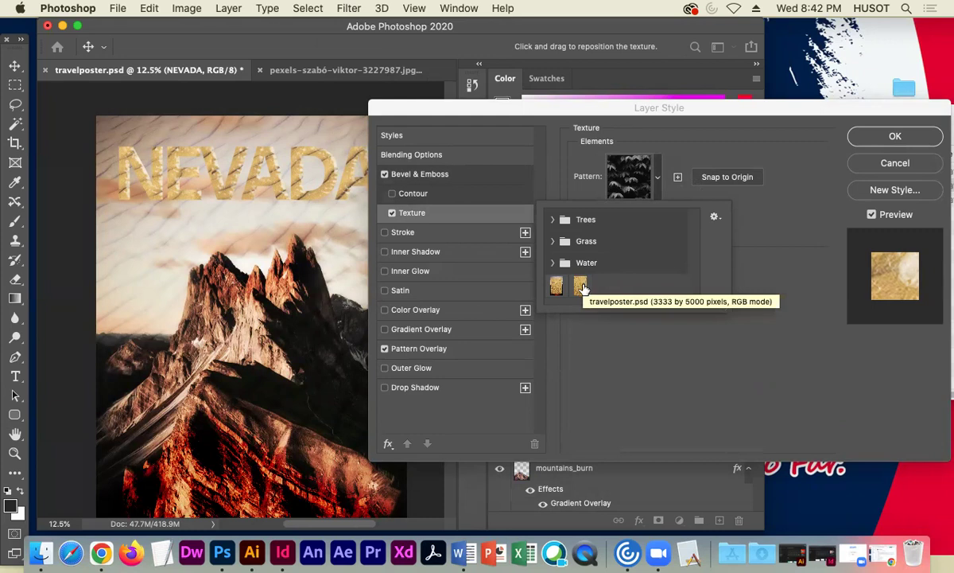
pyautogui.click(582, 287)
pyautogui.click(724, 199)
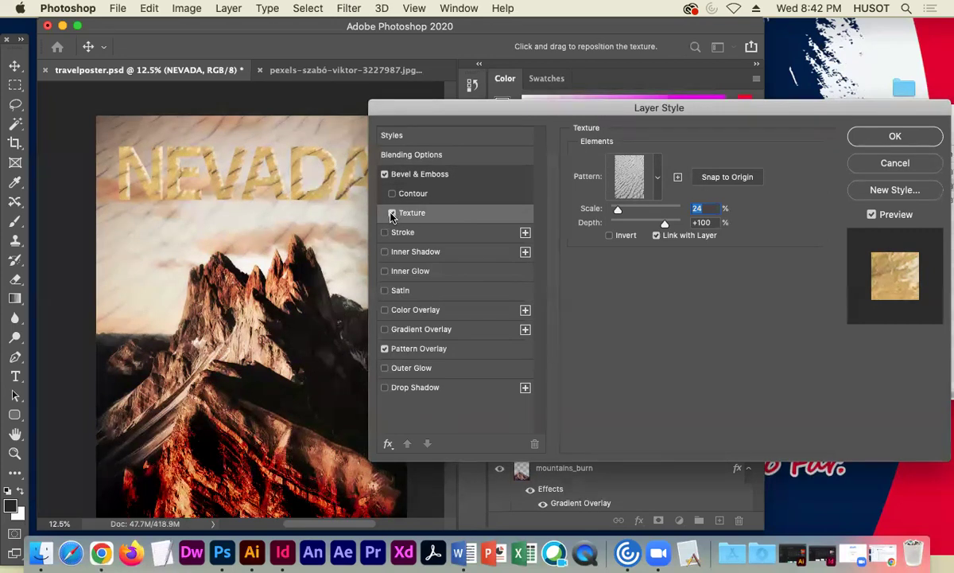
# - Compare the NEVADA title with and without its Texture and Pattern Overlay, leaving only the Pattern Overlay and bevel enabled
pyautogui.click(391, 213)
pyautogui.click(411, 354)
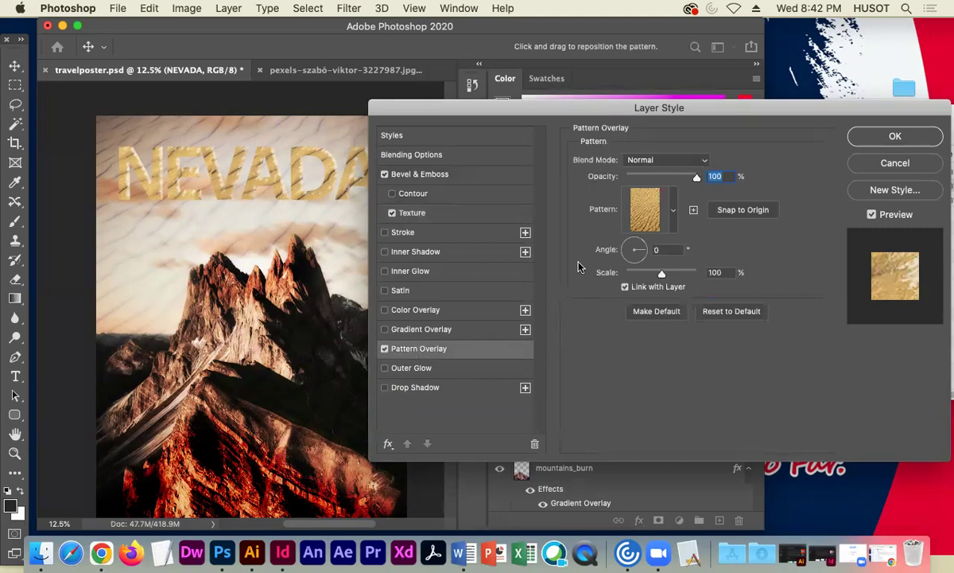
pyautogui.click(426, 215)
pyautogui.click(383, 347)
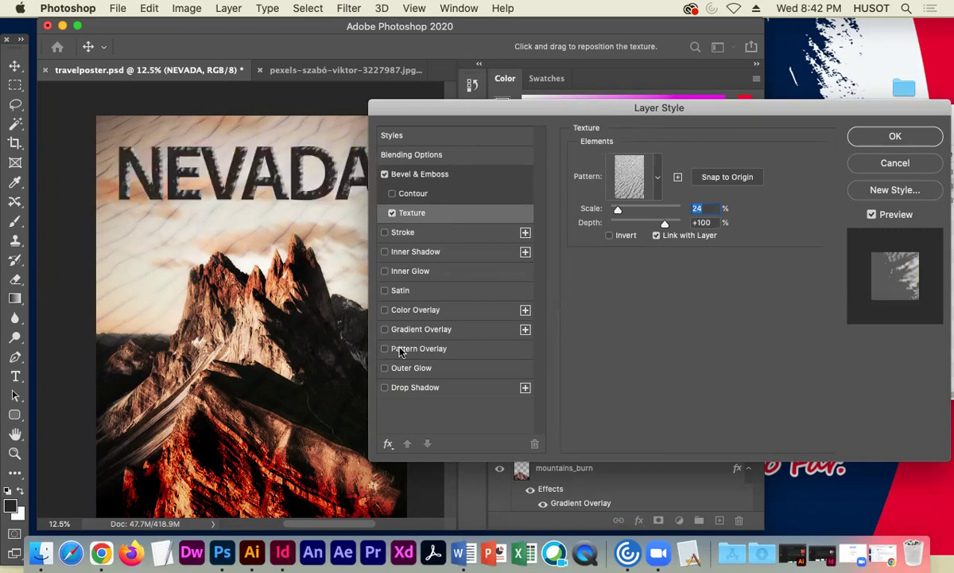
pyautogui.click(426, 177)
pyautogui.click(436, 216)
pyautogui.click(385, 352)
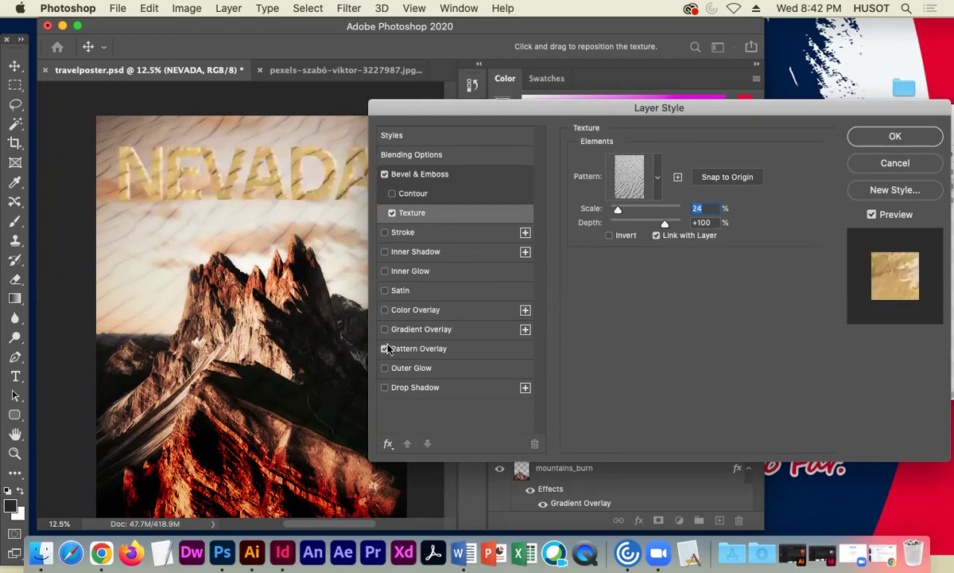
pyautogui.click(433, 350)
pyautogui.click(391, 212)
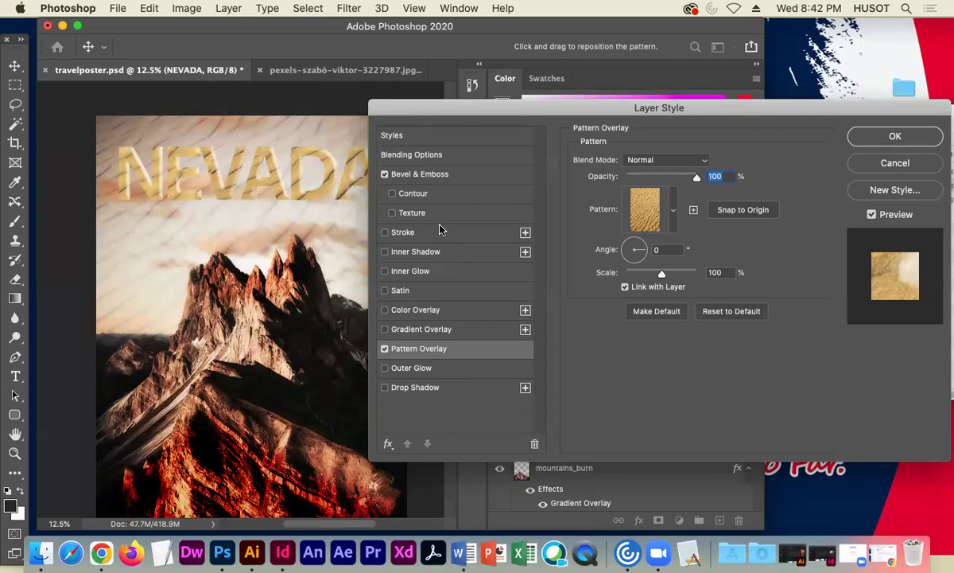
# - Try the Outer Bevel style on the NEVADA title and return it to Inner Bevel
pyautogui.click(460, 175)
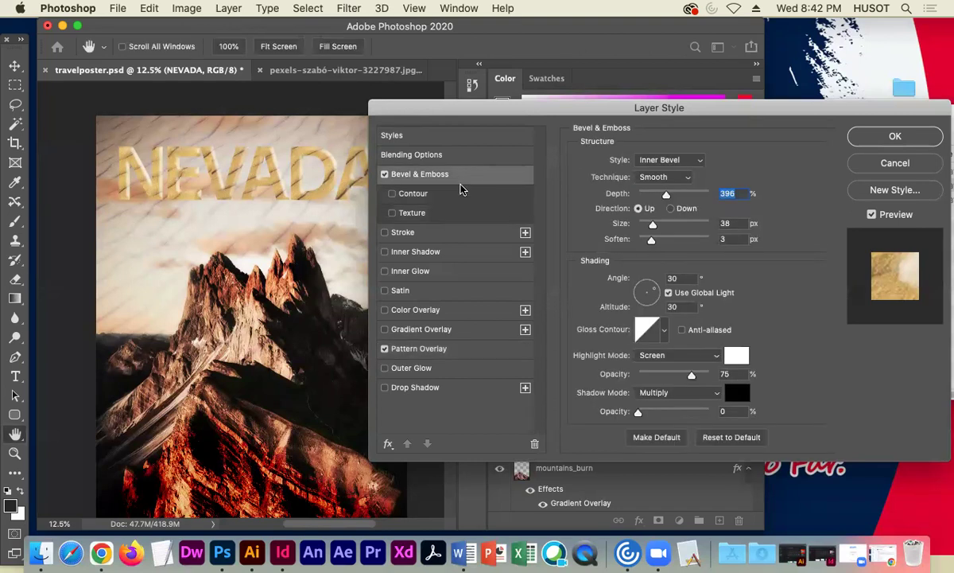
pyautogui.click(672, 160)
pyautogui.click(672, 148)
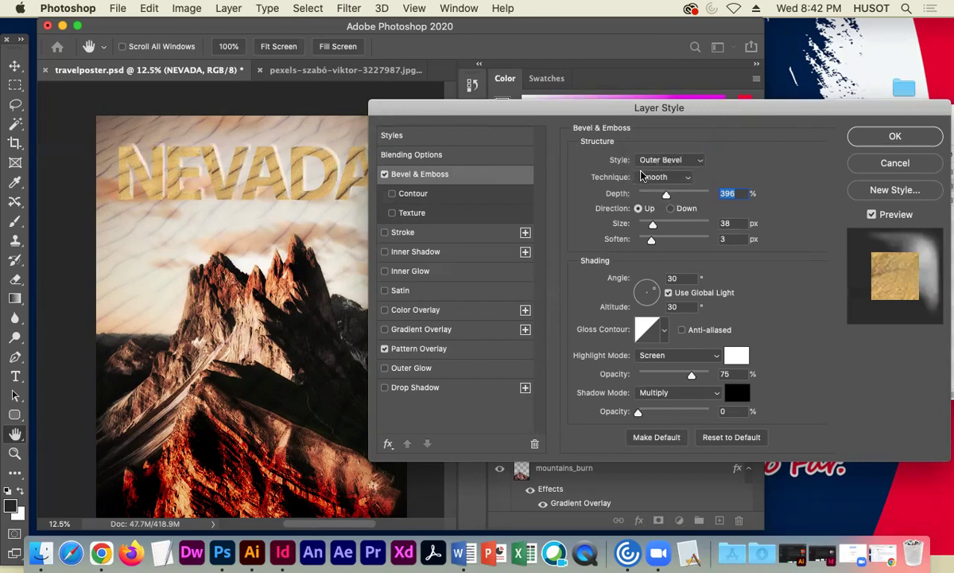
pyautogui.click(678, 161)
pyautogui.click(676, 172)
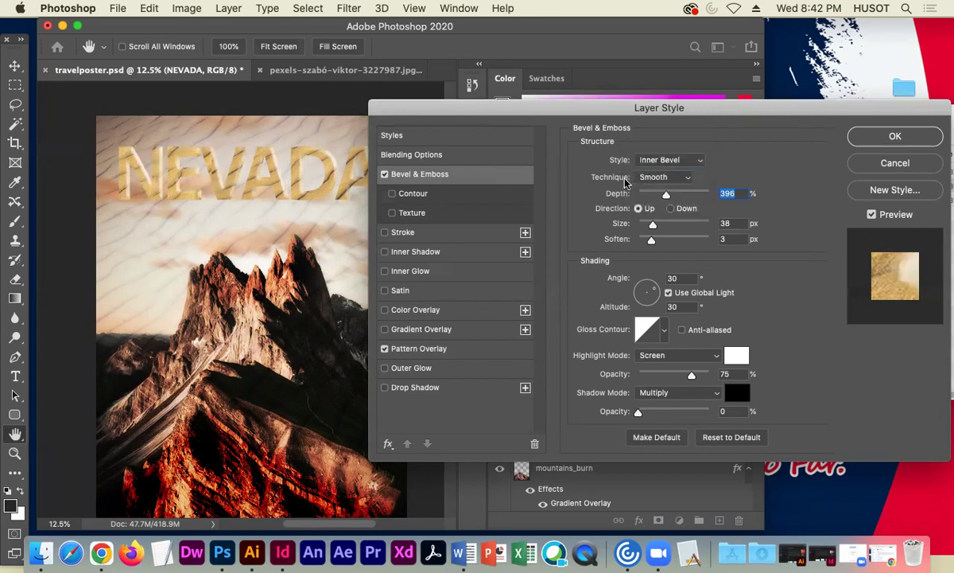
# - Check the whole NEVADA title beside the style settings and apply the Bevel & Emboss and Pattern Overlay effects
pyautogui.moveTo(469, 113); pyautogui.dragTo(671, 116)
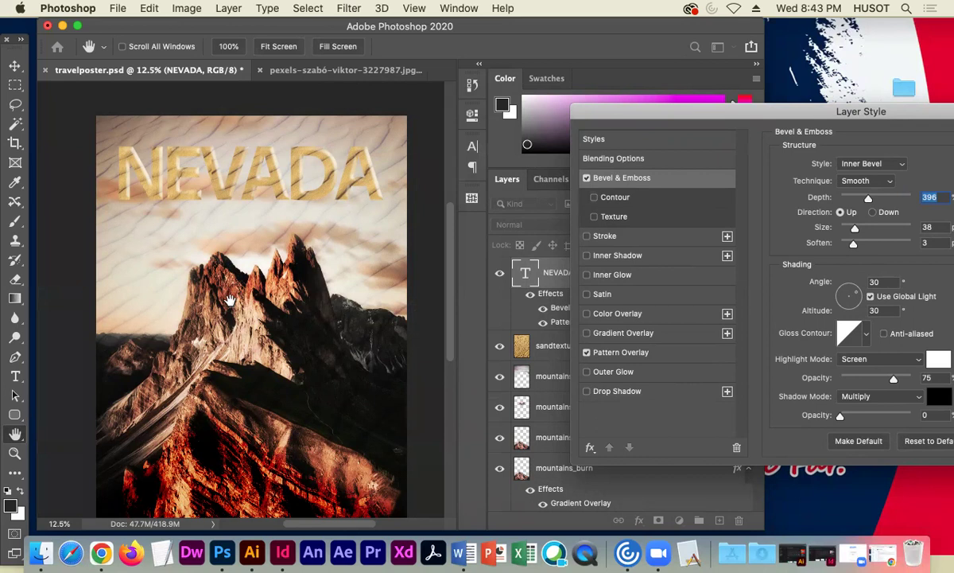
pyautogui.moveTo(796, 118); pyautogui.dragTo(555, 79)
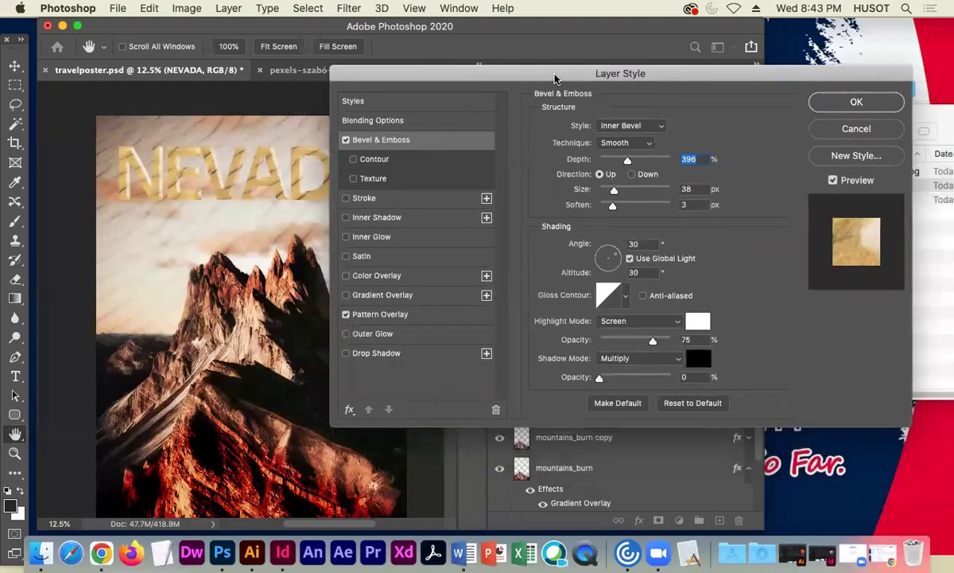
pyautogui.click(852, 103)
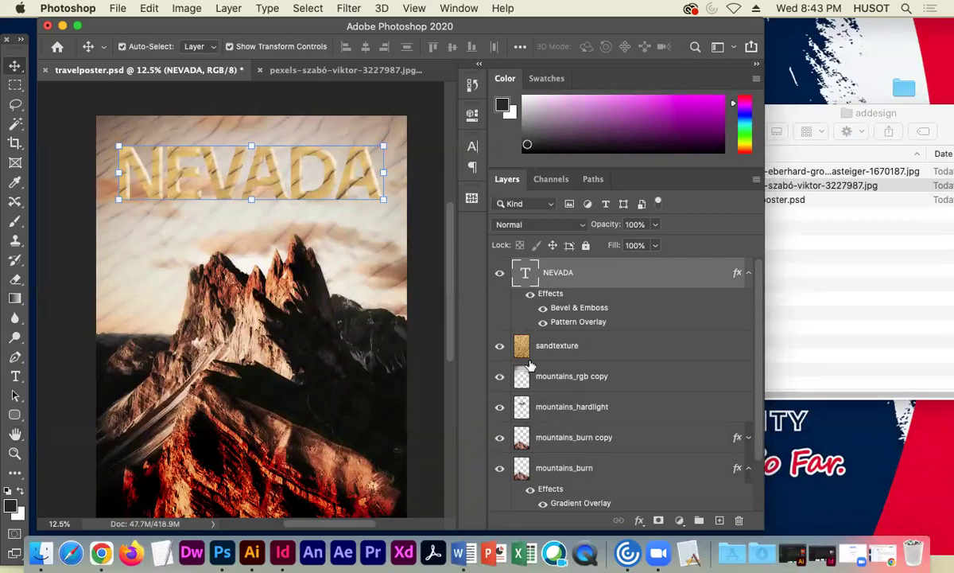
# - Move the sandtexture layer above the NEVADA text layer and compare the poster with each of the two layers hidden
pyautogui.click(610, 349)
pyautogui.moveTo(609, 349); pyautogui.dragTo(610, 273)
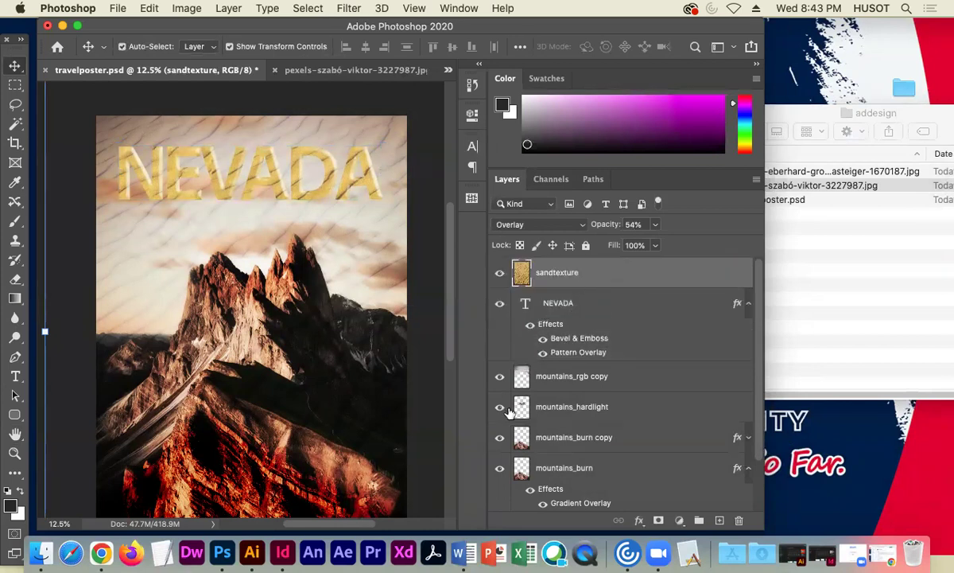
pyautogui.click(500, 272)
pyautogui.click(500, 272)
pyautogui.click(498, 305)
pyautogui.click(499, 304)
# - Try to move the NEVADA title beneath the sand texture, and fully lock the sandtexture layer
pyautogui.click(636, 303)
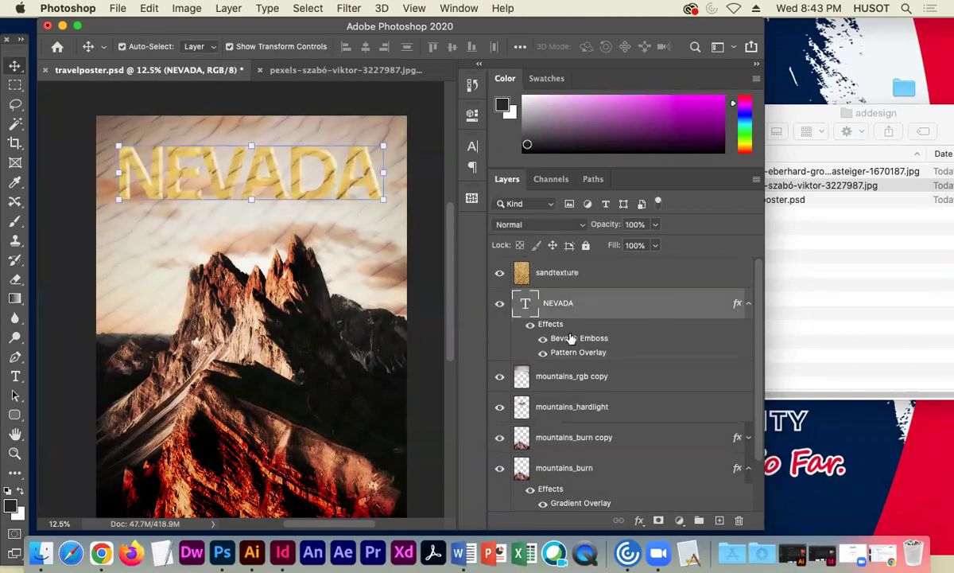
pyautogui.moveTo(270, 179); pyautogui.dragTo(311, 195)
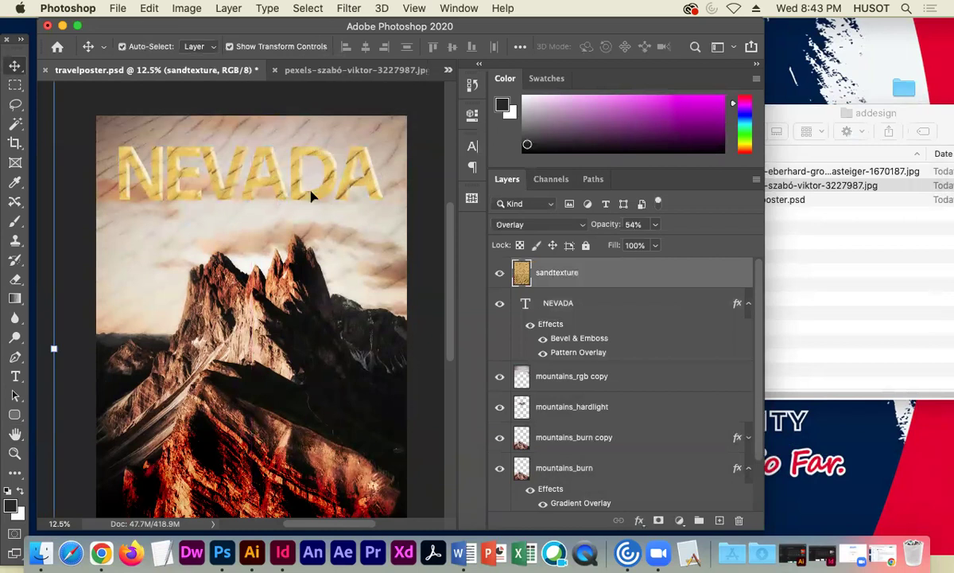
pyautogui.click(586, 245)
# - Move the NEVADA title down onto the mountain peaks and place its layer below mountains_rgb copy and mountains_hardlight
pyautogui.click(599, 302)
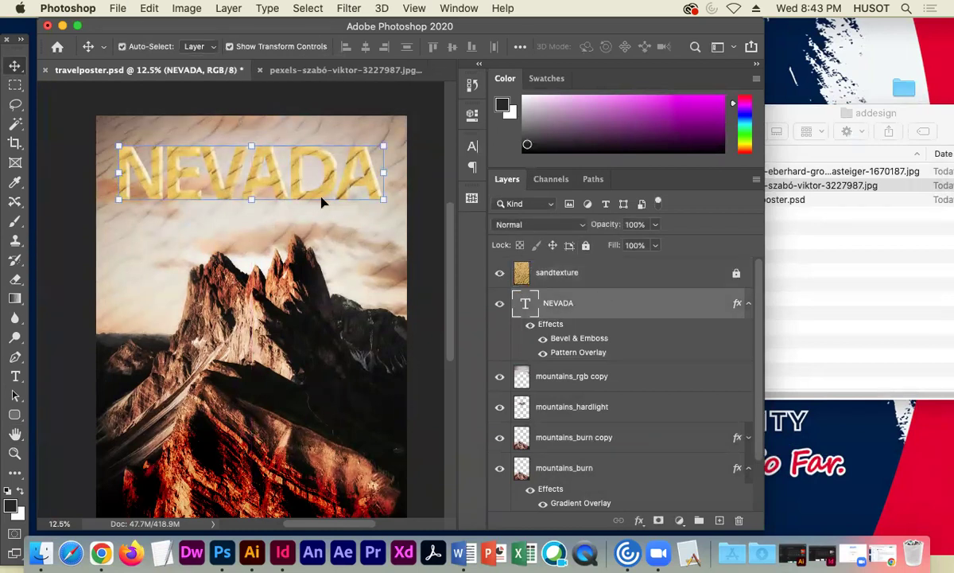
pyautogui.moveTo(296, 189); pyautogui.dragTo(315, 271)
pyautogui.moveTo(576, 302); pyautogui.dragTo(604, 391)
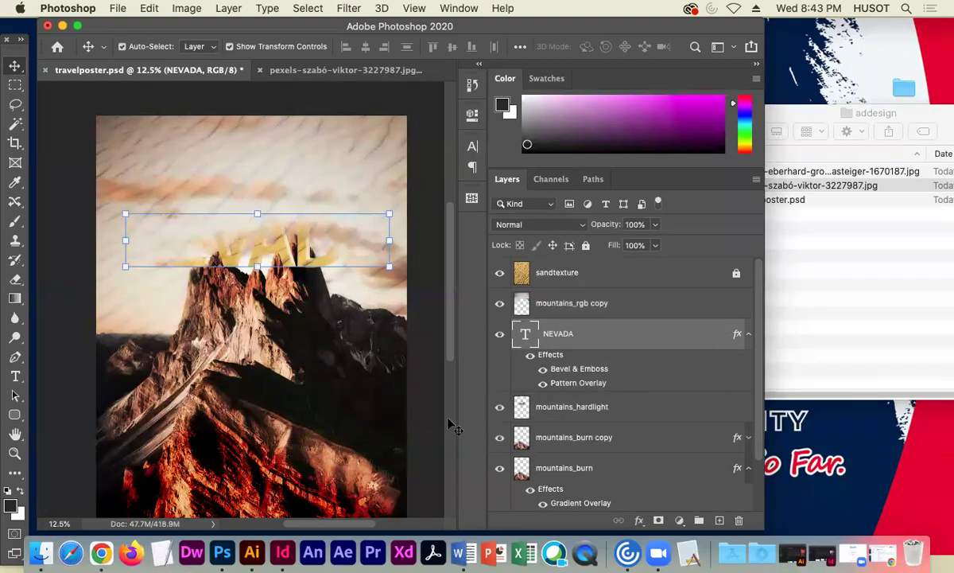
pyautogui.moveTo(592, 328); pyautogui.dragTo(583, 394)
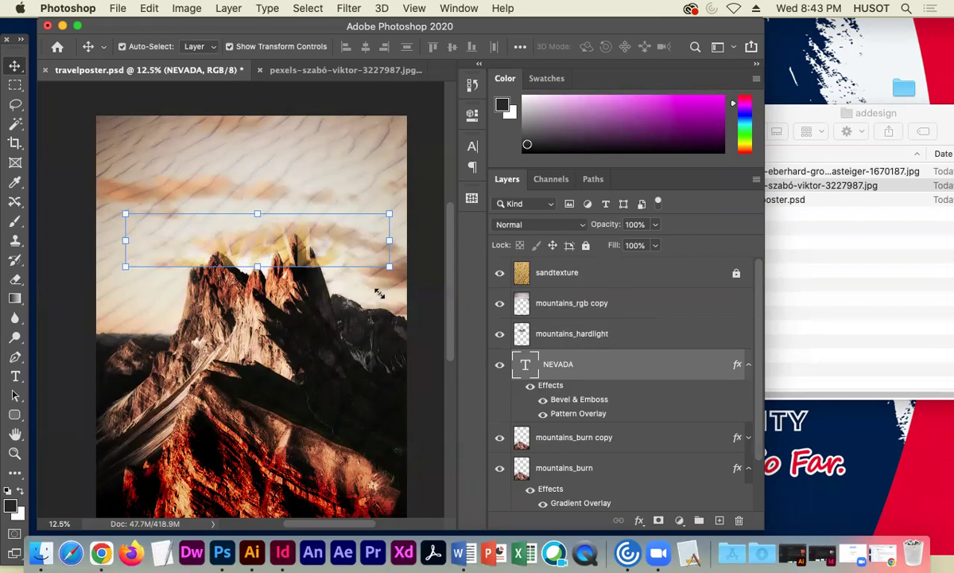
# - Undo the accidental shift of mountains_rgb copy and fully lock the mountains_rgb copy, mountains_hardlight and mountains_burn copy layers
pyautogui.moveTo(315, 249); pyautogui.dragTo(302, 275)
pyautogui.press('super+z')
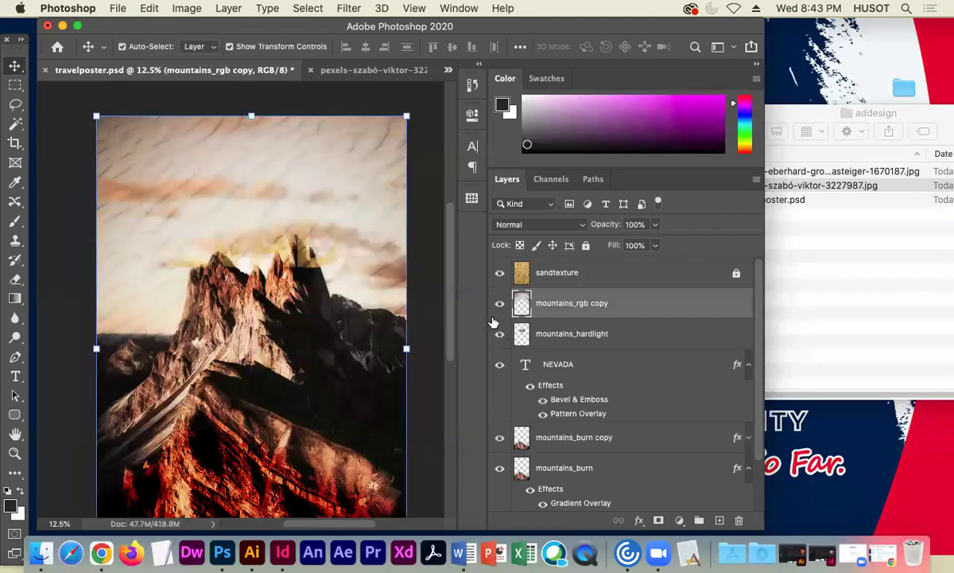
pyautogui.click(585, 248)
pyautogui.click(636, 340)
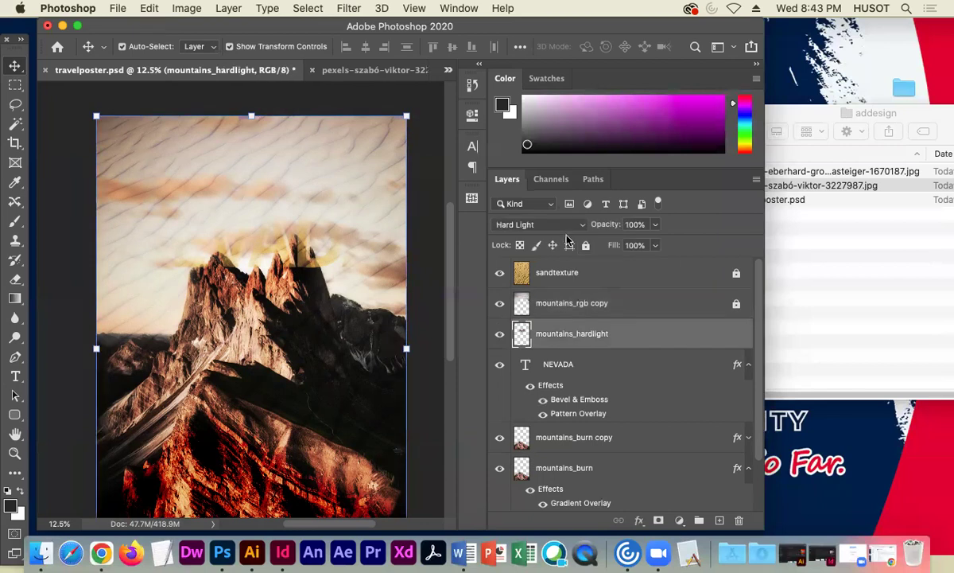
pyautogui.click(585, 247)
pyautogui.click(643, 443)
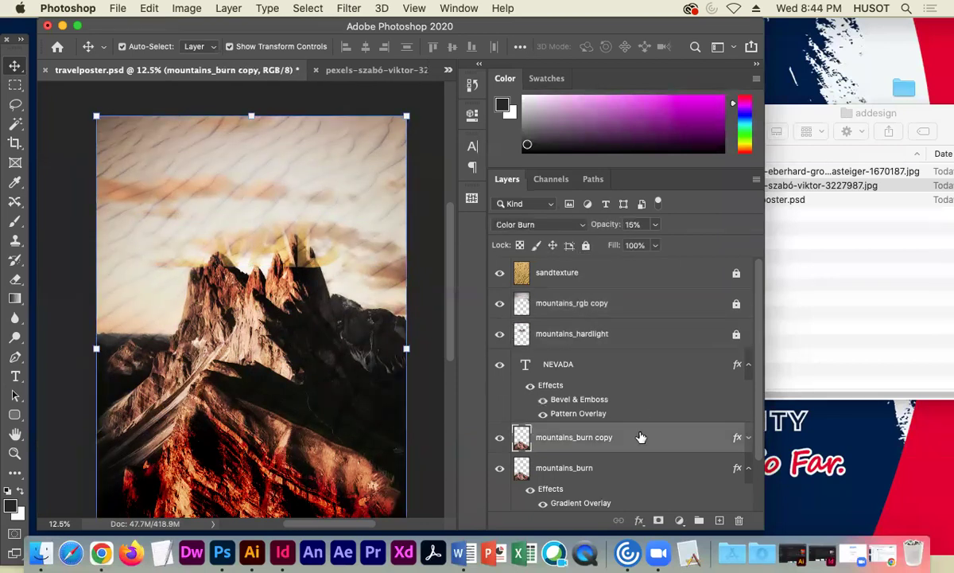
pyautogui.click(585, 248)
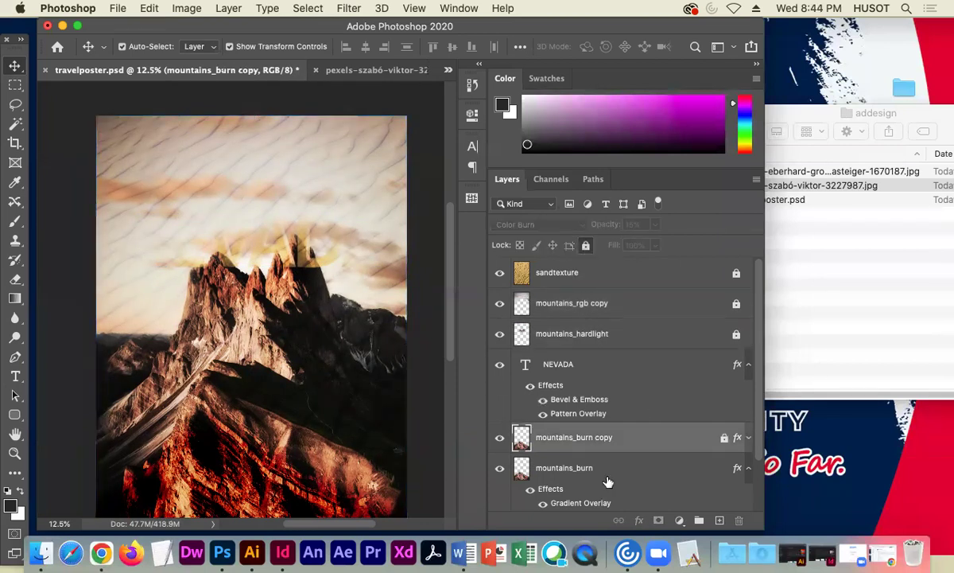
# - Fully lock the mountains_burn, mountains_bw and mountains_rgb layers
pyautogui.click(668, 467)
pyautogui.click(585, 245)
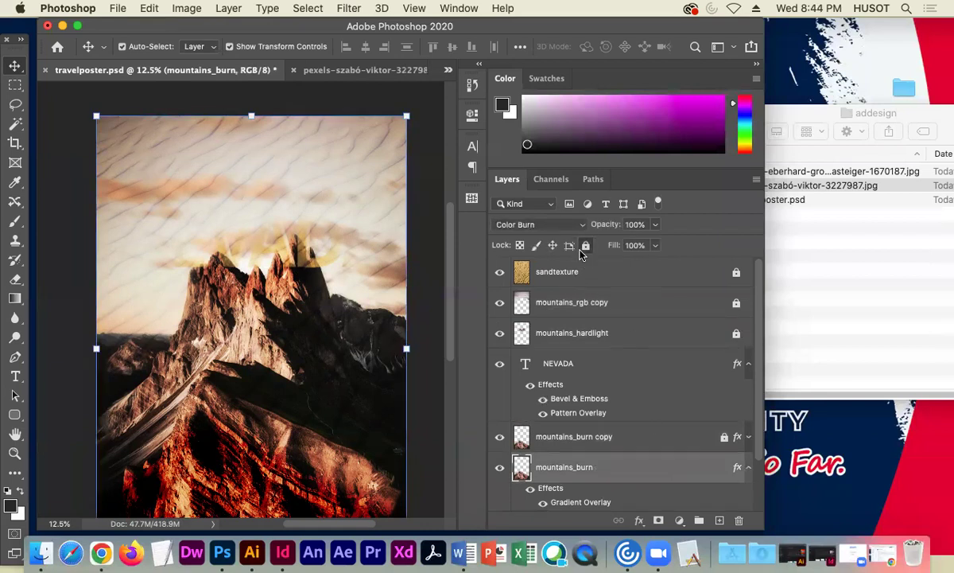
pyautogui.scroll(-2, 660, 422)
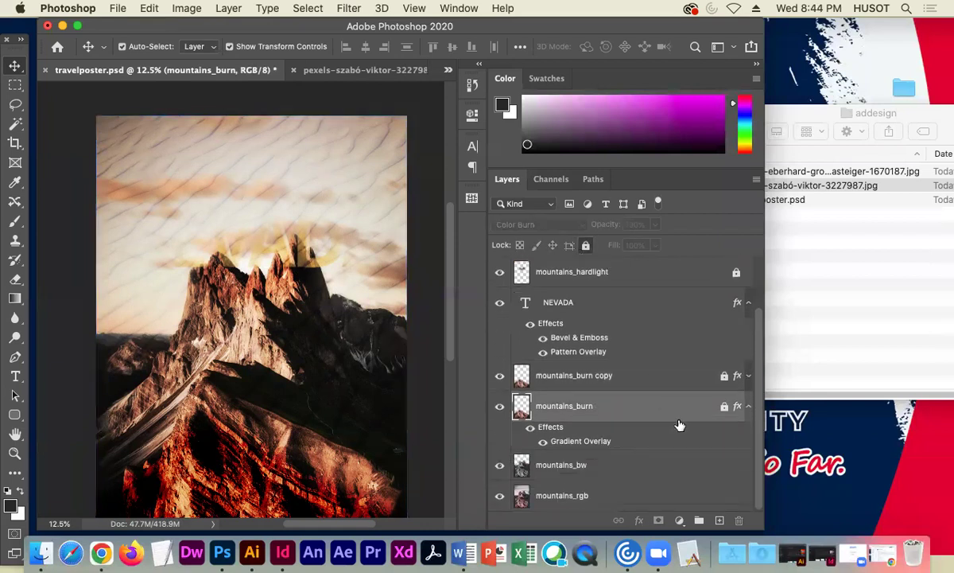
pyautogui.click(684, 469)
pyautogui.click(585, 245)
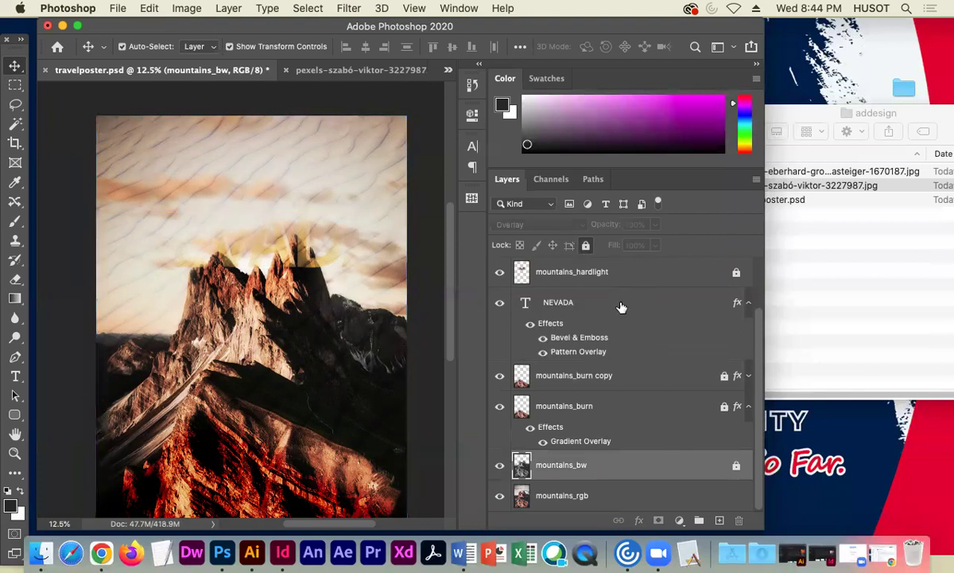
pyautogui.click(677, 496)
pyautogui.click(585, 245)
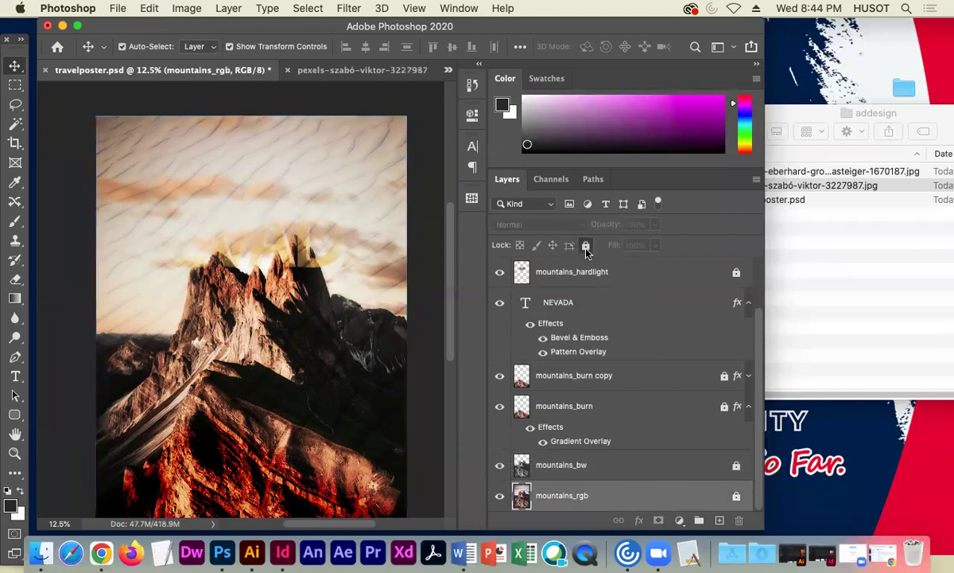
# - Move the NEVADA title lower across the mountain peaks and turn off the transform controls
pyautogui.click(260, 234)
pyautogui.moveTo(280, 254); pyautogui.dragTo(290, 303)
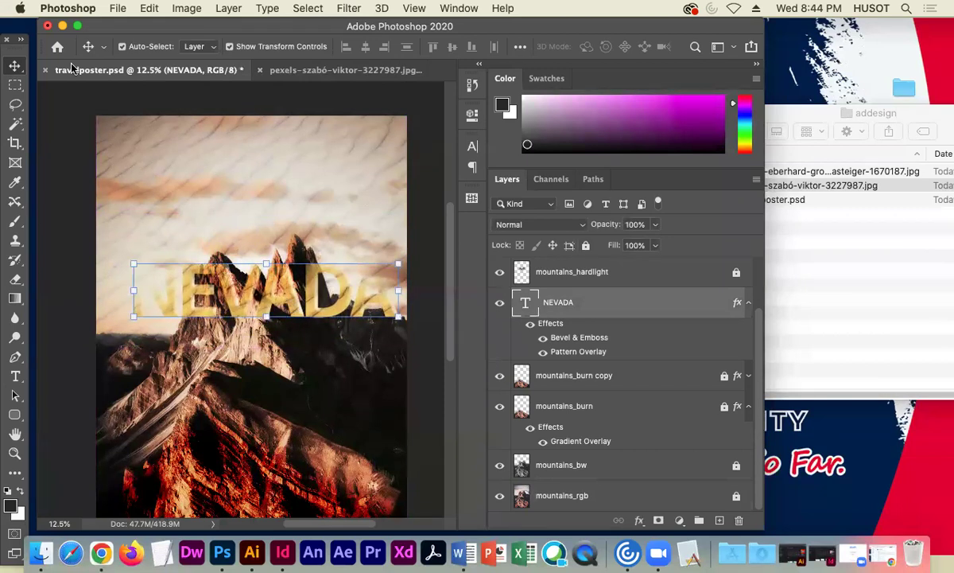
pyautogui.click(230, 46)
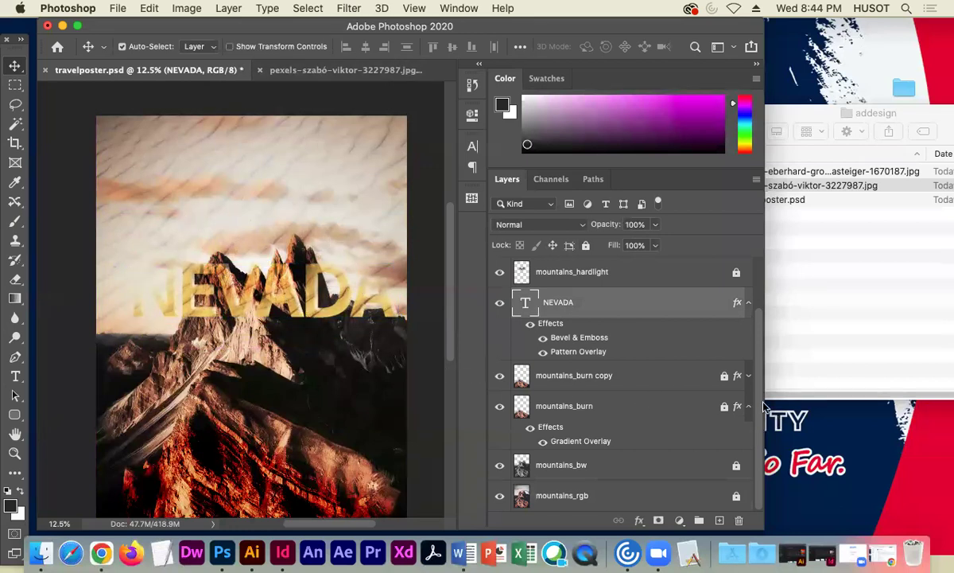
# - Compare the poster with the mountains_hardlight and NEVADA layers hidden and shown
pyautogui.moveTo(761, 405); pyautogui.dragTo(771, 440)
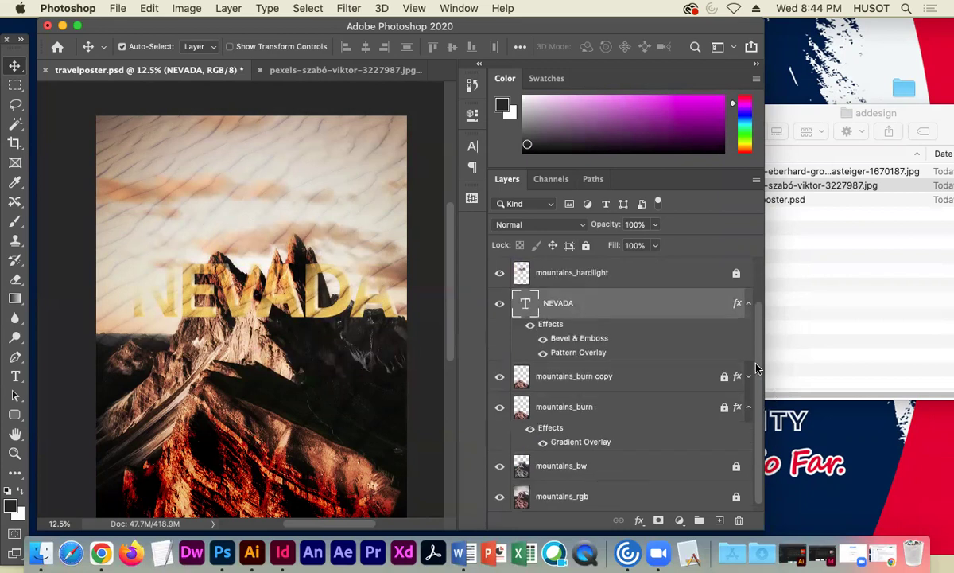
pyautogui.moveTo(756, 367); pyautogui.dragTo(660, 308)
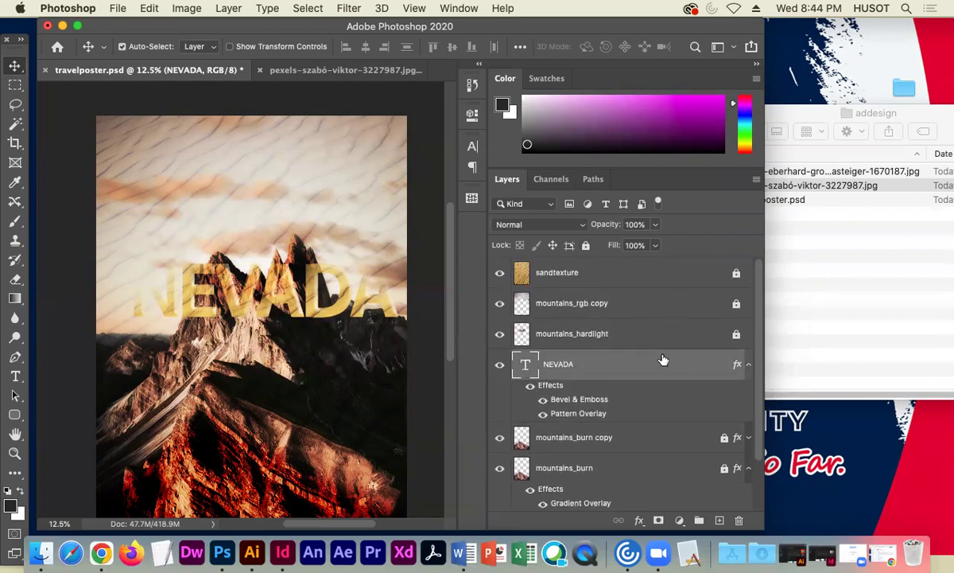
pyautogui.scroll(-2, 758, 374)
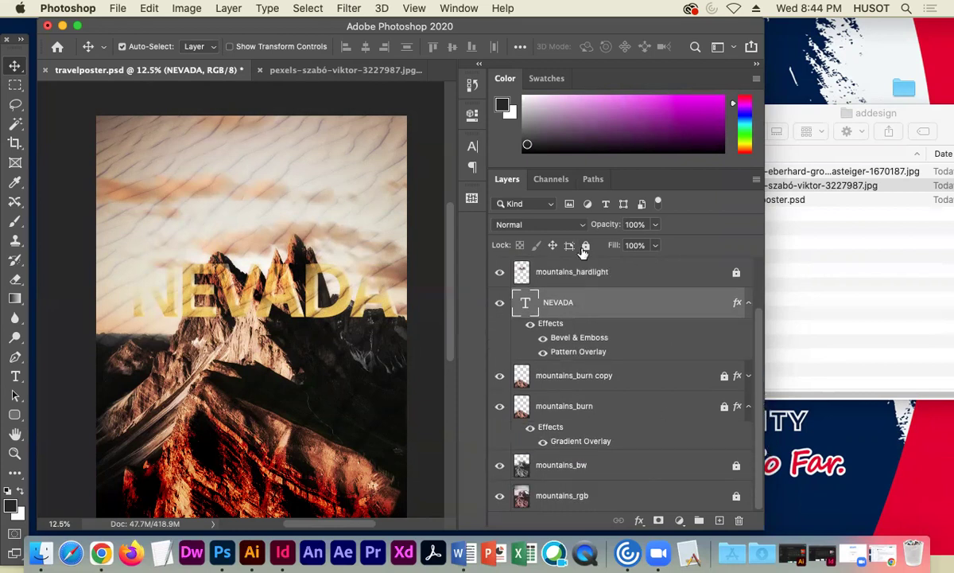
pyautogui.click(499, 273)
pyautogui.click(499, 273)
pyautogui.click(499, 273)
pyautogui.click(498, 273)
pyautogui.click(499, 272)
pyautogui.click(499, 273)
pyautogui.click(499, 273)
pyautogui.click(499, 272)
pyautogui.click(499, 272)
pyautogui.click(499, 273)
pyautogui.click(499, 273)
pyautogui.click(499, 273)
pyautogui.click(500, 302)
pyautogui.click(499, 302)
pyautogui.scroll(2, 604, 314)
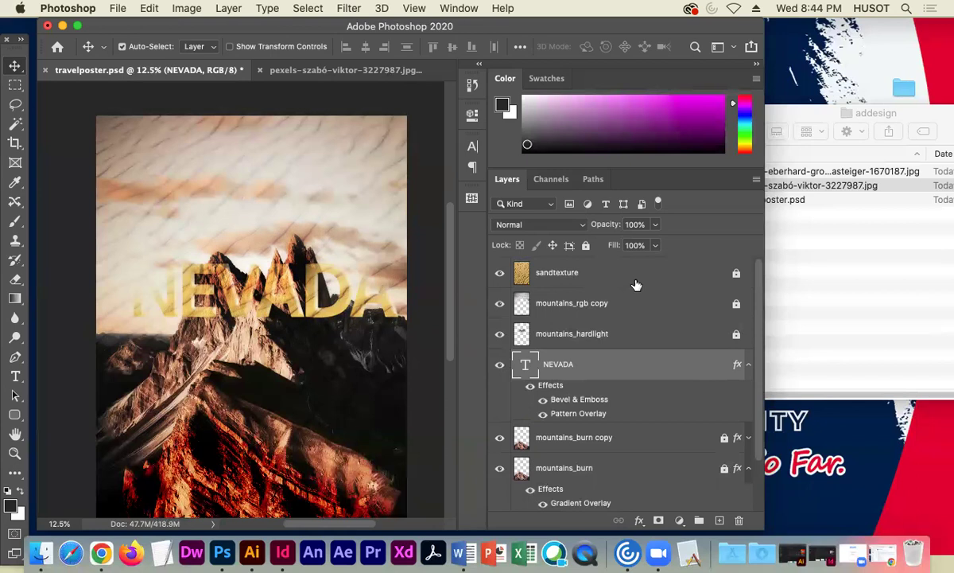
# - Place the mountains_rgb copy layer between mountains_hardlight and NEVADA, and compare the poster with it hidden and shown
pyautogui.click(636, 285)
pyautogui.click(498, 306)
pyautogui.click(499, 307)
pyautogui.click(499, 307)
pyautogui.moveTo(605, 273); pyautogui.dragTo(627, 351)
pyautogui.click(499, 306)
pyautogui.click(499, 306)
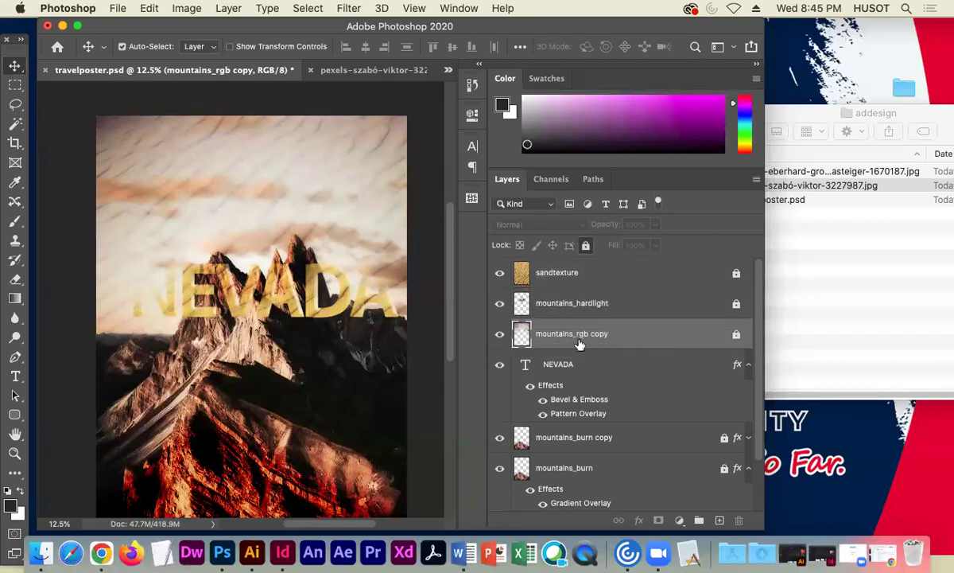
pyautogui.click(500, 335)
pyautogui.click(499, 334)
pyautogui.click(499, 335)
pyautogui.click(499, 335)
# - Widen the window to view the whole poster and hide every layer except mountains_rgb to examine the original photo
pyautogui.moveTo(447, 304)
pyautogui.mouseDown()
pyautogui.moveTo(456, 263)
pyautogui.moveTo(455, 314)
pyautogui.mouseUp()
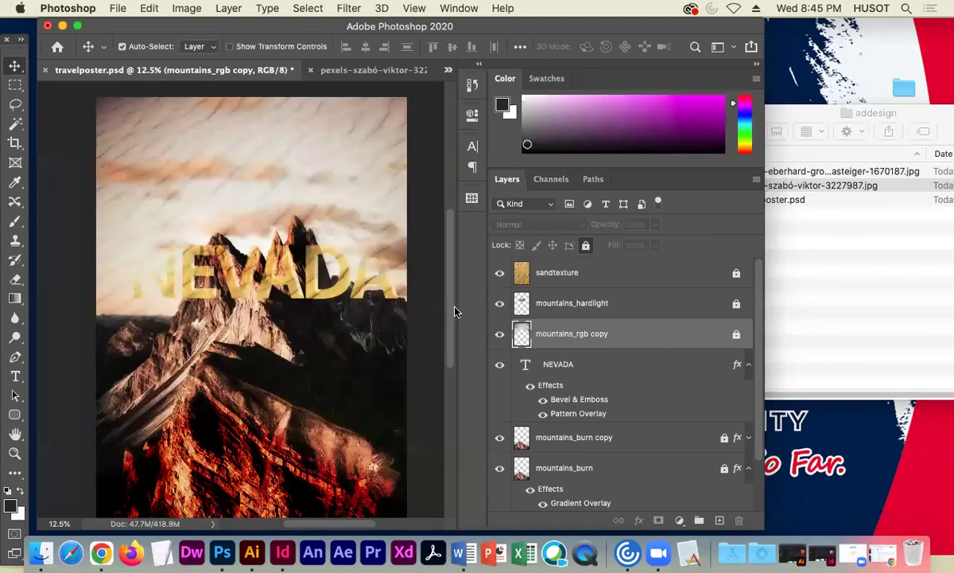
pyautogui.moveTo(762, 274); pyautogui.dragTo(879, 274)
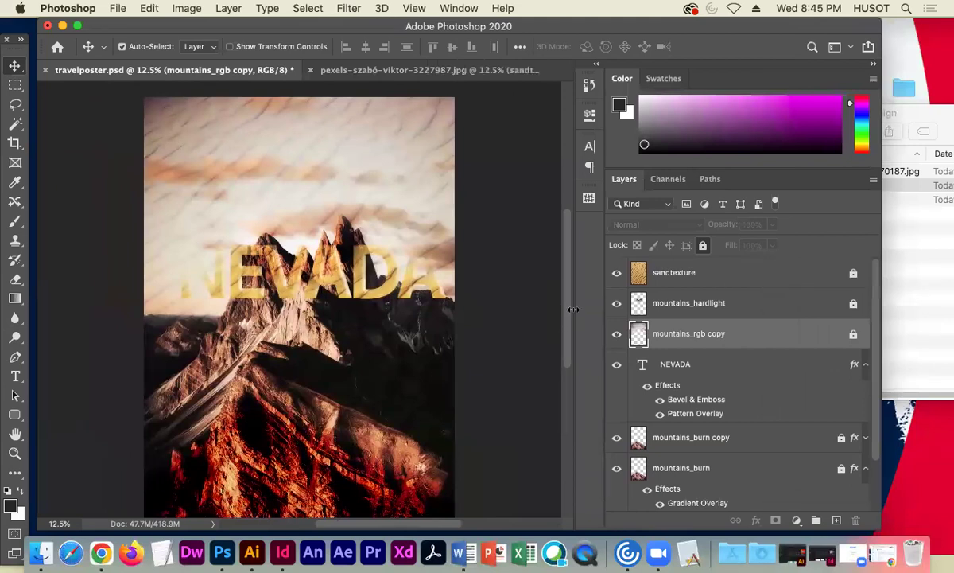
pyautogui.press('super+minus')
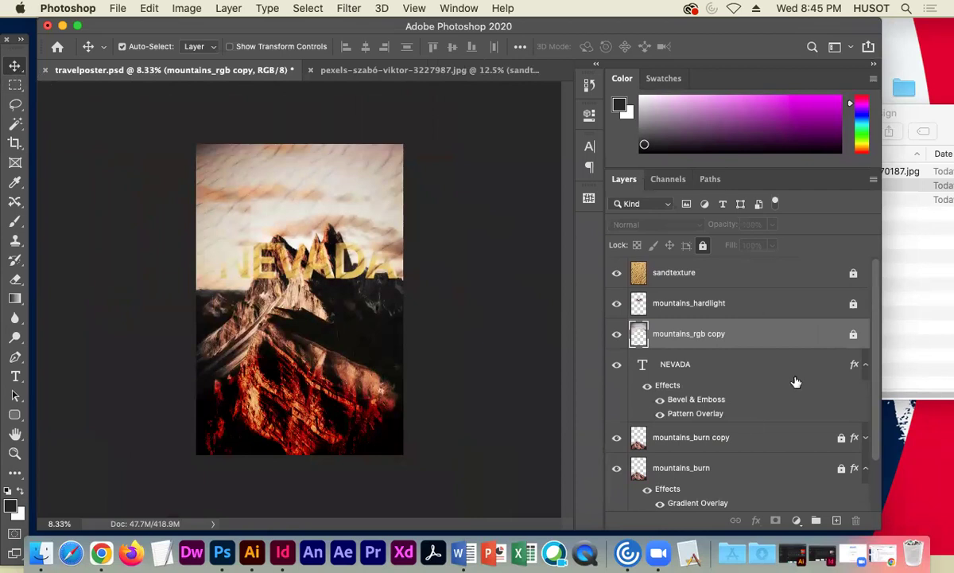
pyautogui.moveTo(875, 393); pyautogui.dragTo(876, 468)
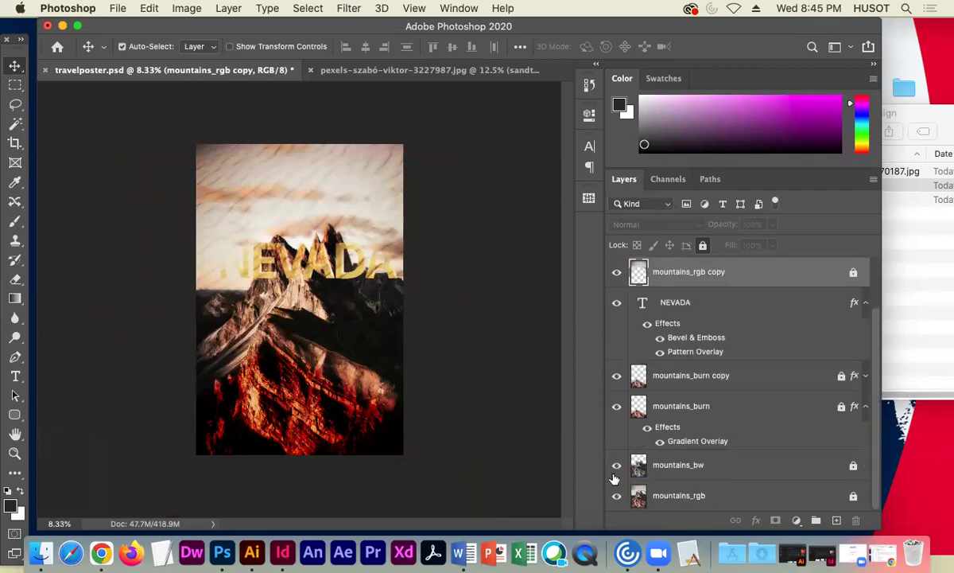
pyautogui.moveTo(617, 465)
pyautogui.mouseDown()
pyautogui.moveTo(628, 308)
pyautogui.moveTo(618, 284)
pyautogui.moveTo(649, 285)
pyautogui.mouseUp()
pyautogui.moveTo(878, 359); pyautogui.dragTo(876, 292)
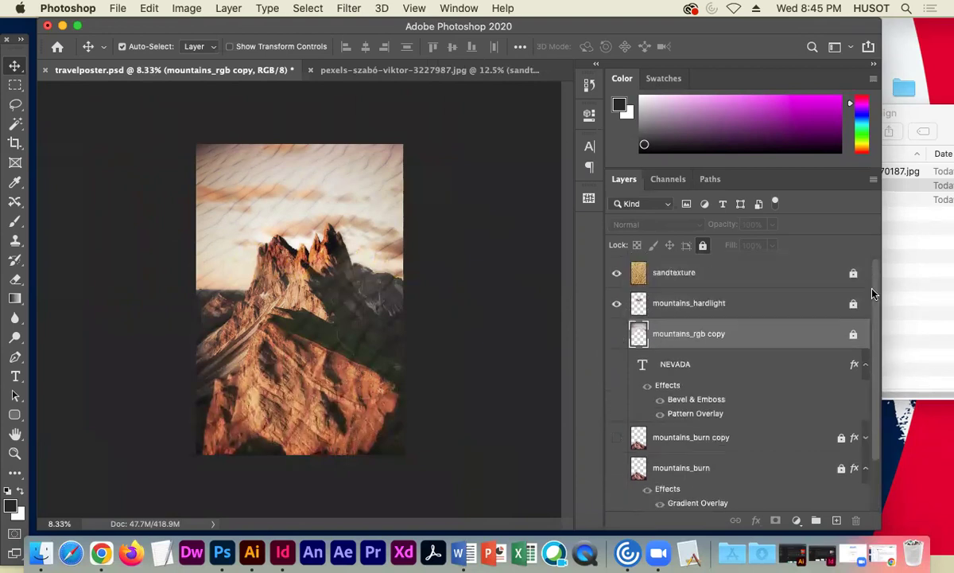
pyautogui.click(617, 303)
pyautogui.click(617, 272)
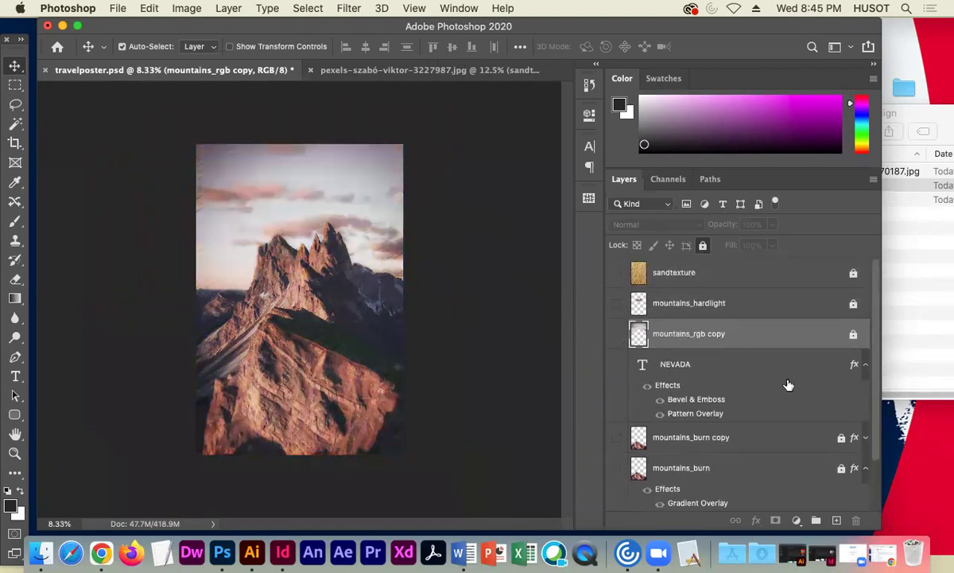
pyautogui.scroll(-2, 875, 446)
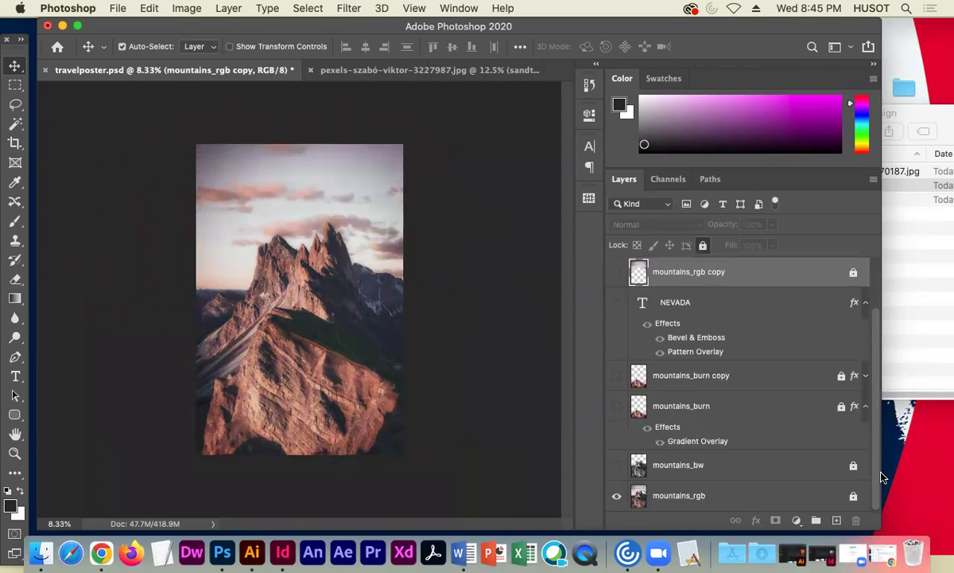
pyautogui.scroll(2, 878, 477)
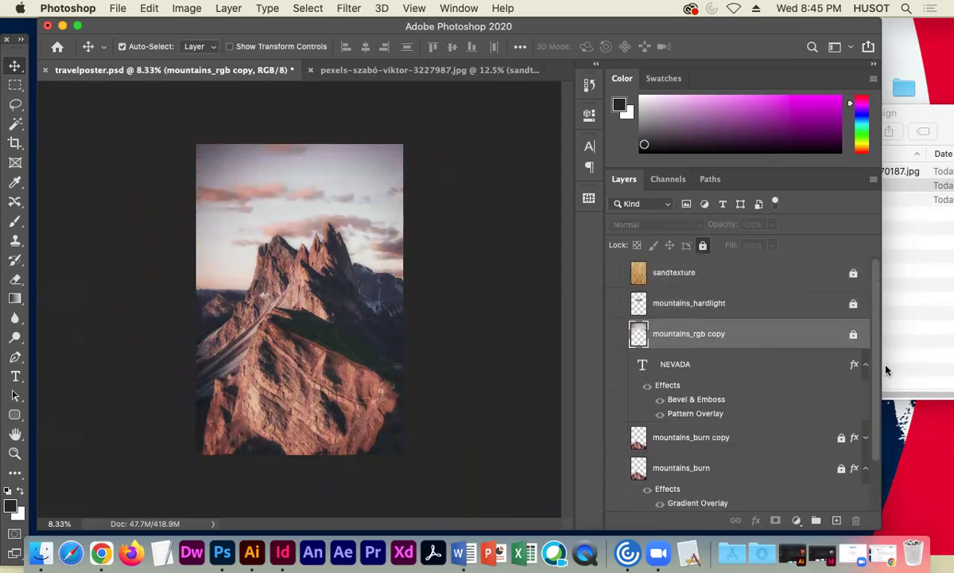
# - Show the sandtexture and mountains_hardlight layers again, comparing the mountains with and without each one
pyautogui.click(617, 272)
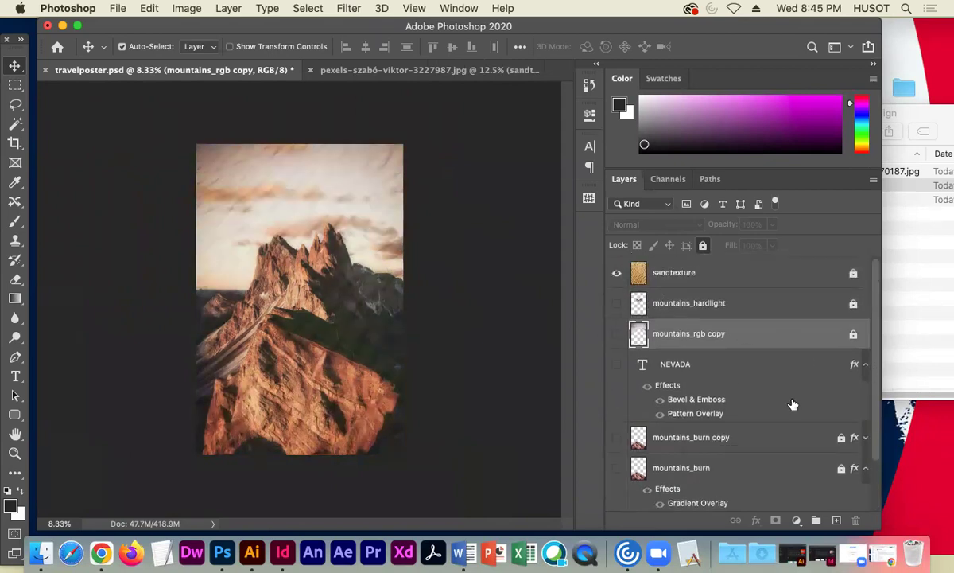
pyautogui.click(618, 273)
pyautogui.click(617, 306)
pyautogui.click(617, 306)
pyautogui.click(617, 306)
pyautogui.click(616, 306)
pyautogui.click(616, 305)
pyautogui.click(616, 304)
pyautogui.click(616, 305)
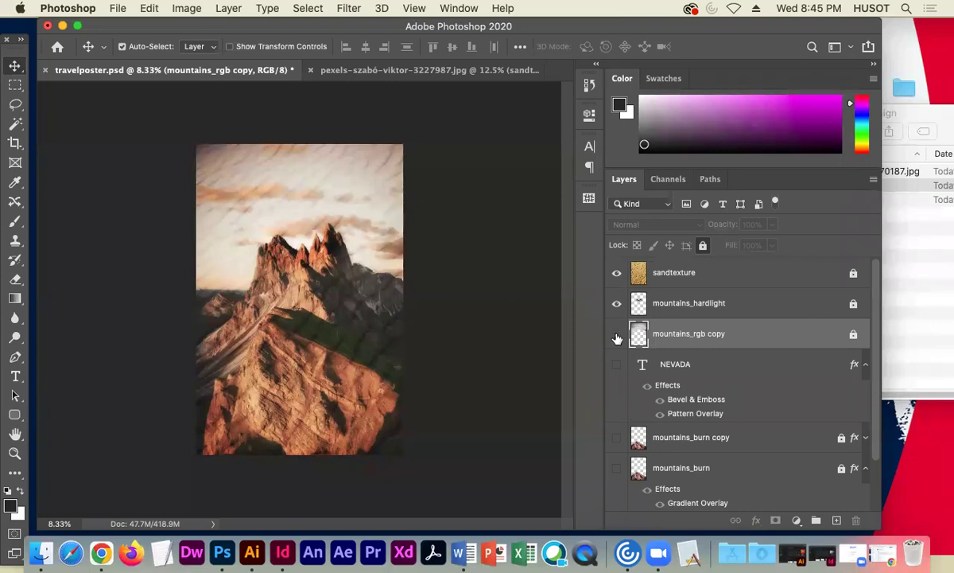
# - Show the mountains_rgb copy, NEVADA and mountains_burn copy layers again, checking the last two hidden and shown
pyautogui.click(617, 335)
pyautogui.click(615, 366)
pyautogui.click(616, 366)
pyautogui.click(615, 365)
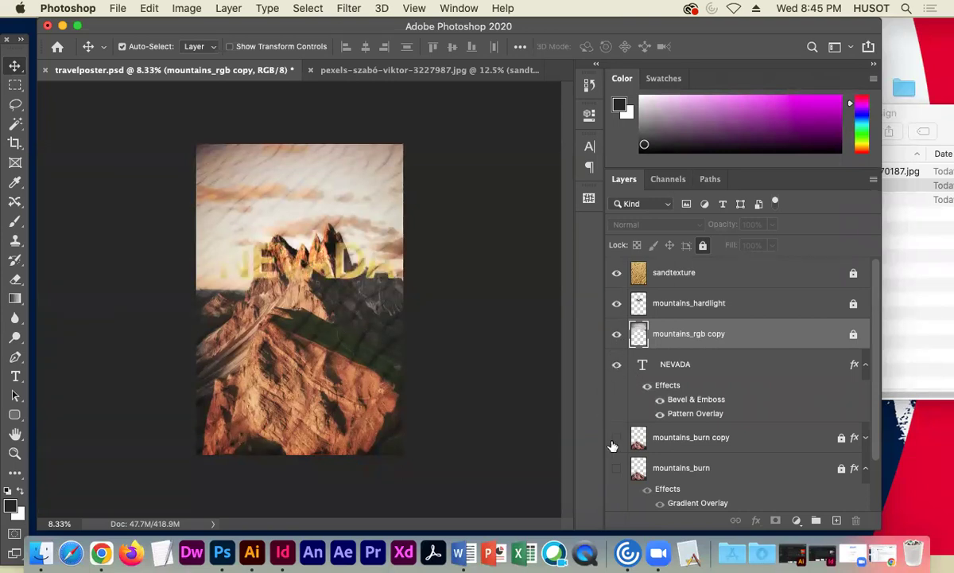
pyautogui.click(616, 438)
pyautogui.click(617, 438)
pyautogui.click(616, 438)
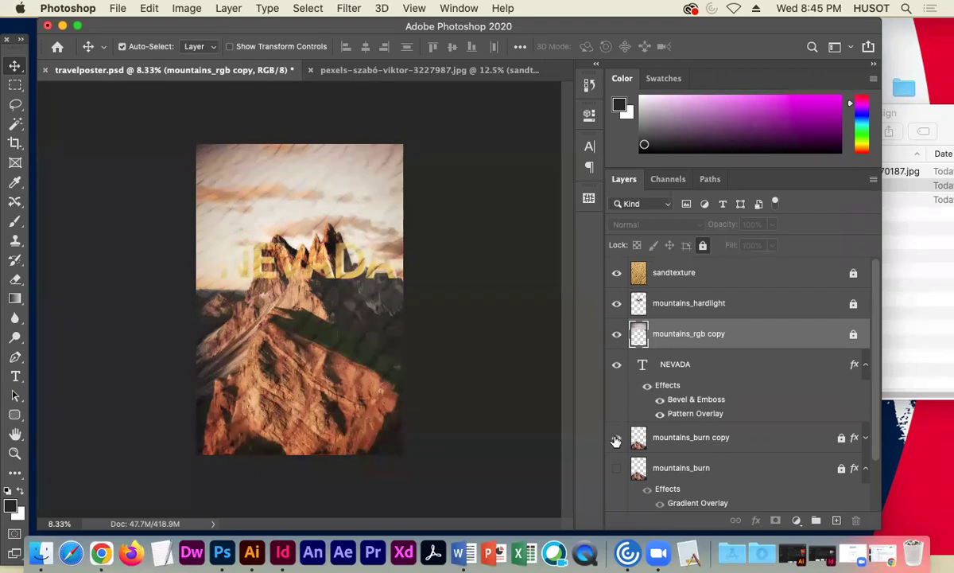
# - Show the mountains_burn and mountains_bw layers again, comparing the poster with and without each one
pyautogui.click(616, 470)
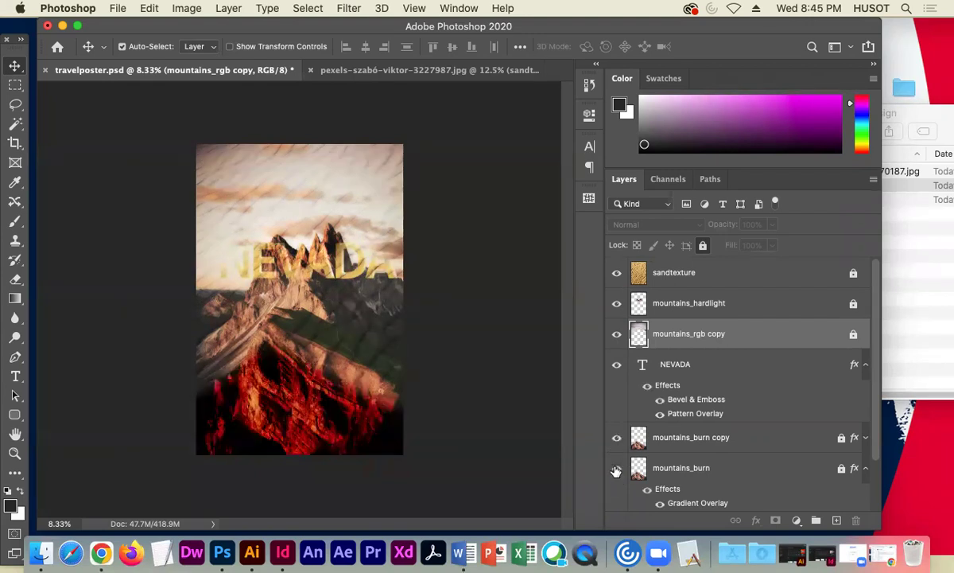
pyautogui.click(616, 471)
pyautogui.click(615, 471)
pyautogui.scroll(-2, 824, 411)
pyautogui.click(617, 467)
pyautogui.click(617, 467)
pyautogui.click(617, 469)
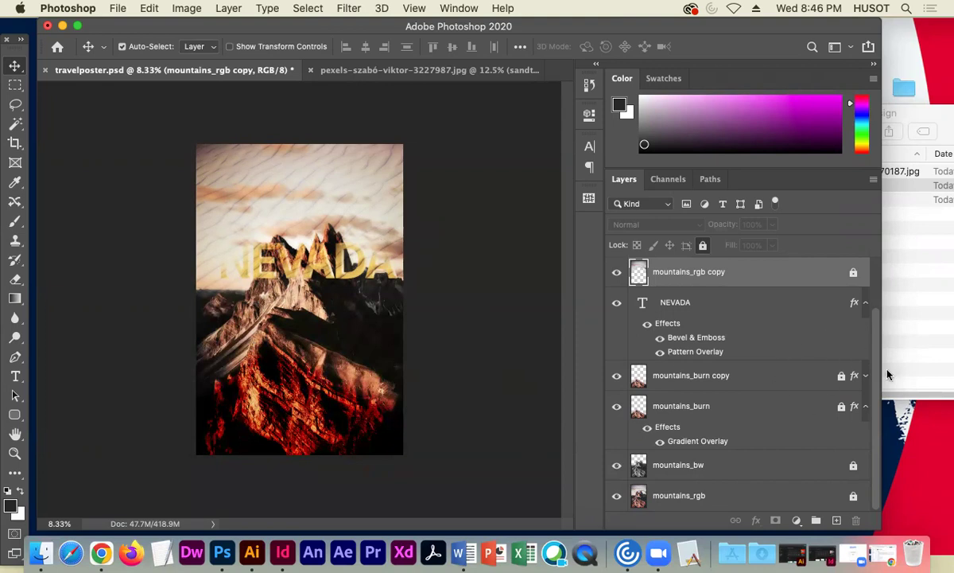
# - Move the NEVADA title up into the sky and place its layer above sandtexture at the top of the stack
pyautogui.click(700, 299)
pyautogui.moveTo(344, 274); pyautogui.dragTo(330, 198)
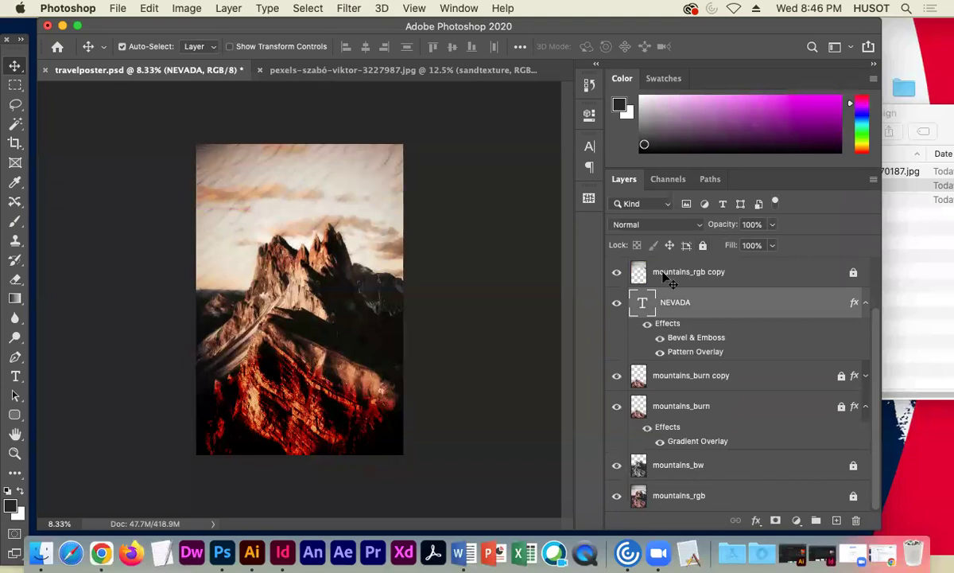
pyautogui.moveTo(756, 305); pyautogui.dragTo(725, 275)
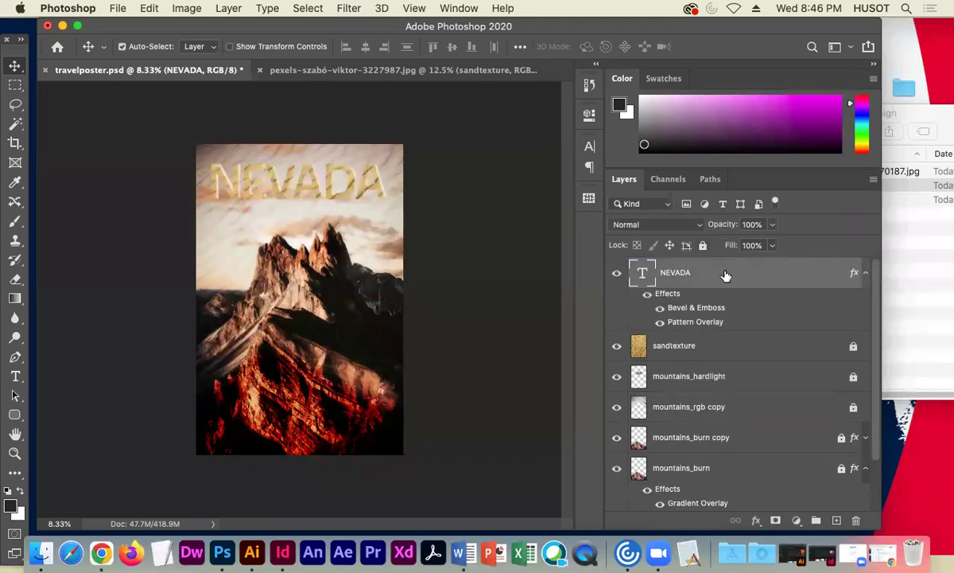
# - Lower the NEVADA title slightly within the sky above the peaks and deselect its layer
pyautogui.doubleClick(283, 185)
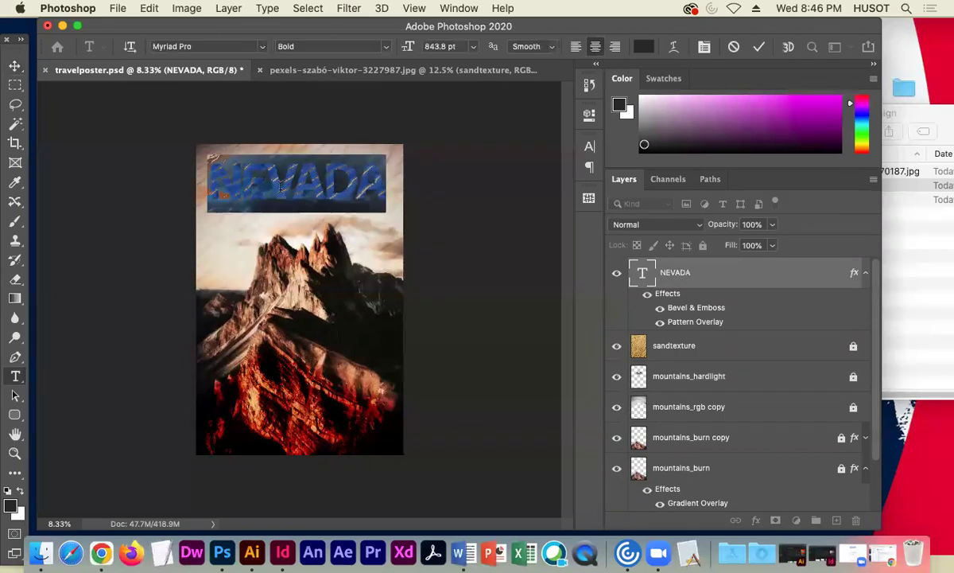
pyautogui.click(14, 65)
pyautogui.moveTo(240, 195); pyautogui.dragTo(245, 206)
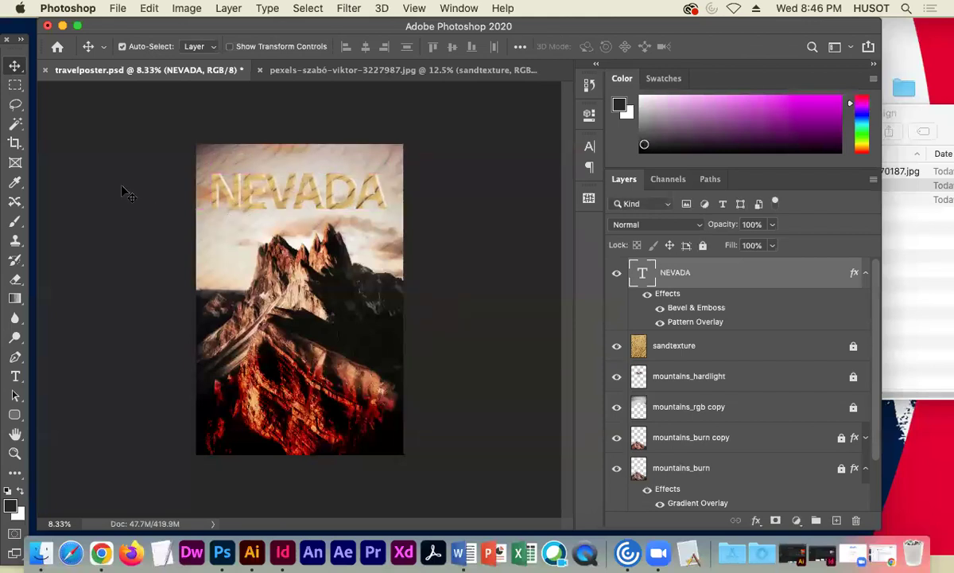
pyautogui.click(119, 188)
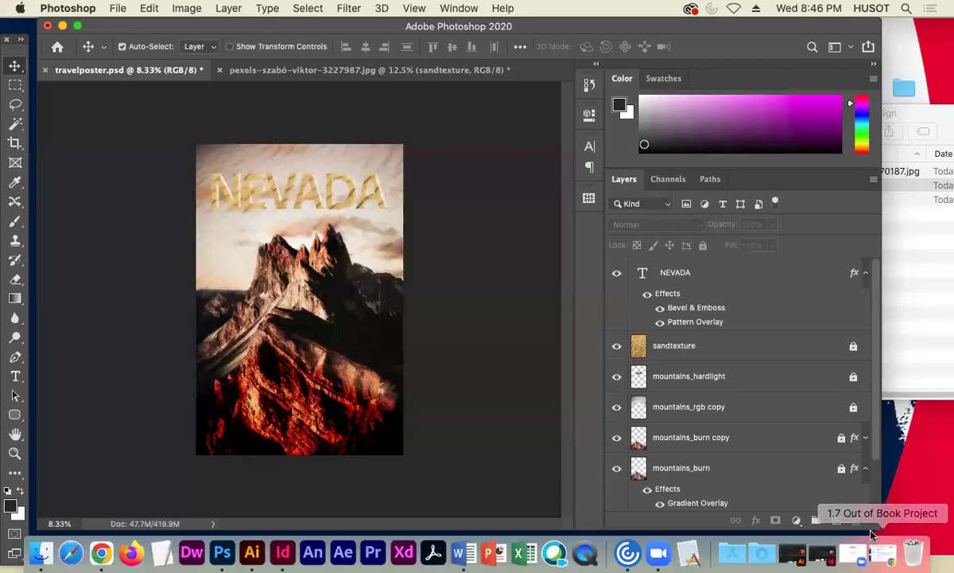
pyautogui.moveTo(879, 528); pyautogui.dragTo(915, 513)
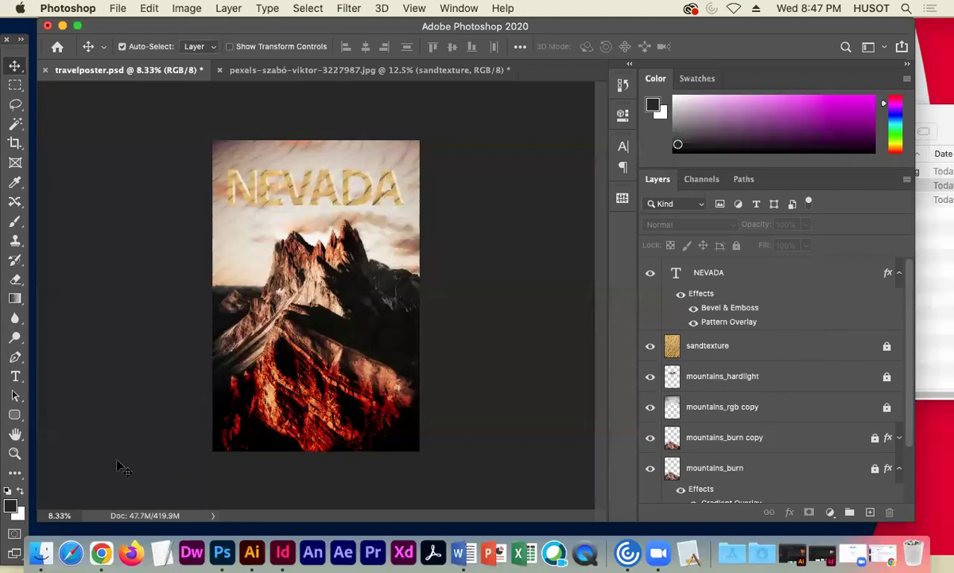
# - Activate the Ellipse tool, select the NEVADA layer and collapse its effects list
pyautogui.click(15, 416)
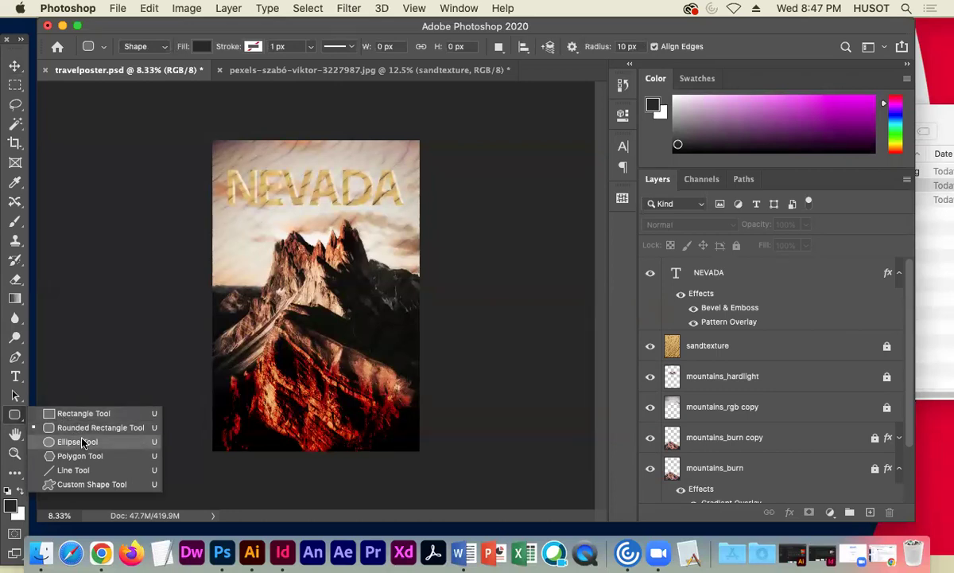
pyautogui.click(77, 442)
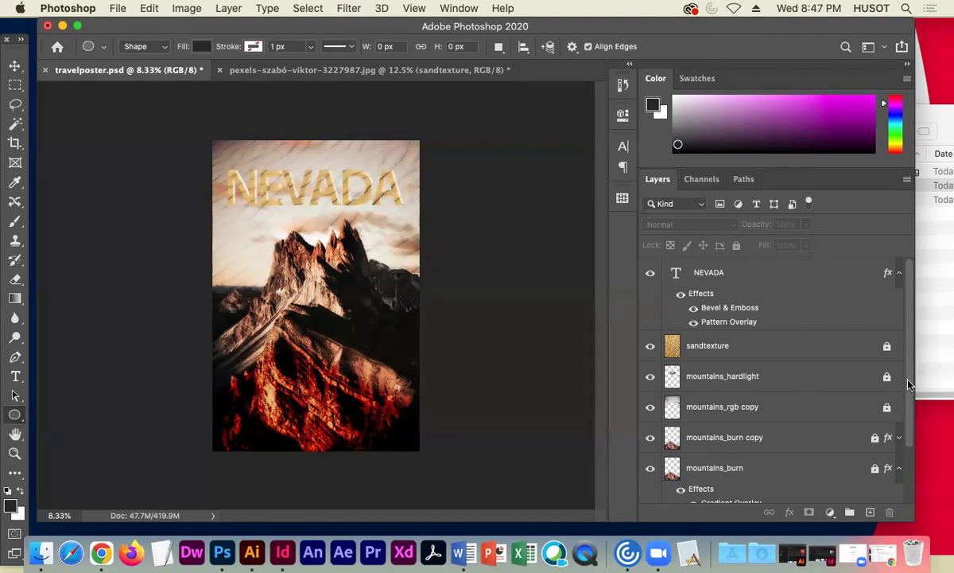
pyautogui.click(767, 277)
pyautogui.click(898, 273)
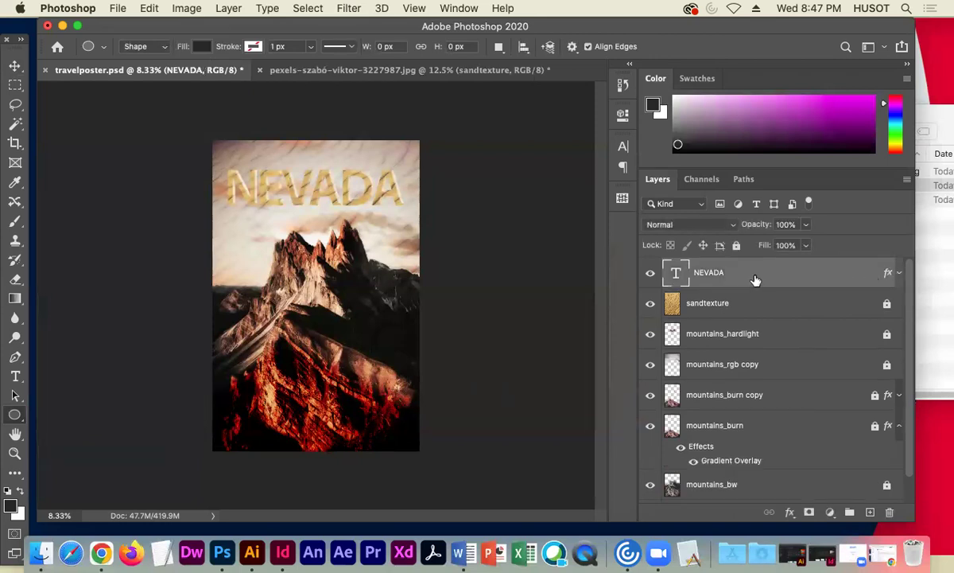
pyautogui.doubleClick(720, 273)
pyautogui.click(490, 301)
pyautogui.click(887, 304)
pyautogui.click(886, 334)
pyautogui.click(887, 364)
pyautogui.click(875, 395)
pyautogui.click(883, 371)
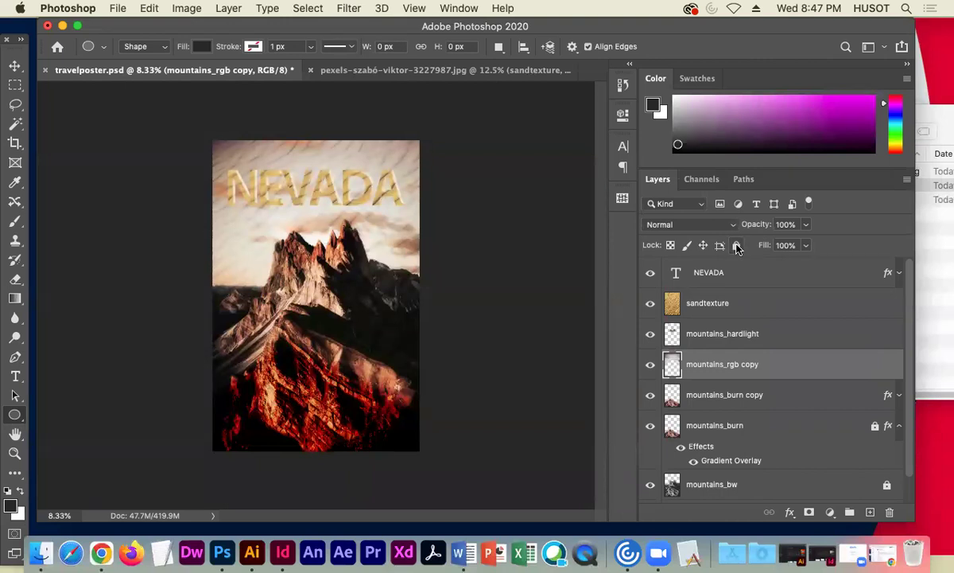
pyautogui.click(737, 247)
pyautogui.click(851, 333)
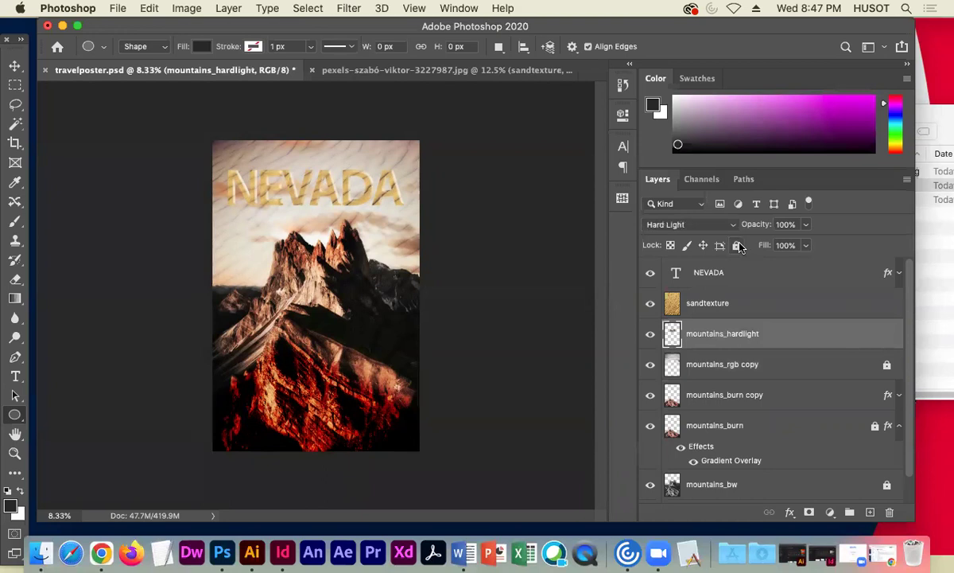
pyautogui.click(737, 245)
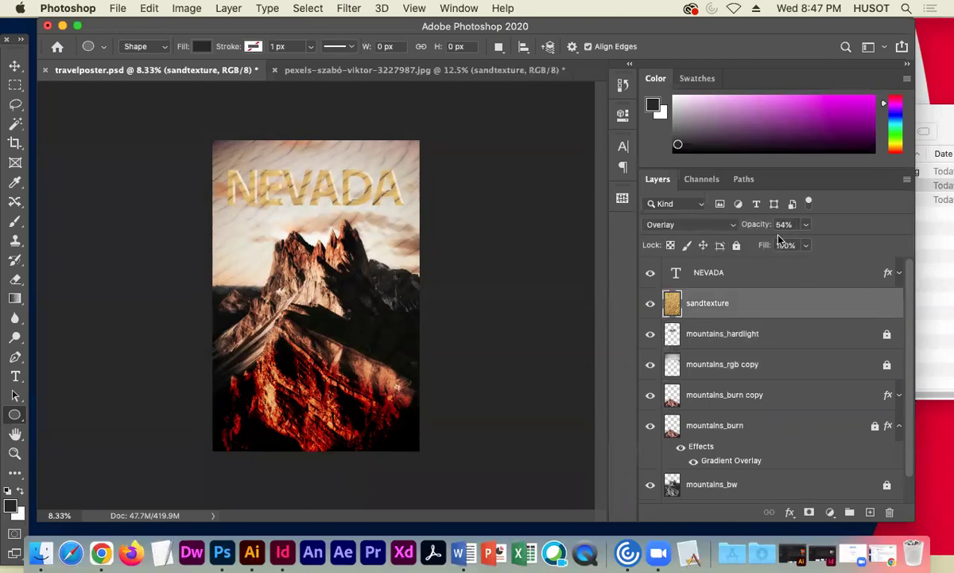
pyautogui.click(736, 245)
pyautogui.click(859, 391)
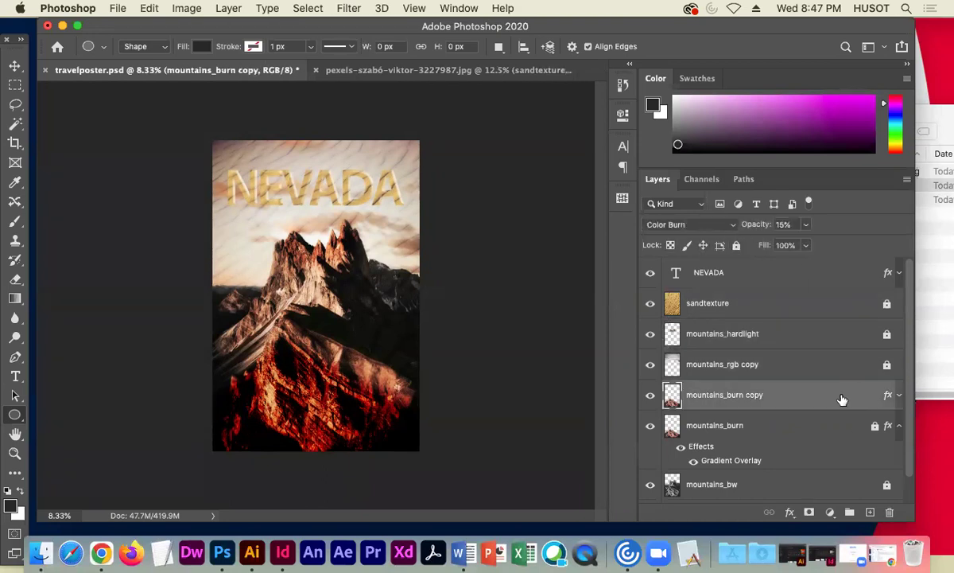
pyautogui.click(736, 246)
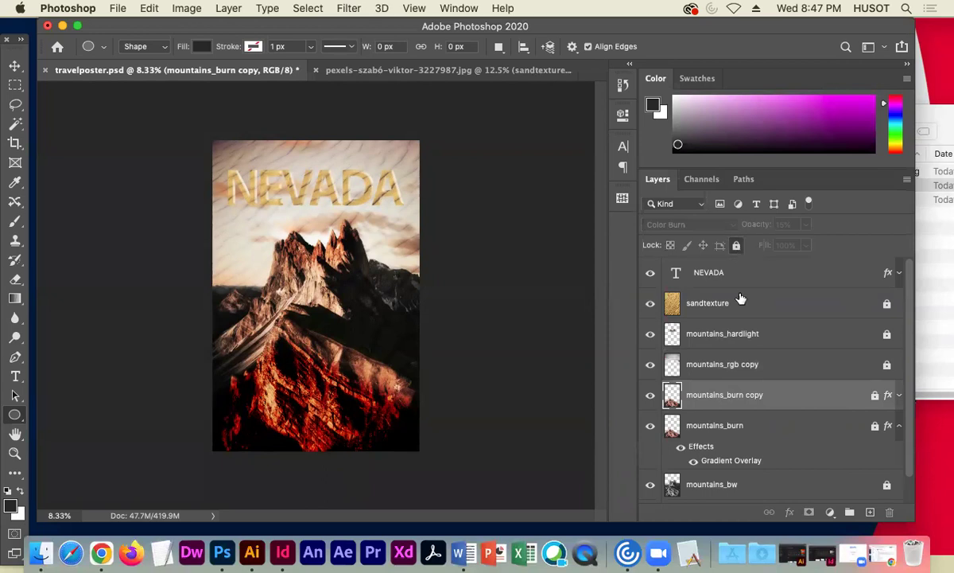
# - Draw a dark circle about 1161 px in diameter above the NEVADA layer and shift it slightly up beside the left peak
pyautogui.click(780, 273)
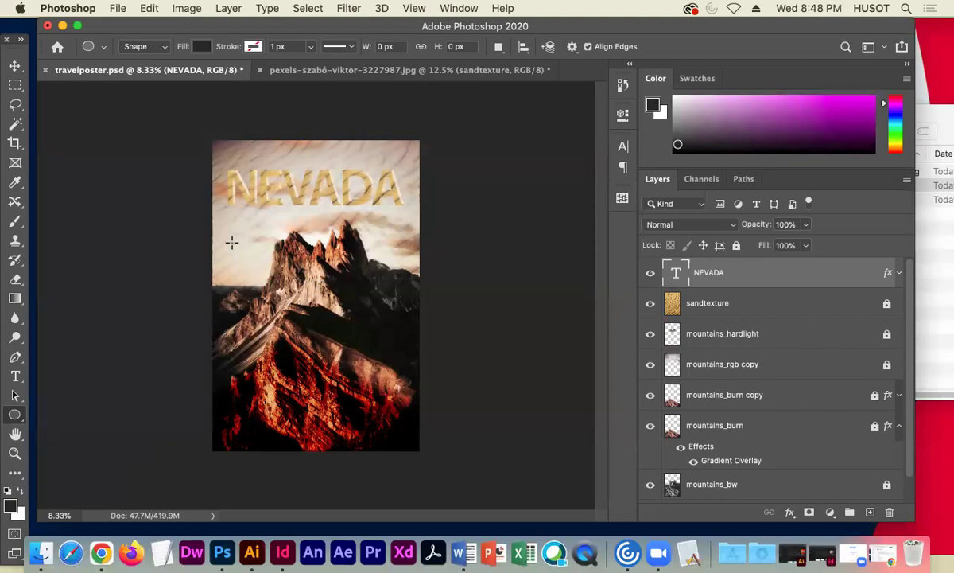
pyautogui.moveTo(232, 243); pyautogui.dragTo(307, 317)
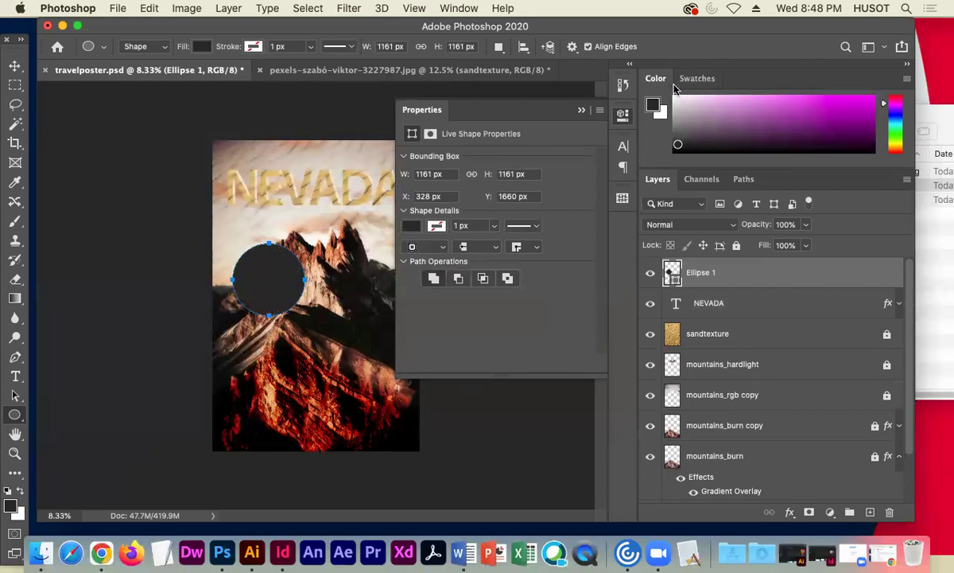
pyautogui.click(582, 109)
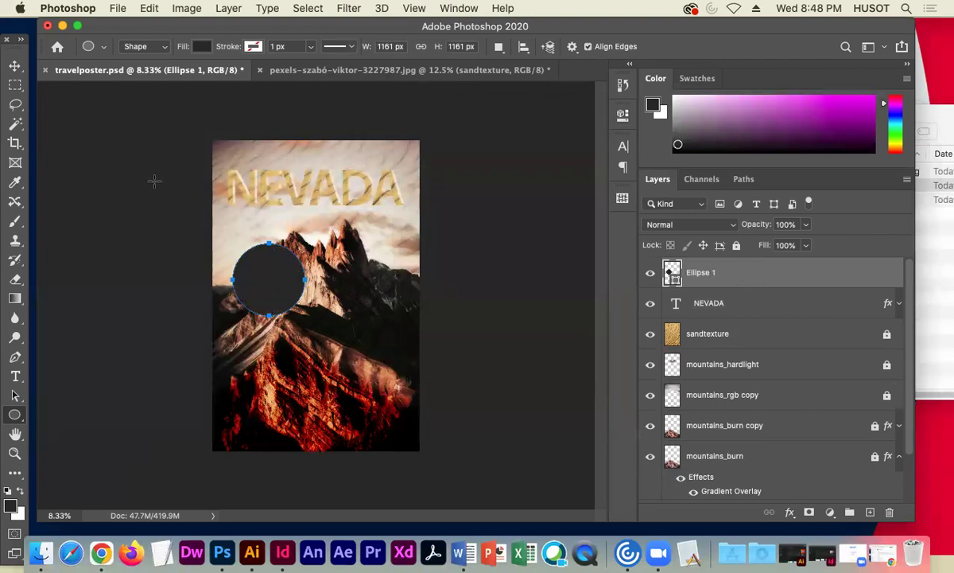
pyautogui.click(14, 65)
pyautogui.moveTo(270, 298)
pyautogui.mouseDown()
pyautogui.moveTo(364, 233)
pyautogui.moveTo(340, 256)
pyautogui.moveTo(263, 284)
pyautogui.mouseUp()
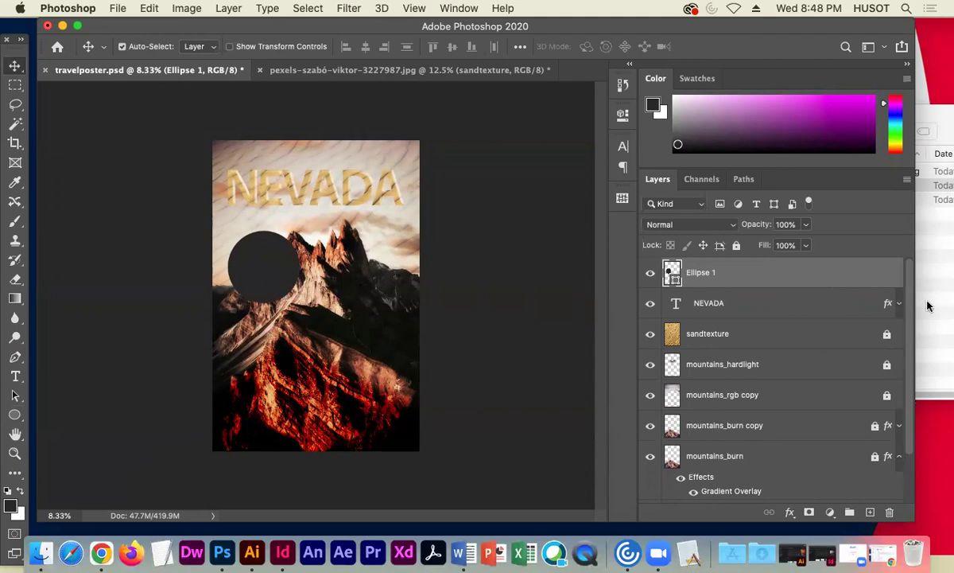
# - Duplicate the circle's layer twice within travelposter.psd, keeping the default copy names
pyautogui.rightClick(767, 279)
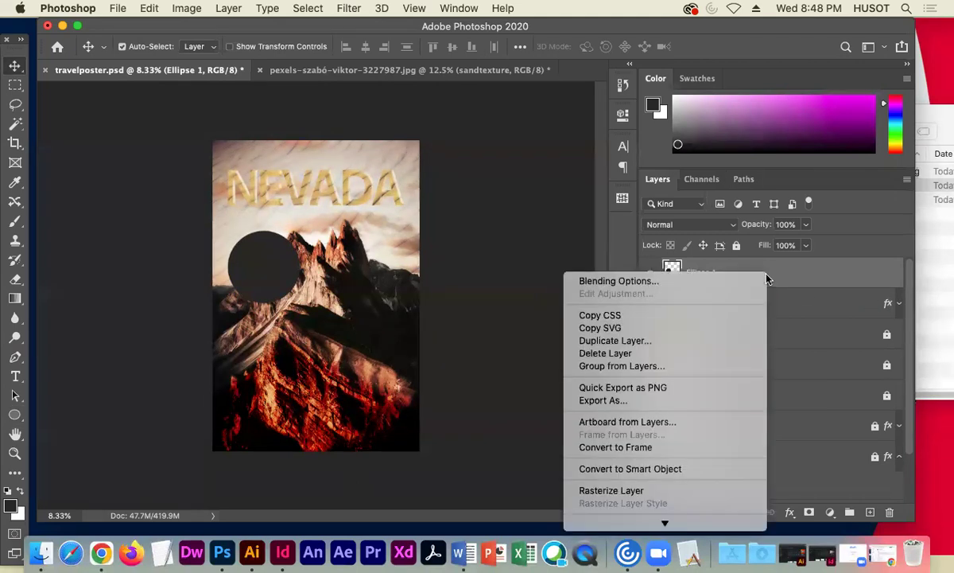
pyautogui.click(693, 341)
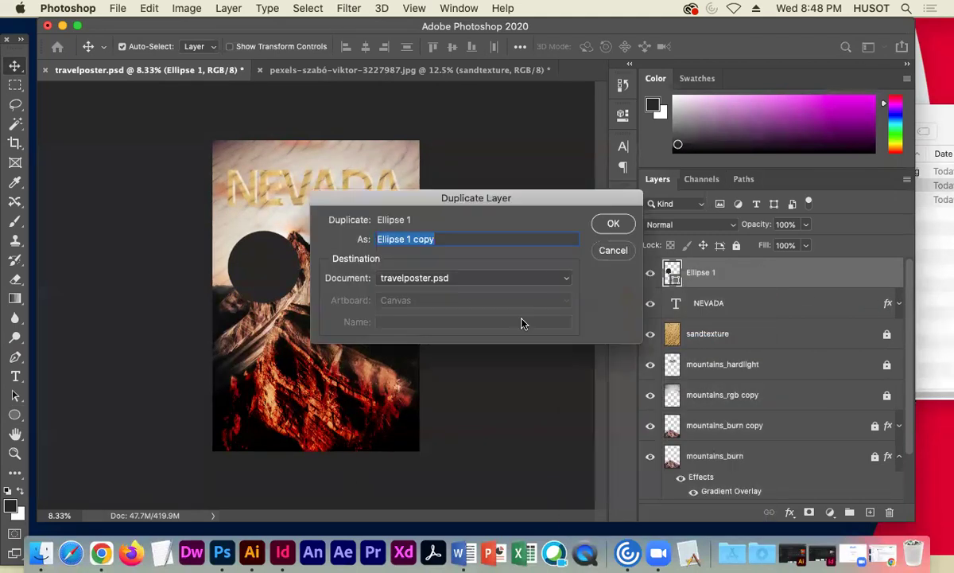
pyautogui.click(609, 226)
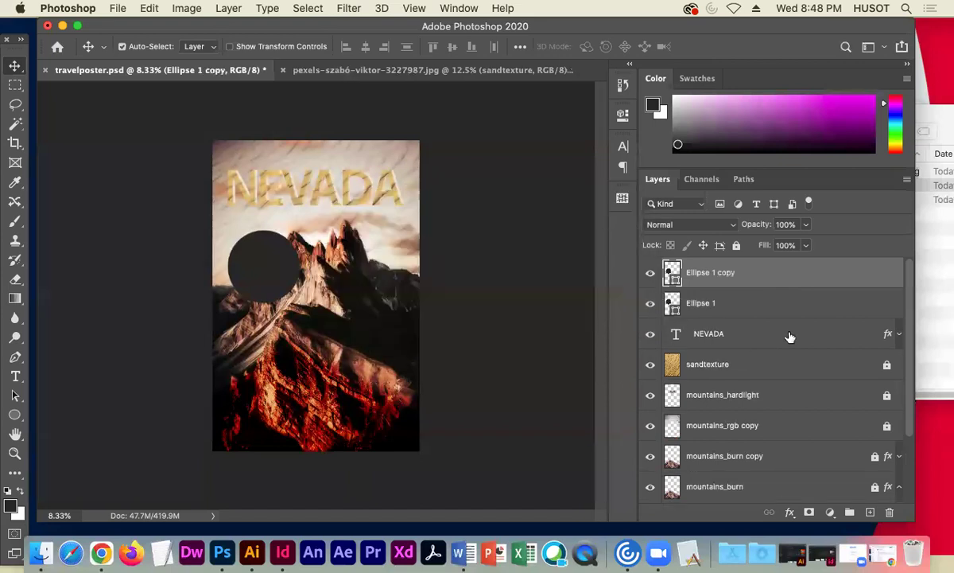
pyautogui.rightClick(755, 275)
pyautogui.click(654, 339)
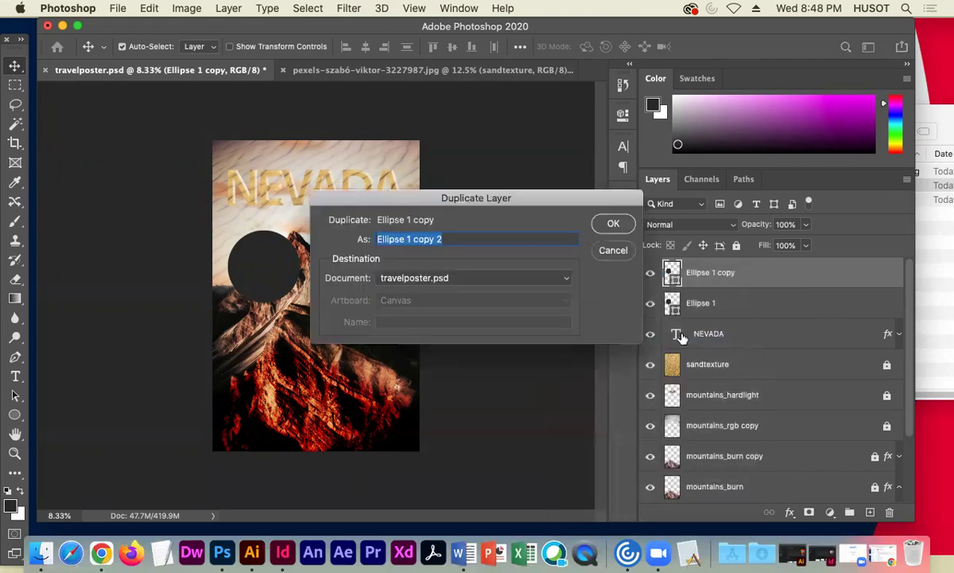
pyautogui.click(614, 226)
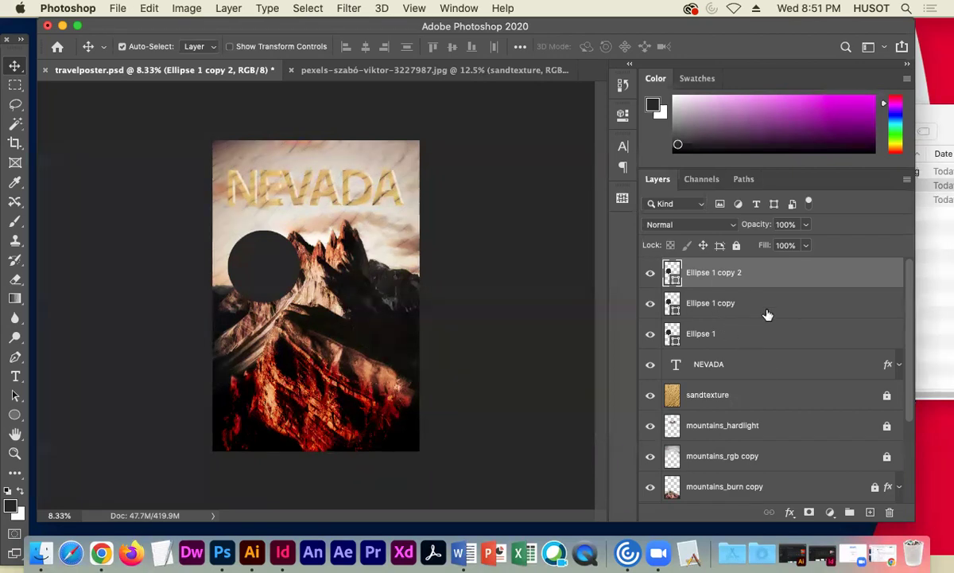
# - Move one circle copy straight below the original and the other to the right, midway between the two in height
pyautogui.click(763, 311)
pyautogui.moveTo(245, 233); pyautogui.dragTo(265, 343)
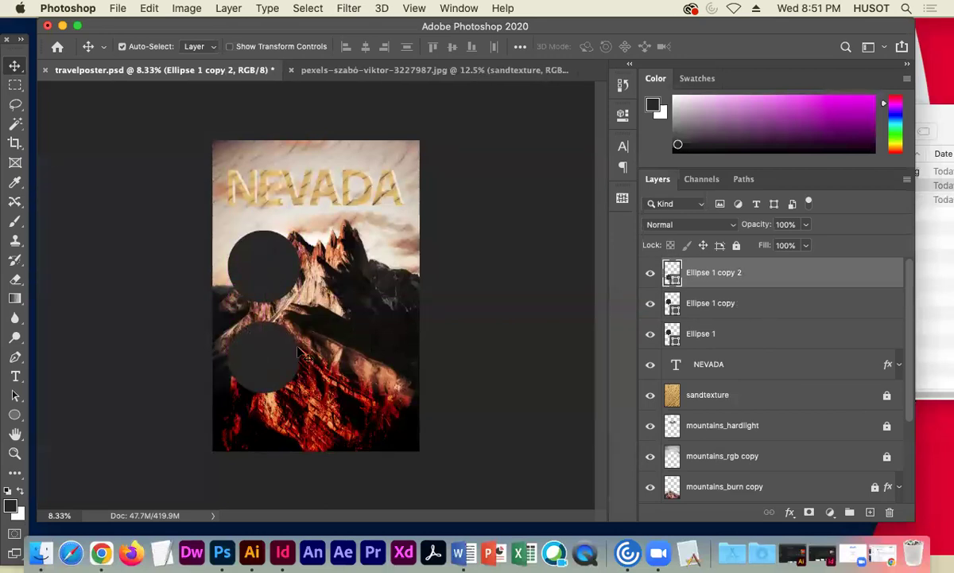
pyautogui.click(756, 303)
pyautogui.moveTo(257, 260); pyautogui.dragTo(350, 323)
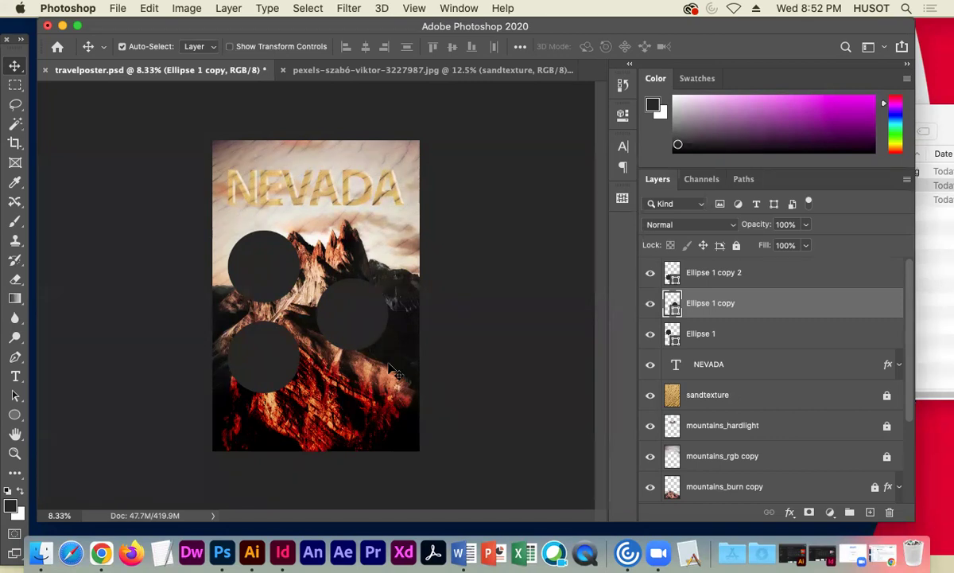
# - Select all three circle layers and combine them into a single layer with Merge Shapes
pyautogui.click(775, 274)
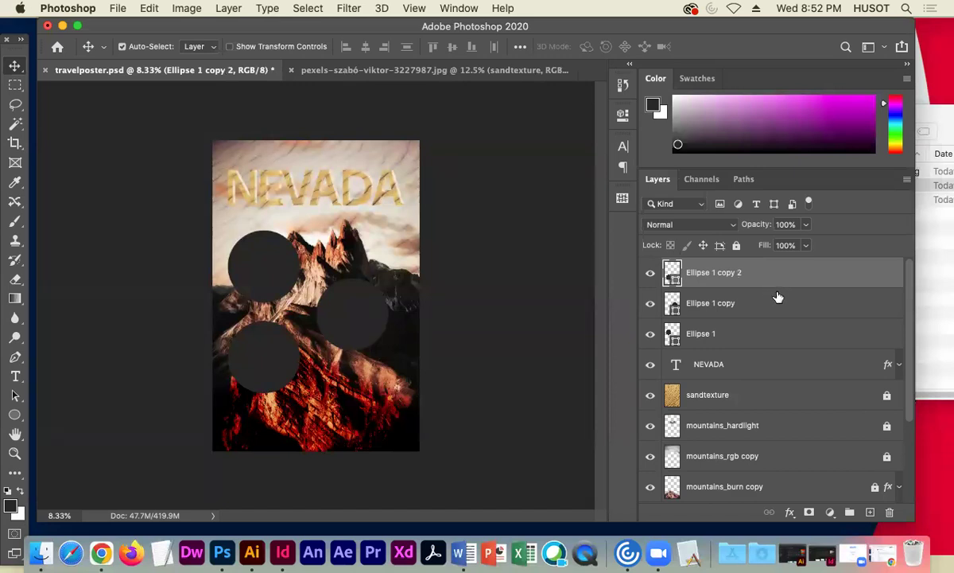
pyautogui.keyDown('shift'); pyautogui.click(776, 296); pyautogui.keyUp('shift')
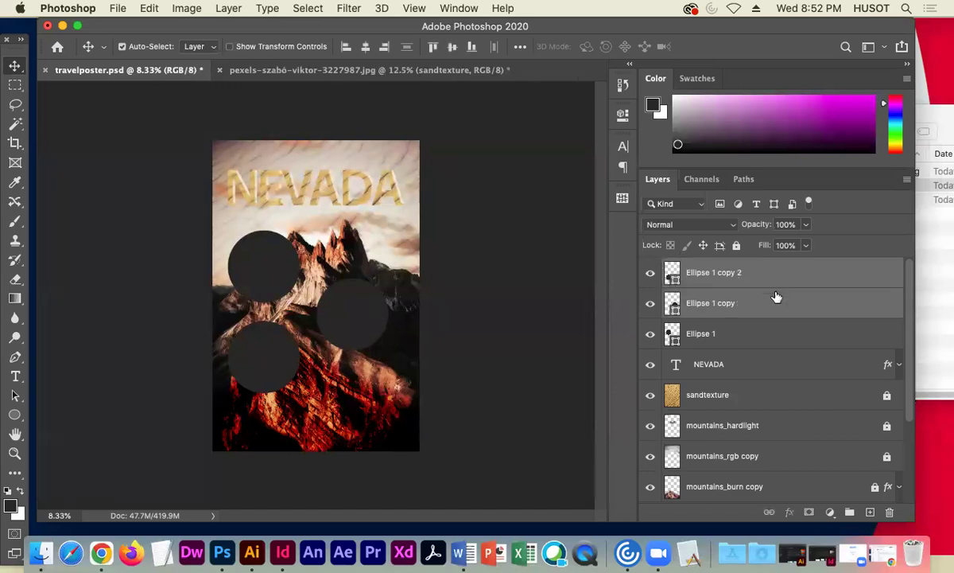
pyautogui.keyDown('shift'); pyautogui.click(762, 339); pyautogui.keyUp('shift')
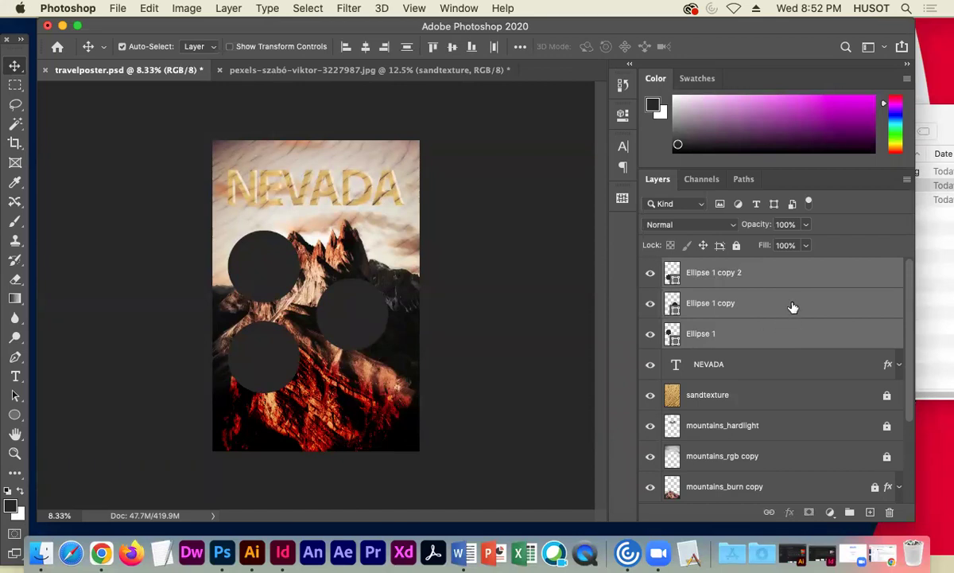
pyautogui.rightClick(792, 306)
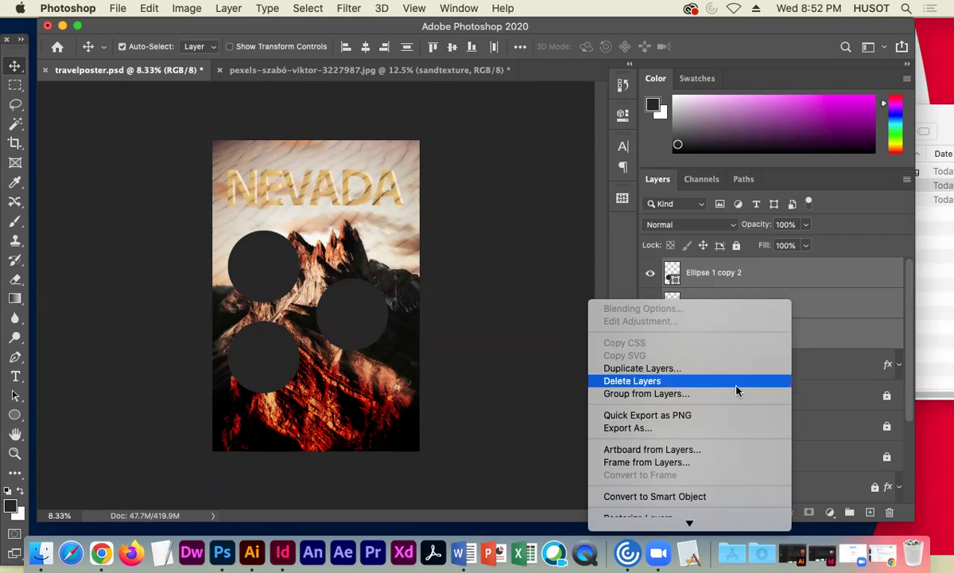
pyautogui.scroll(-4, 735, 389)
pyautogui.scroll(-8, 733, 390)
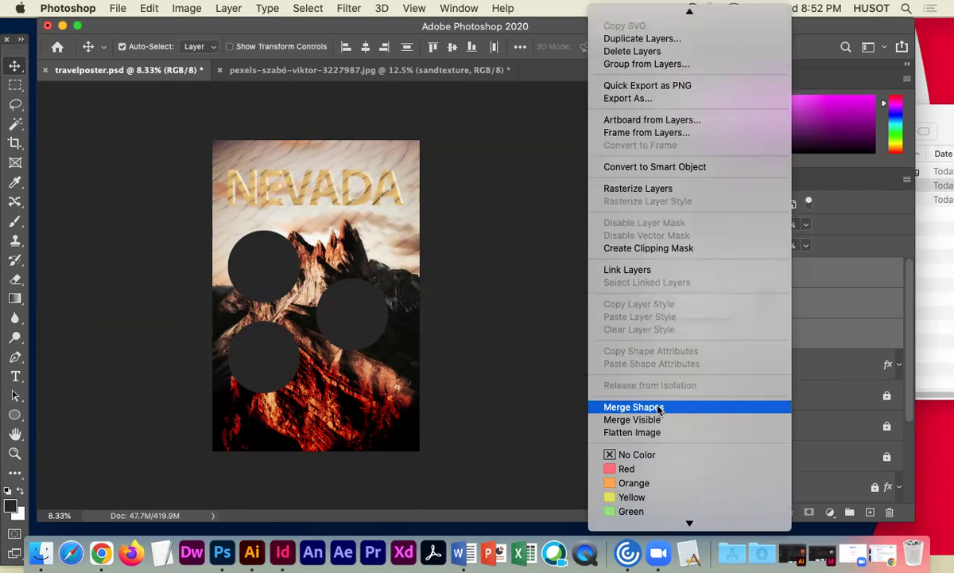
pyautogui.click(658, 409)
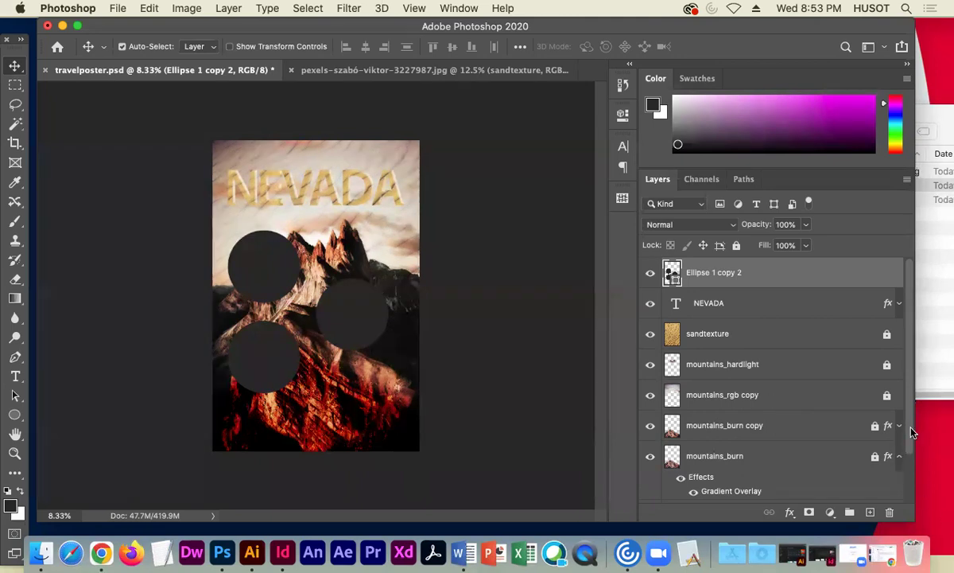
# - Unlock the mountains_rgb layer and duplicate it as mountains_rgb copy 2 in travelposter.psd
pyautogui.moveTo(911, 431); pyautogui.dragTo(915, 480)
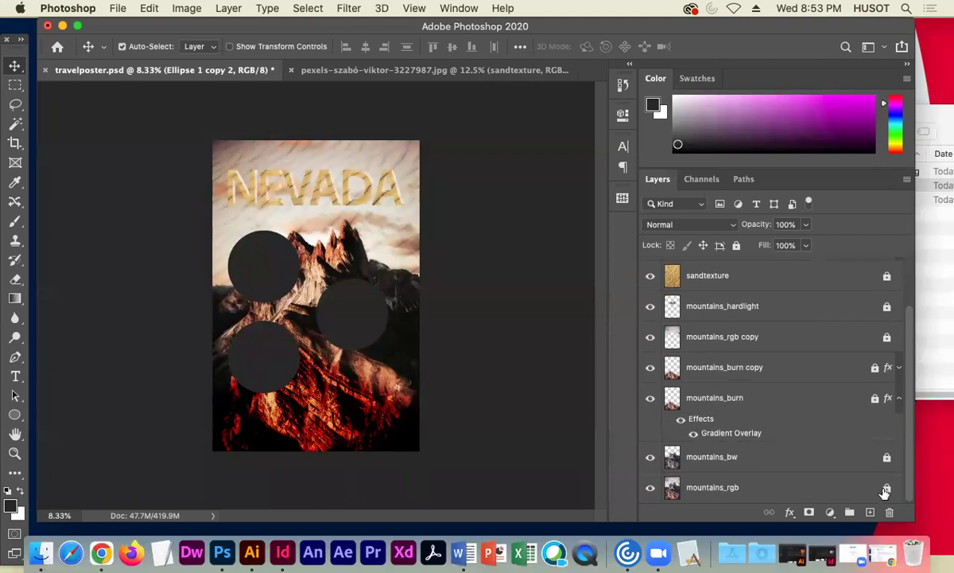
pyautogui.click(886, 488)
pyautogui.rightClick(724, 487)
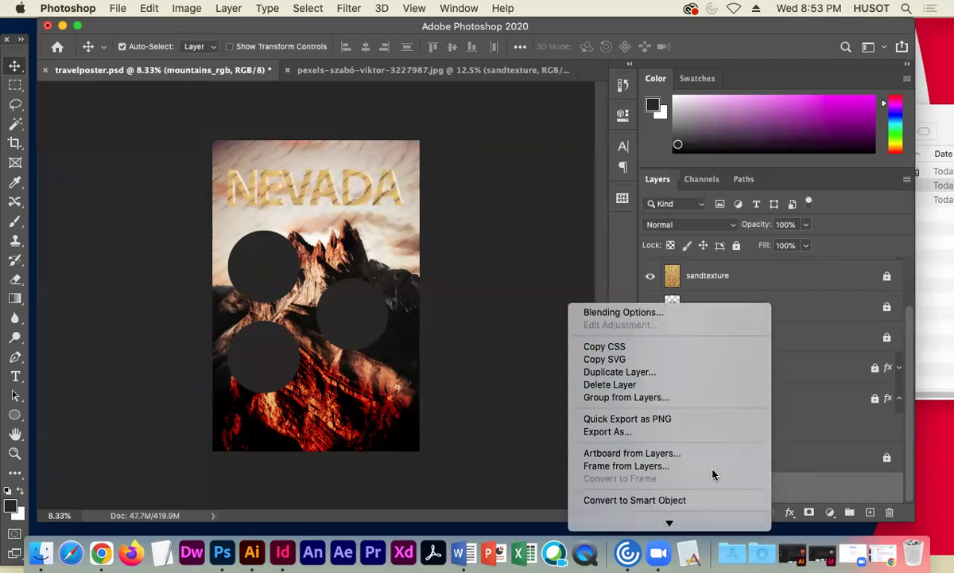
pyautogui.click(628, 371)
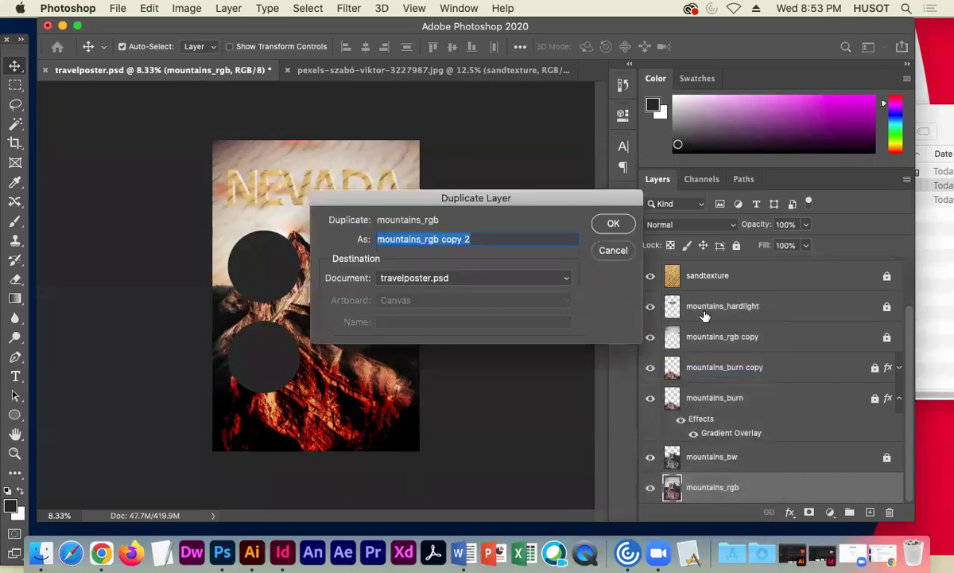
pyautogui.click(613, 223)
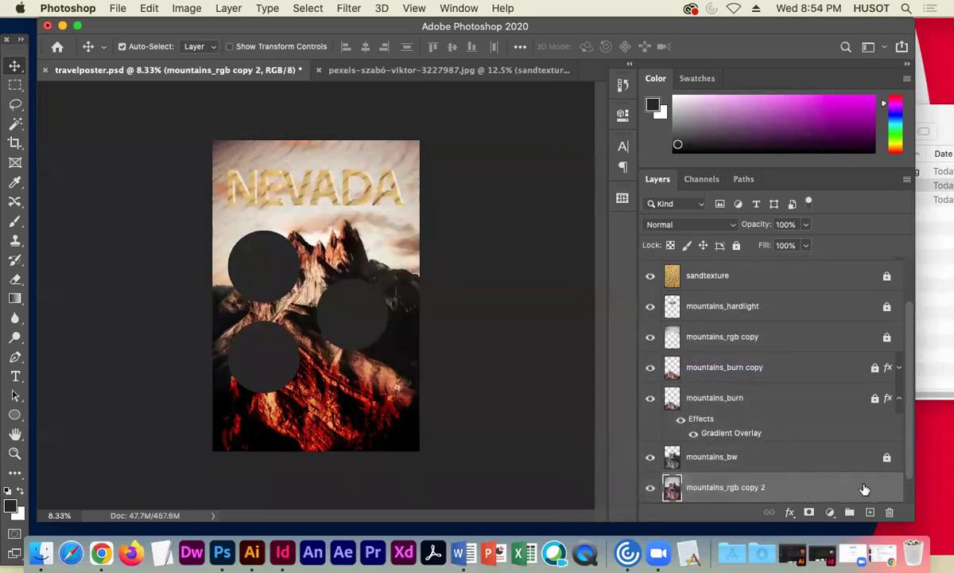
# - Move mountains_rgb copy 2 to the top of the layer stack and clip it to the merged circles with a clipping mask
pyautogui.scroll(-1, 851, 445)
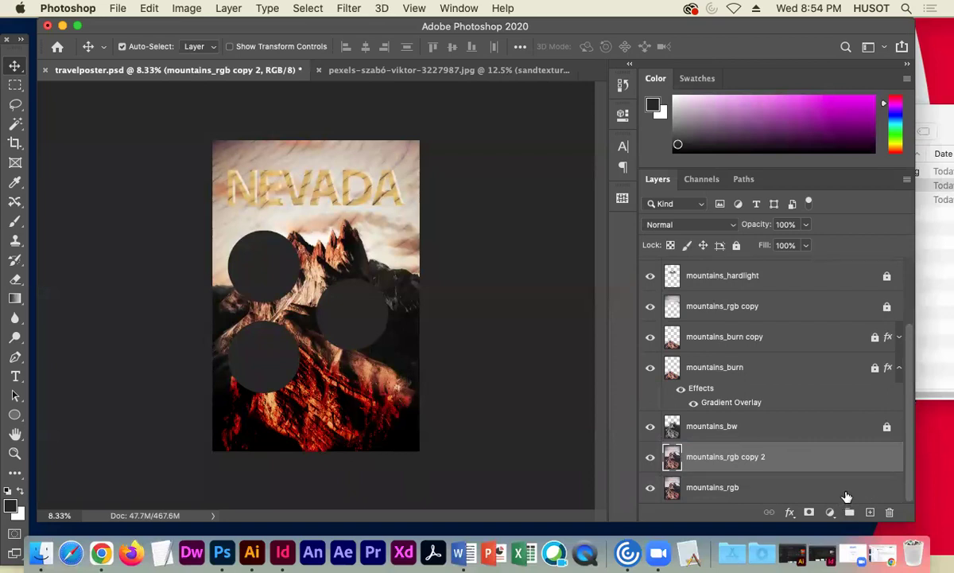
pyautogui.moveTo(790, 457); pyautogui.dragTo(784, 274)
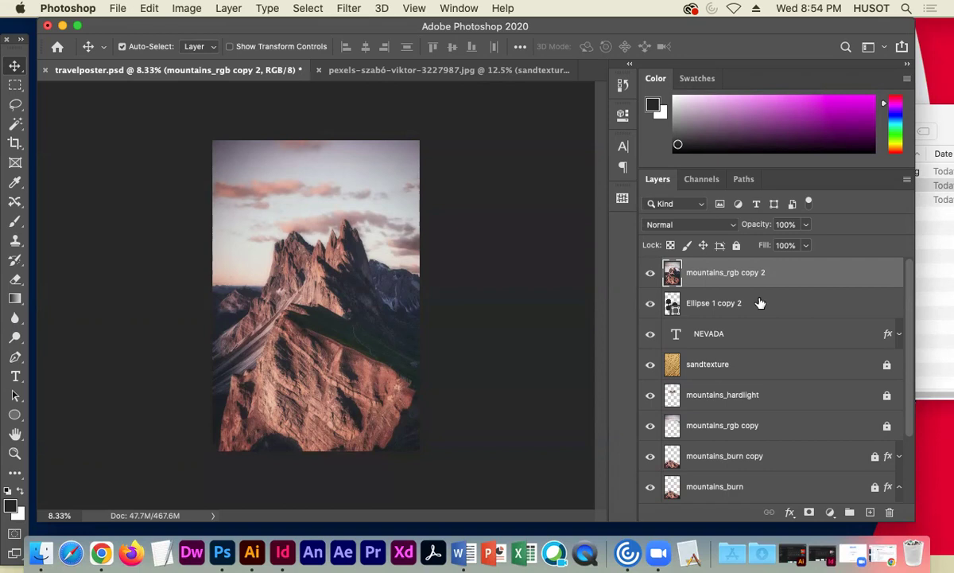
pyautogui.rightClick(796, 272)
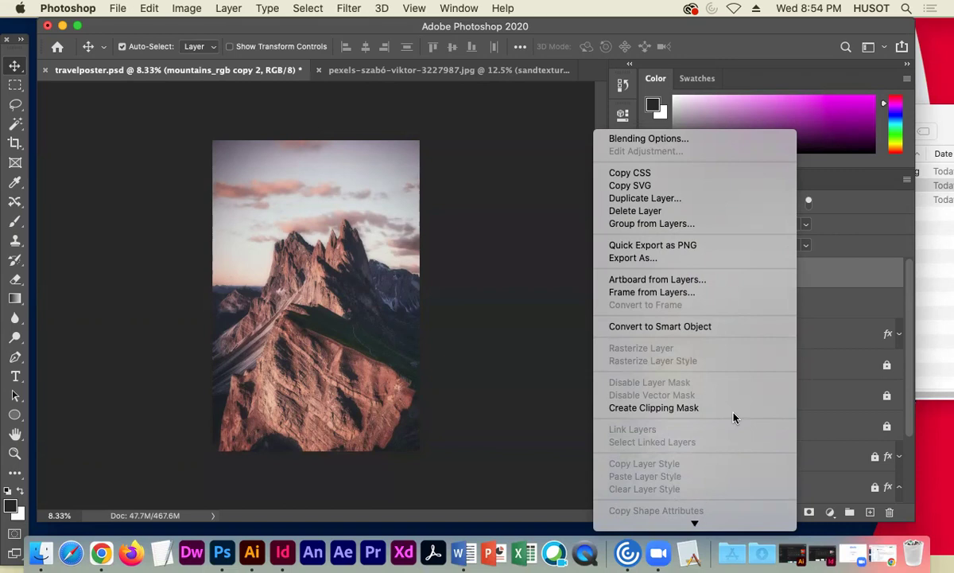
pyautogui.click(700, 408)
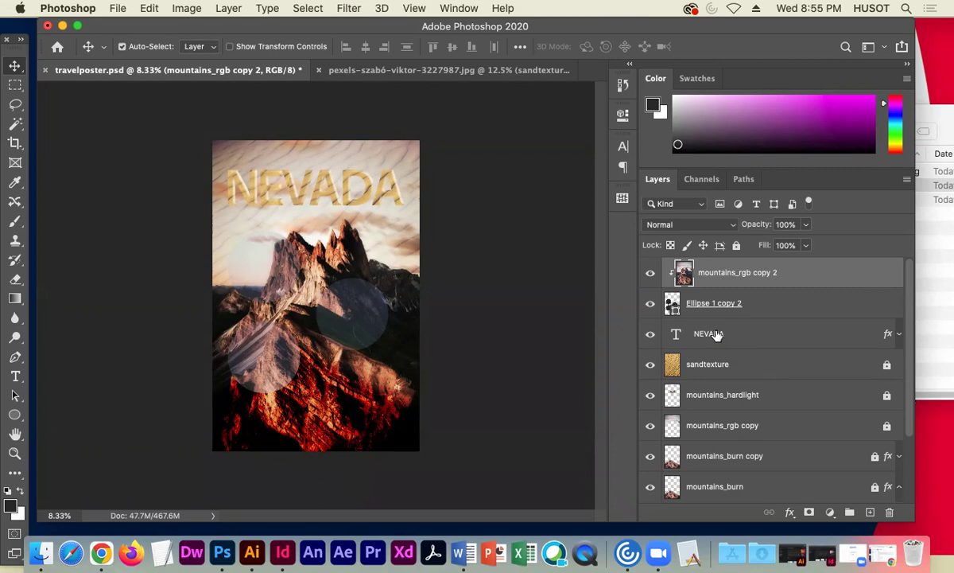
# - Add a drop shadow to the merged circles layer with distance 22 px, spread 26% and size 106 px
pyautogui.press('super+equal')
pyautogui.press('super+equal')
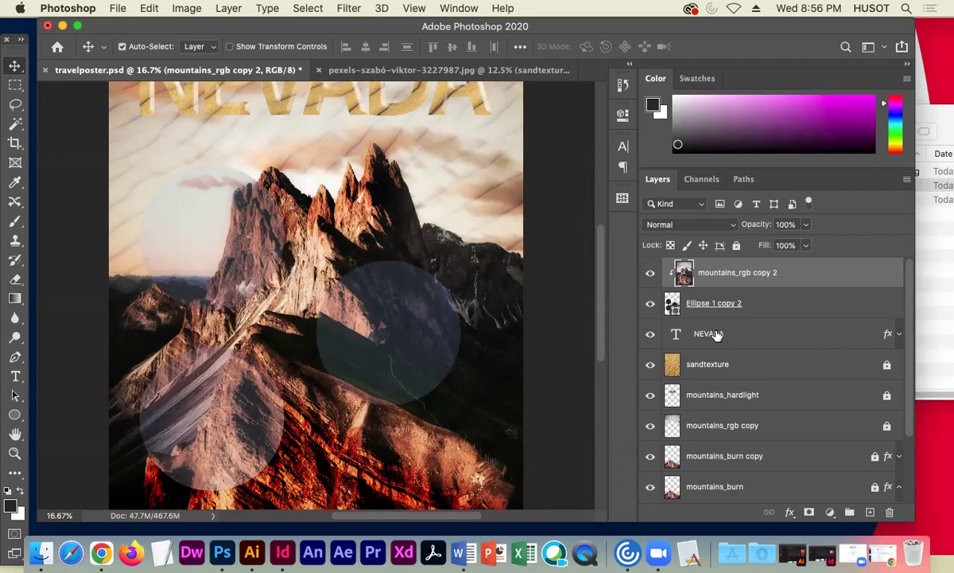
pyautogui.doubleClick(835, 304)
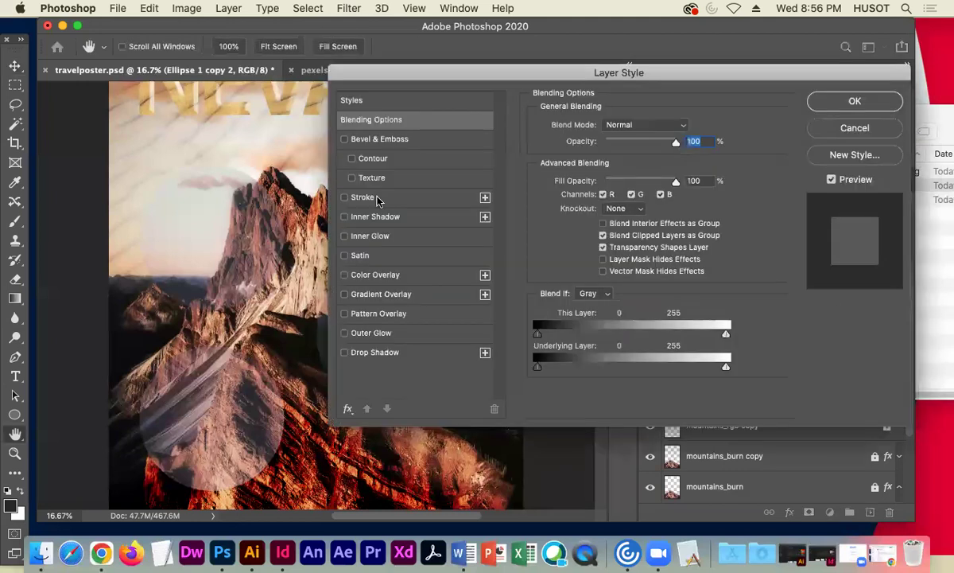
pyautogui.click(410, 352)
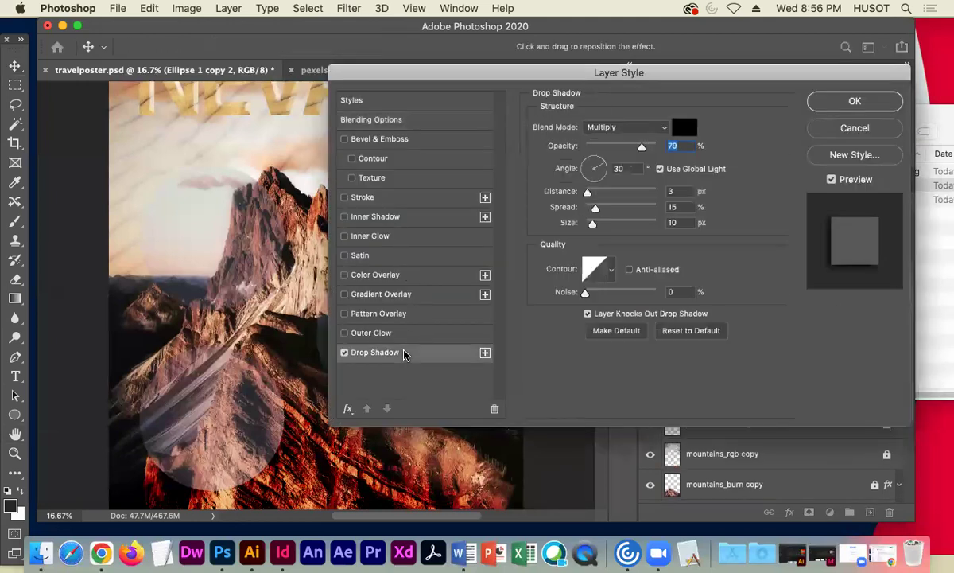
pyautogui.moveTo(588, 192); pyautogui.dragTo(602, 192)
pyautogui.moveTo(586, 226); pyautogui.dragTo(605, 210)
pyautogui.click(596, 209)
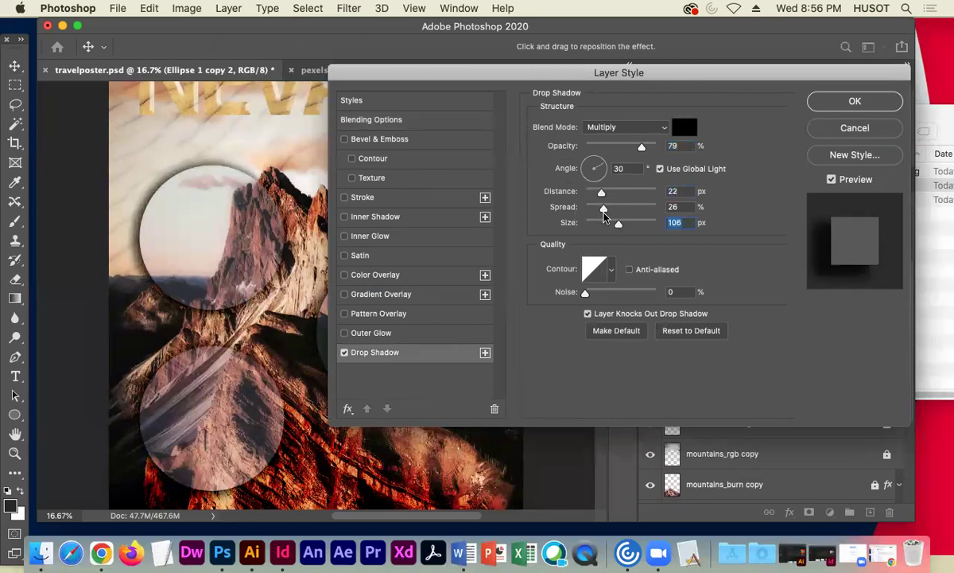
pyautogui.click(845, 103)
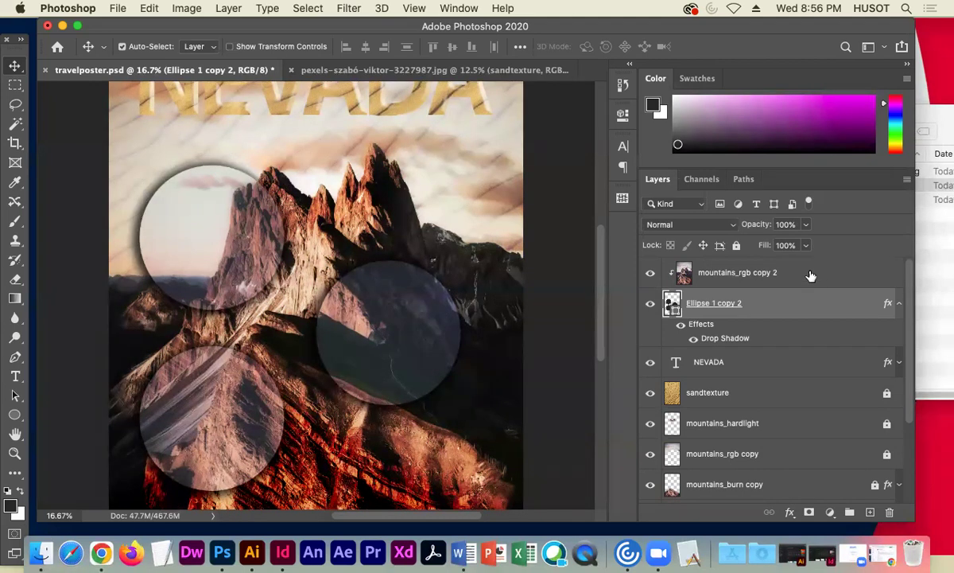
# - Shift the clipped mountains_rgb copy 2 photo left and slightly down so its peaks sit inside the upper circle, and save the poster
pyautogui.click(760, 271)
pyautogui.moveTo(404, 315); pyautogui.dragTo(351, 334)
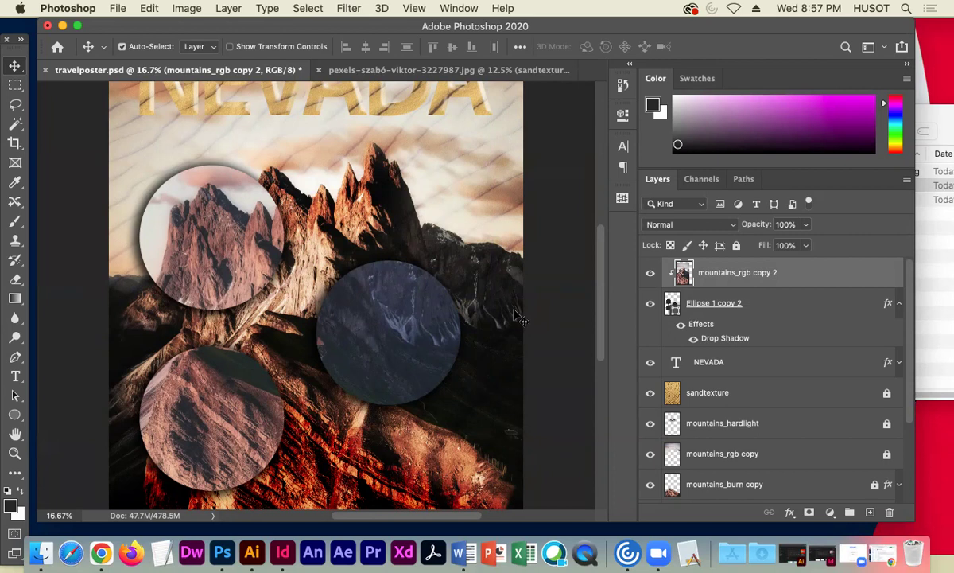
pyautogui.press('Up')
pyautogui.press('Up')
pyautogui.press('super')
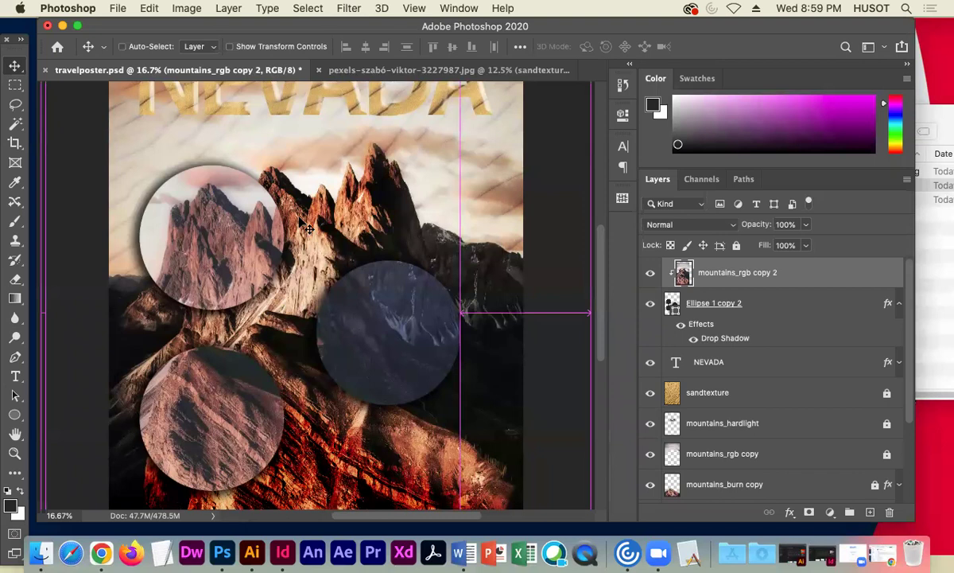
pyautogui.press('super+s')
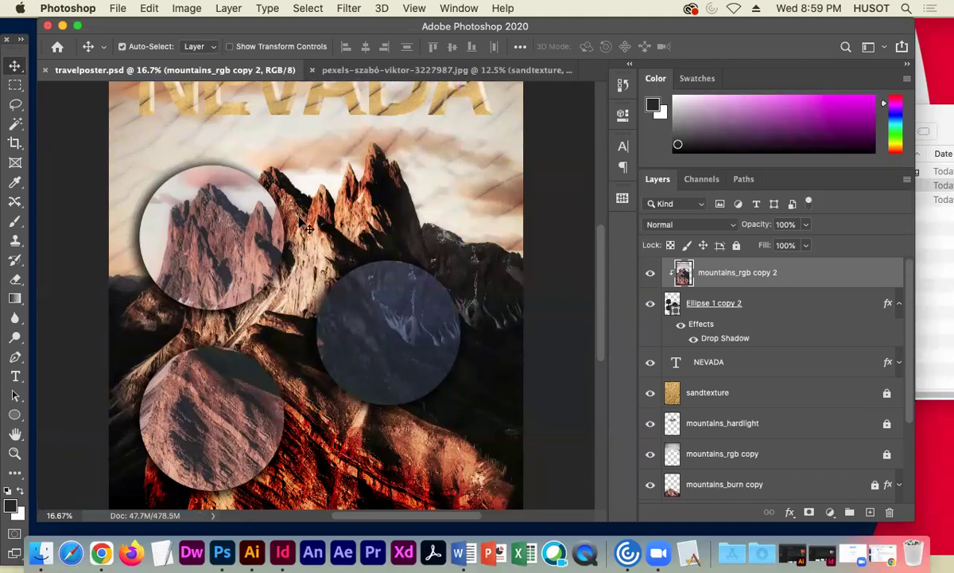
# - Collapse the effects lists of the Ellipse 1 copy 2 and mountains_burn layers, and leave the one under mountains_burn copy collapsed
pyautogui.press('super+minus')
pyautogui.press('super+minus')
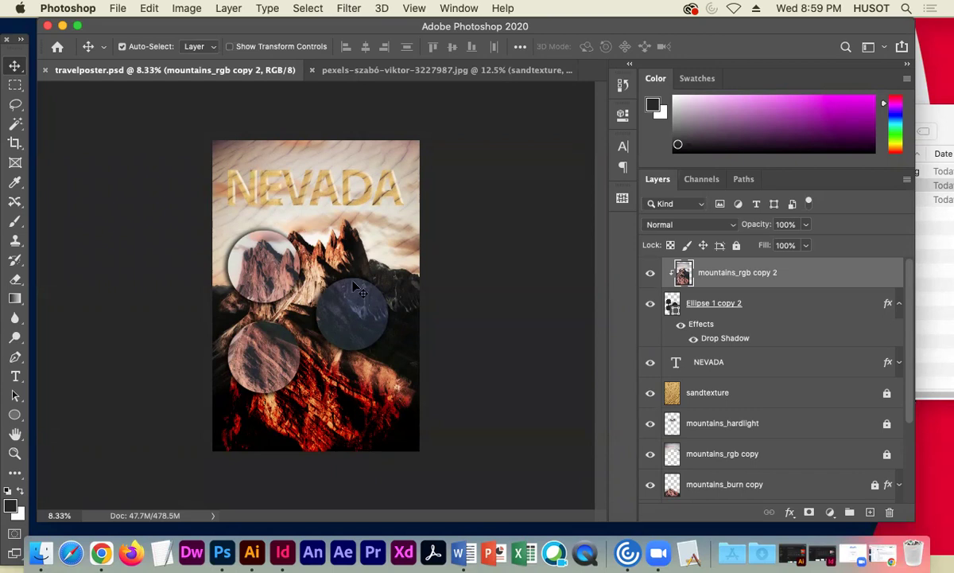
pyautogui.click(899, 303)
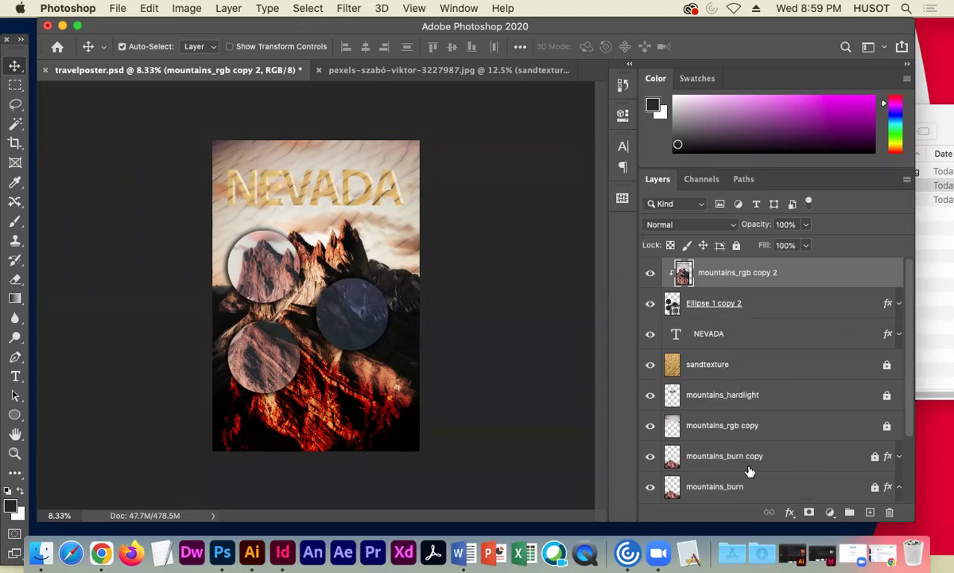
pyautogui.moveTo(911, 405); pyautogui.dragTo(911, 485)
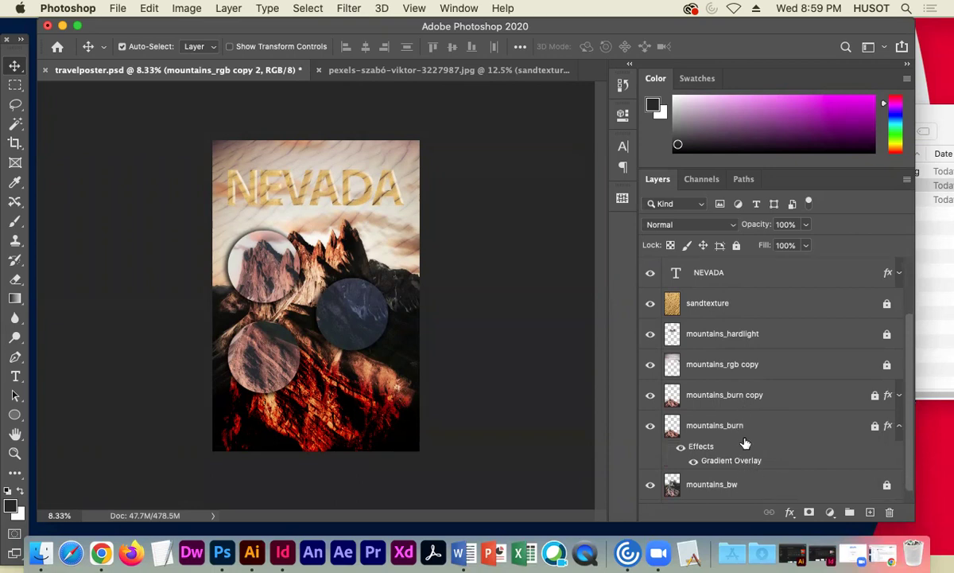
pyautogui.click(899, 427)
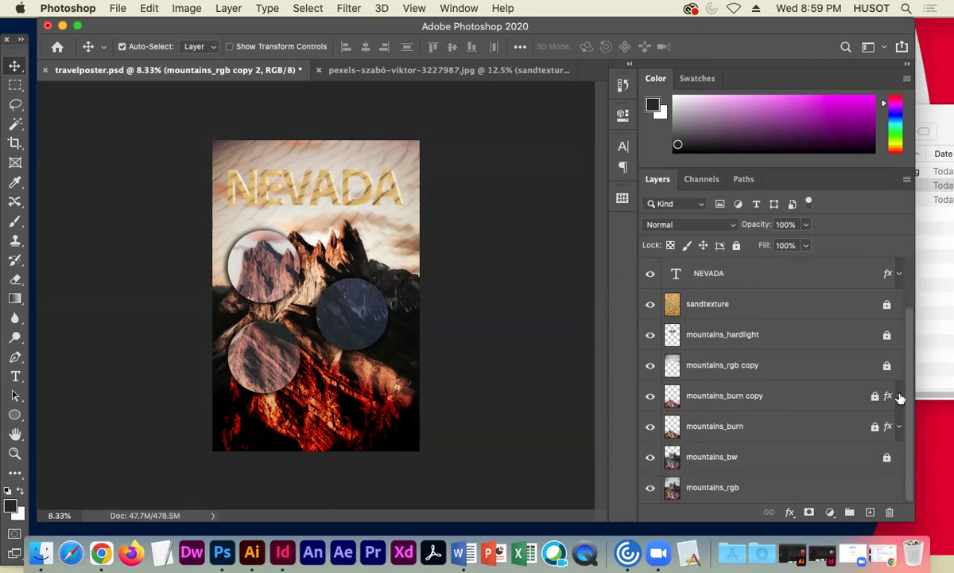
pyautogui.click(899, 396)
pyautogui.click(898, 396)
pyautogui.click(899, 396)
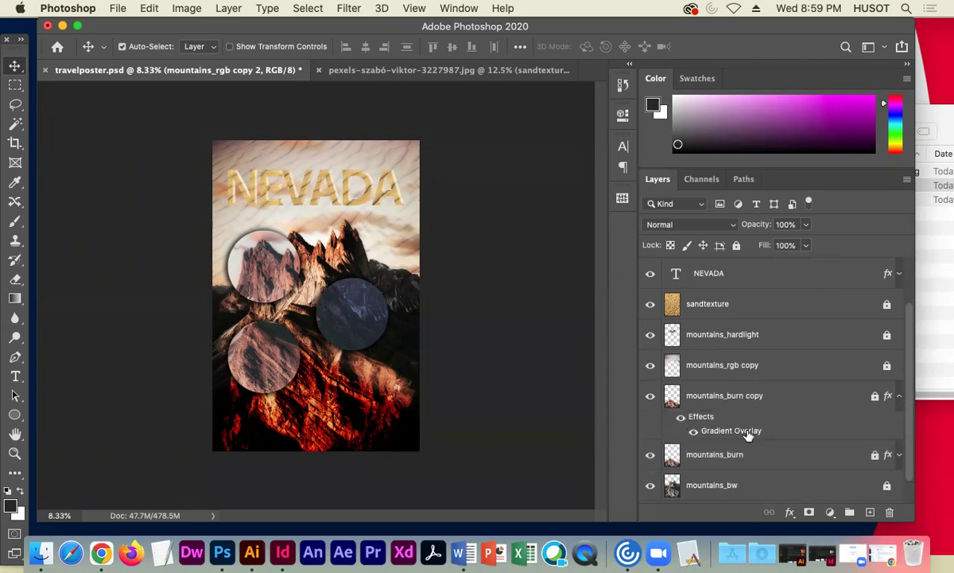
pyautogui.click(899, 396)
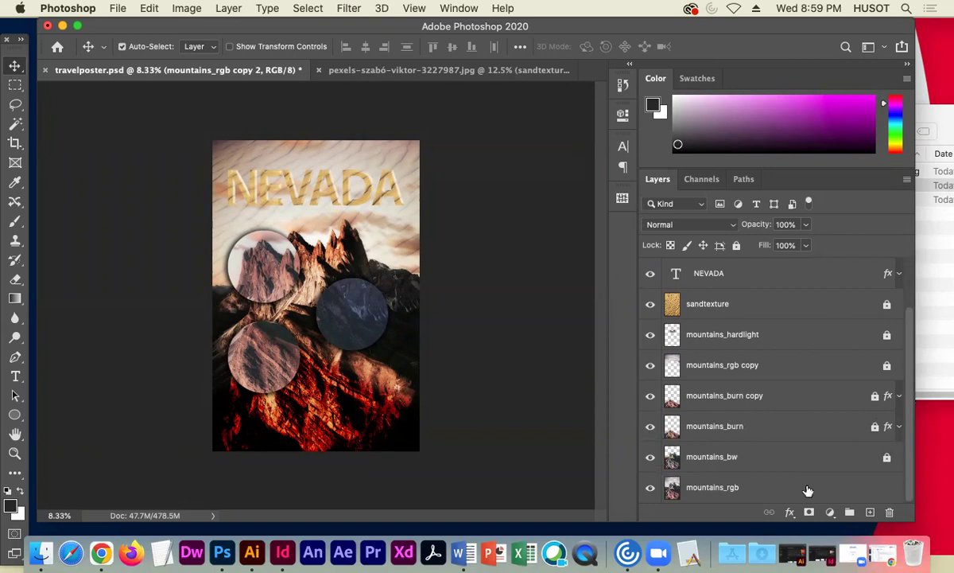
pyautogui.scroll(1, 875, 362)
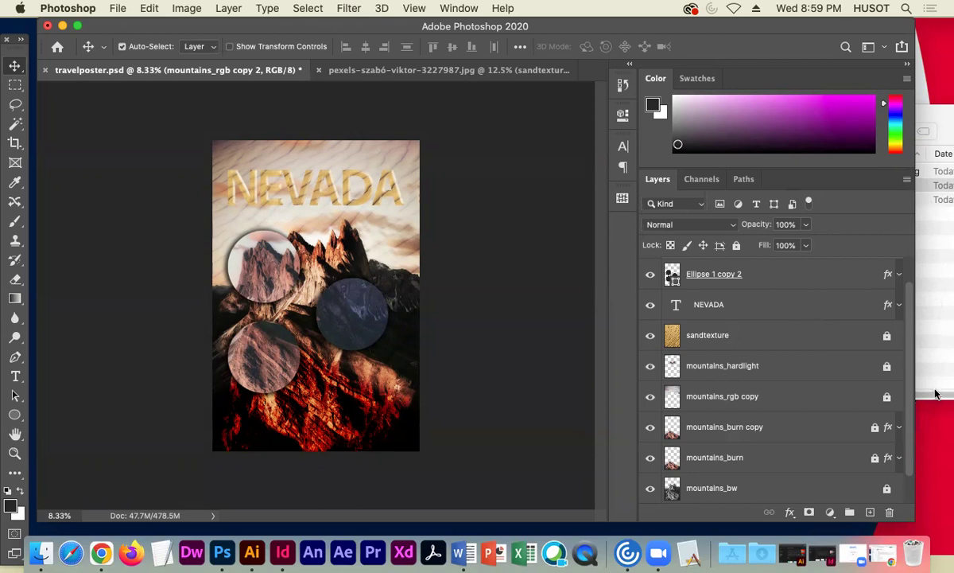
pyautogui.scroll(1, 906, 388)
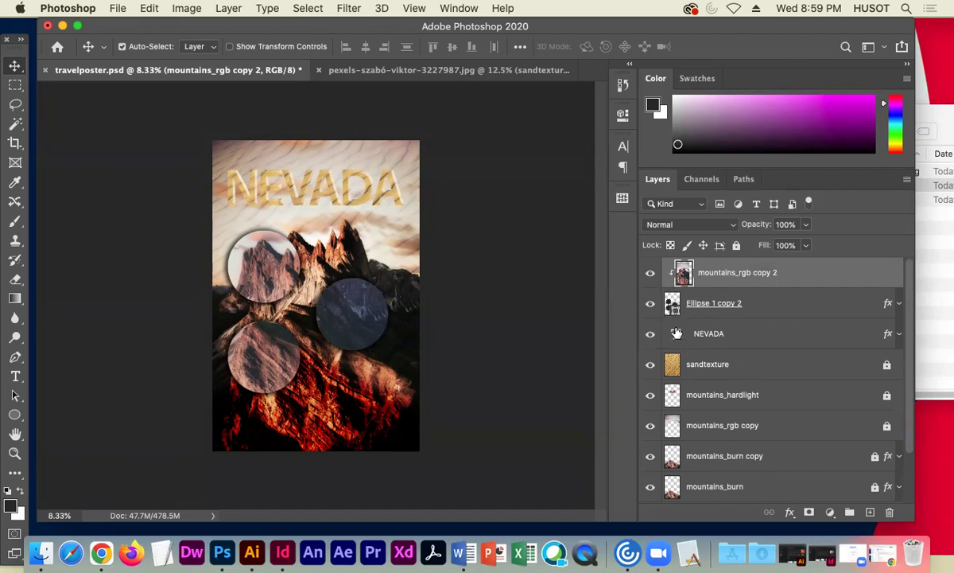
pyautogui.scroll(-1, 719, 414)
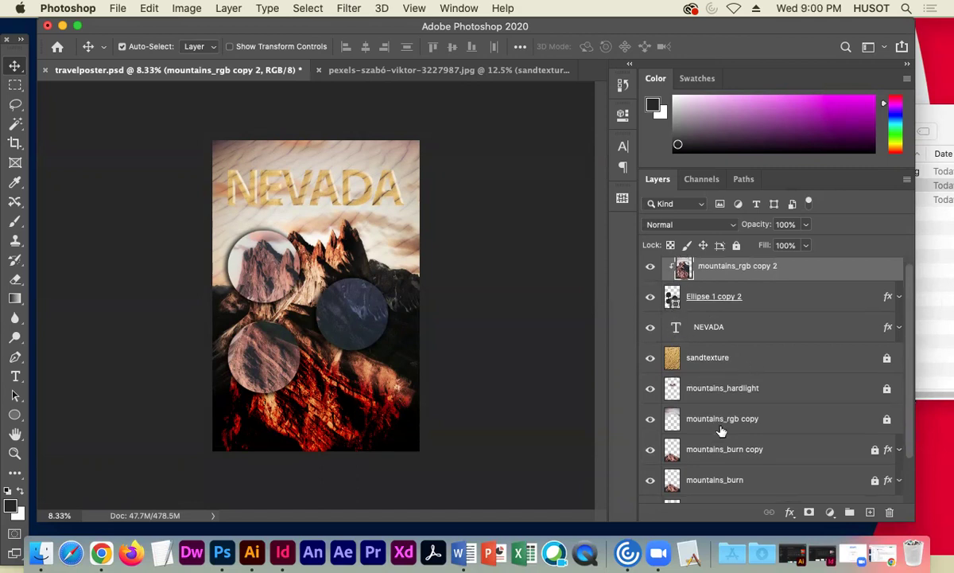